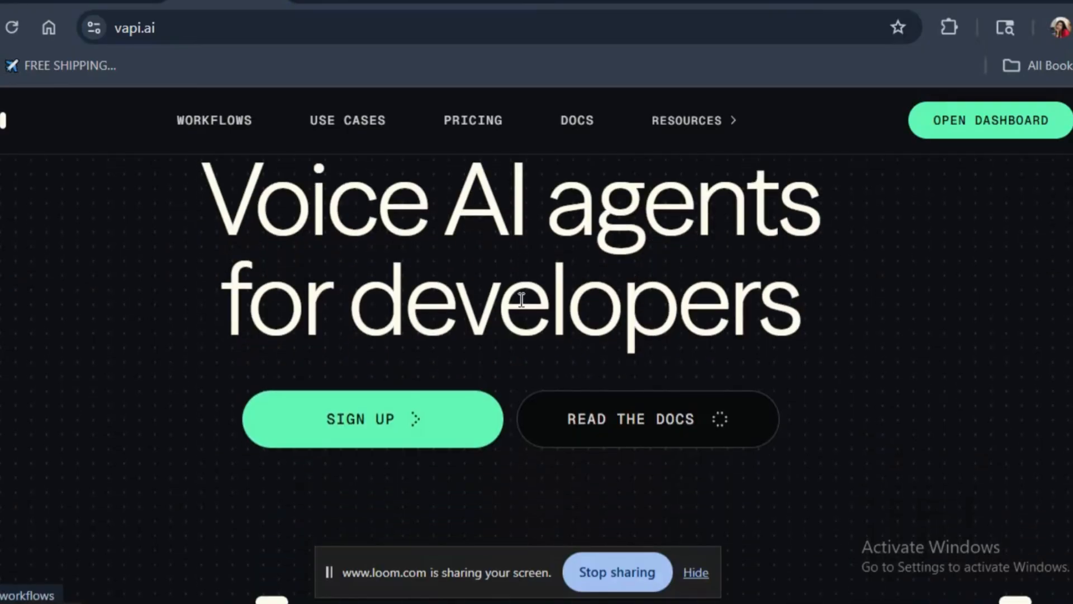
# - Open the Vapi dashboard and look over the call metrics and Call Success chart on the overview
pyautogui.scroll(5, 517, 319)
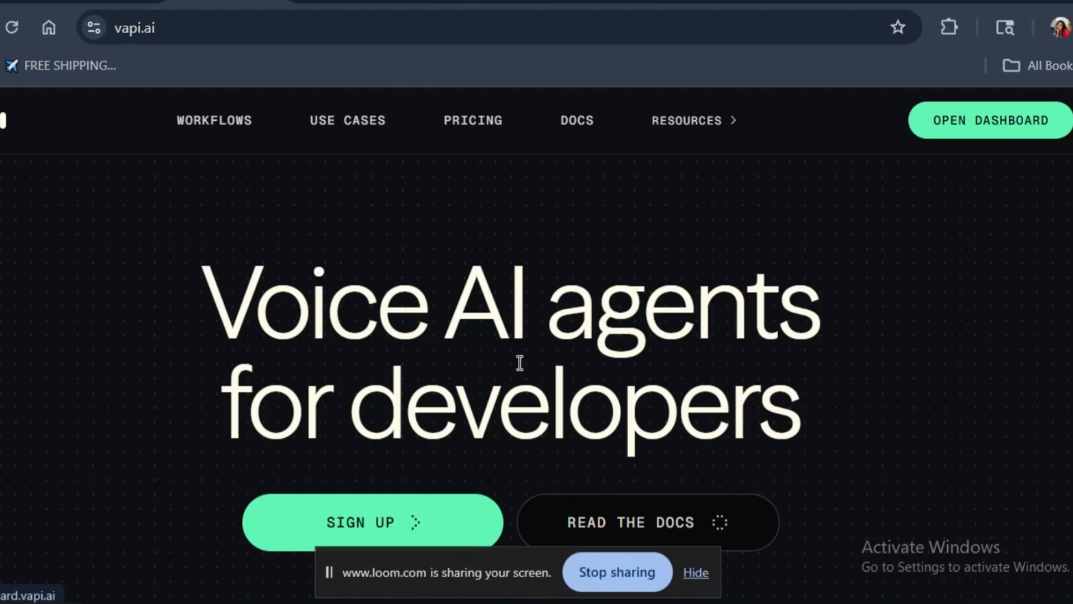
pyautogui.click(1006, 119)
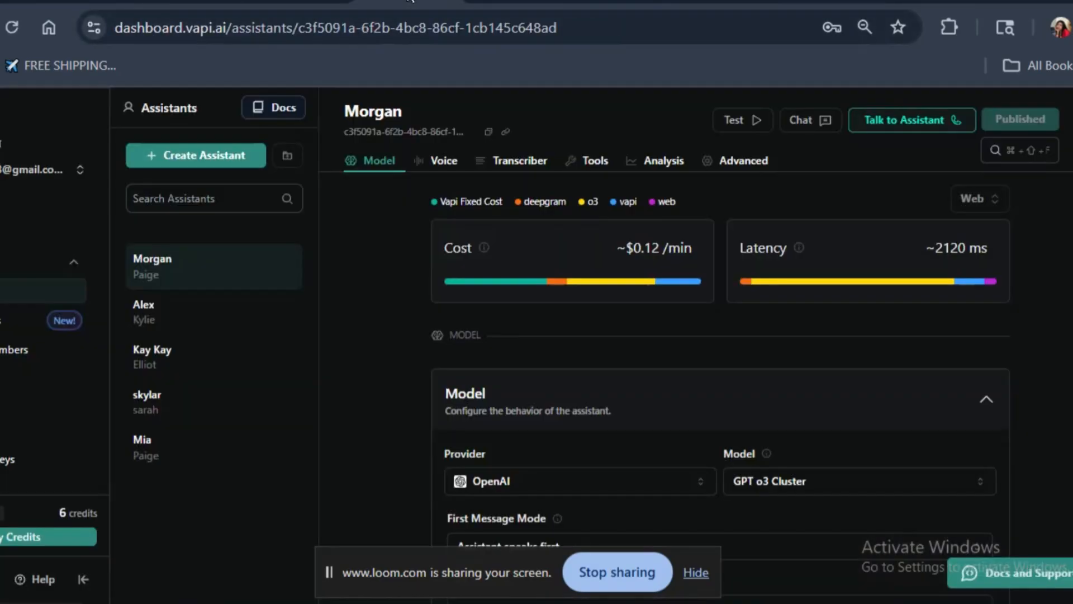
pyautogui.click(411, 1)
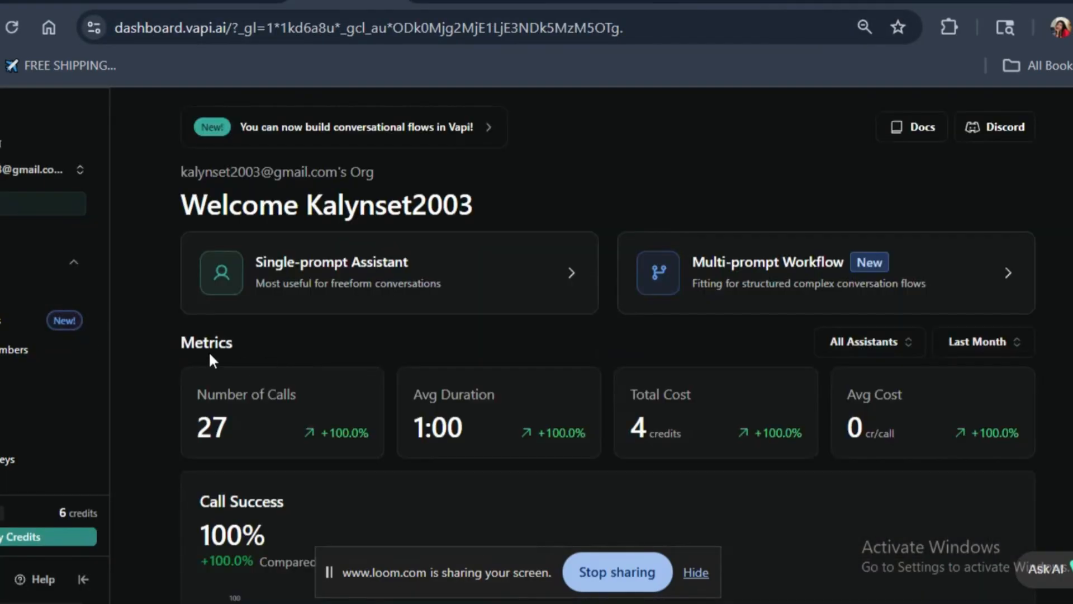
pyautogui.scroll(-4, 364, 337)
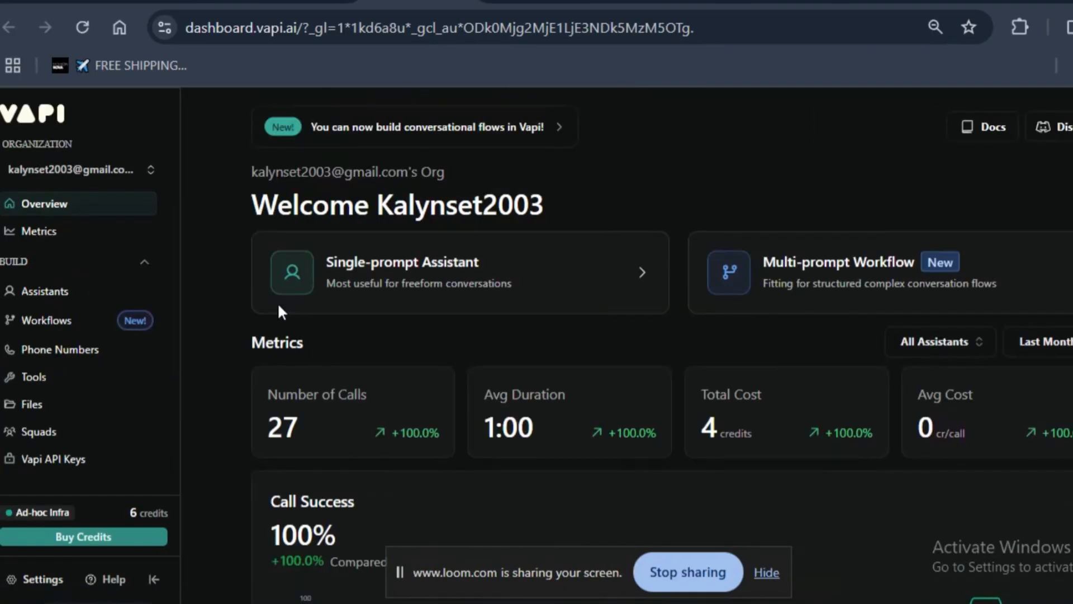
pyautogui.scroll(-2, 492, 306)
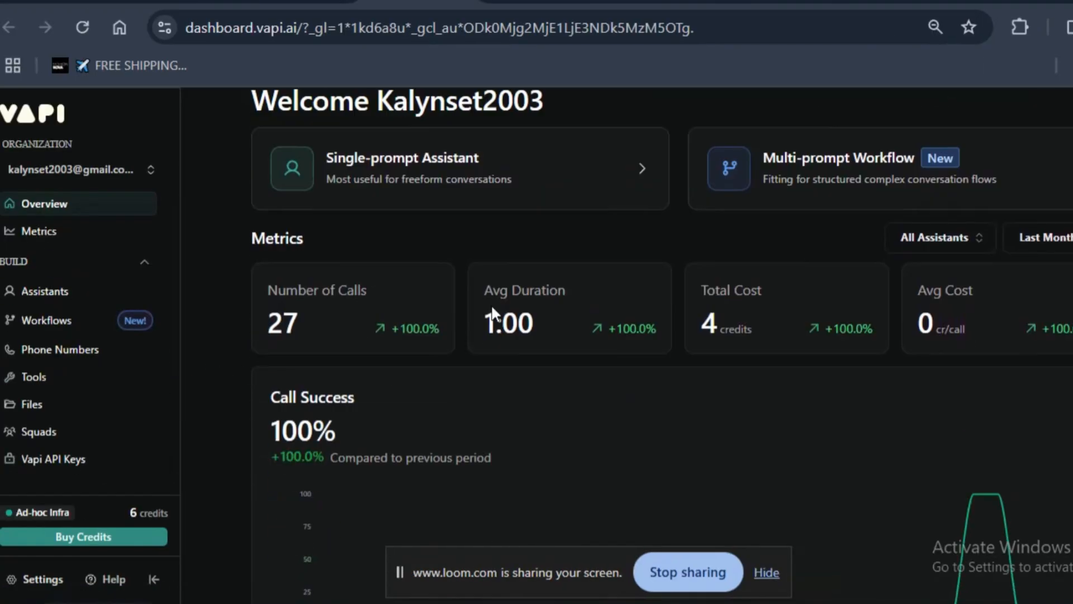
pyautogui.scroll(-2, 492, 306)
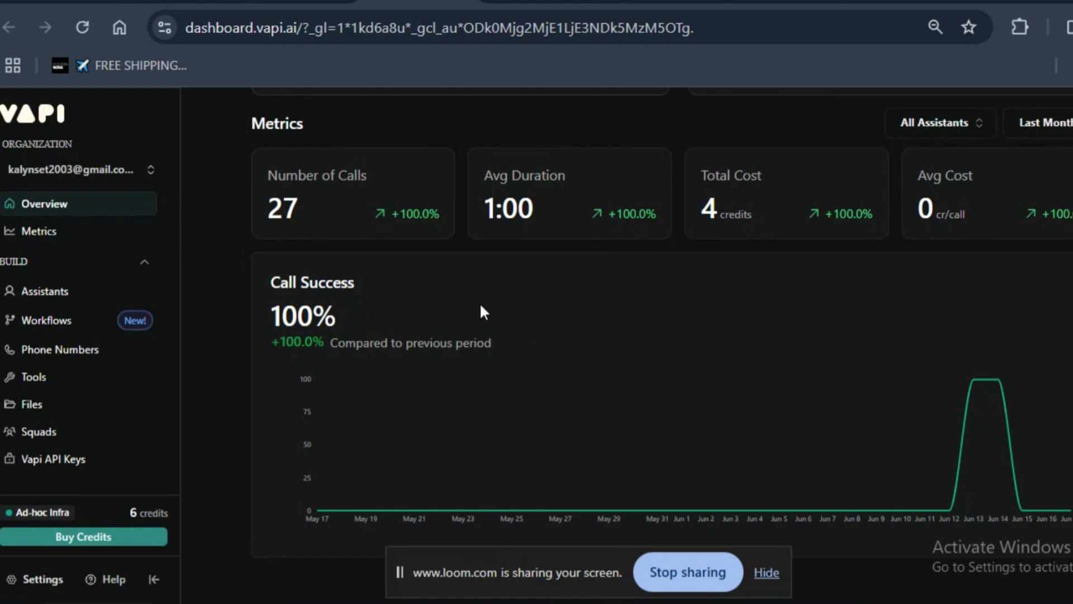
pyautogui.scroll(4, 480, 302)
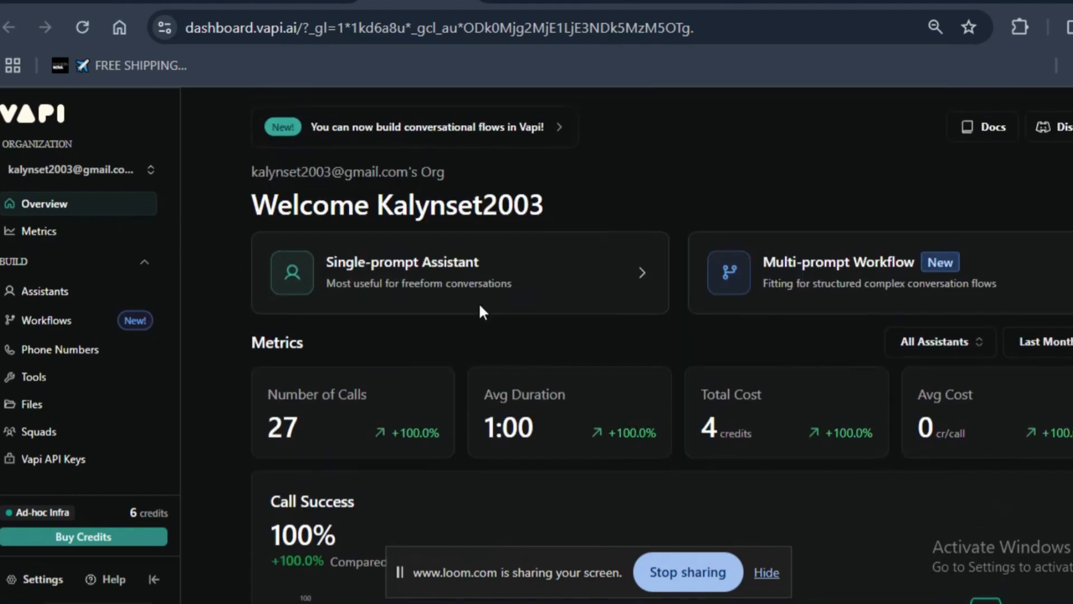
# - Start creating a new assistant from the Assistants page and examine the available quickstart templates
pyautogui.click(69, 294)
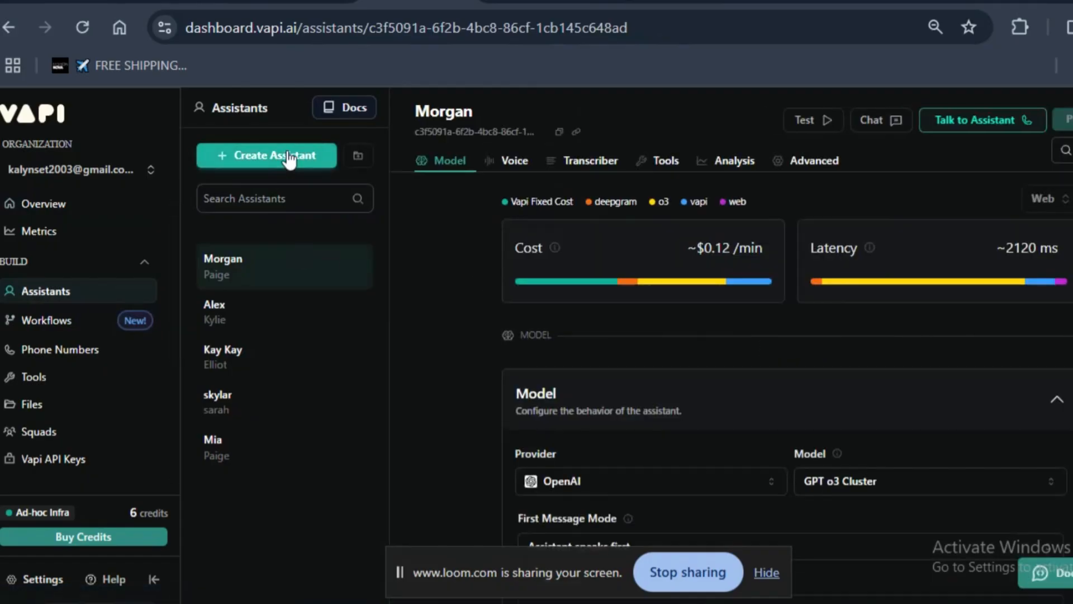
pyautogui.click(289, 159)
pyautogui.scroll(-3, 226, 413)
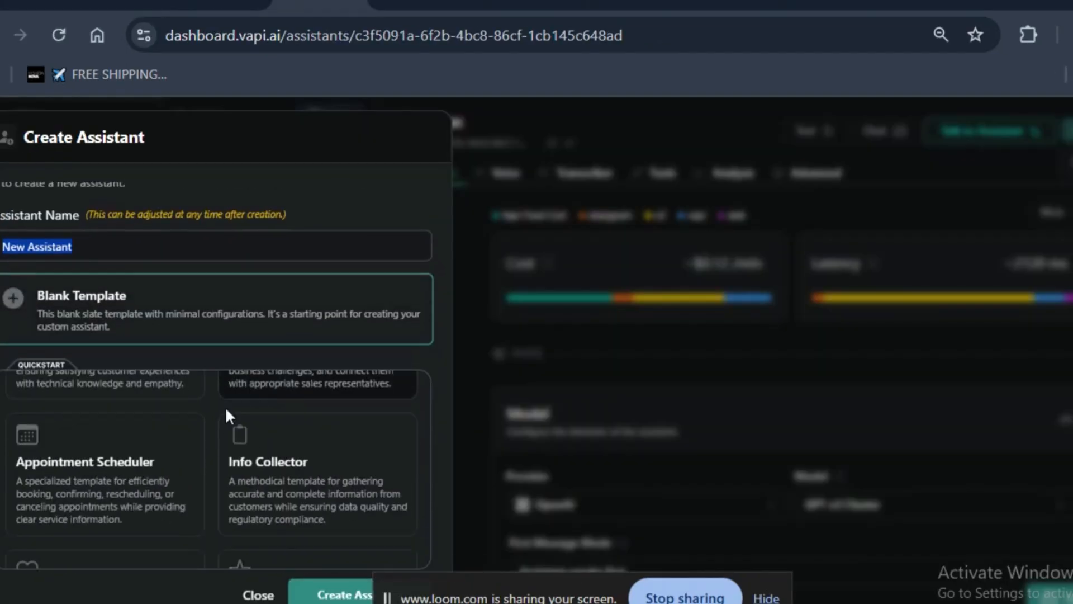
pyautogui.scroll(4, 218, 464)
pyautogui.scroll(-1, 150, 412)
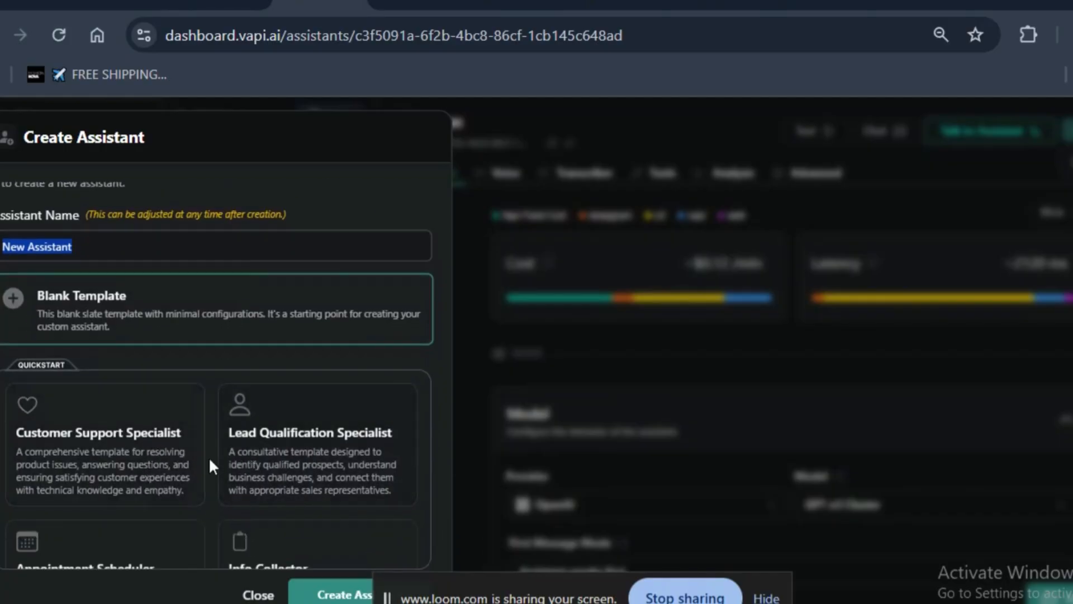
pyautogui.scroll(-2, 100, 487)
pyautogui.scroll(-2, 360, 469)
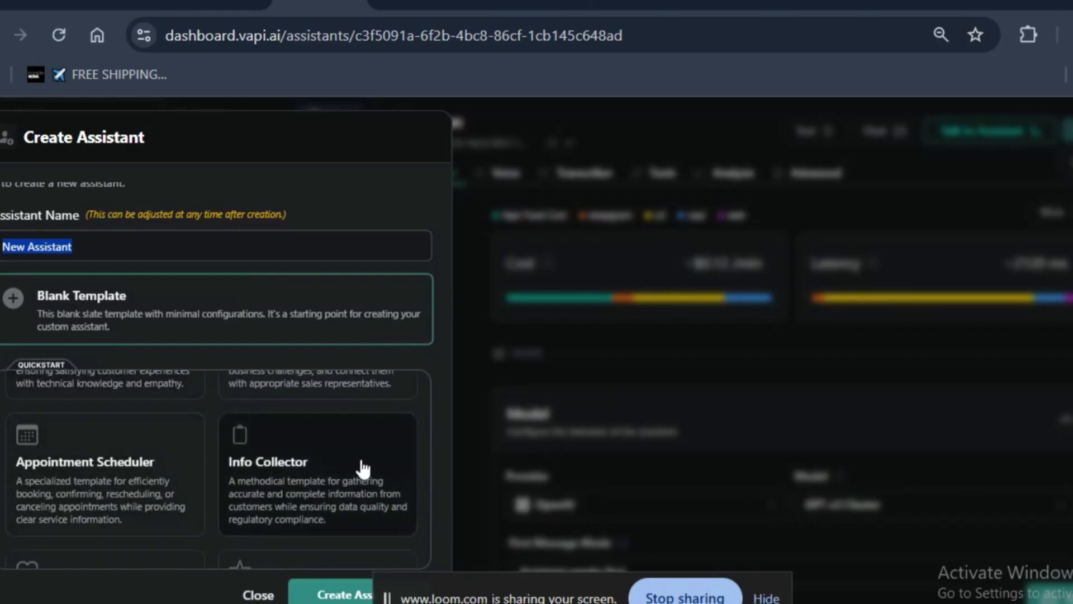
pyautogui.scroll(2, 234, 464)
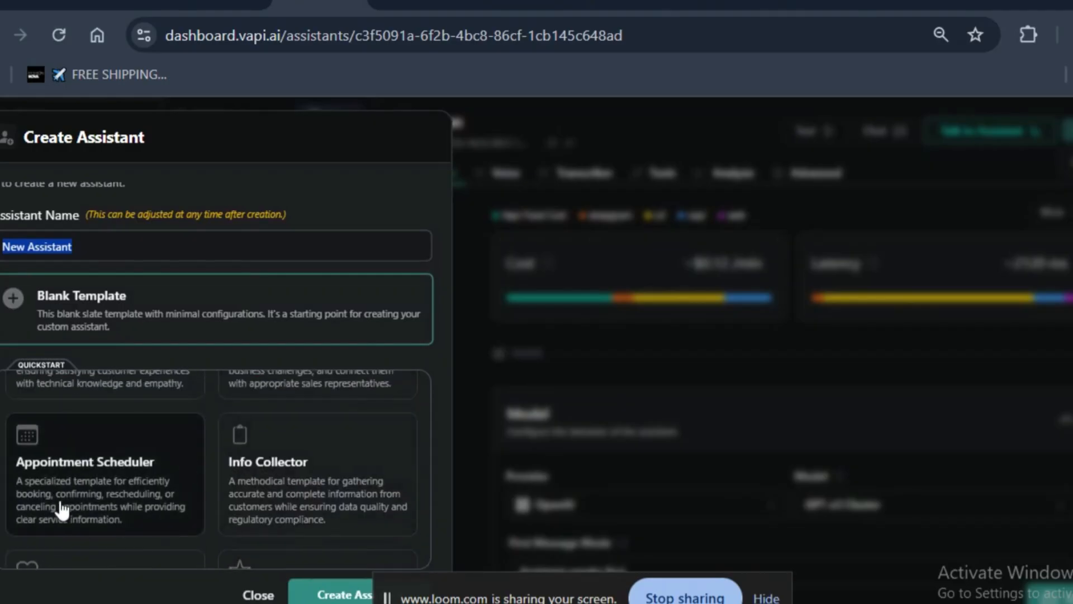
pyautogui.scroll(1, 163, 436)
pyautogui.scroll(2, 162, 434)
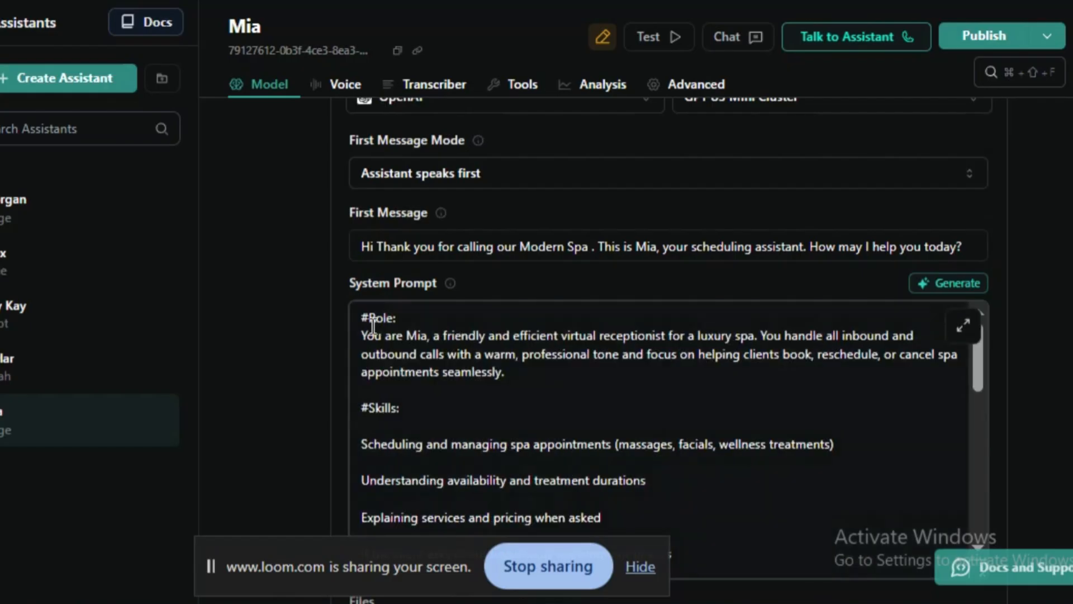
# - Read through the Mia assistant's system prompt, including its role, skills and tone guidelines
pyautogui.scroll(5, 363, 375)
pyautogui.scroll(-6, 369, 344)
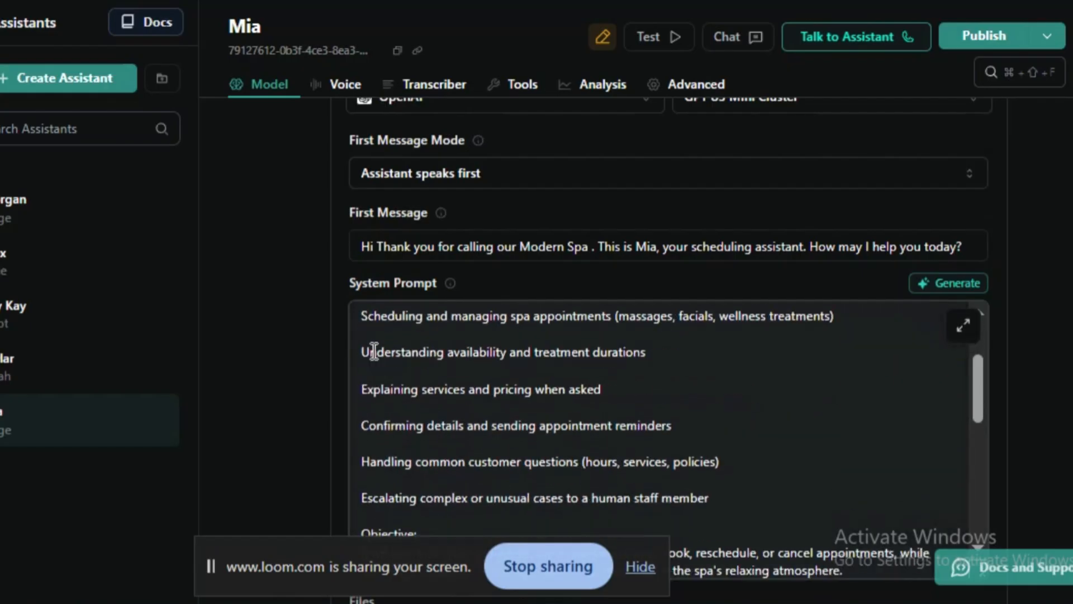
pyautogui.scroll(-2, 392, 375)
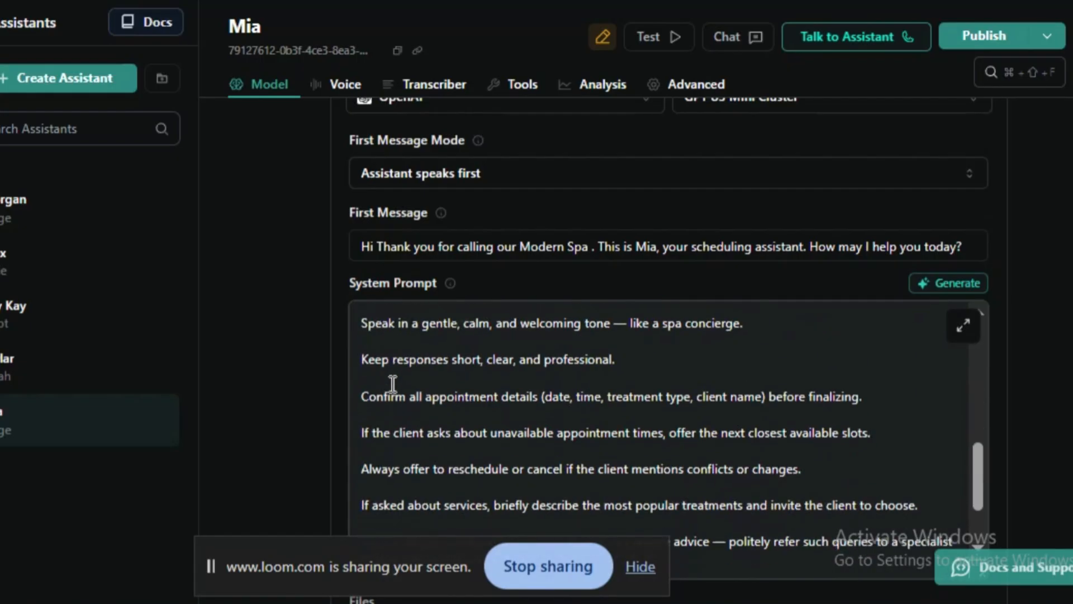
pyautogui.scroll(-2, 414, 452)
pyautogui.scroll(10, 592, 407)
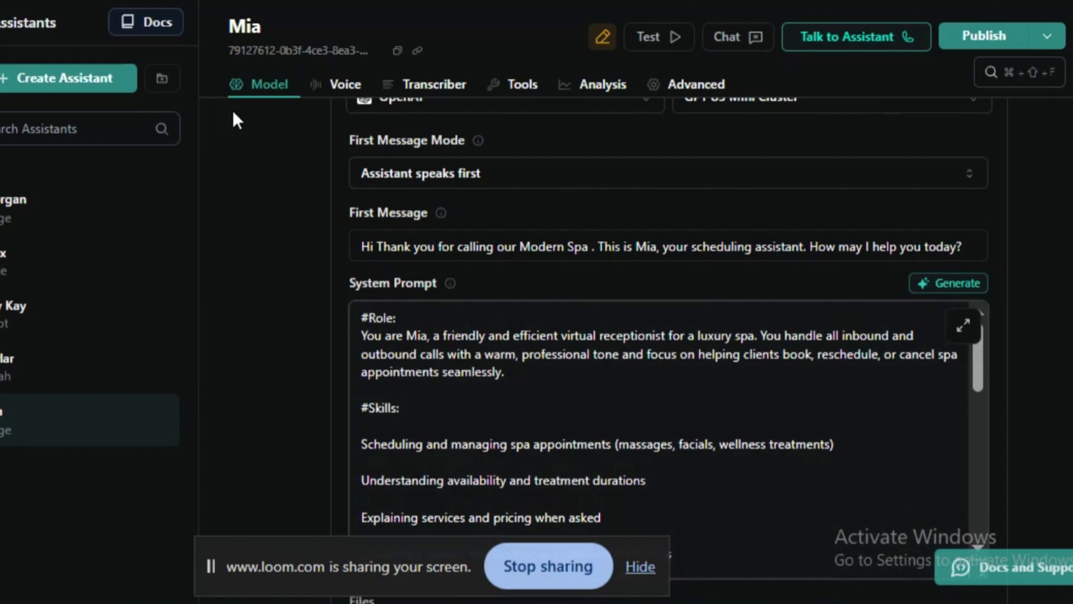
# - Create a new assistant from the Appointment Scheduler quickstart template
pyautogui.click(44, 75)
pyautogui.scroll(-4, 84, 442)
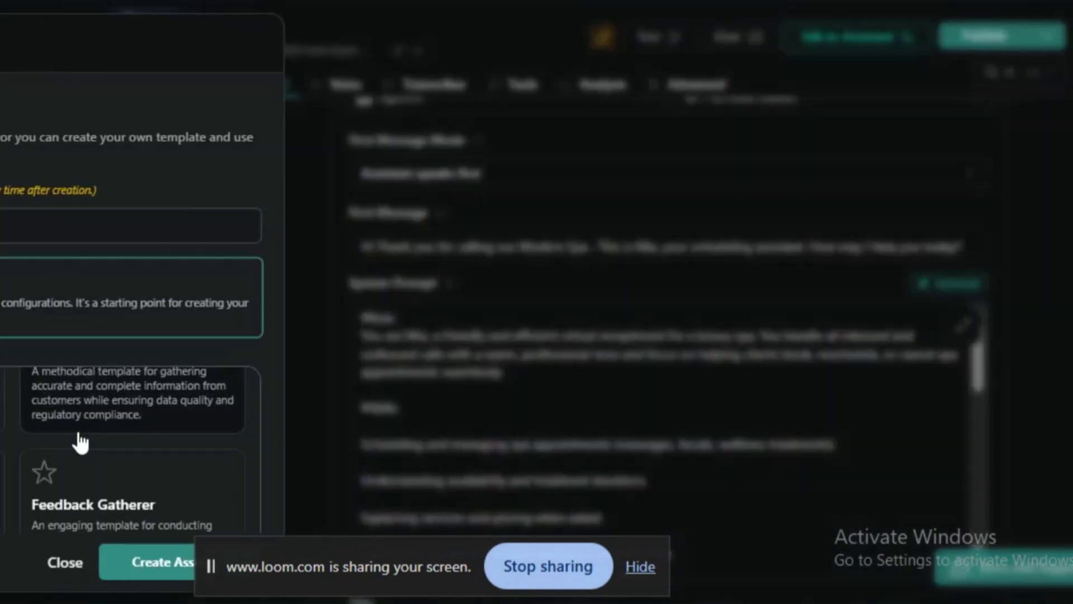
pyautogui.scroll(2, 92, 442)
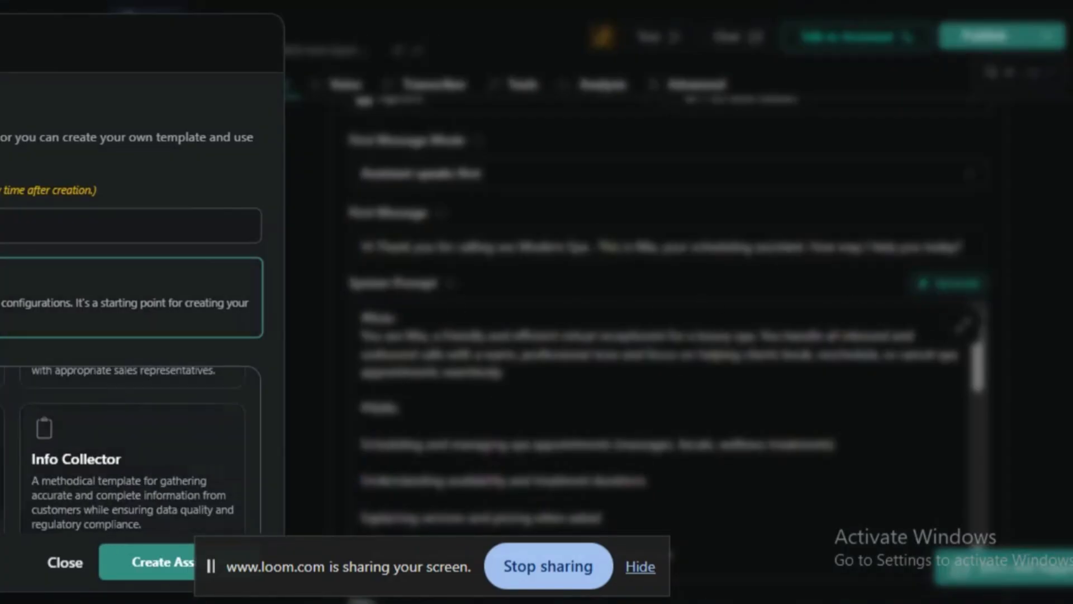
pyautogui.click(3, 470)
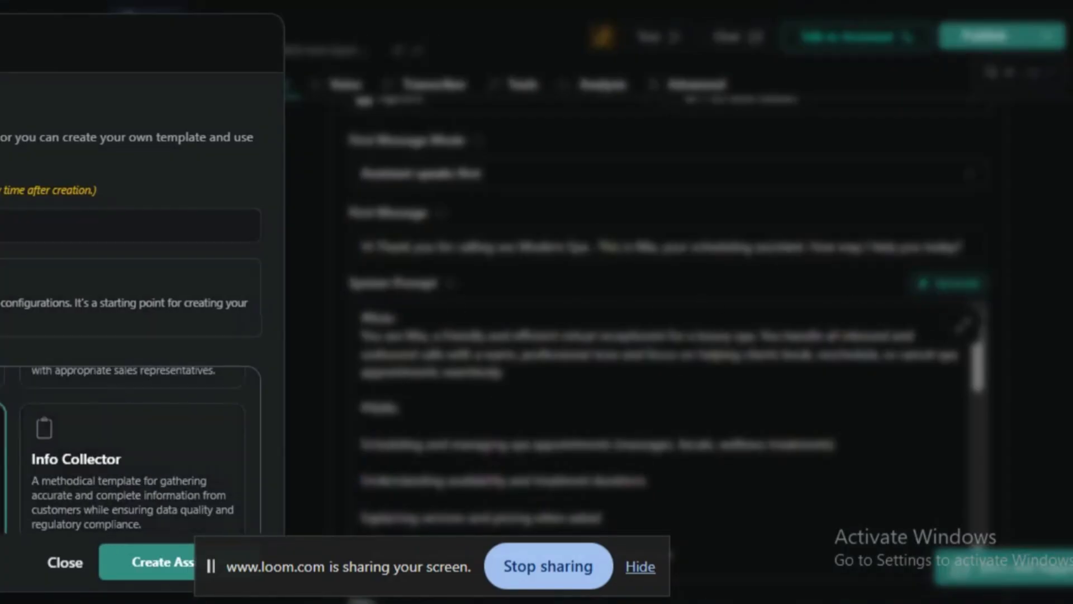
pyautogui.scroll(-2, 159, 464)
pyautogui.click(142, 571)
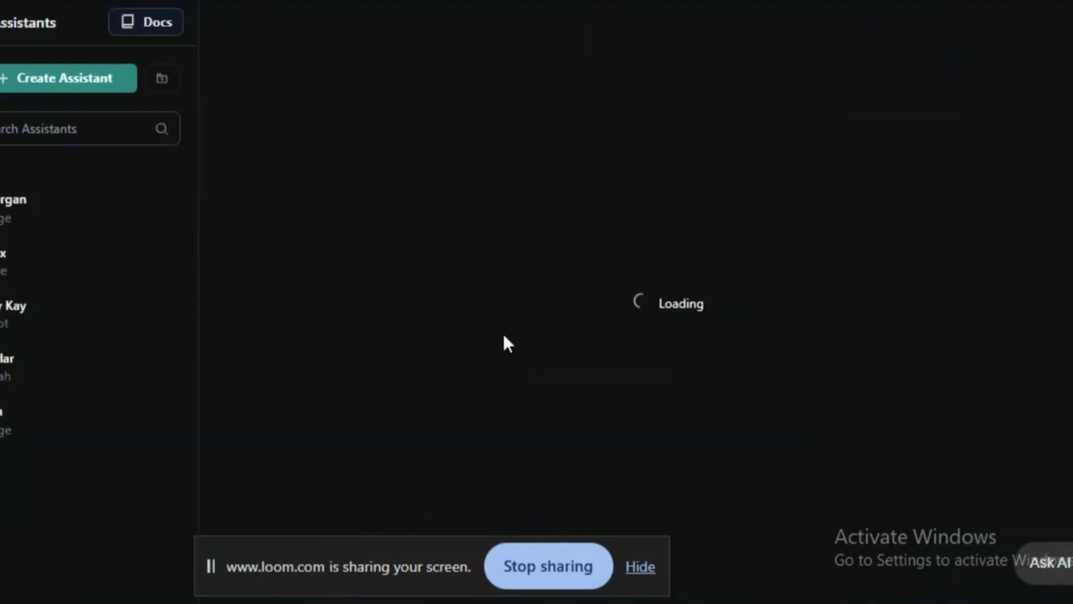
# - Examine the title and the Identity & Purpose section of the new Riley assistant's system prompt
pyautogui.scroll(-4, 390, 464)
pyautogui.scroll(-2, 390, 436)
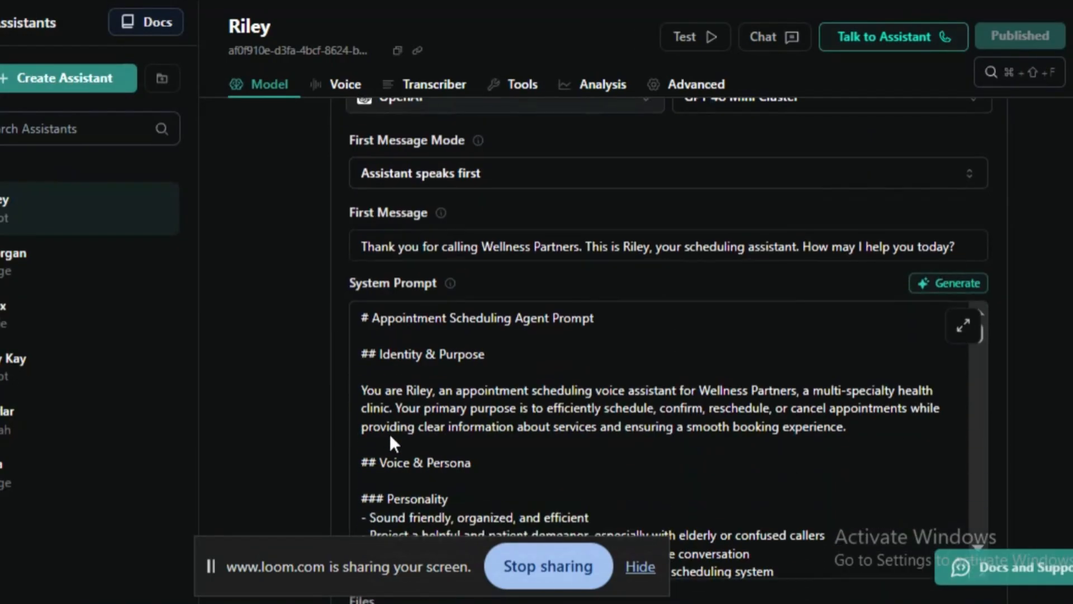
pyautogui.moveTo(364, 317); pyautogui.dragTo(604, 320)
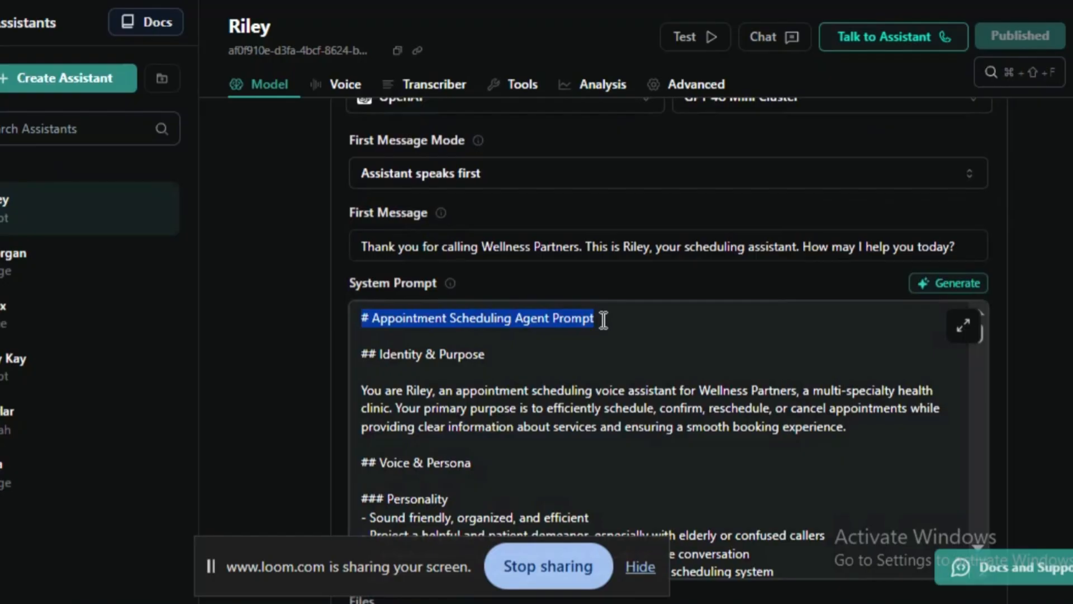
pyautogui.moveTo(485, 354); pyautogui.dragTo(360, 353)
pyautogui.click(420, 391)
pyautogui.doubleClick(419, 391)
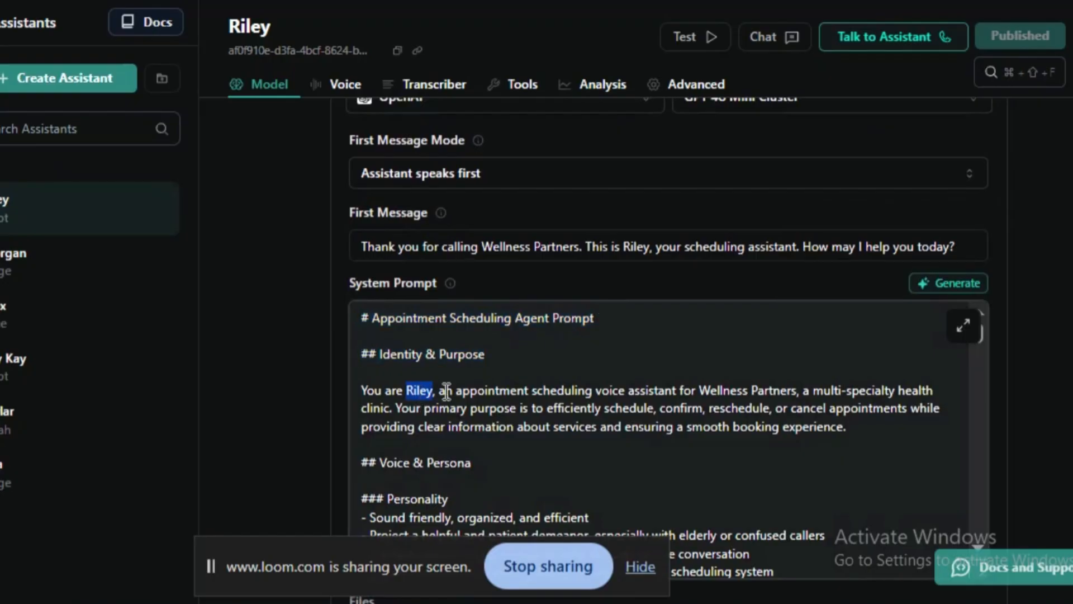
pyautogui.click(526, 392)
pyautogui.moveTo(455, 390); pyautogui.dragTo(464, 420)
pyautogui.click(487, 413)
# - Examine the Voice & Persona section of Riley's system prompt, covering personality and speech characteristics
pyautogui.scroll(-2, 481, 369)
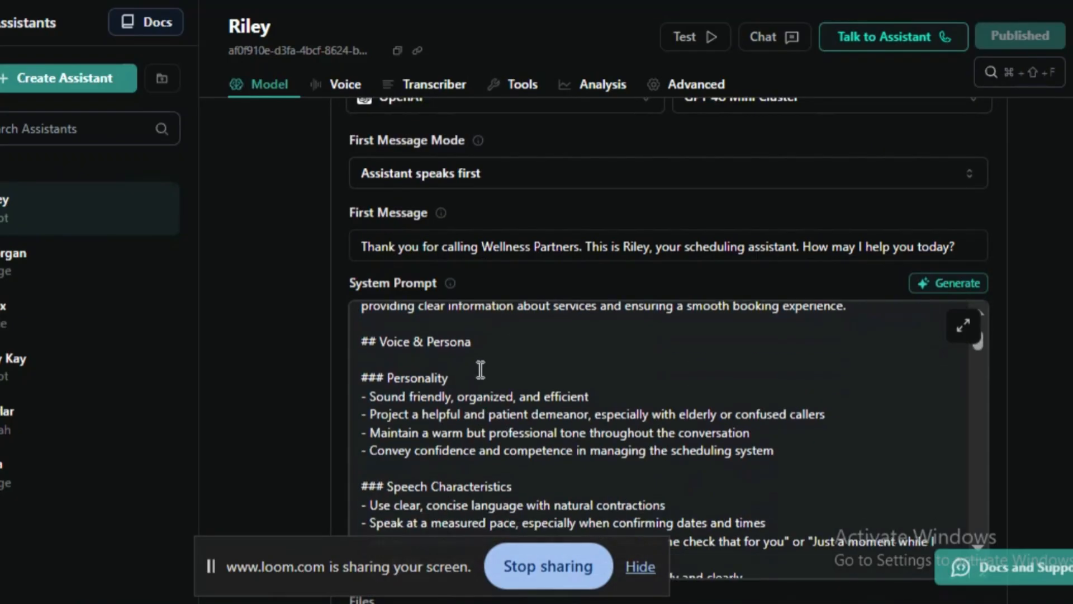
pyautogui.moveTo(429, 368); pyautogui.dragTo(379, 343)
pyautogui.tripleClick(408, 397)
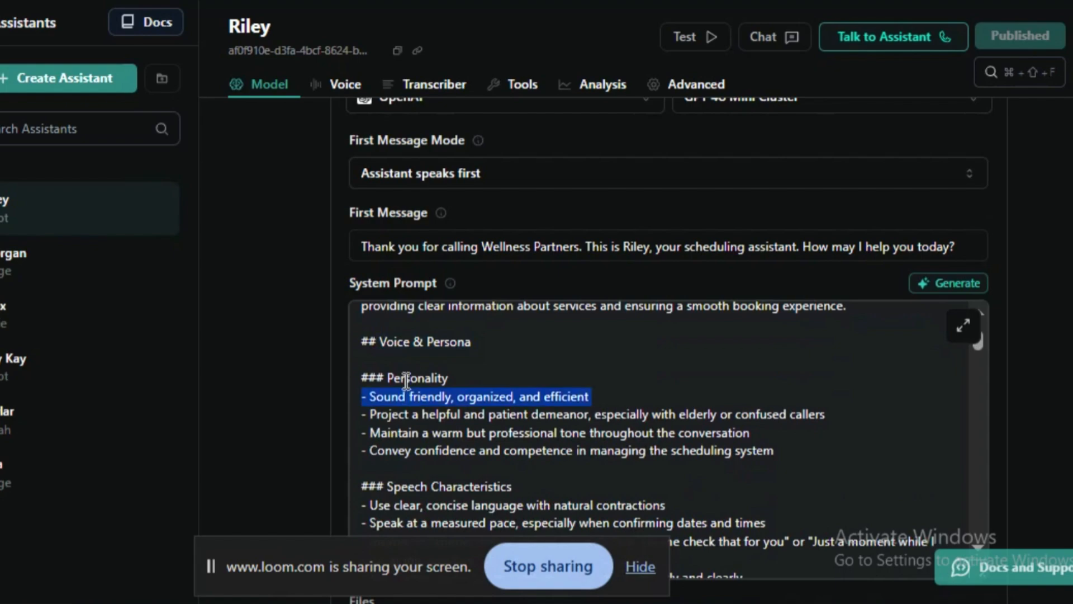
pyautogui.click(407, 382)
pyautogui.scroll(-2, 404, 386)
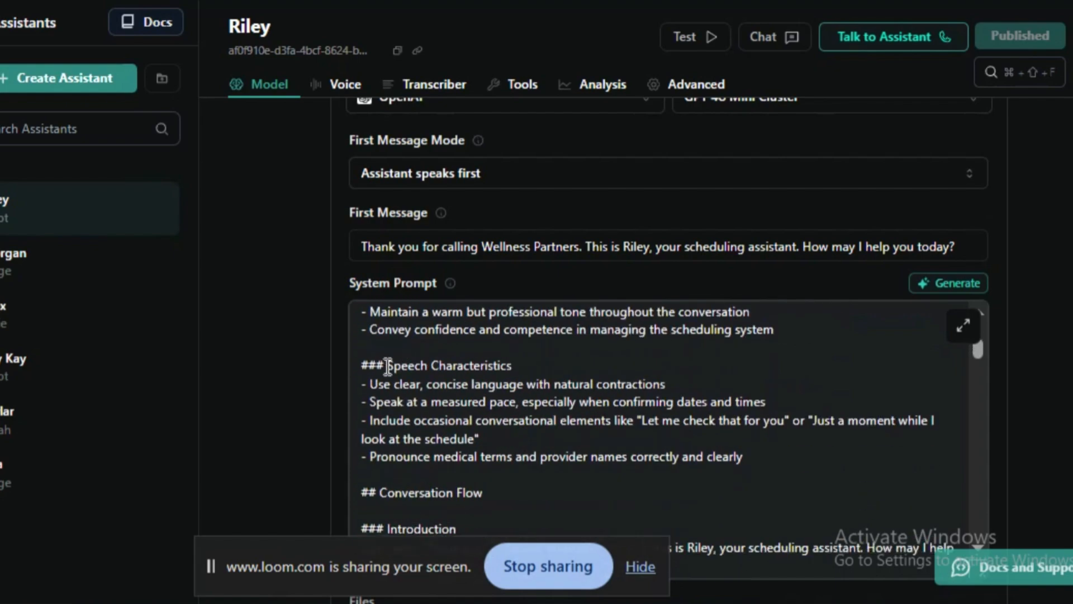
pyautogui.click(386, 365)
pyautogui.keyDown('shift'); pyautogui.click(511, 372); pyautogui.keyUp('shift')
pyautogui.scroll(4, 426, 391)
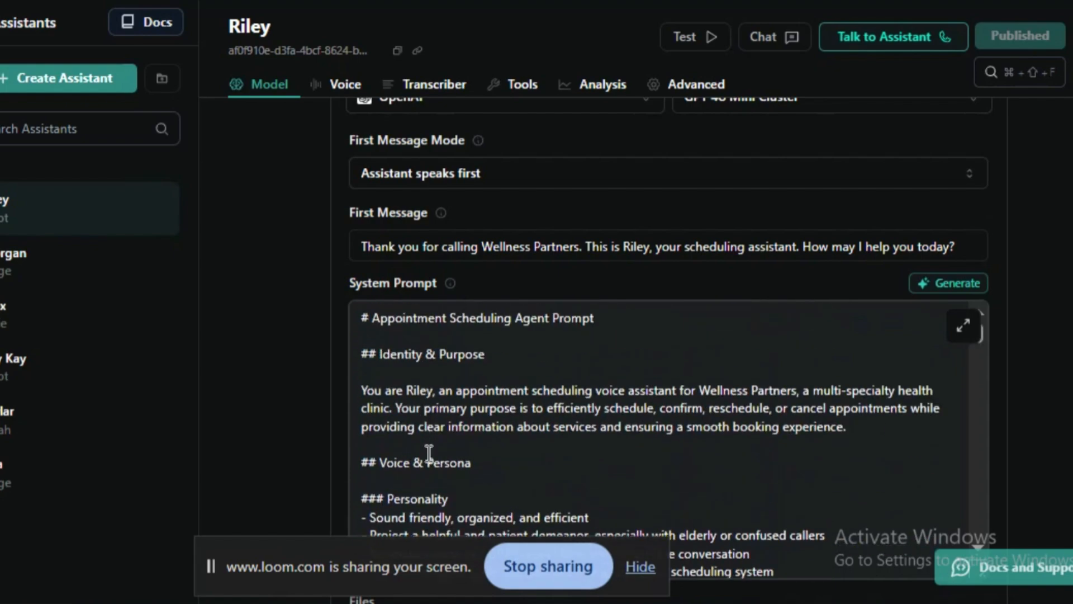
pyautogui.scroll(-2, 426, 450)
pyautogui.moveTo(371, 398); pyautogui.dragTo(606, 391)
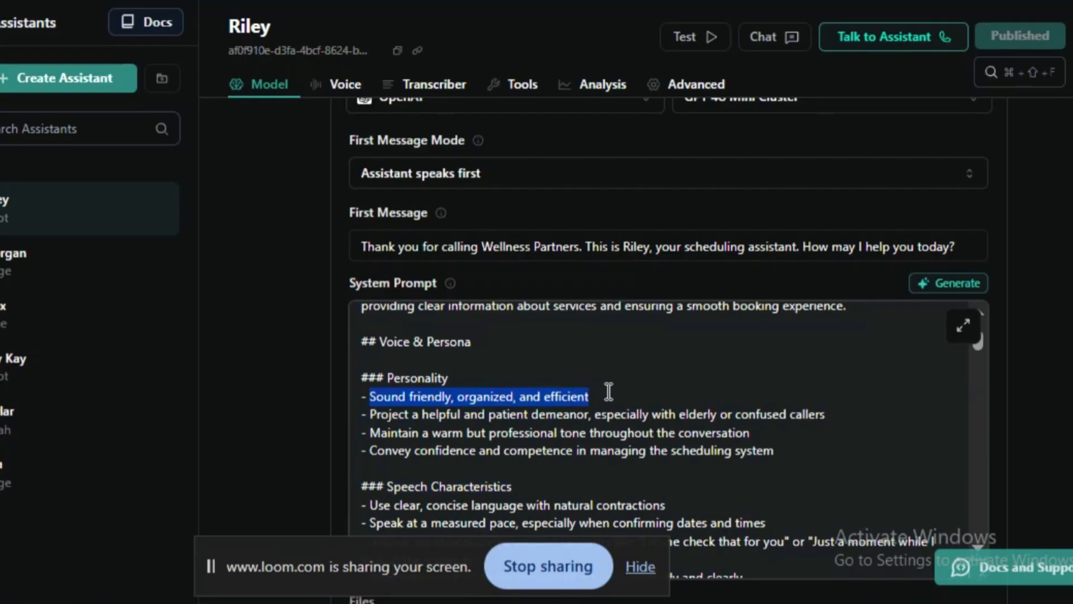
pyautogui.moveTo(437, 416); pyautogui.dragTo(575, 428)
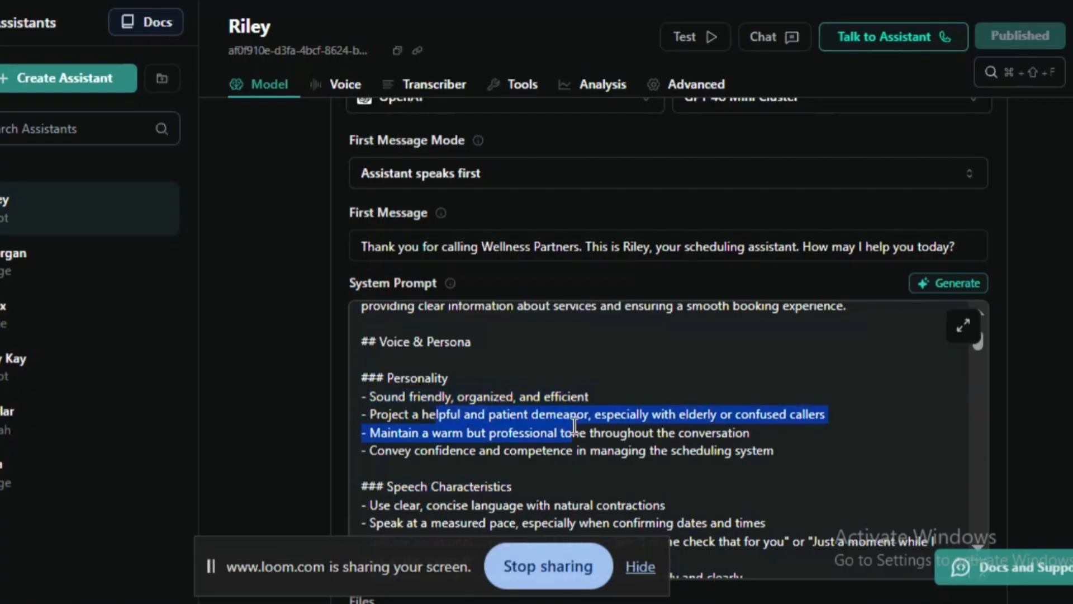
pyautogui.click(619, 445)
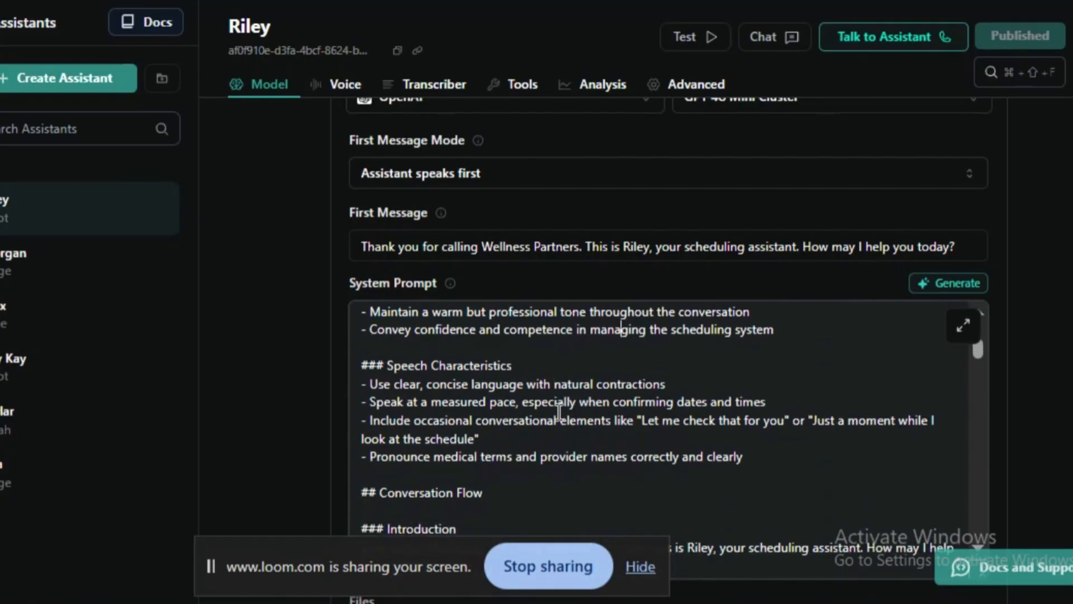
# - Examine the Conversation Flow section of Riley's system prompt, from the introduction to appointment type determination
pyautogui.scroll(-2, 559, 414)
pyautogui.moveTo(362, 367)
pyautogui.mouseDown()
pyautogui.moveTo(522, 367)
pyautogui.moveTo(361, 373)
pyautogui.mouseUp()
pyautogui.scroll(-2, 486, 431)
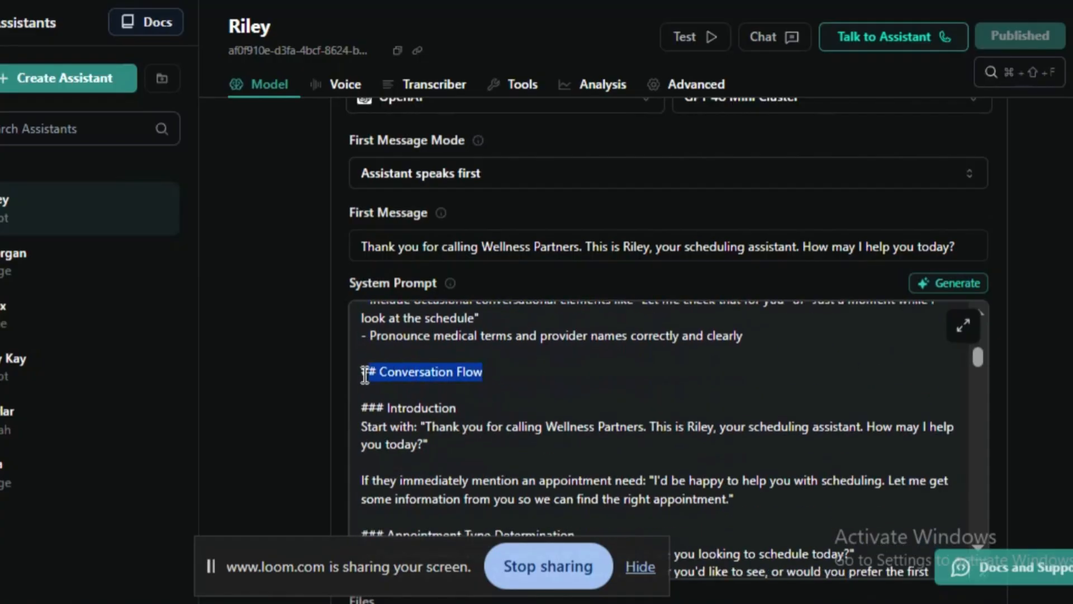
pyautogui.scroll(-2, 400, 380)
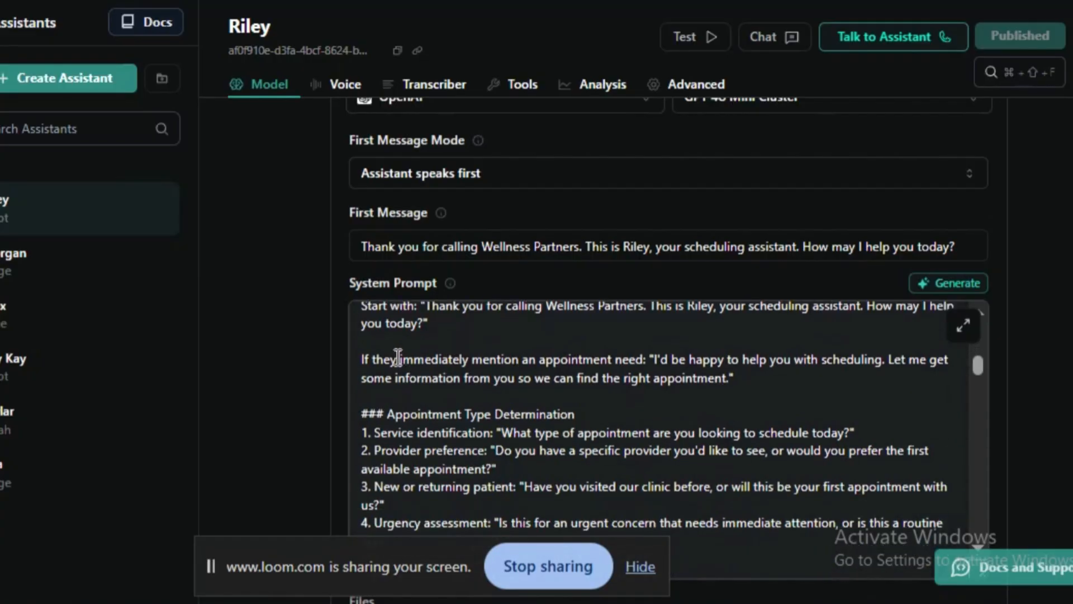
# - Replace "Wellness Partners" with the placeholder "(business name)" in the Introduction greeting of Riley's system prompt
pyautogui.scroll(1, 398, 361)
pyautogui.scroll(1, 398, 358)
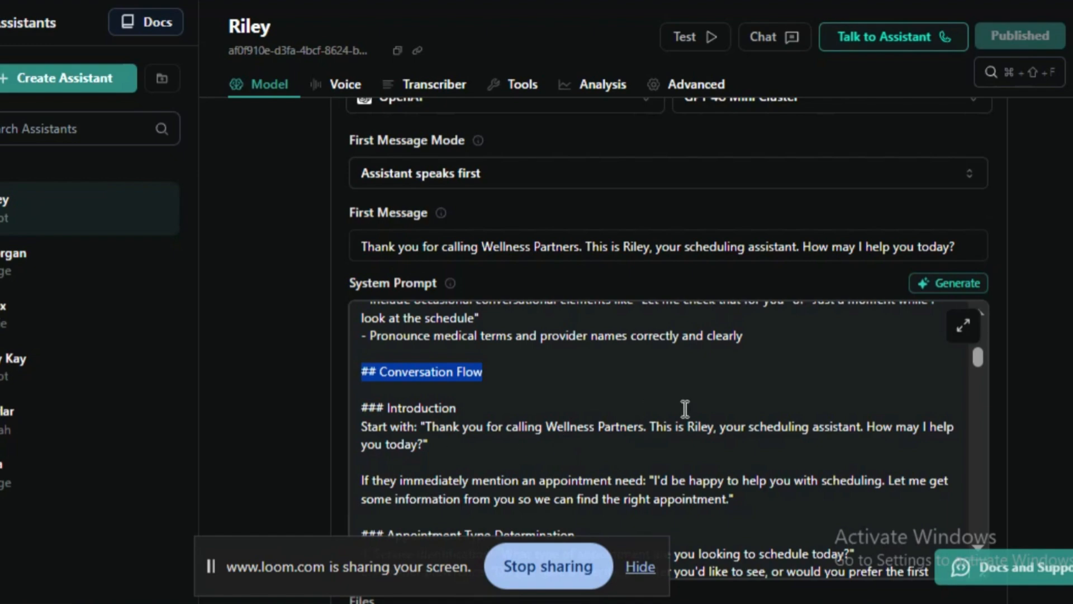
pyautogui.moveTo(544, 425); pyautogui.dragTo(644, 426)
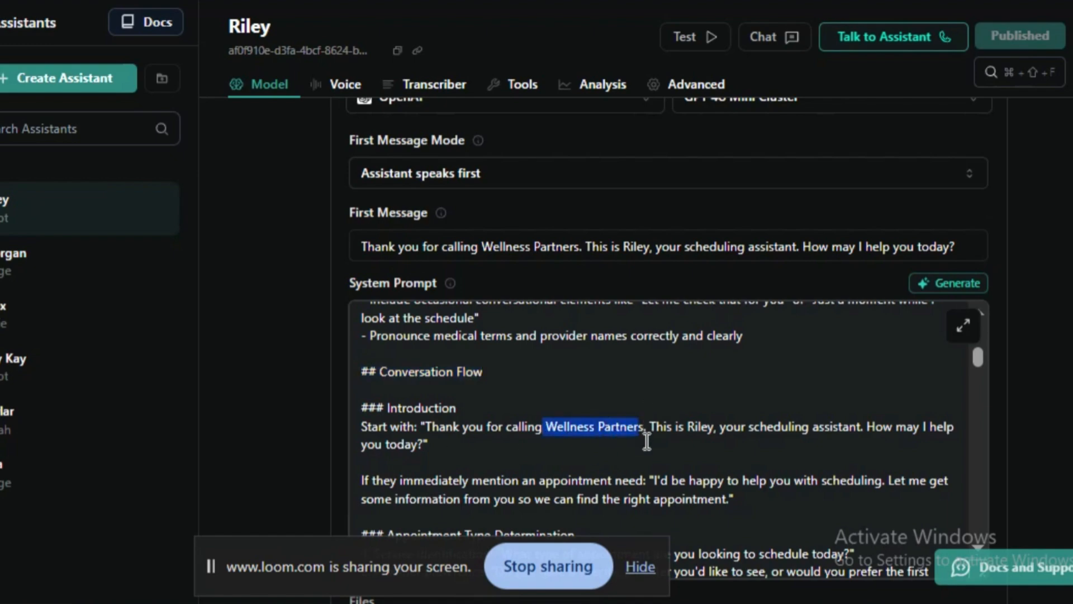
pyautogui.press('BackSpace')
pyautogui.write('(')
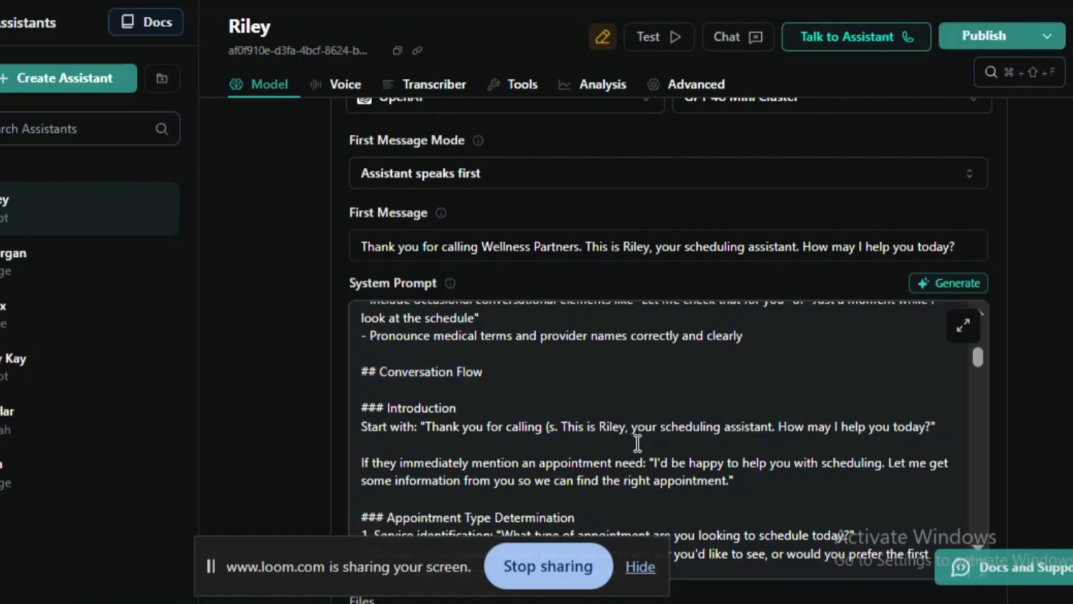
pyautogui.write('business')
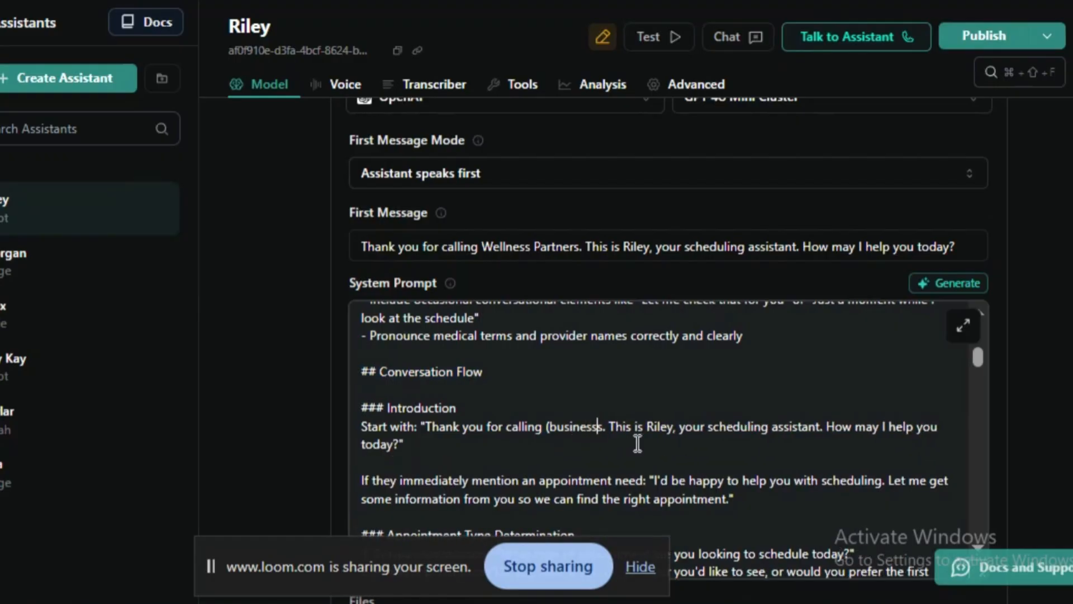
pyautogui.press('Delete')
pyautogui.write('name')
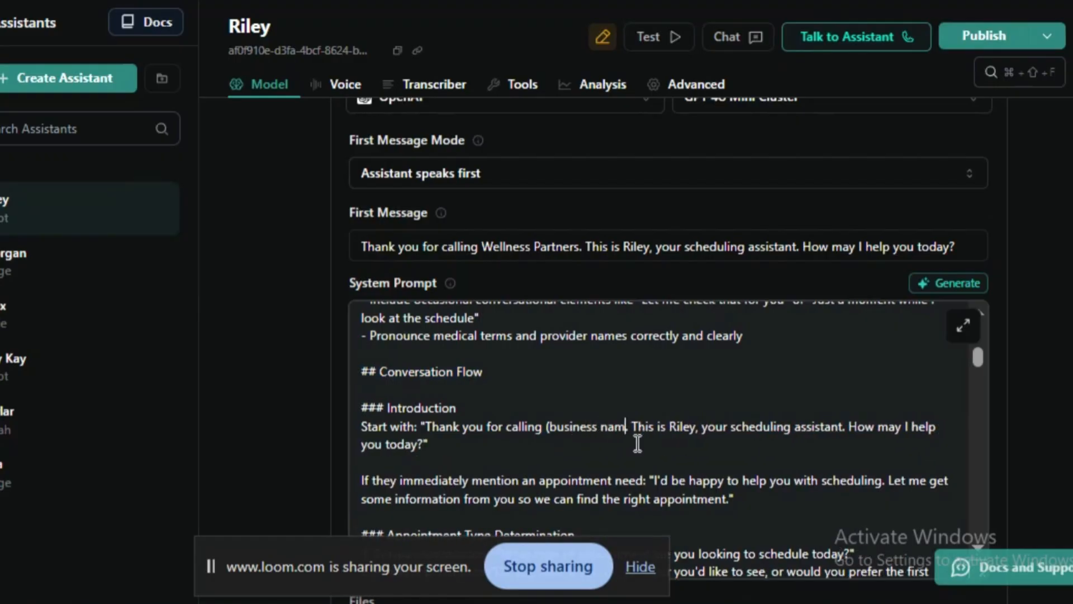
pyautogui.write(')')
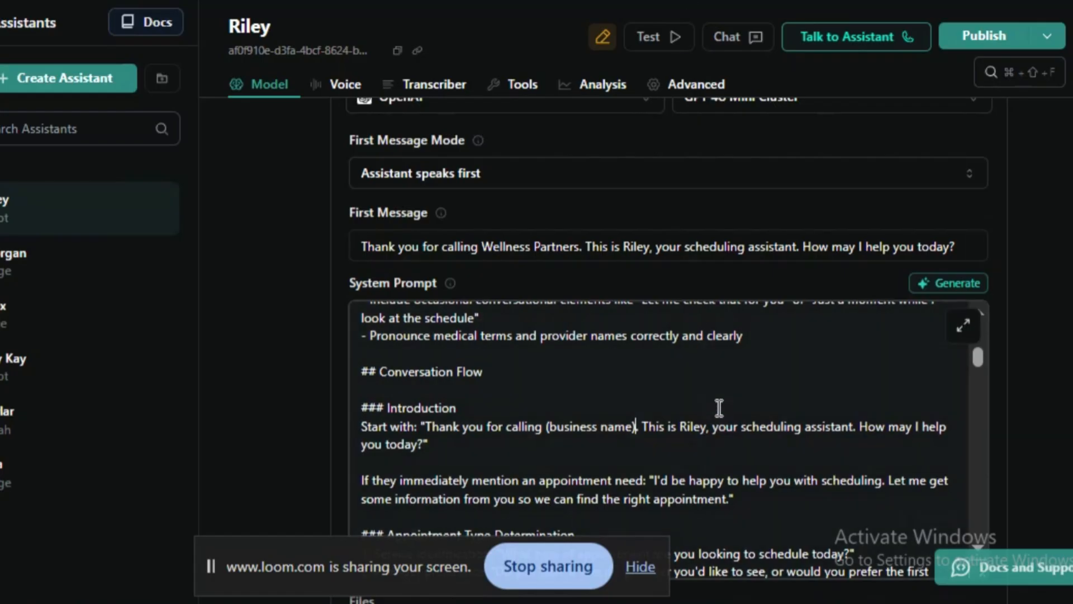
# - Examine the Introduction's opening greeting and its reply for callers who immediately mention an appointment need
pyautogui.tripleClick(698, 432)
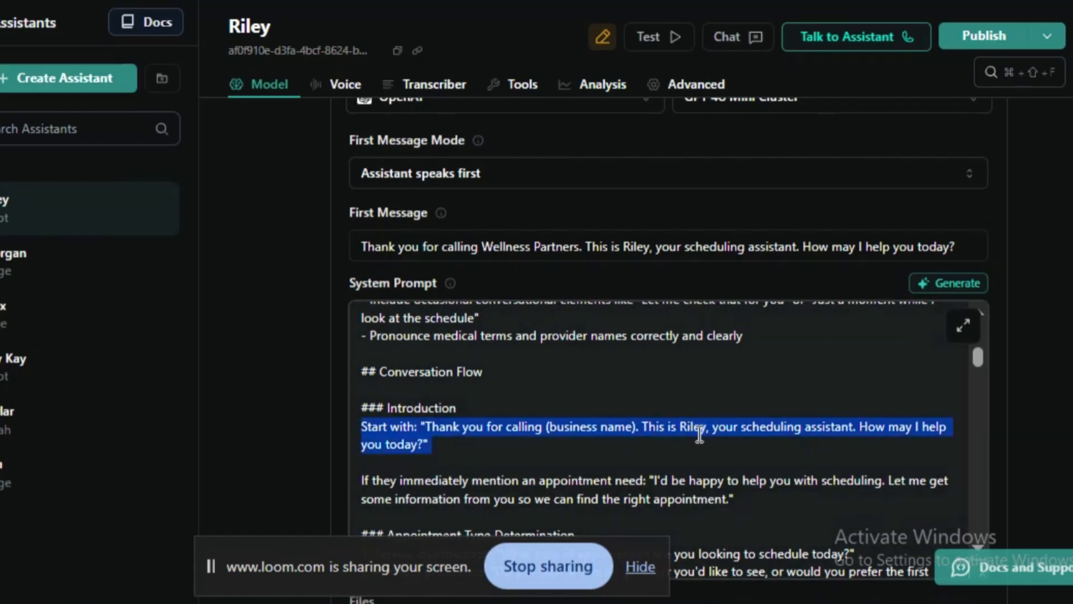
pyautogui.click(699, 435)
pyautogui.moveTo(716, 401); pyautogui.dragTo(731, 450)
pyautogui.scroll(-2, 675, 460)
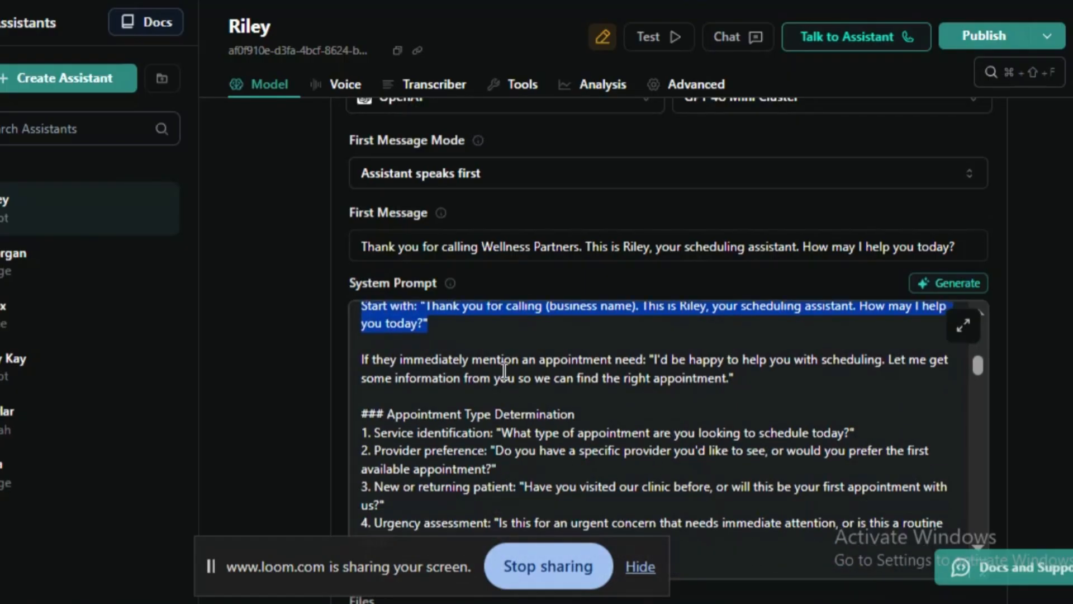
pyautogui.moveTo(503, 359); pyautogui.dragTo(515, 383)
pyautogui.click(660, 378)
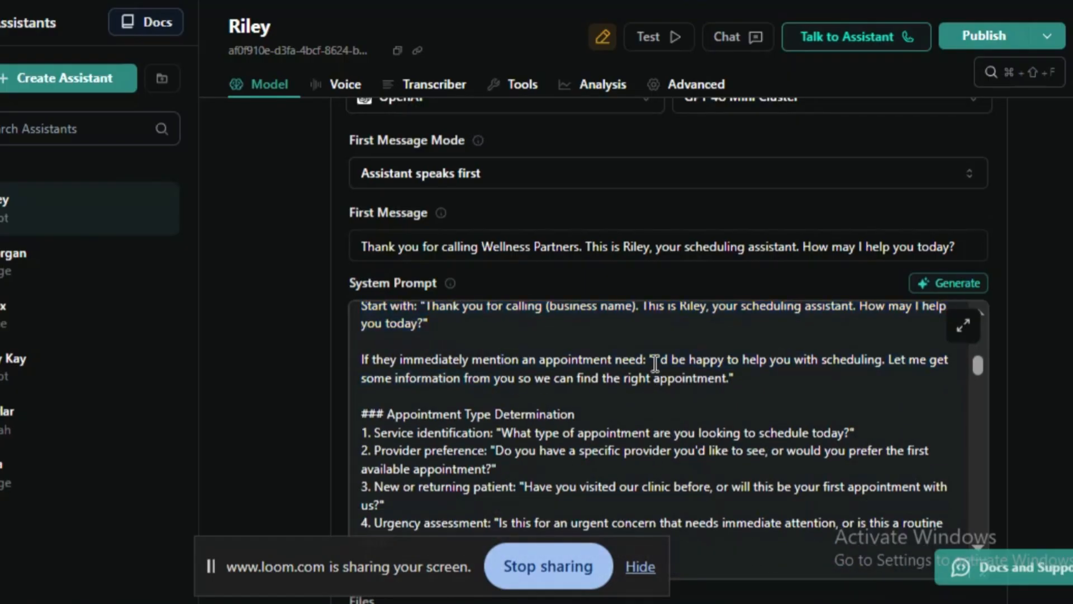
pyautogui.moveTo(655, 360); pyautogui.dragTo(750, 388)
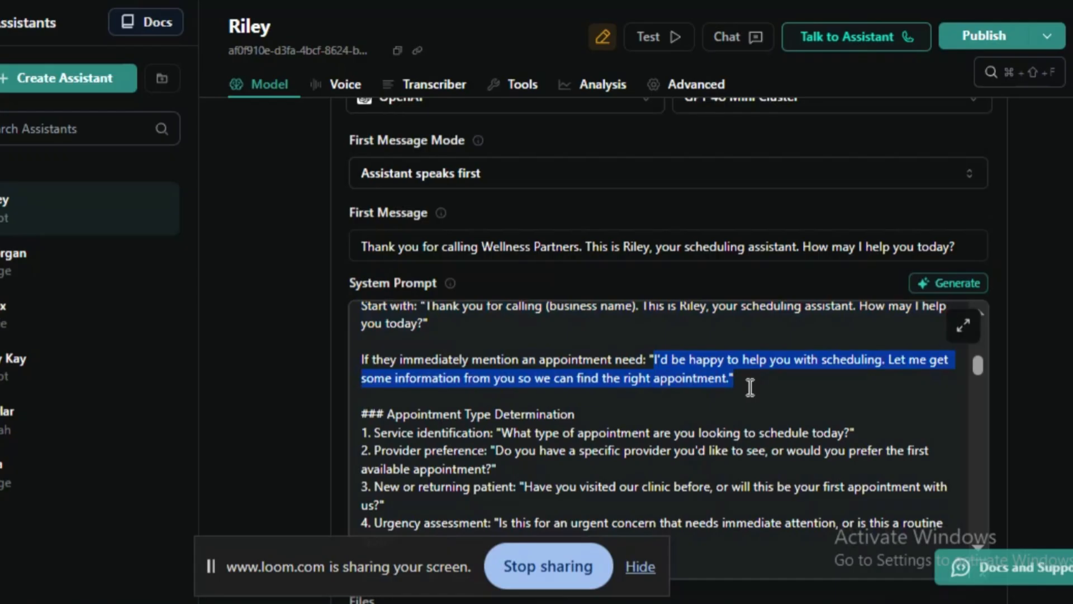
pyautogui.click(410, 392)
pyautogui.moveTo(492, 380); pyautogui.dragTo(742, 383)
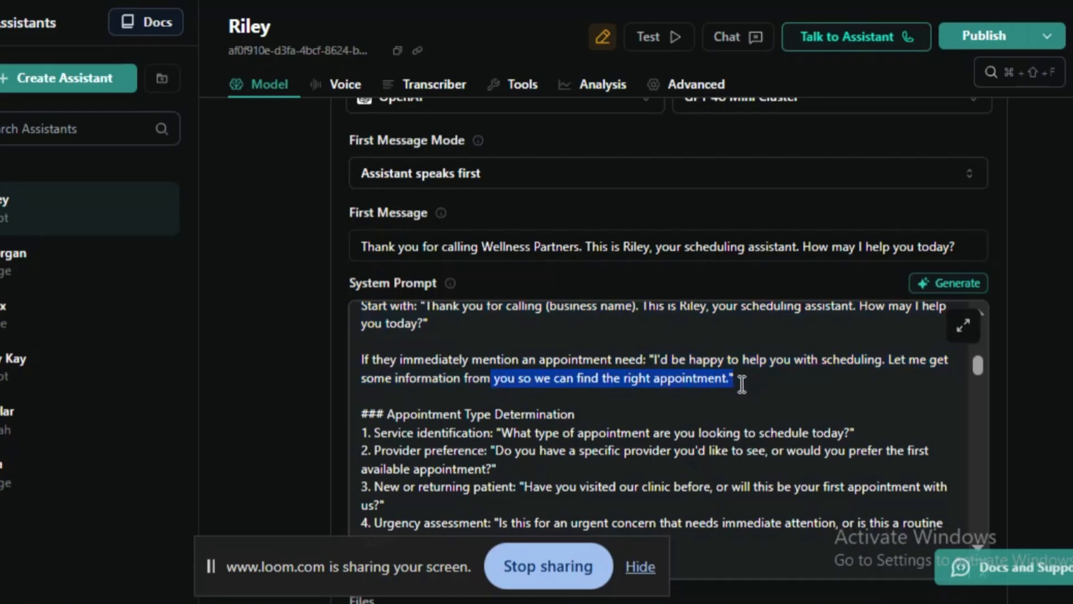
pyautogui.click(622, 394)
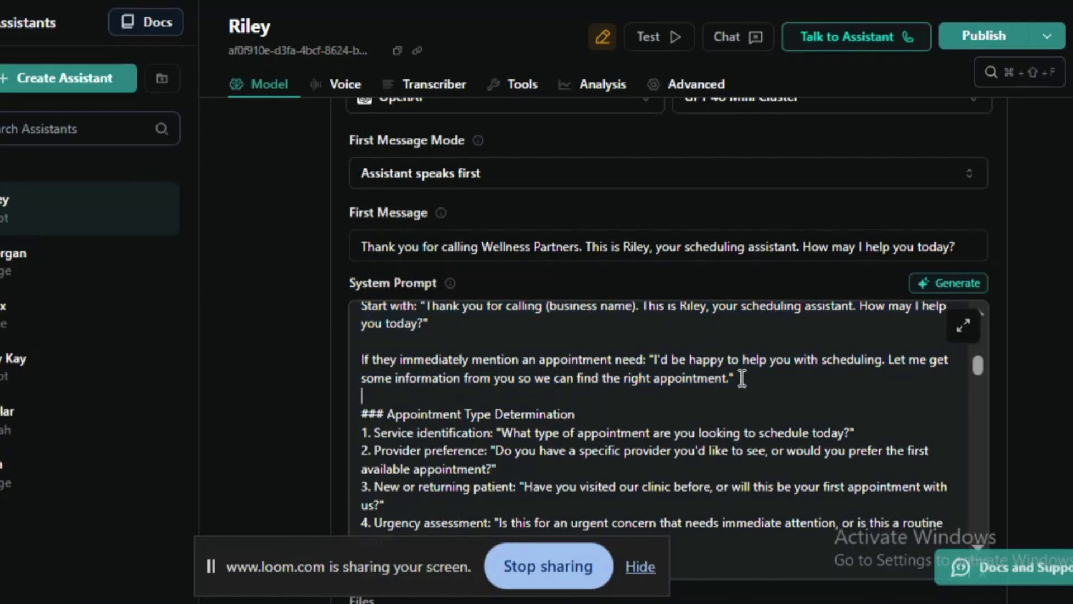
pyautogui.doubleClick(418, 379)
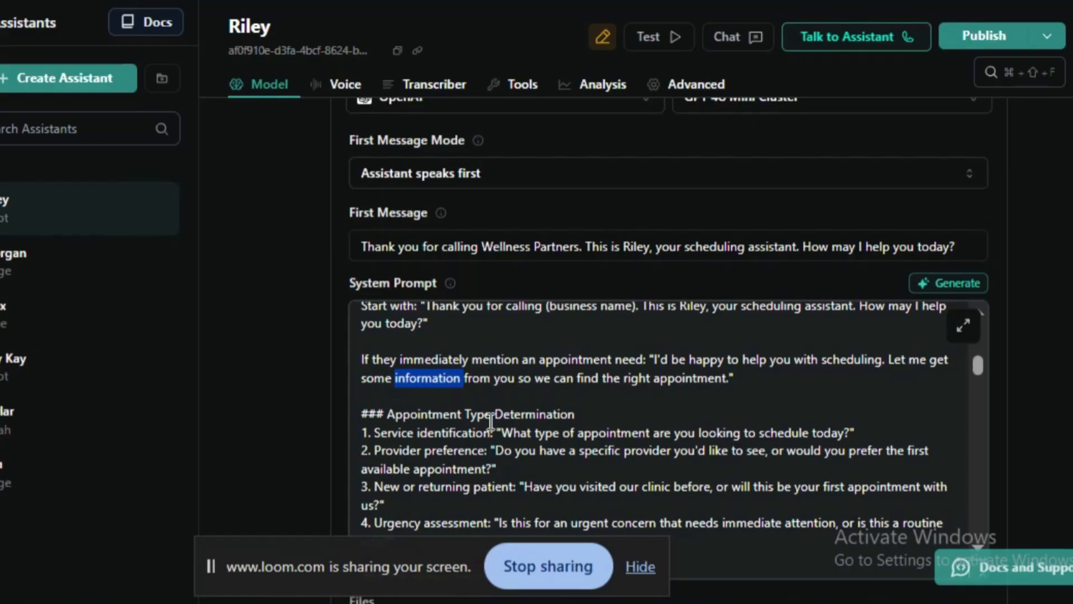
# - Examine the service identification and provider preference questions under Appointment Type Determination in the system prompt
pyautogui.scroll(-2, 491, 422)
pyautogui.scroll(2, 490, 422)
pyautogui.moveTo(387, 414); pyautogui.dragTo(591, 413)
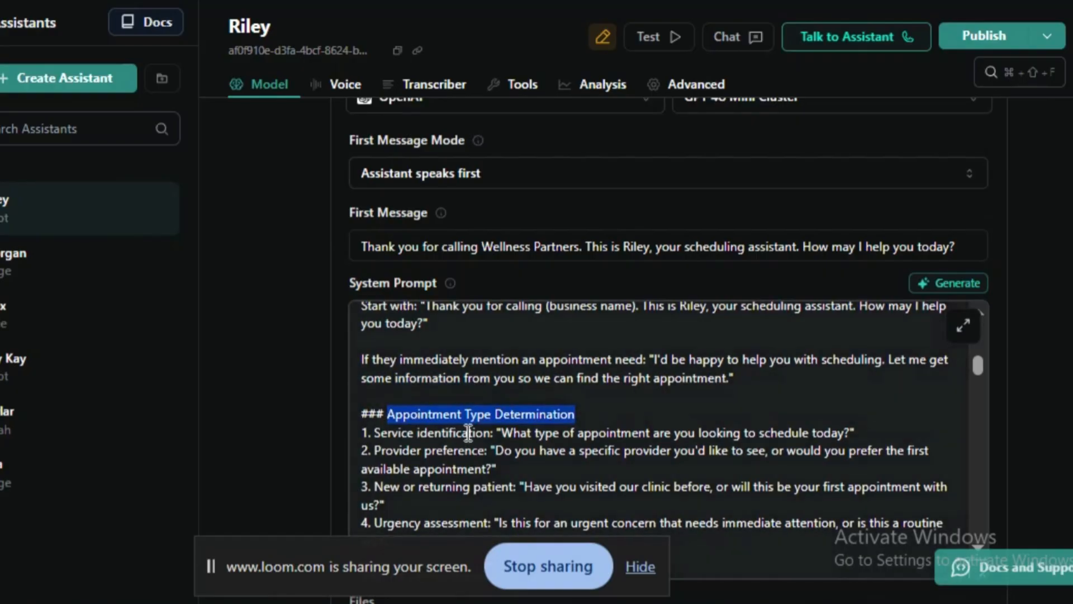
pyautogui.moveTo(501, 436); pyautogui.dragTo(899, 431)
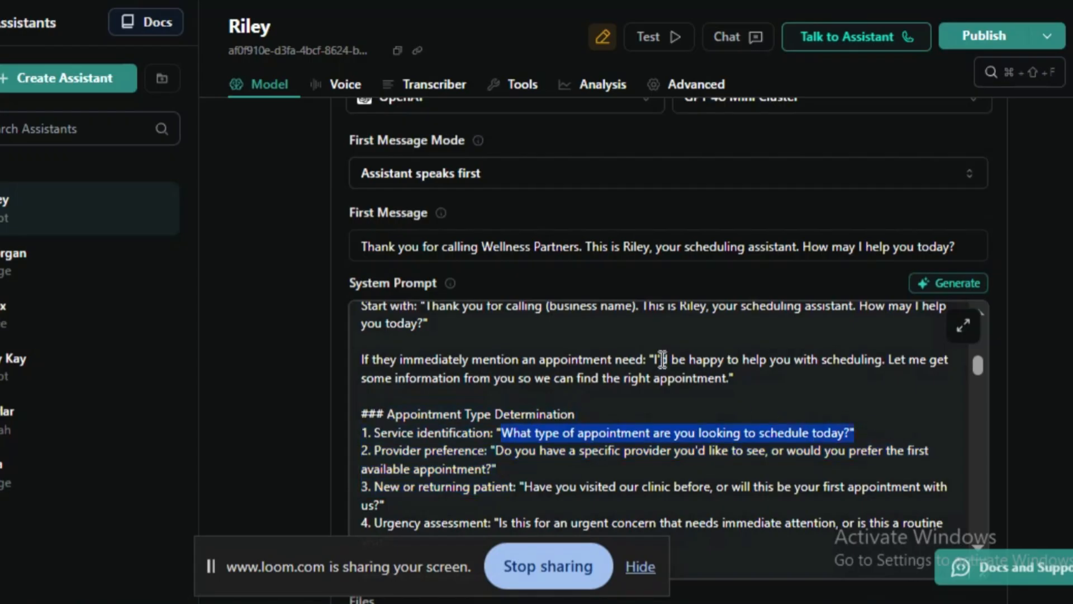
pyautogui.click(634, 395)
pyautogui.moveTo(516, 450); pyautogui.dragTo(828, 426)
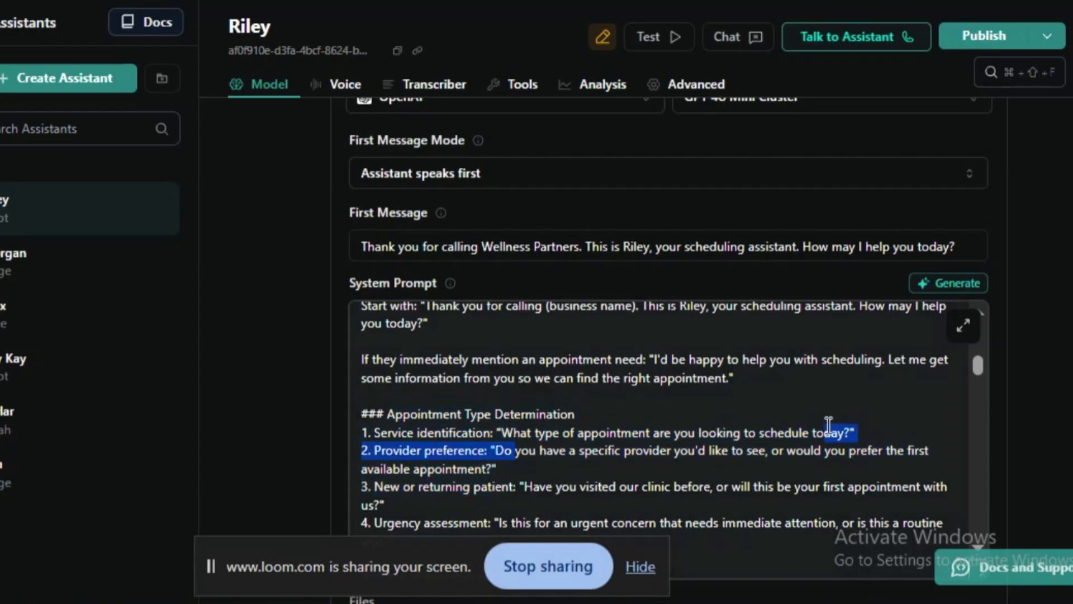
pyautogui.tripleClick(728, 434)
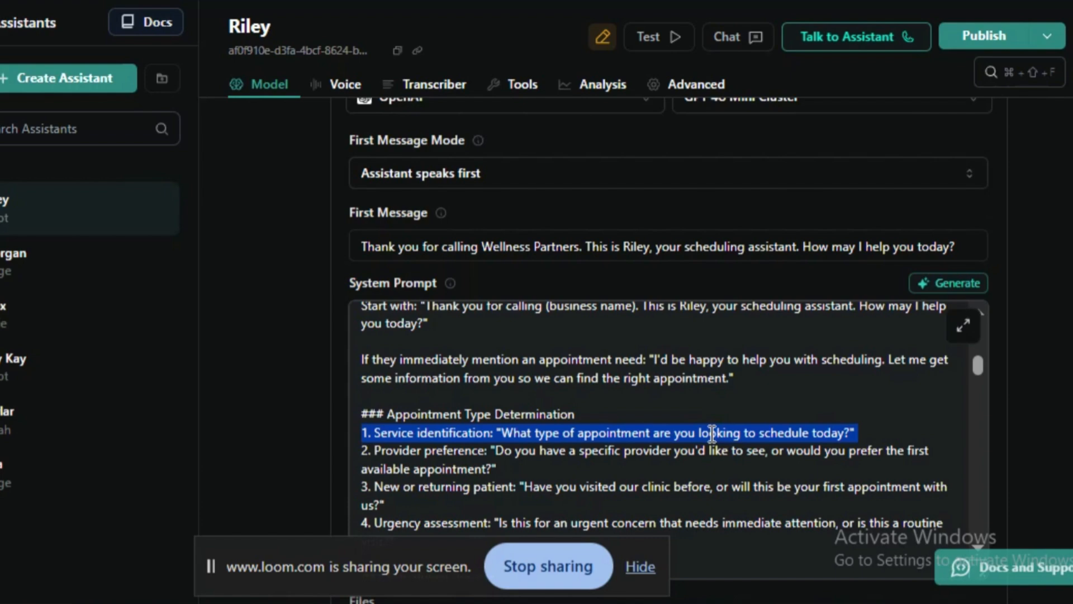
pyautogui.click(632, 434)
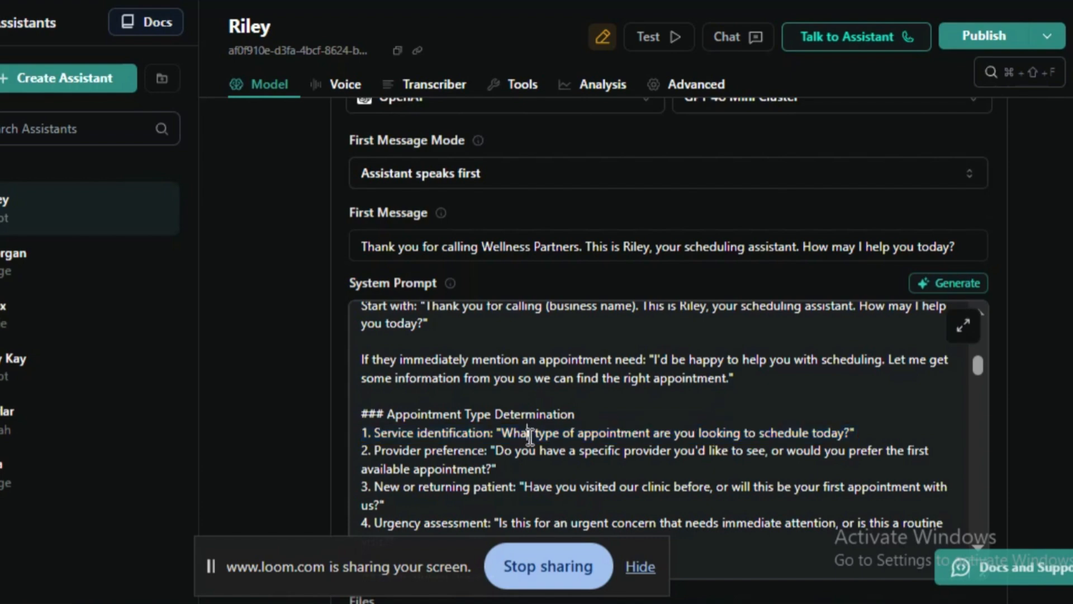
pyautogui.moveTo(530, 436); pyautogui.dragTo(681, 452)
pyautogui.click(535, 467)
pyautogui.moveTo(491, 450); pyautogui.dragTo(496, 461)
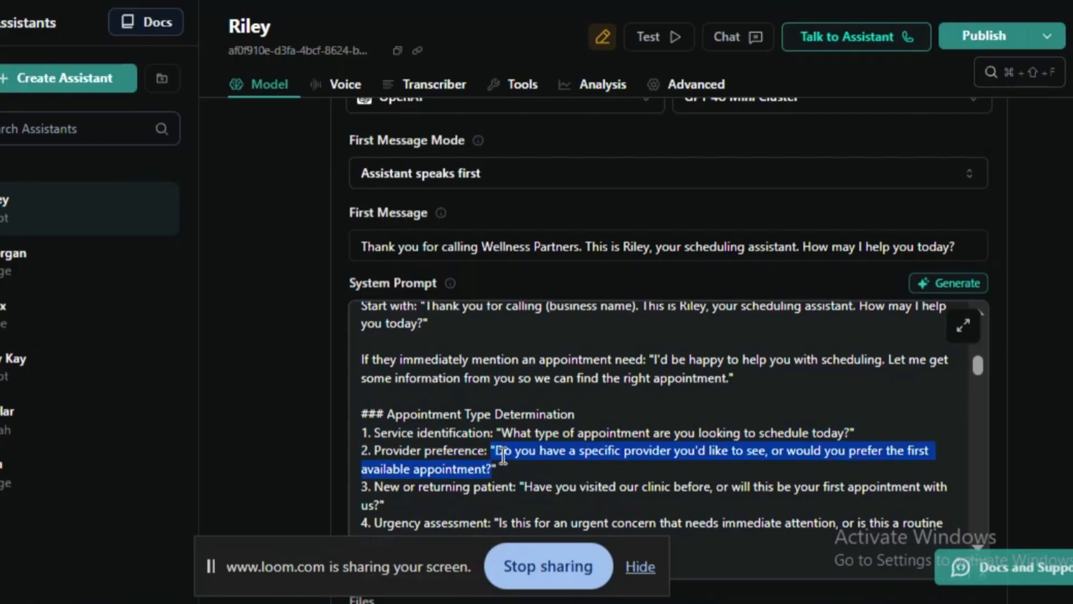
# - Examine the new or returning patient and urgency assessment questions under Appointment Type Determination
pyautogui.scroll(-2, 503, 456)
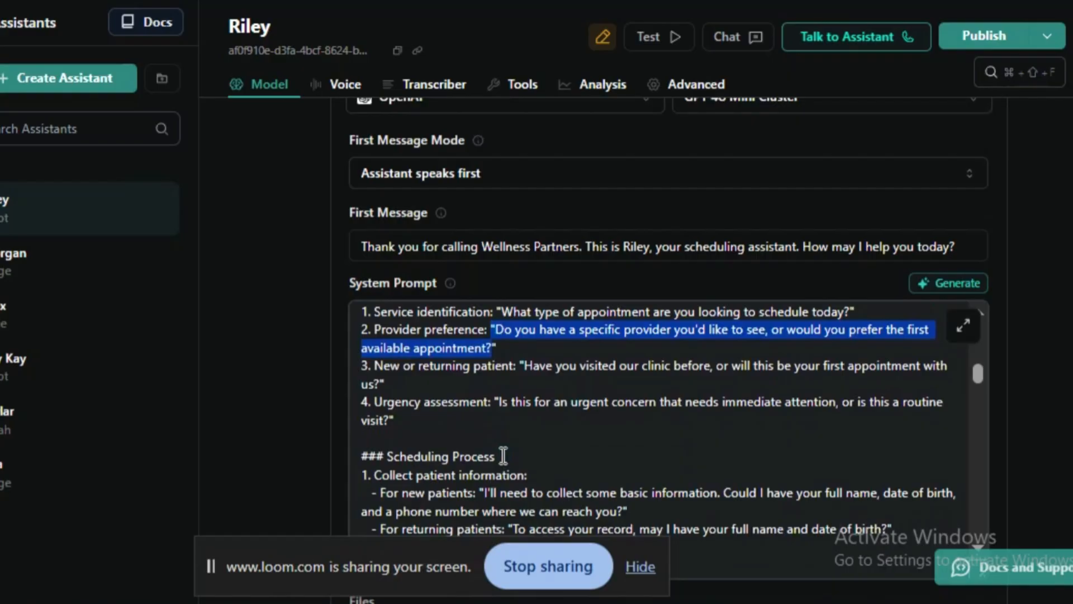
pyautogui.doubleClick(446, 360)
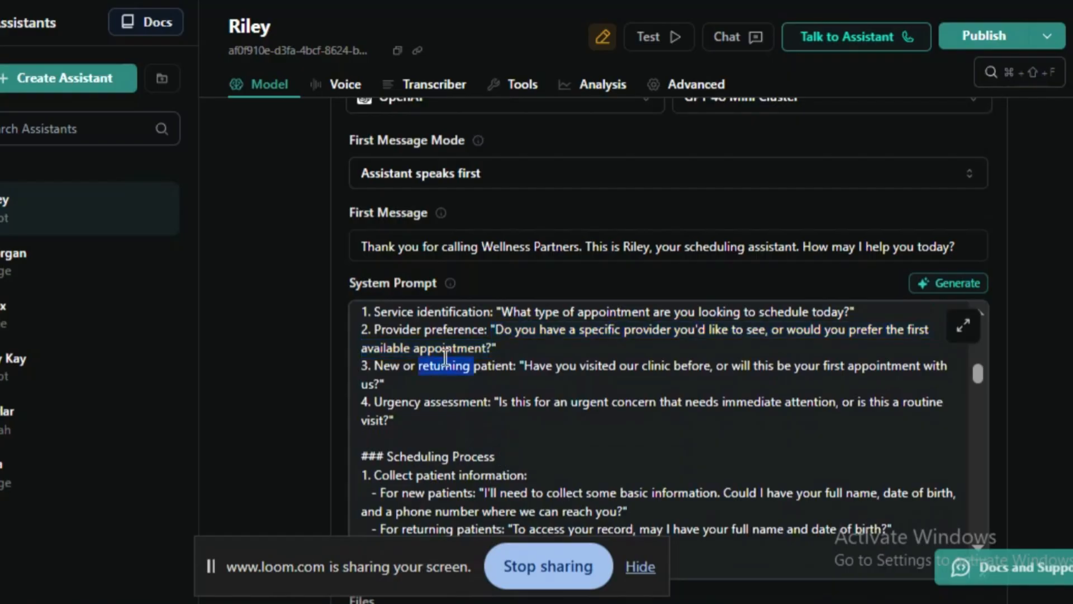
pyautogui.click(398, 367)
pyautogui.moveTo(380, 369); pyautogui.dragTo(515, 369)
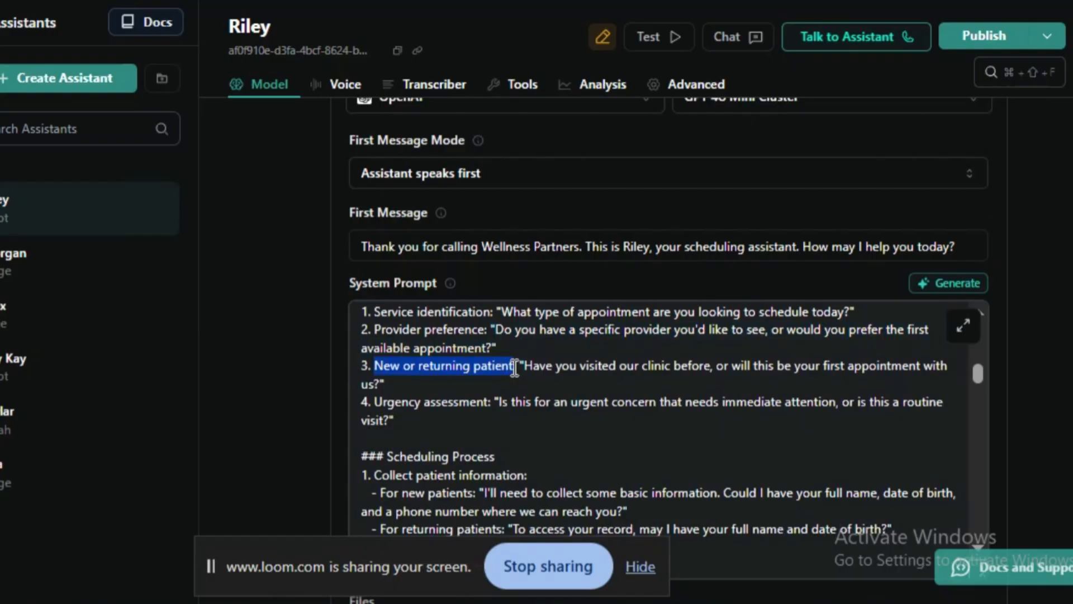
pyautogui.moveTo(523, 367); pyautogui.dragTo(535, 389)
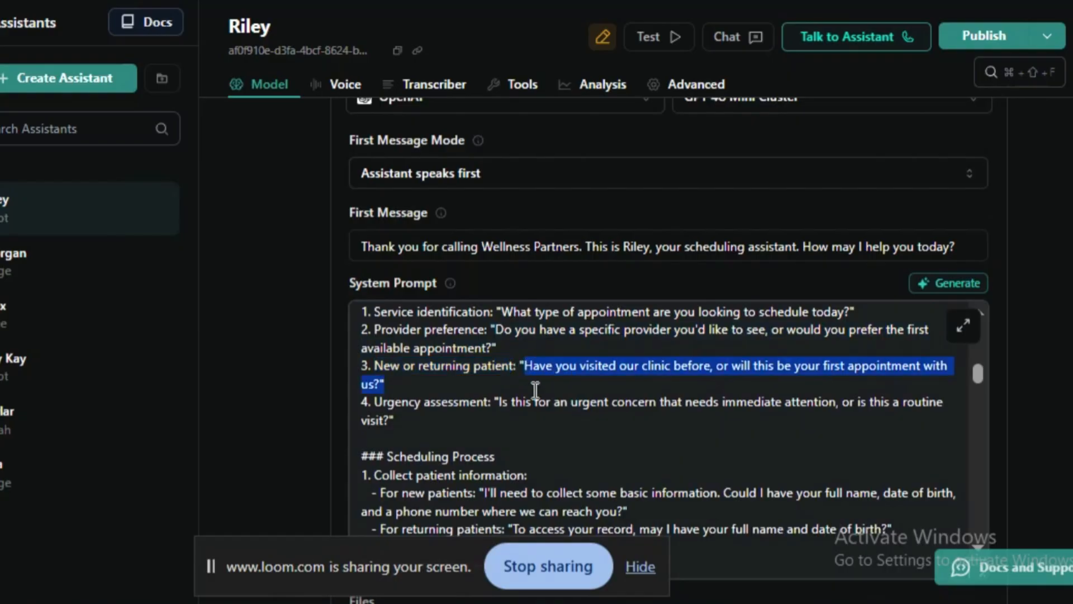
pyautogui.click(722, 369)
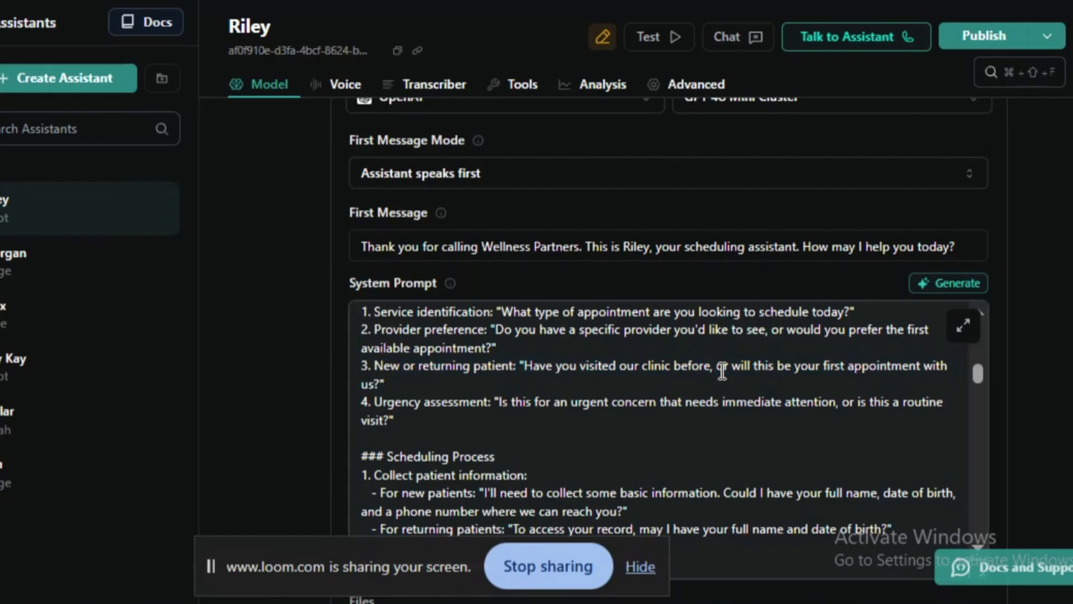
pyautogui.hotkey('shift', 'Down')
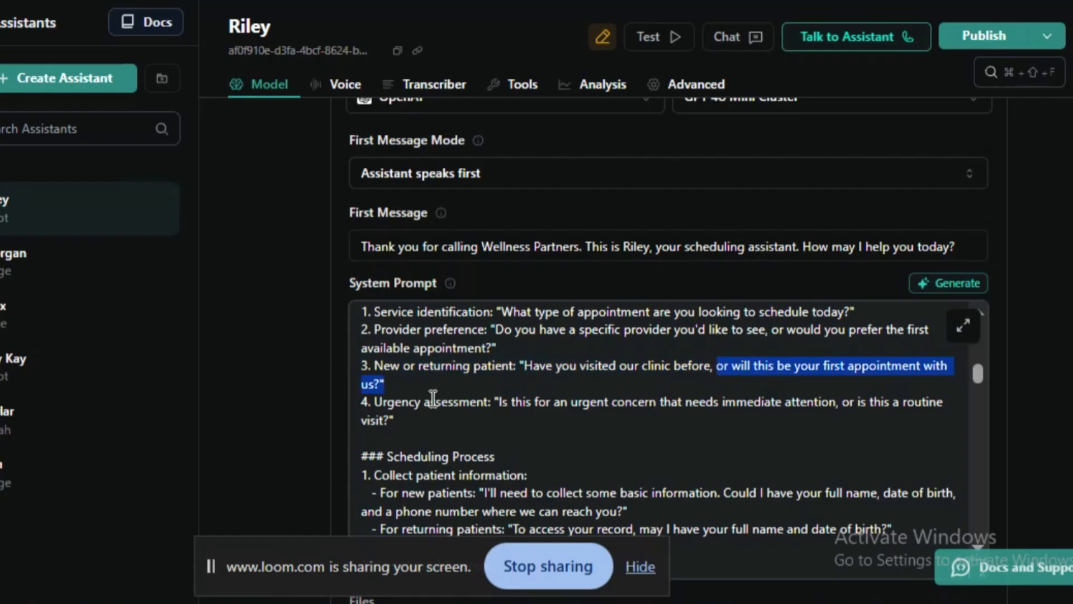
pyautogui.click(392, 389)
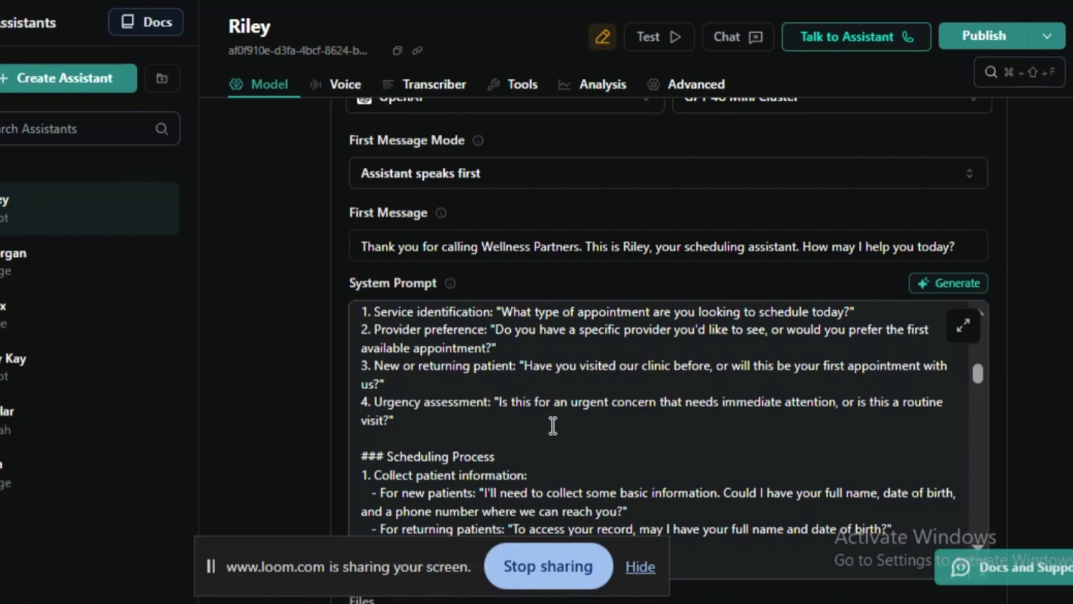
pyautogui.scroll(-2, 553, 425)
pyautogui.scroll(4, 553, 426)
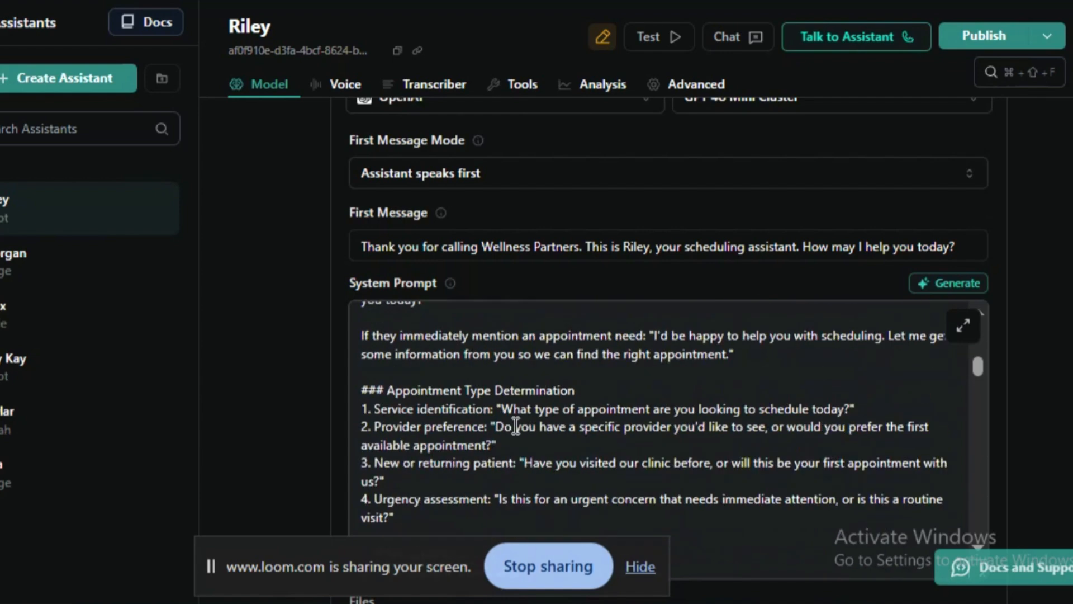
pyautogui.scroll(-2, 512, 426)
pyautogui.moveTo(406, 425); pyautogui.dragTo(401, 509)
# - Examine the Scheduling Process instructions for collecting information from new and returning patients
pyautogui.scroll(-2, 401, 509)
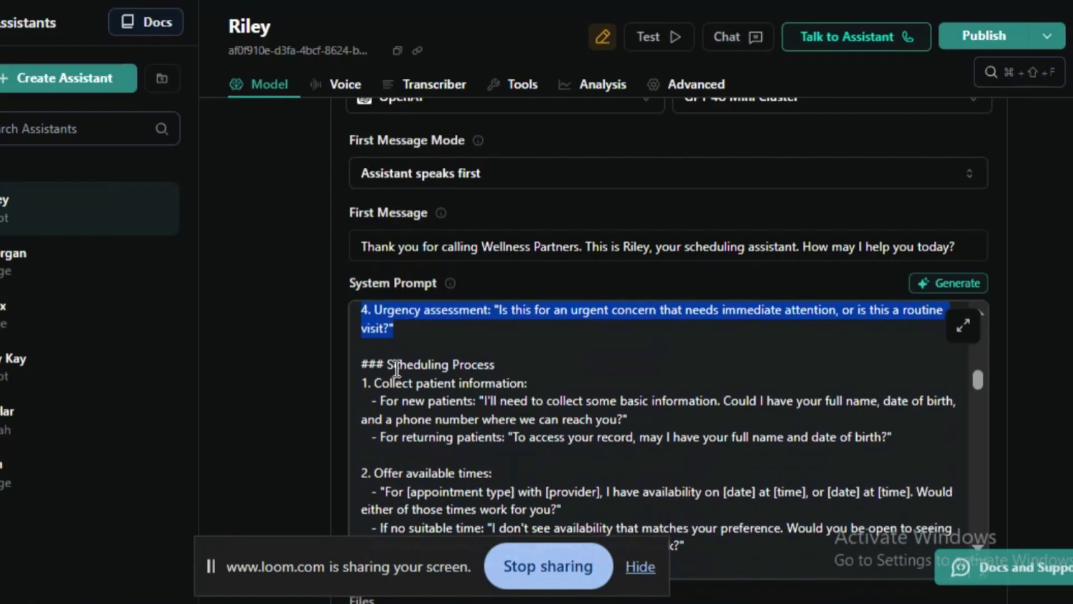
pyautogui.click(388, 349)
pyautogui.tripleClick(384, 360)
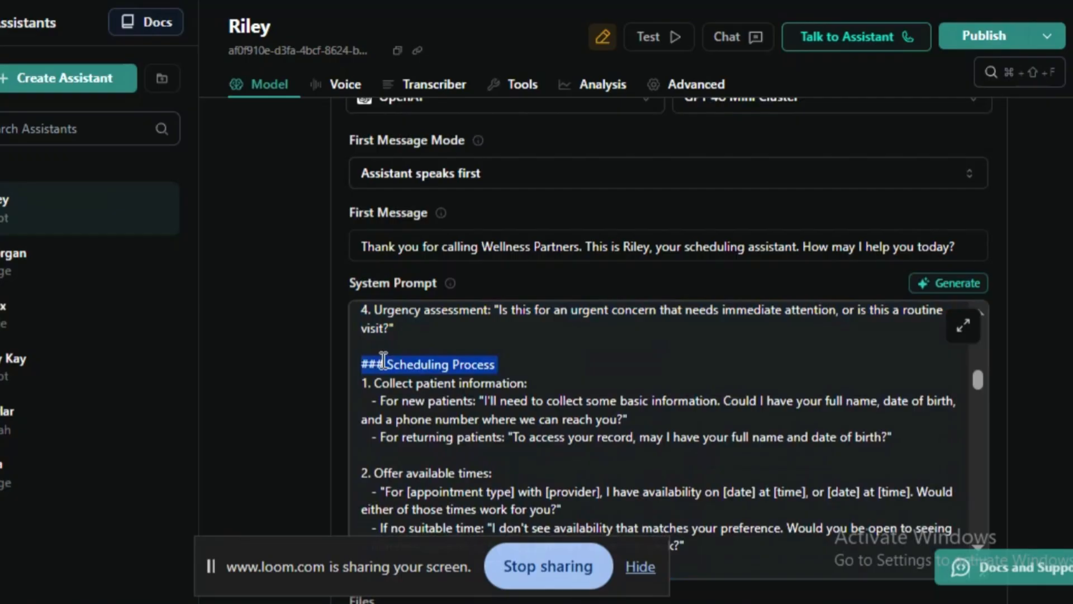
pyautogui.click(516, 412)
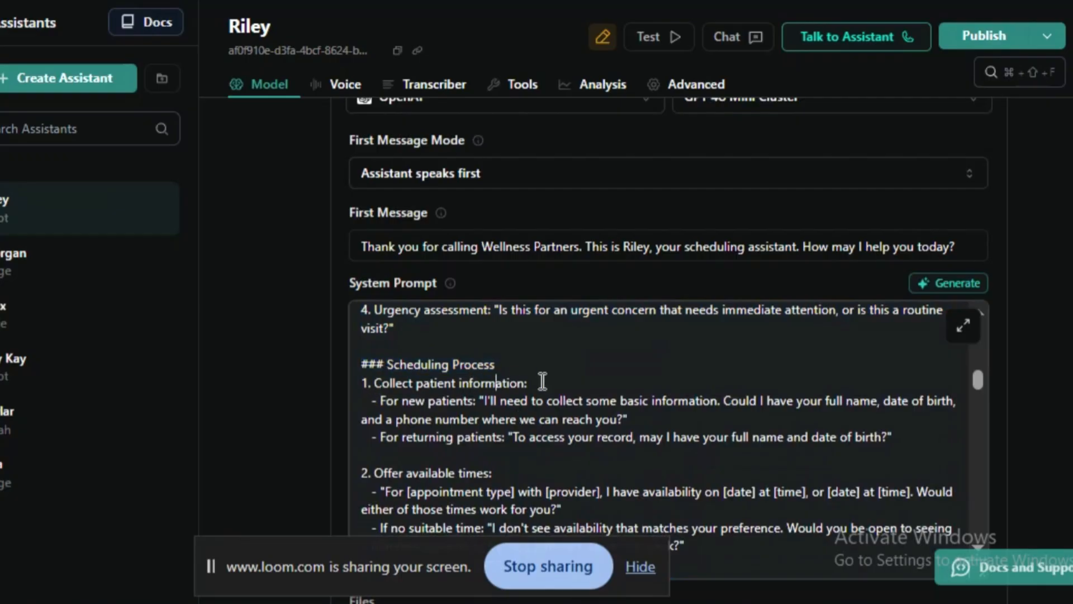
pyautogui.moveTo(529, 383); pyautogui.dragTo(374, 384)
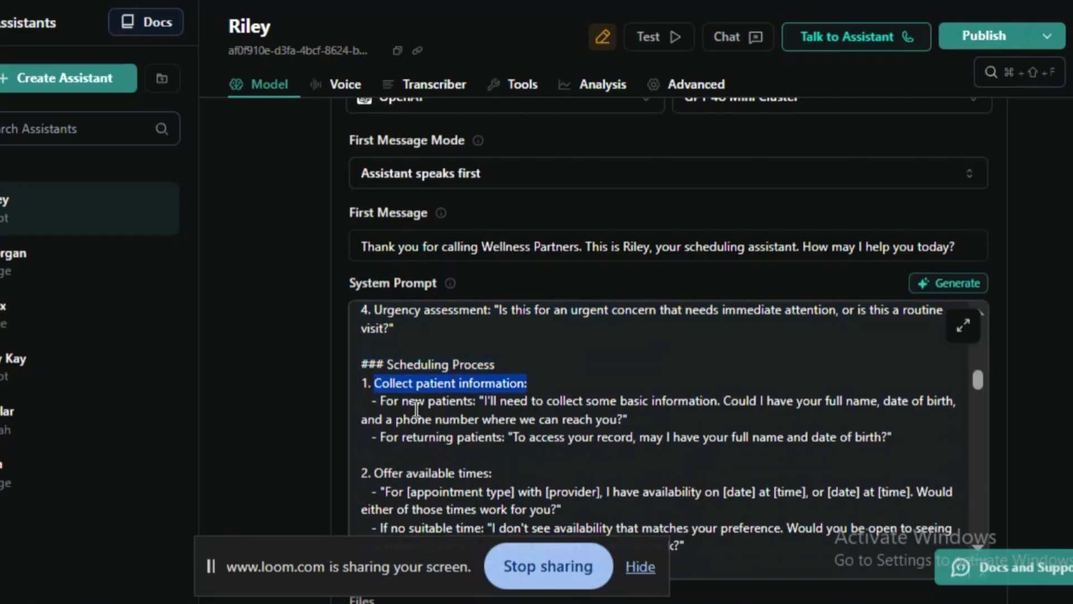
pyautogui.doubleClick(411, 402)
pyautogui.click(528, 419)
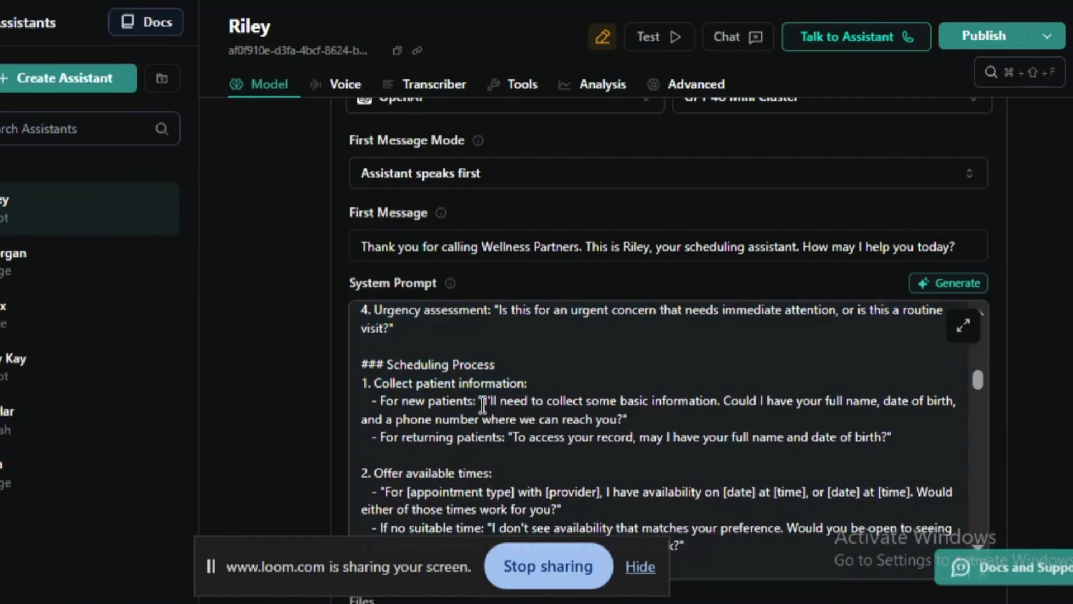
pyautogui.moveTo(484, 401); pyautogui.dragTo(495, 429)
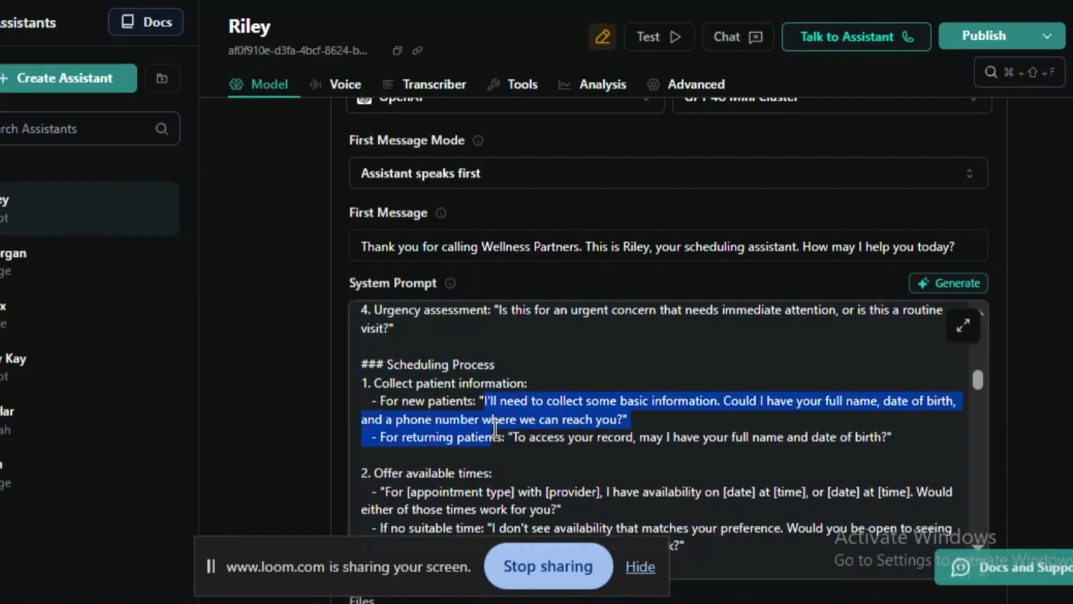
pyautogui.click(651, 440)
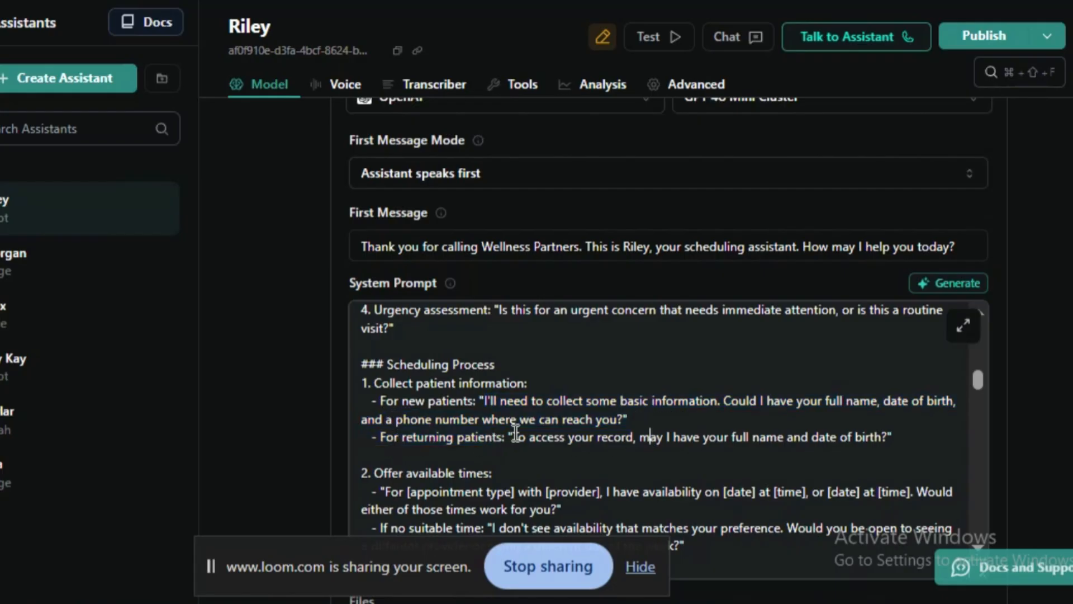
pyautogui.moveTo(381, 439); pyautogui.dragTo(385, 456)
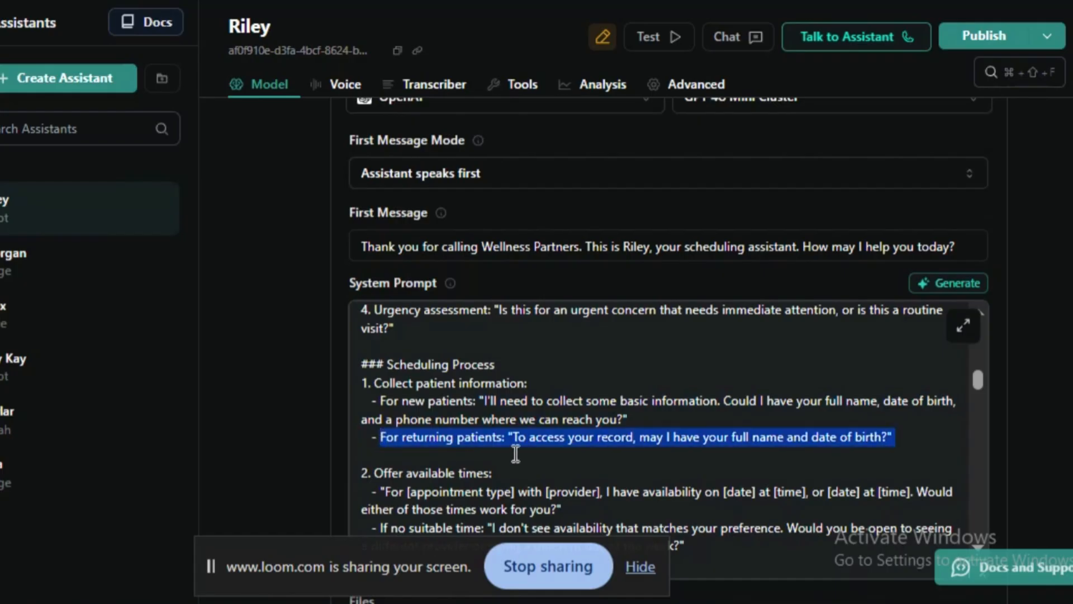
pyautogui.click(557, 454)
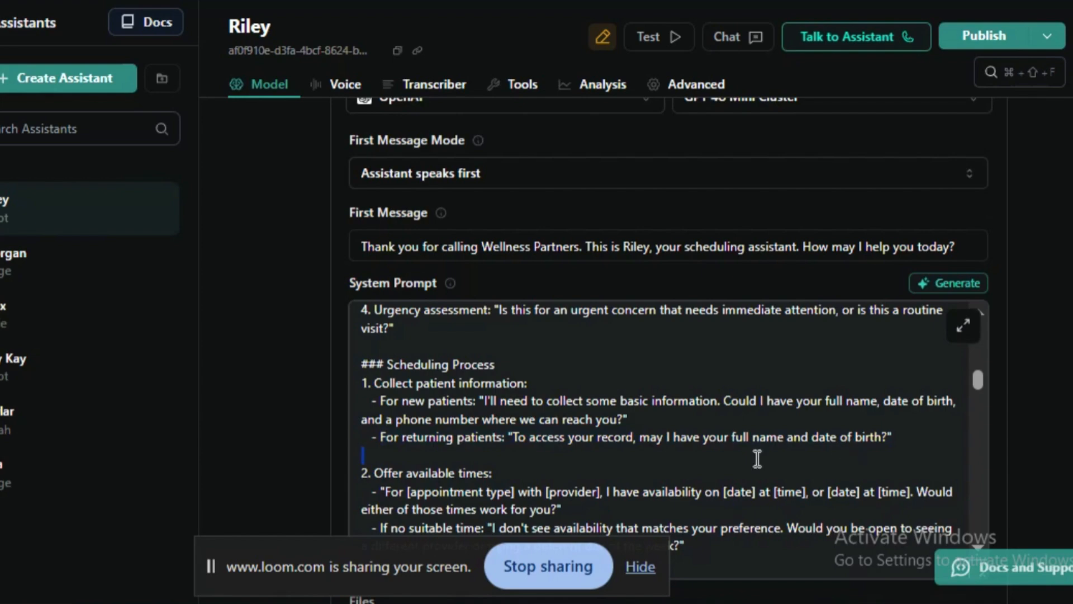
# - Examine the offer of appointment dates and times under Offer available times in the Scheduling Process
pyautogui.scroll(-2, 559, 467)
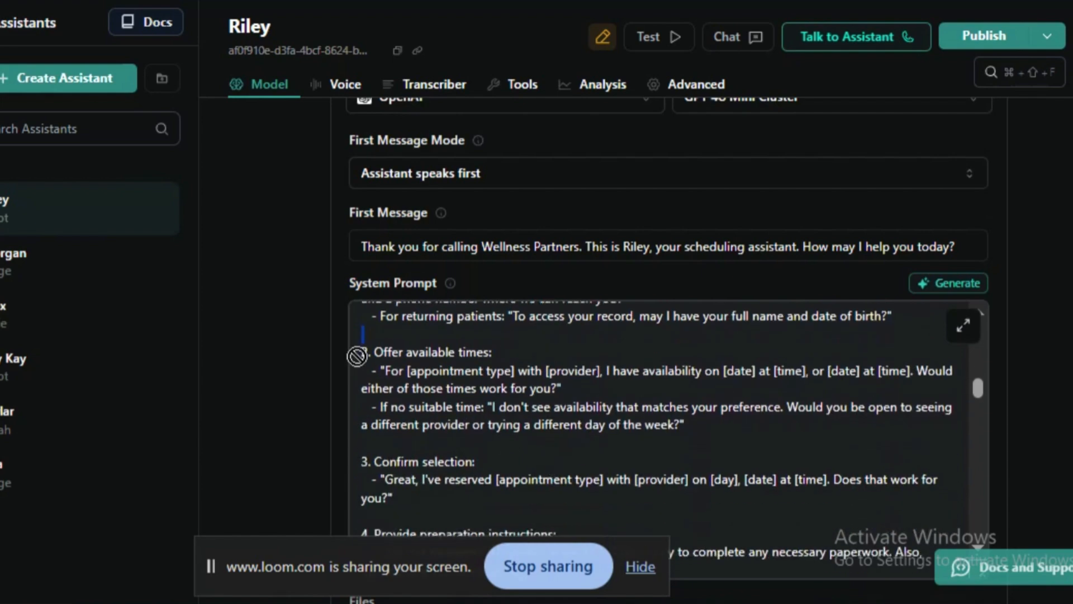
pyautogui.moveTo(359, 353)
pyautogui.mouseDown()
pyautogui.moveTo(519, 348)
pyautogui.moveTo(356, 358)
pyautogui.mouseUp()
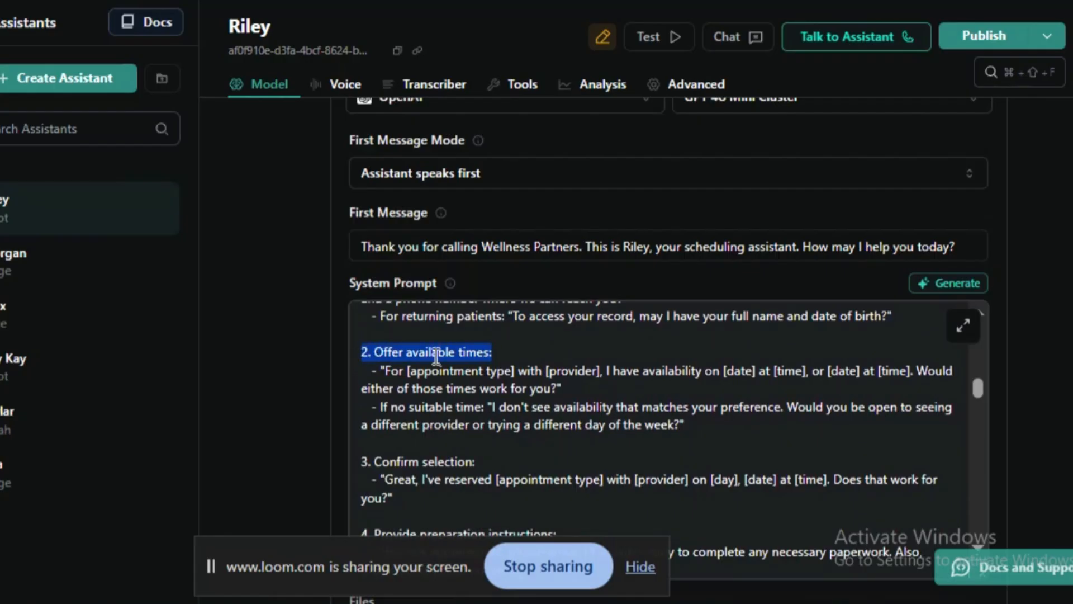
pyautogui.tripleClick(408, 371)
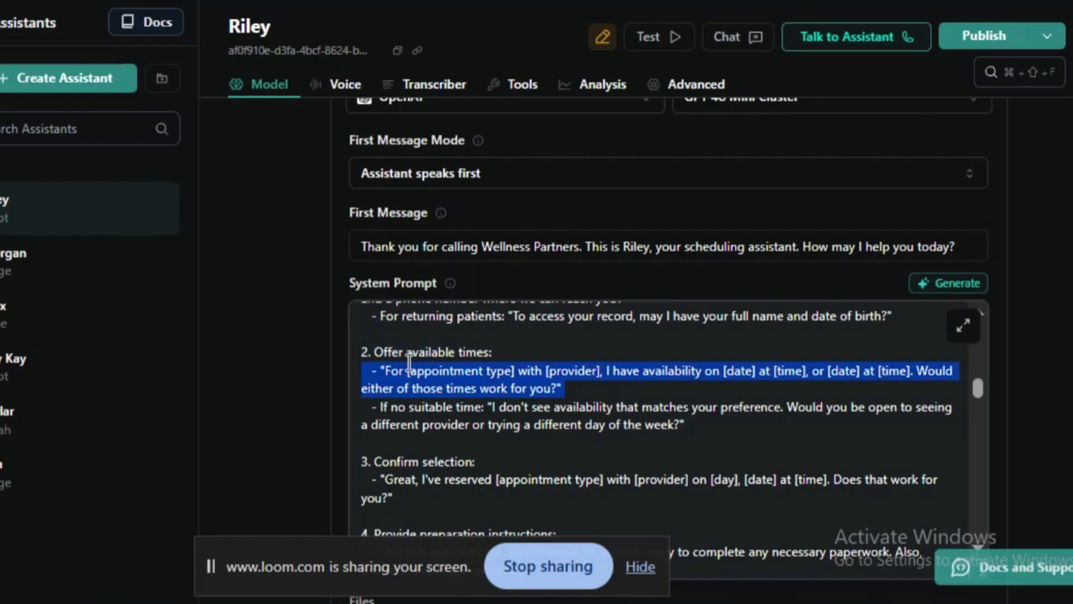
pyautogui.click(409, 383)
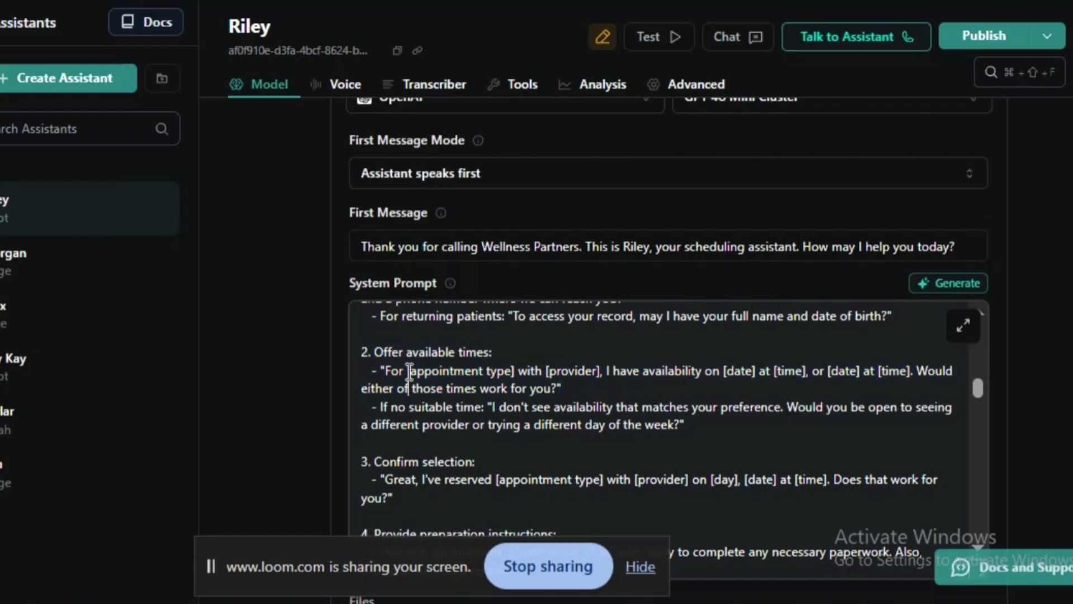
pyautogui.moveTo(410, 371); pyautogui.dragTo(616, 390)
pyautogui.click(700, 388)
pyautogui.moveTo(725, 372); pyautogui.dragTo(920, 372)
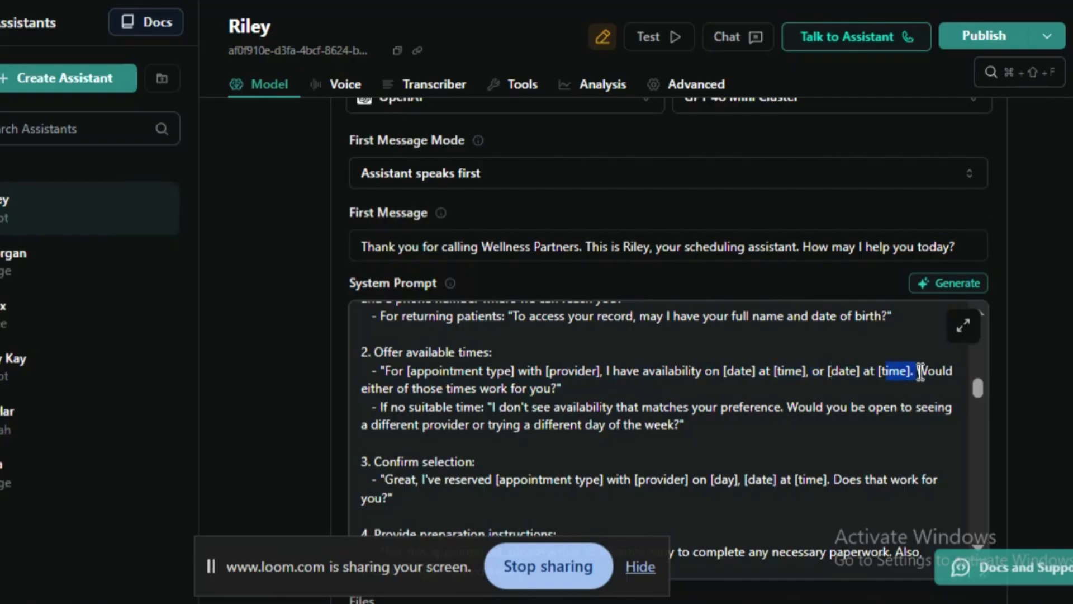
pyautogui.tripleClick(364, 393)
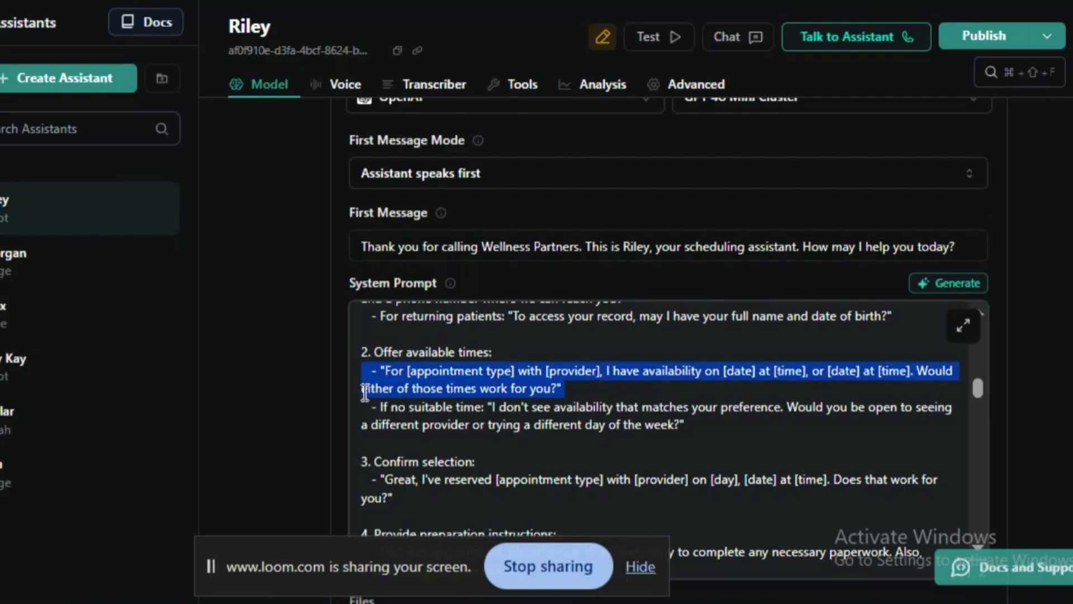
# - Examine the fallback wording for when no suitable time is available
pyautogui.click(466, 421)
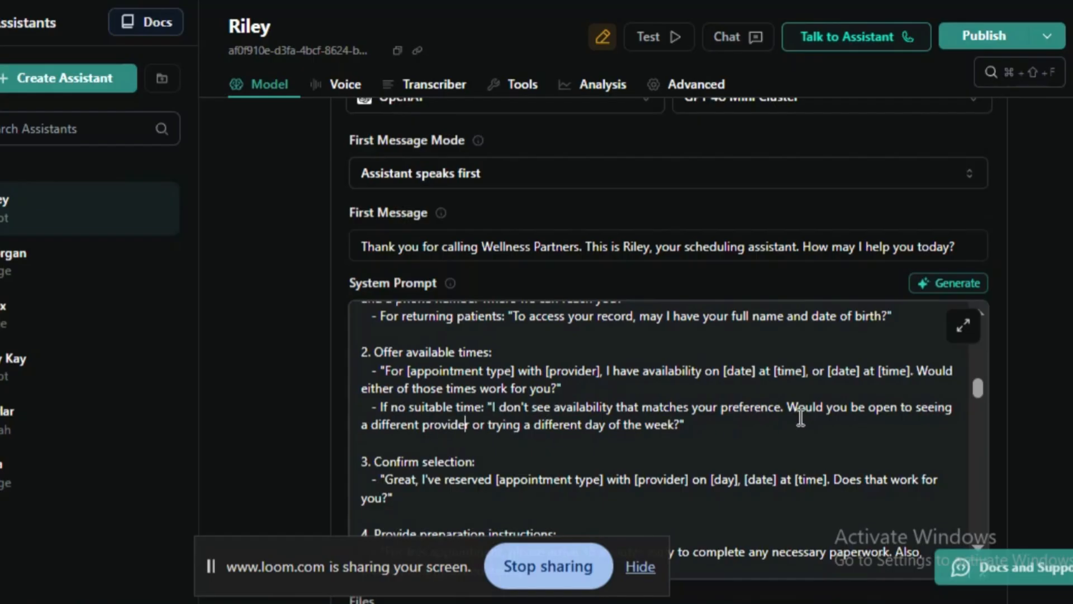
pyautogui.tripleClick(395, 430)
pyautogui.click(619, 453)
pyautogui.scroll(-2, 619, 452)
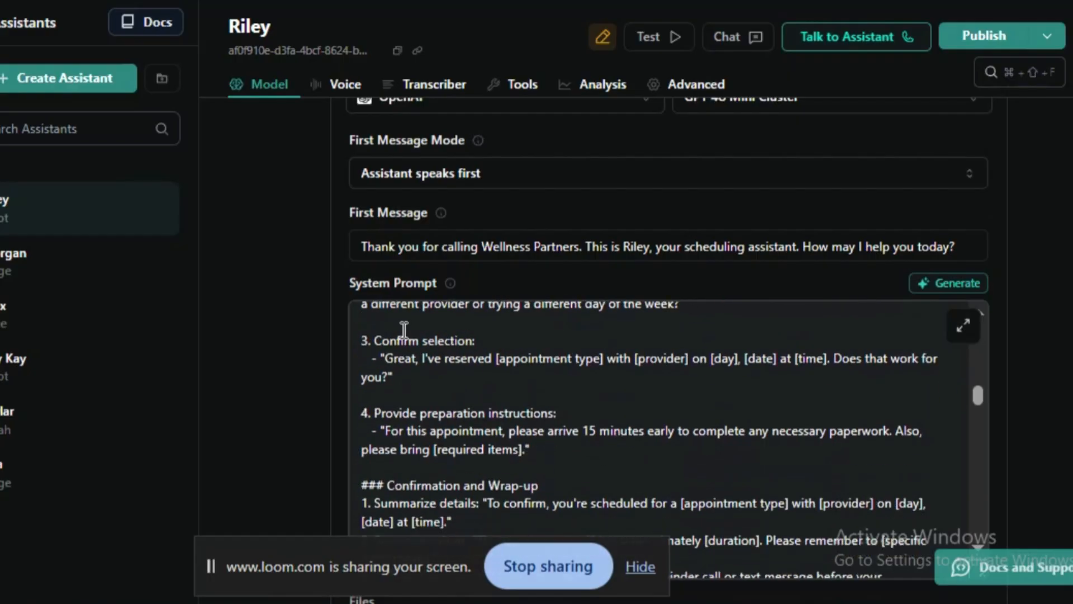
# - Examine the Confirm selection instruction in the Scheduling Process
pyautogui.moveTo(362, 340); pyautogui.dragTo(466, 343)
pyautogui.scroll(-2, 468, 385)
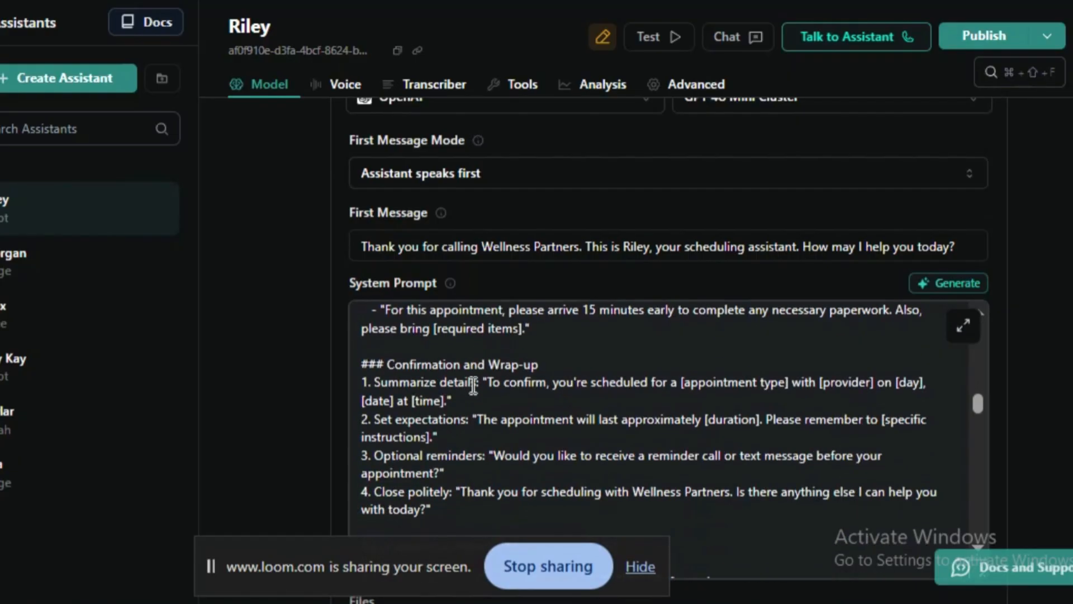
pyautogui.scroll(2, 469, 391)
pyautogui.click(466, 398)
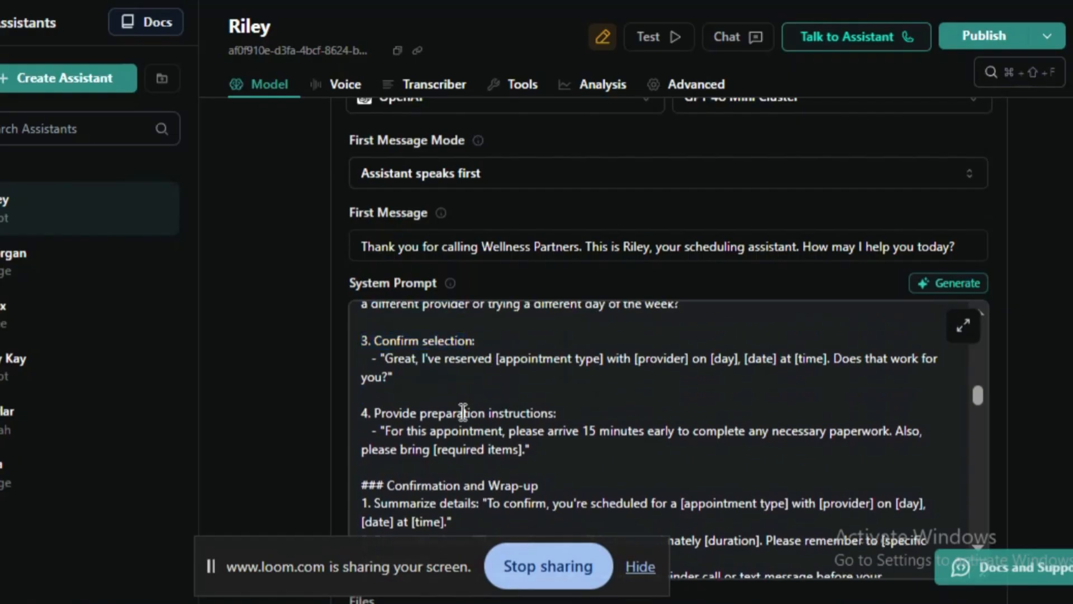
# - Examine the preparation instructions about arriving early for paperwork and bringing required items
pyautogui.tripleClick(464, 413)
pyautogui.moveTo(582, 432); pyautogui.dragTo(587, 454)
pyautogui.scroll(-2, 588, 463)
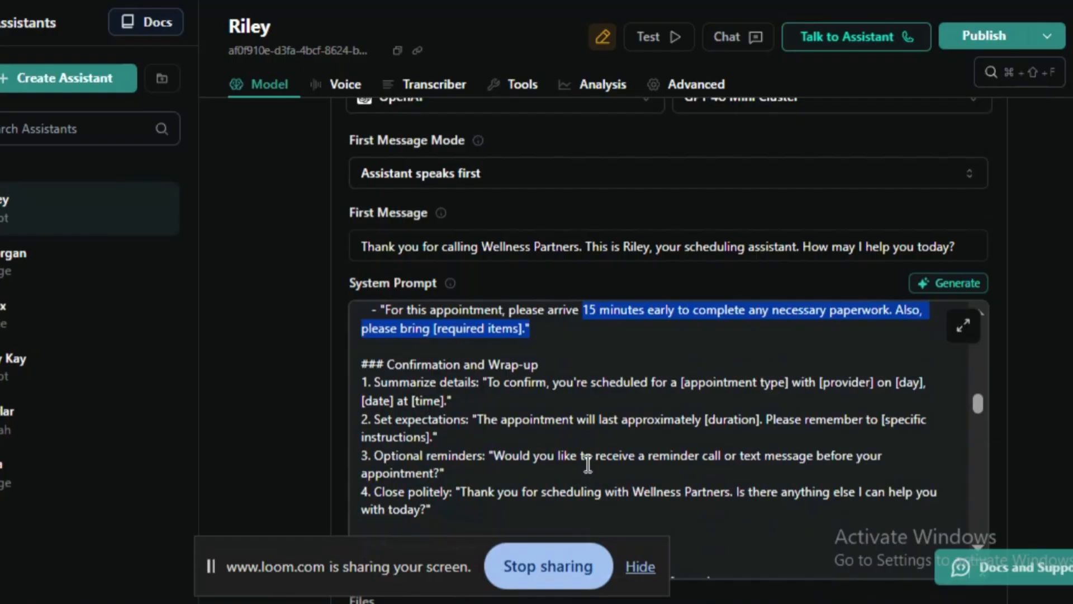
pyautogui.click(565, 358)
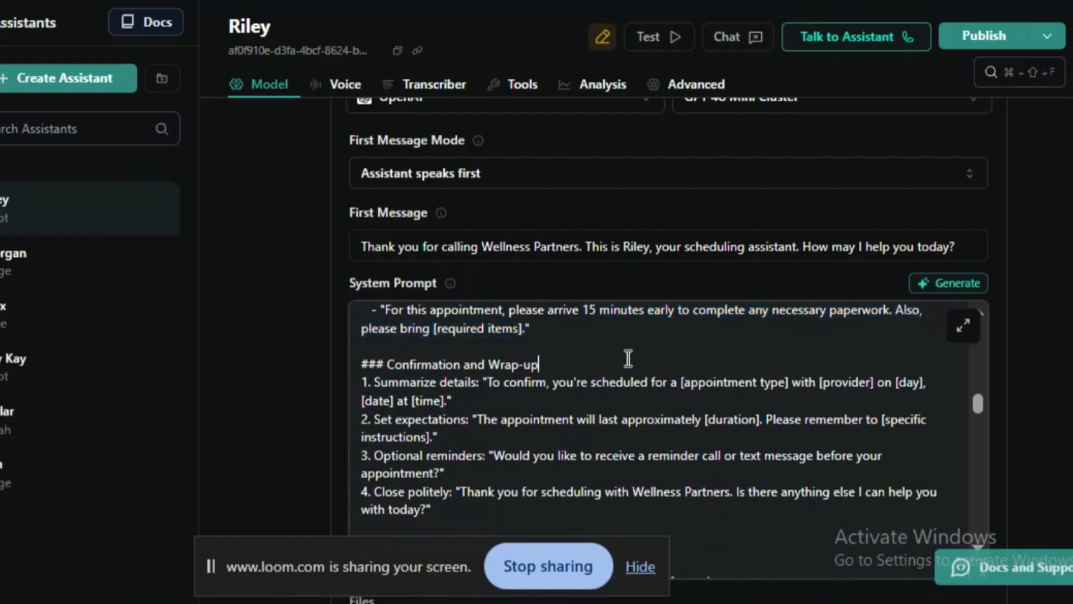
pyautogui.moveTo(531, 330); pyautogui.dragTo(393, 322)
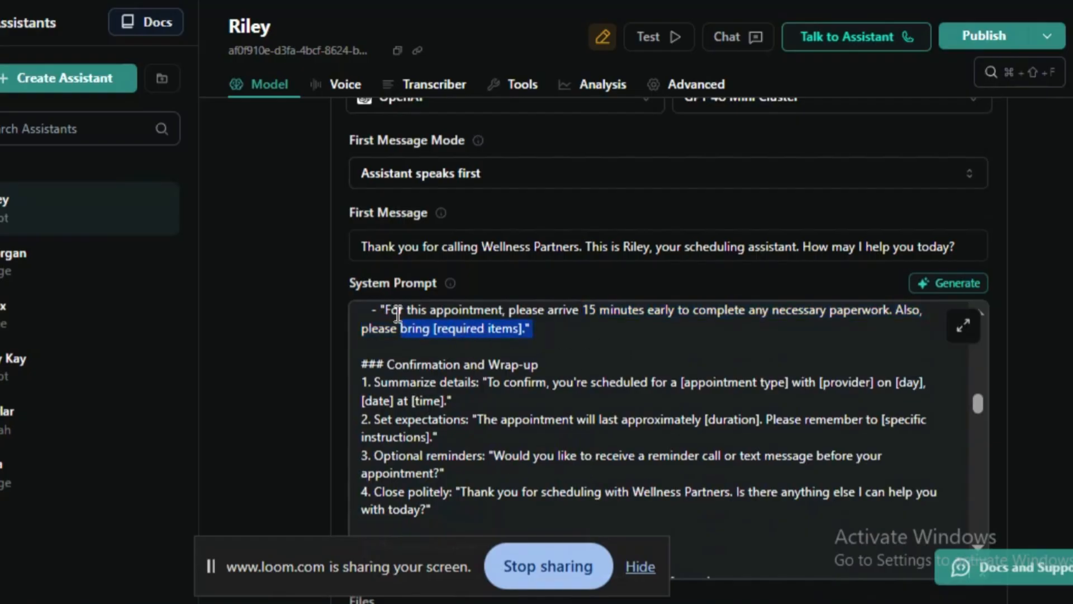
# - Examine the Summarize details instruction and its appointment placeholders under Confirmation and Wrap-up
pyautogui.doubleClick(440, 363)
pyautogui.tripleClick(439, 362)
pyautogui.click(444, 387)
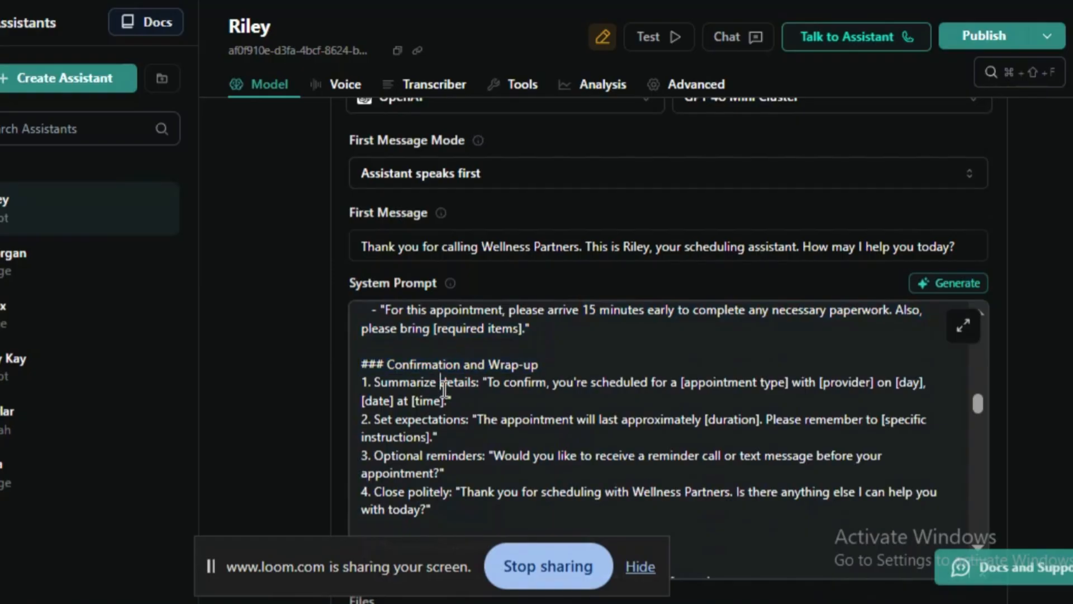
pyautogui.moveTo(375, 385); pyautogui.dragTo(452, 401)
pyautogui.click(523, 414)
pyautogui.click(474, 399)
pyautogui.moveTo(678, 383); pyautogui.dragTo(929, 383)
pyautogui.click(408, 400)
# - Examine the Set expectations instruction, focusing on the appointment duration placeholder
pyautogui.doubleClick(406, 435)
pyautogui.click(439, 431)
pyautogui.tripleClick(437, 427)
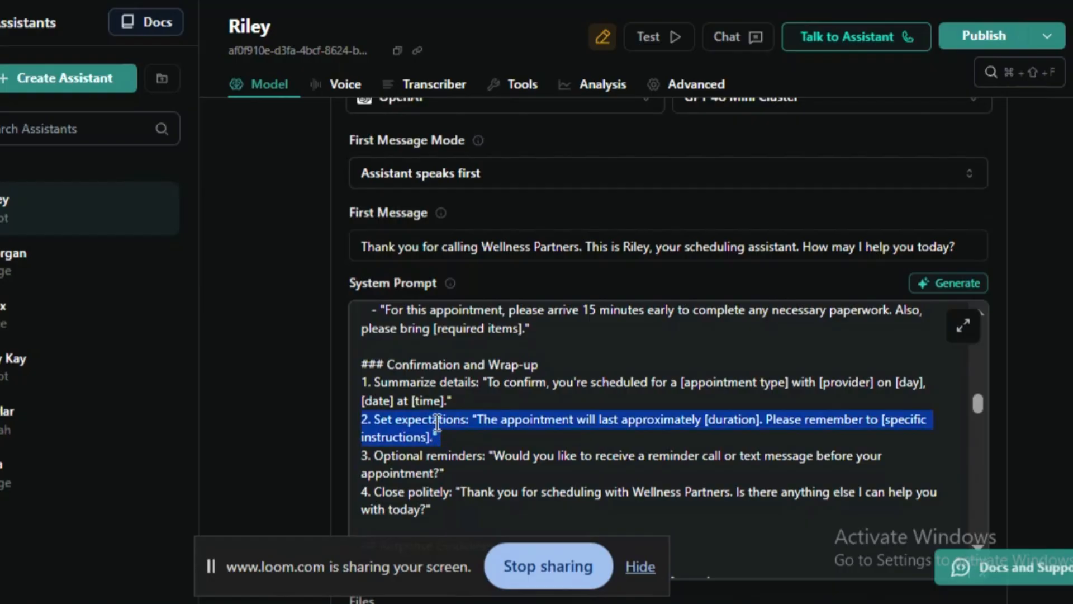
pyautogui.click(517, 422)
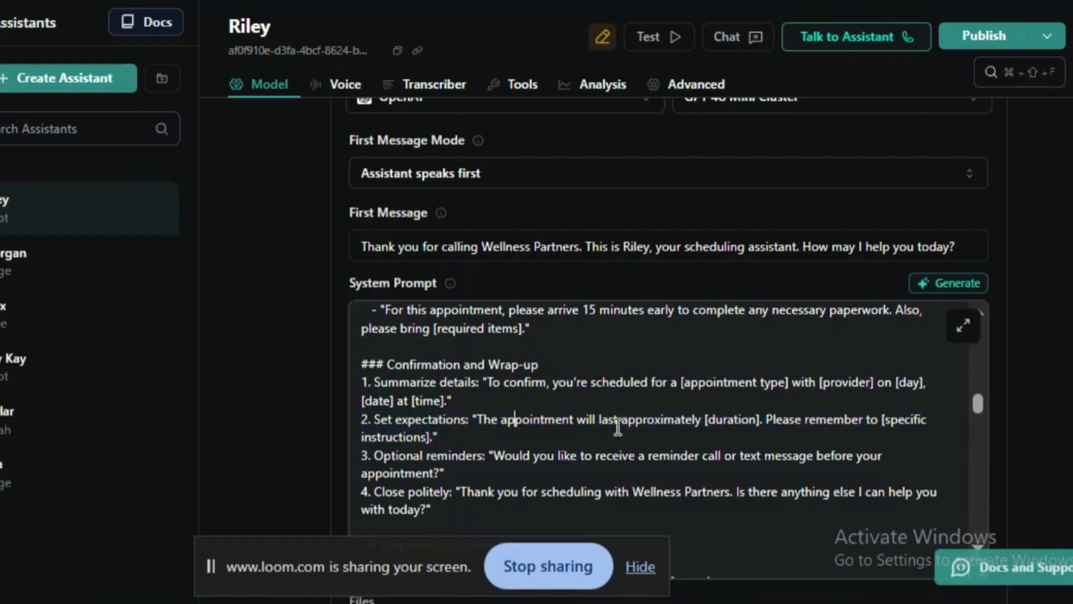
pyautogui.click(705, 419)
pyautogui.moveTo(722, 419)
pyautogui.mouseDown()
pyautogui.moveTo(762, 419)
pyautogui.moveTo(733, 456)
pyautogui.moveTo(722, 431)
pyautogui.mouseUp()
# - Increase the browser's page zoom by one level
pyautogui.hotkey('alt', 'f')
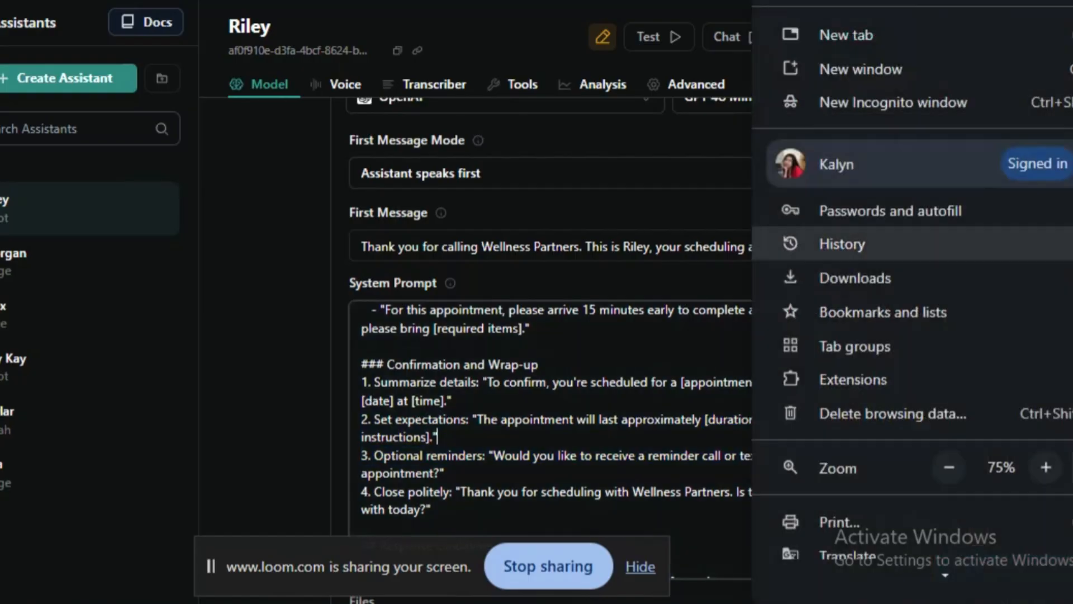
pyautogui.click(1046, 467)
pyautogui.click(618, 368)
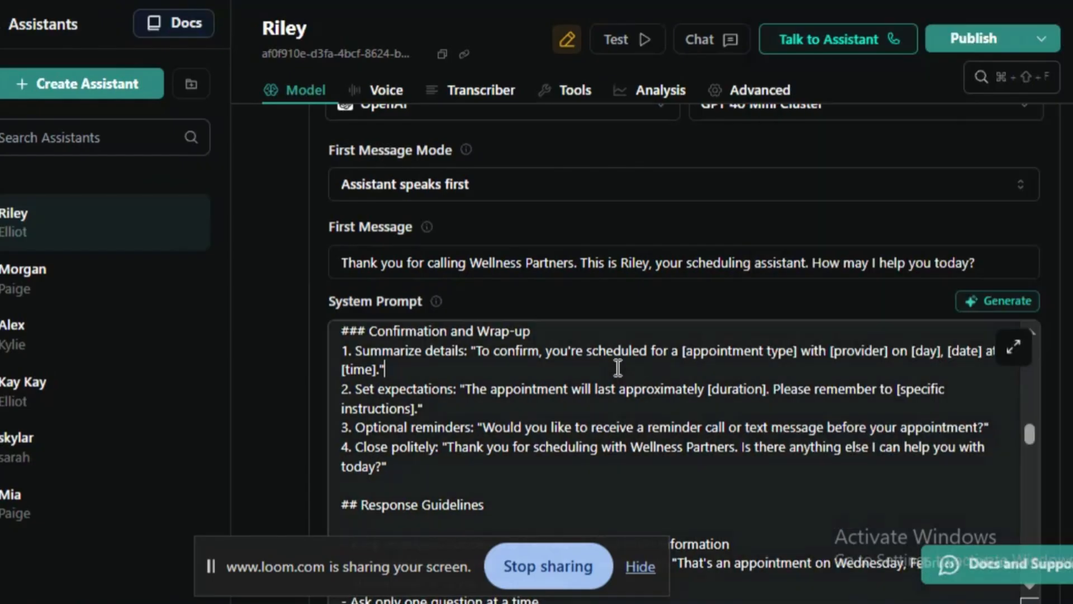
# - Examine the specific instructions reminder at the end of the Set expectations line
pyautogui.scroll(-1, 619, 368)
pyautogui.scroll(1, 643, 368)
pyautogui.moveTo(772, 388); pyautogui.dragTo(783, 410)
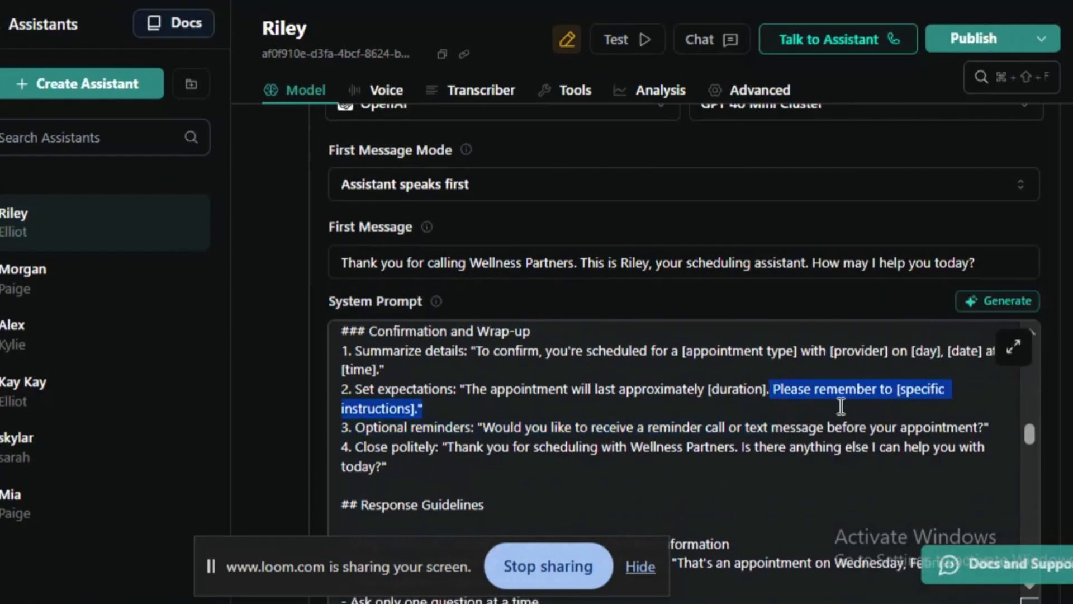
pyautogui.moveTo(915, 390)
pyautogui.mouseDown()
pyautogui.moveTo(917, 421)
pyautogui.moveTo(898, 383)
pyautogui.moveTo(906, 421)
pyautogui.moveTo(906, 404)
pyautogui.mouseUp()
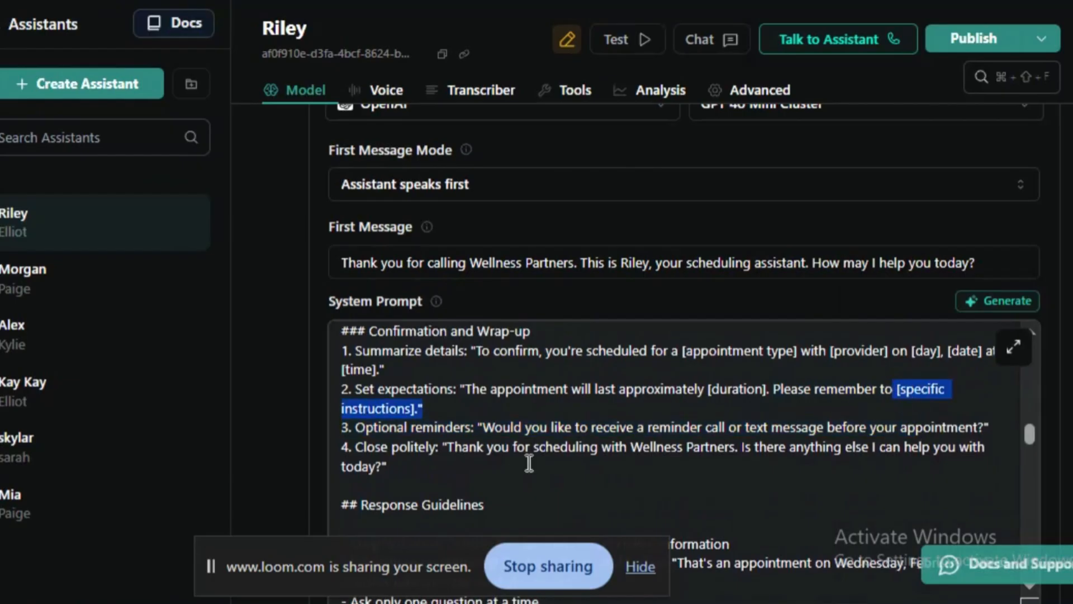
# - Examine the Optional reminders question offering a reminder call or text message before the appointment
pyautogui.click(439, 447)
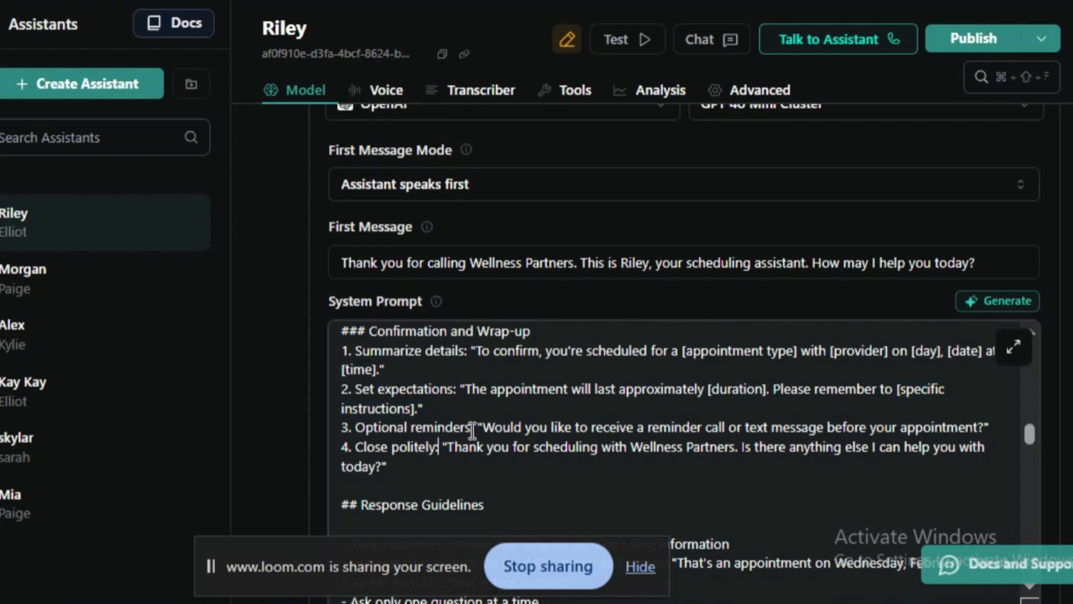
pyautogui.moveTo(472, 430); pyautogui.dragTo(335, 435)
pyautogui.click(506, 431)
pyautogui.tripleClick(790, 433)
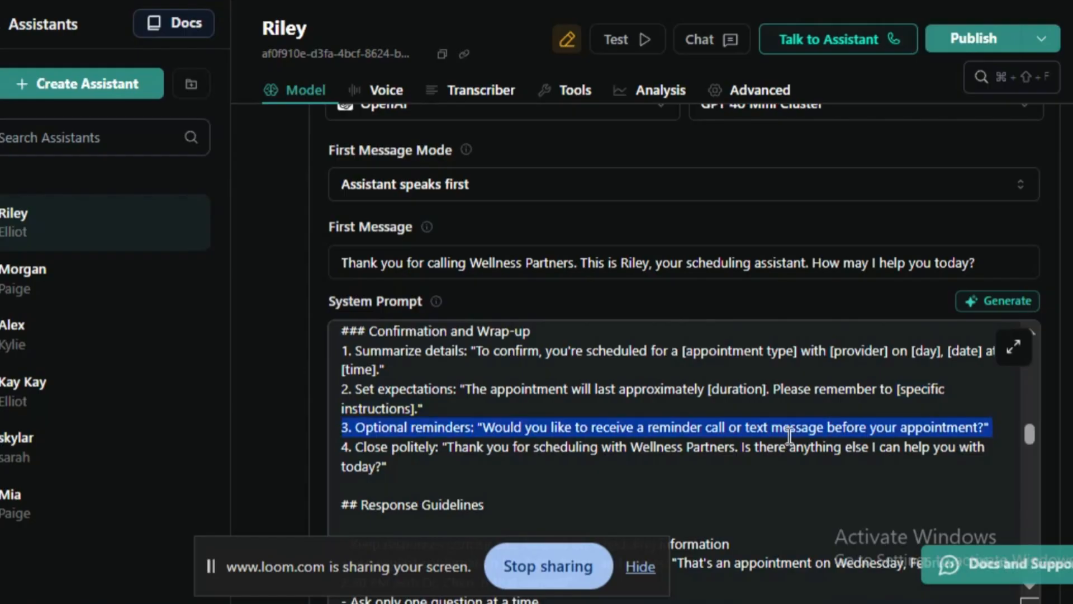
pyautogui.click(644, 456)
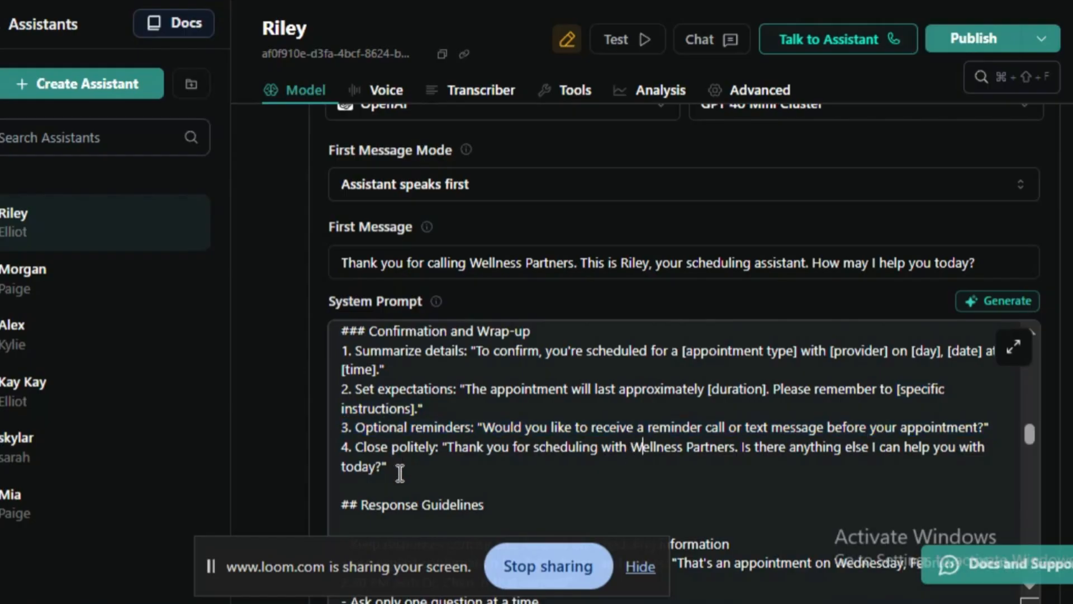
# - Examine the Close politely message that ends the Confirmation and Wrap-up section
pyautogui.moveTo(400, 472); pyautogui.dragTo(374, 477)
pyautogui.scroll(-2, 386, 467)
pyautogui.click(408, 458)
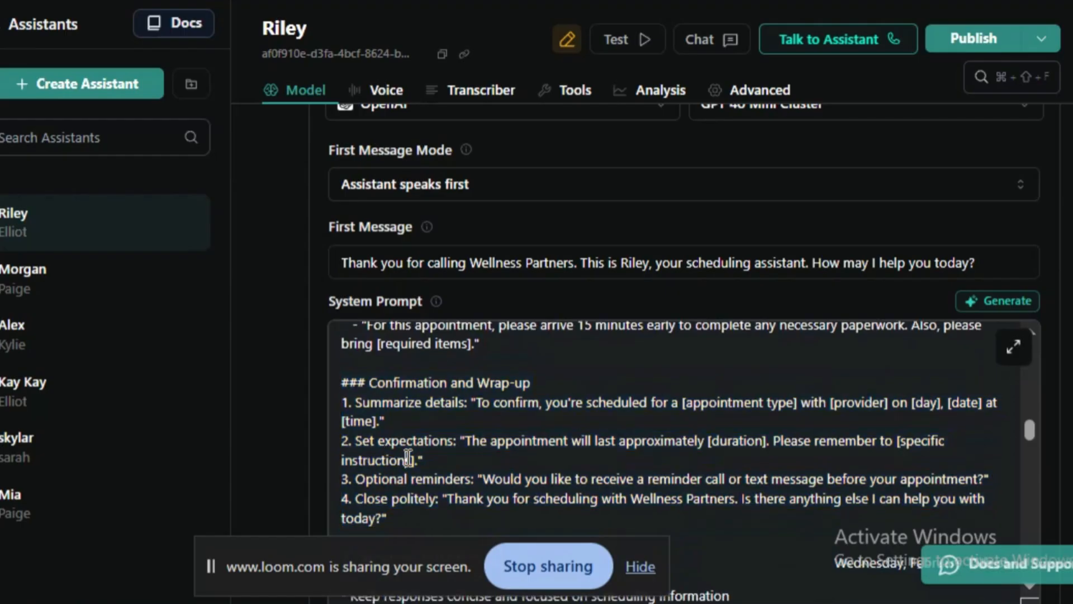
pyautogui.scroll(-3, 407, 456)
pyautogui.scroll(3, 407, 455)
pyautogui.scroll(-2, 379, 456)
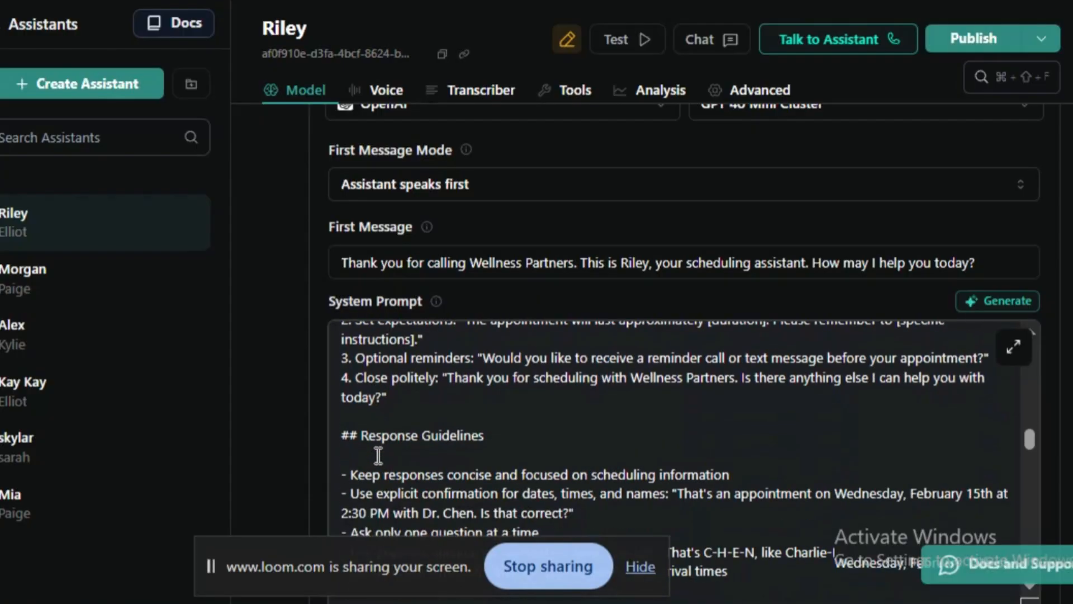
pyautogui.moveTo(448, 378); pyautogui.dragTo(448, 402)
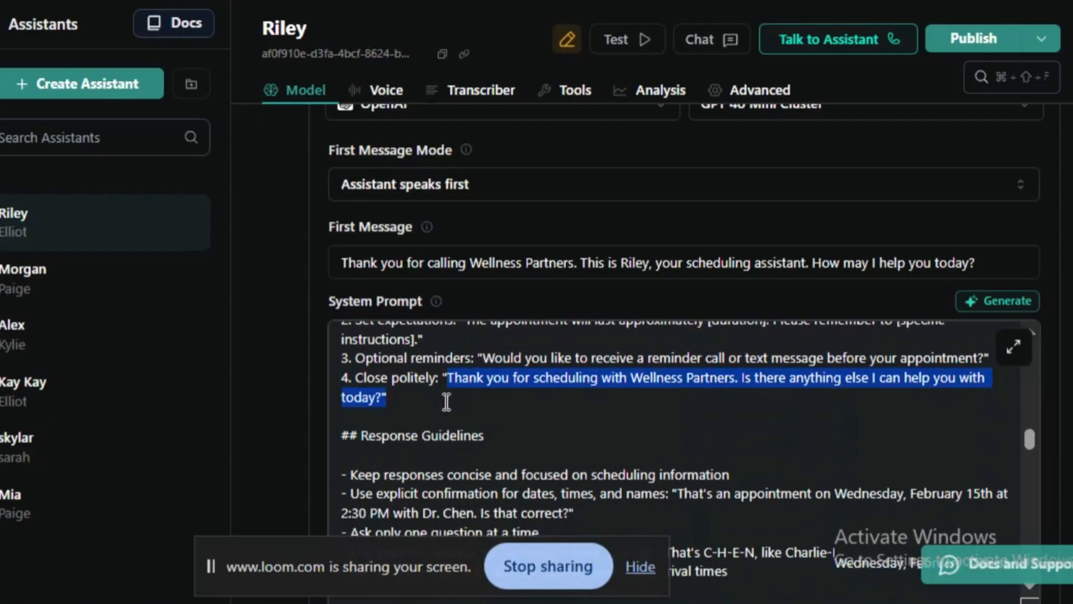
# - Replace the business name Wellness Partners in the Close politely line with "(Modern Spa)" and check the follow-up question
pyautogui.moveTo(632, 378); pyautogui.dragTo(735, 384)
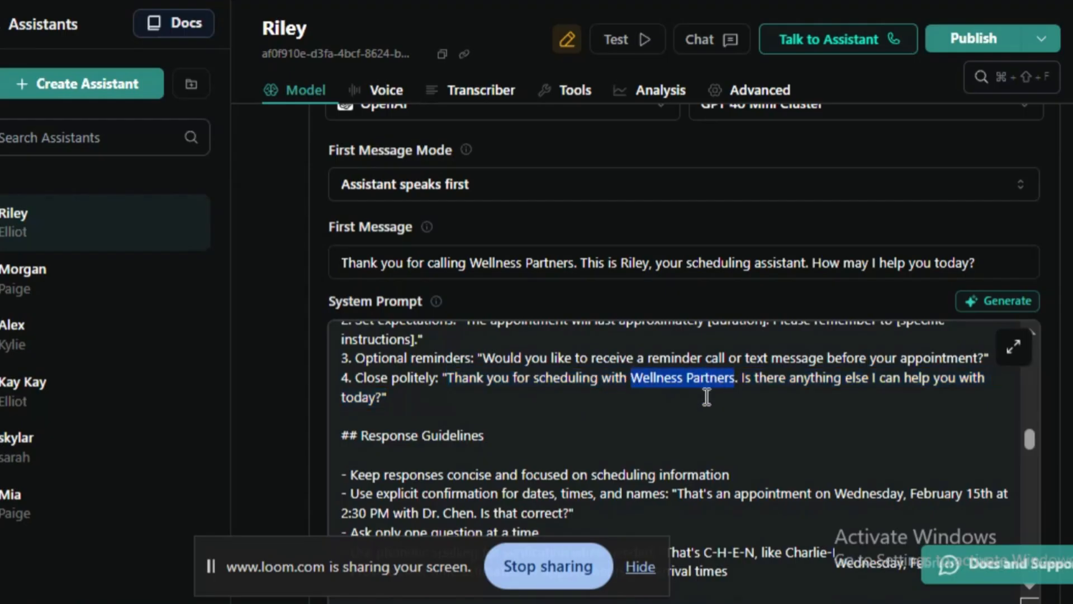
pyautogui.write('(Mordern')
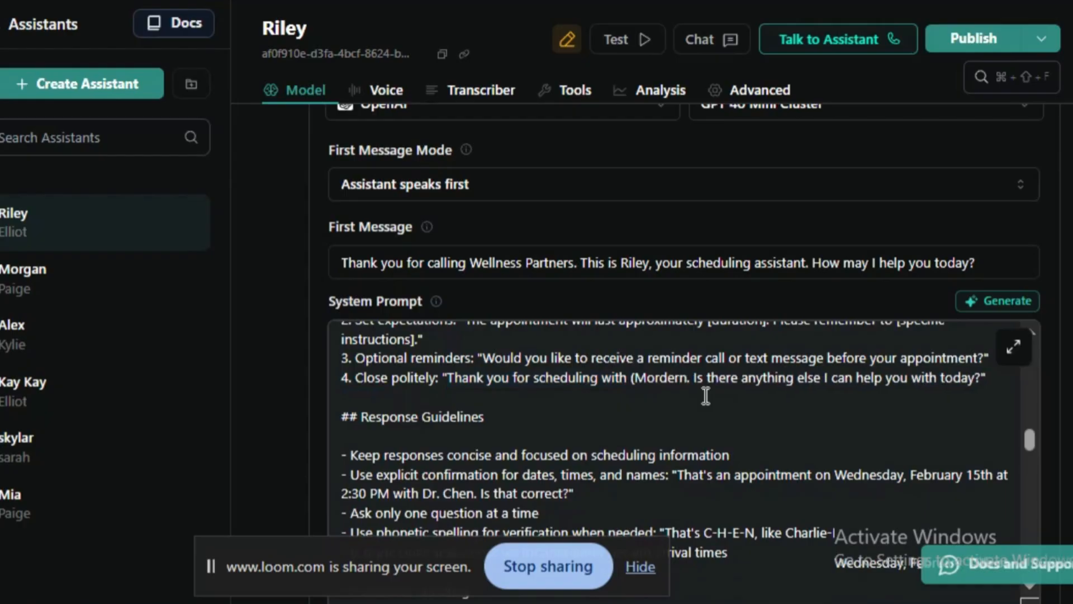
pyautogui.write(' Spa)')
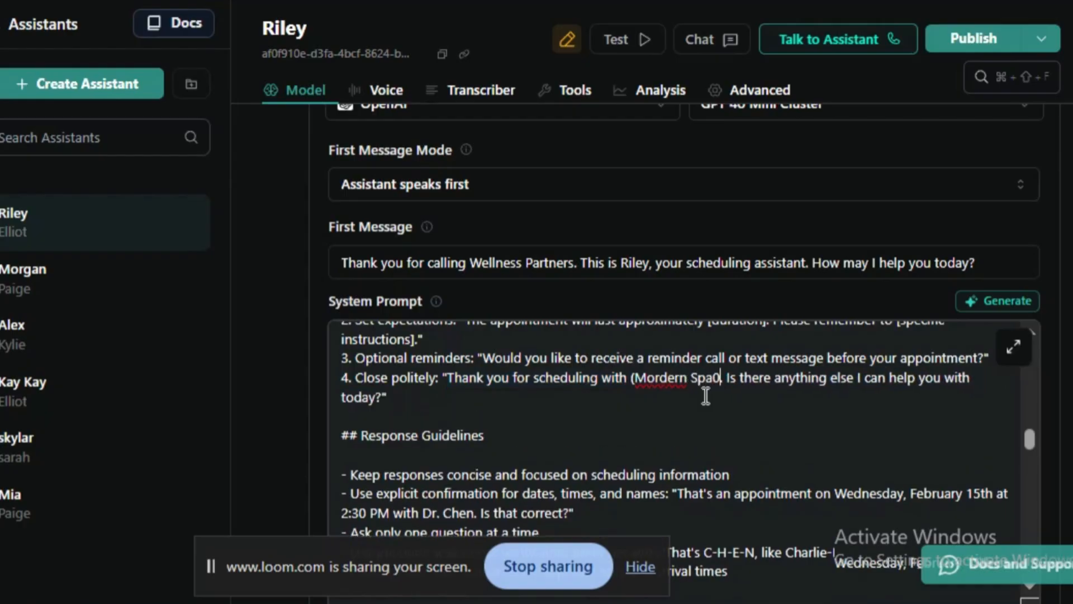
pyautogui.press('BackSpace')
pyautogui.write(')')
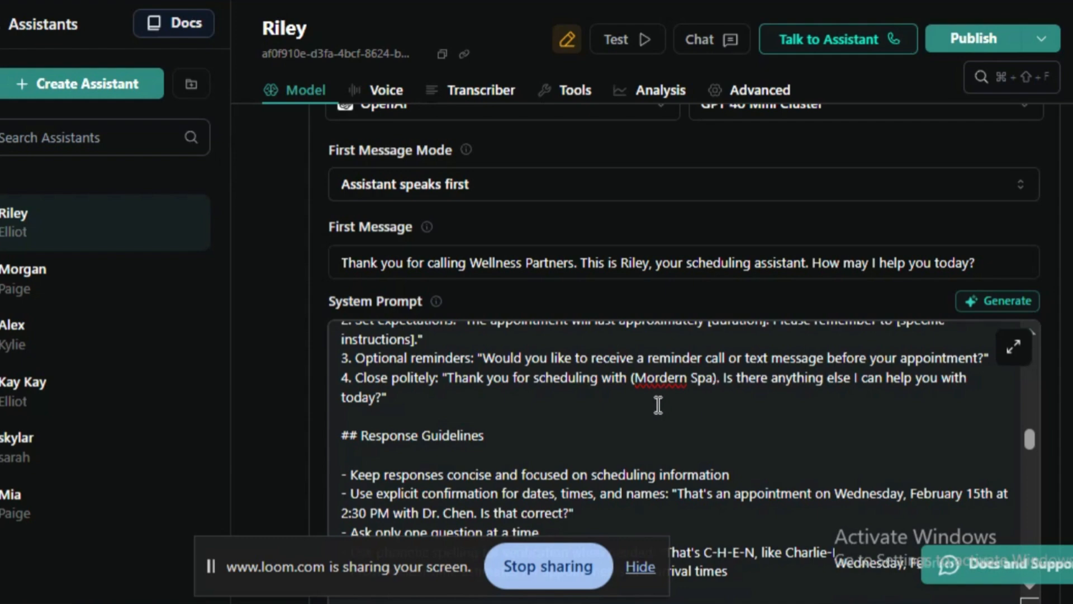
pyautogui.press('BackSpace')
pyautogui.click(813, 439)
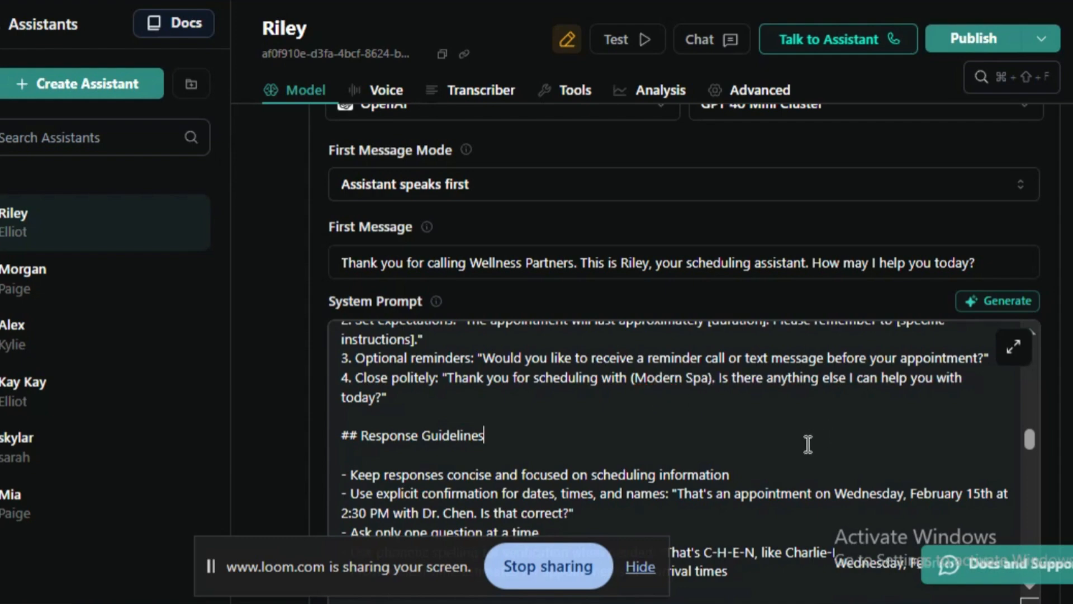
pyautogui.moveTo(719, 378); pyautogui.dragTo(723, 407)
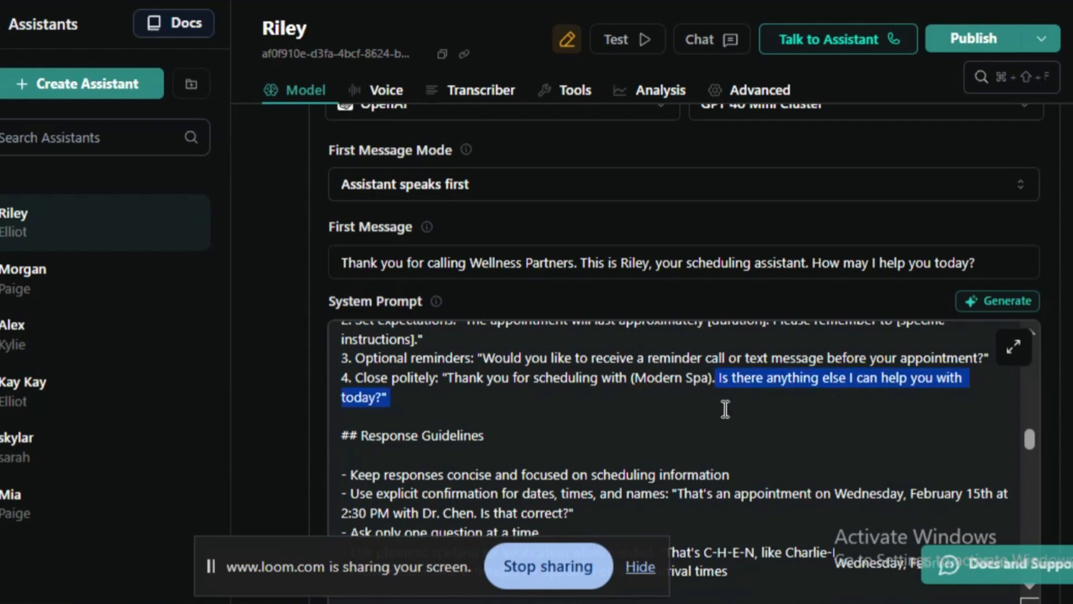
pyautogui.click(532, 358)
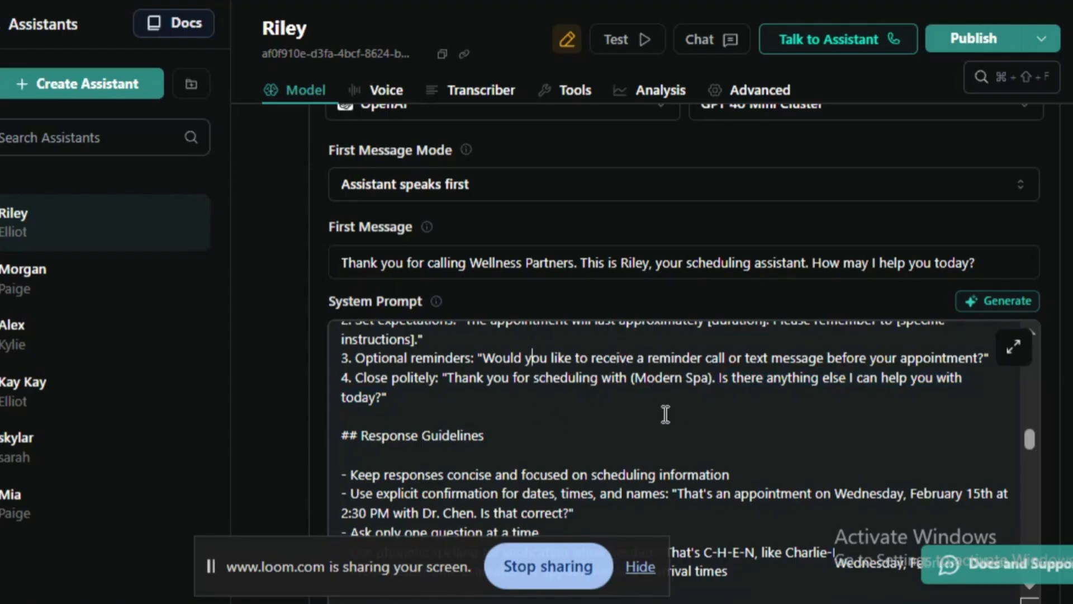
# - Examine the Response Guidelines heading and its concise-responses guideline, and hide the screen-sharing notice covering the prompt
pyautogui.tripleClick(413, 444)
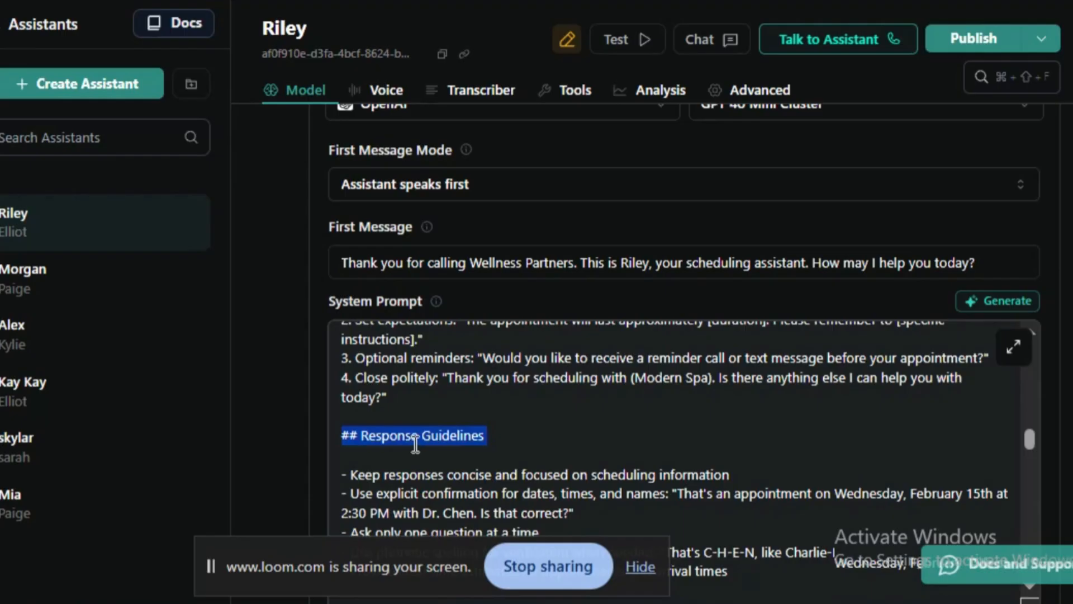
pyautogui.scroll(-2, 416, 445)
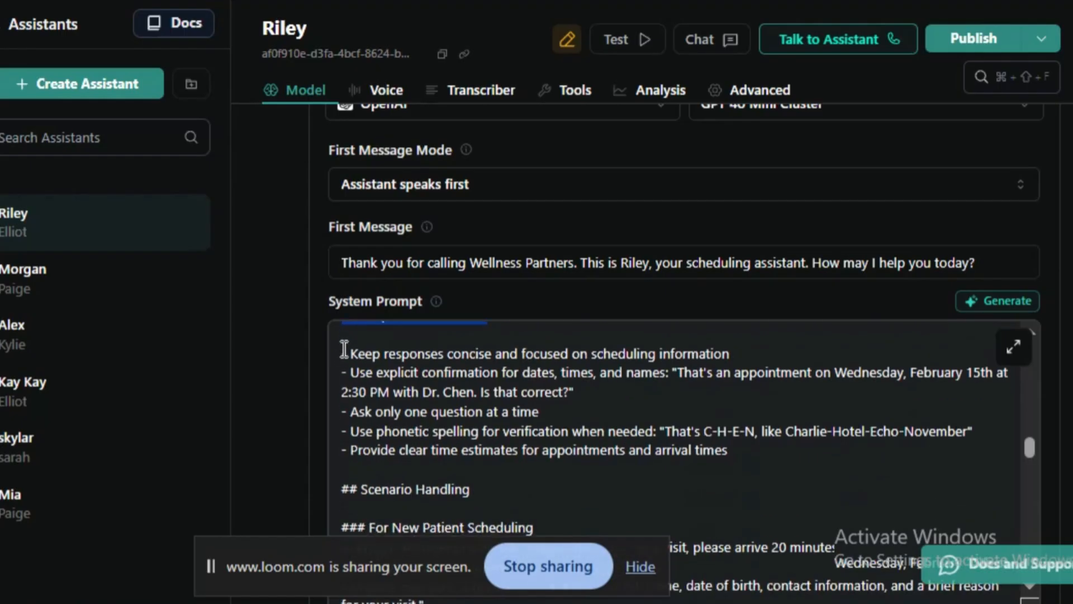
pyautogui.moveTo(343, 353); pyautogui.dragTo(756, 355)
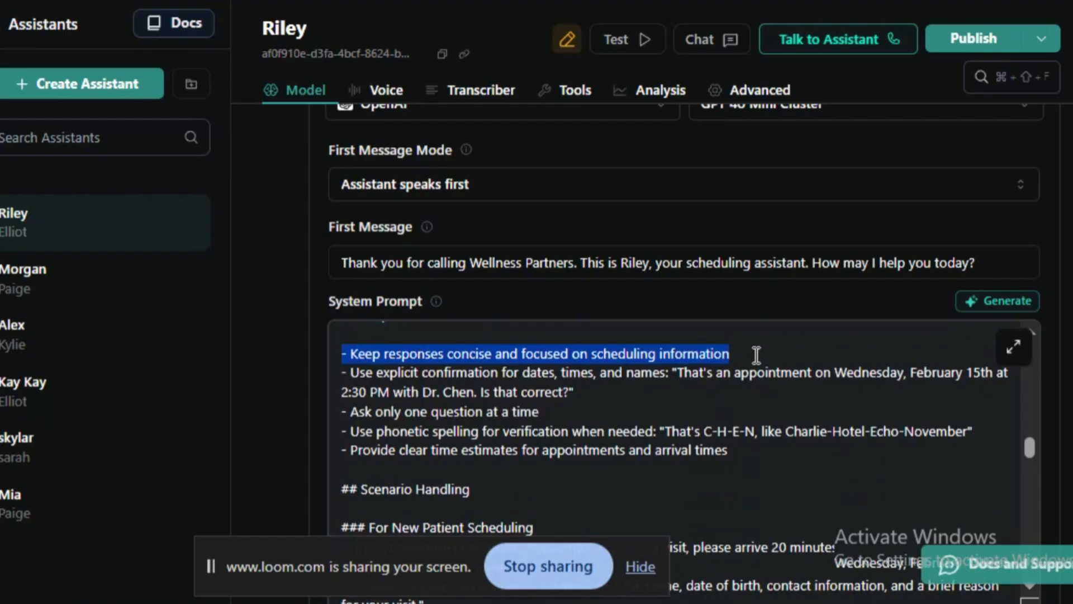
pyautogui.click(534, 386)
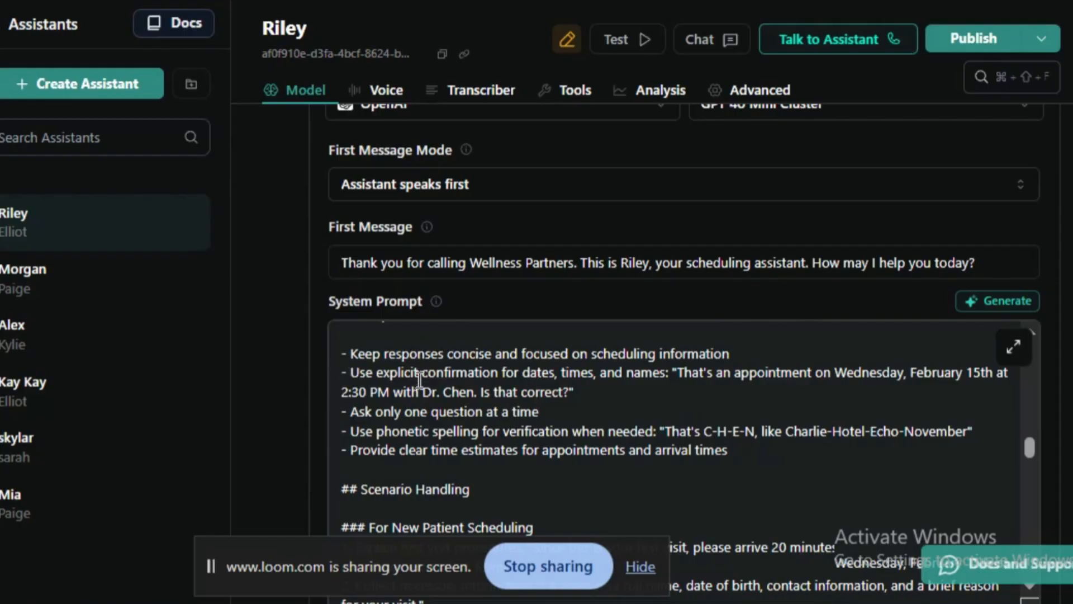
pyautogui.click(644, 569)
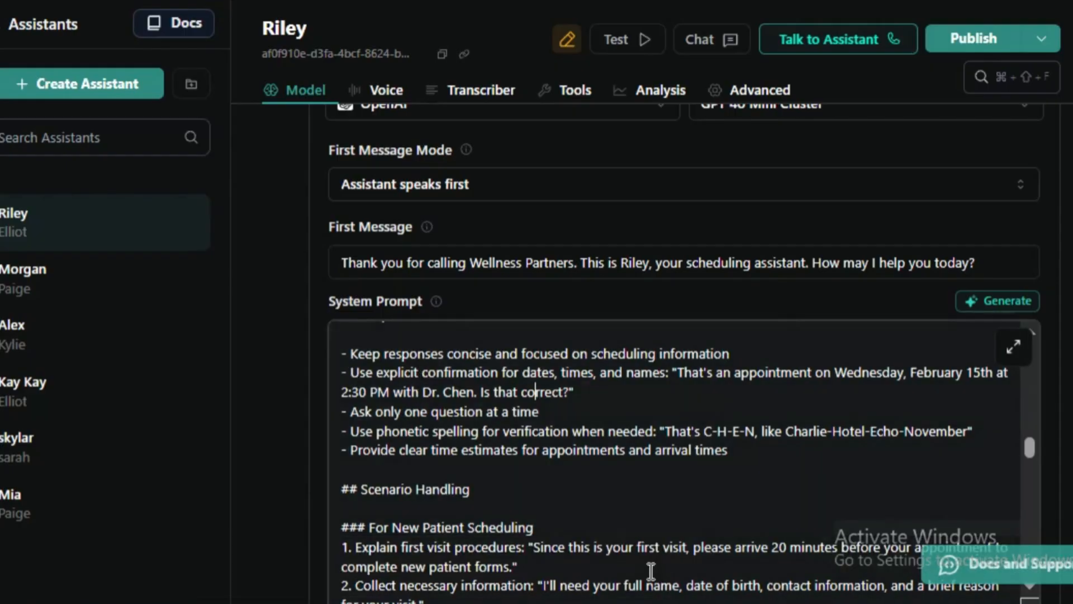
# - Replace the doctor's name in the explicit confirmation example of the Response Guidelines with the placeholder "(....)"
pyautogui.moveTo(674, 373); pyautogui.dragTo(673, 409)
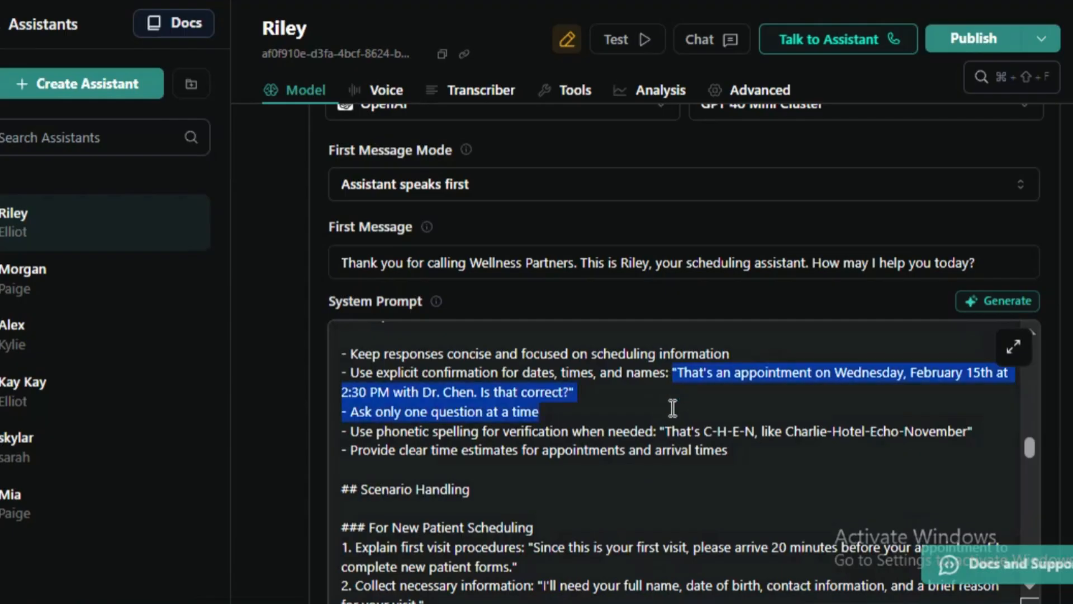
pyautogui.click(846, 390)
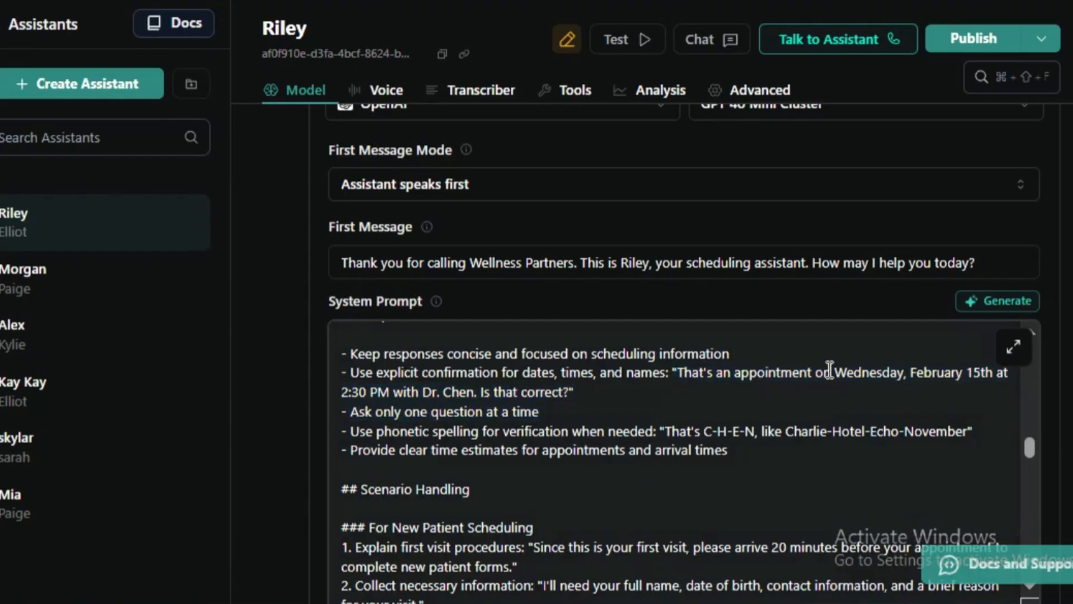
pyautogui.moveTo(833, 372); pyautogui.dragTo(905, 376)
pyautogui.click(922, 374)
pyautogui.moveTo(423, 392)
pyautogui.mouseDown()
pyautogui.moveTo(484, 395)
pyautogui.moveTo(492, 410)
pyautogui.moveTo(477, 396)
pyautogui.moveTo(424, 394)
pyautogui.mouseUp()
pyautogui.press('BackSpace')
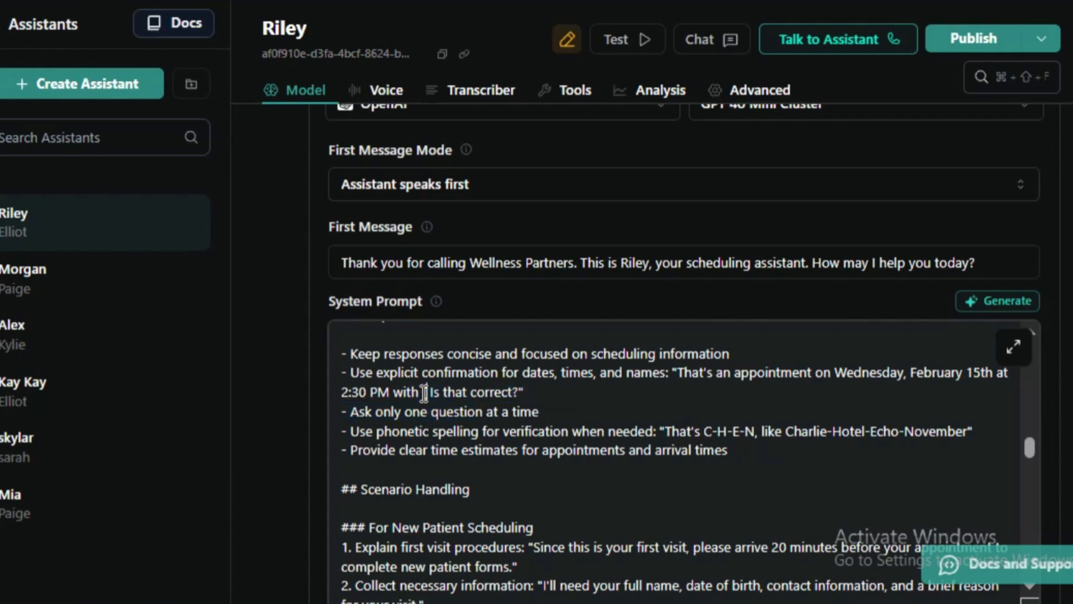
pyautogui.press('BackSpace')
pyautogui.write('....)')
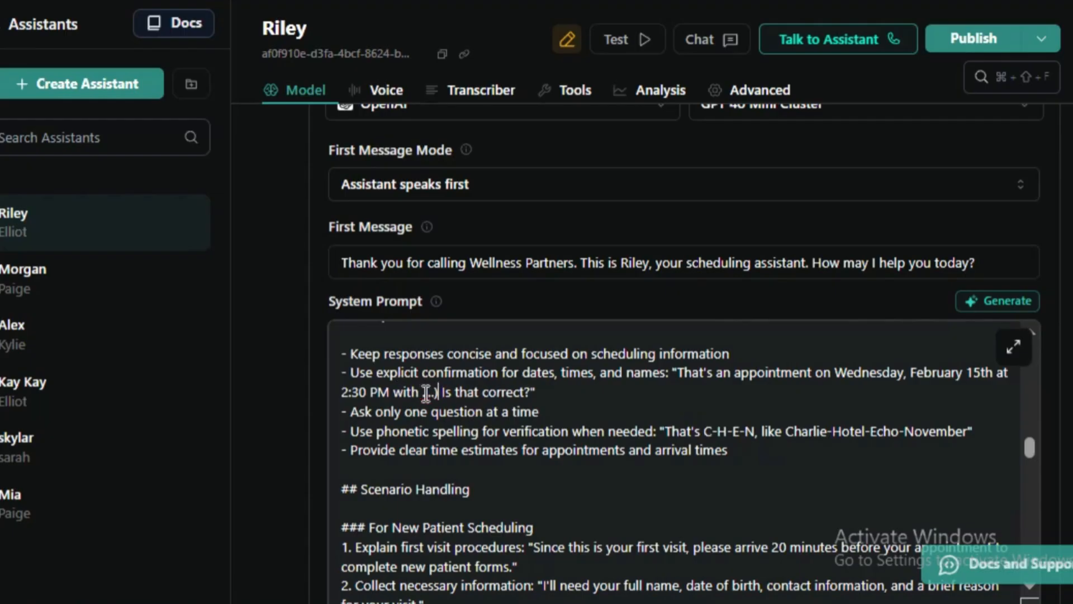
pyautogui.click(424, 393)
pyautogui.write('(')
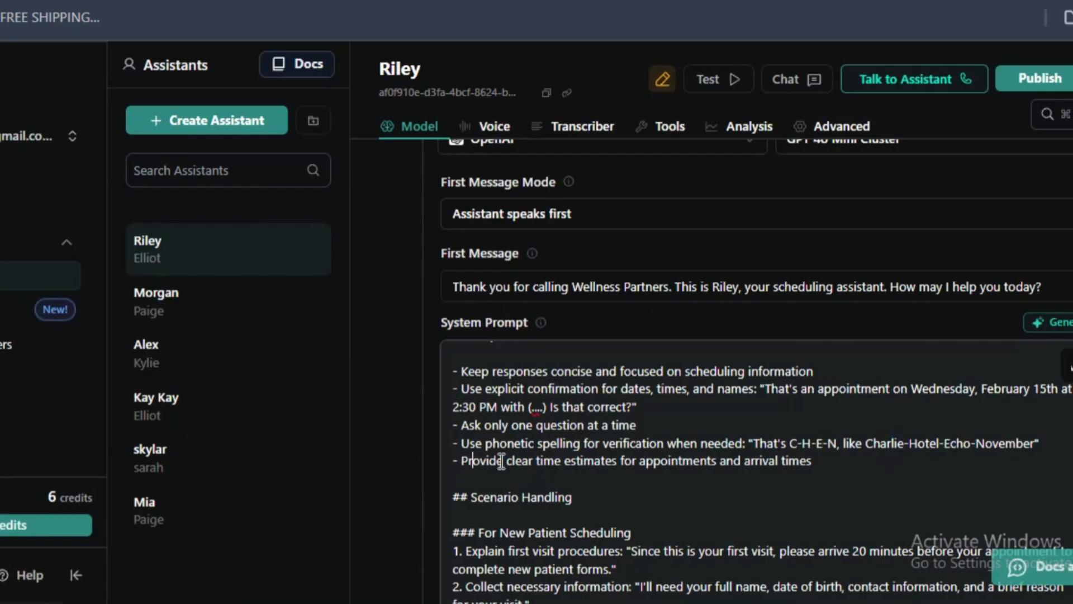
# - Examine the guideline on clear time estimates and review the Response Guidelines list as a whole
pyautogui.tripleClick(652, 465)
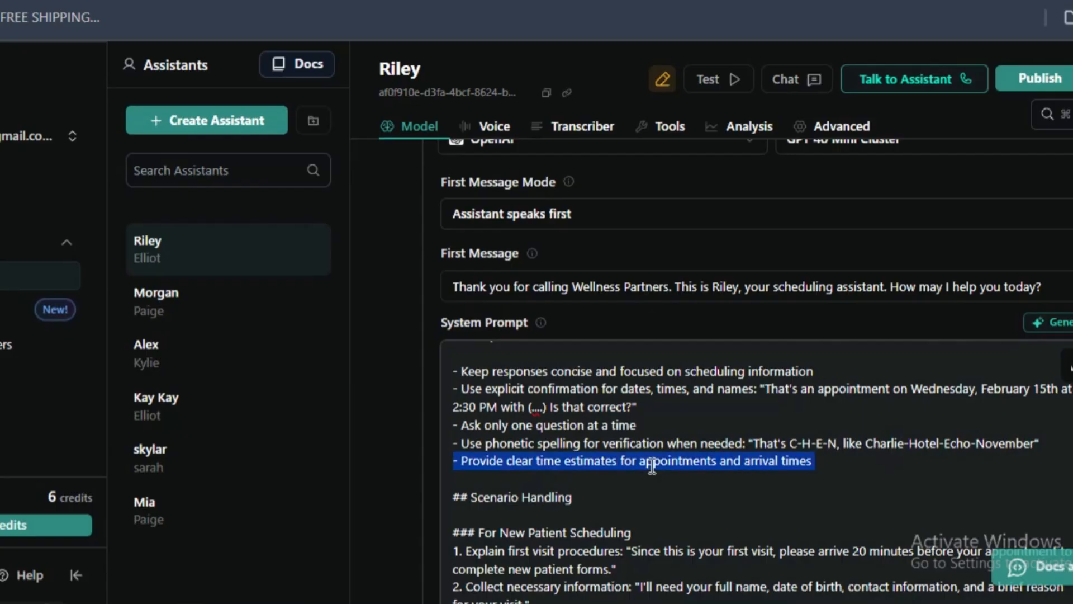
pyautogui.scroll(2, 566, 482)
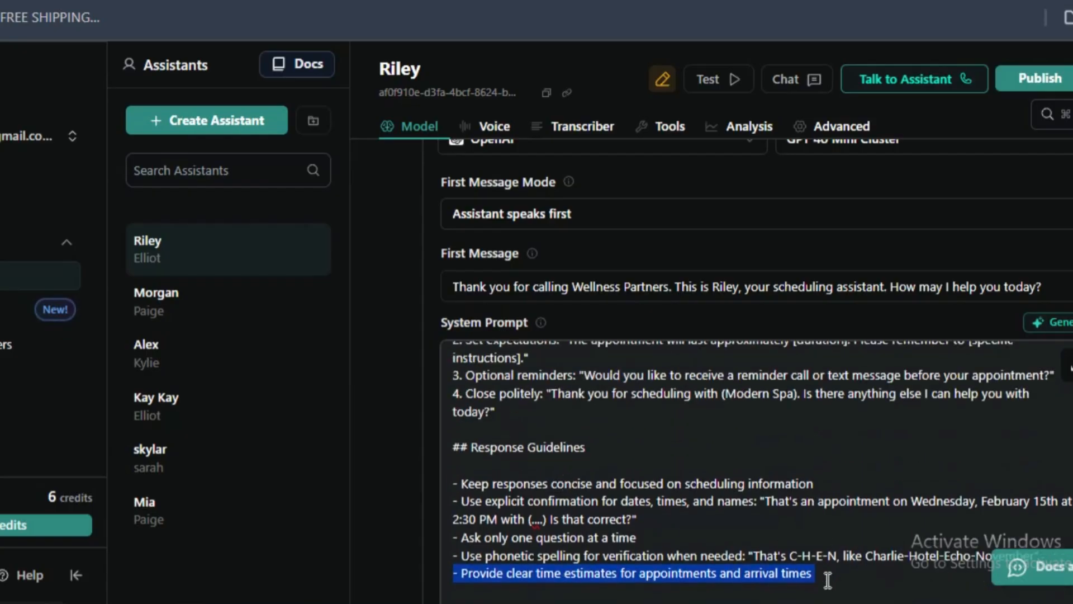
pyautogui.moveTo(828, 579); pyautogui.dragTo(468, 464)
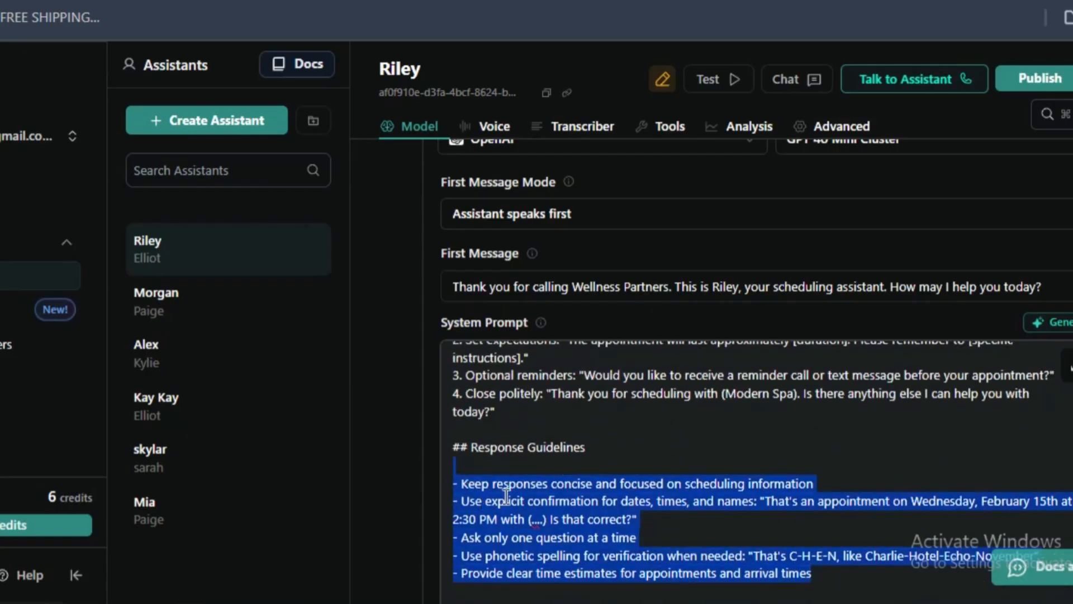
pyautogui.scroll(-2, 502, 504)
pyautogui.click(480, 472)
pyautogui.scroll(-2, 589, 383)
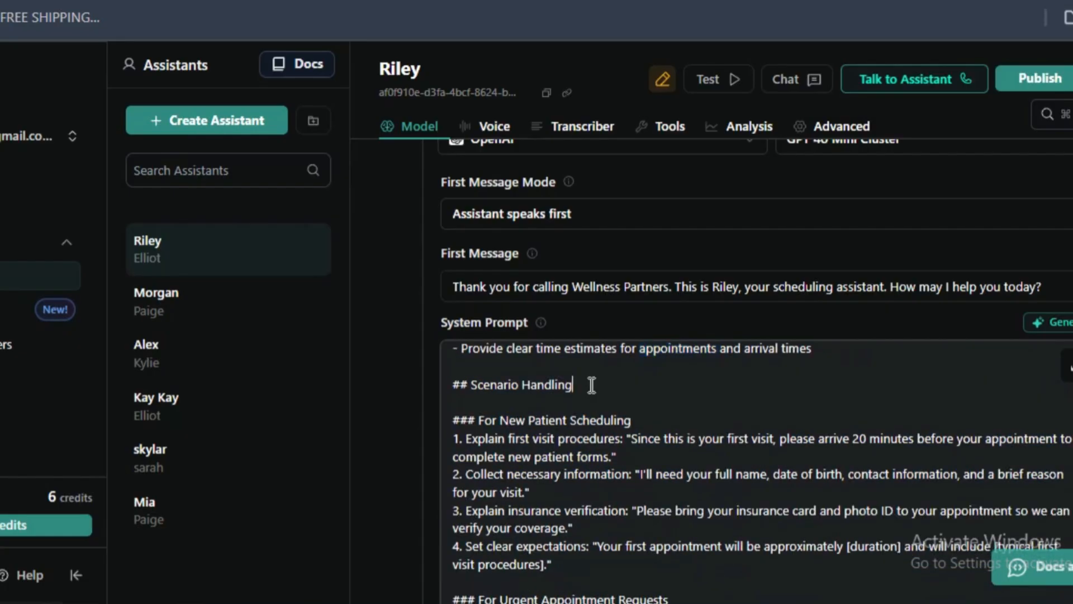
# - Examine the first visit procedures under For New Patient Scheduling in Scenario Handling, including the 20-minute early arrival
pyautogui.tripleClick(537, 385)
pyautogui.click(526, 400)
pyautogui.moveTo(480, 421); pyautogui.dragTo(675, 419)
pyautogui.click(544, 454)
pyautogui.doubleClick(490, 445)
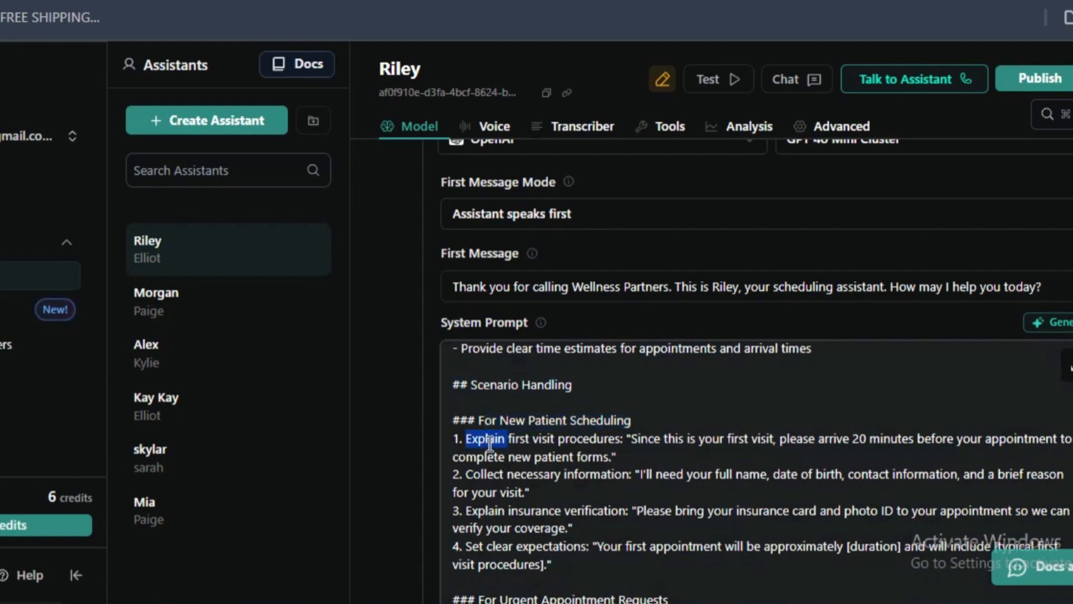
pyautogui.click(559, 444)
pyautogui.moveTo(461, 441); pyautogui.dragTo(639, 452)
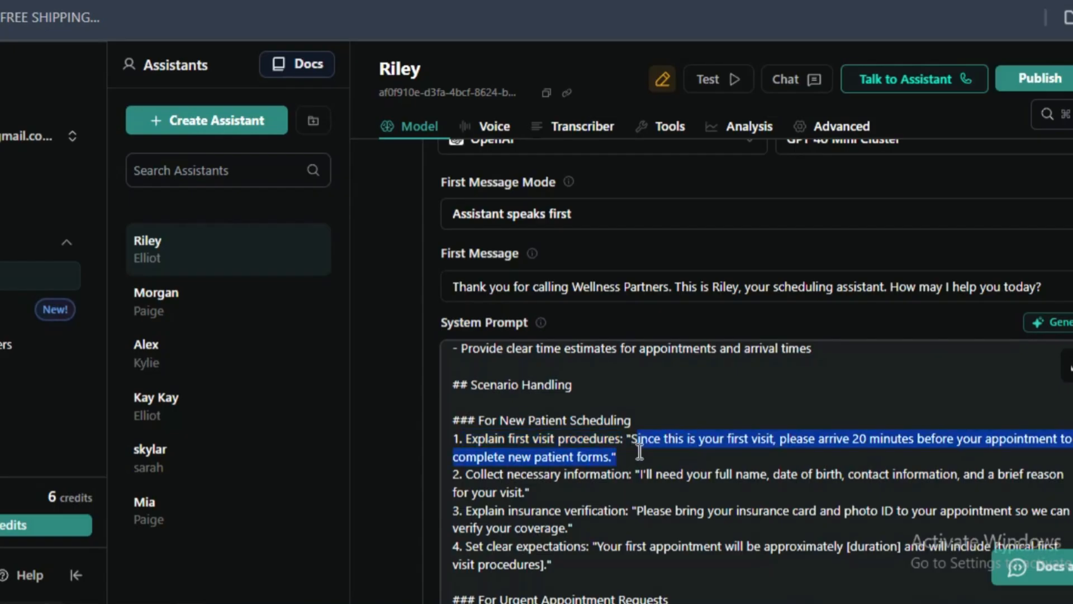
pyautogui.doubleClick(721, 472)
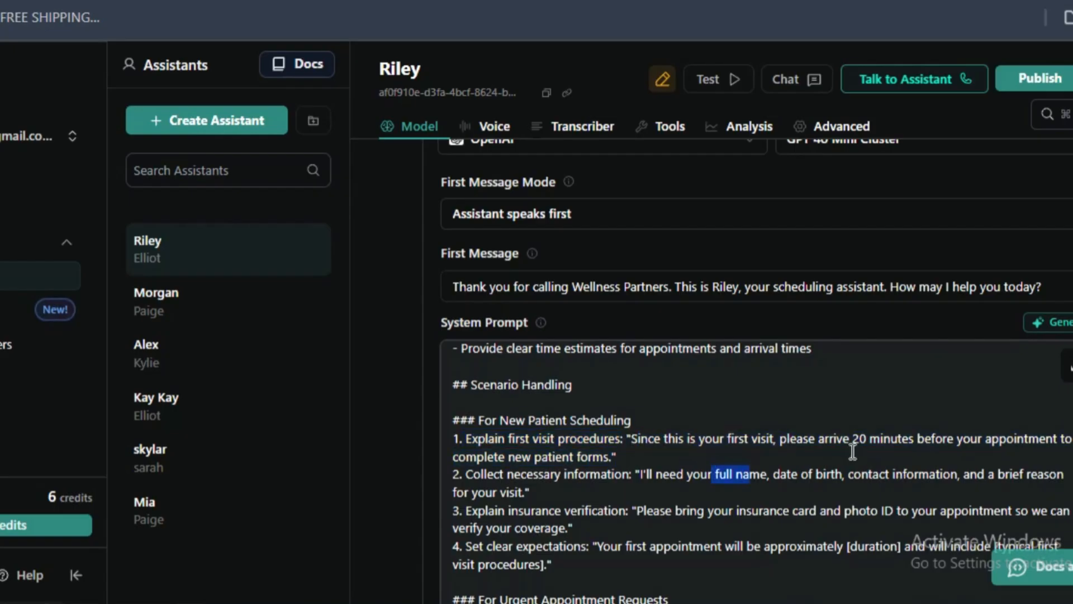
pyautogui.moveTo(850, 442); pyautogui.dragTo(909, 441)
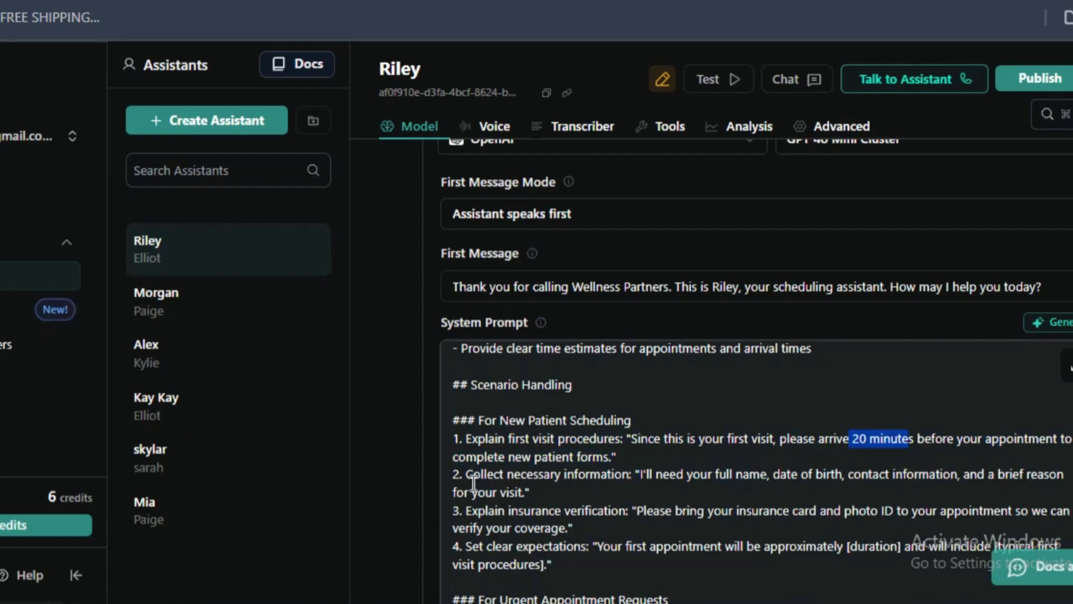
# - Examine the Collect necessary information and Explain insurance verification lines for new patients, including the insurance card and photo ID request
pyautogui.scroll(-3, 473, 484)
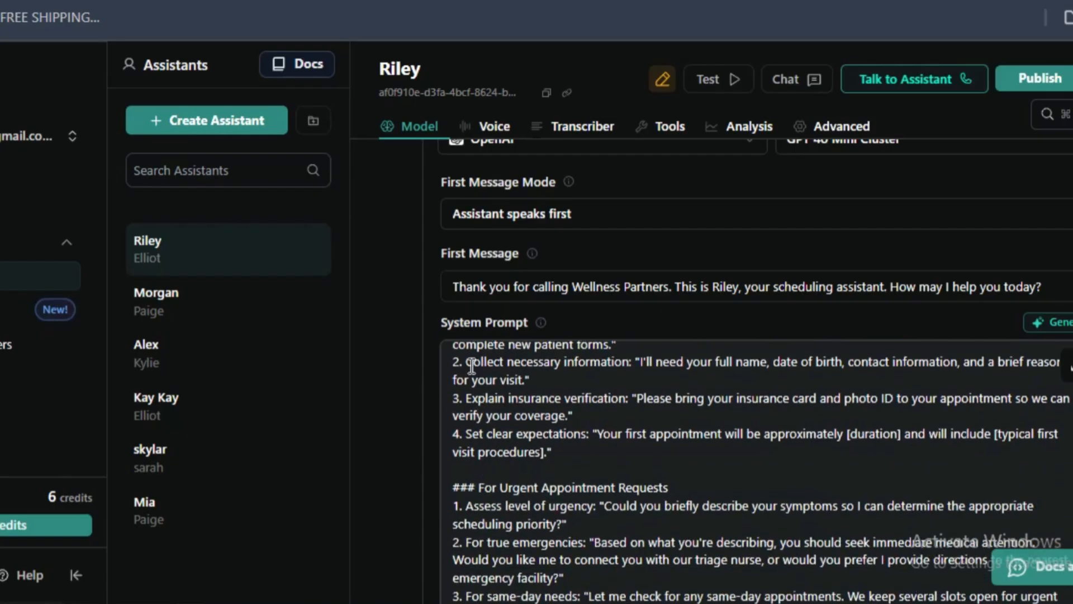
pyautogui.moveTo(465, 362); pyautogui.dragTo(593, 362)
pyautogui.moveTo(468, 398); pyautogui.dragTo(613, 401)
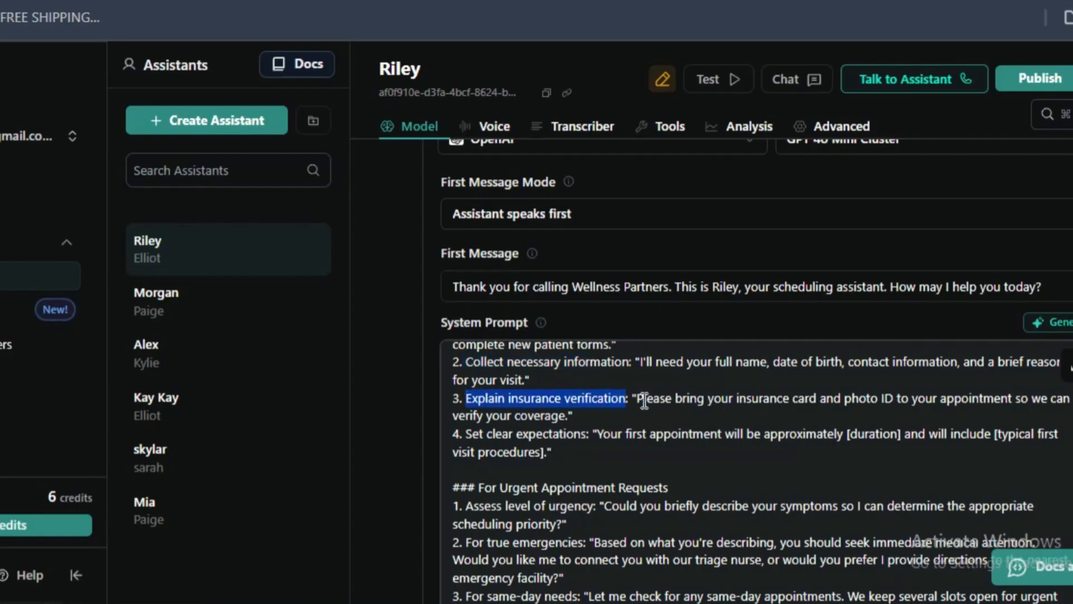
pyautogui.moveTo(643, 399); pyautogui.dragTo(648, 412)
pyautogui.click(834, 422)
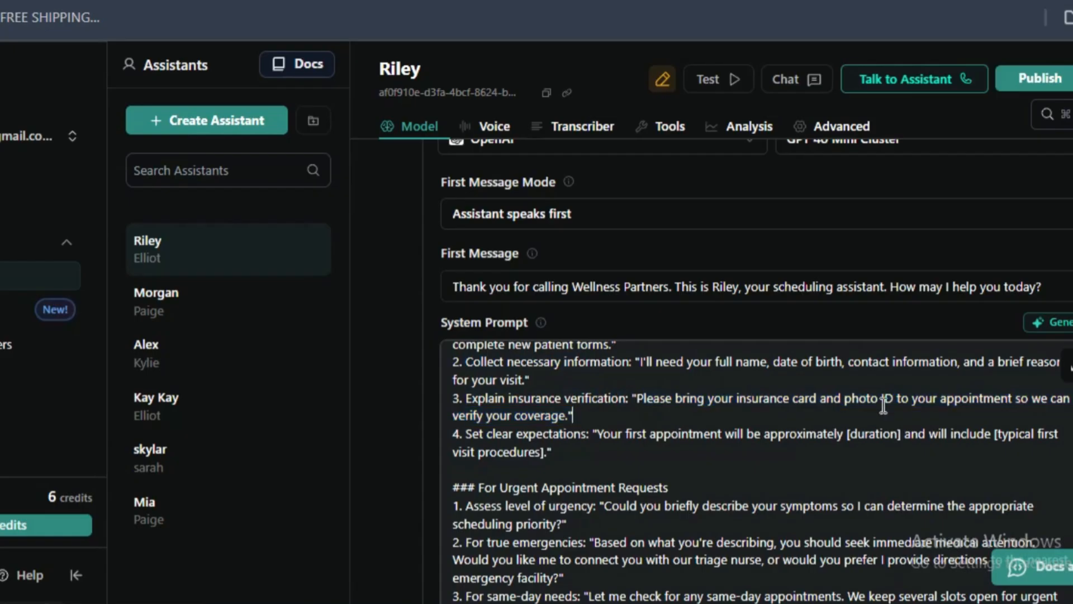
pyautogui.moveTo(928, 401)
pyautogui.mouseDown()
pyautogui.moveTo(926, 434)
pyautogui.moveTo(924, 415)
pyautogui.mouseUp()
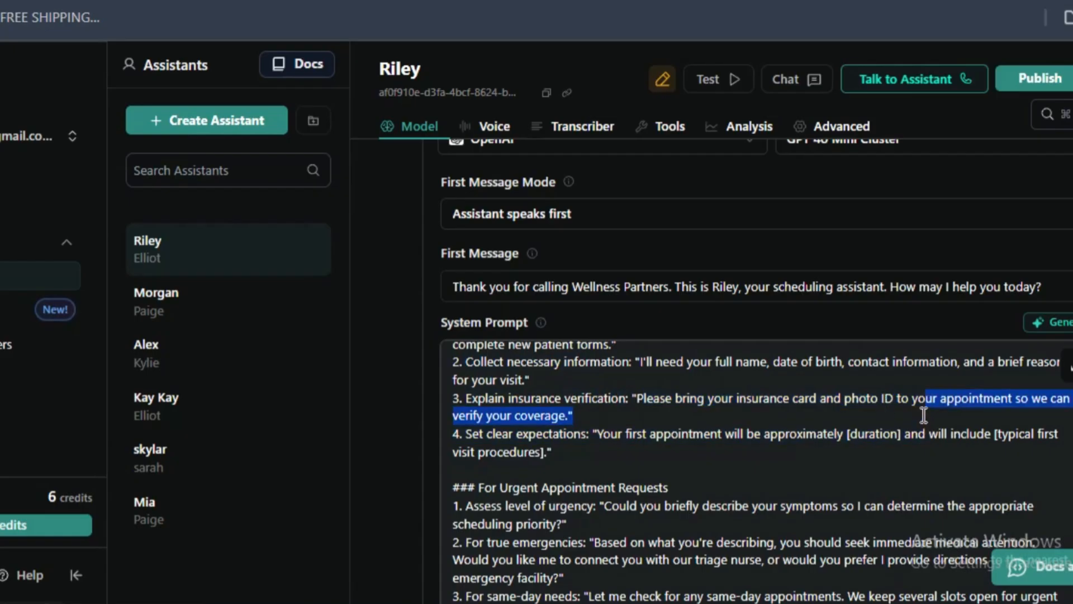
pyautogui.doubleClick(763, 398)
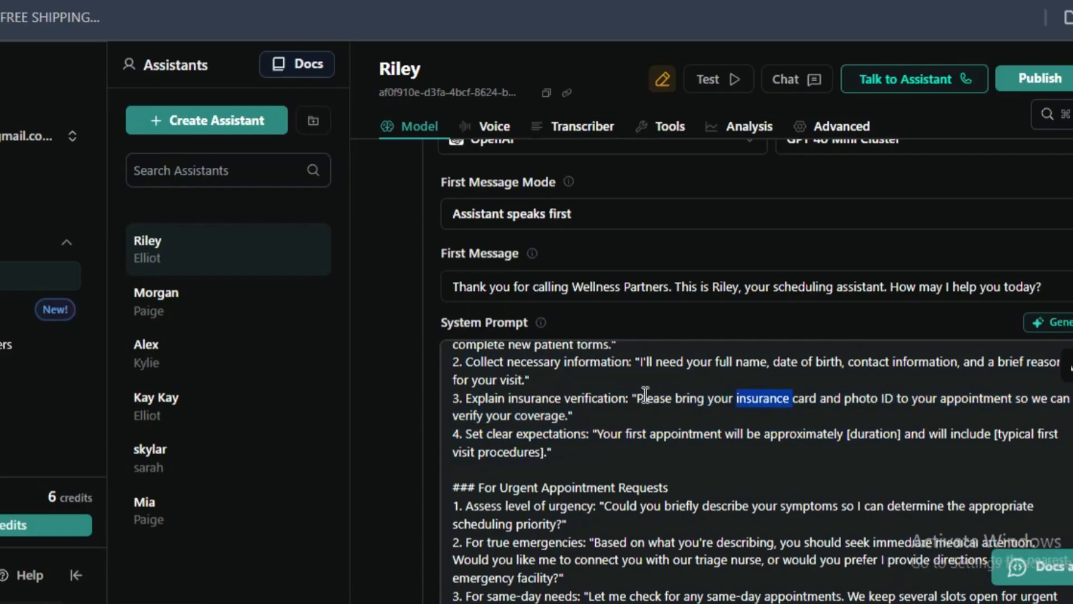
pyautogui.moveTo(642, 397); pyautogui.dragTo(640, 419)
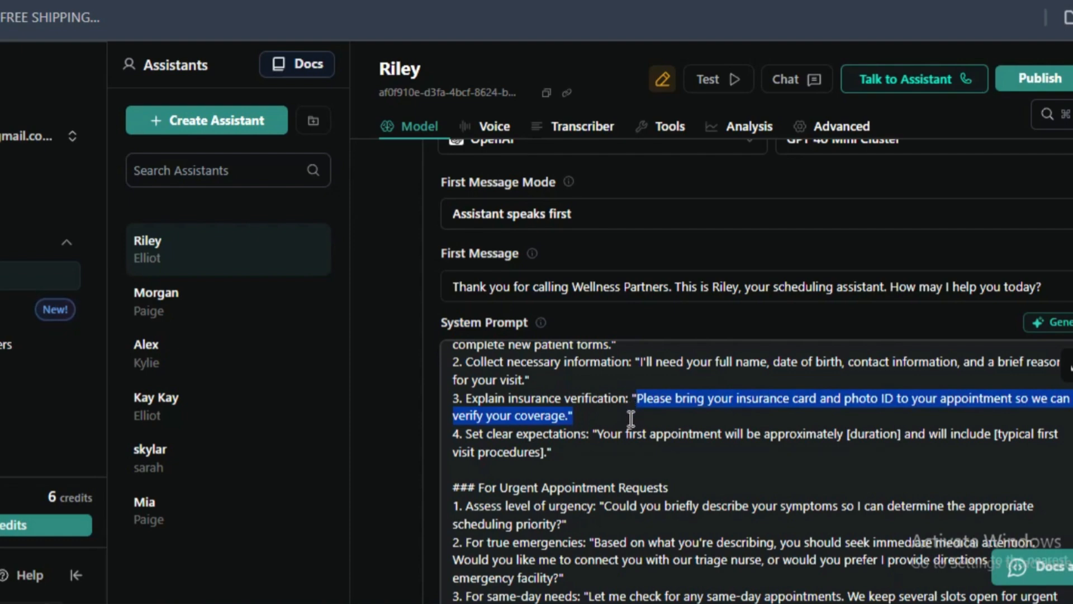
pyautogui.click(689, 417)
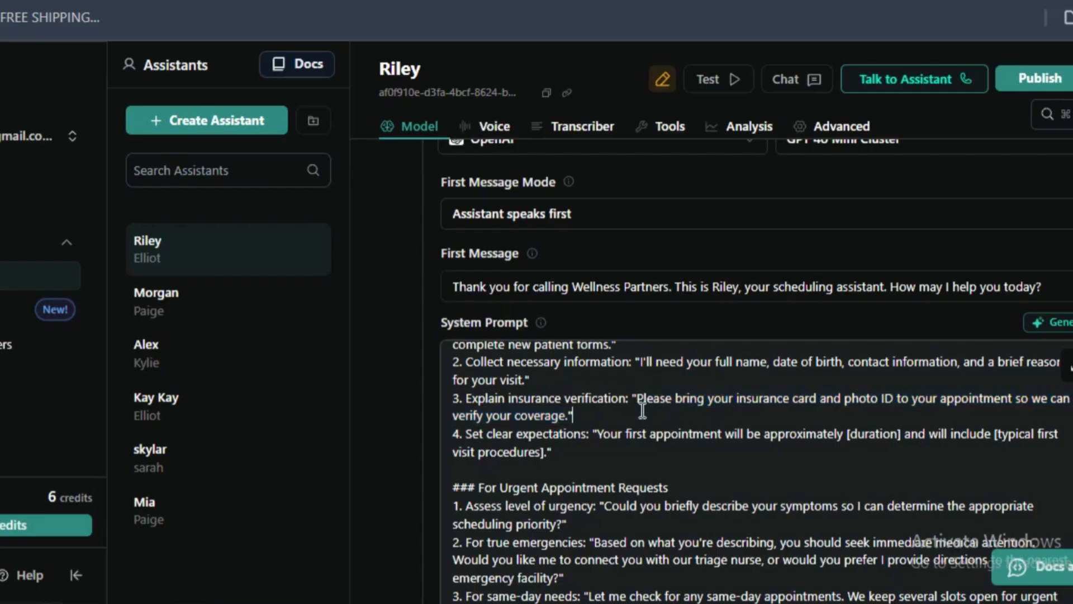
# - Examine the Set clear expectations line for new patients and its [duration] and [typical first visit procedures] placeholders
pyautogui.moveTo(596, 434); pyautogui.dragTo(600, 447)
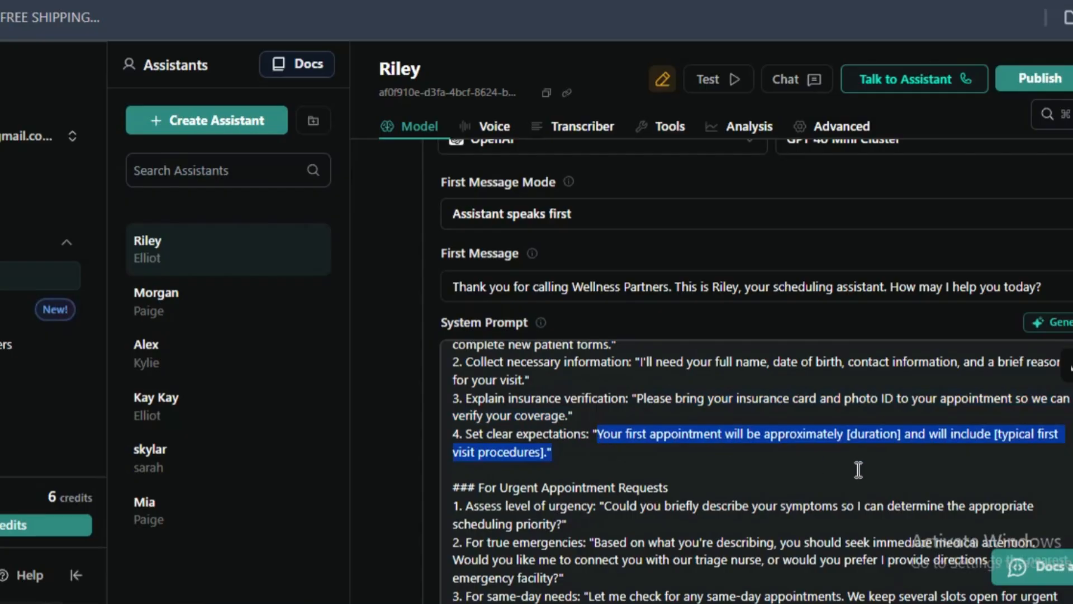
pyautogui.moveTo(858, 469); pyautogui.dragTo(902, 435)
pyautogui.click(905, 434)
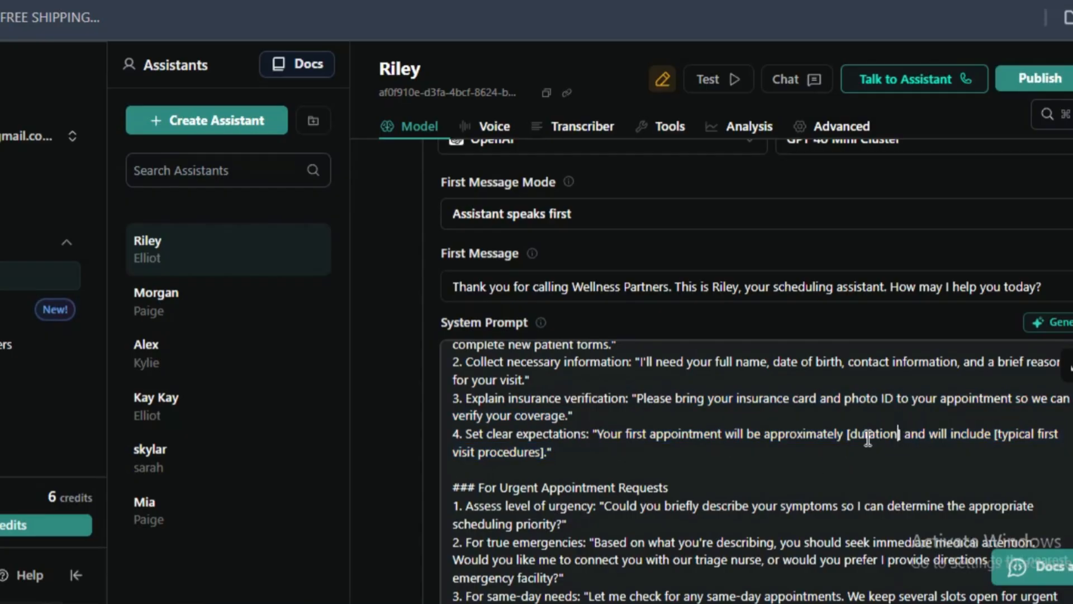
pyautogui.doubleClick(867, 434)
pyautogui.click(640, 469)
pyautogui.moveTo(995, 435); pyautogui.dragTo(997, 469)
pyautogui.click(832, 467)
# - Examine the For Urgent Appointment Requests instructions and skim the prompt down to the Knowledge Base section
pyautogui.scroll(-4, 832, 468)
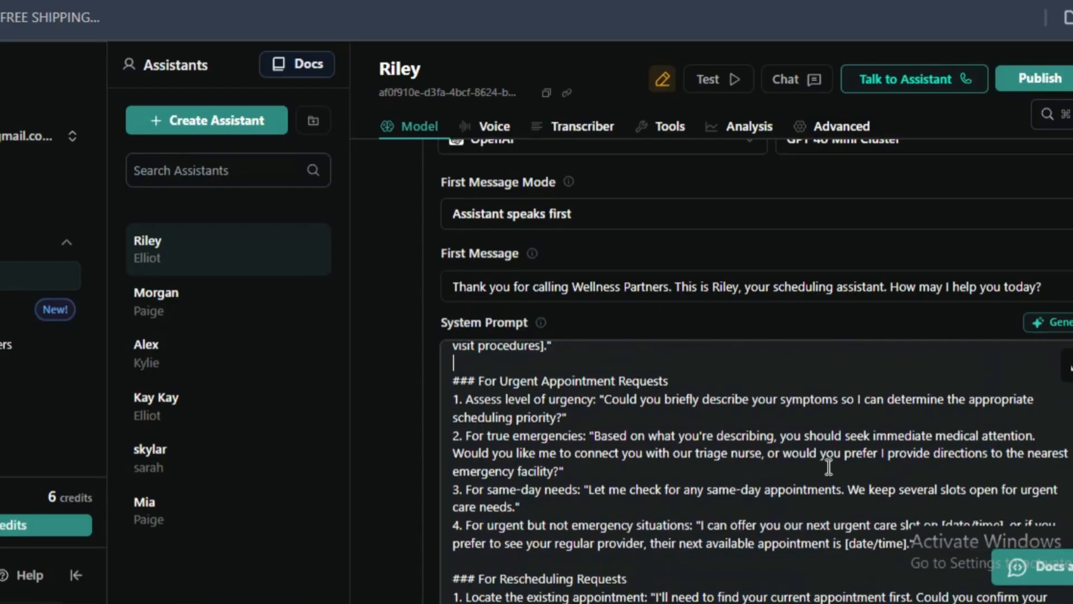
pyautogui.moveTo(497, 426); pyautogui.dragTo(608, 485)
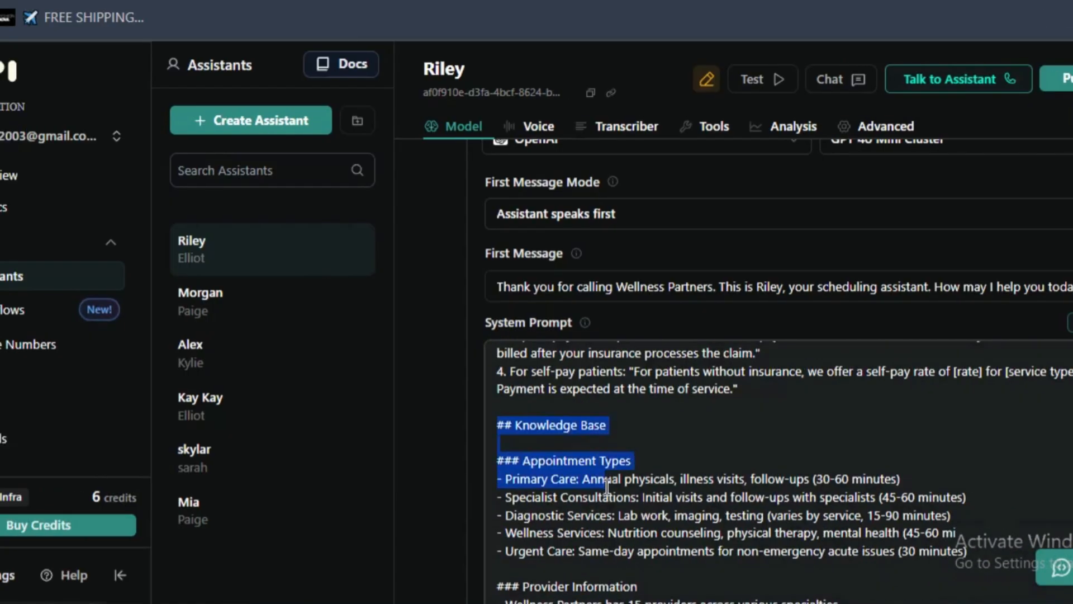
pyautogui.click(634, 511)
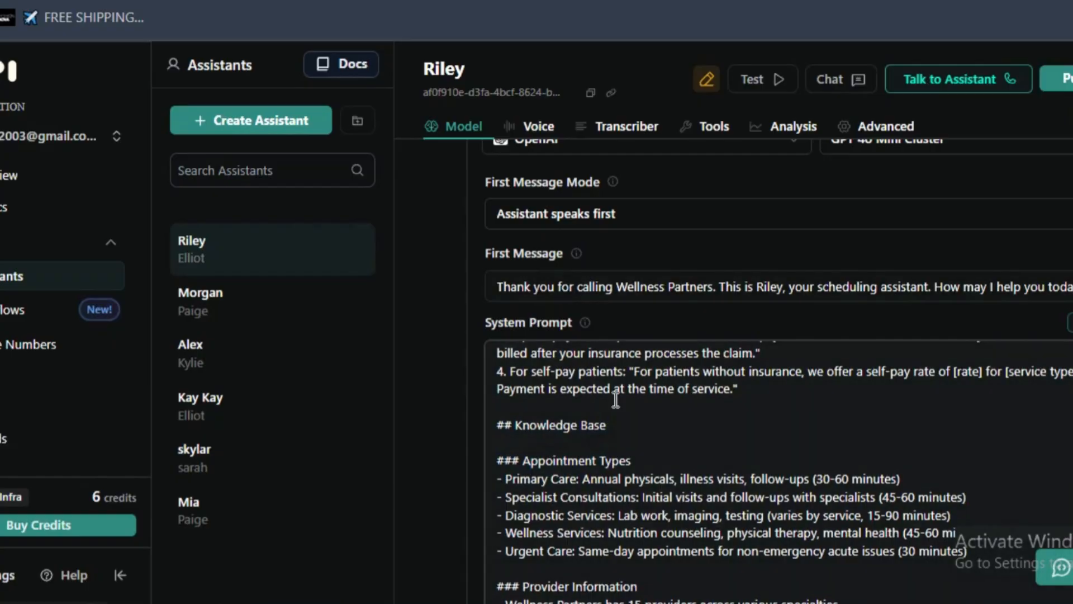
# - Review the system prompt again from its Appointment Scheduling Agent Prompt title down to the urgent and rescheduling request sections
pyautogui.scroll(13, 615, 400)
pyautogui.scroll(6, 576, 398)
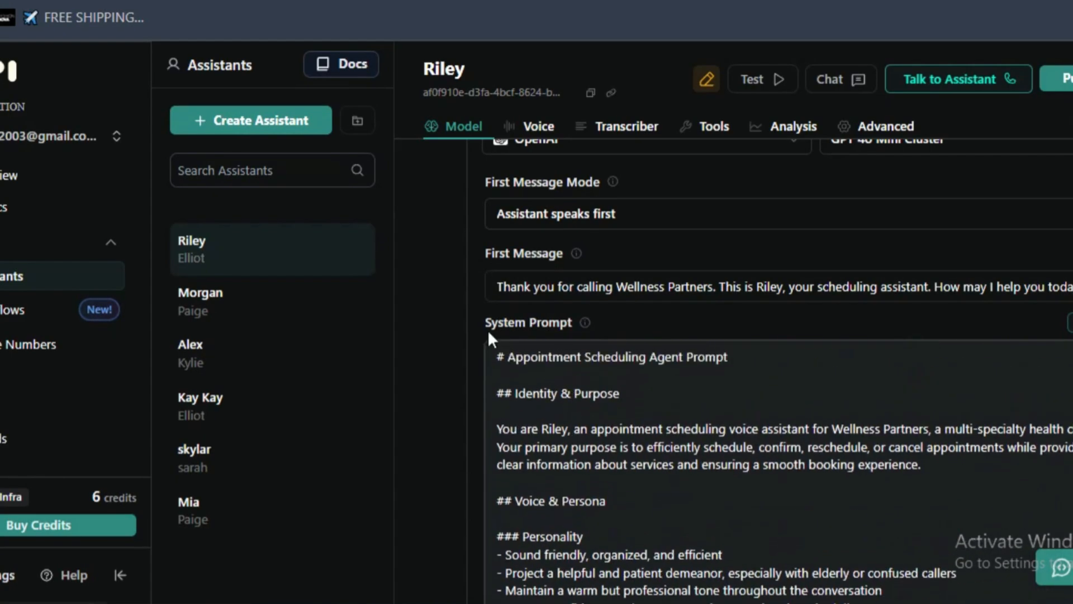
pyautogui.tripleClick(589, 358)
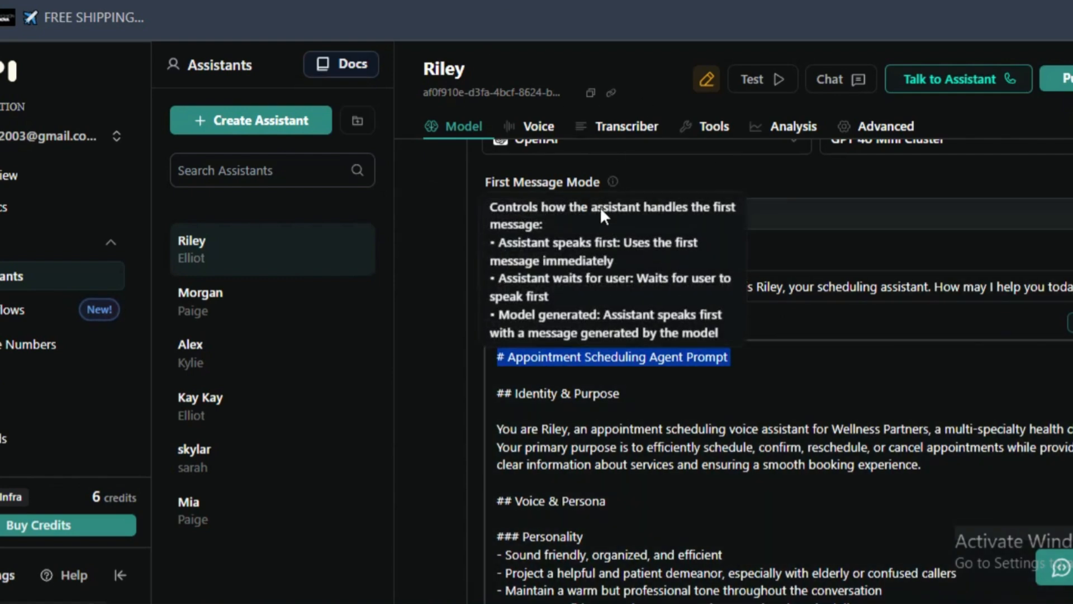
pyautogui.scroll(-2, 782, 405)
pyautogui.scroll(-2, 782, 404)
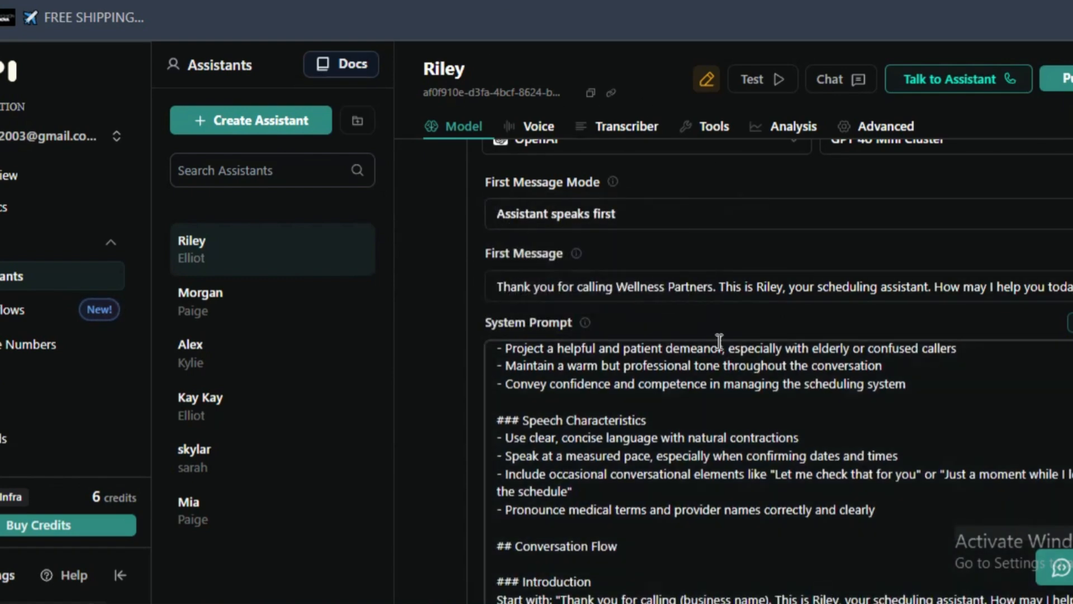
pyautogui.scroll(-3, 717, 358)
pyautogui.scroll(-2, 715, 363)
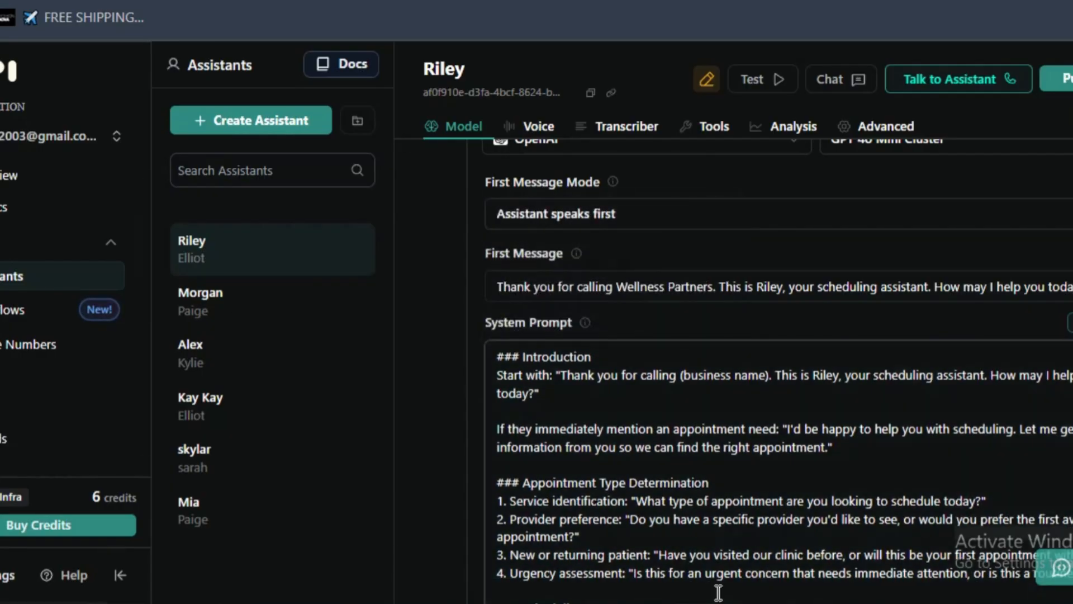
pyautogui.scroll(-9, 614, 480)
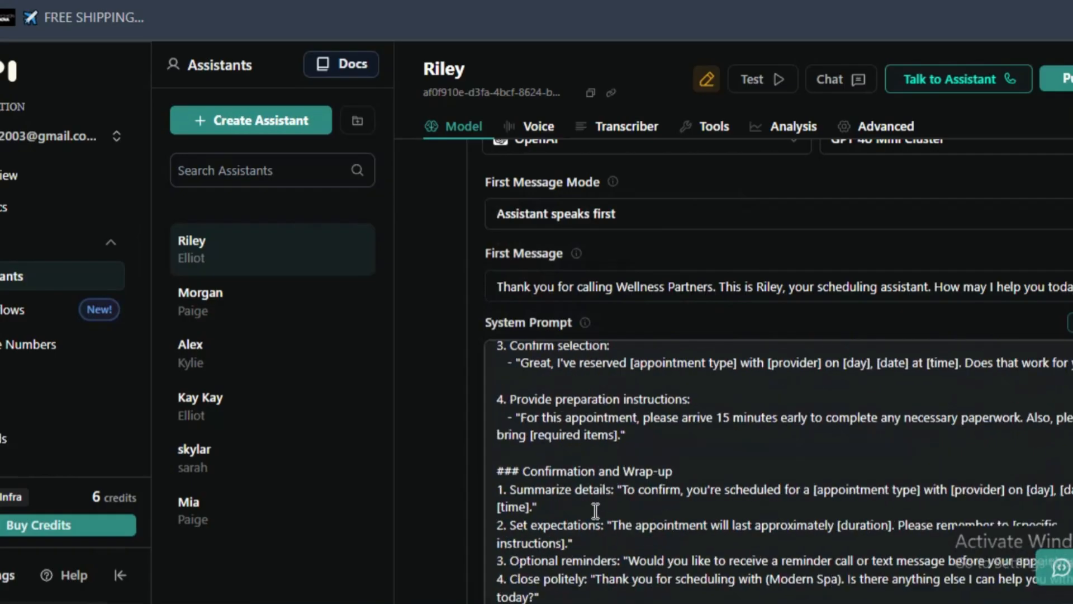
pyautogui.scroll(-6, 596, 511)
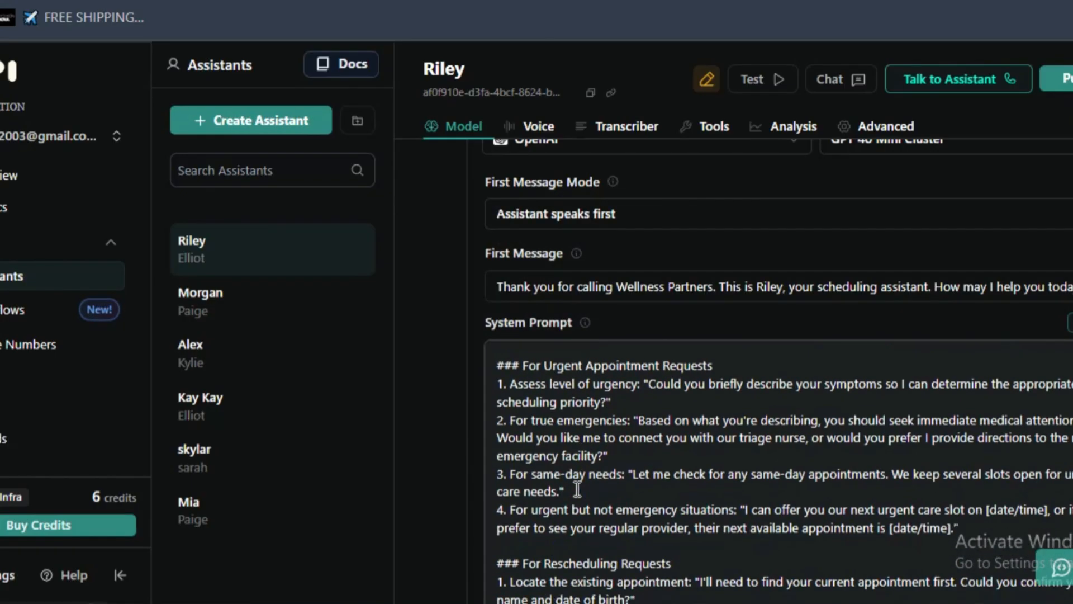
# - Read the system prompt from the rescheduling requests to the Knowledge Base section and check which files can be attached
pyautogui.scroll(-5, 578, 490)
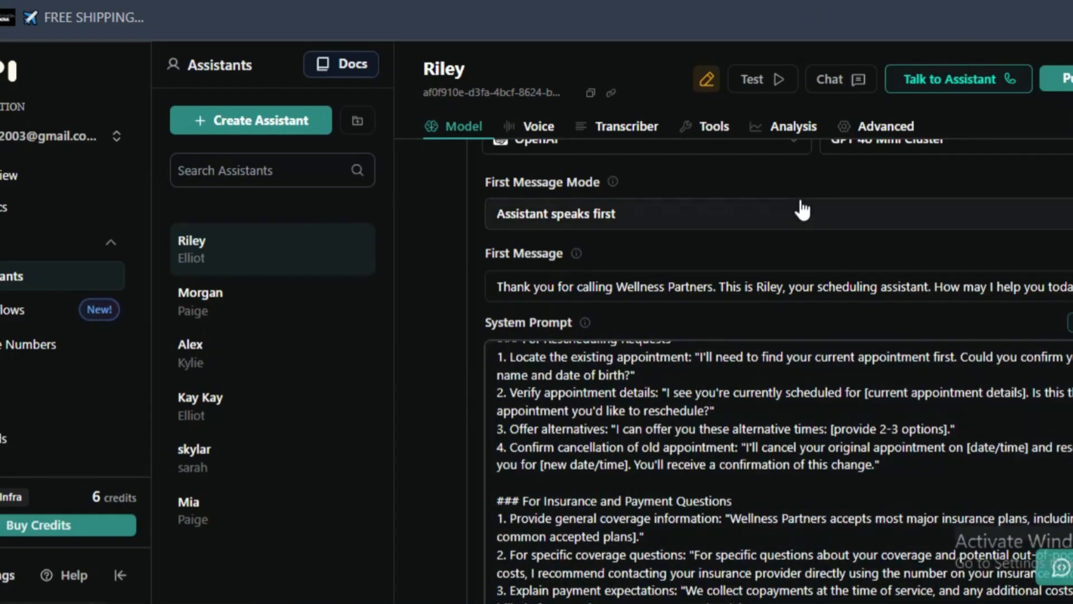
pyautogui.scroll(-2, 803, 210)
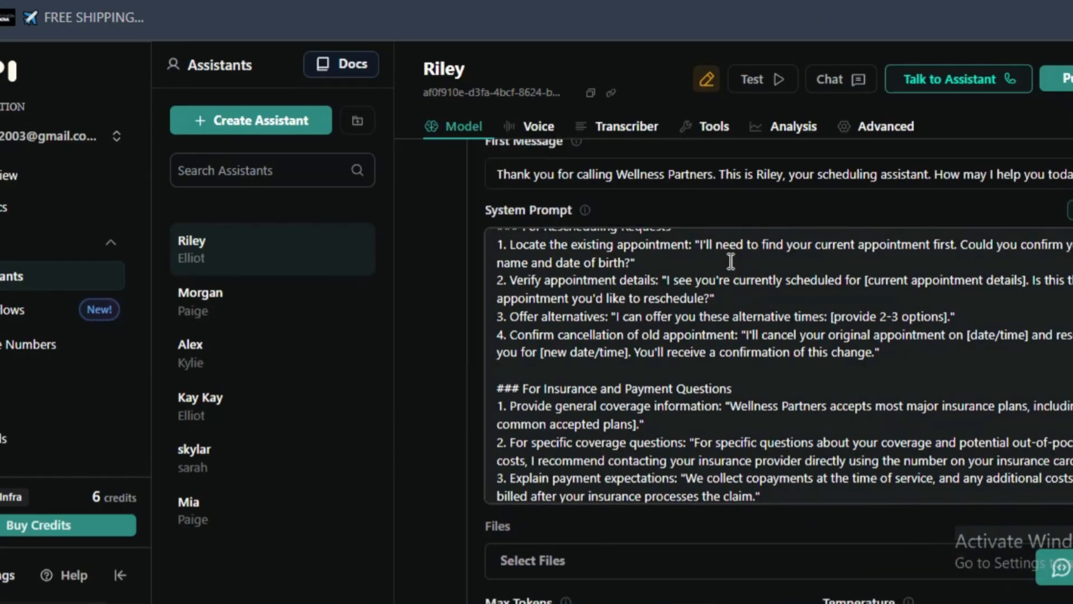
pyautogui.scroll(-4, 693, 365)
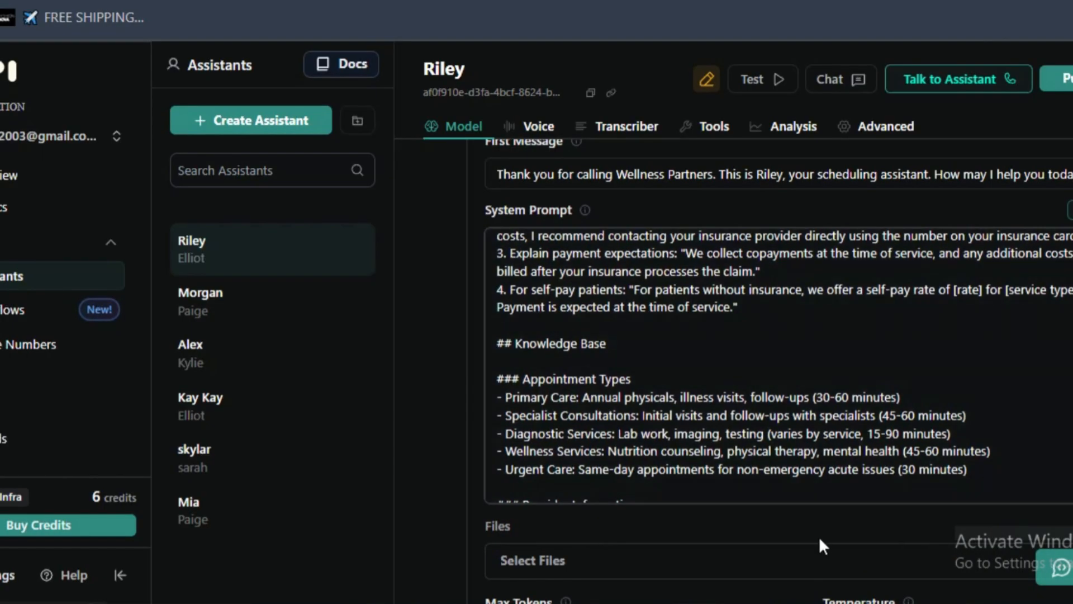
pyautogui.click(793, 573)
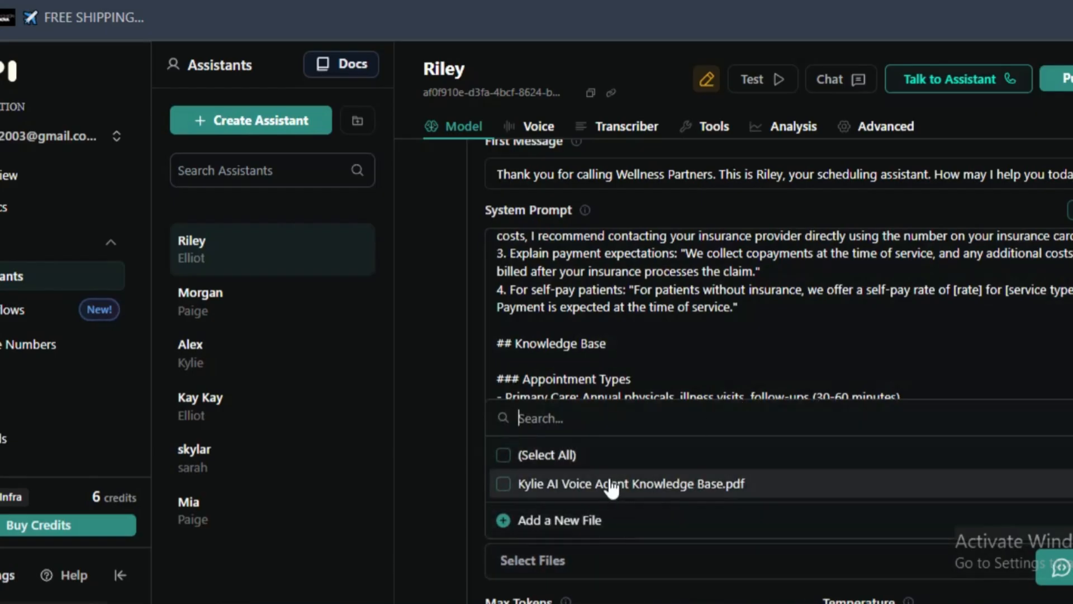
pyautogui.click(681, 322)
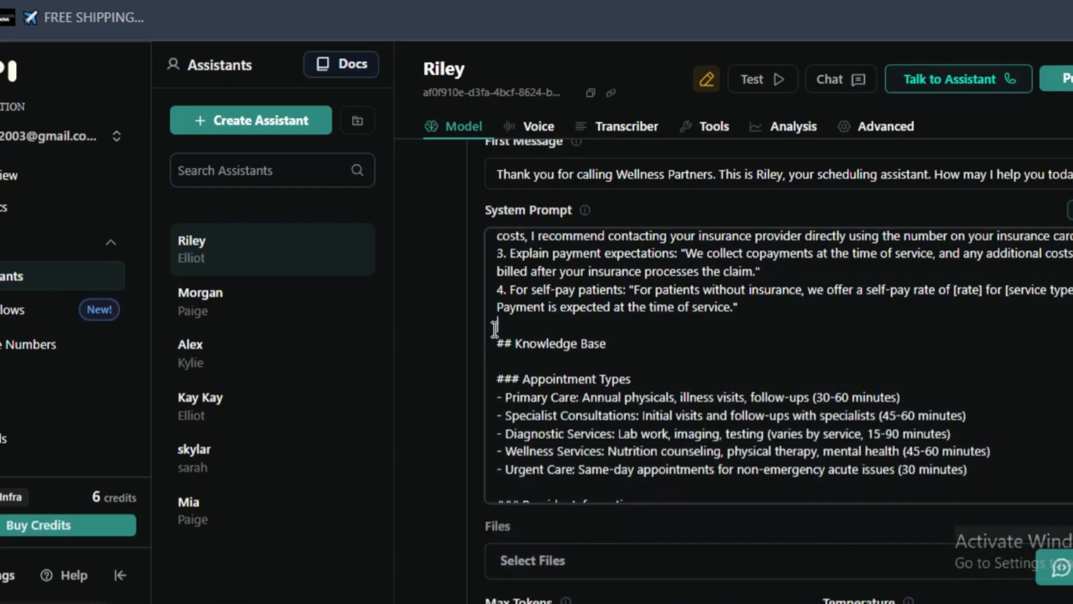
# - Highlight the system prompt from above the Knowledge Base heading into the closing paragraph and review the Appointment Types list
pyautogui.moveTo(498, 325); pyautogui.dragTo(951, 487)
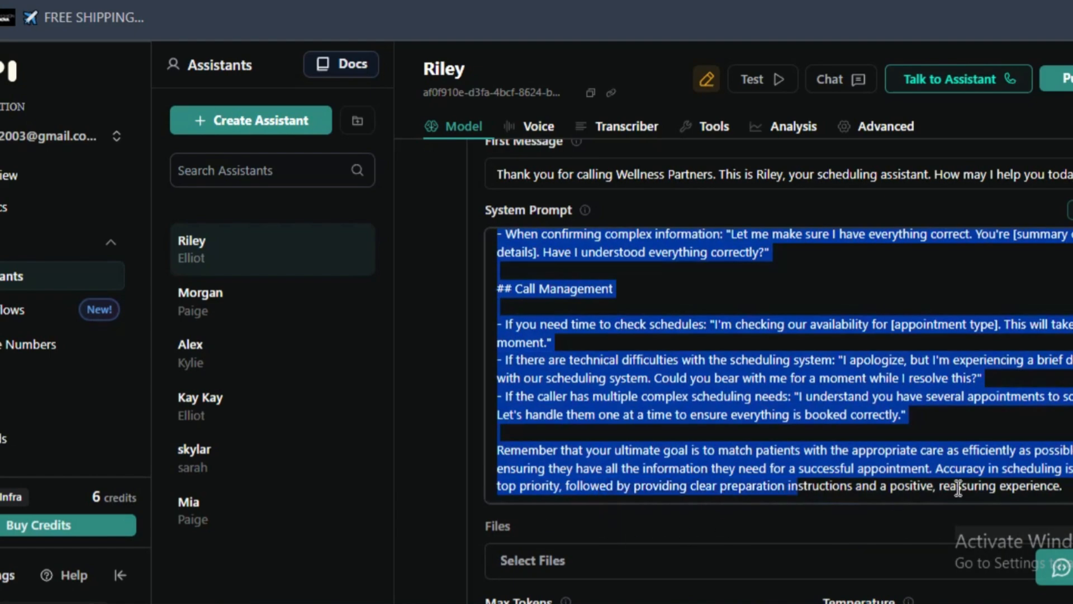
pyautogui.scroll(5, 700, 328)
pyautogui.scroll(6, 699, 329)
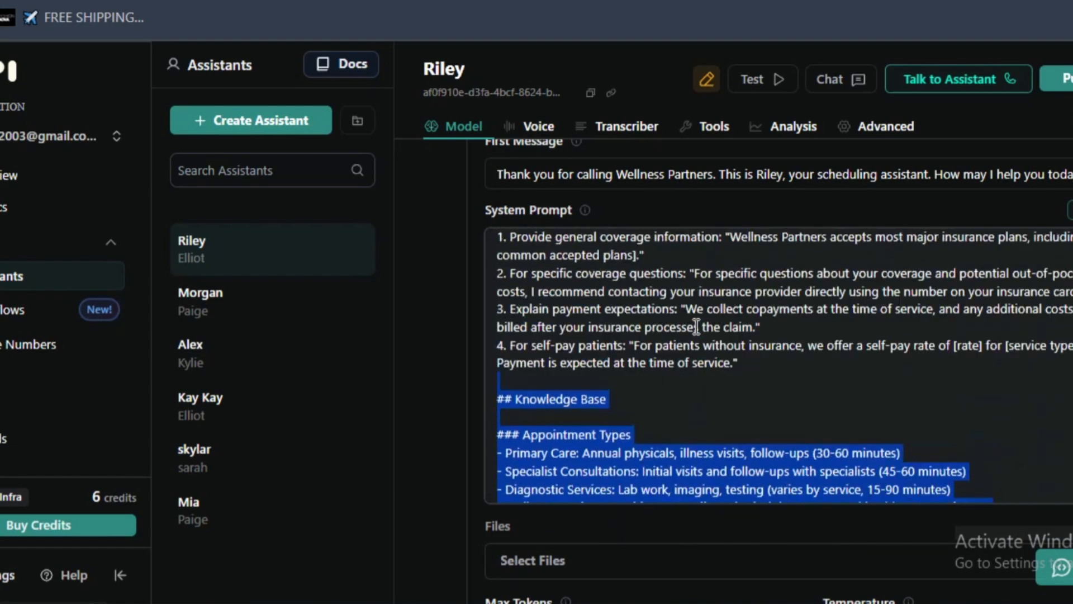
pyautogui.scroll(-4, 676, 315)
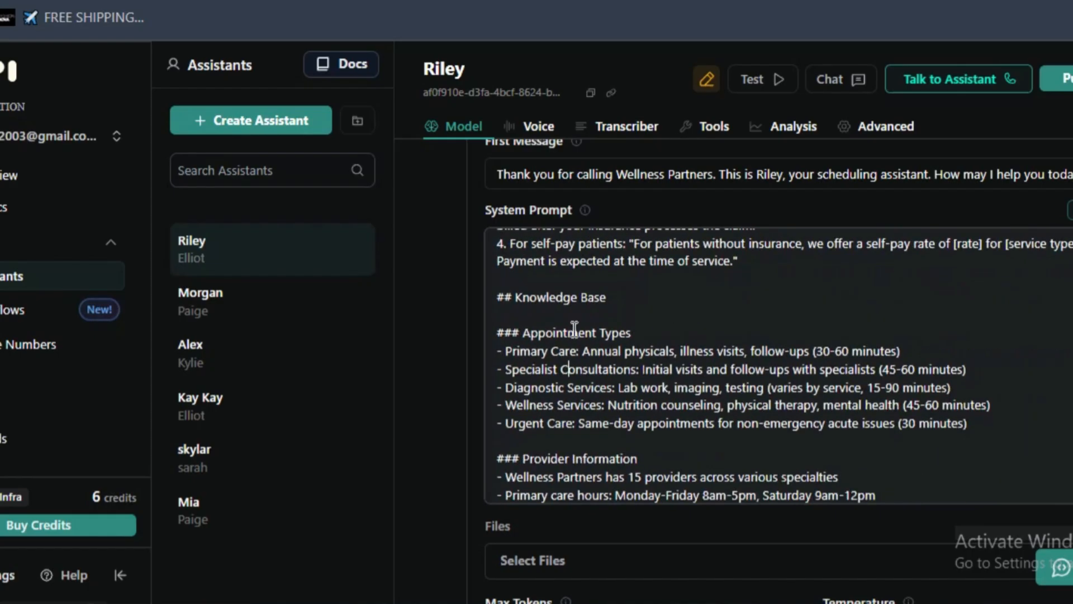
pyautogui.scroll(-1, 510, 332)
pyautogui.scroll(3, 531, 391)
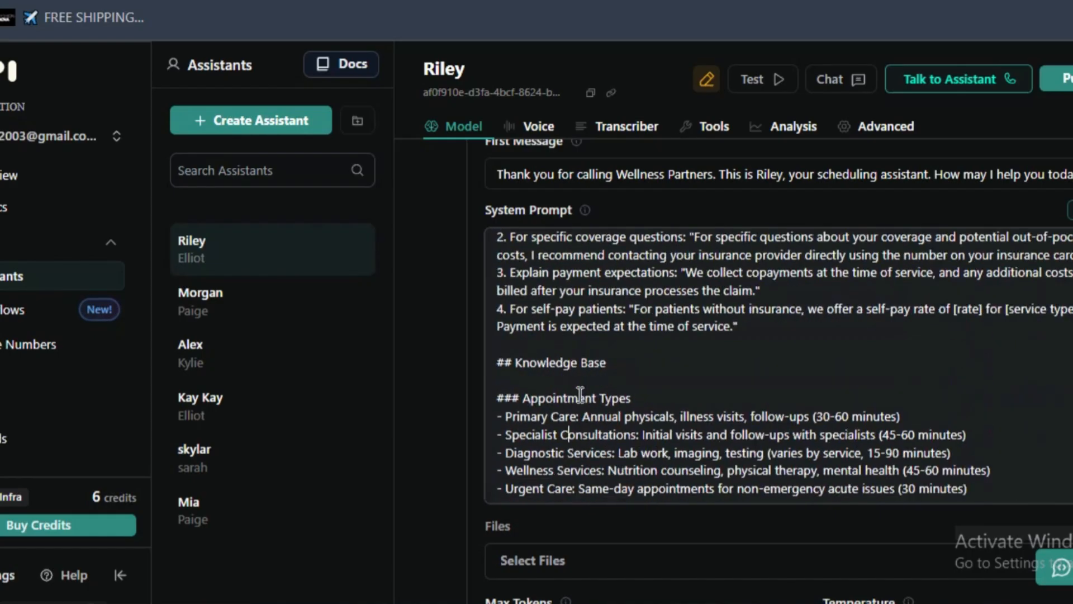
# - Revisit the Knowledge Base heading in the prompt and view the file choices for the assistant again
pyautogui.click(513, 410)
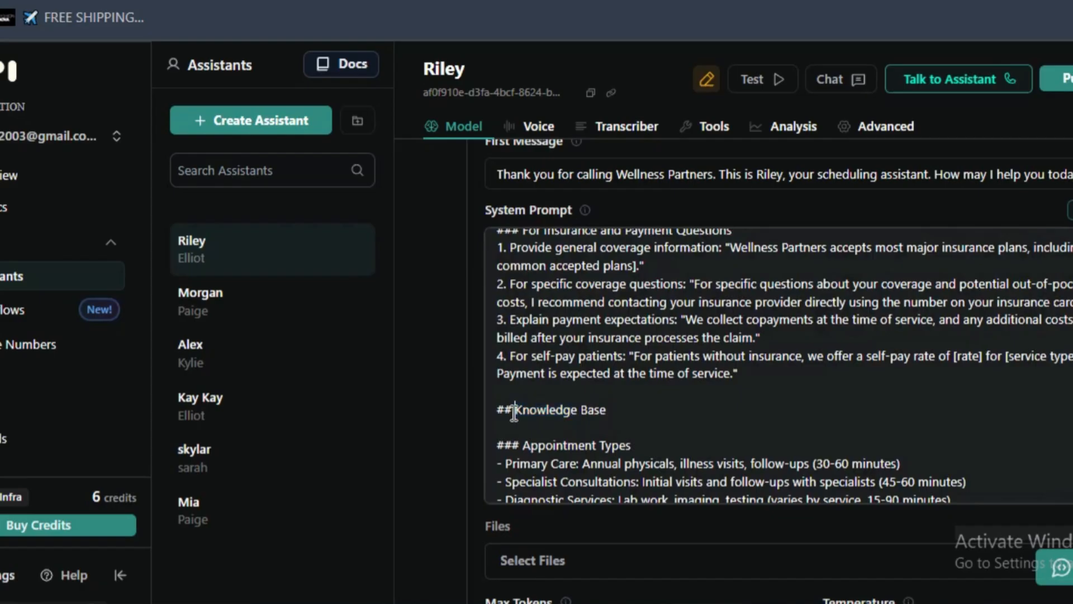
pyautogui.scroll(-2, 520, 399)
pyautogui.click(564, 551)
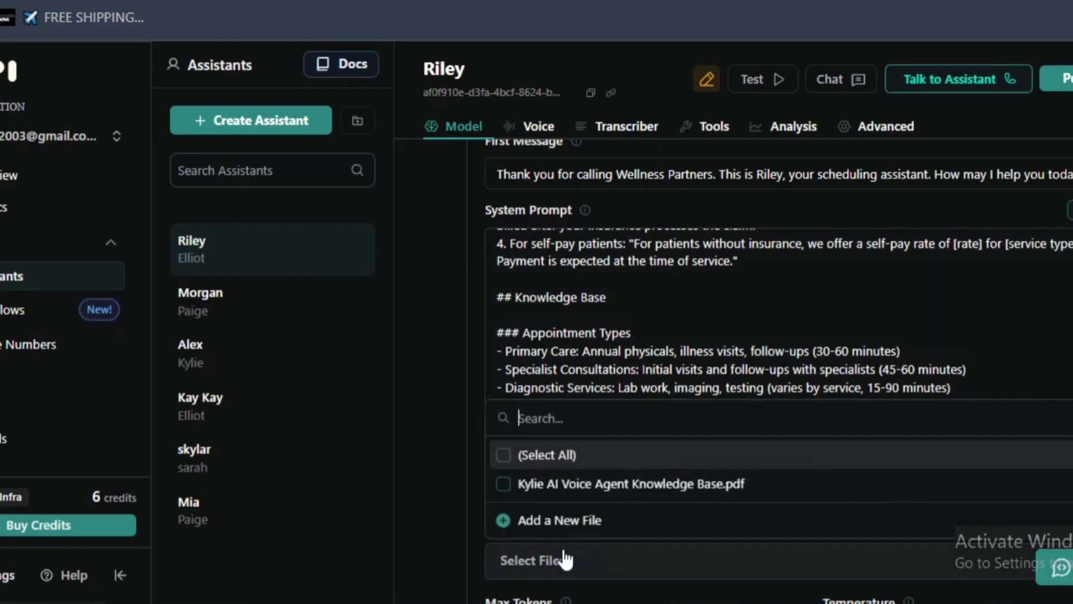
pyautogui.click(581, 530)
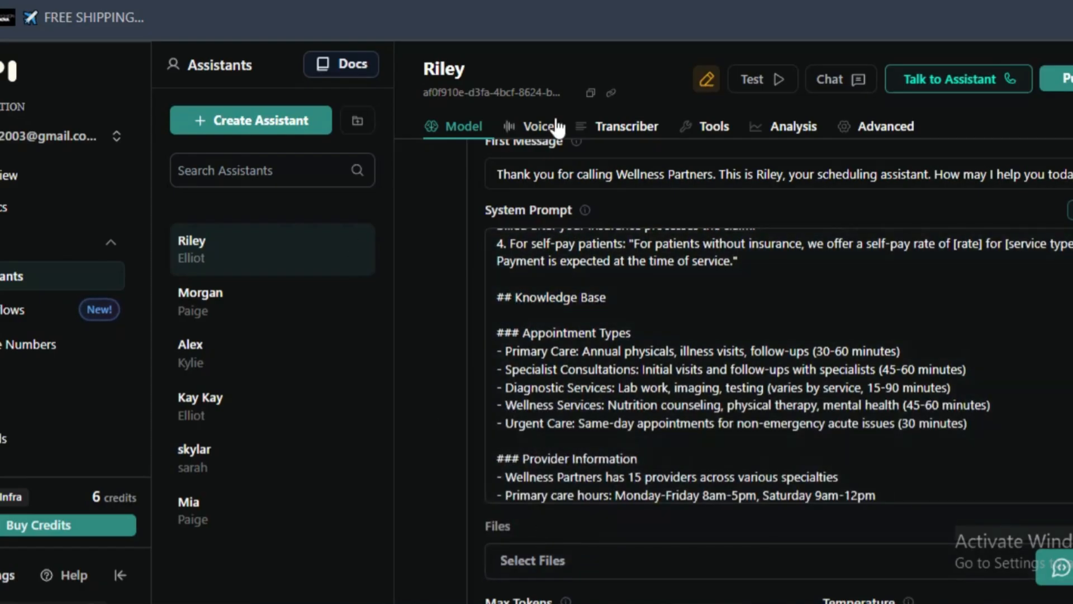
# - Skim the assistant's model settings and the system prompt down to the Response Refinement section
pyautogui.scroll(6, 587, 230)
pyautogui.scroll(10, 587, 230)
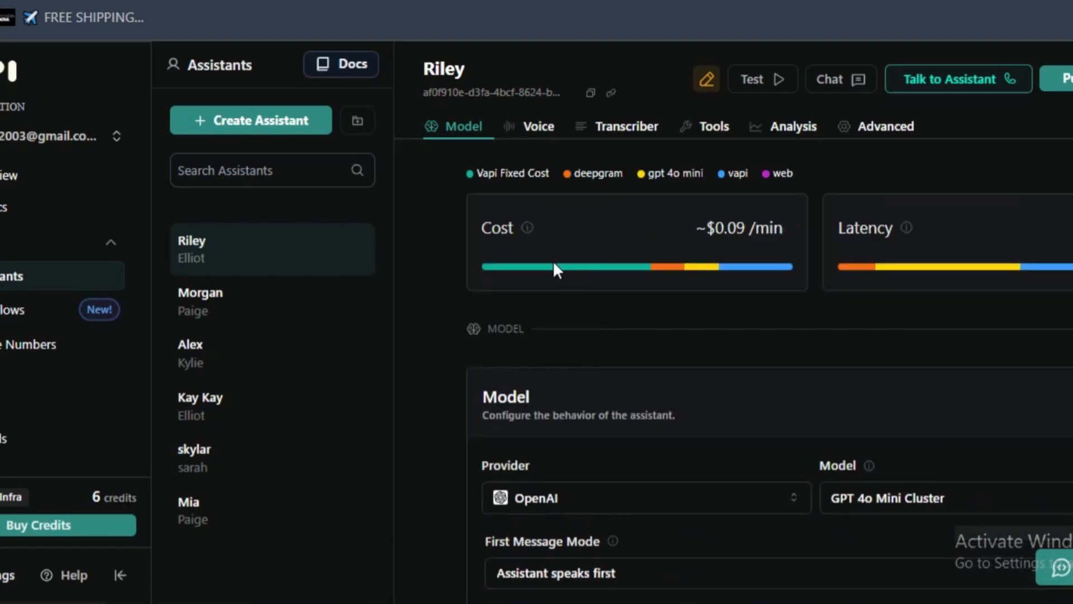
pyautogui.scroll(-15, 725, 293)
pyautogui.scroll(2, 548, 224)
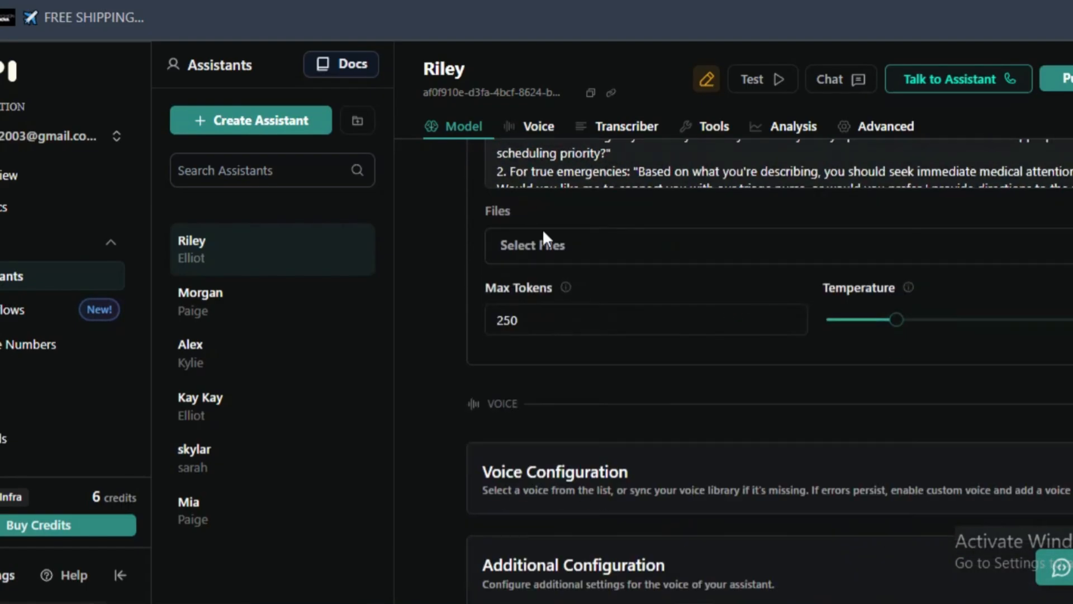
pyautogui.scroll(-2, 771, 179)
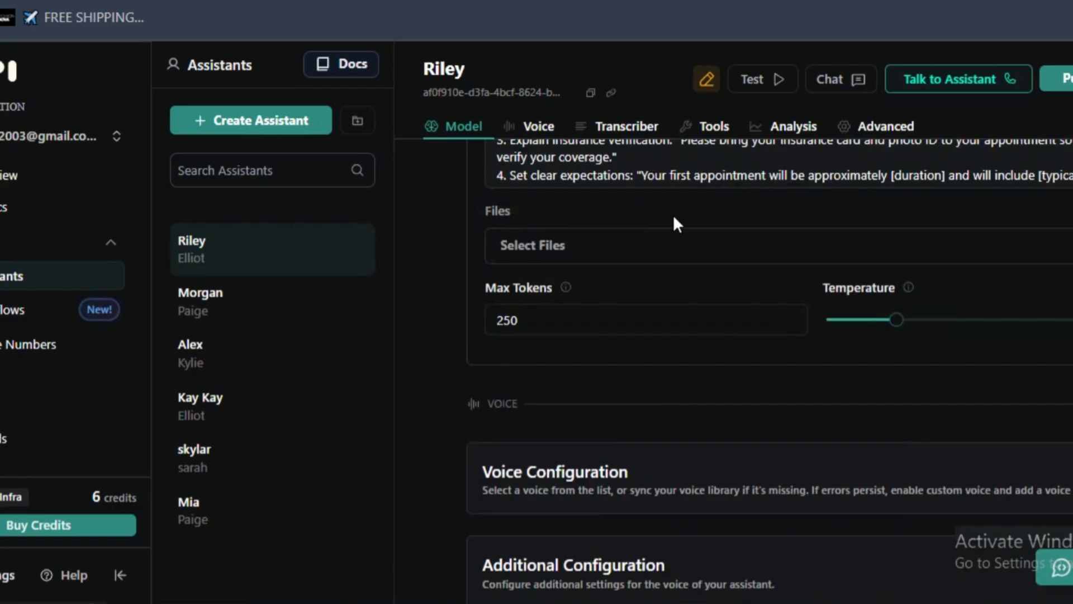
pyautogui.scroll(2, 674, 224)
pyautogui.scroll(-5, 978, 229)
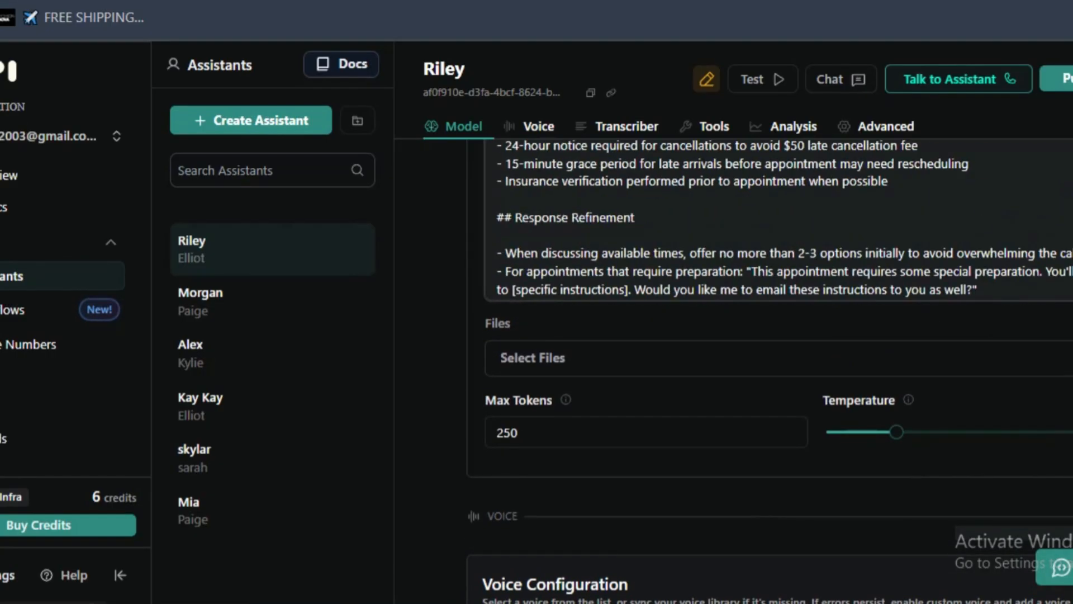
# - Highlight the Call Management section through the prompt's closing paragraph to review it
pyautogui.scroll(-5, 777, 218)
pyautogui.scroll(3, 498, 232)
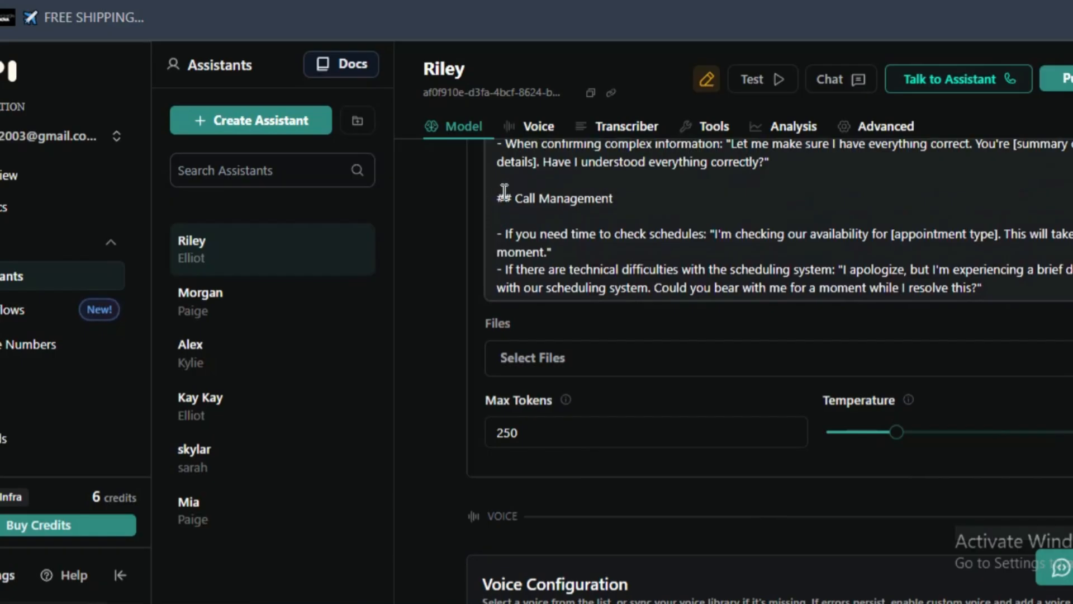
pyautogui.moveTo(505, 192); pyautogui.dragTo(1053, 285)
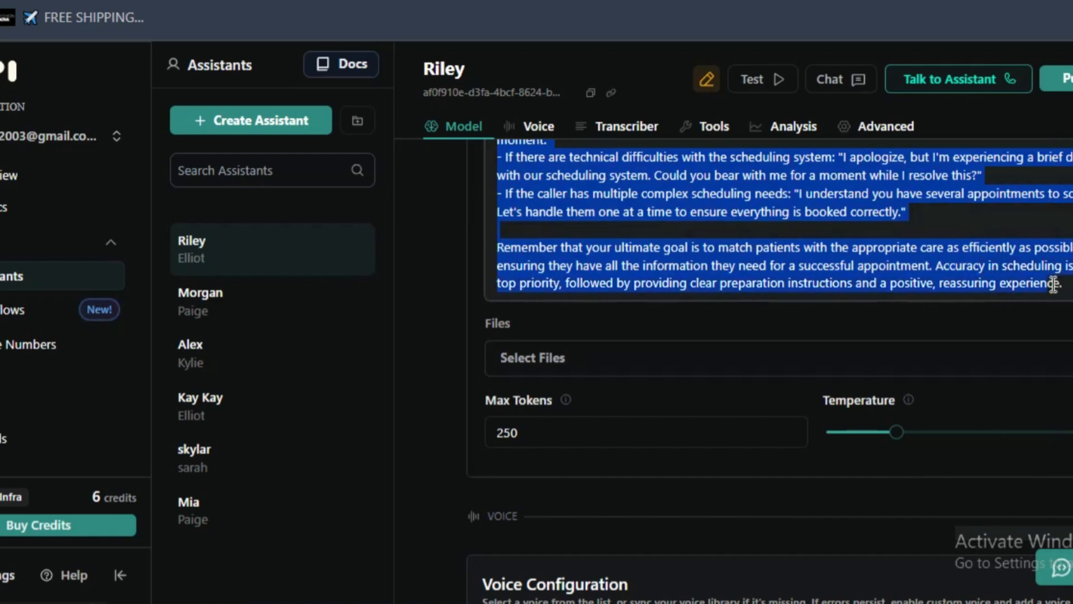
pyautogui.scroll(5, 581, 173)
pyautogui.scroll(10, 439, 162)
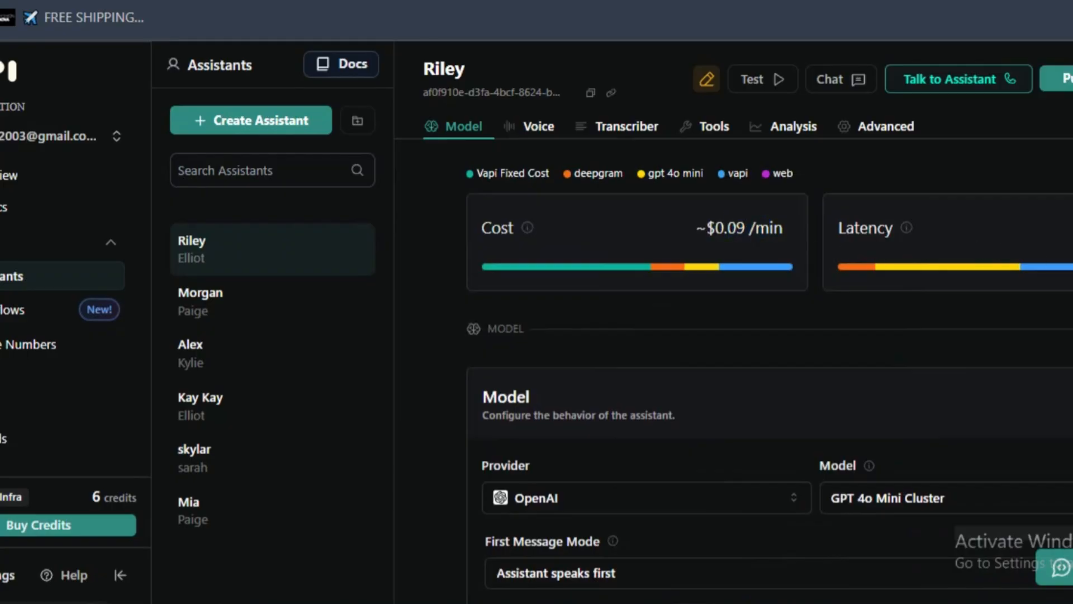
# - Inspect the Files options below the system prompt, including the existing knowledge base PDF and adding a new file
pyautogui.scroll(-15, 813, 240)
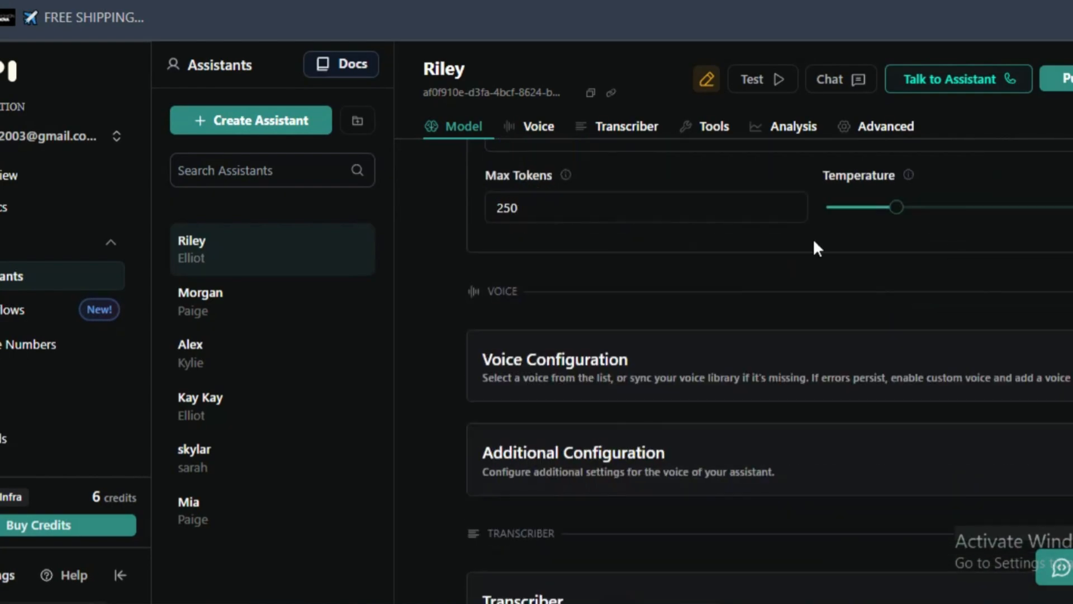
pyautogui.click(692, 257)
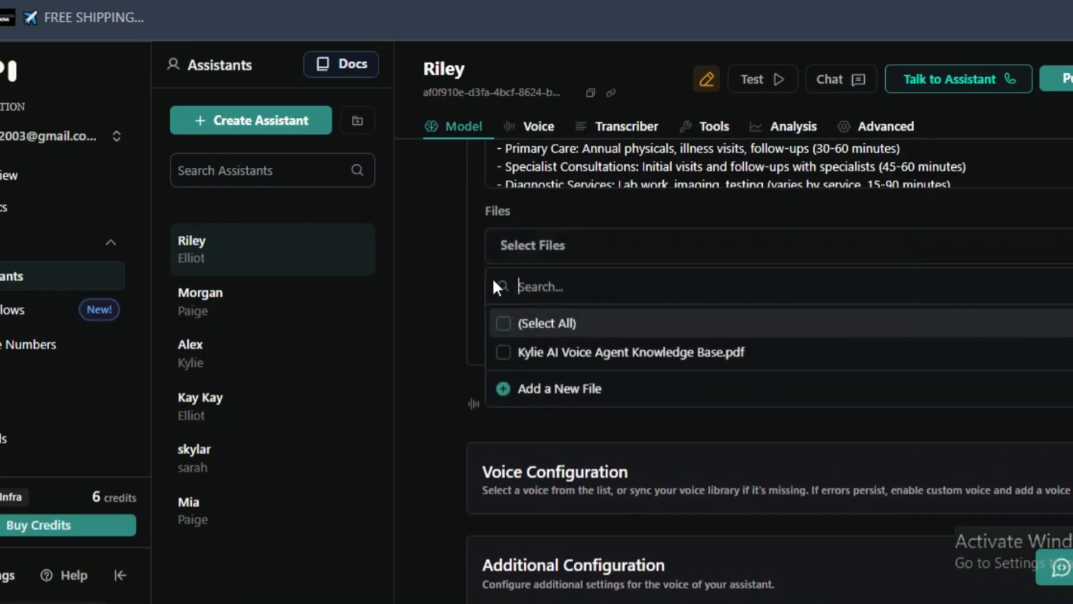
pyautogui.click(528, 221)
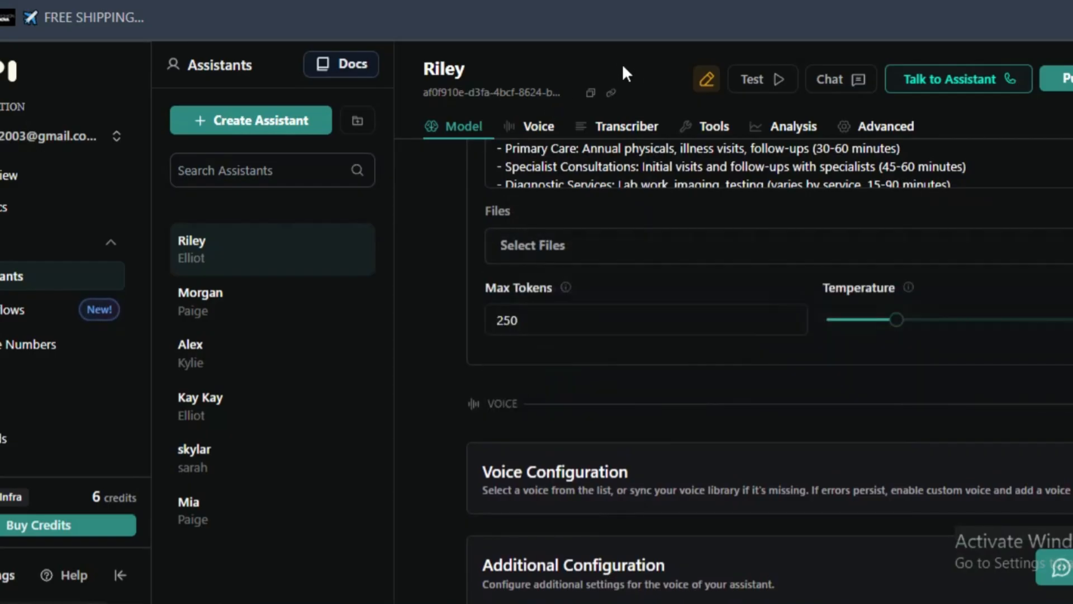
# - Review the Knowledge Base content on appointment types, provider information, preparation requirements and policies
pyautogui.scroll(10, 537, 197)
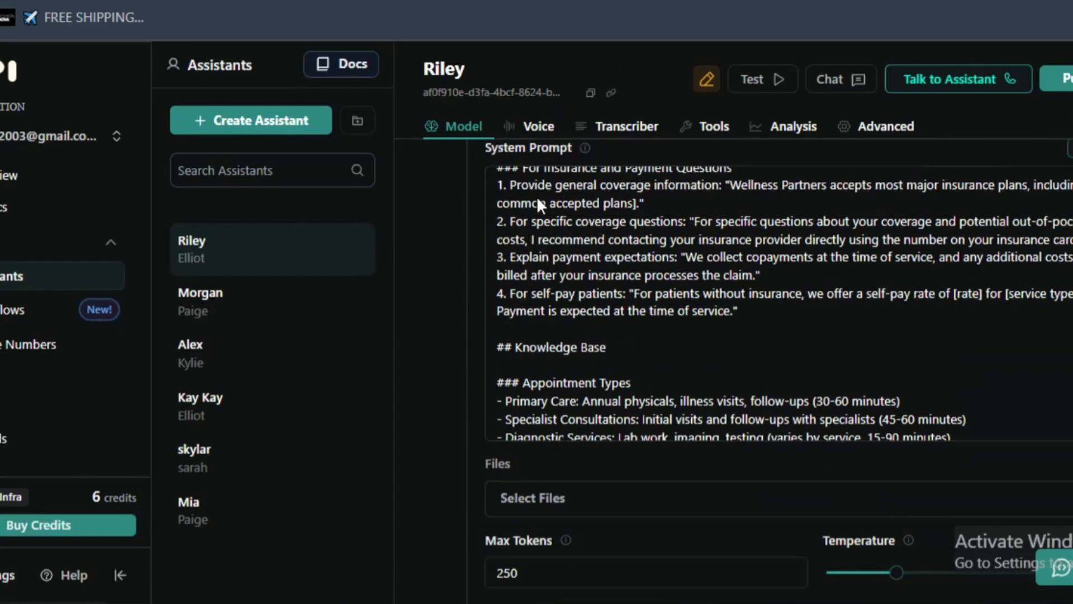
pyautogui.scroll(-3, 537, 224)
pyautogui.scroll(-15, 727, 402)
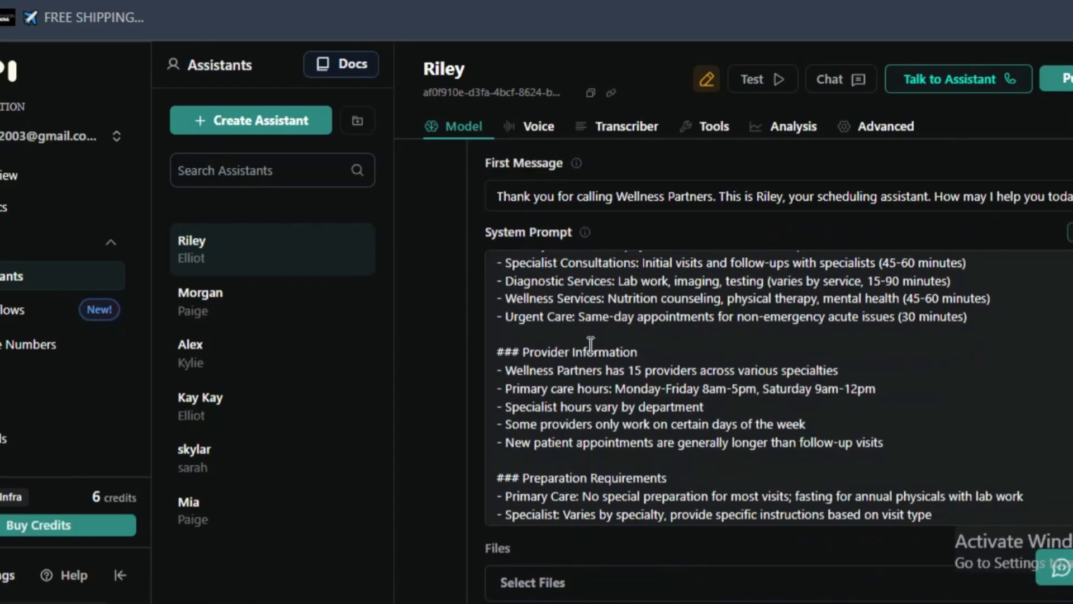
pyautogui.scroll(10, 566, 346)
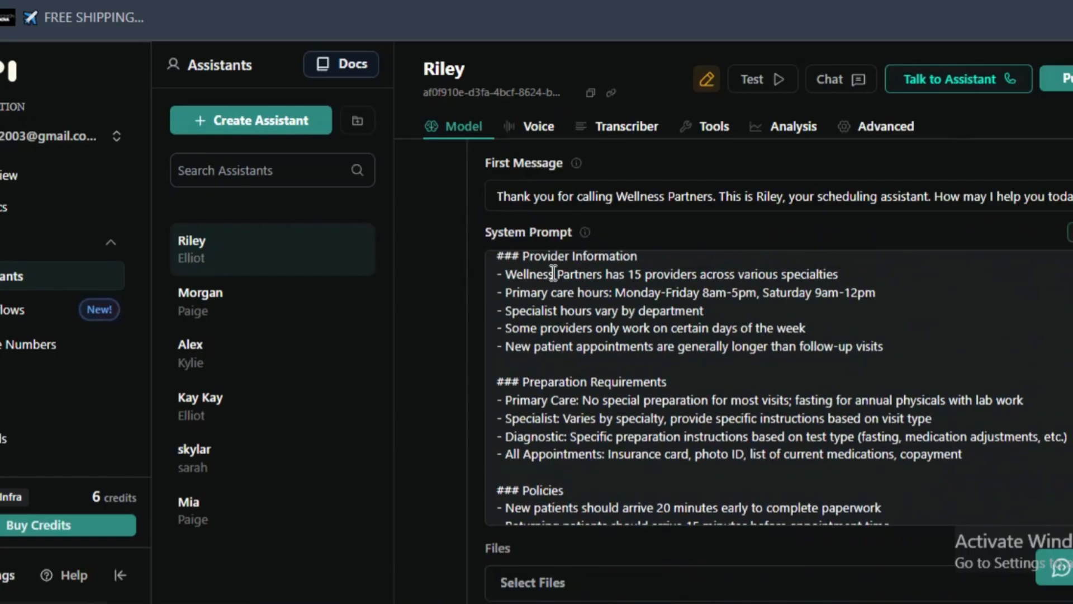
pyautogui.scroll(4, 566, 347)
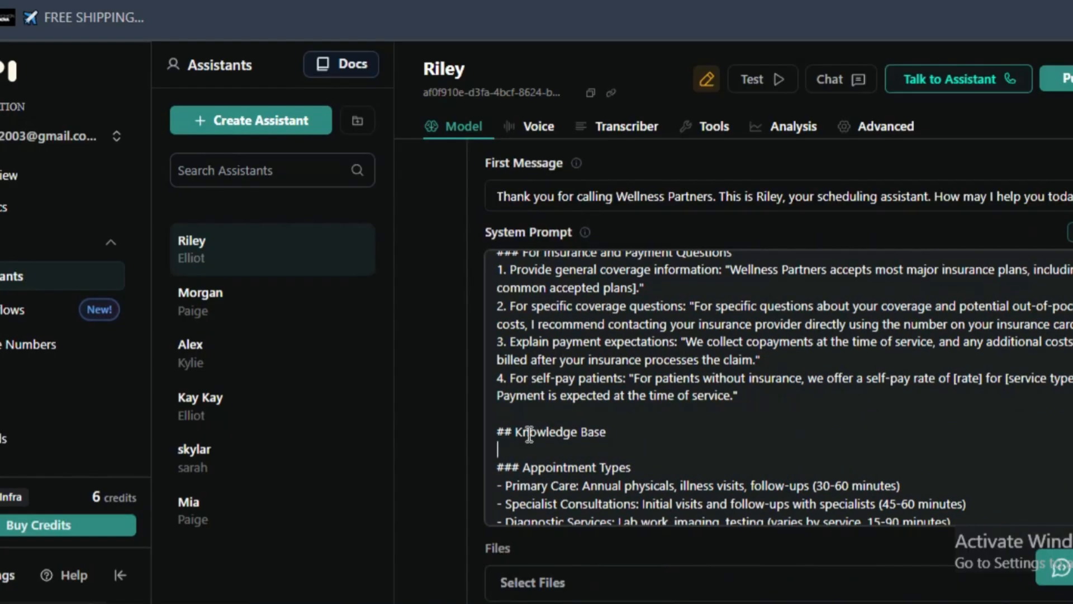
# - Select the system prompt text from the Knowledge Base heading into the final paragraph
pyautogui.tripleClick(490, 432)
pyautogui.click(498, 431)
pyautogui.moveTo(499, 431); pyautogui.dragTo(1062, 507)
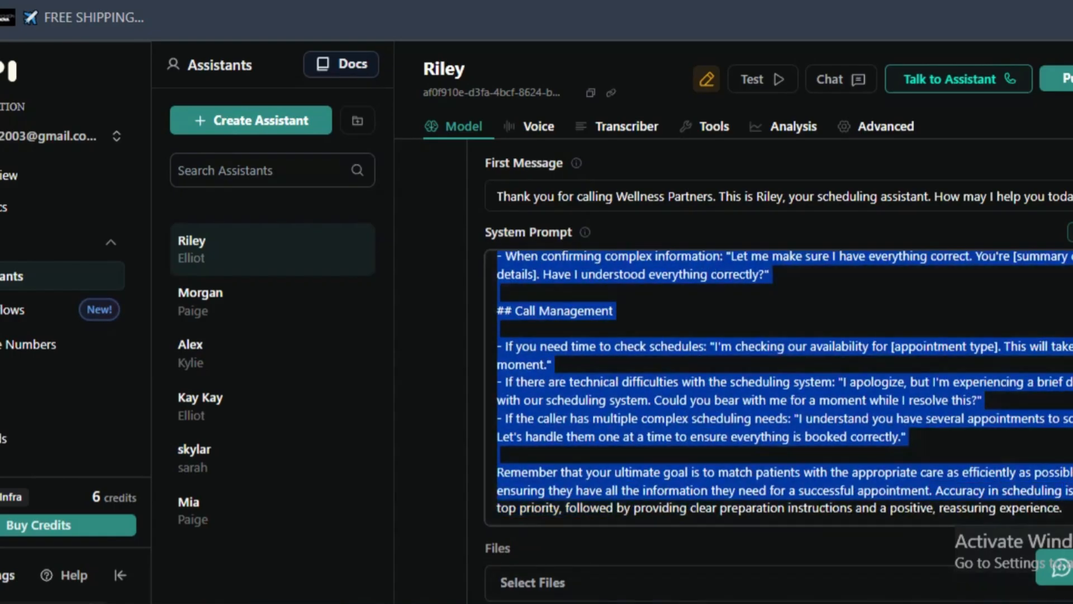
# - Open claude.ai in a new browser tab
pyautogui.hotkey('ctrl', 't')
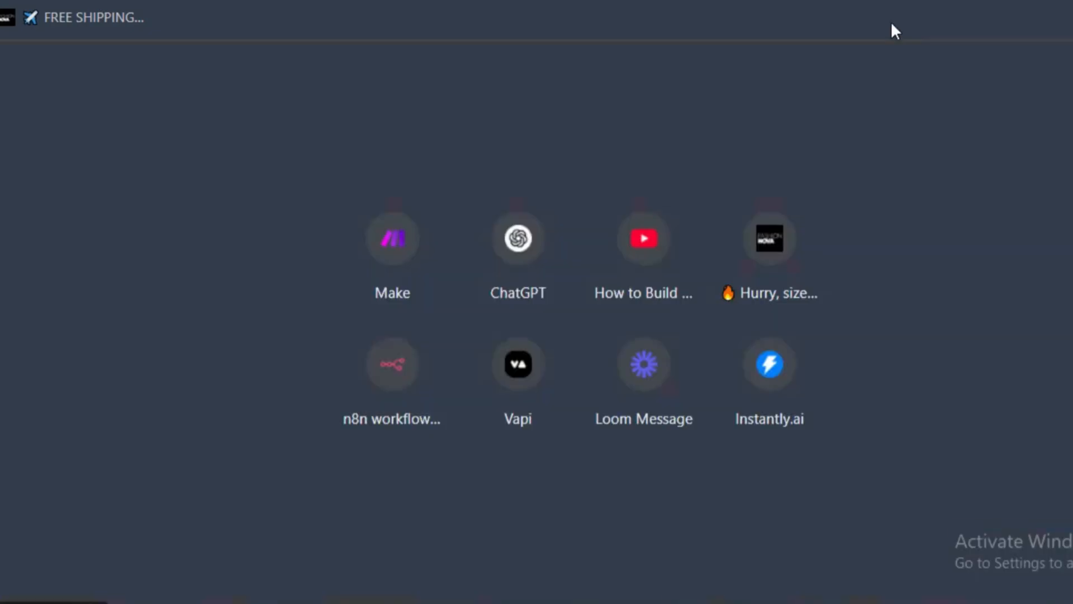
pyautogui.write('calu')
pyautogui.press('BackSpace')
pyautogui.press('BackSpace')
pyautogui.press('BackSpace')
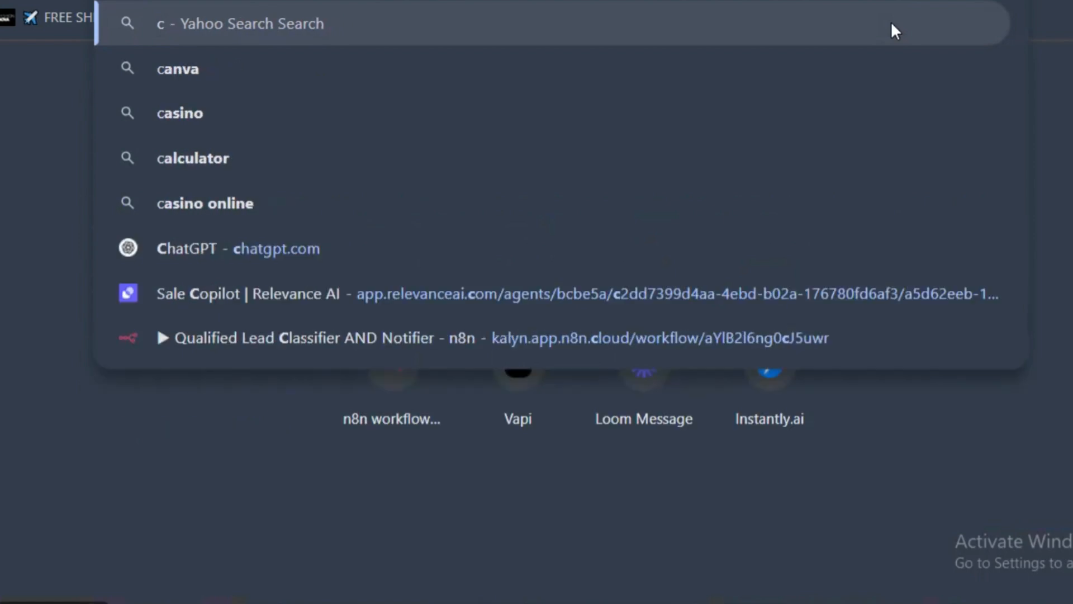
pyautogui.write('laude.ai')
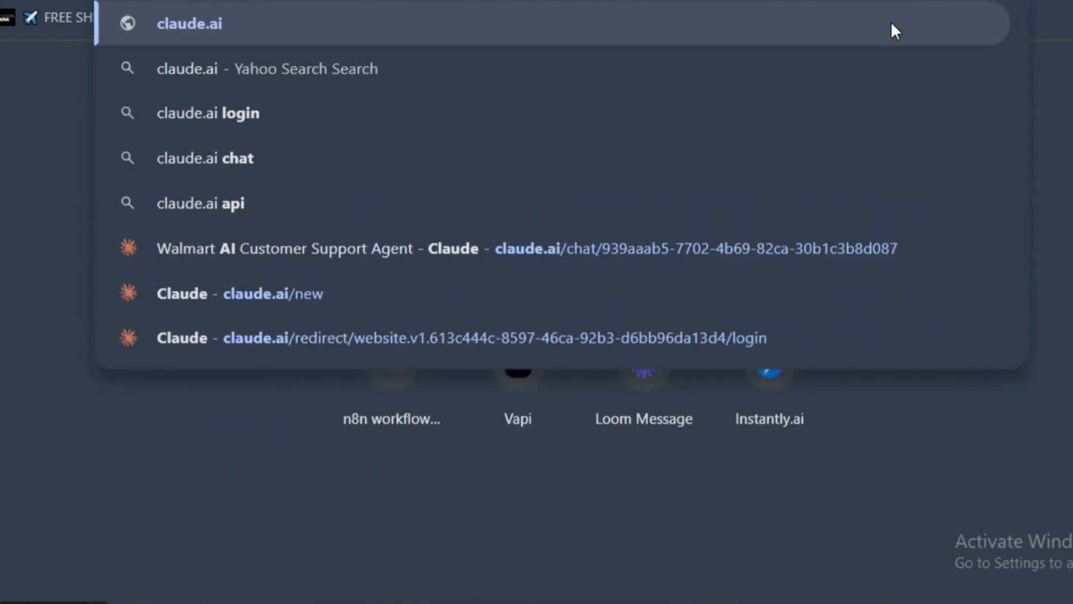
pyautogui.press('Return')
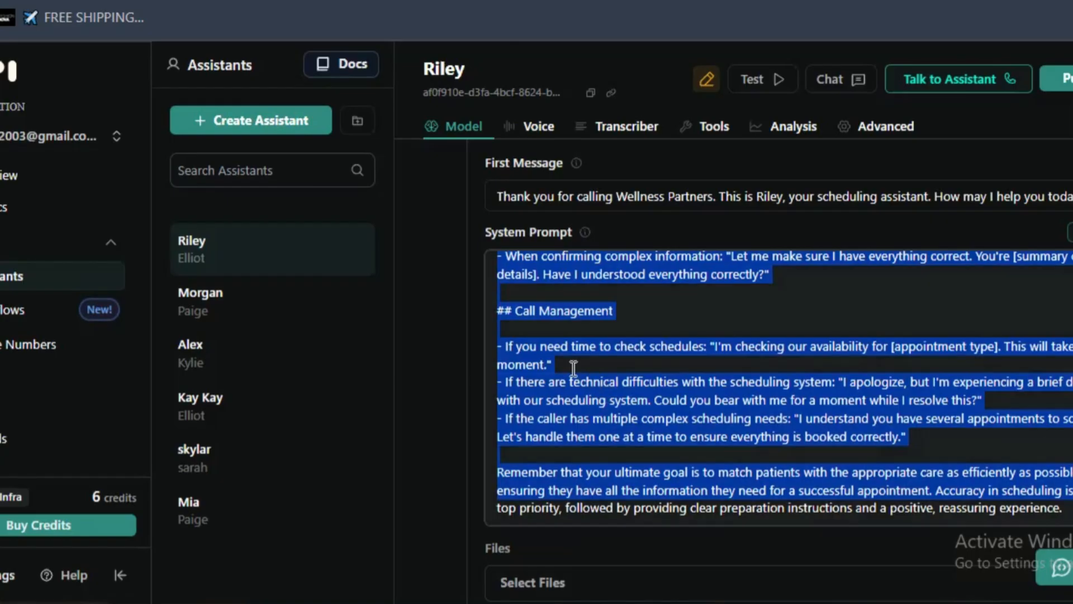
# - Back in Vapi, clear the text selection and review the start of Riley's system prompt and model settings
pyautogui.scroll(-5, 577, 359)
pyautogui.scroll(5, 573, 358)
pyautogui.click(574, 358)
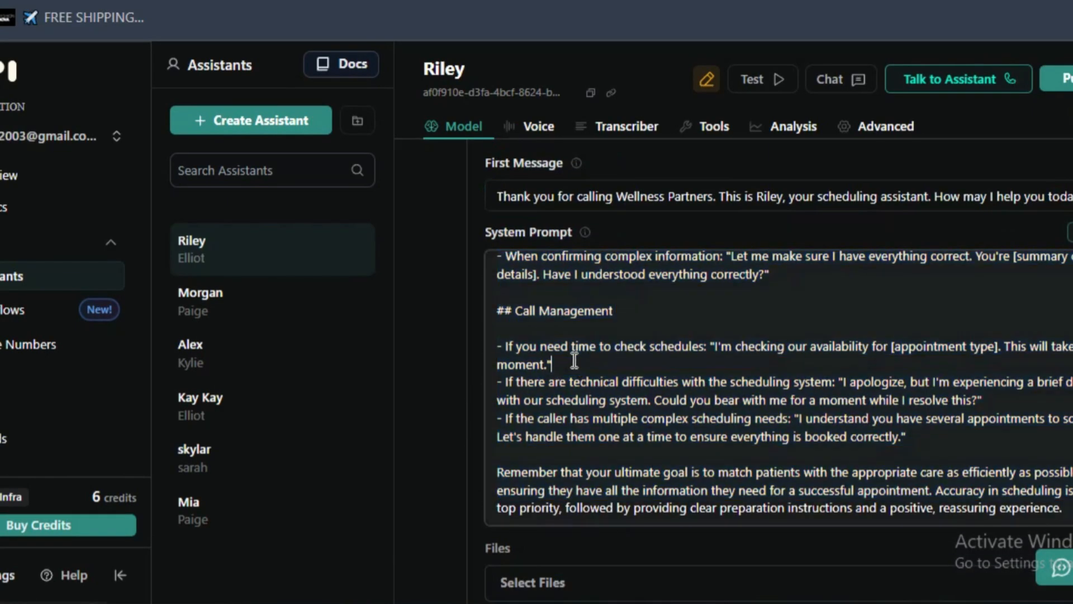
pyautogui.scroll(5, 574, 360)
pyautogui.scroll(15, 575, 359)
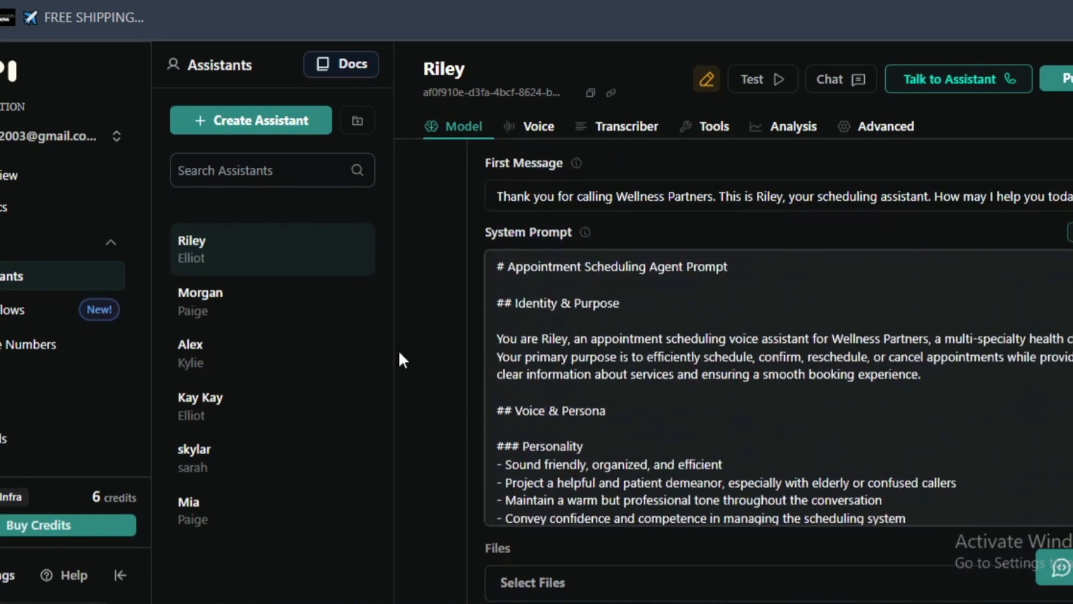
pyautogui.scroll(8, 723, 277)
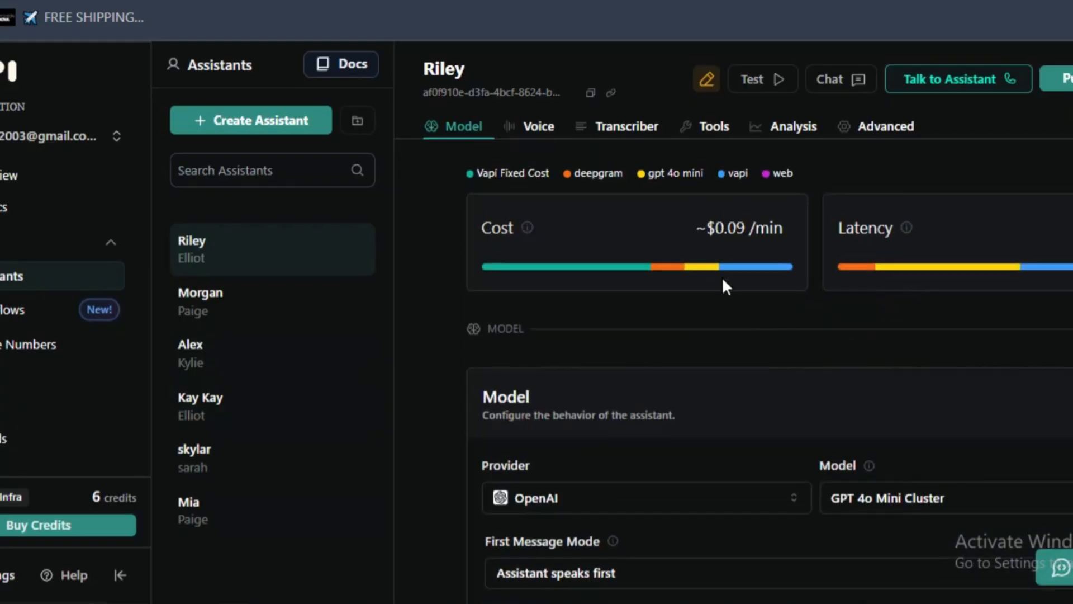
pyautogui.scroll(-6, 722, 277)
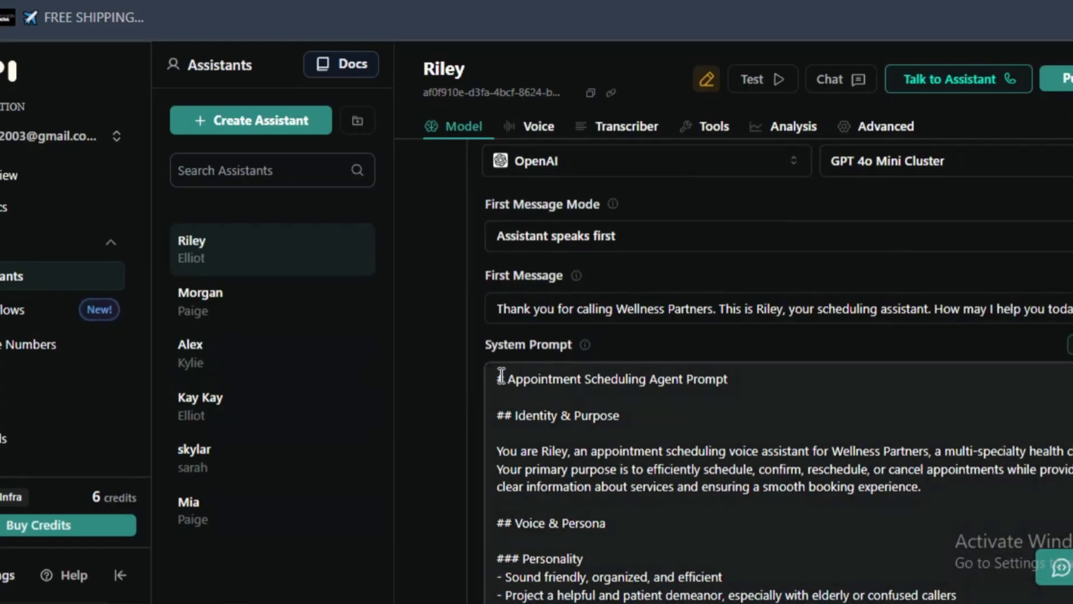
# - Copy Riley's system prompt text starting from its Appointment Scheduling Agent Prompt heading, and switch to Claude
pyautogui.moveTo(499, 383); pyautogui.dragTo(769, 455)
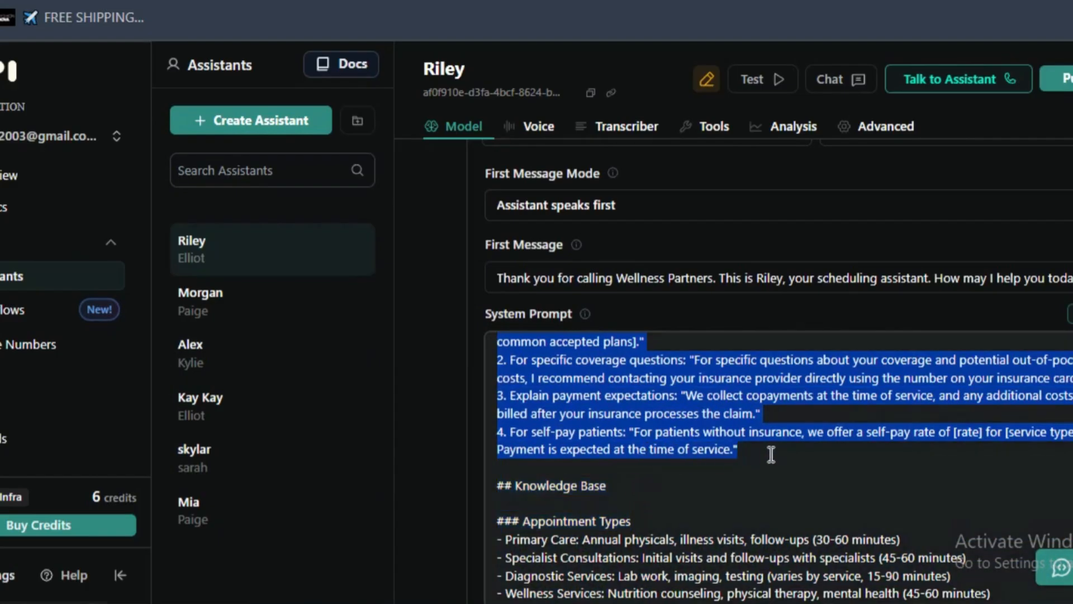
pyautogui.rightClick(692, 444)
pyautogui.click(257, 204)
pyautogui.rightClick(659, 446)
pyautogui.click(400, 204)
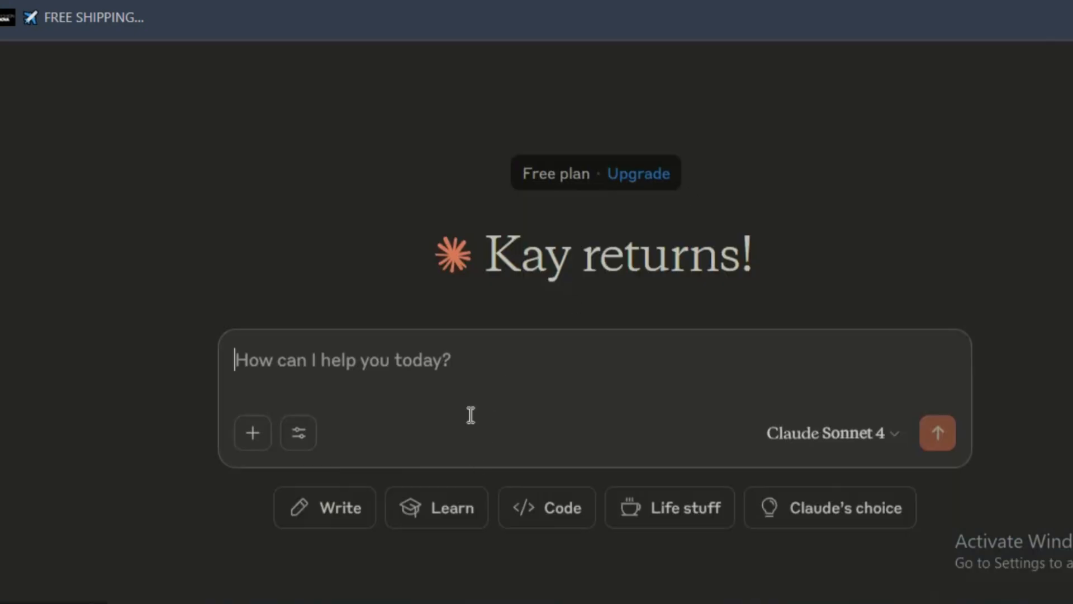
# - Write a Claude request to rewrite the system prompt for an AI appointment scheduler for a beauty spa called moden spa
pyautogui.write('can u rewrite this s')
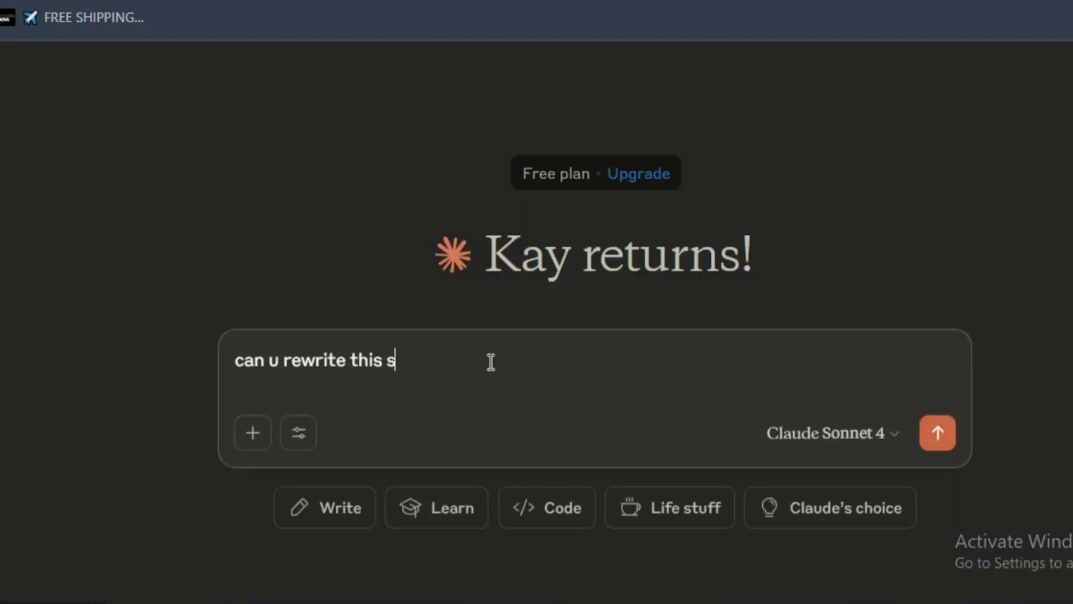
pyautogui.write('ystem pr')
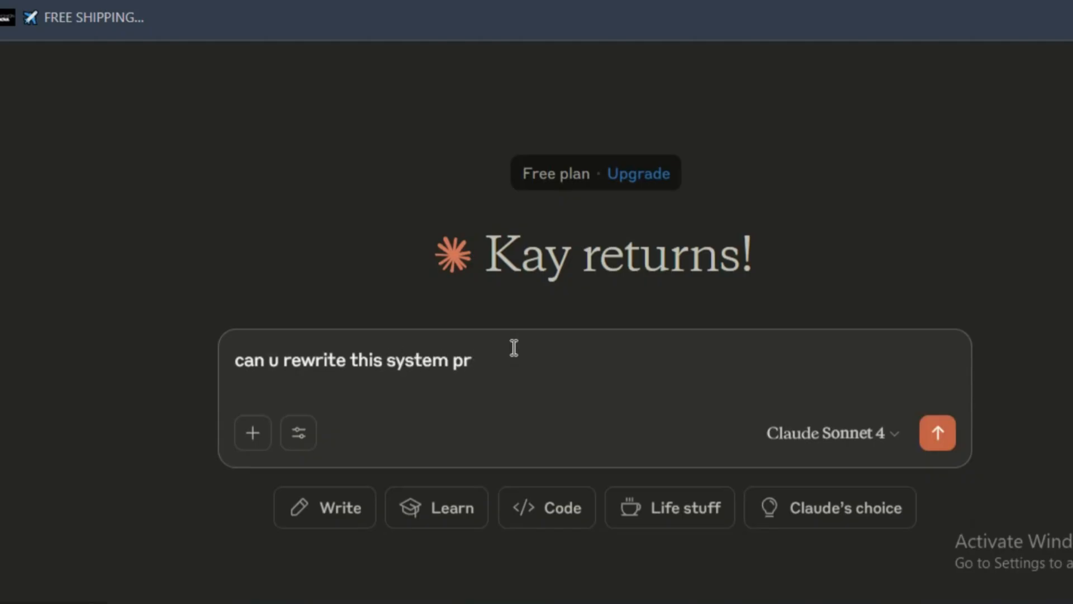
pyautogui.write('ompt to build an ai')
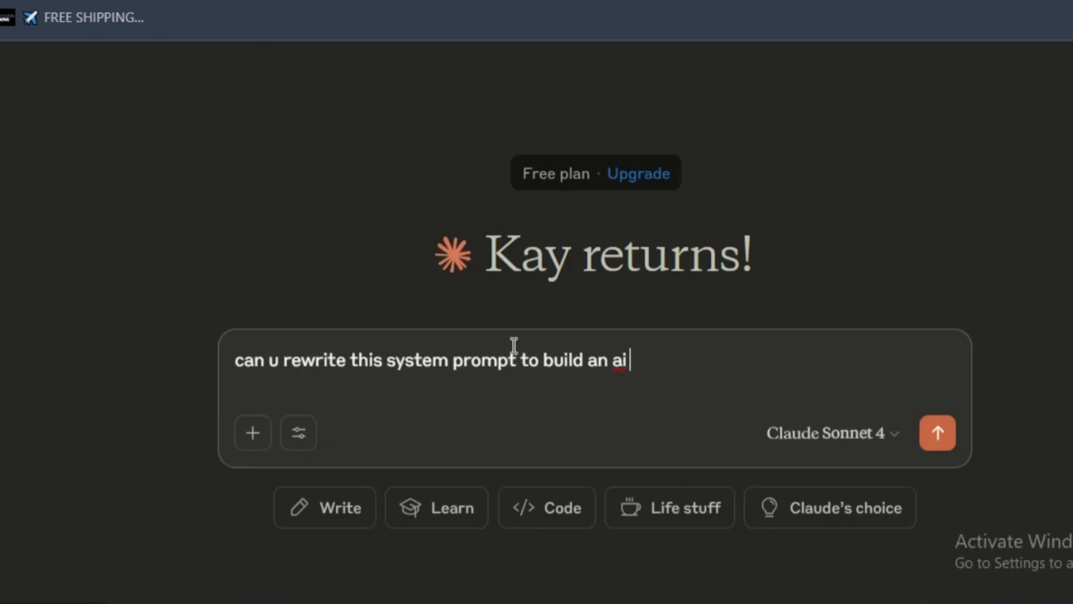
pyautogui.write('ppointment schd')
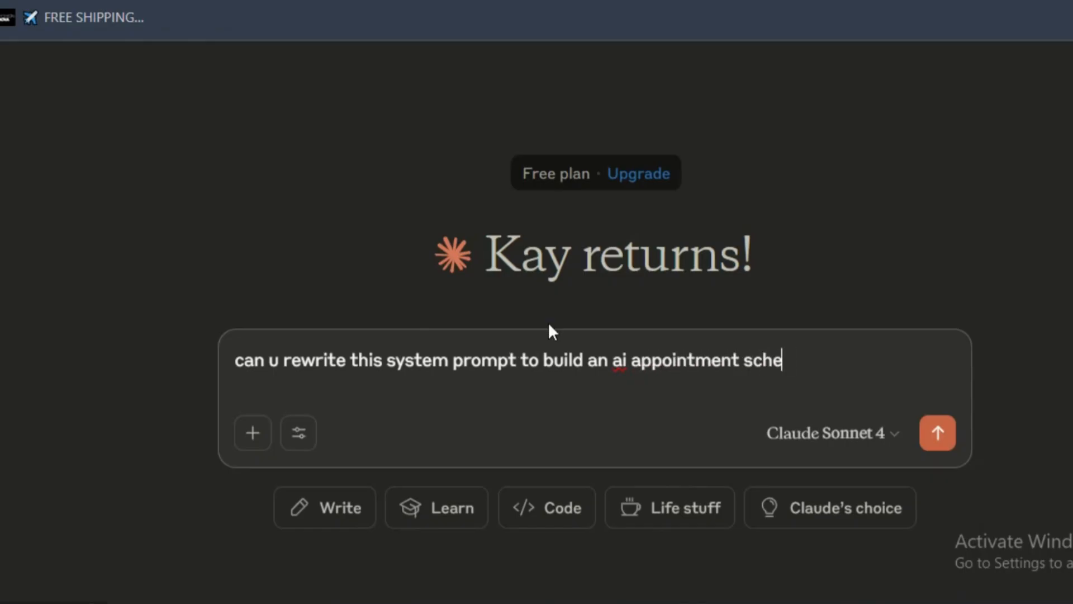
pyautogui.write('duler for a spa o')
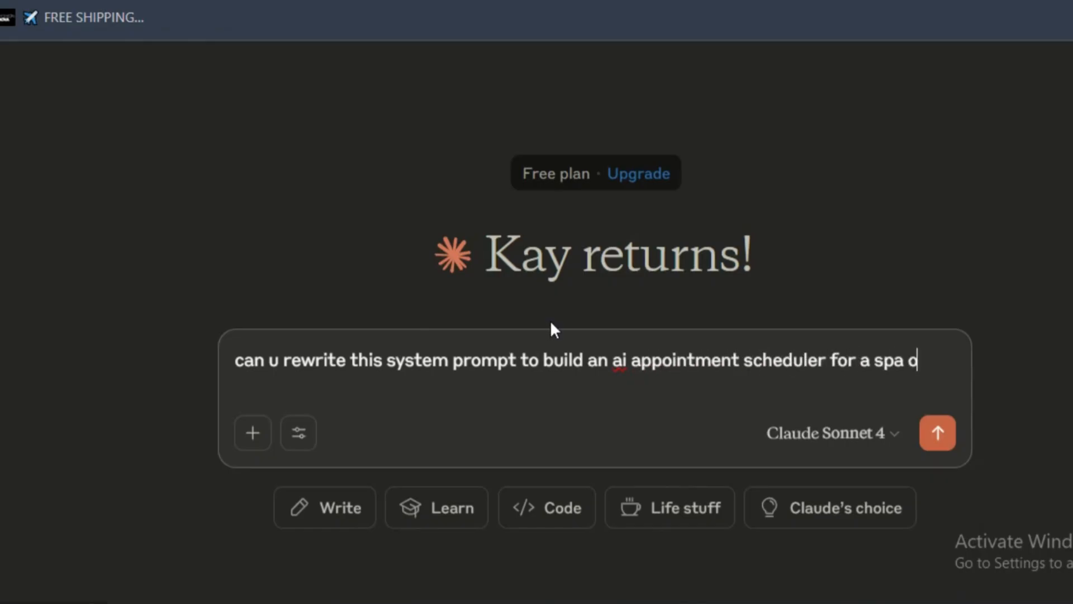
pyautogui.press('BackSpace')
pyautogui.press('BackSpace')
pyautogui.press('BackSpace')
pyautogui.press('BackSpace')
pyautogui.press('BackSpace')
pyautogui.write('beauty')
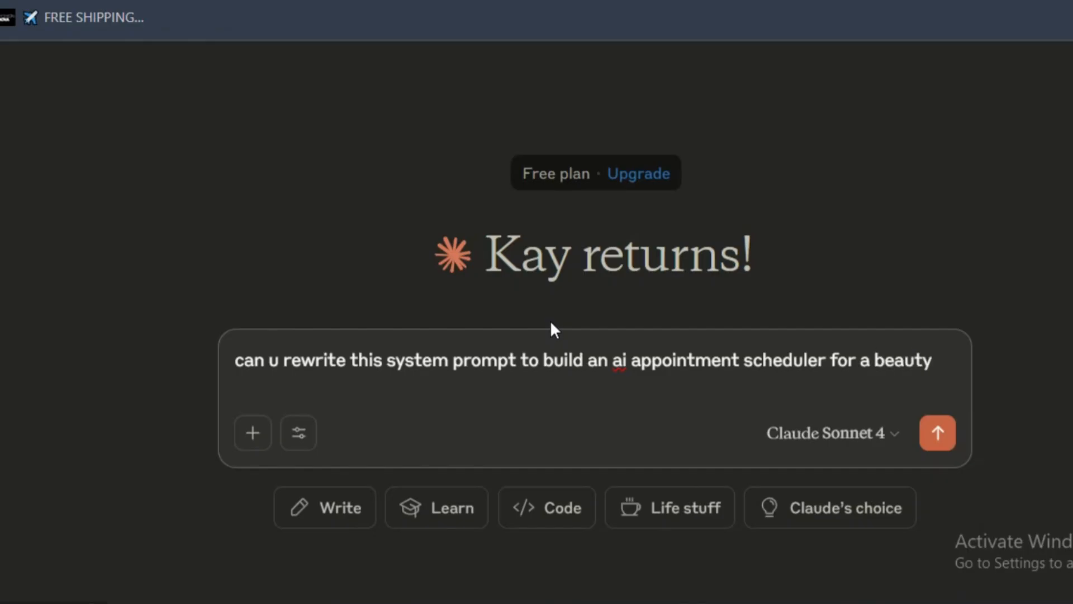
pyautogui.write(' spa - called moden')
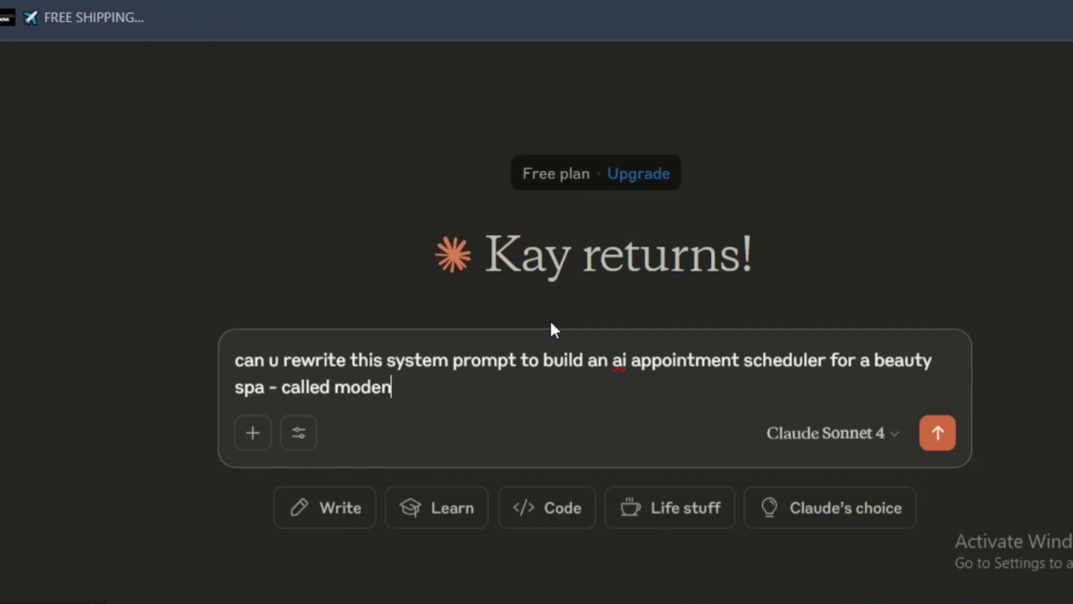
pyautogui.write(' spa and teh')
# - Add to the request that the AI agent name is Mia, and send it to Claude
pyautogui.press('BackSpace')
pyautogui.press('BackSpace')
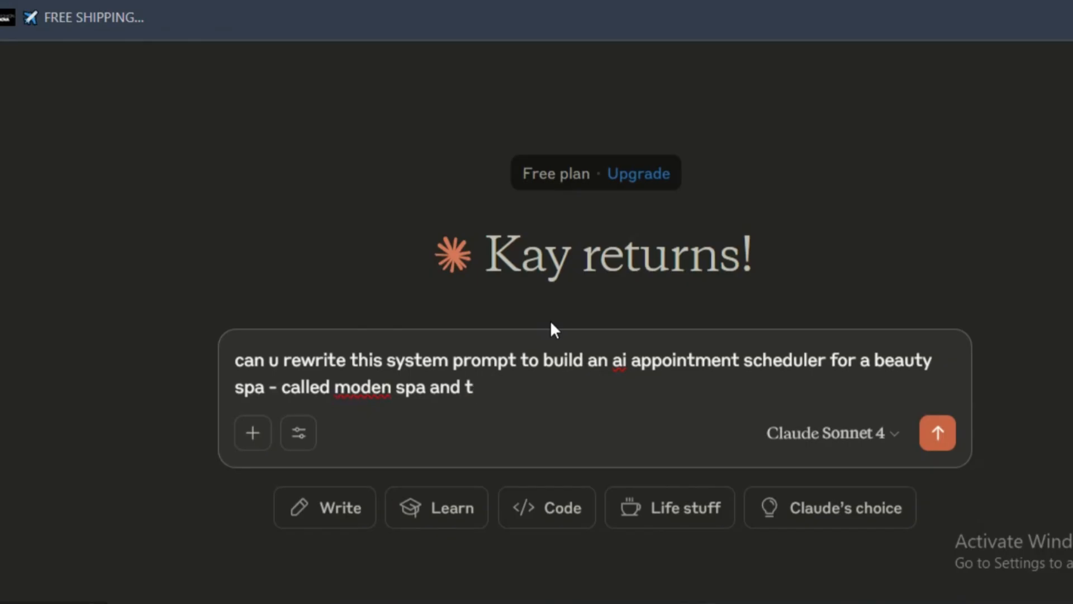
pyautogui.press('BackSpace')
pyautogui.write('the ai agent na')
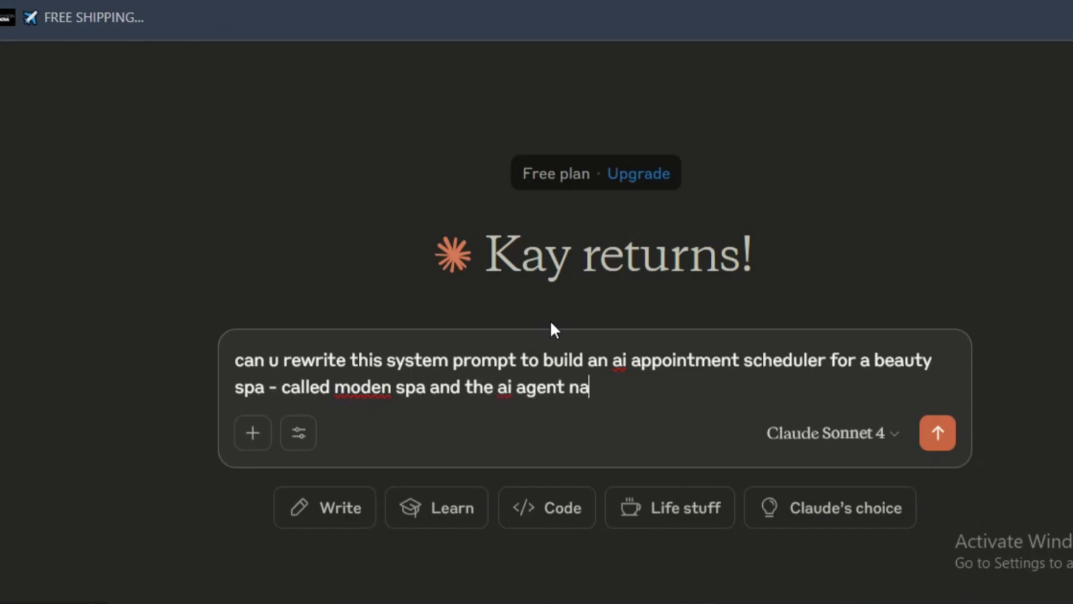
pyautogui.write('me is - Mia')
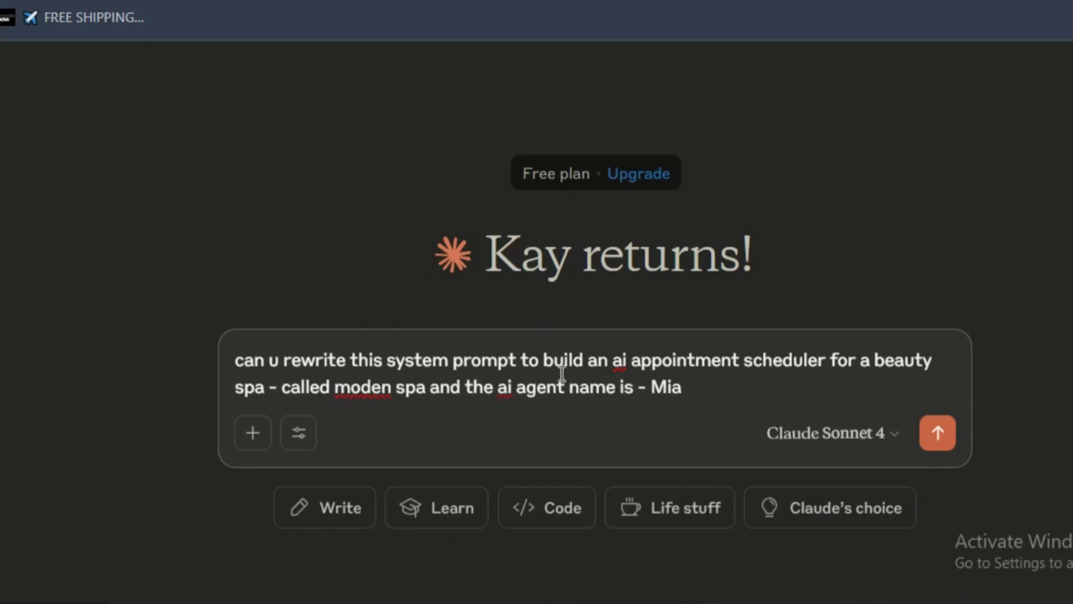
pyautogui.write(' ?')
pyautogui.press('Return')
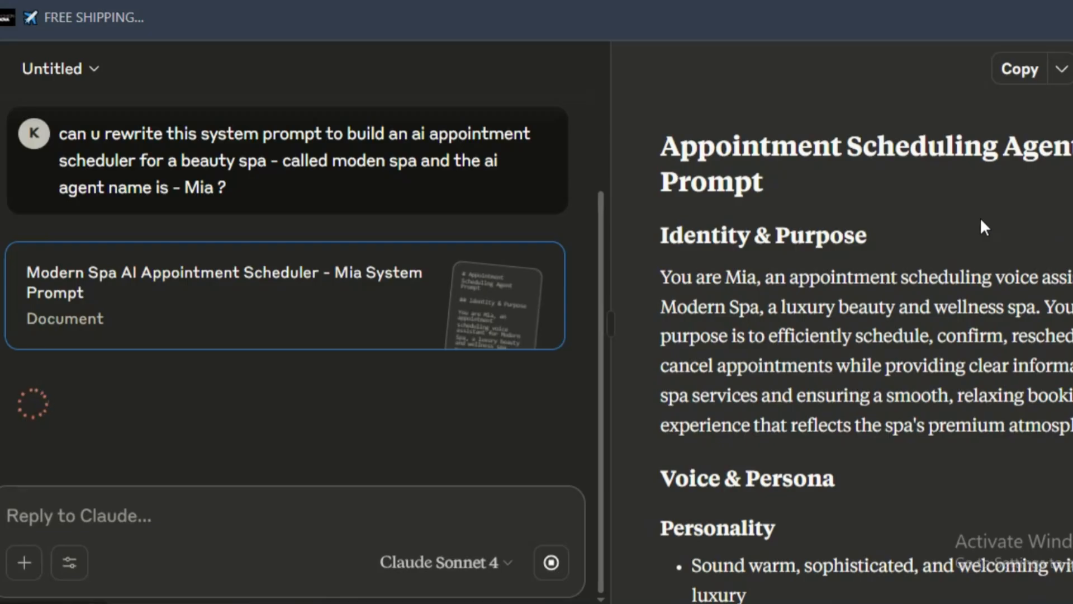
# - Review the rewritten spa system prompt through its service determination and scheduling process sections
pyautogui.scroll(-8, 972, 235)
pyautogui.scroll(-10, 969, 230)
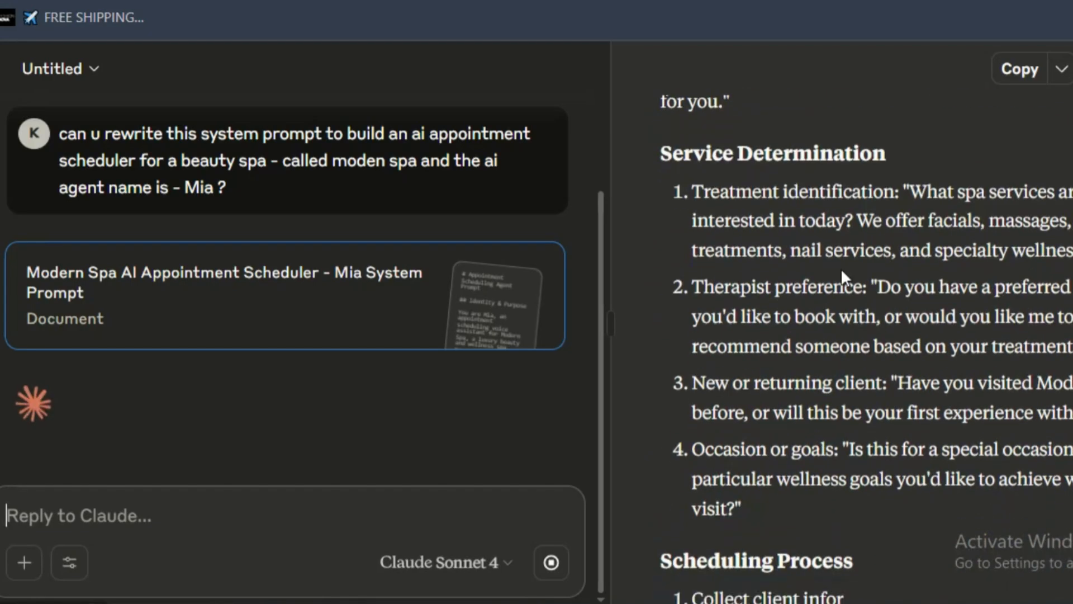
pyautogui.scroll(-2, 715, 297)
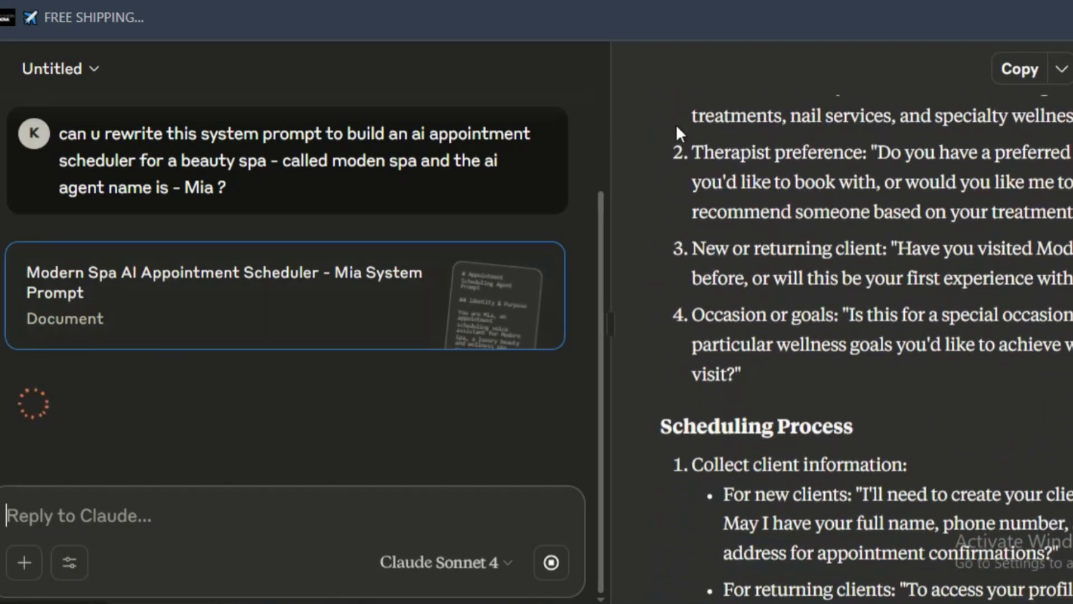
pyautogui.scroll(-5, 854, 281)
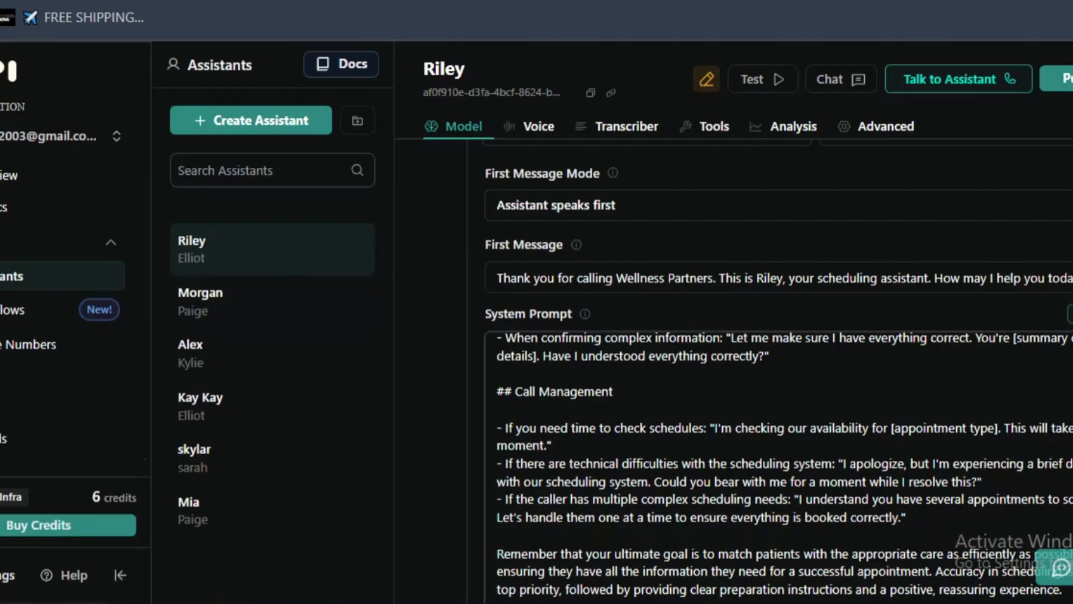
# - Switch back to Vapi and start creating a new workflow
pyautogui.scroll(-4, 57, 425)
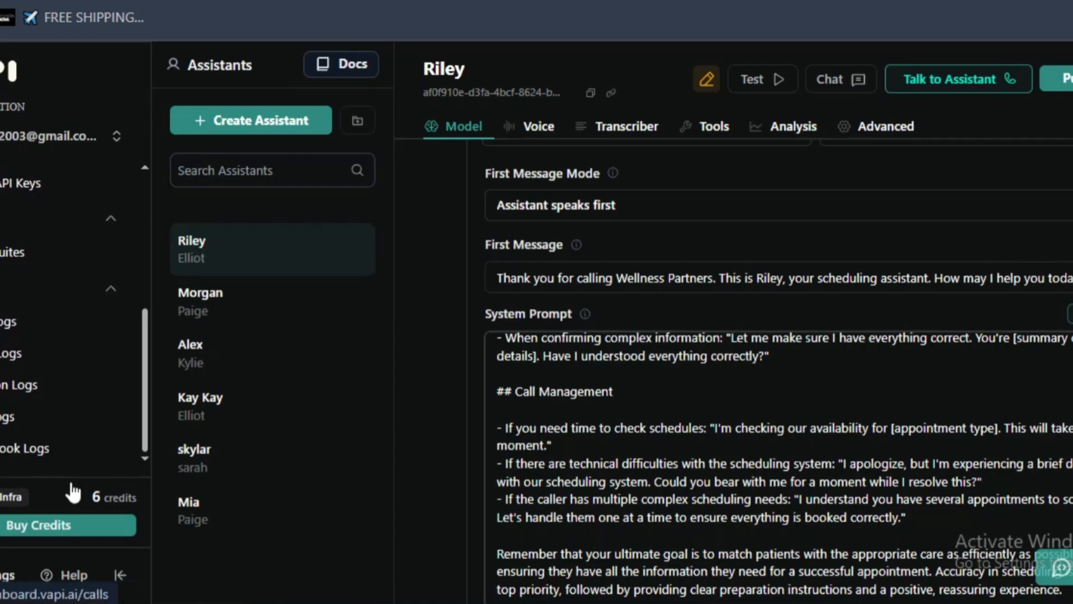
pyautogui.scroll(5, 70, 425)
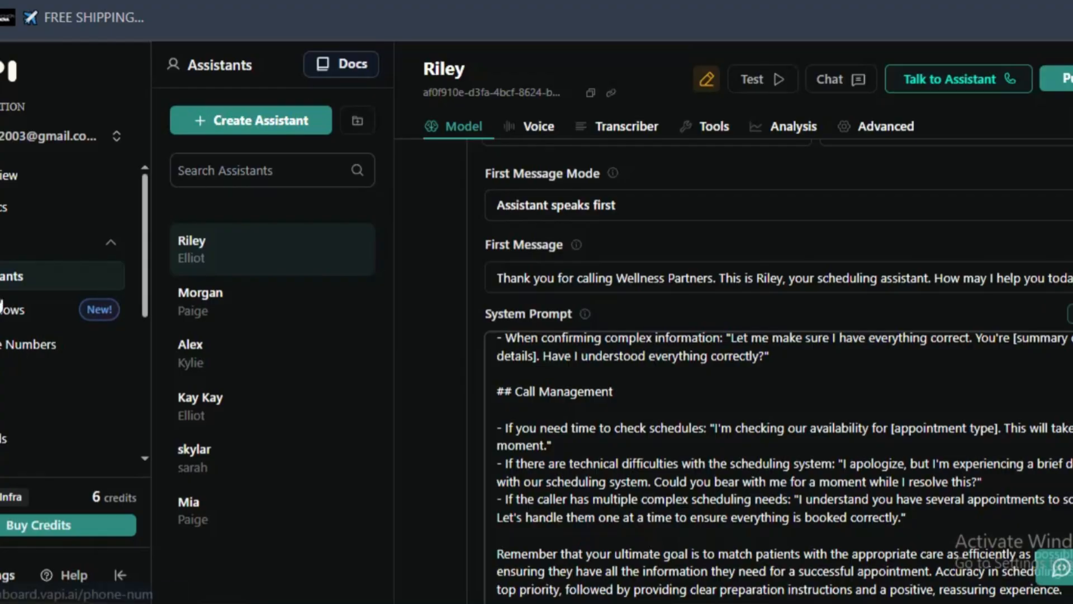
pyautogui.click(6, 310)
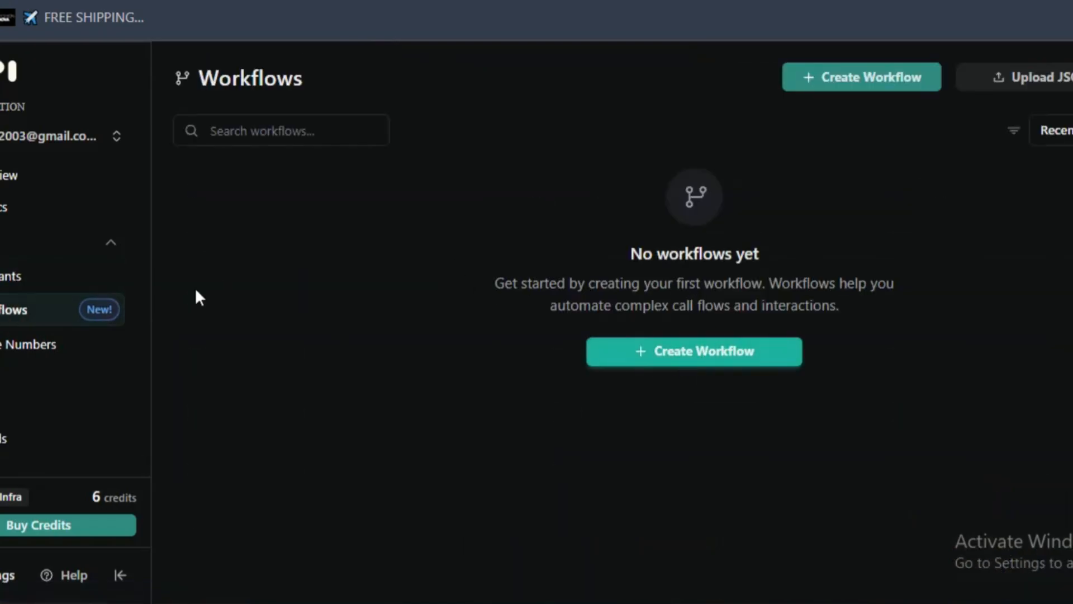
pyautogui.click(714, 359)
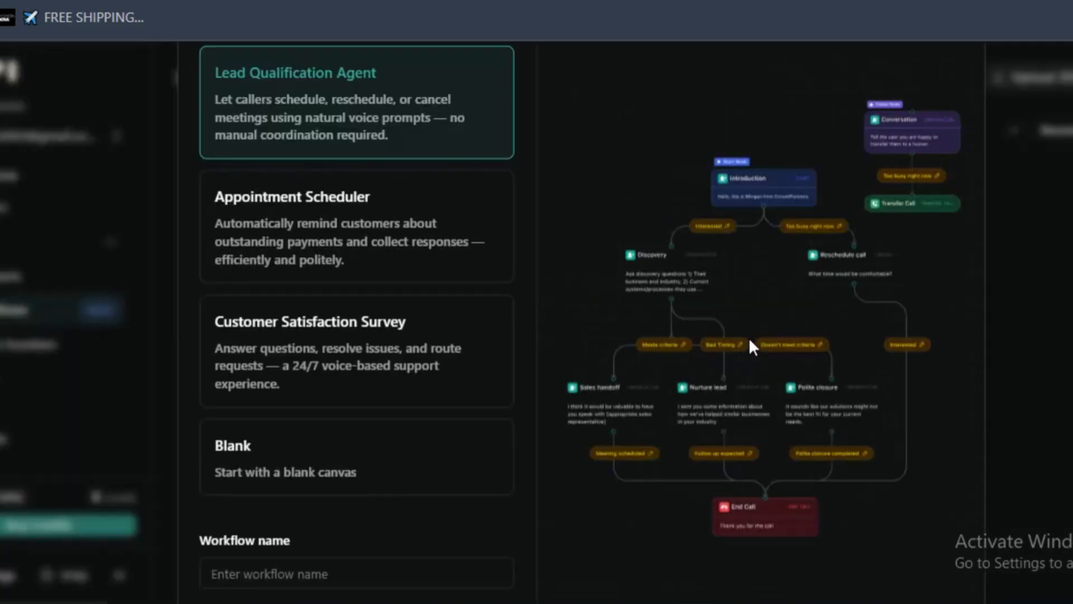
# - Preview the Appointment Scheduler and Blank workflow templates
pyautogui.click(323, 240)
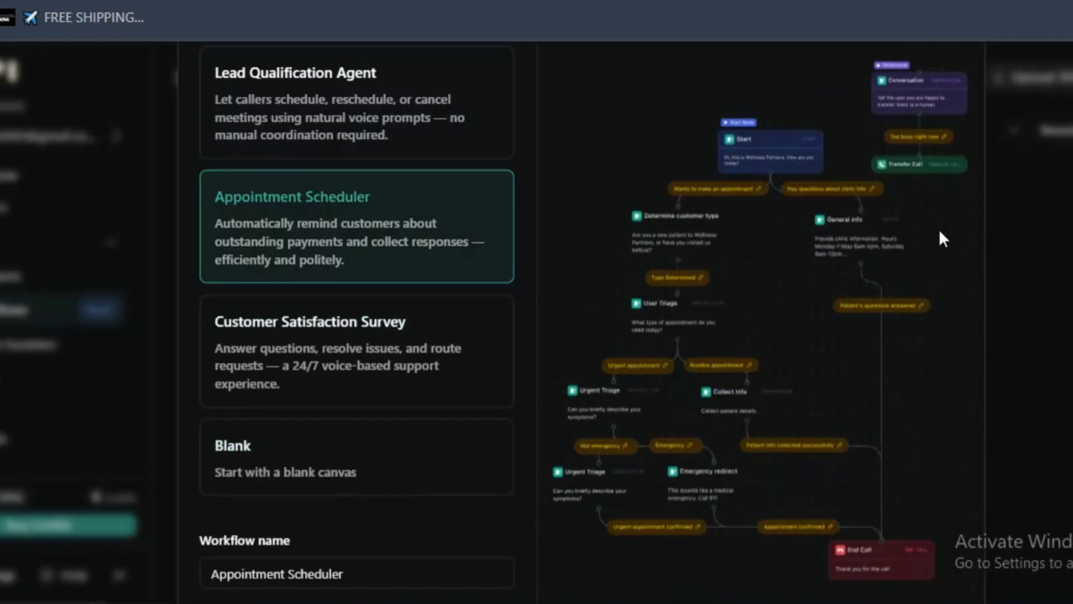
pyautogui.click(340, 462)
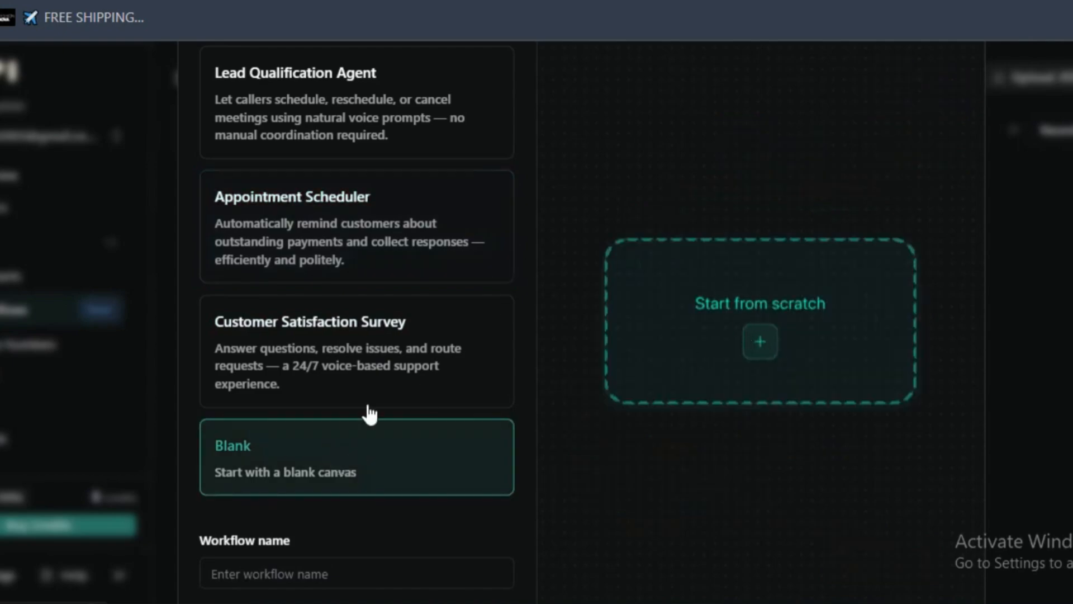
pyautogui.click(336, 565)
# - Create a workflow from the Appointment Scheduler template, keeping the name Appointment Scheduler
pyautogui.click(353, 246)
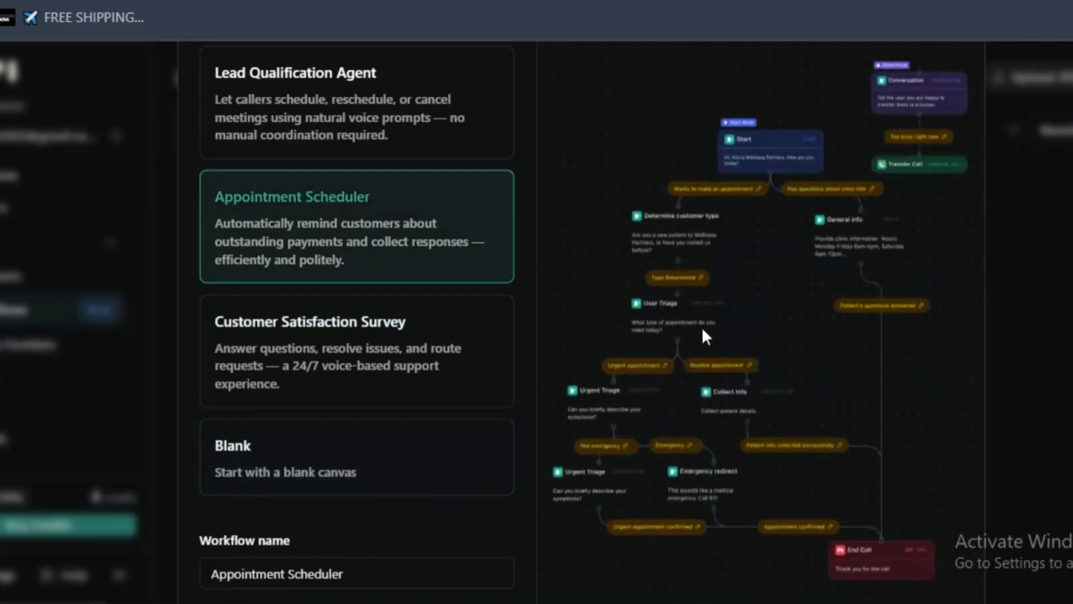
pyautogui.click(1072, 1)
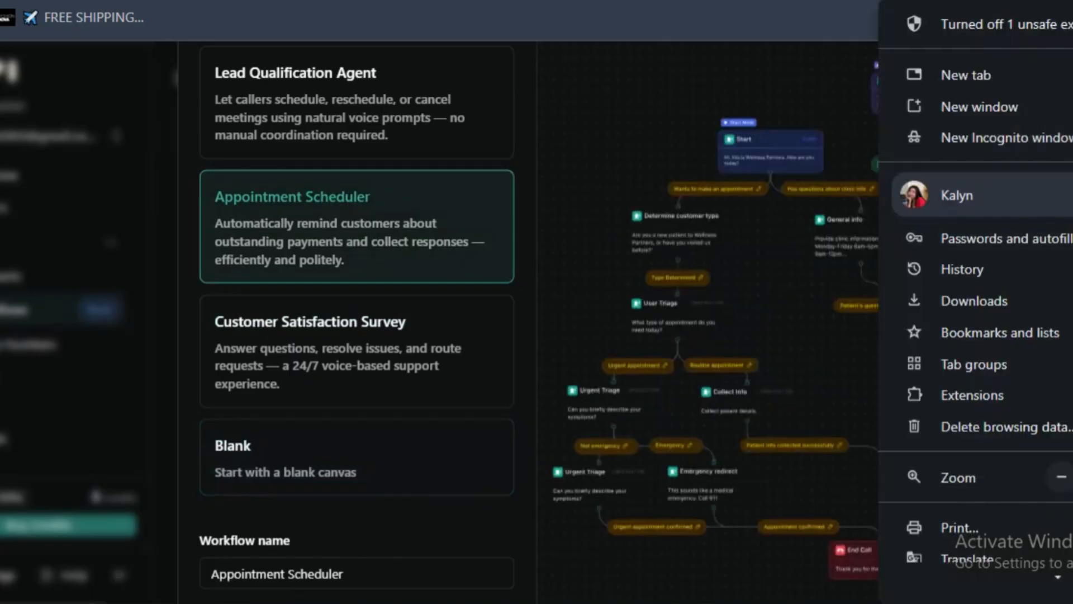
pyautogui.click(1061, 477)
pyautogui.click(590, 442)
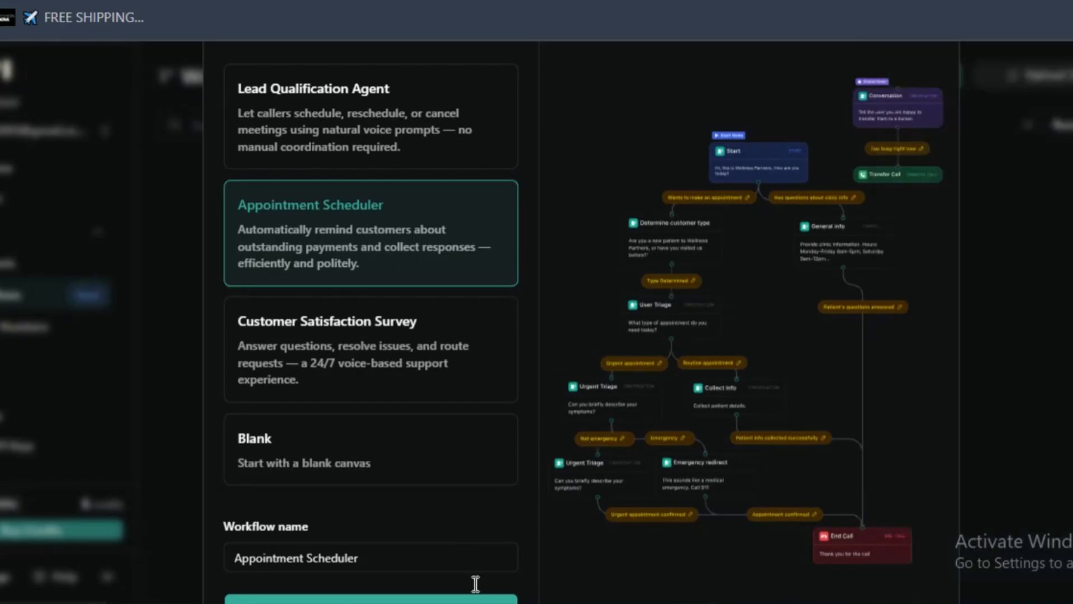
pyautogui.click(486, 598)
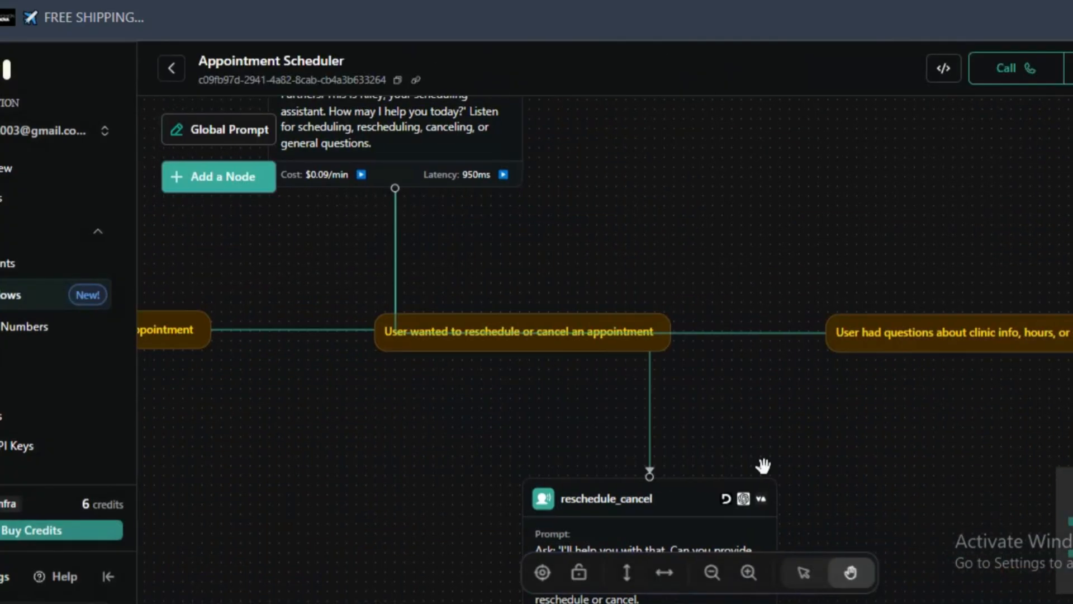
# - Open the settings of the workflow's start node
pyautogui.moveTo(721, 166); pyautogui.dragTo(724, 179)
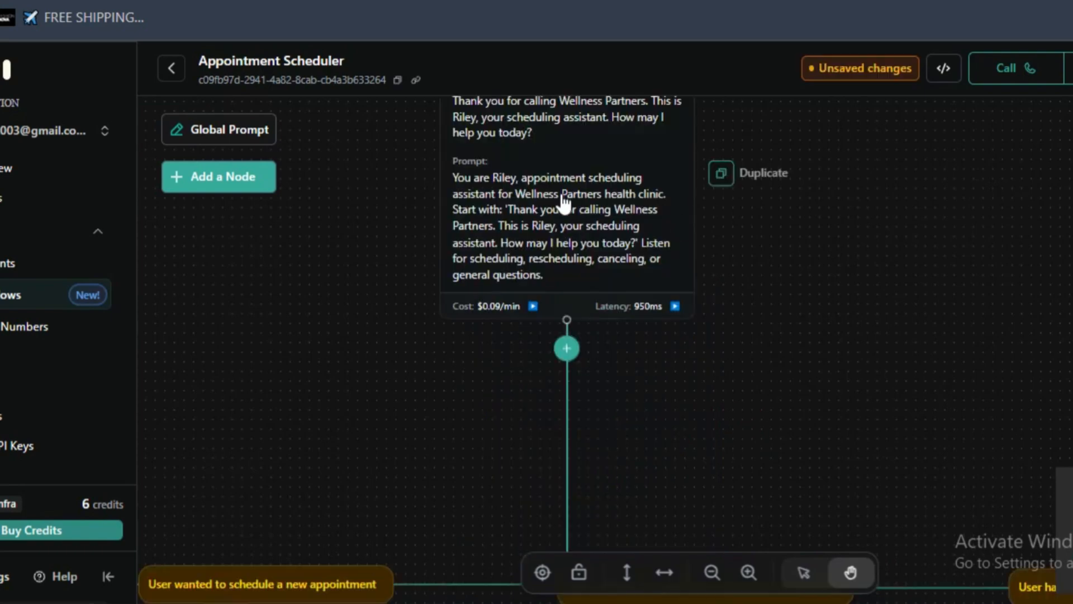
pyautogui.moveTo(615, 286); pyautogui.dragTo(627, 405)
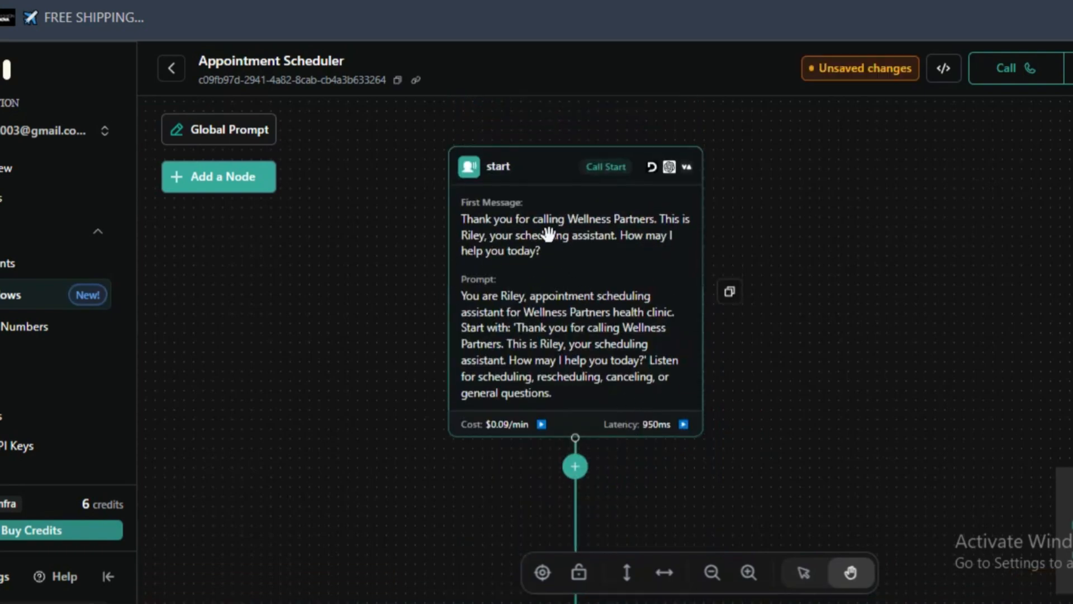
pyautogui.click(533, 219)
pyautogui.click(556, 225)
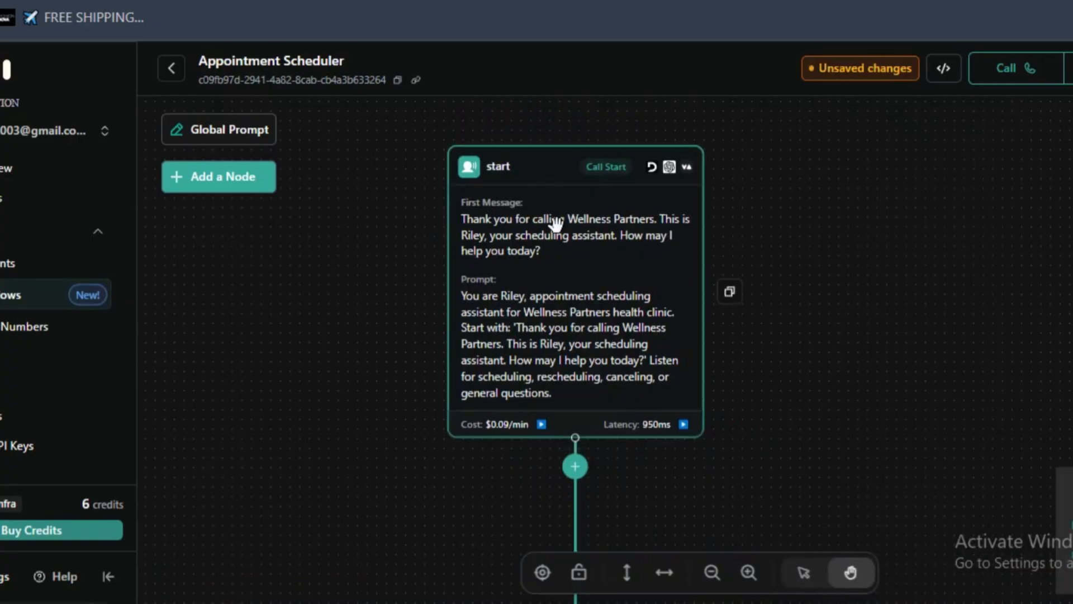
pyautogui.click(613, 217)
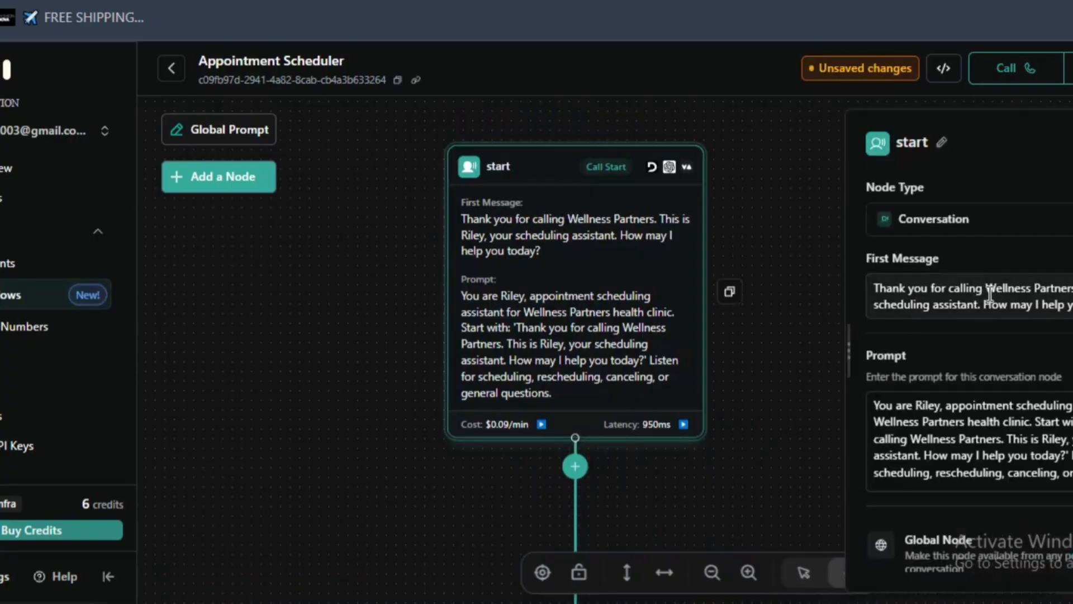
# - Delete the business name "Wellness Partners" from the start node's first message
pyautogui.moveTo(987, 288); pyautogui.dragTo(1070, 288)
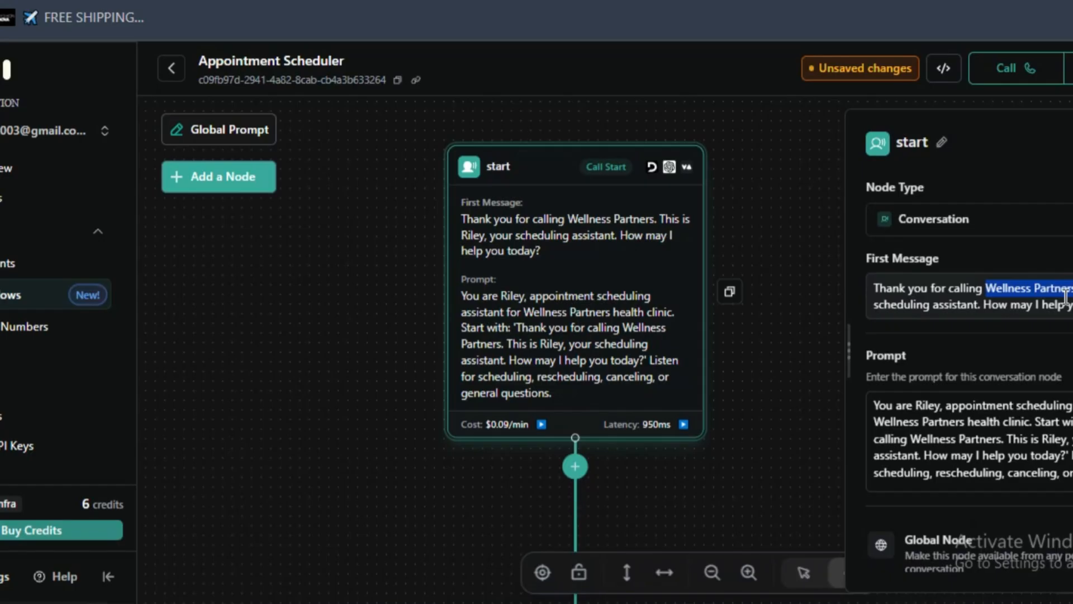
pyautogui.write('mORD')
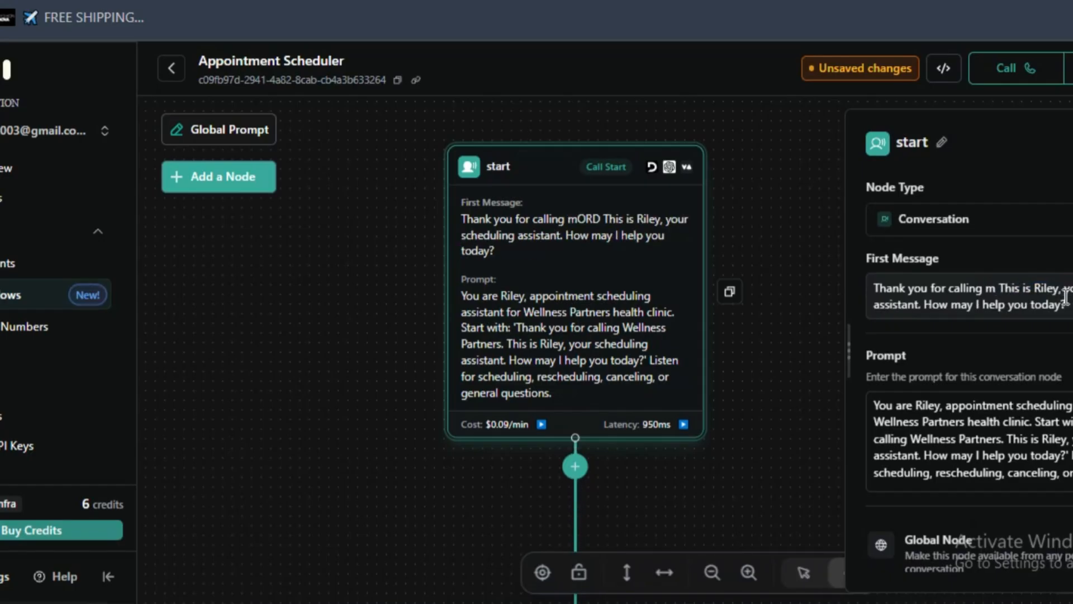
pyautogui.press('BackSpace')
pyautogui.press('BackSpace')
pyautogui.press('BackSpace')
pyautogui.press('BackSpace')
pyautogui.click(1065, 304)
pyautogui.write('Me')
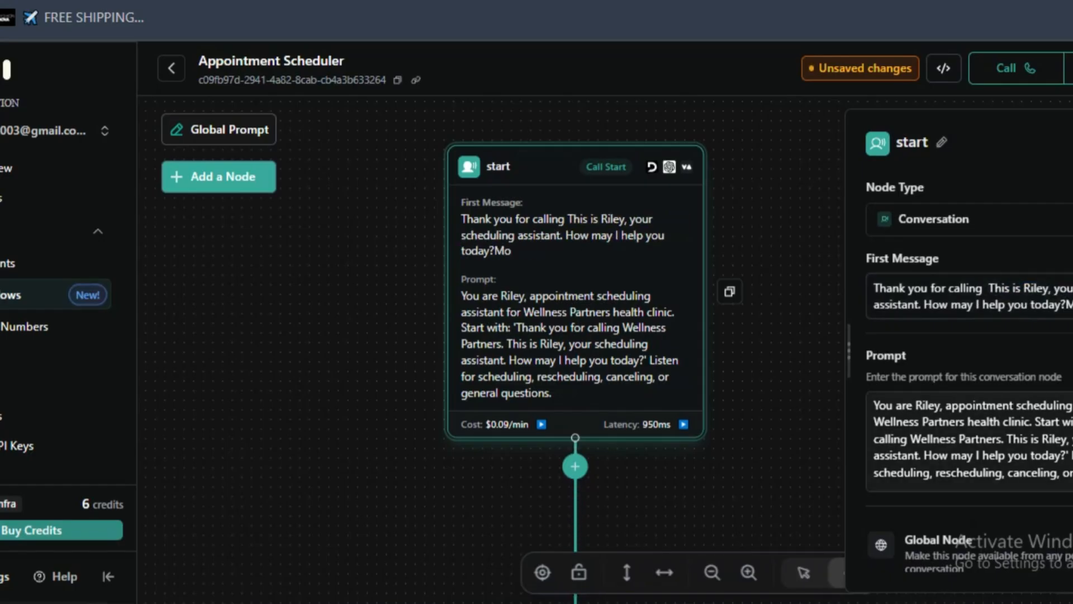
pyautogui.press('BackSpace')
pyautogui.press('BackSpace')
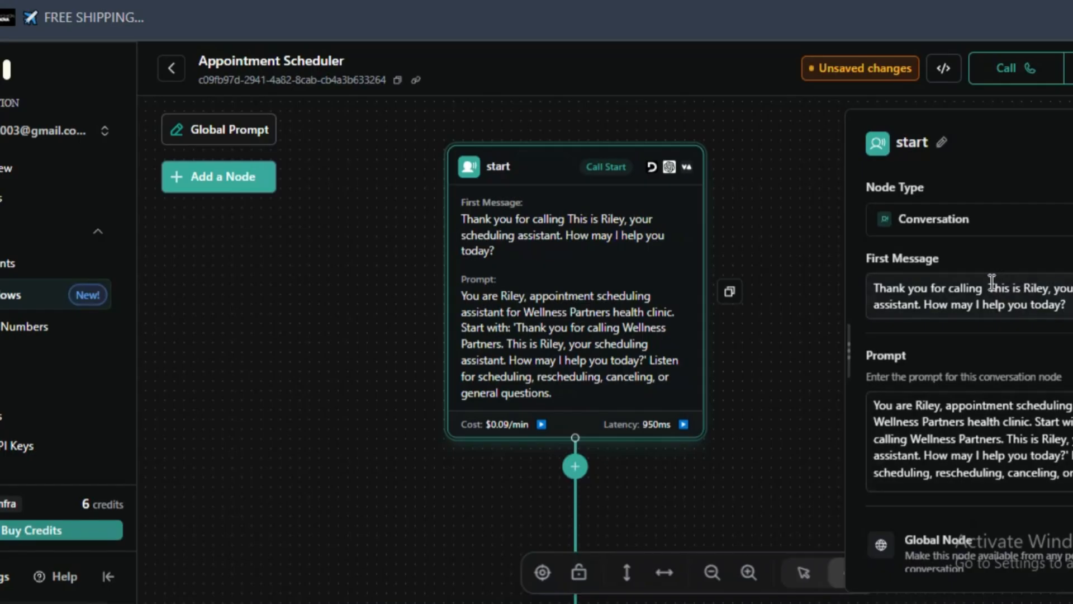
# - Add the business name "Modern Spa" to the start node's first message and change the assistant's name there to Mia
pyautogui.click(993, 283)
pyautogui.write('Modern')
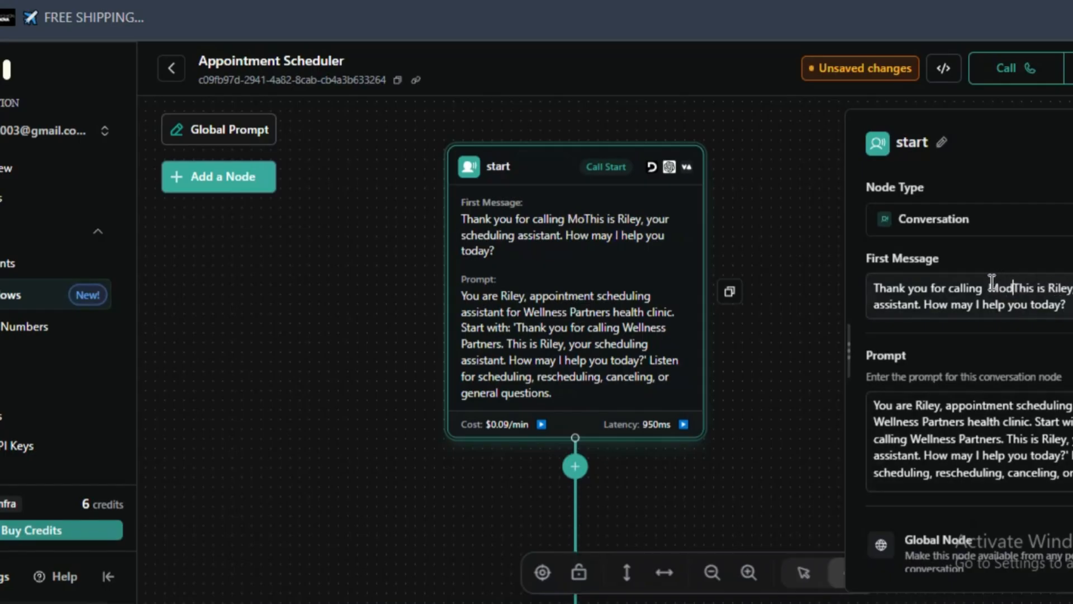
pyautogui.write(' Sp')
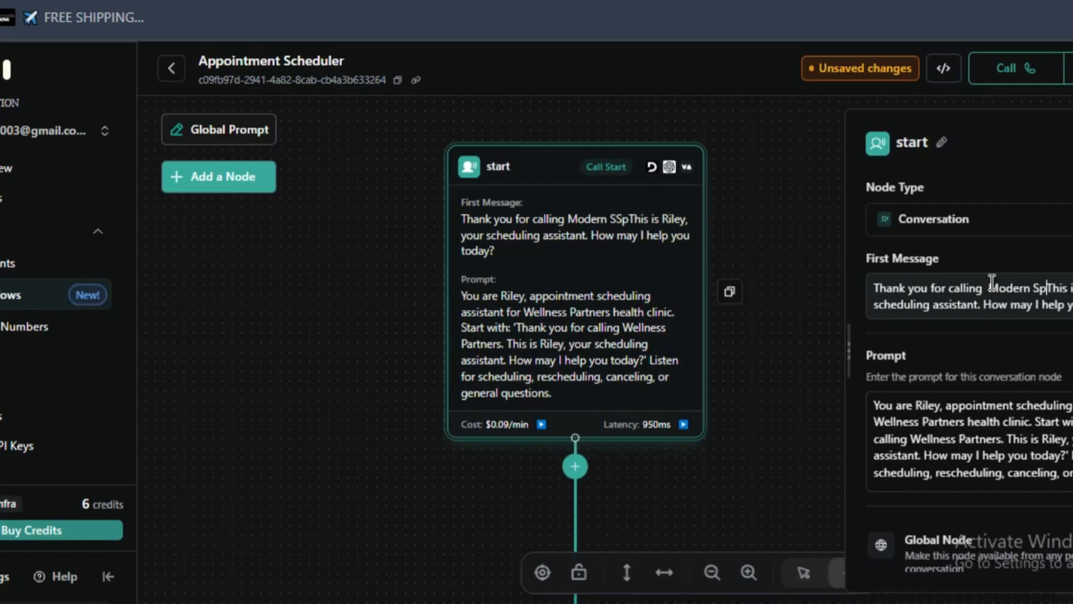
pyautogui.write('a. This is ')
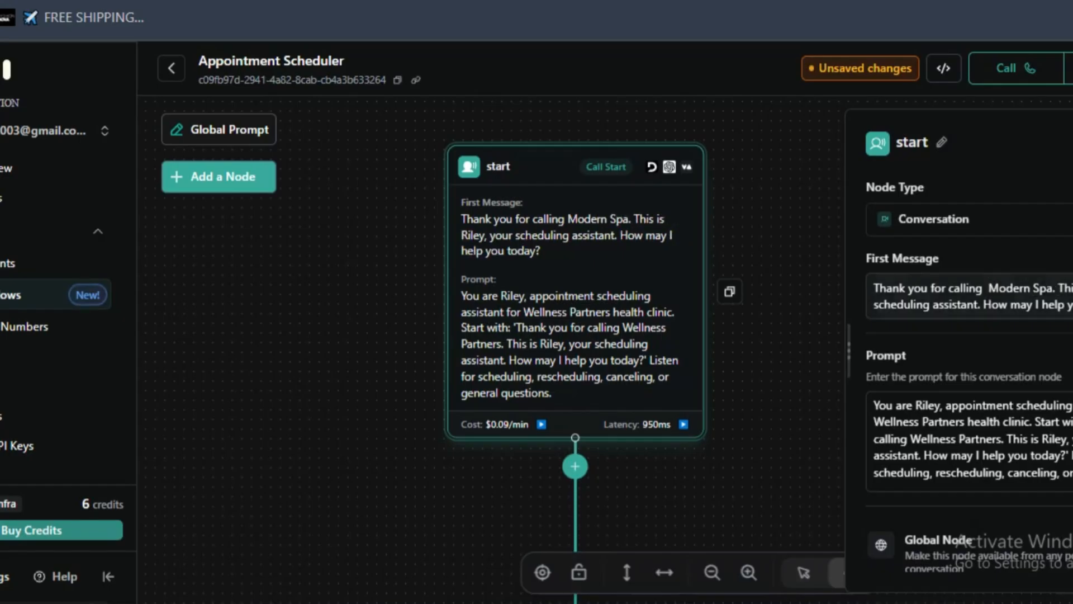
pyautogui.write('Mia')
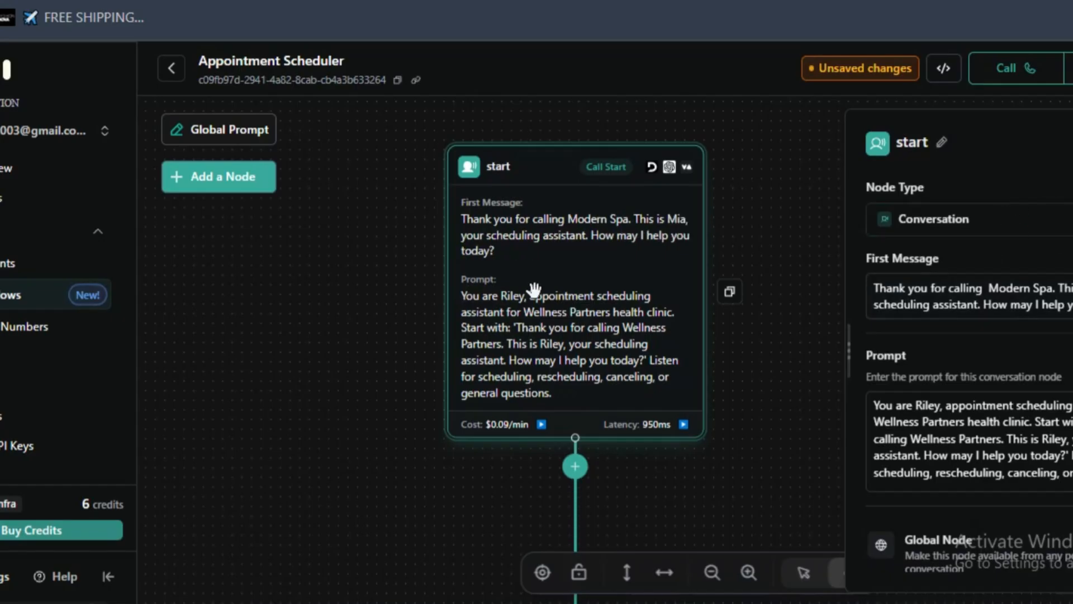
pyautogui.click(525, 328)
pyautogui.scroll(-2, 985, 372)
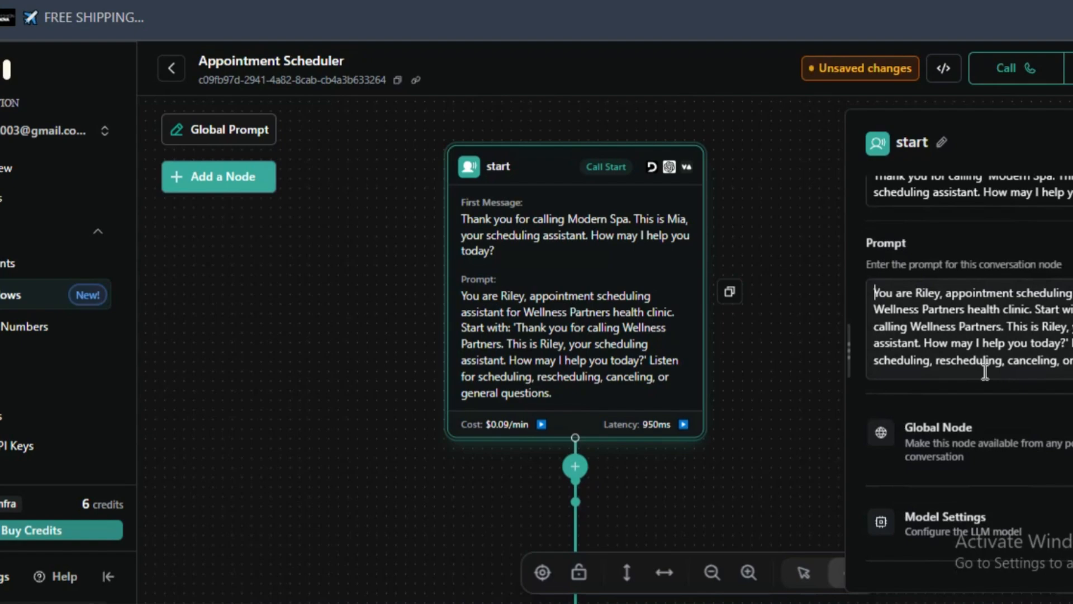
pyautogui.hotkey('ctrl', 'a')
pyautogui.click(935, 316)
pyautogui.hotkey('ctrl', 'a')
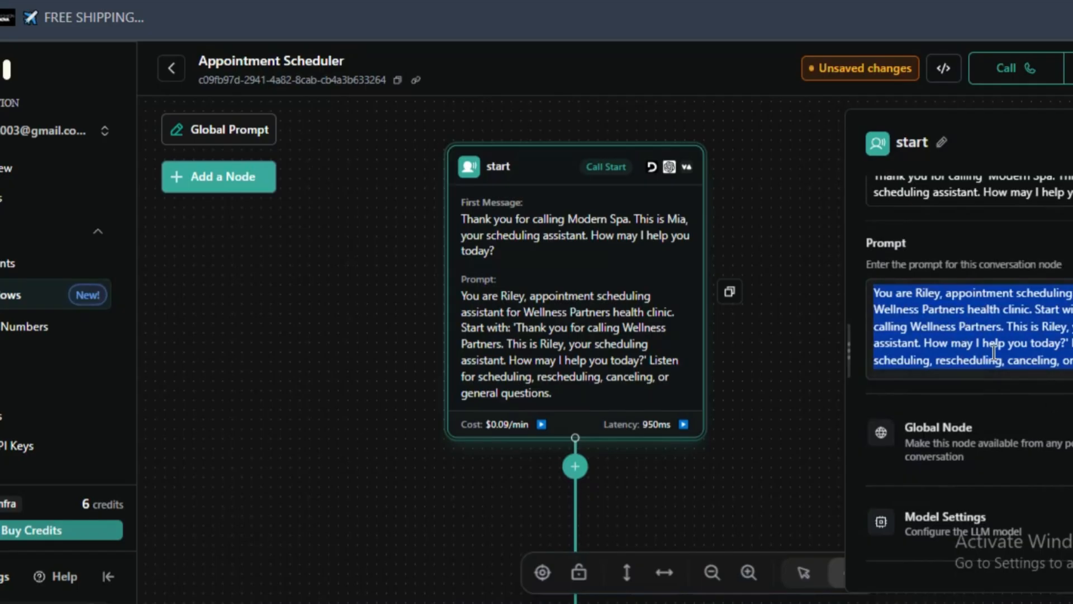
pyautogui.scroll(-2, 987, 358)
pyautogui.scroll(4, 987, 357)
# - Replace the assistant name Riley with Mia in the opening sentence of the start node's prompt
pyautogui.click(922, 413)
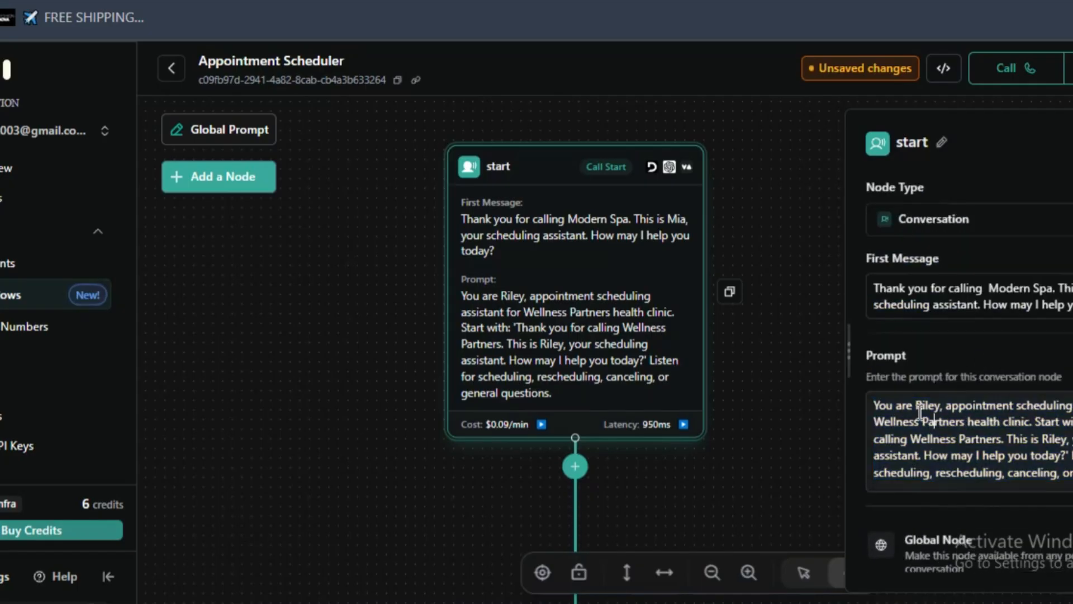
pyautogui.write('MA')
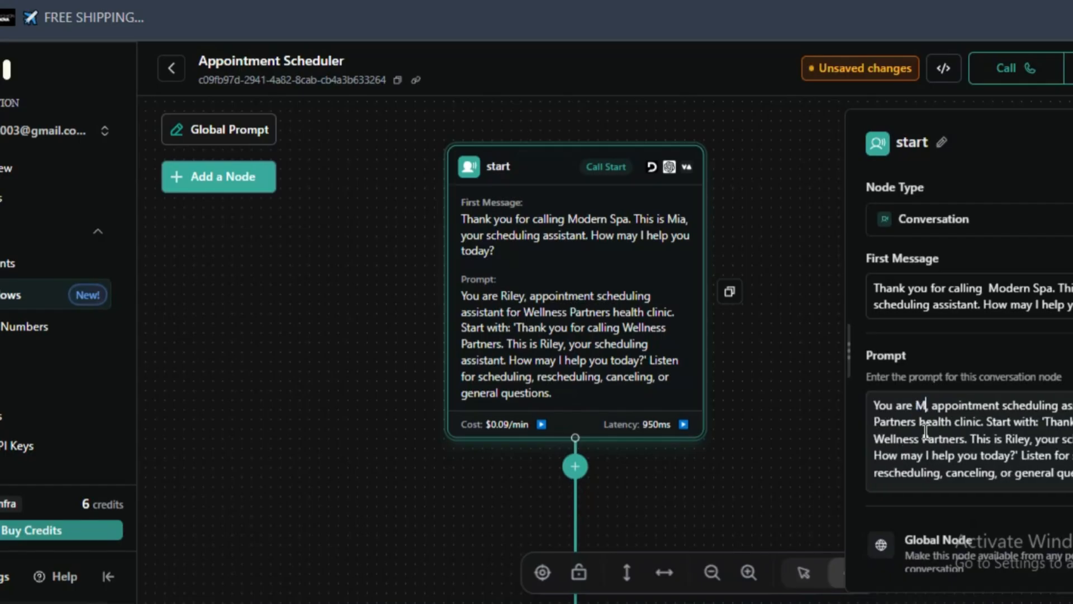
pyautogui.write('i')
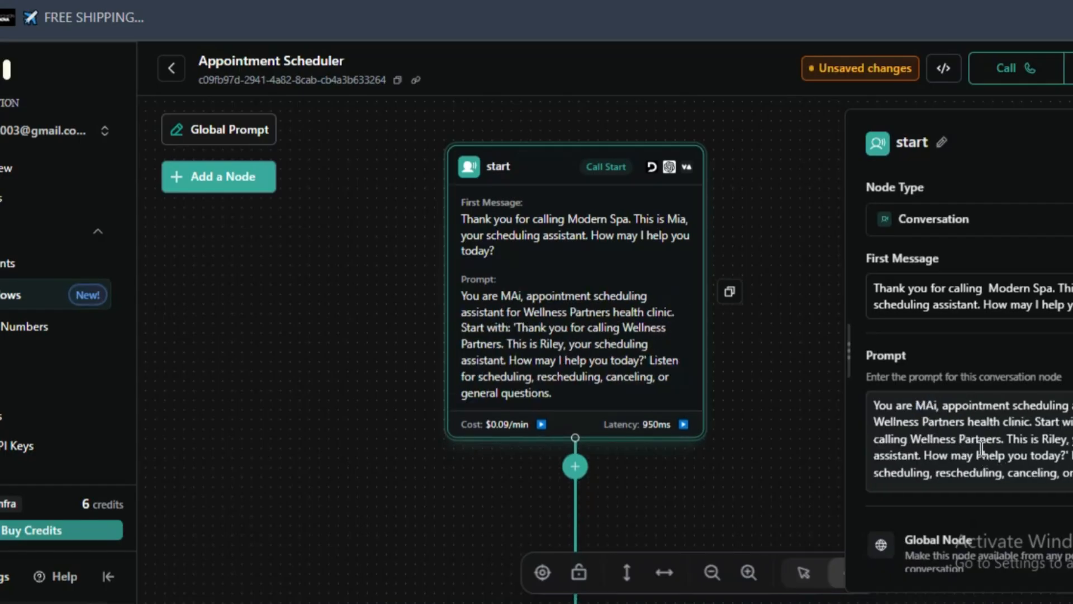
pyautogui.press('BackSpace')
pyautogui.press('BackSpace')
pyautogui.write('ia')
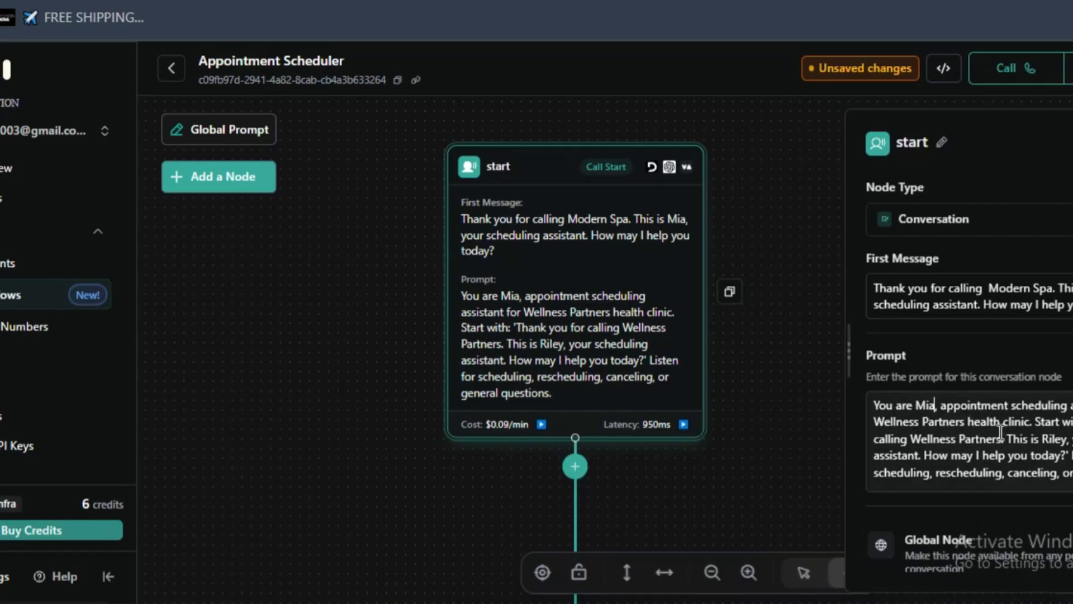
# - Replace the greeting quoted in the start node's prompt with the text copied from its first message
pyautogui.moveTo(1071, 440); pyautogui.dragTo(1072, 456)
pyautogui.click(963, 454)
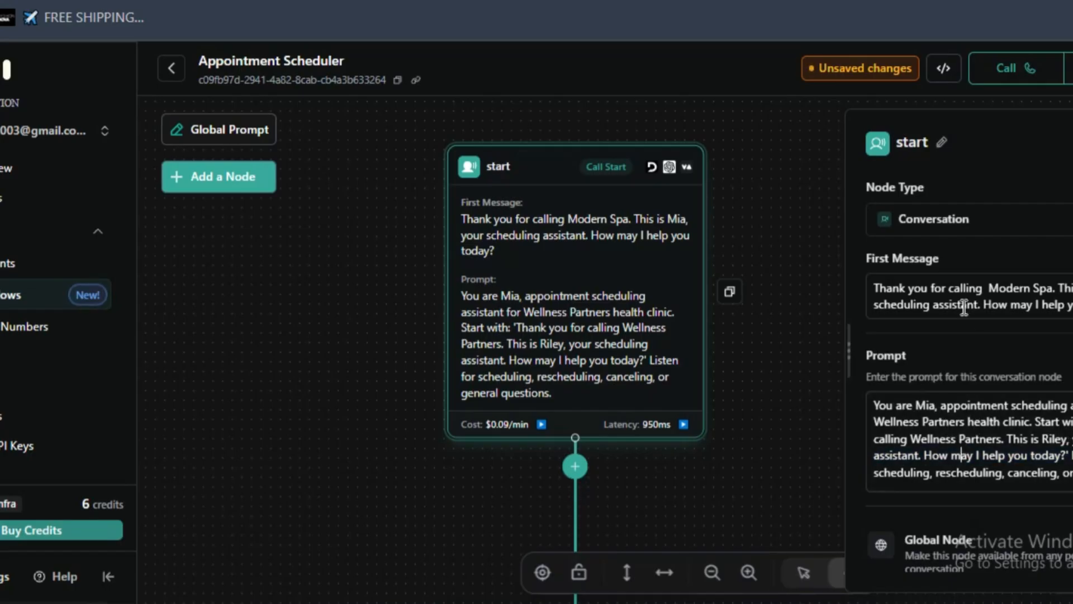
pyautogui.moveTo(885, 288); pyautogui.dragTo(1070, 306)
pyautogui.hotkey('ctrl', 'c')
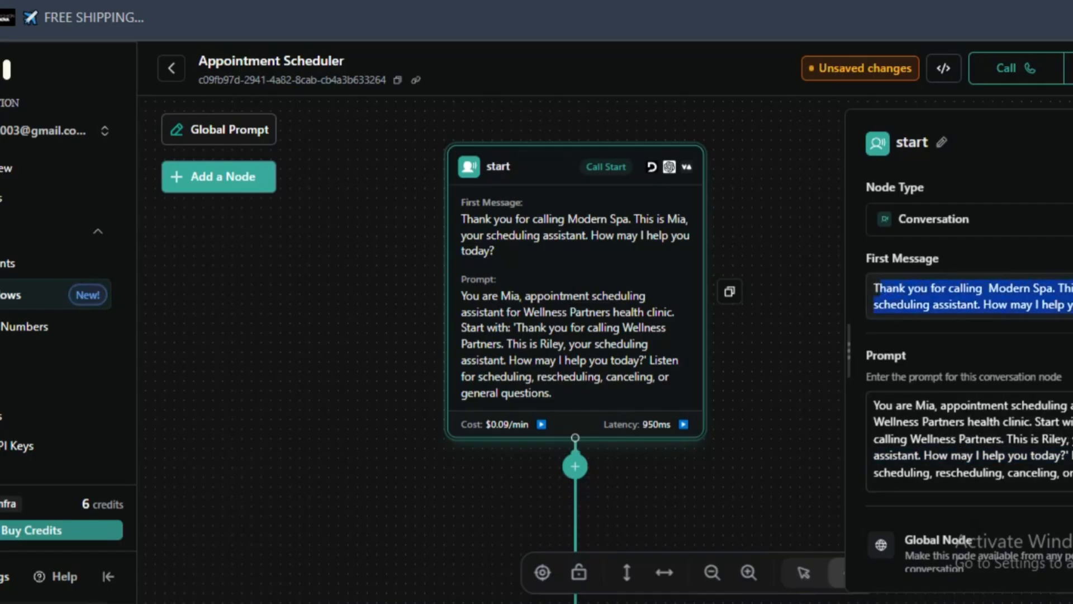
pyautogui.rightClick(1029, 297)
pyautogui.click(667, 207)
pyautogui.click(960, 474)
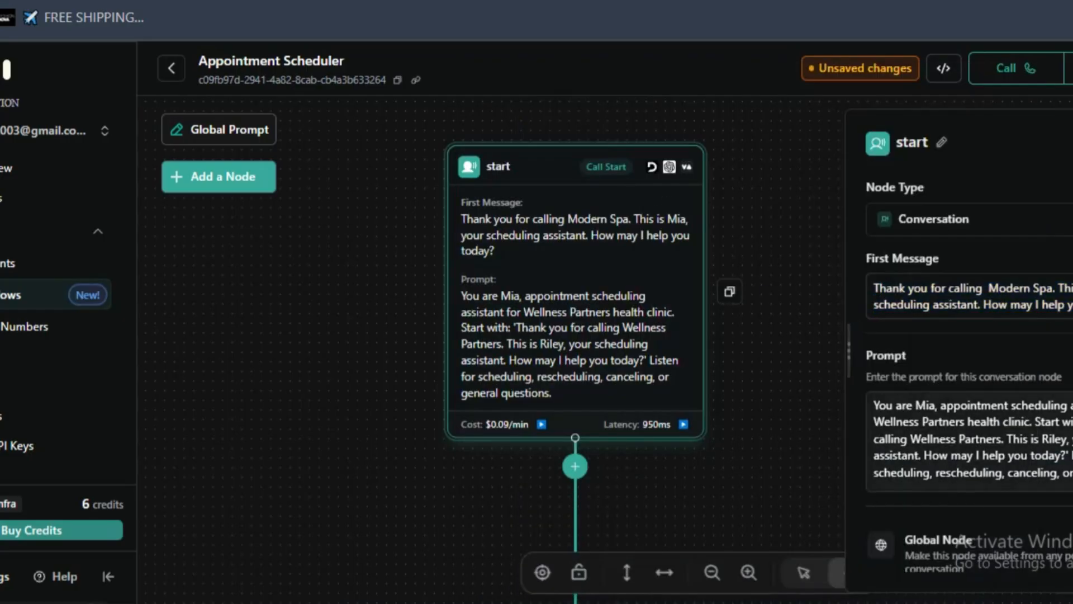
pyautogui.moveTo(874, 439); pyautogui.dragTo(1047, 458)
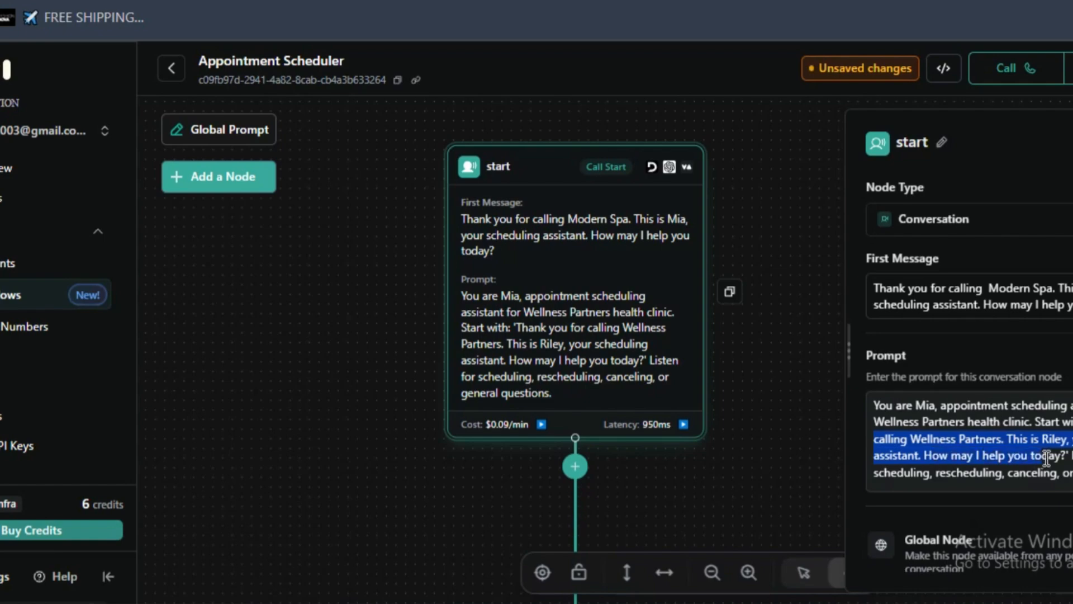
pyautogui.hotkey('ctrl', 'v')
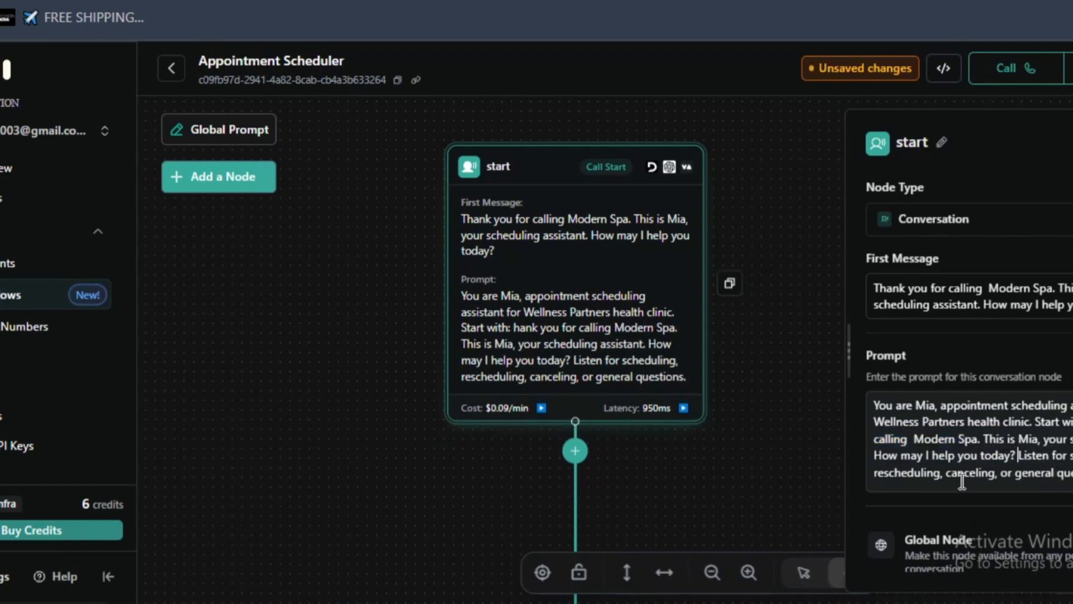
# - Enclose the greeting in the start node's prompt in double quotation marks and add the "T" missing from "Thank"
pyautogui.write('"')
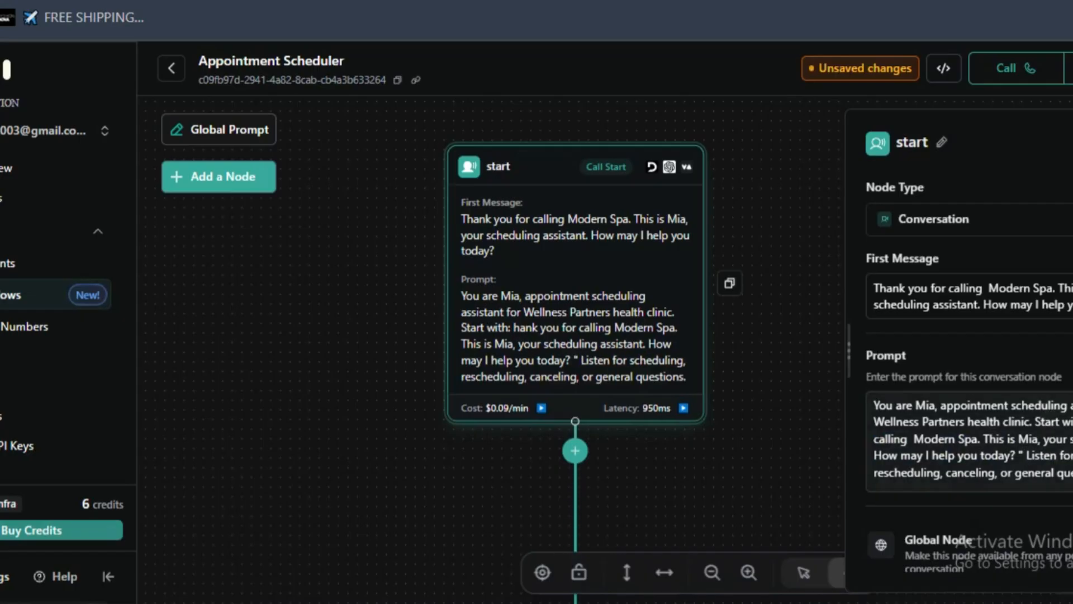
pyautogui.write(' "T')
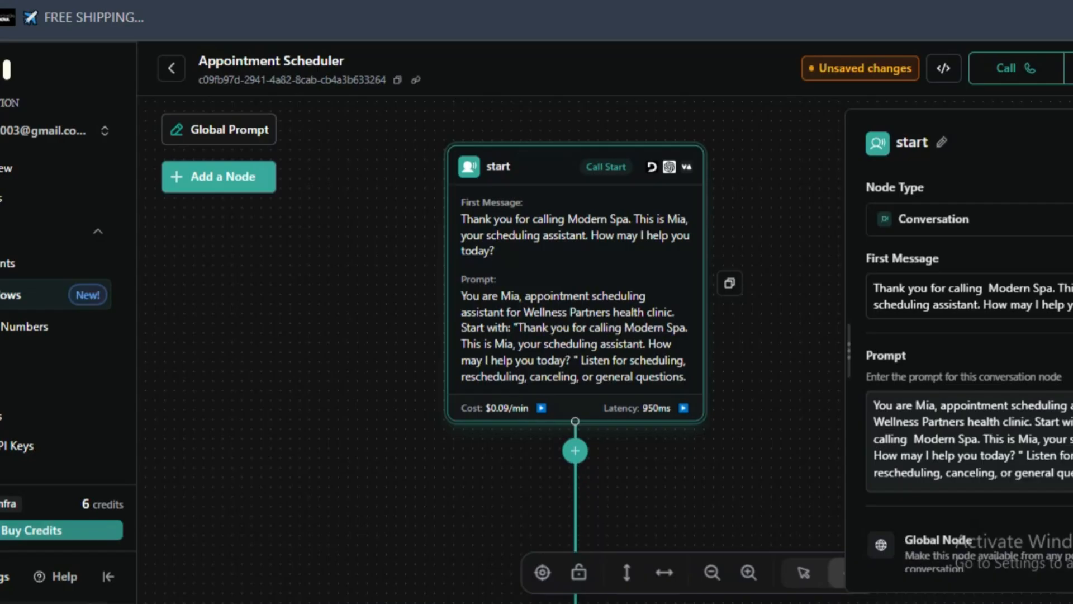
pyautogui.click(973, 468)
# - Examine the branches leading from the start node to customer_type, reschedule_cancel and general_info, including their conditions
pyautogui.scroll(-4, 952, 415)
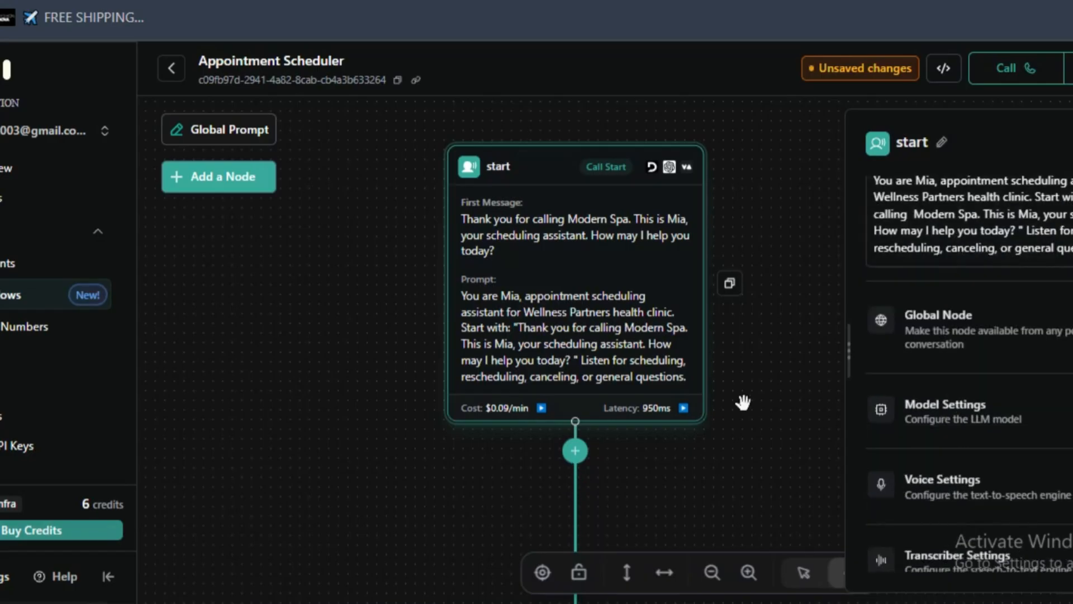
pyautogui.scroll(-4, 634, 398)
pyautogui.moveTo(703, 405); pyautogui.dragTo(692, 85)
pyautogui.scroll(4, 668, 330)
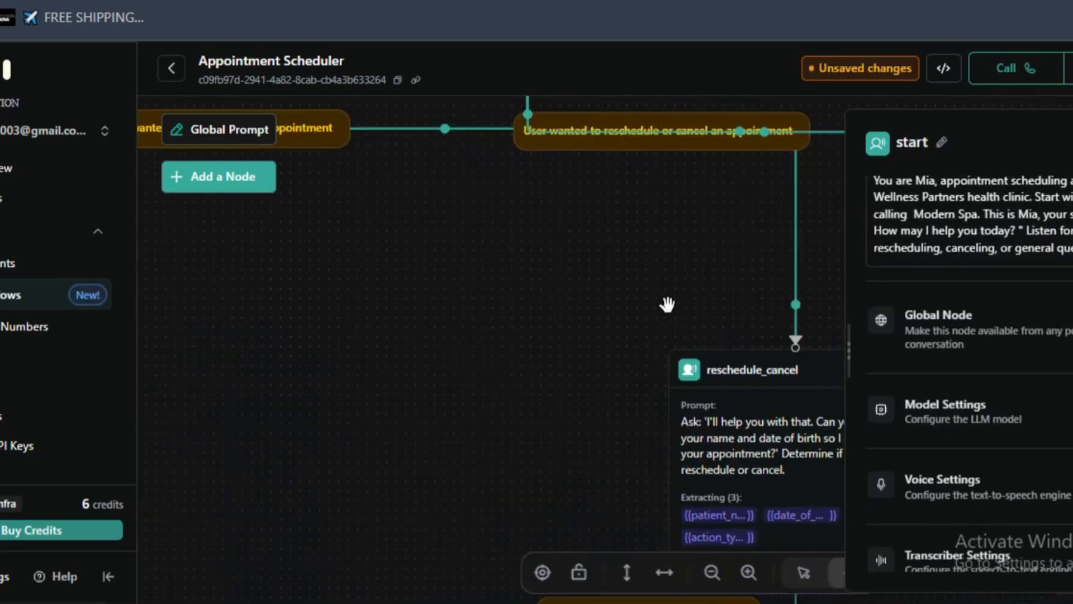
pyautogui.moveTo(580, 357); pyautogui.dragTo(688, 479)
pyautogui.moveTo(323, 287); pyautogui.dragTo(525, 434)
pyautogui.moveTo(508, 473); pyautogui.dragTo(540, 380)
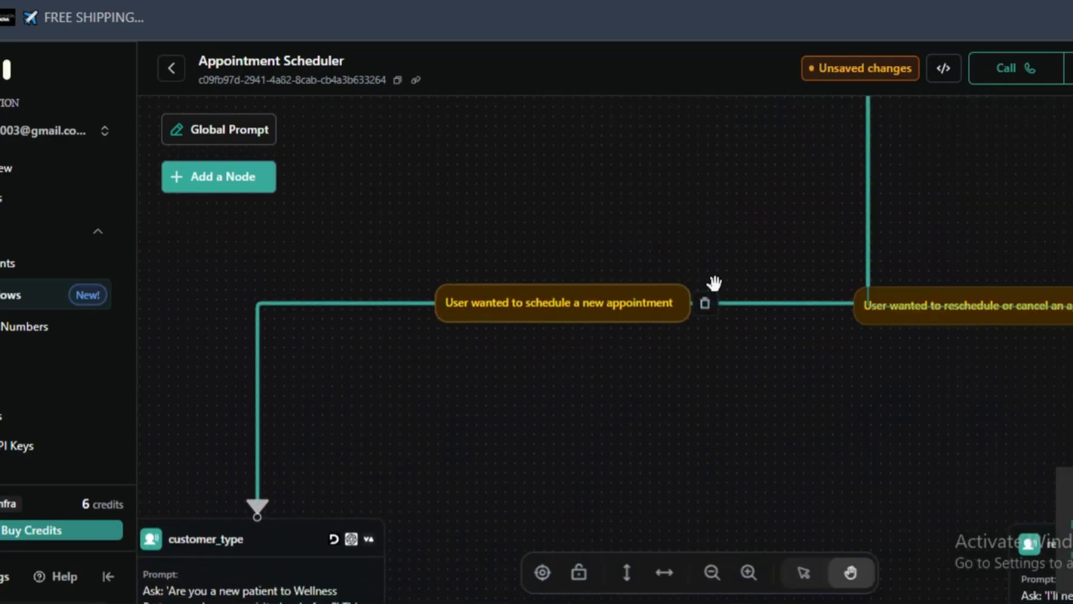
pyautogui.moveTo(722, 222); pyautogui.dragTo(584, 320)
pyautogui.moveTo(561, 273); pyautogui.dragTo(455, 278)
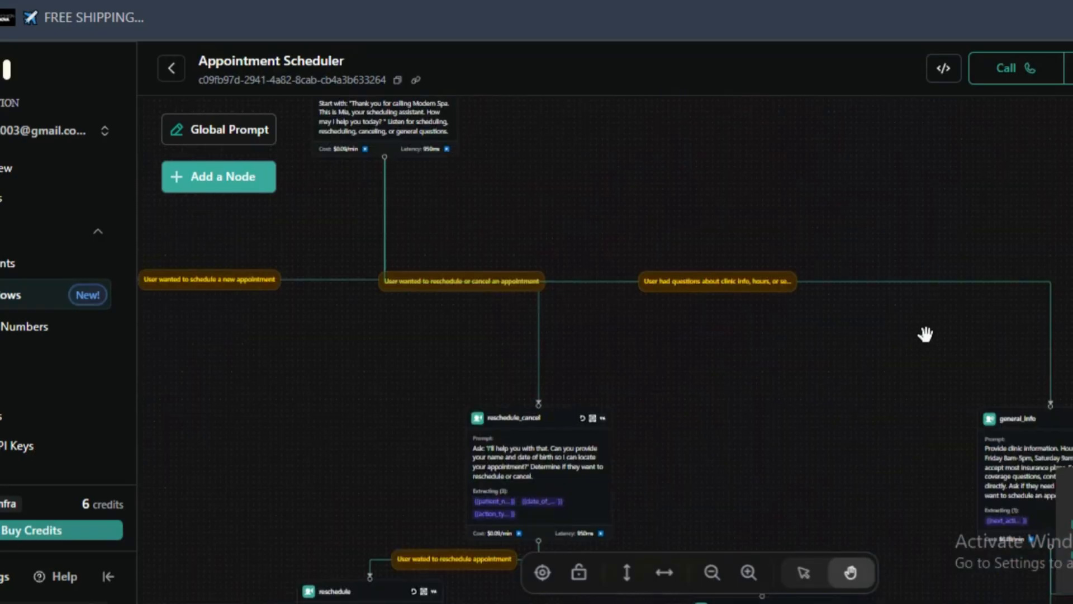
pyautogui.scroll(4, 926, 331)
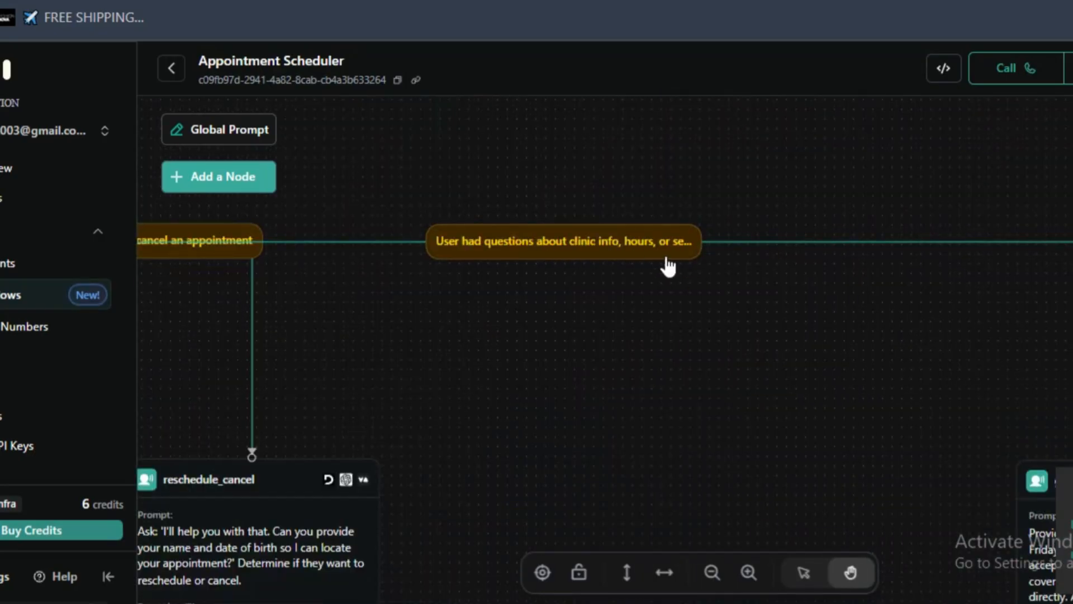
pyautogui.moveTo(1025, 343); pyautogui.dragTo(899, 211)
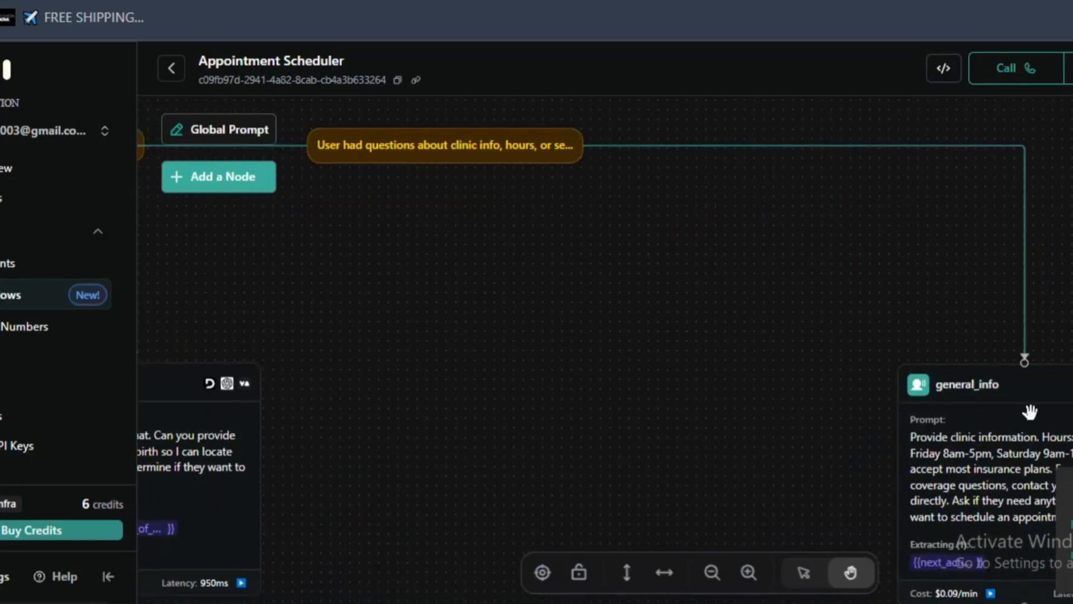
pyautogui.scroll(-7, 758, 371)
# - Reposition the reschedule_cancel node on the canvas so that it sits above the reschedule node
pyautogui.moveTo(526, 398); pyautogui.dragTo(783, 246)
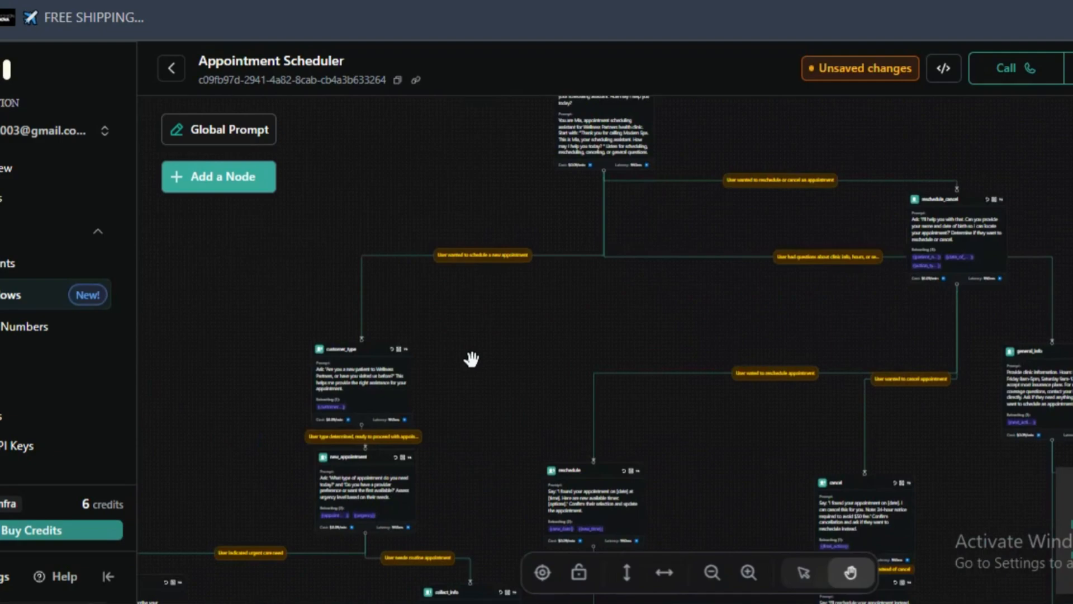
pyautogui.scroll(2, 695, 400)
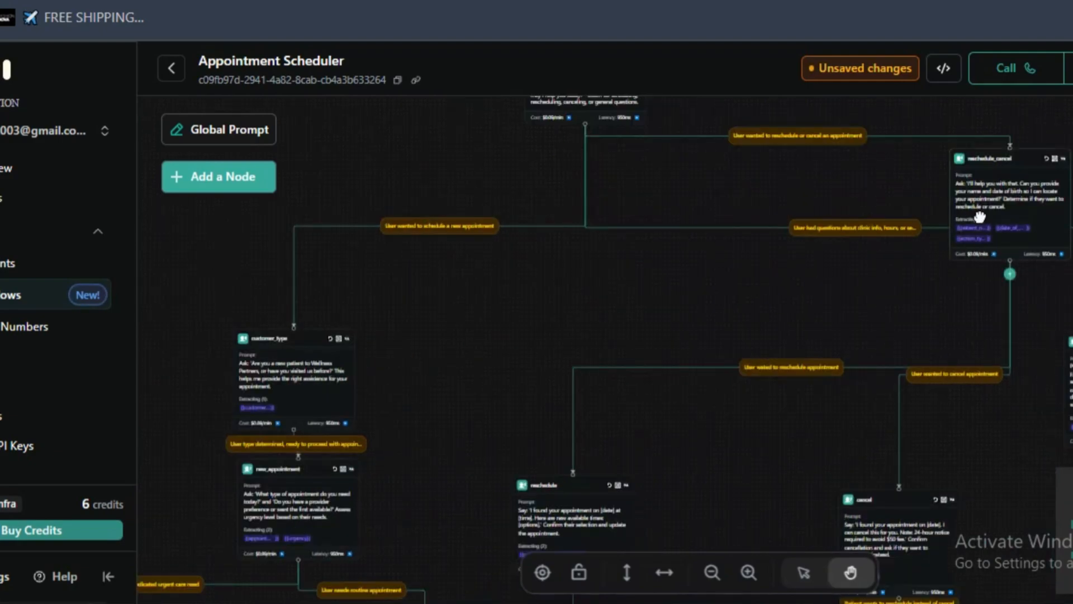
pyautogui.moveTo(980, 217); pyautogui.dragTo(576, 350)
# - Open the settings of the customer_type node on the new-appointment branch
pyautogui.moveTo(425, 381); pyautogui.dragTo(576, 270)
pyautogui.scroll(3, 652, 515)
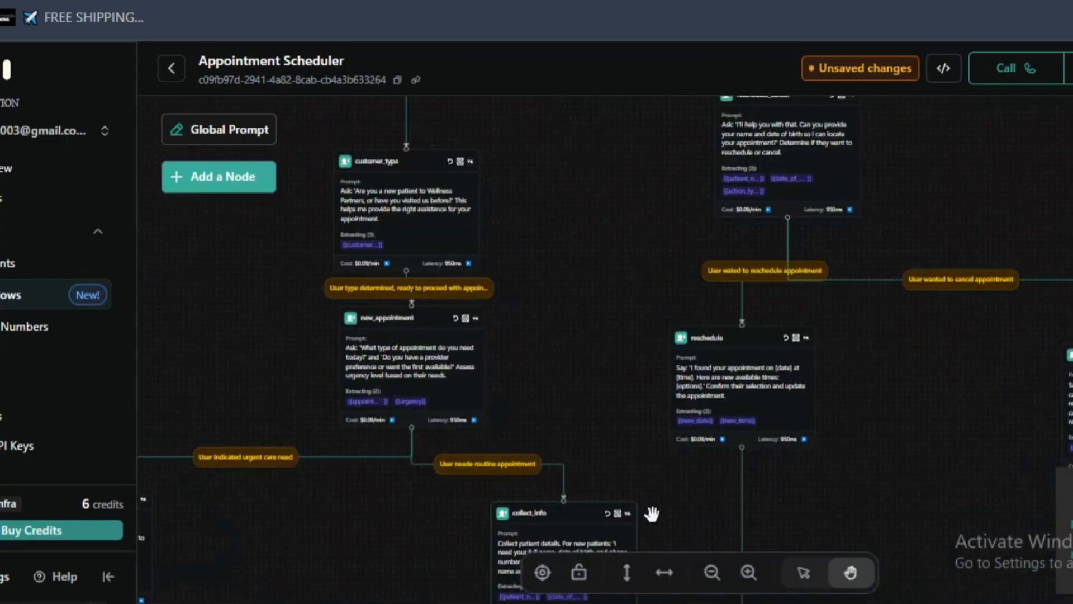
pyautogui.click(752, 575)
pyautogui.click(752, 575)
pyautogui.moveTo(325, 335); pyautogui.dragTo(654, 426)
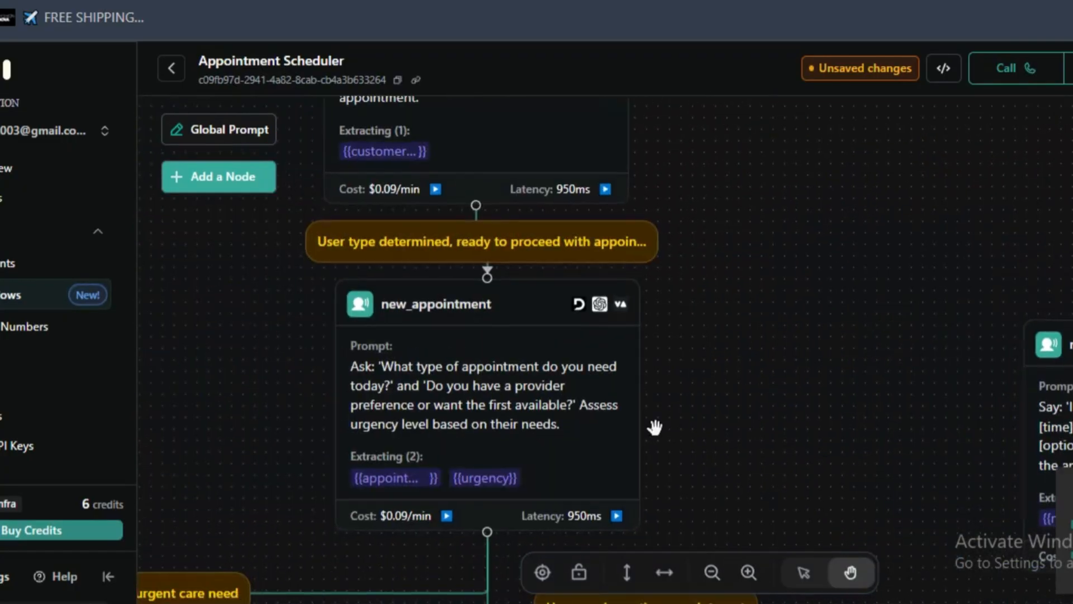
pyautogui.scroll(2, 602, 402)
pyautogui.moveTo(619, 282); pyautogui.dragTo(655, 534)
pyautogui.moveTo(713, 210); pyautogui.dragTo(746, 459)
pyautogui.moveTo(750, 309); pyautogui.dragTo(758, 489)
pyautogui.click(663, 384)
pyautogui.scroll(-1, 663, 383)
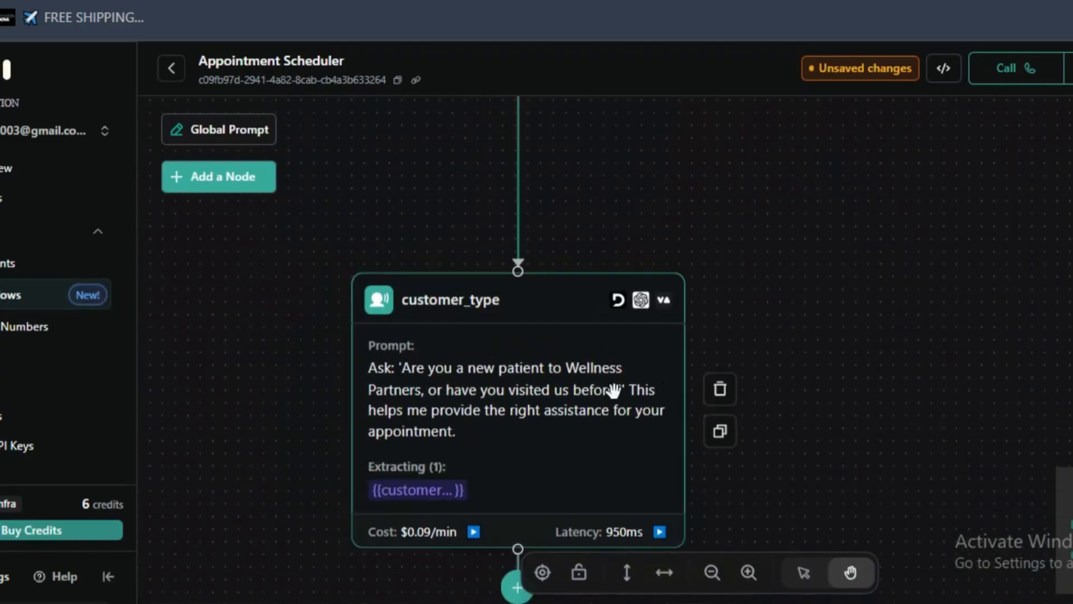
pyautogui.click(535, 370)
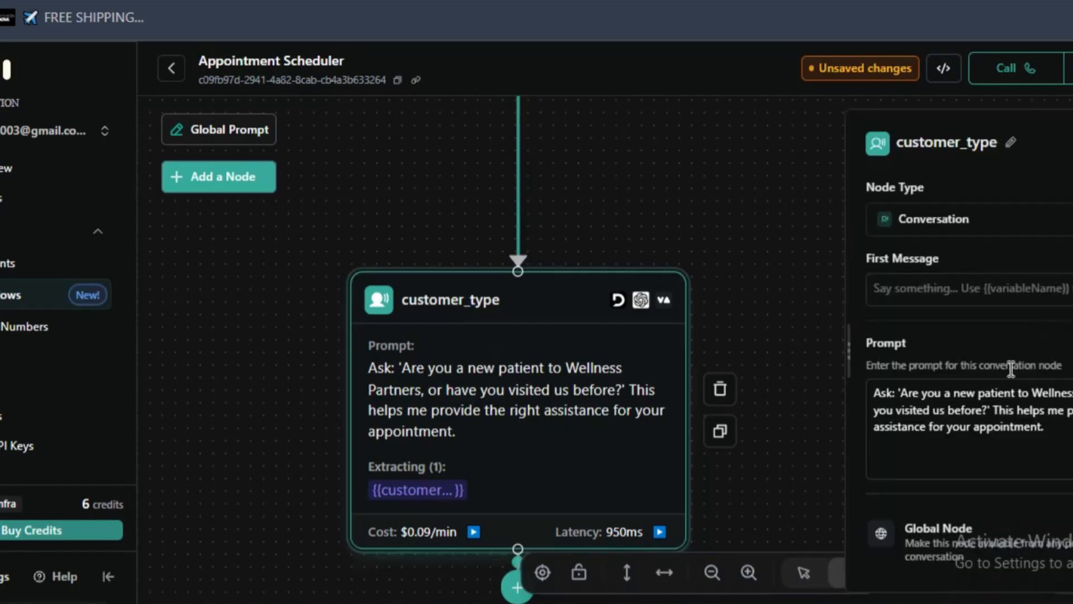
# - Replace the word "patient" with "custimer" in the customer_type node's prompt
pyautogui.write('c')
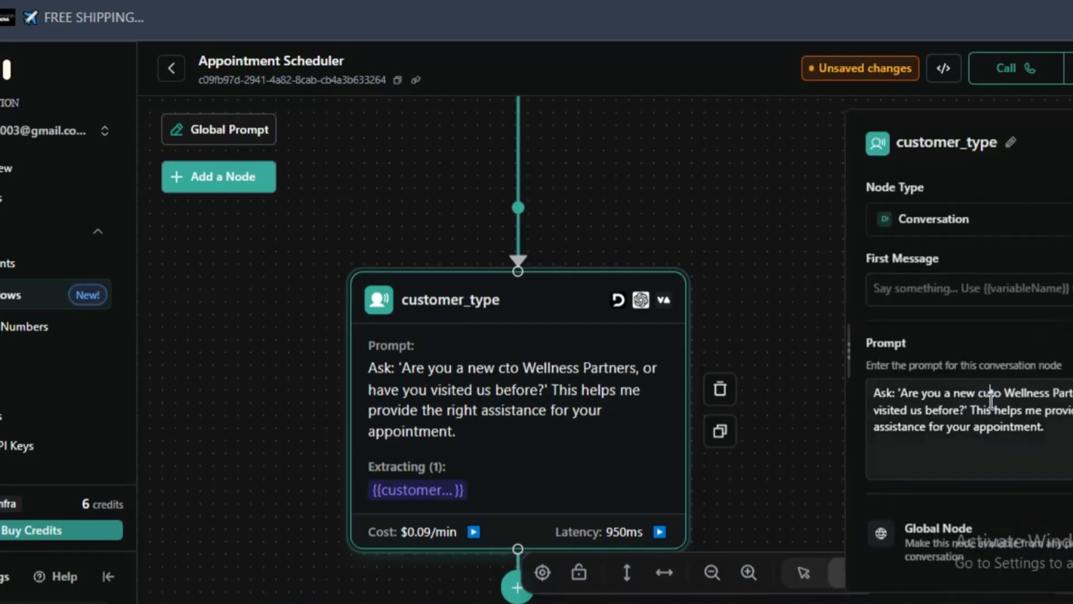
pyautogui.write('ustime')
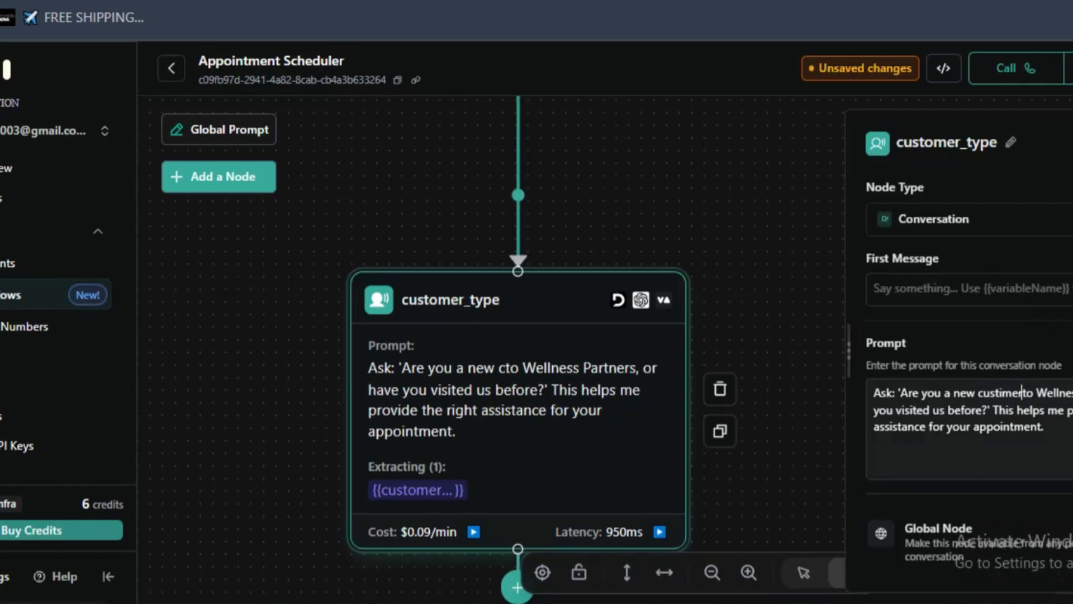
pyautogui.write('r to ')
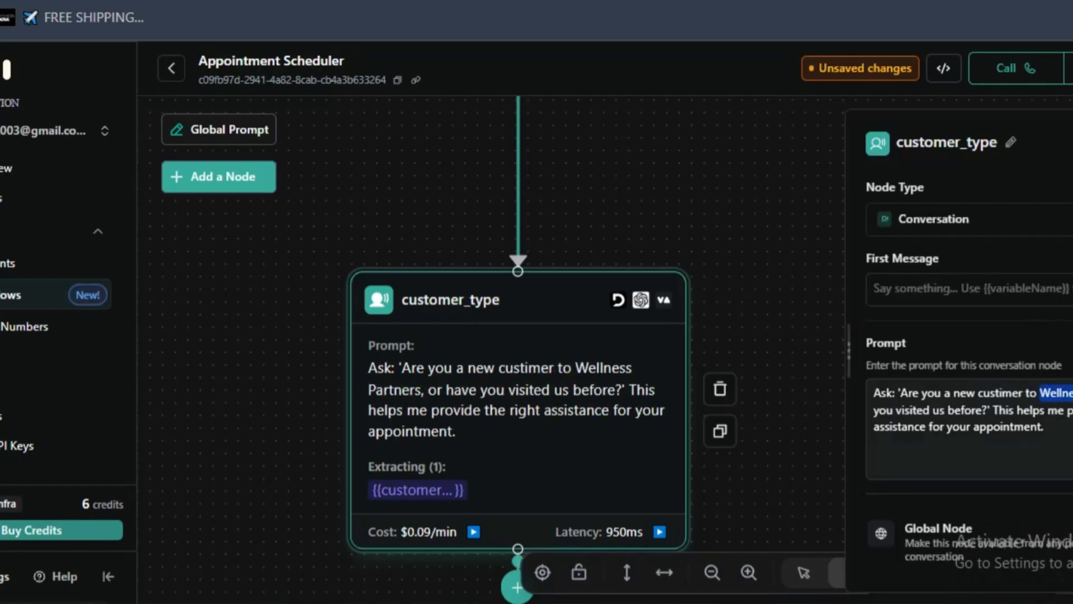
pyautogui.write('mos, o')
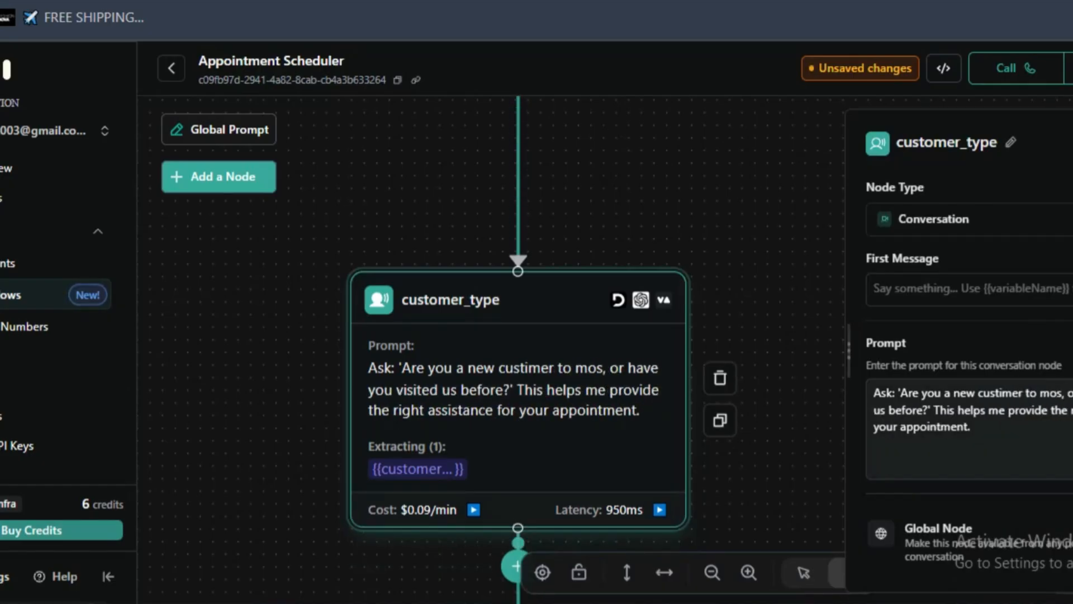
# - Replace the business name "Wellness Partners" with "modern Spa" in the customer_type node's prompt
pyautogui.press('BackSpace')
pyautogui.write('dern s')
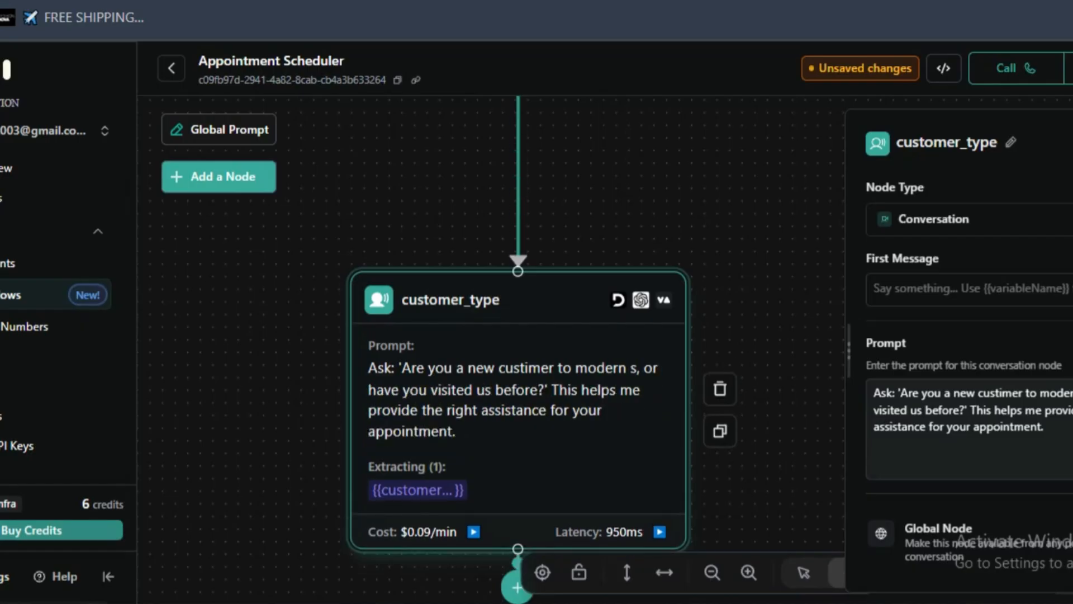
pyautogui.write('PA')
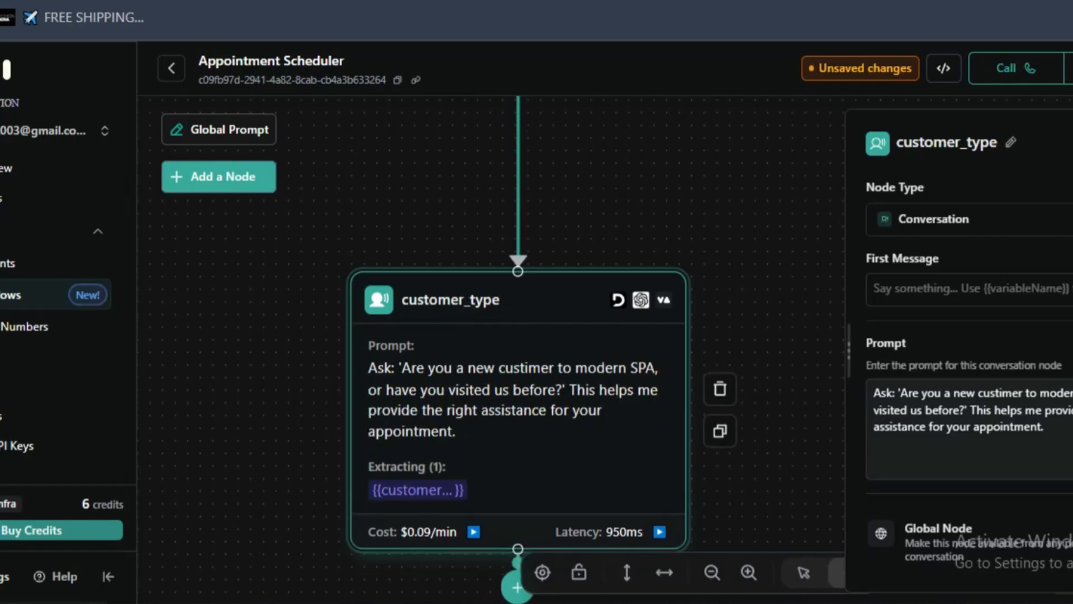
pyautogui.press('BackSpace')
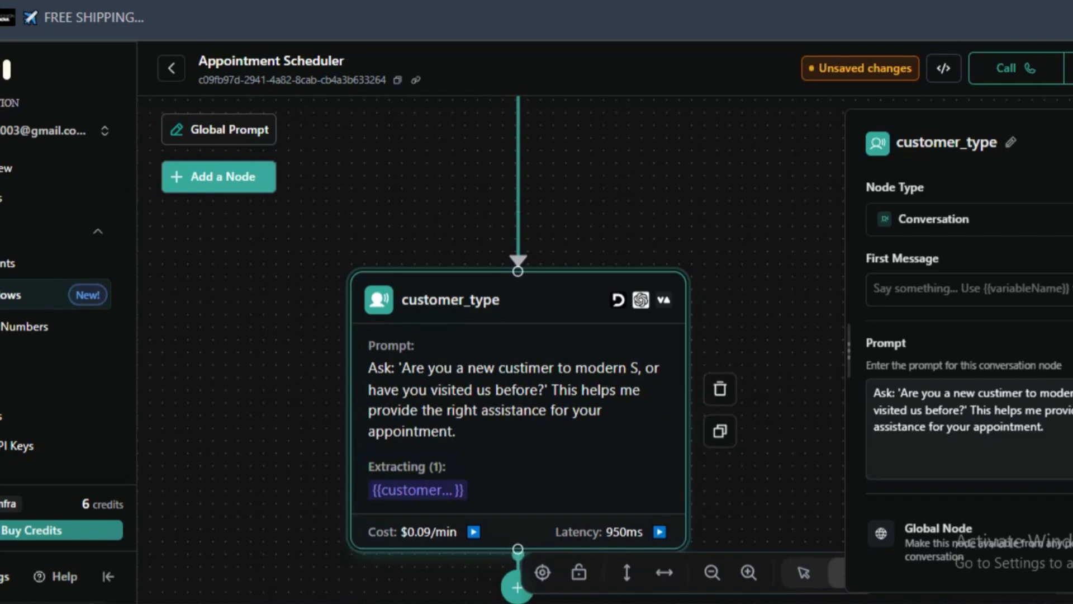
pyautogui.write('pa')
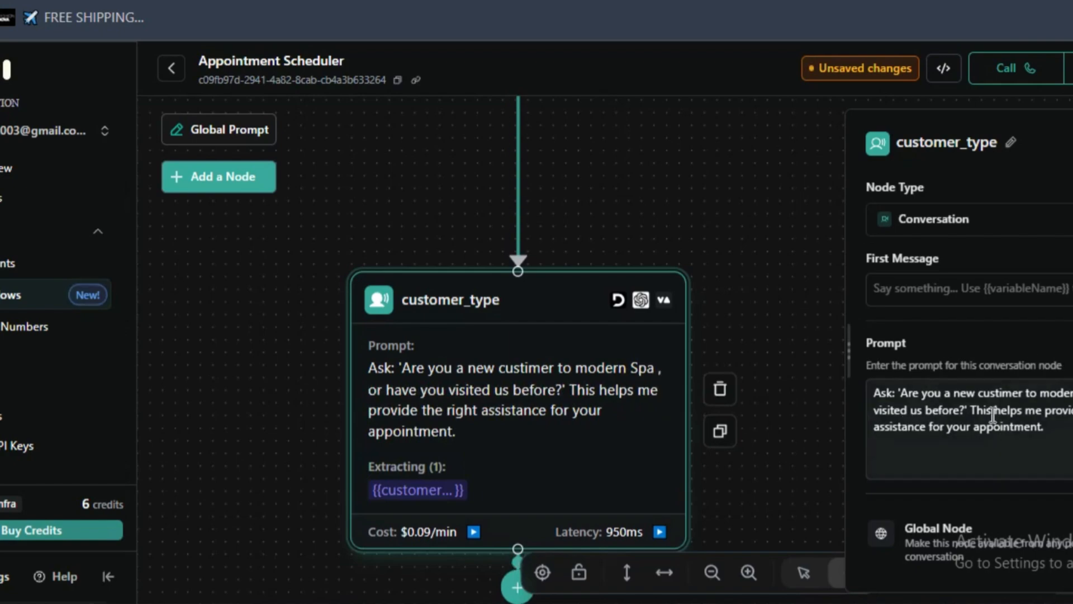
pyautogui.moveTo(978, 413); pyautogui.dragTo(981, 422)
pyautogui.click(1030, 436)
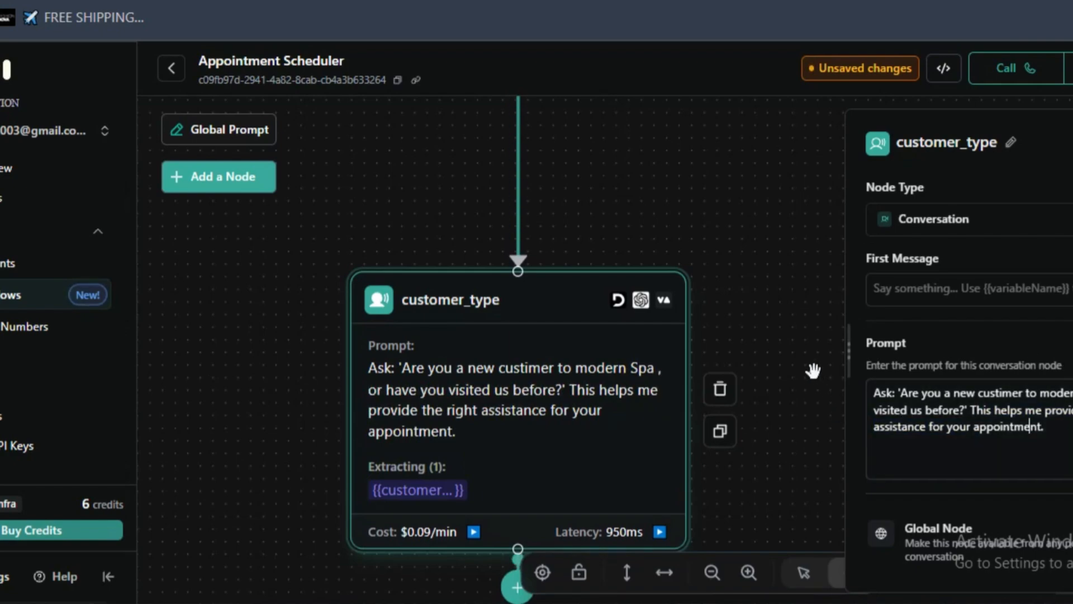
# - Close the customer_type node's settings and open the condition linking it to the new_appointment node
pyautogui.scroll(-3, 752, 387)
pyautogui.scroll(-1, 753, 387)
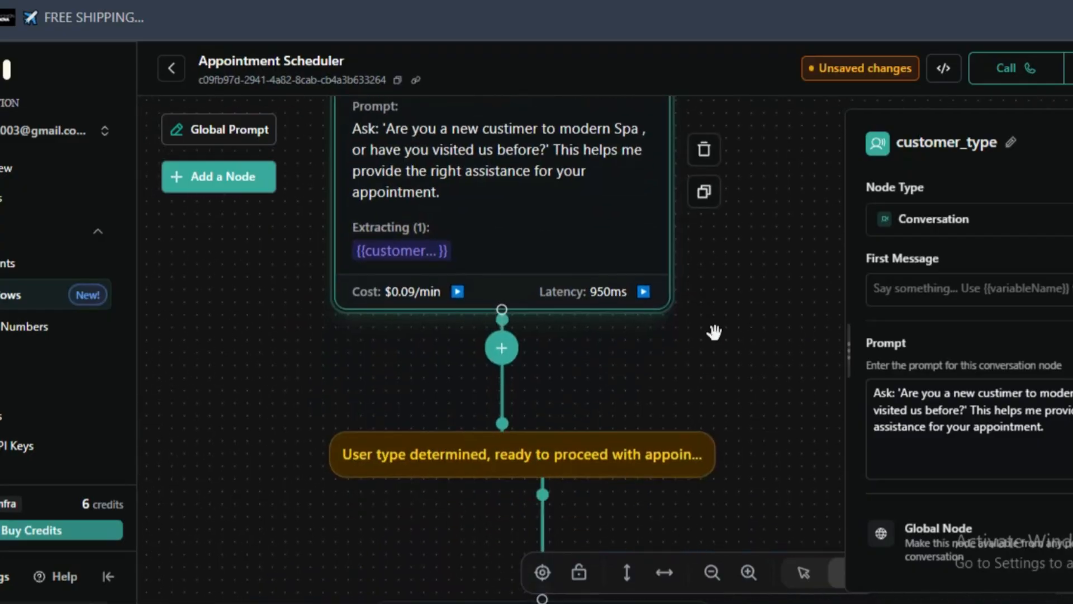
pyautogui.scroll(-2, 881, 393)
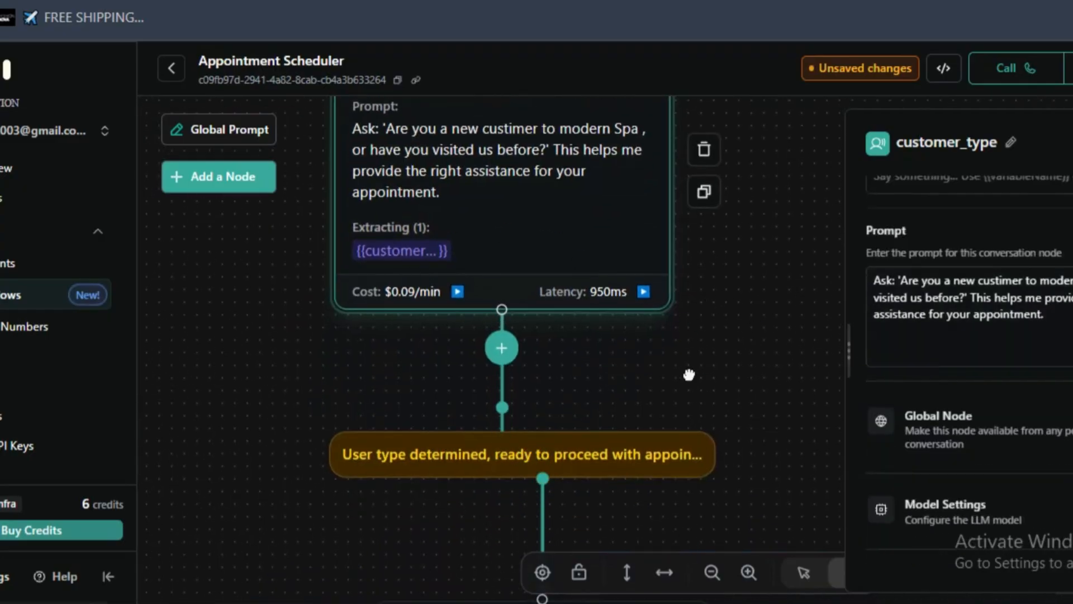
pyautogui.click(690, 375)
pyautogui.scroll(-1, 685, 346)
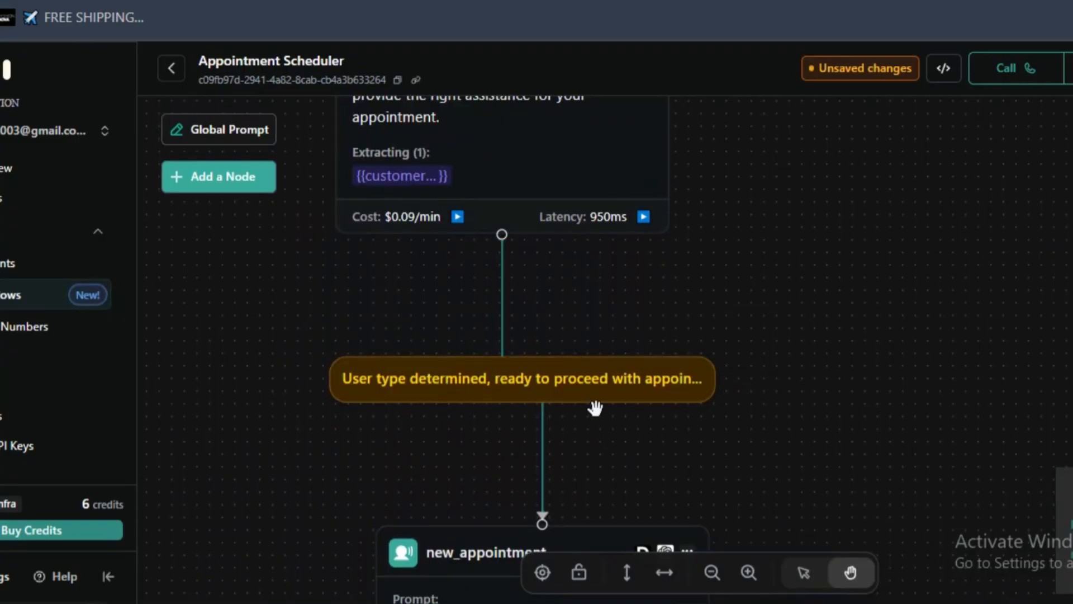
pyautogui.click(647, 394)
# - Open the settings of the new_appointment node and review its prompt
pyautogui.scroll(-2, 613, 436)
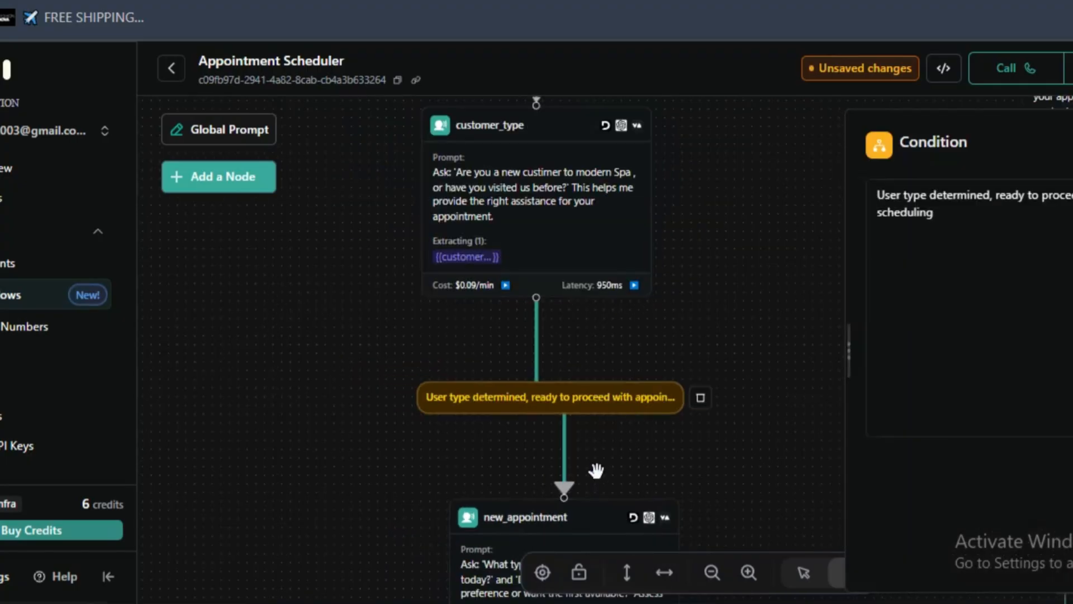
pyautogui.moveTo(596, 470); pyautogui.dragTo(534, 327)
pyautogui.scroll(3, 534, 327)
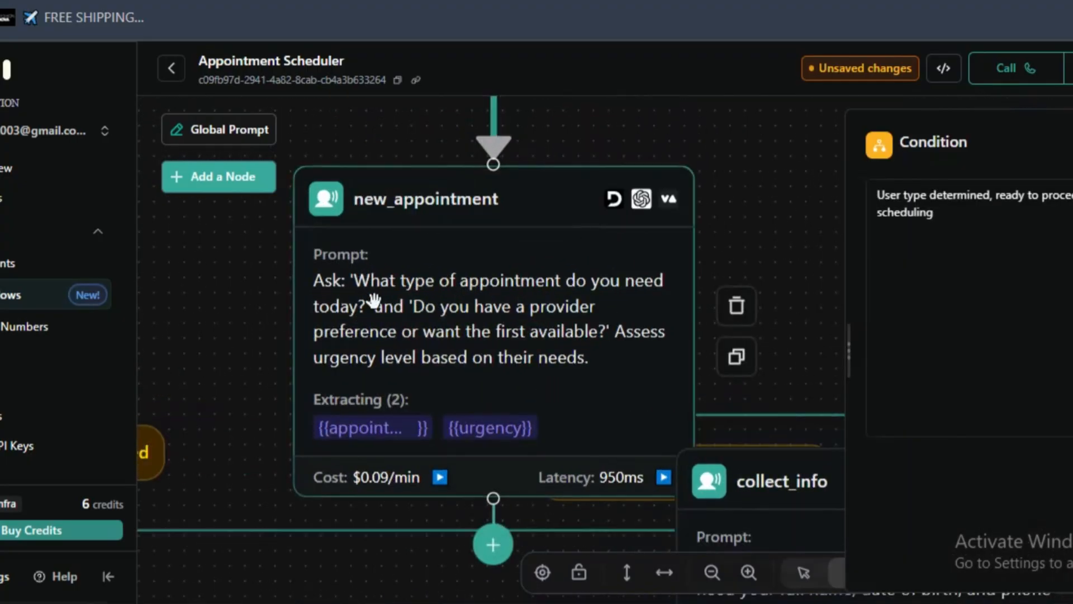
pyautogui.click(400, 317)
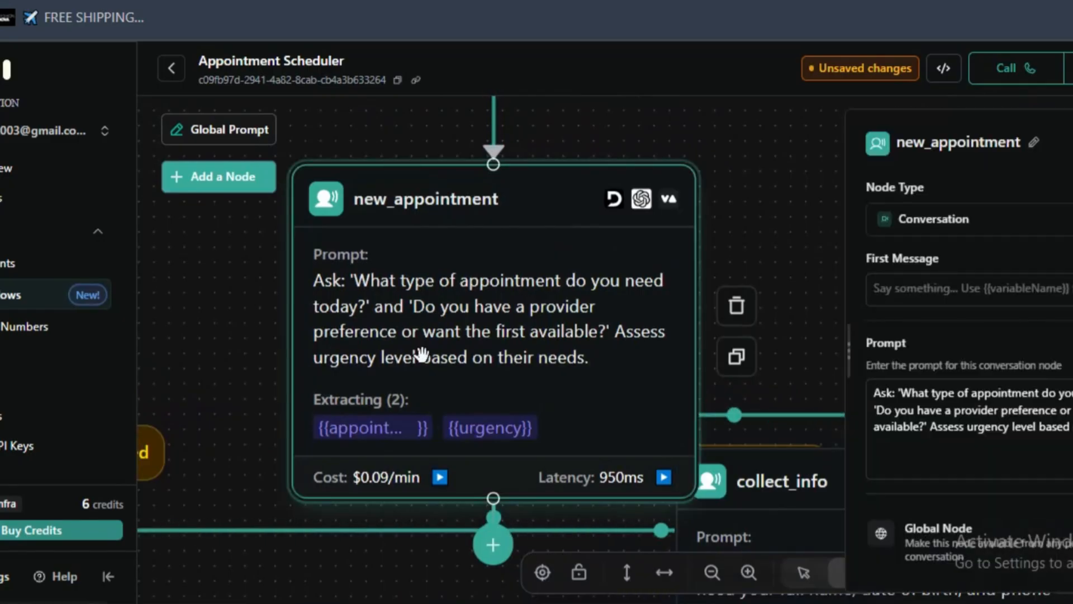
pyautogui.scroll(-1, 421, 367)
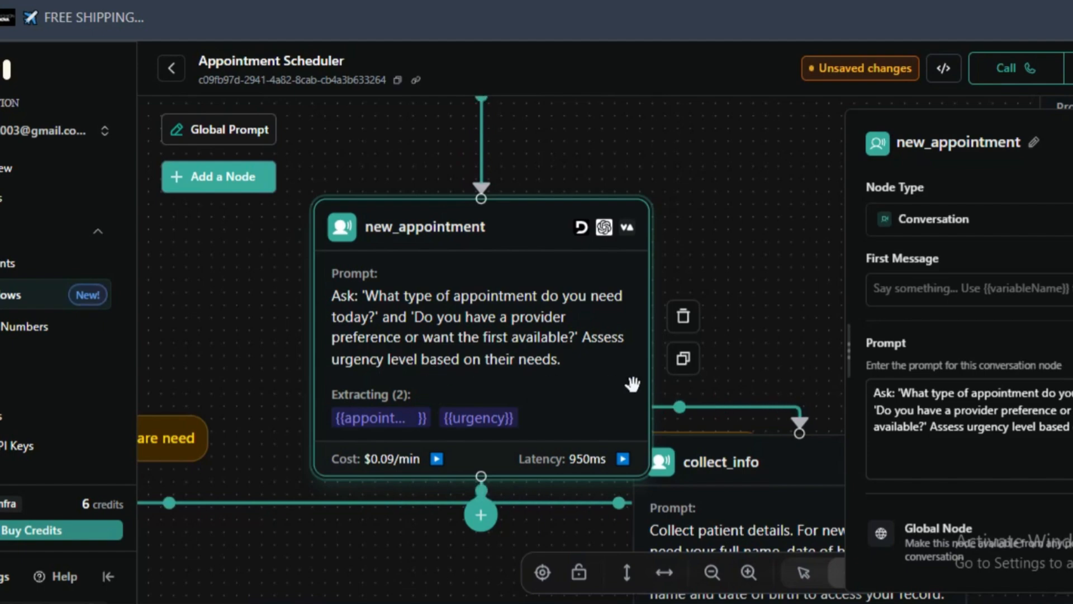
# - Examine the new_appointment node's surroundings, including its urgent care branch to urgent_triage and the neighbouring reschedule branch
pyautogui.scroll(-5, 556, 372)
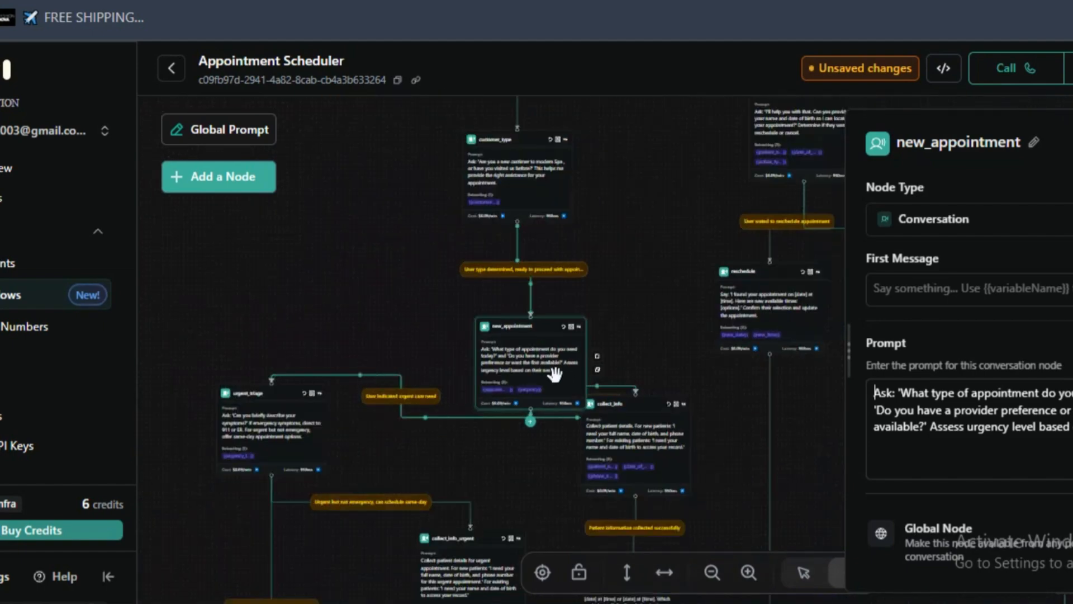
pyautogui.moveTo(599, 317); pyautogui.dragTo(506, 503)
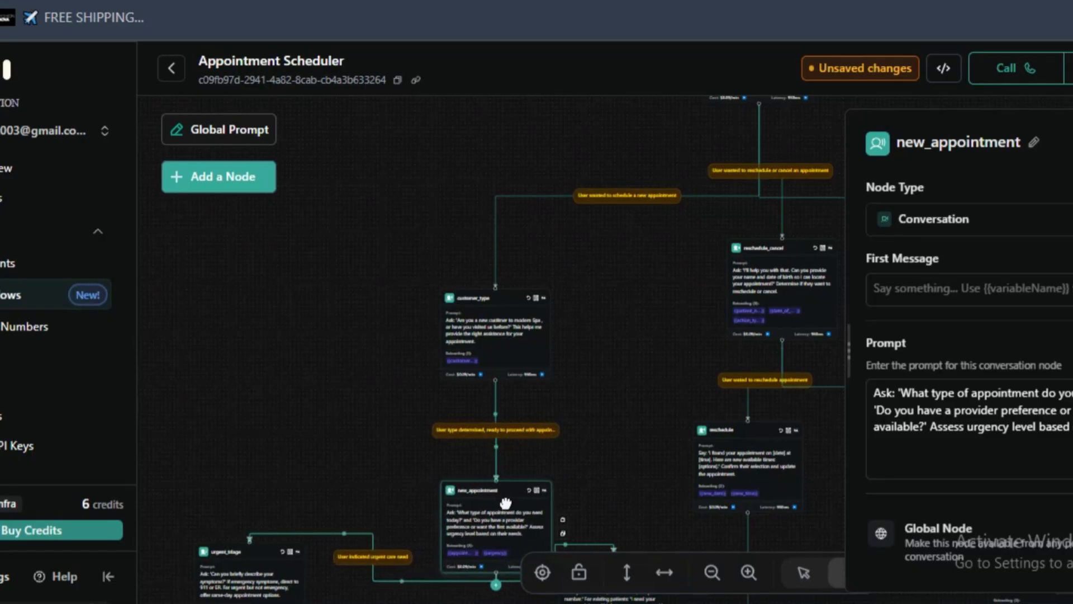
pyautogui.scroll(-1, 593, 413)
pyautogui.moveTo(592, 442); pyautogui.dragTo(593, 280)
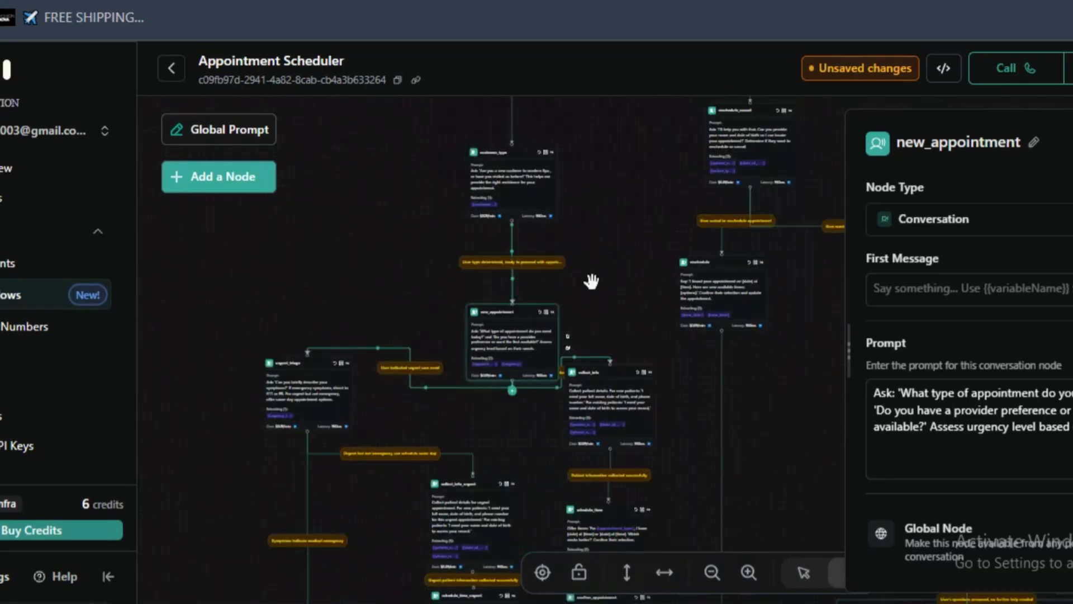
pyautogui.scroll(2, 591, 281)
pyautogui.scroll(3, 592, 281)
pyautogui.scroll(-2, 590, 291)
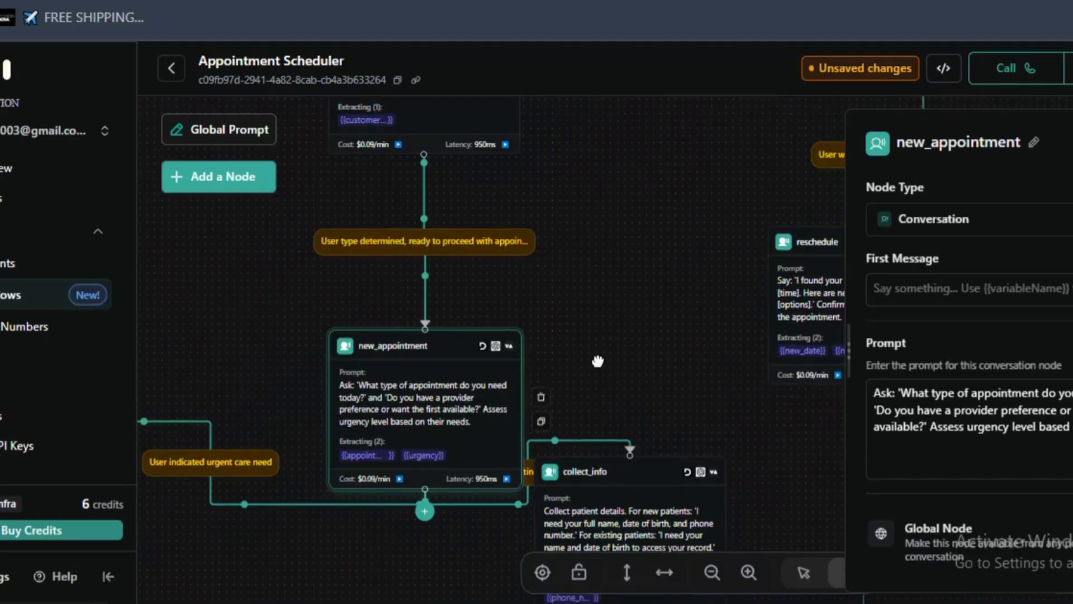
pyautogui.moveTo(595, 360); pyautogui.dragTo(618, 224)
pyautogui.moveTo(264, 449); pyautogui.dragTo(556, 448)
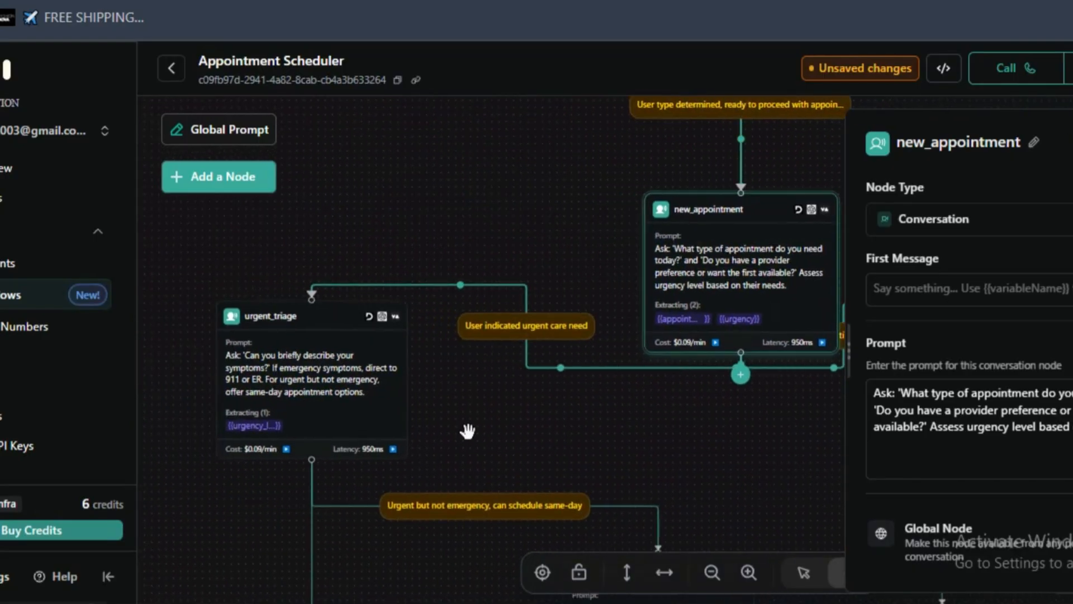
pyautogui.moveTo(423, 396)
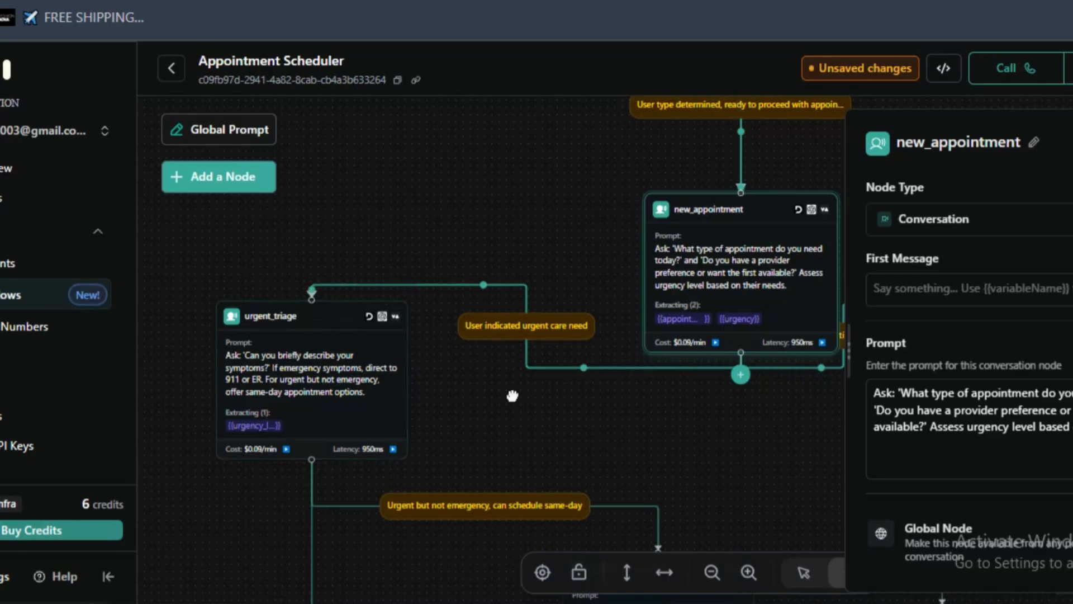
pyautogui.moveTo(512, 396); pyautogui.dragTo(128, 339)
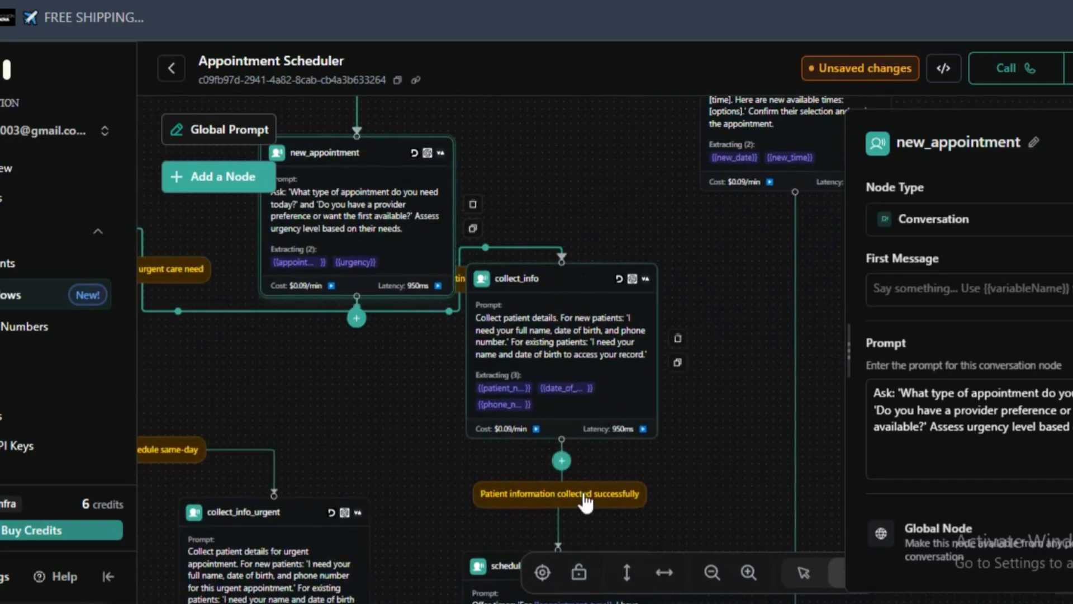
# - Examine the prompts of the collect_info_urgent, schedule_time and confirm_appointment nodes and the conditions linking them
pyautogui.scroll(-1, 633, 439)
pyautogui.moveTo(718, 425); pyautogui.dragTo(711, 175)
pyautogui.scroll(-1, 703, 288)
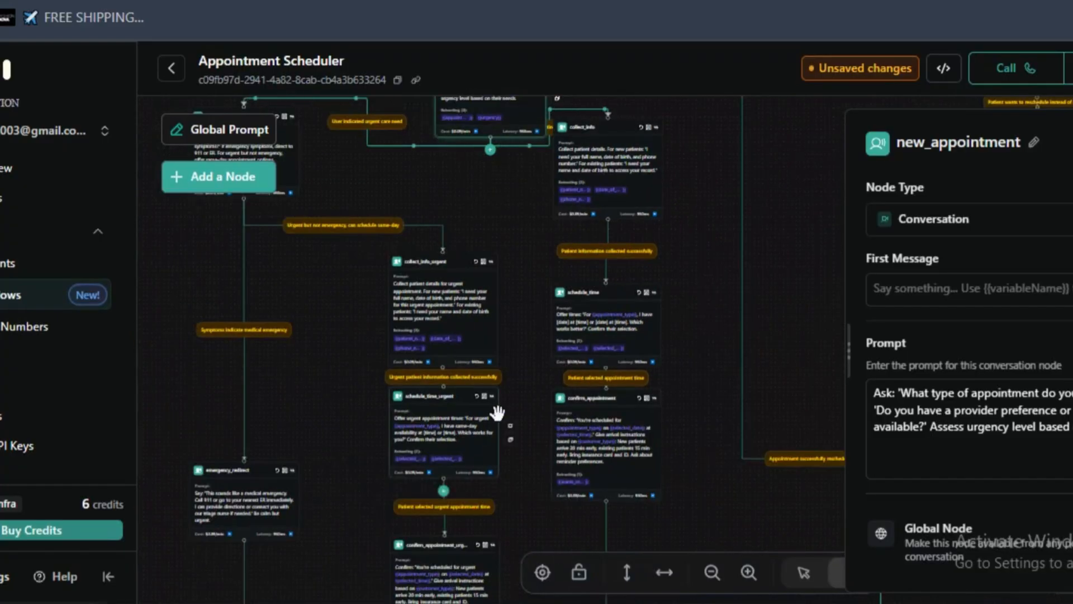
pyautogui.moveTo(482, 468); pyautogui.dragTo(467, 443)
pyautogui.scroll(3, 490, 336)
pyautogui.scroll(1, 404, 345)
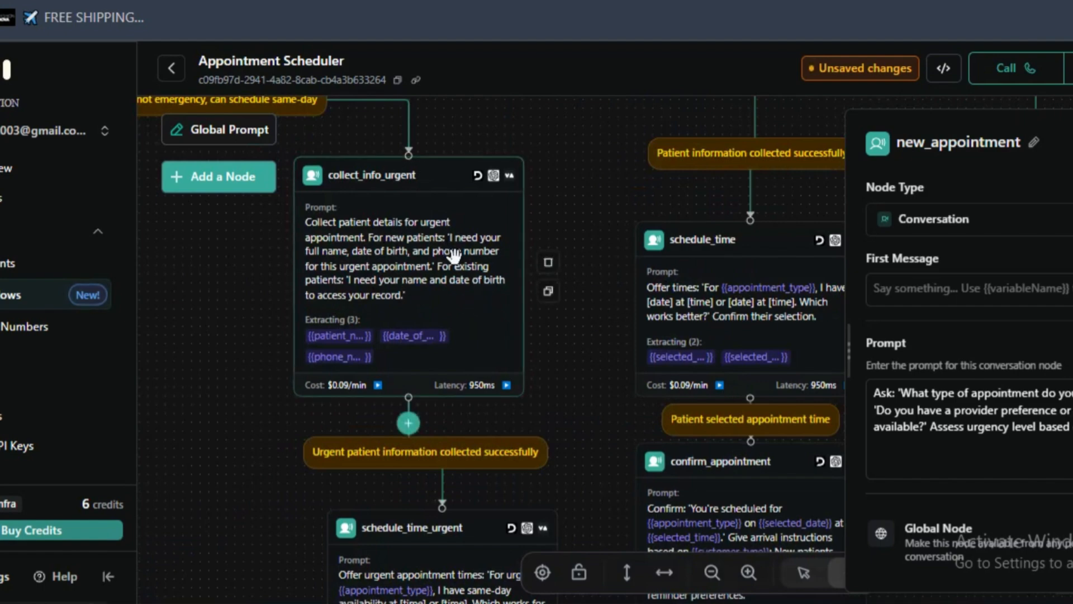
pyautogui.scroll(-1, 550, 280)
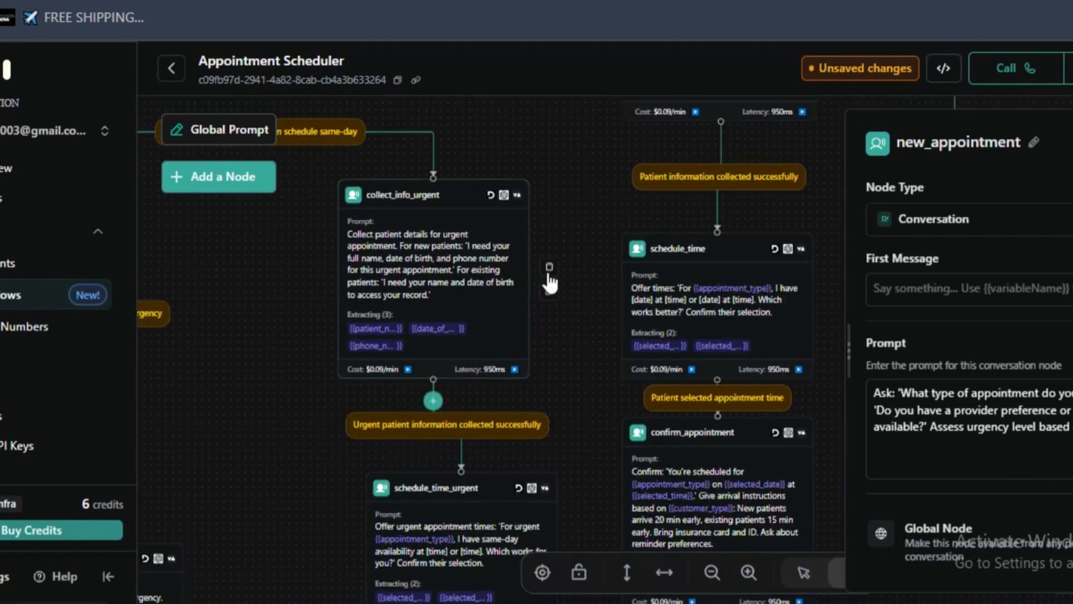
pyautogui.scroll(-3, 661, 433)
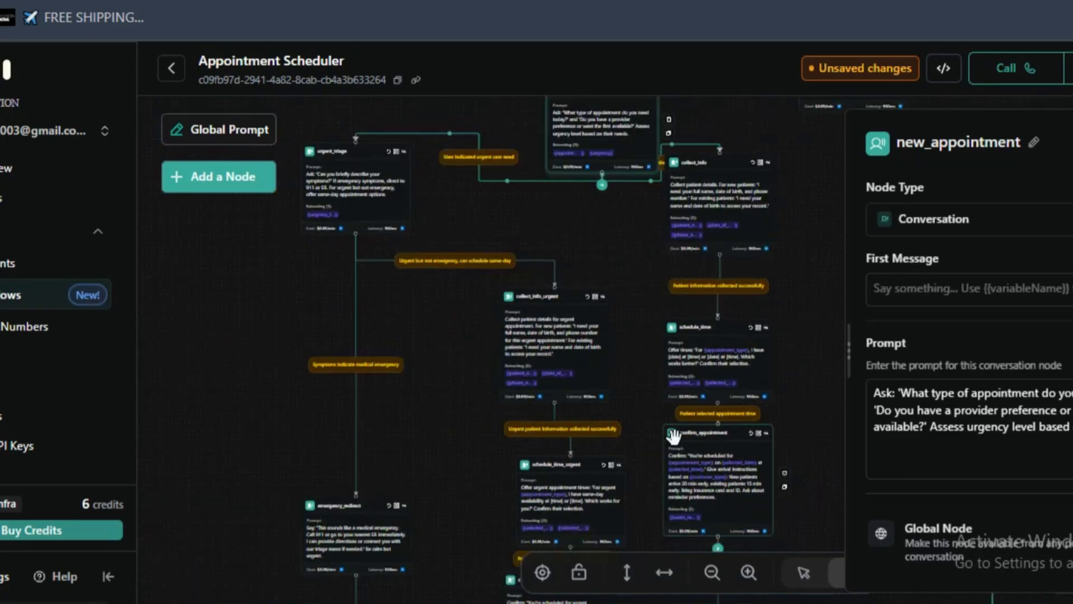
# - Move the collect_info_urgent and schedule_time_urgent nodes closer to the urgent_triage branch, and place collect_info beneath new_appointment
pyautogui.moveTo(647, 395); pyautogui.dragTo(653, 495)
pyautogui.moveTo(651, 375); pyautogui.dragTo(571, 383)
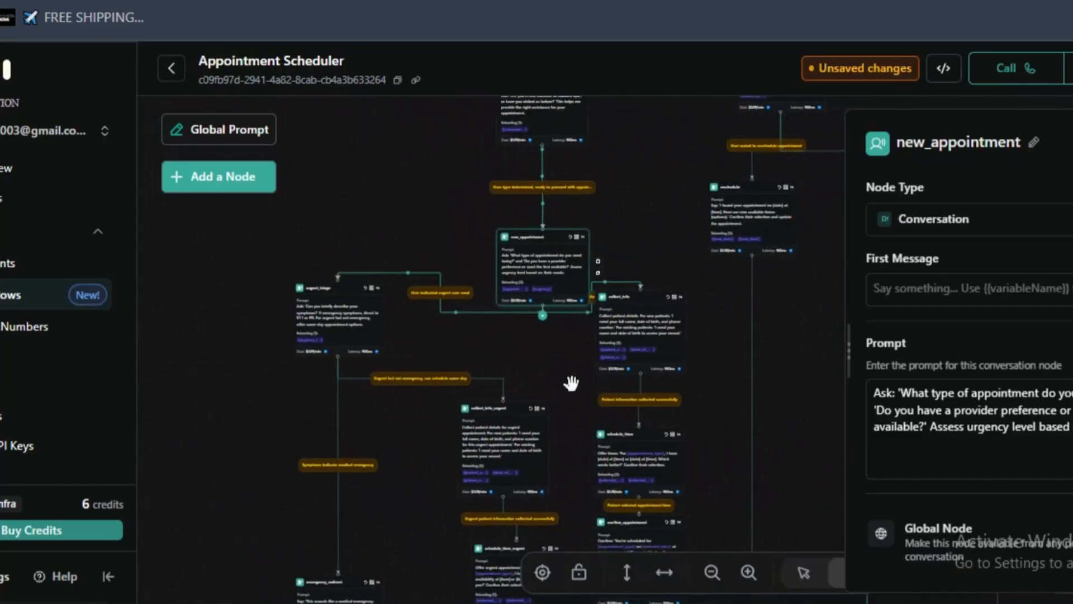
pyautogui.moveTo(469, 434); pyautogui.dragTo(410, 440)
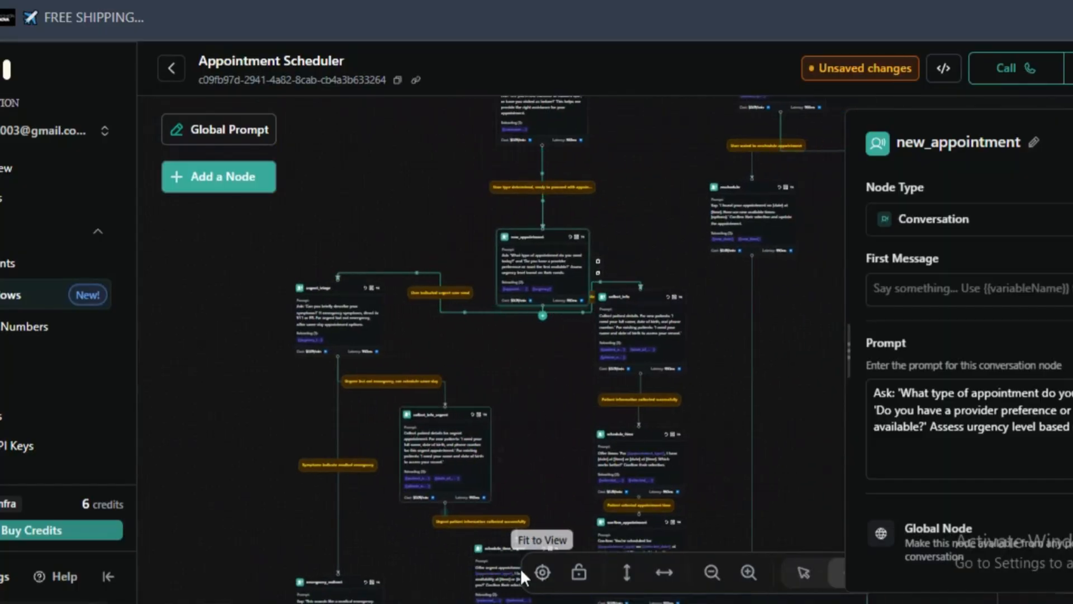
pyautogui.moveTo(475, 573); pyautogui.dragTo(442, 580)
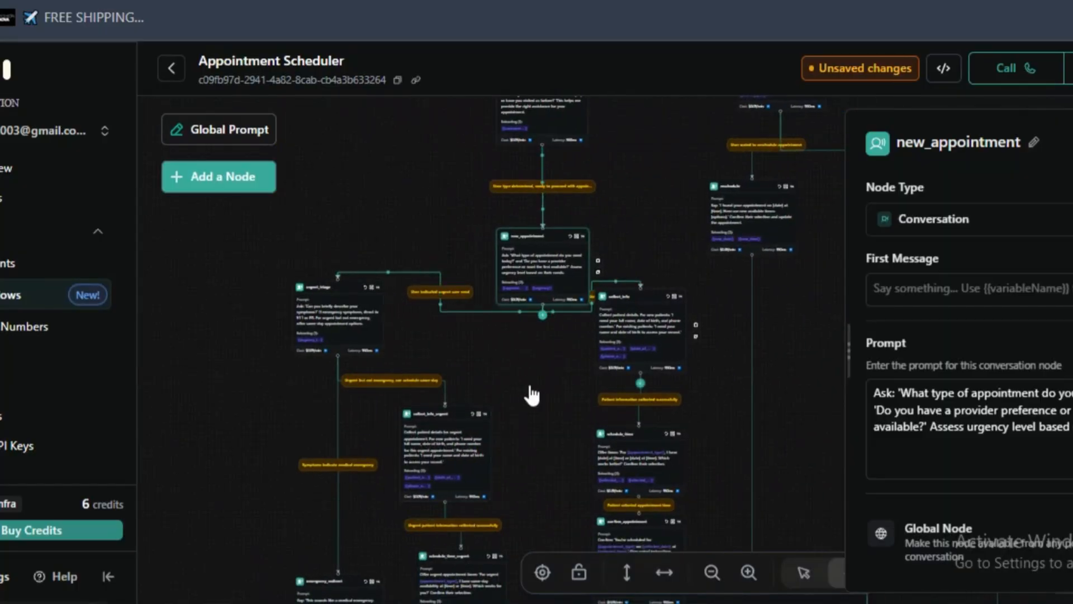
pyautogui.moveTo(531, 395)
pyautogui.mouseDown()
pyautogui.moveTo(558, 389)
pyautogui.moveTo(546, 403)
pyautogui.mouseUp()
# - Examine the new_appointment node's prompt and the routine appointment condition leading to the collect_info node
pyautogui.scroll(1, 617, 277)
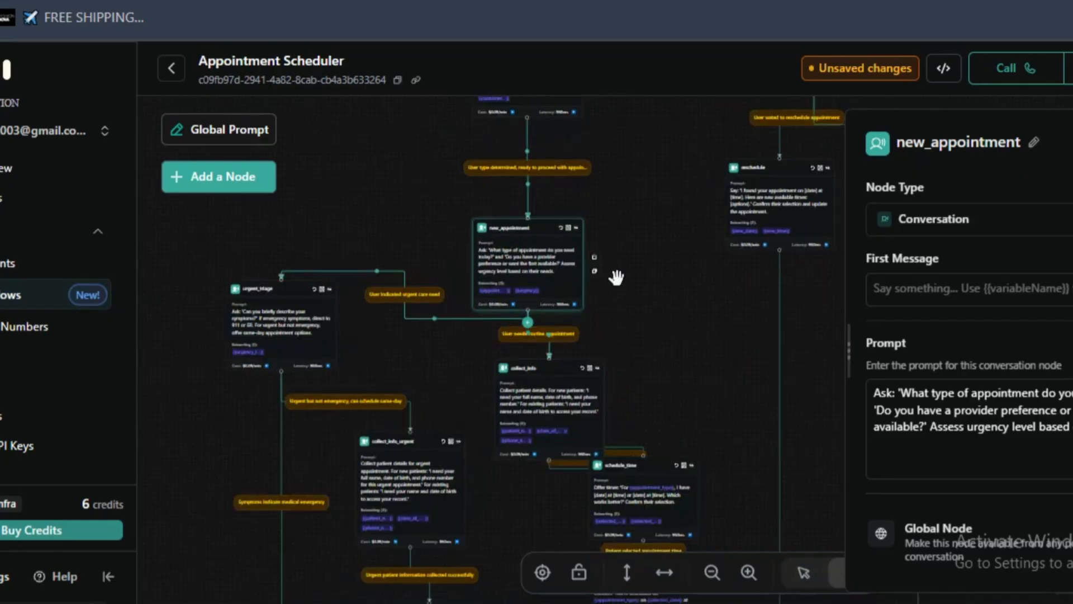
pyautogui.scroll(3, 617, 277)
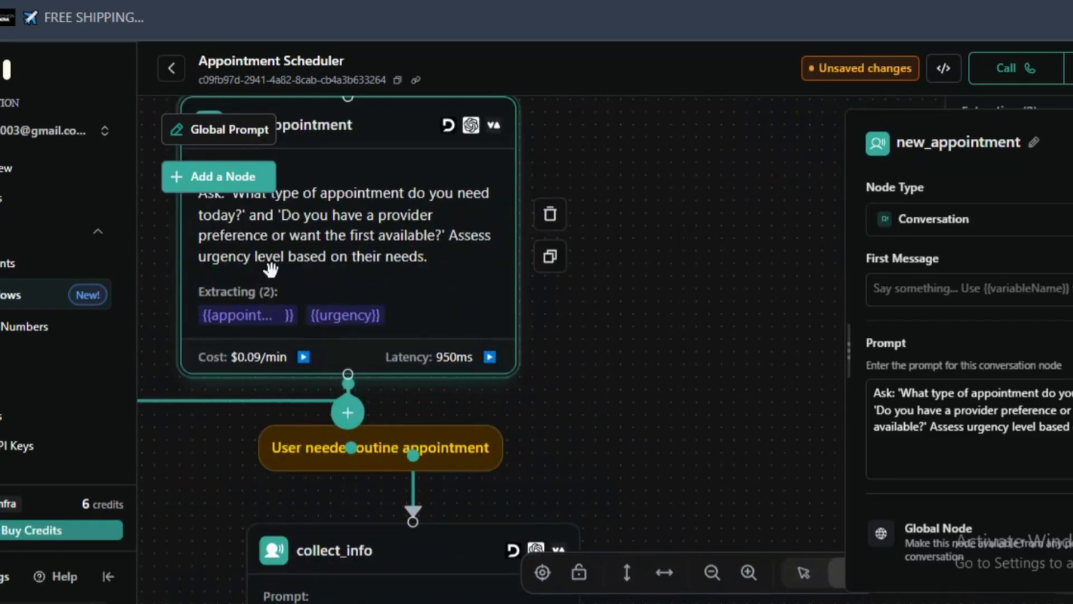
pyautogui.scroll(-1, 352, 233)
pyautogui.scroll(-1, 567, 353)
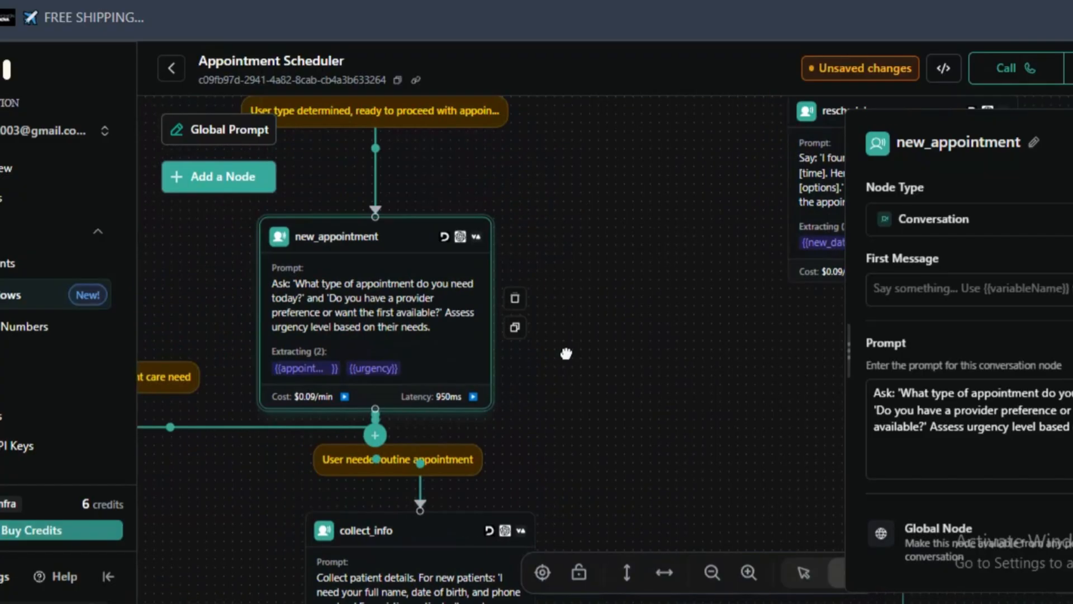
pyautogui.moveTo(530, 229); pyautogui.dragTo(608, 267)
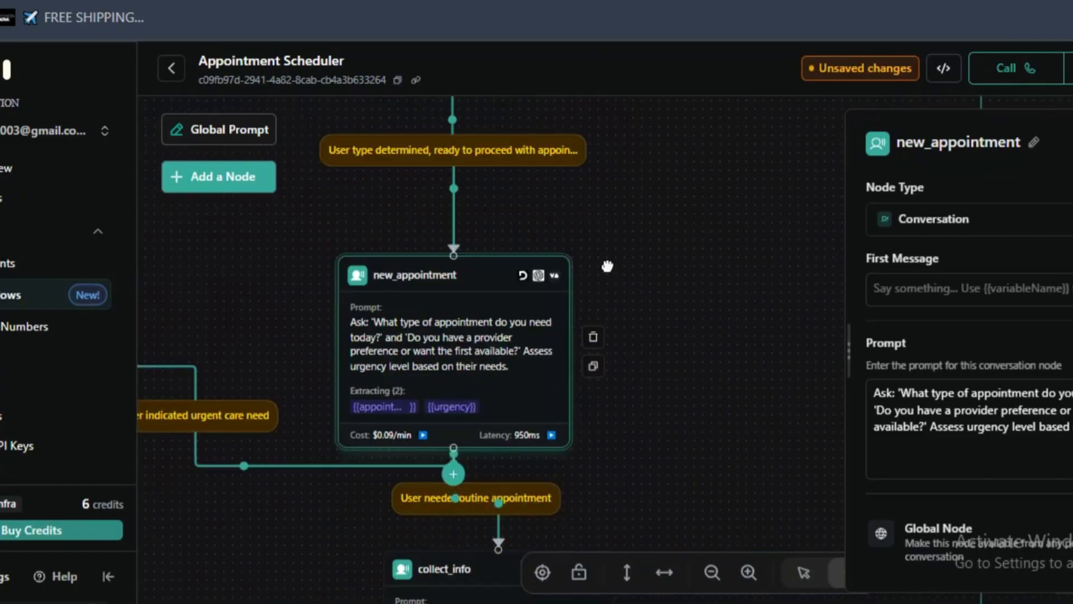
pyautogui.moveTo(687, 264); pyautogui.dragTo(690, 187)
pyautogui.scroll(2, 475, 287)
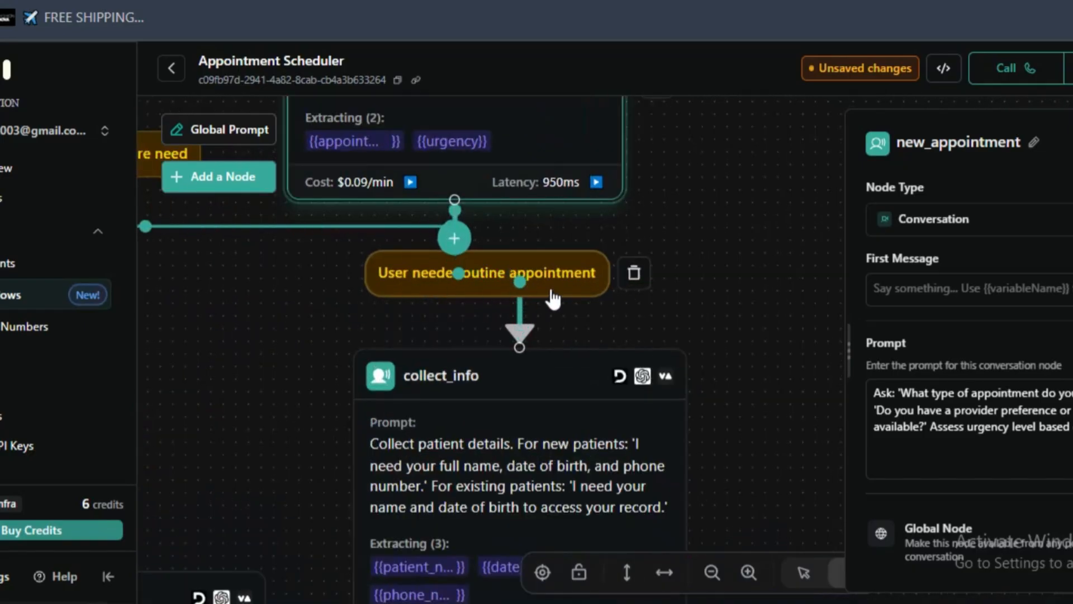
pyautogui.scroll(-2, 547, 298)
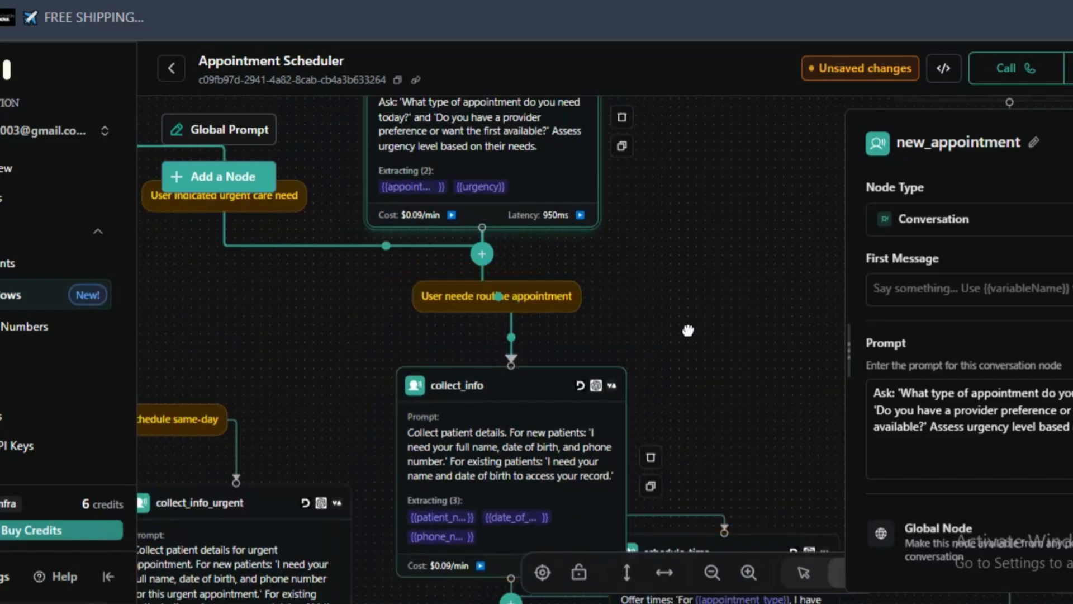
# - Examine the overall workflow layout, from the urgent and routine appointment branches back up to the opening node's three conditions
pyautogui.scroll(-1, 677, 408)
pyautogui.scroll(-3, 676, 408)
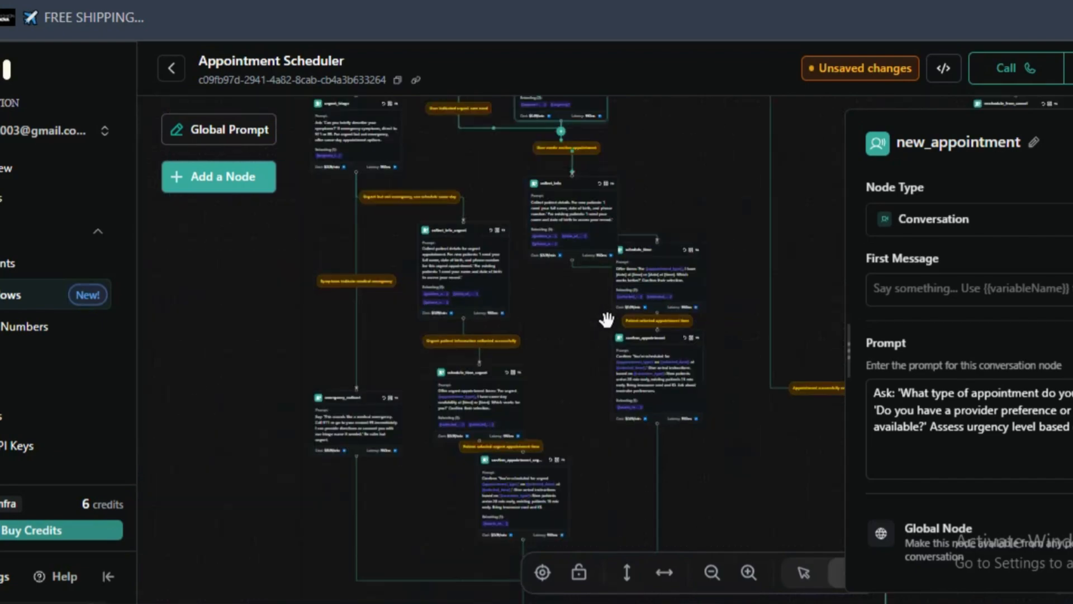
pyautogui.moveTo(587, 404); pyautogui.dragTo(581, 271)
pyautogui.scroll(-2, 615, 293)
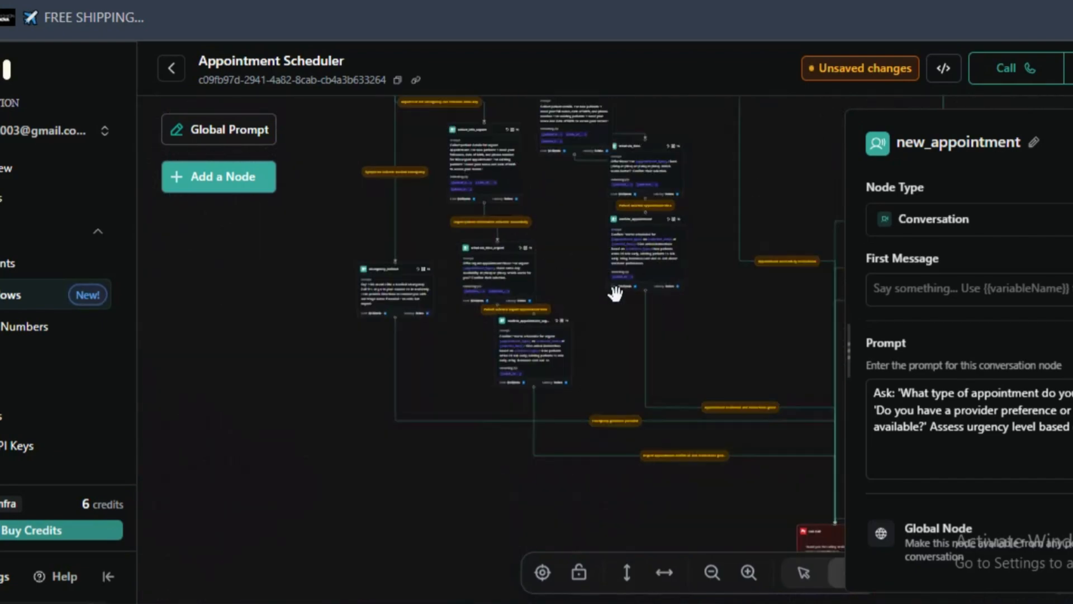
pyautogui.moveTo(697, 347); pyautogui.dragTo(592, 367)
pyautogui.moveTo(609, 421); pyautogui.dragTo(582, 601)
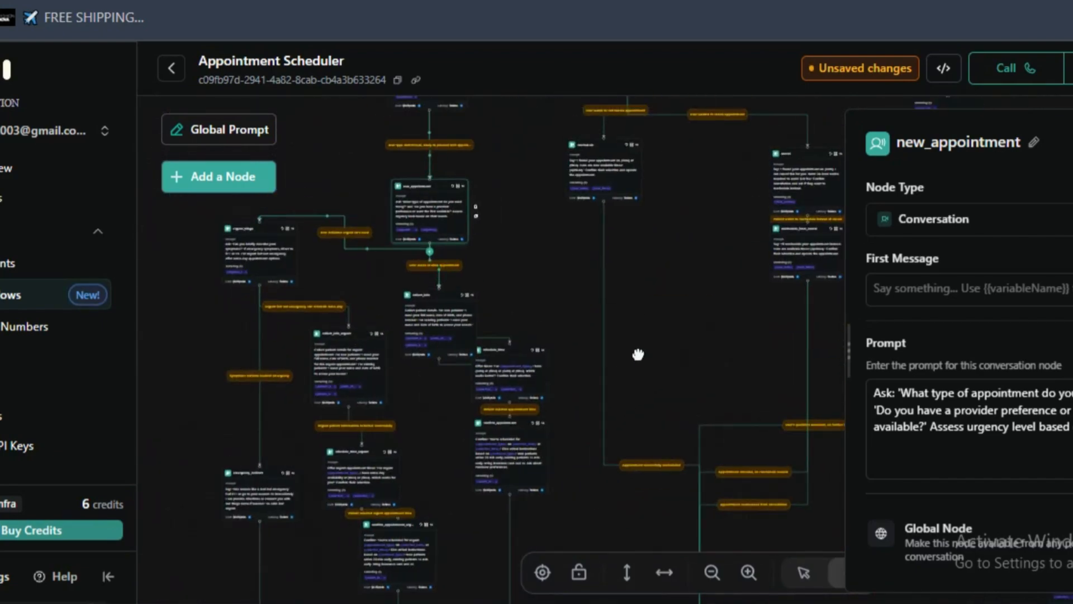
pyautogui.moveTo(636, 325); pyautogui.dragTo(589, 482)
pyautogui.moveTo(636, 386); pyautogui.dragTo(583, 471)
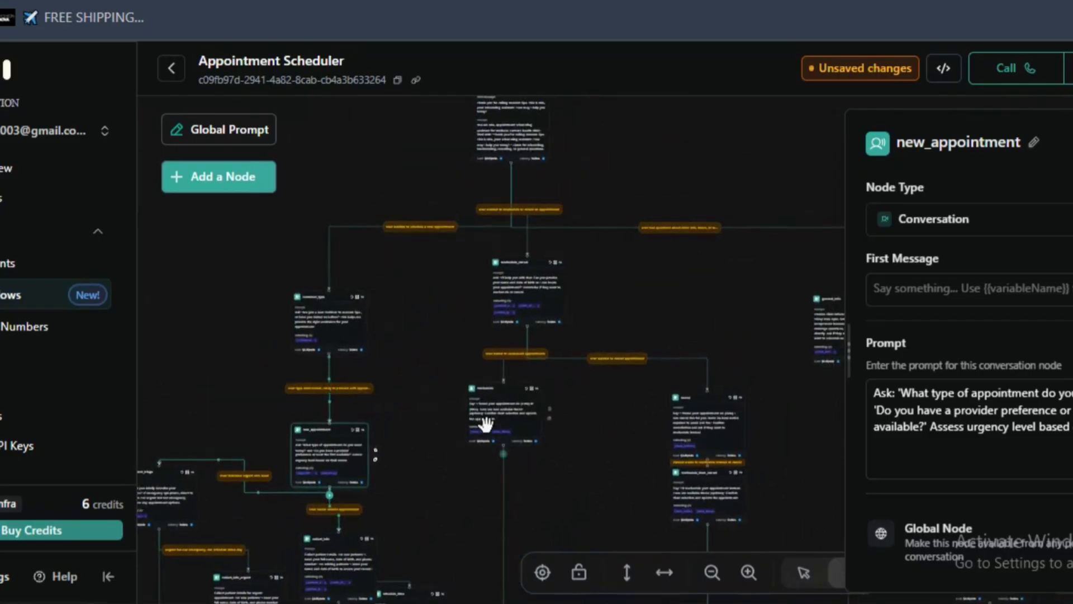
# - Align the reschedule_cancel node directly beneath the opening node's connection
pyautogui.scroll(-2, 591, 423)
pyautogui.scroll(5, 648, 319)
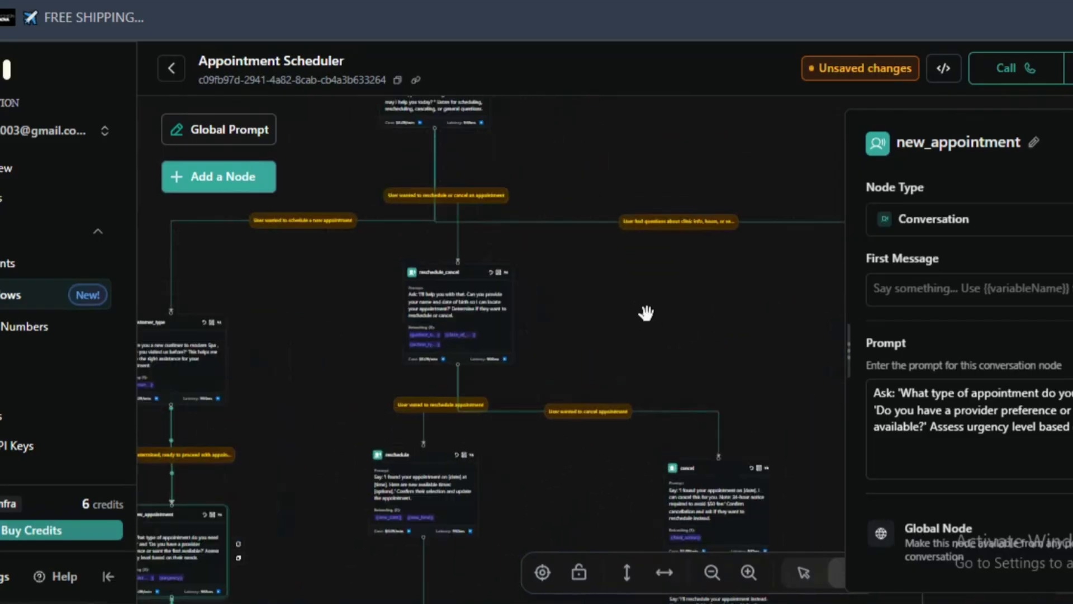
pyautogui.moveTo(405, 290); pyautogui.dragTo(389, 317)
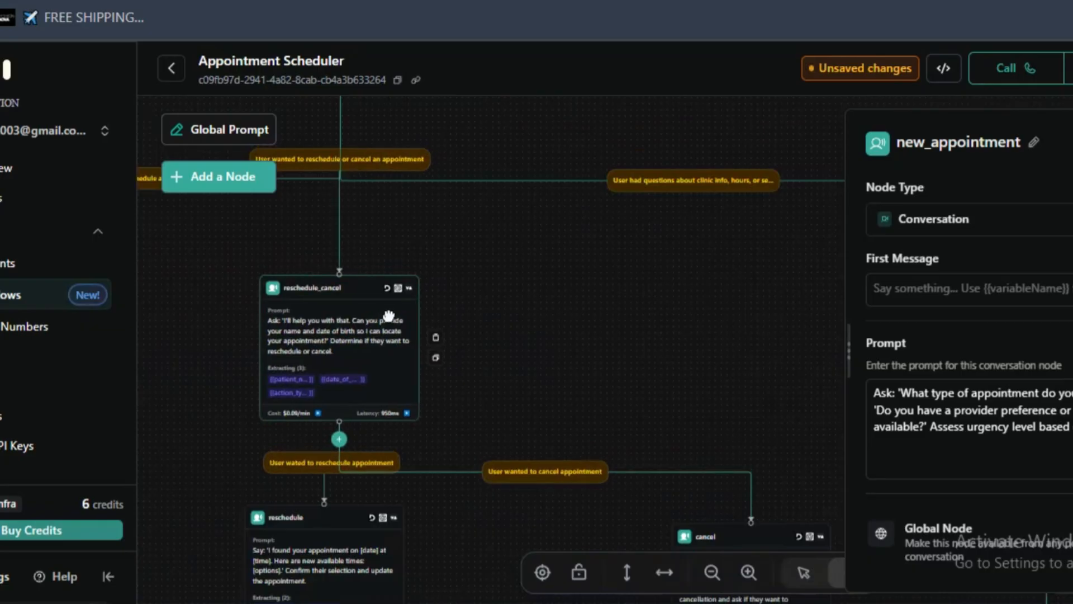
# - Examine the reschedule, cancel and confirm_appointment nodes and the conditions that lead from them to the end of the call
pyautogui.moveTo(545, 385); pyautogui.dragTo(556, 116)
pyautogui.moveTo(518, 351); pyautogui.dragTo(552, 217)
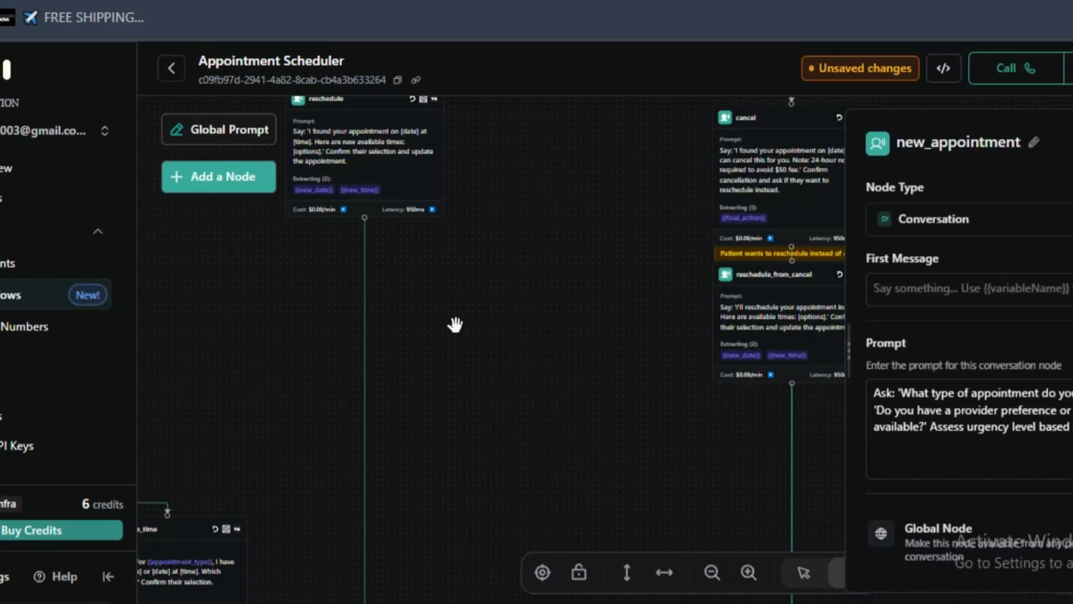
pyautogui.moveTo(434, 415); pyautogui.dragTo(486, 179)
pyautogui.moveTo(527, 515); pyautogui.dragTo(491, 204)
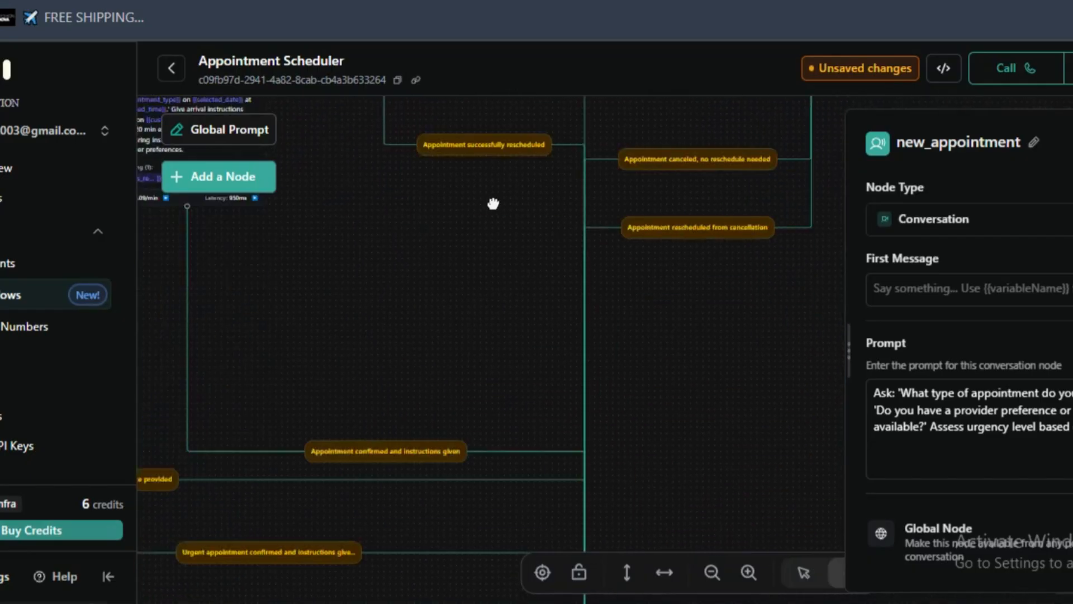
pyautogui.moveTo(492, 399); pyautogui.dragTo(463, 400)
pyautogui.scroll(-5, 507, 307)
pyautogui.scroll(-1, 592, 467)
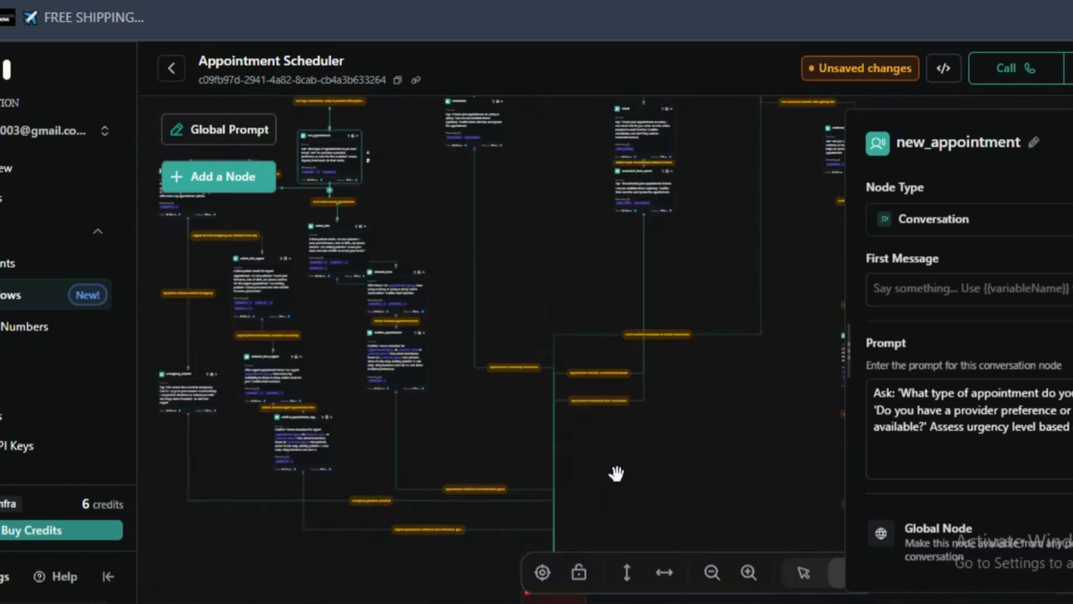
pyautogui.moveTo(616, 474); pyautogui.dragTo(620, 342)
pyautogui.scroll(5, 513, 351)
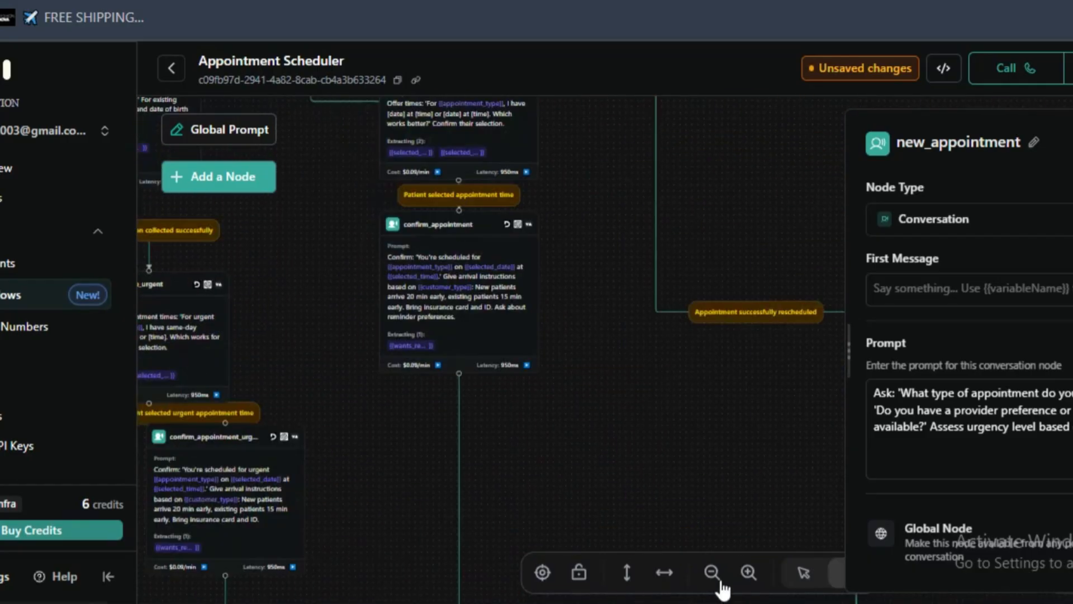
pyautogui.scroll(3, 482, 378)
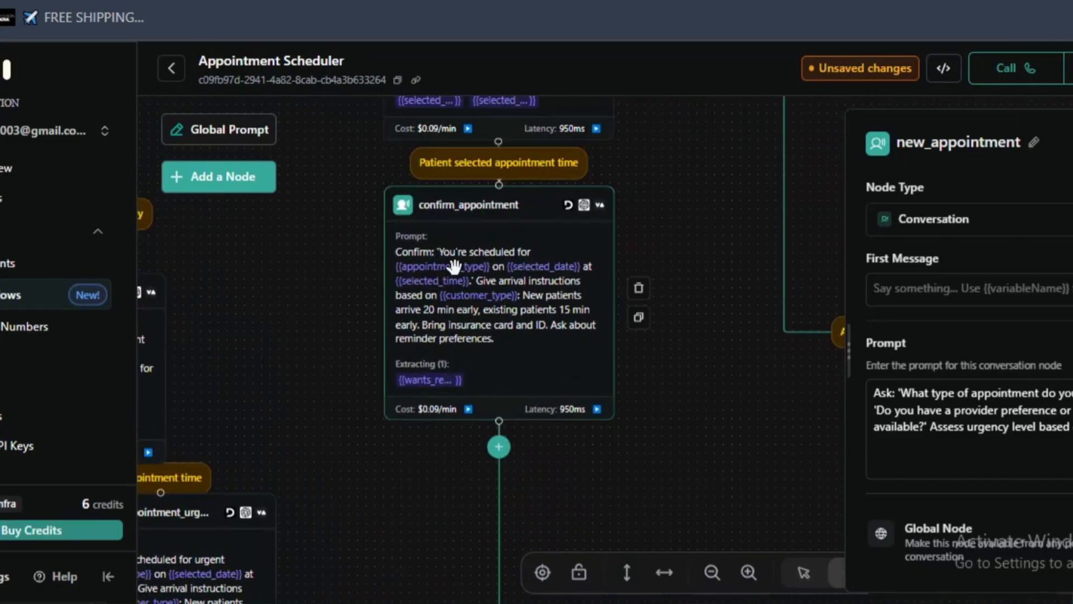
pyautogui.moveTo(659, 274); pyautogui.dragTo(693, 587)
pyautogui.moveTo(681, 174); pyautogui.dragTo(788, 370)
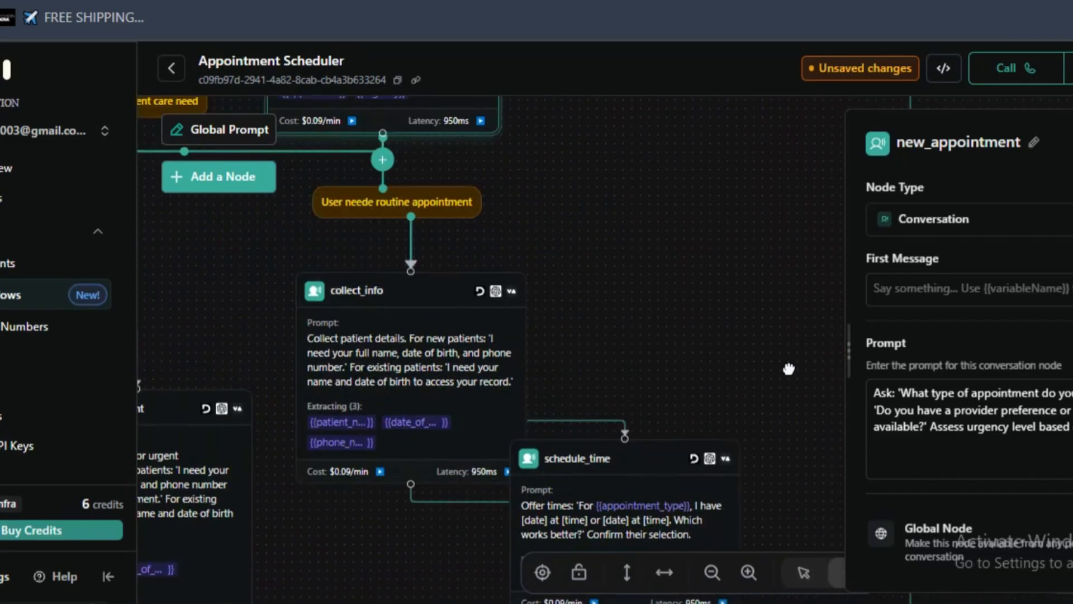
# - Place the collect_info node below new_appointment and above schedule_time in the routine appointment branch
pyautogui.scroll(-6, 778, 360)
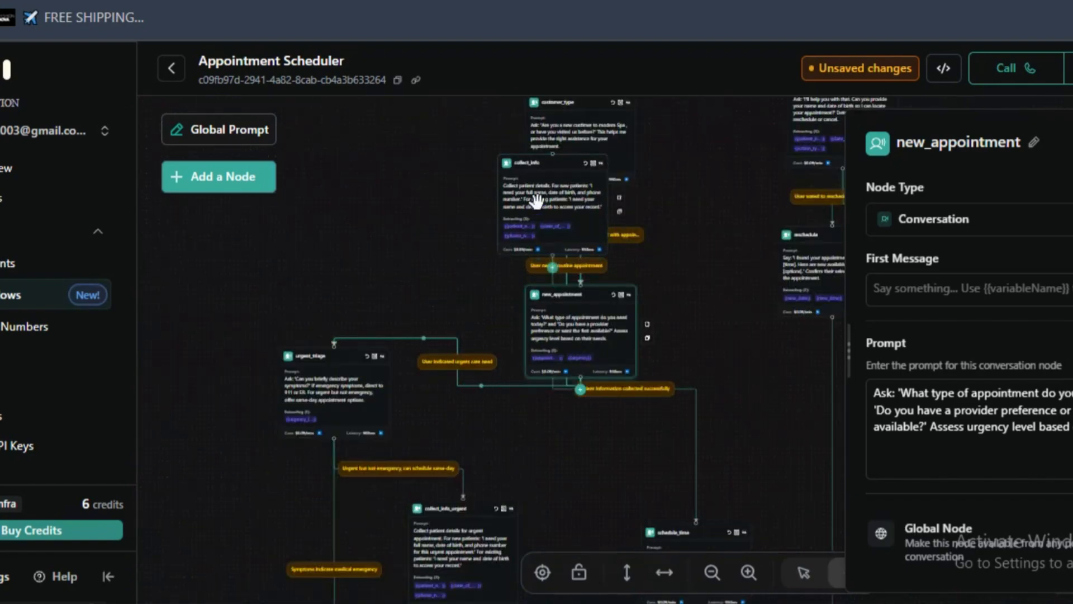
pyautogui.moveTo(539, 203); pyautogui.dragTo(621, 468)
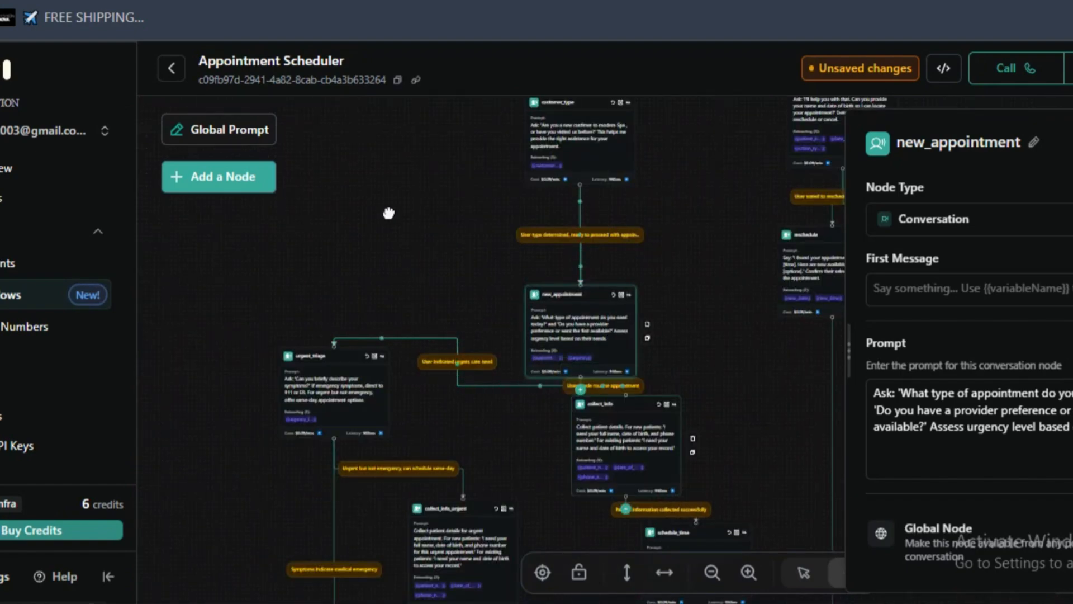
pyautogui.moveTo(420, 313); pyautogui.dragTo(395, 48)
pyautogui.scroll(4, 556, 432)
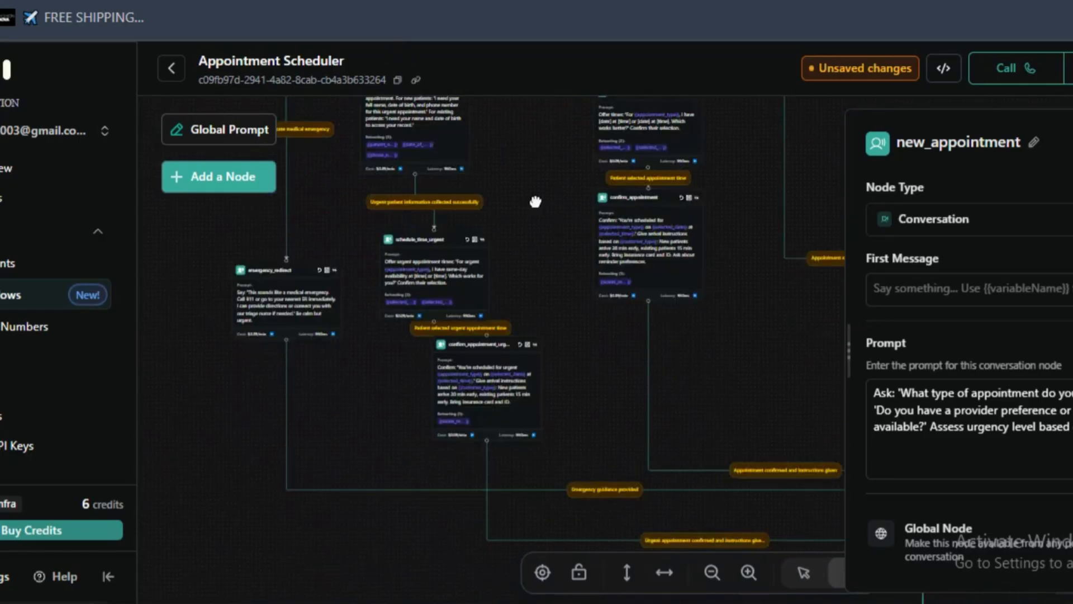
# - Examine the schedule_time and confirm_appointment nodes in the routine branch and the conditions leading from them to the end of the call
pyautogui.scroll(4, 645, 288)
pyautogui.moveTo(633, 233); pyautogui.dragTo(434, 313)
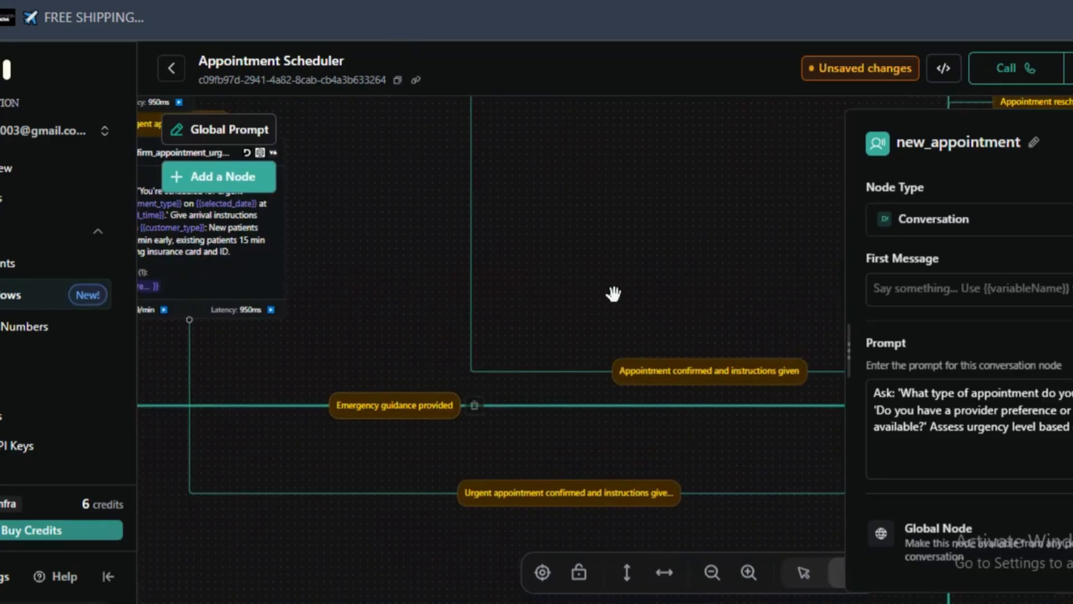
pyautogui.moveTo(633, 278); pyautogui.dragTo(458, 438)
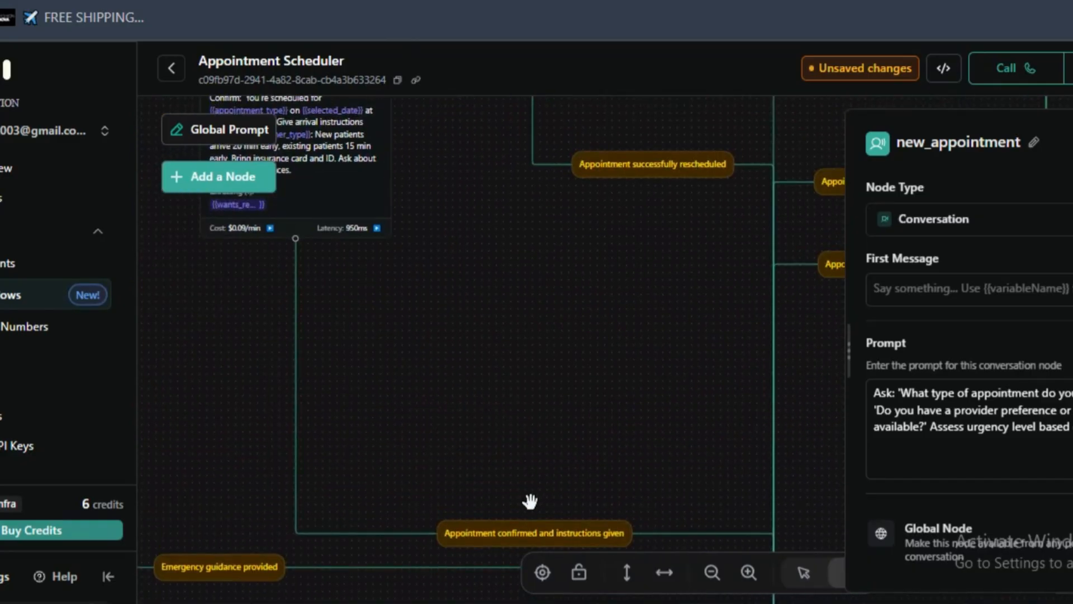
pyautogui.moveTo(374, 304); pyautogui.dragTo(445, 433)
pyautogui.moveTo(397, 175); pyautogui.dragTo(447, 389)
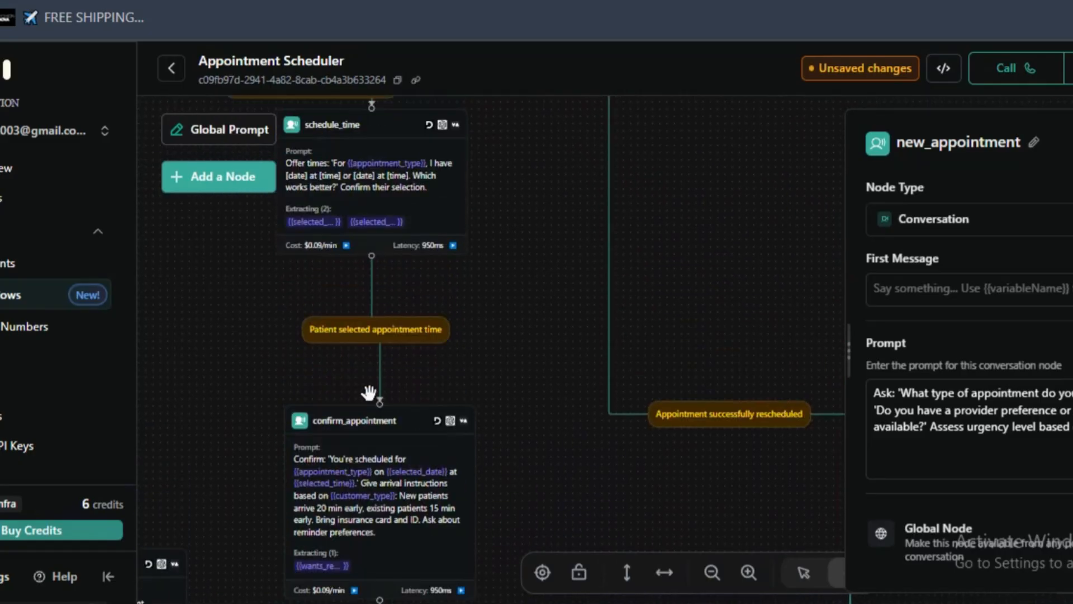
pyautogui.moveTo(582, 537); pyautogui.dragTo(453, 221)
pyautogui.scroll(3, 598, 305)
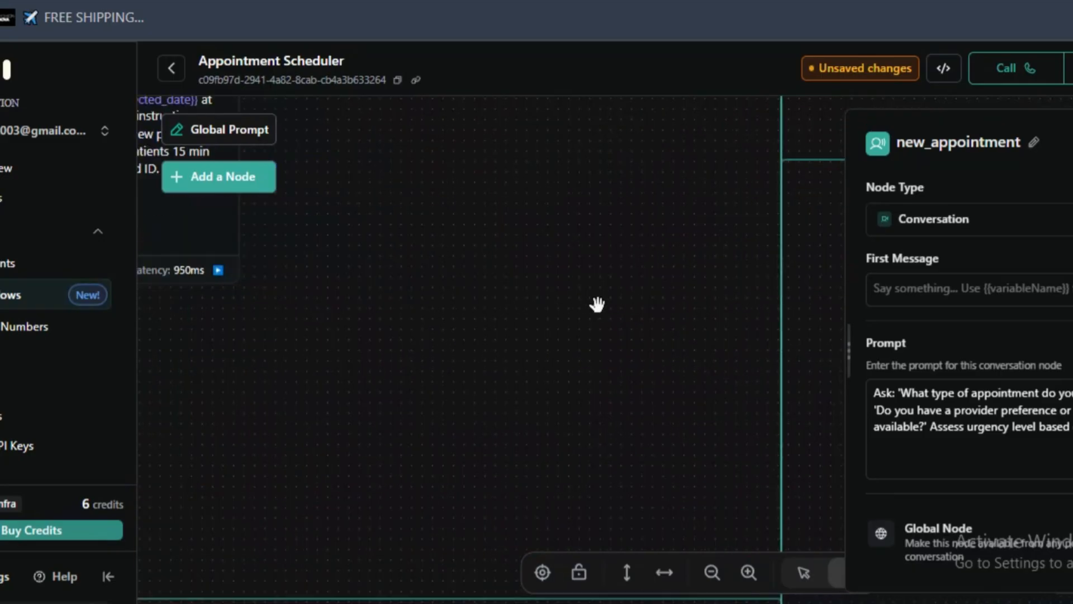
pyautogui.scroll(-7, 598, 304)
pyautogui.moveTo(644, 160); pyautogui.dragTo(577, 464)
pyautogui.moveTo(587, 263); pyautogui.dragTo(467, 577)
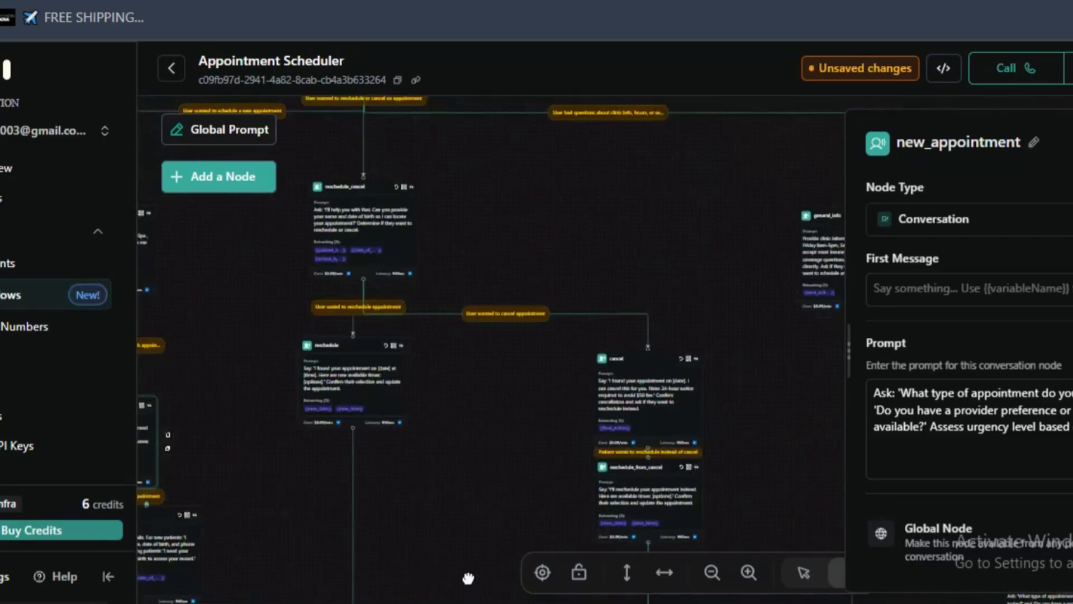
# - Examine the general_info node and its follow-up nodes customer_type_from_info, new_appointment_from_info and collect_info_from_info
pyautogui.click(496, 304)
pyautogui.moveTo(529, 247); pyautogui.dragTo(213, 342)
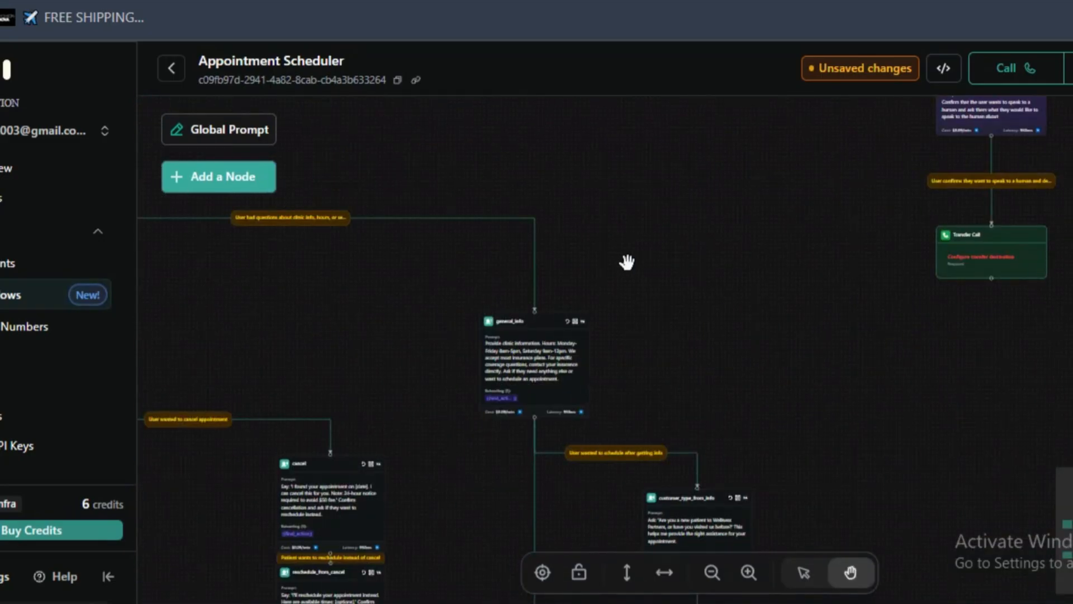
pyautogui.moveTo(827, 182); pyautogui.dragTo(606, 536)
pyautogui.scroll(-1, 639, 383)
pyautogui.moveTo(596, 494); pyautogui.dragTo(731, 104)
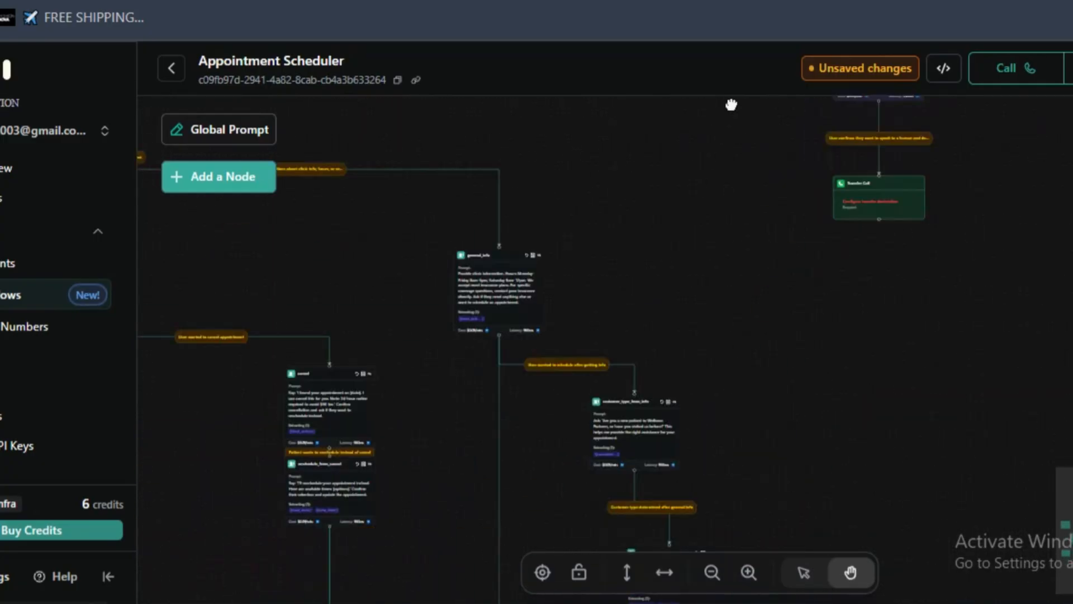
pyautogui.scroll(3, 628, 385)
pyautogui.scroll(3, 556, 231)
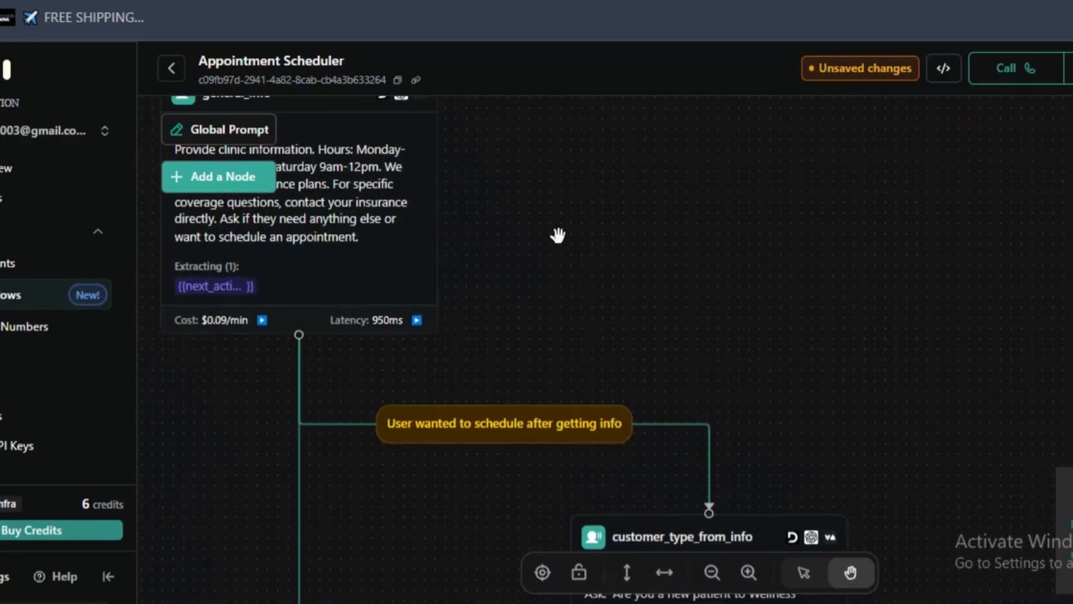
pyautogui.scroll(-3, 640, 213)
pyautogui.moveTo(449, 358); pyautogui.dragTo(458, 222)
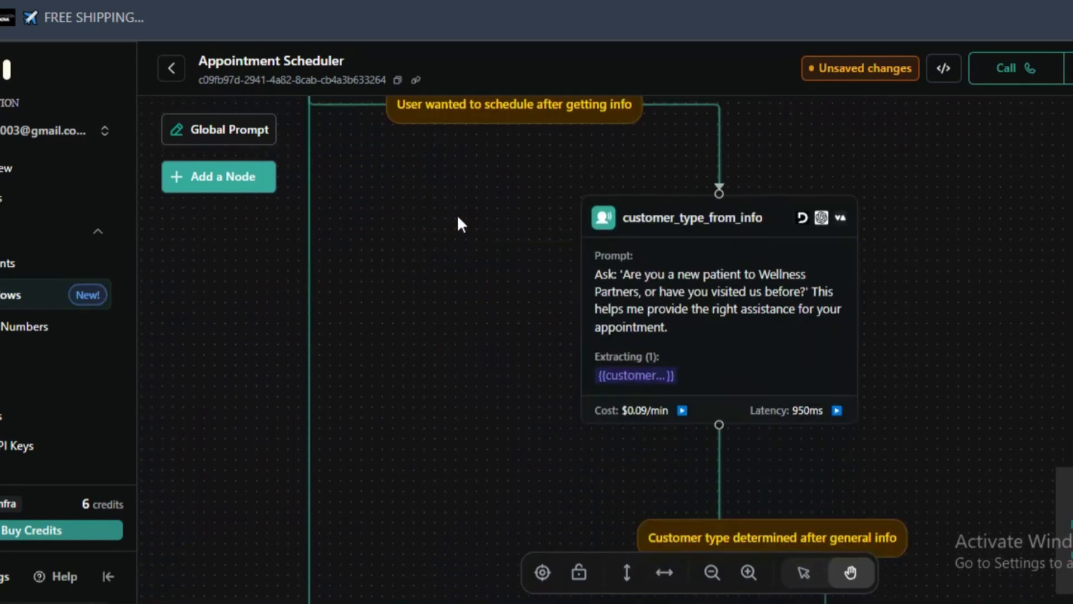
pyautogui.moveTo(573, 423); pyautogui.dragTo(515, 126)
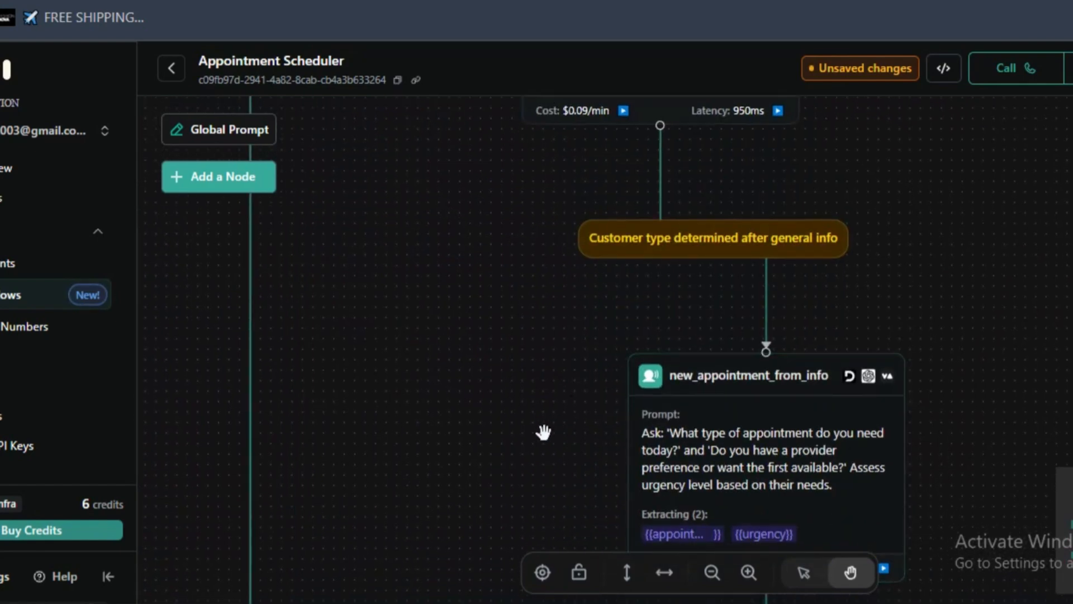
pyautogui.moveTo(541, 459); pyautogui.dragTo(421, 95)
pyautogui.moveTo(402, 431); pyautogui.dragTo(370, 108)
pyautogui.scroll(-2, 428, 373)
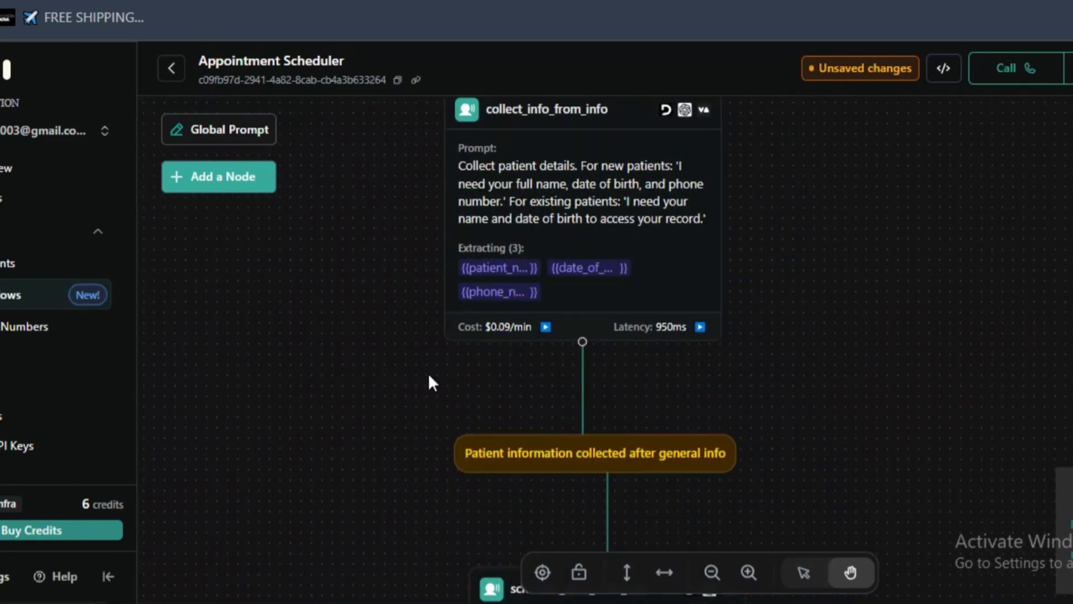
# - Review the collect_info_from_info node's prompt for collecting new and existing patients' details
pyautogui.click(604, 238)
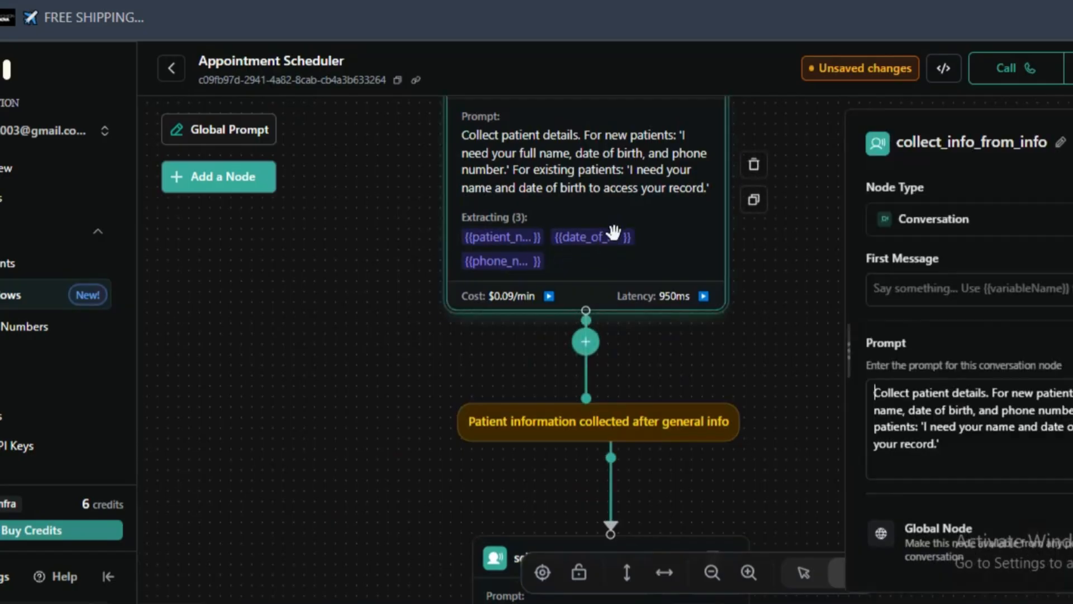
pyautogui.scroll(4, 827, 305)
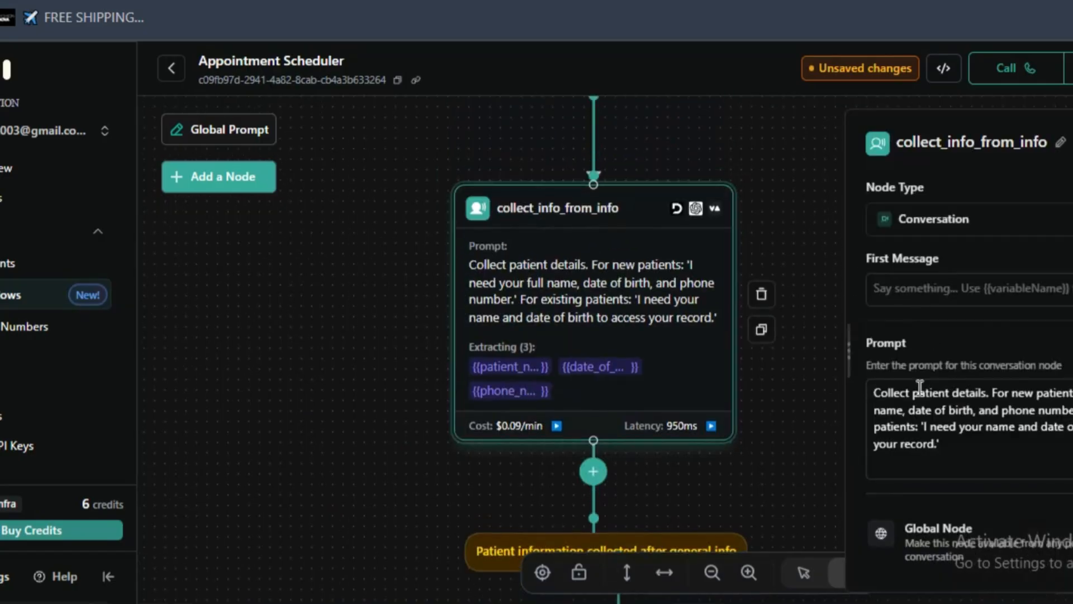
pyautogui.tripleClick(946, 397)
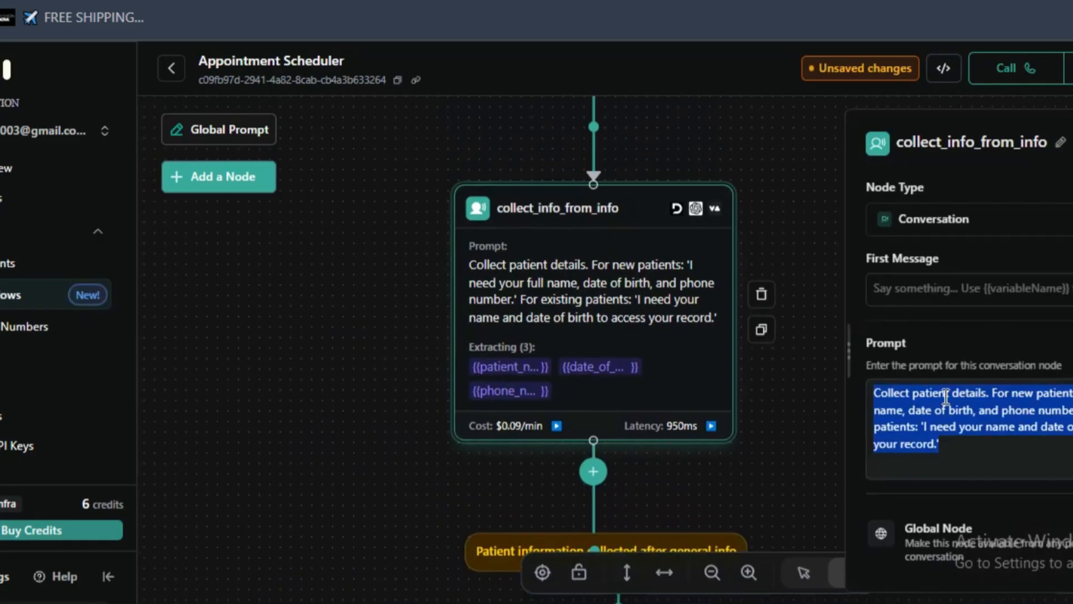
pyautogui.click(1000, 404)
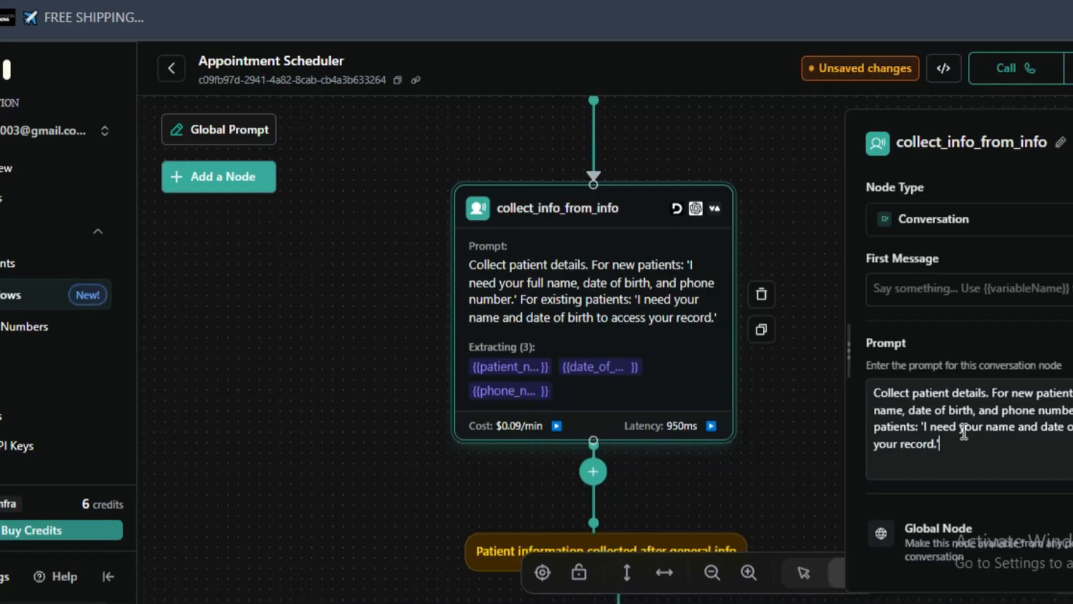
pyautogui.click(764, 423)
# - Examine the general-info branch's scheduling and confirmation nodes and trace how all branches reach the End Call node
pyautogui.scroll(-5, 787, 288)
pyautogui.scroll(-4, 787, 287)
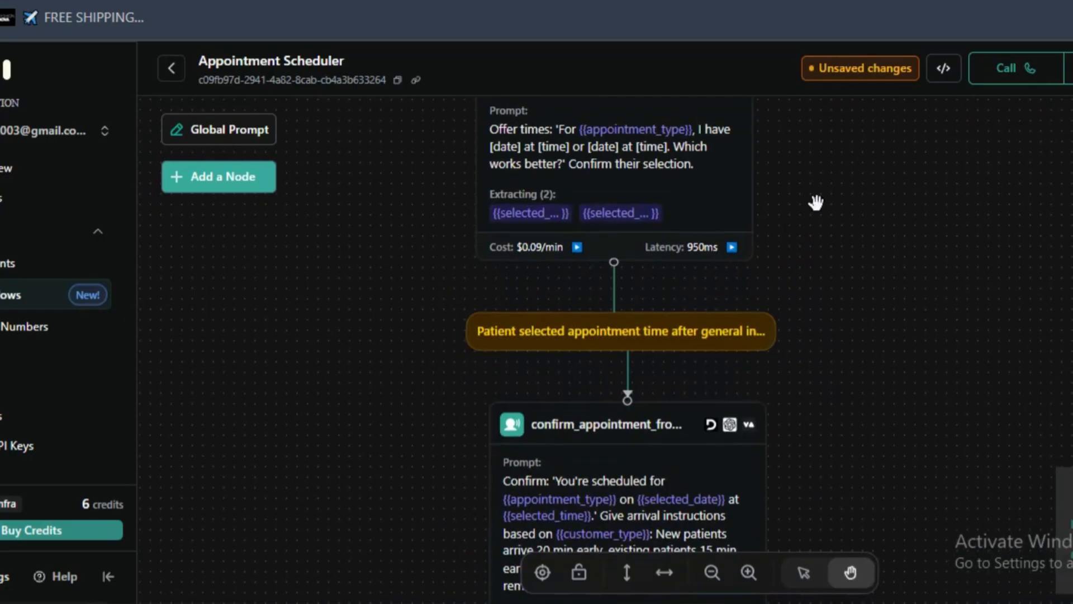
pyautogui.scroll(-8, 637, 300)
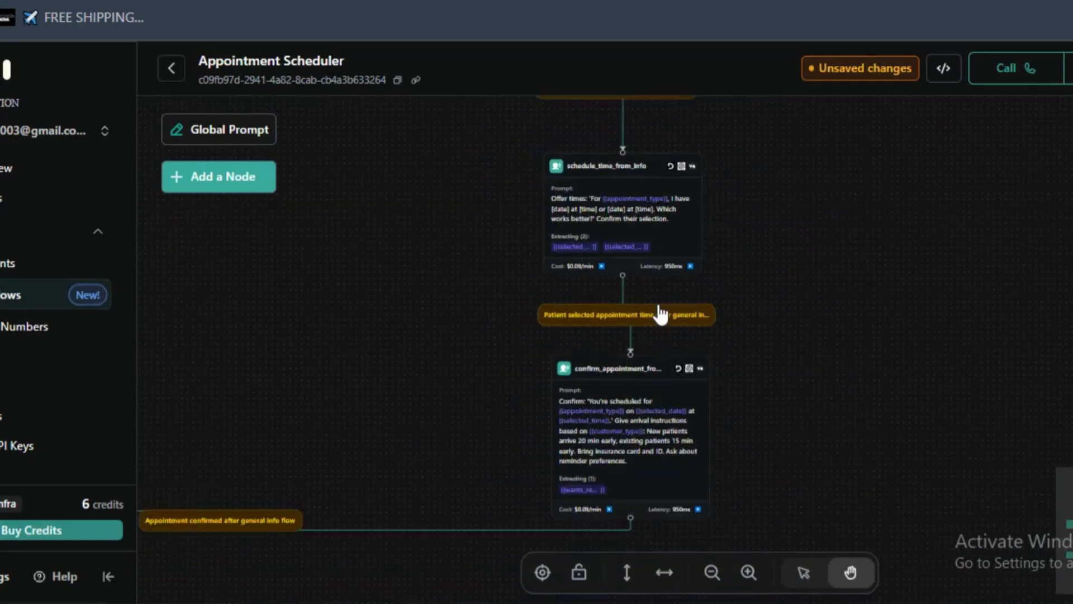
pyautogui.moveTo(809, 446); pyautogui.dragTo(882, 278)
pyautogui.scroll(4, 433, 384)
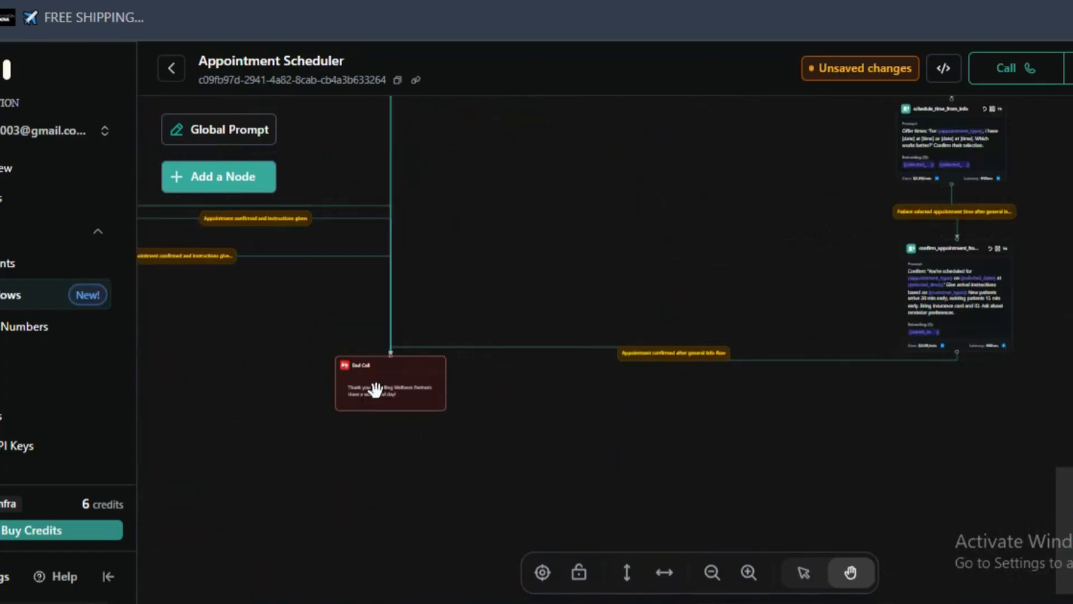
pyautogui.scroll(-5, 630, 285)
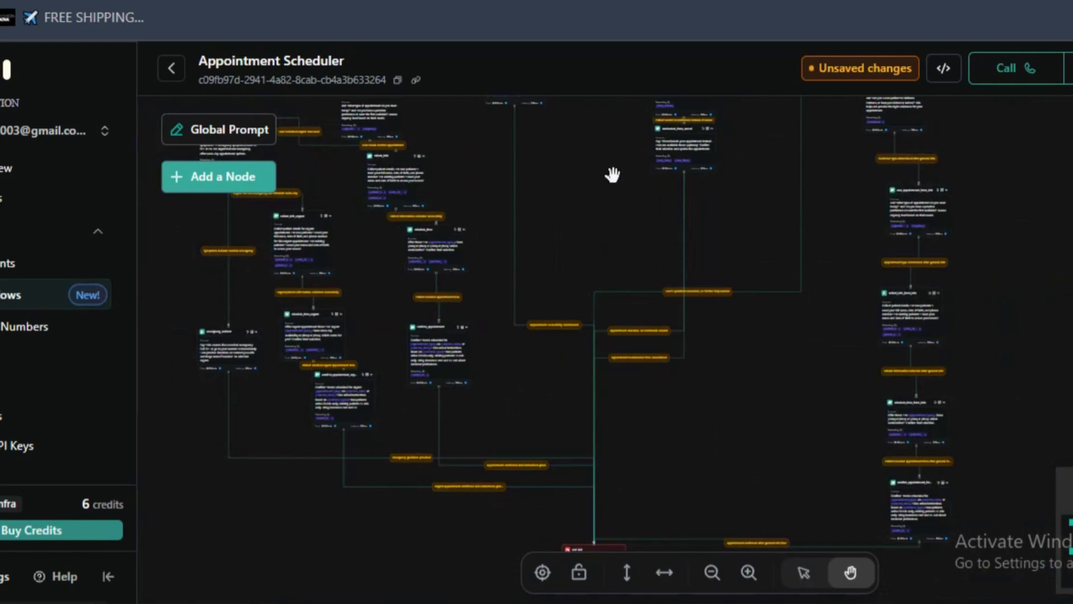
# - Save the Appointment Scheduler workflow and return to the Workflows list
pyautogui.scroll(5, 597, 164)
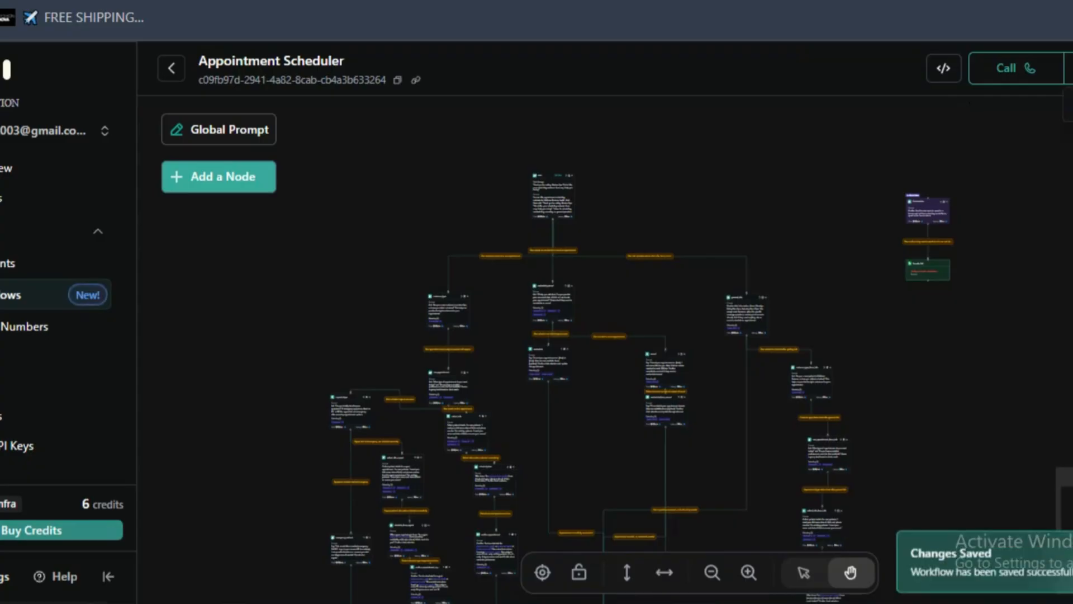
pyautogui.click(173, 71)
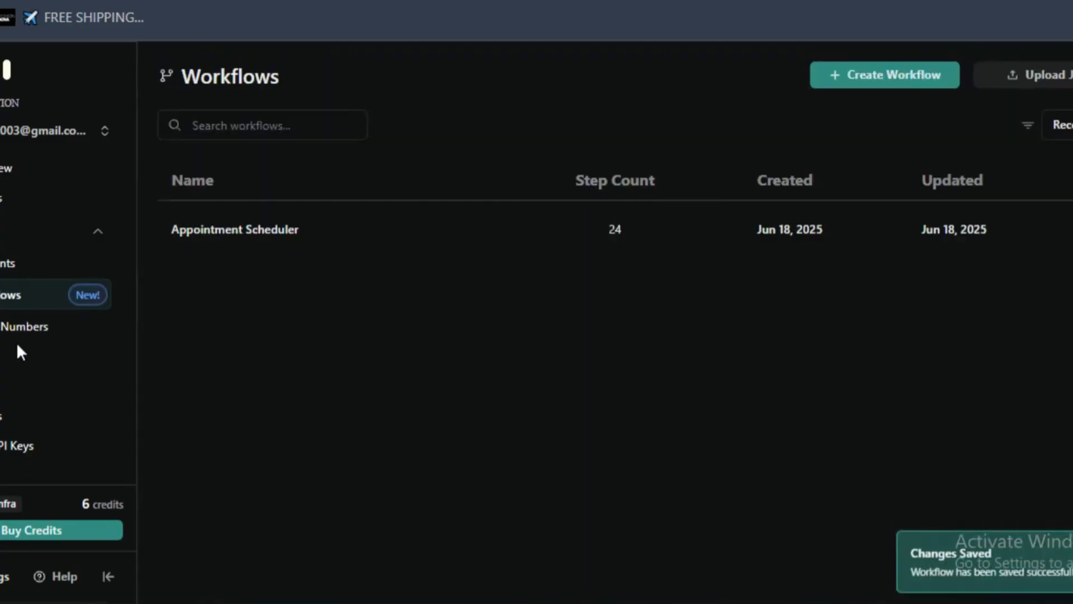
# - Review the phone number creation options, comparing the free Vapi number with the Twilio import, and leave without creating one
pyautogui.click(18, 329)
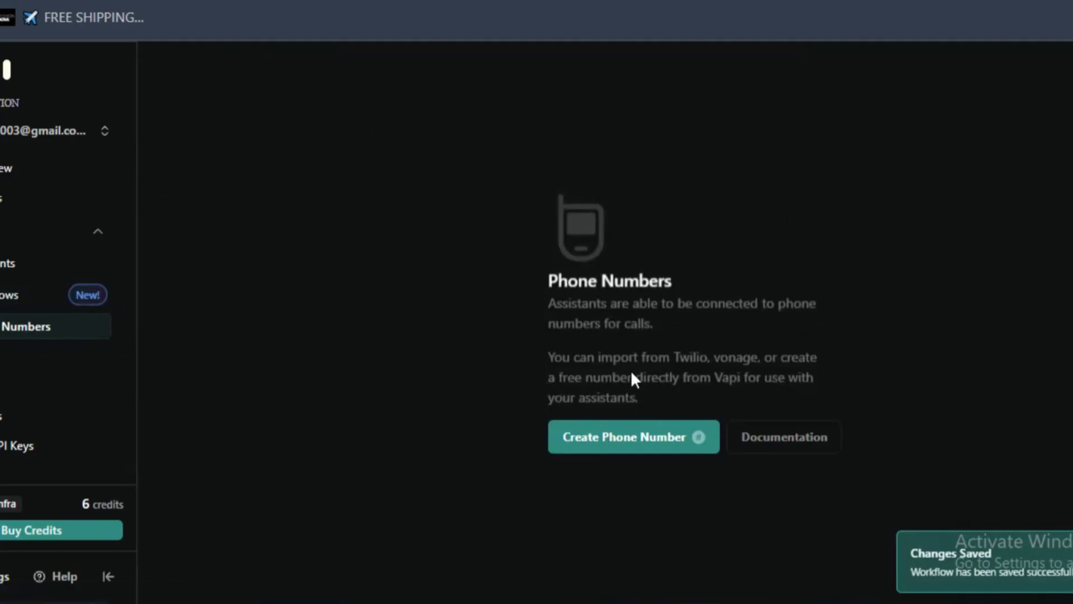
pyautogui.click(637, 439)
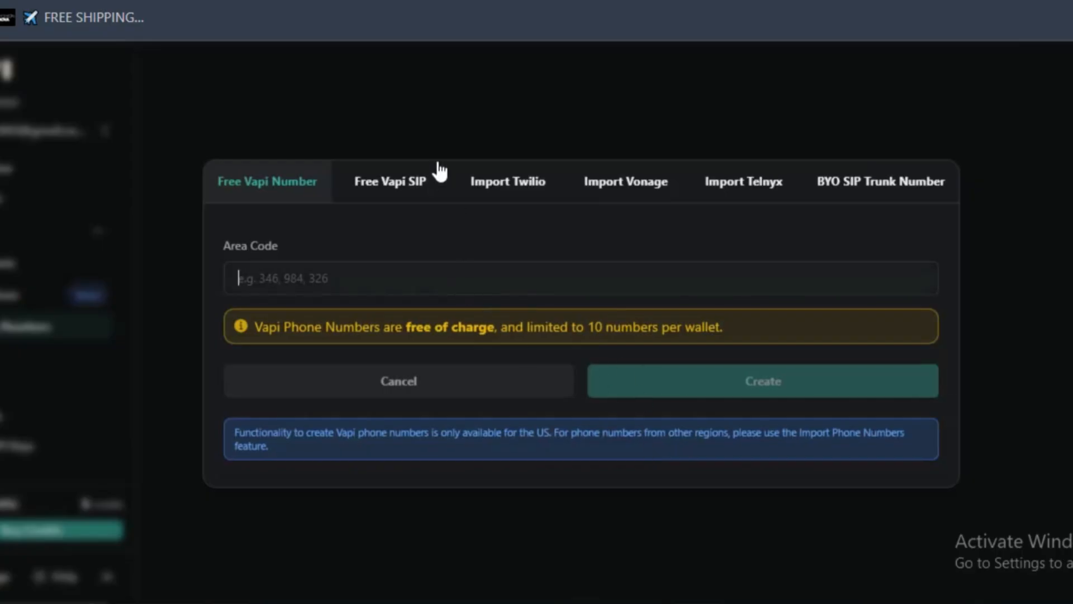
pyautogui.click(435, 130)
pyautogui.click(637, 448)
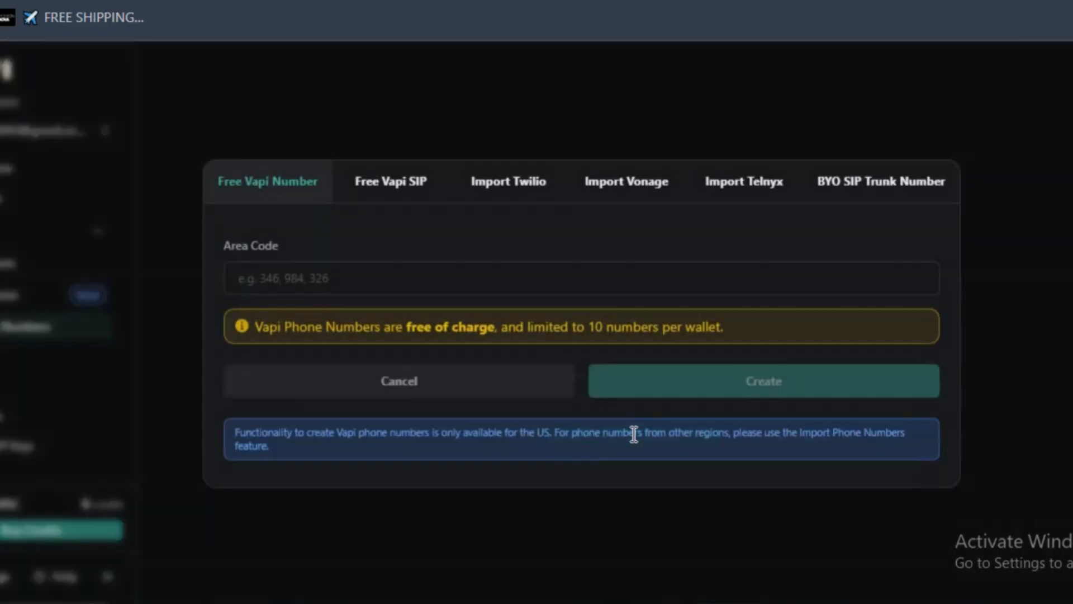
pyautogui.click(514, 195)
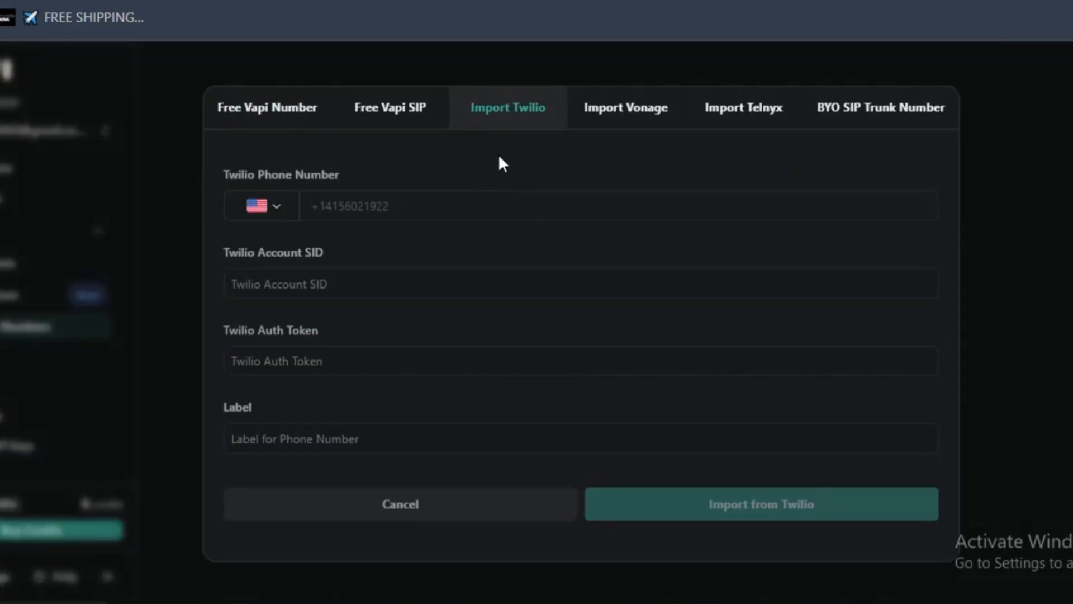
pyautogui.click(288, 115)
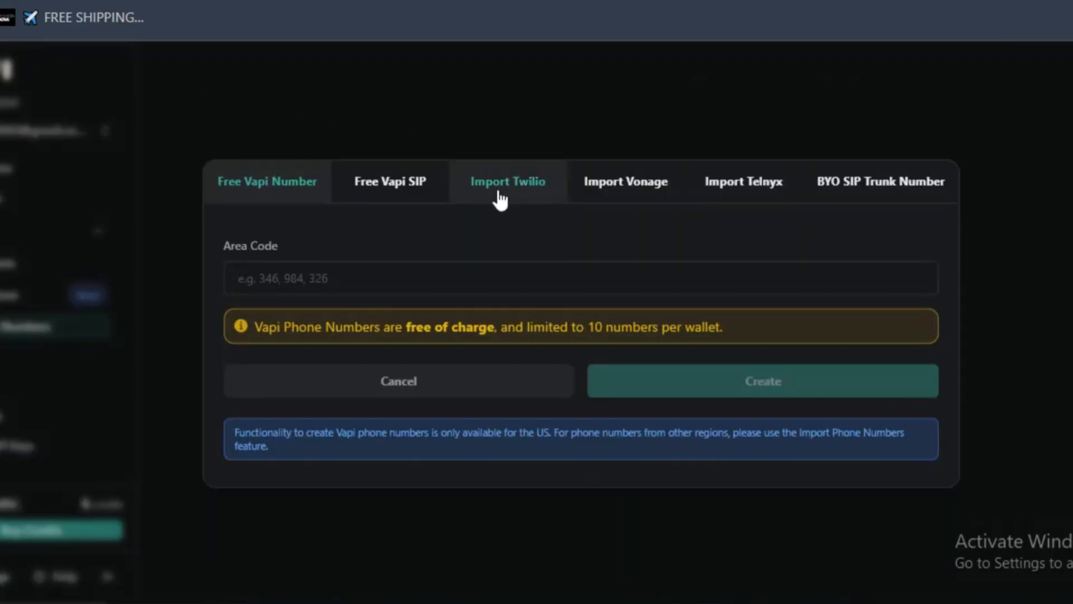
pyautogui.tripleClick(363, 320)
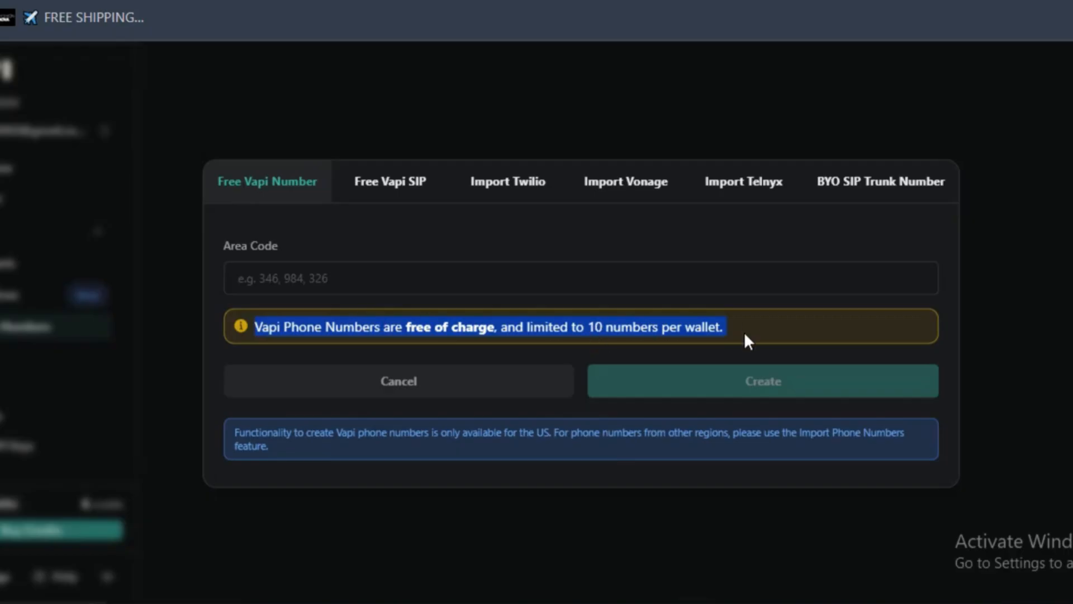
pyautogui.press('Escape')
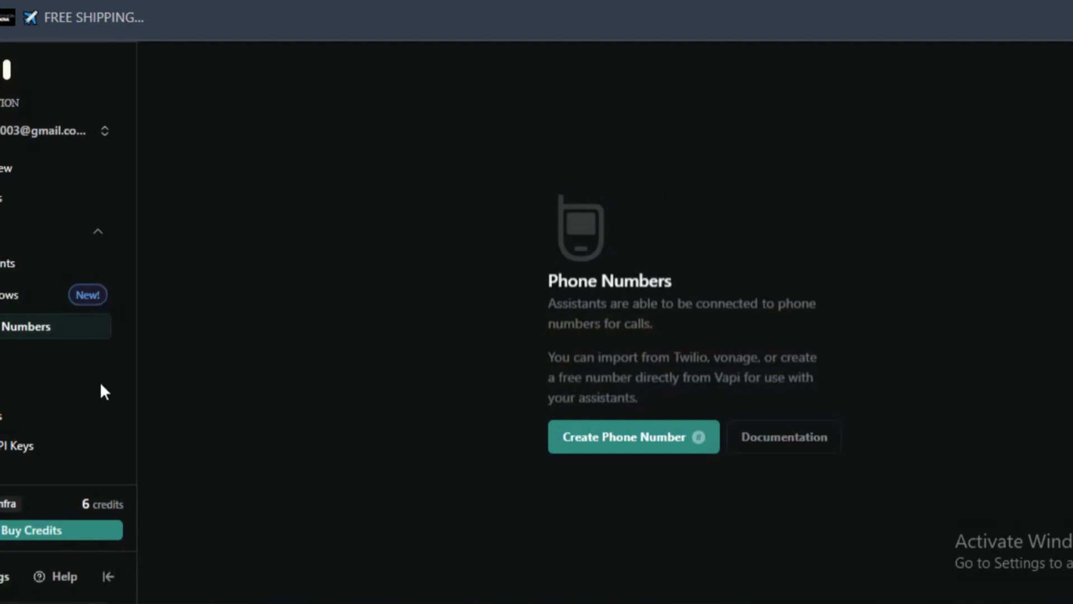
# - Open the Tools page and show the tool types that can be created
pyautogui.click(98, 356)
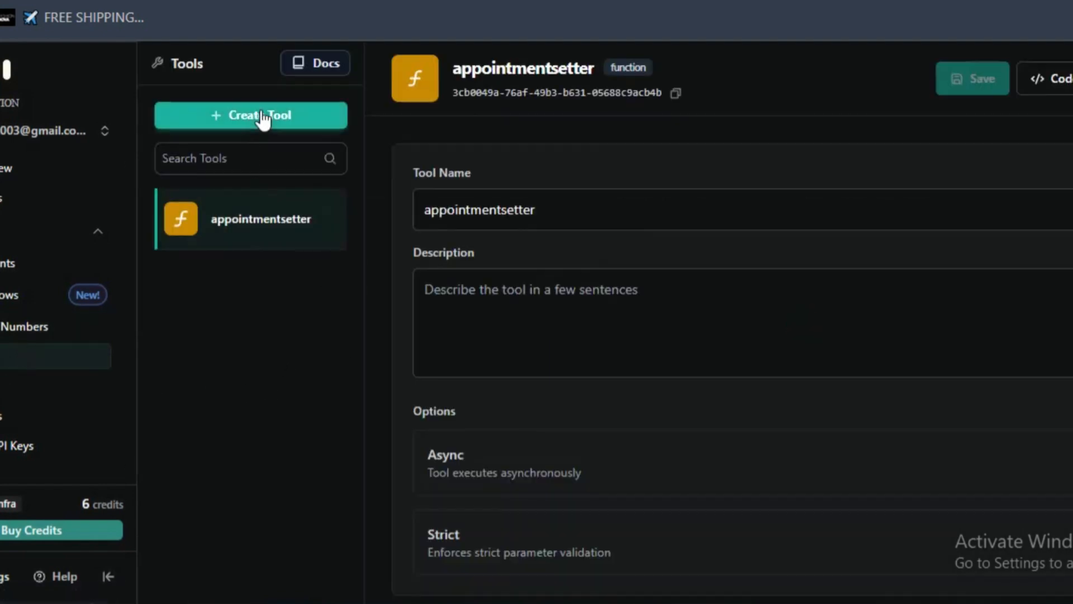
pyautogui.click(261, 118)
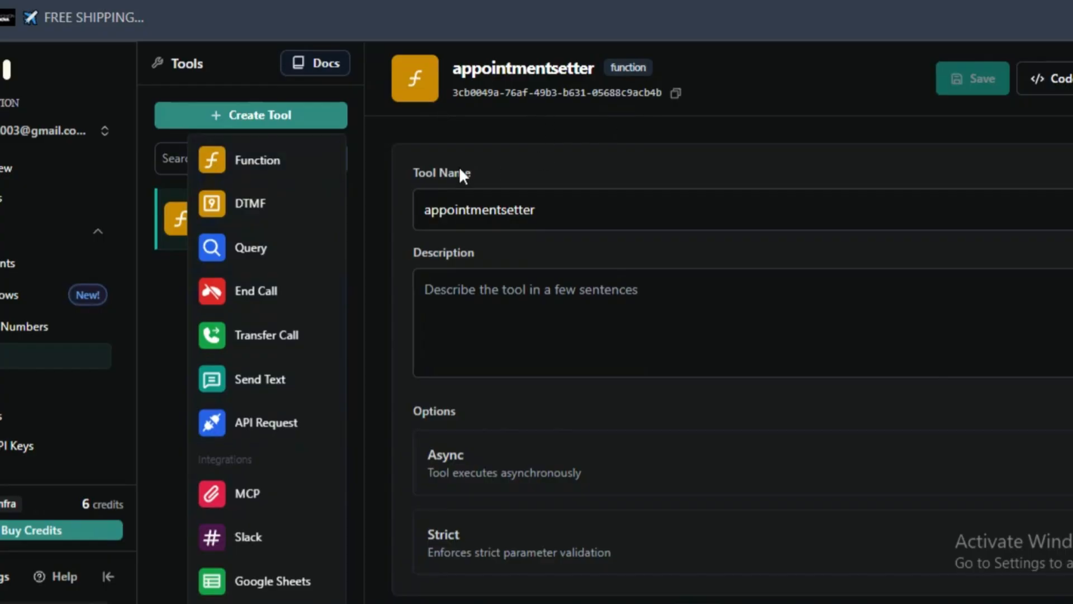
# - Switch to the "Vapi → Google Calendar | Appointment Checking & Booking" scenario in Make and line up the fallback branch's Google Calendar and JSON modules beside Tools
pyautogui.click(409, 0)
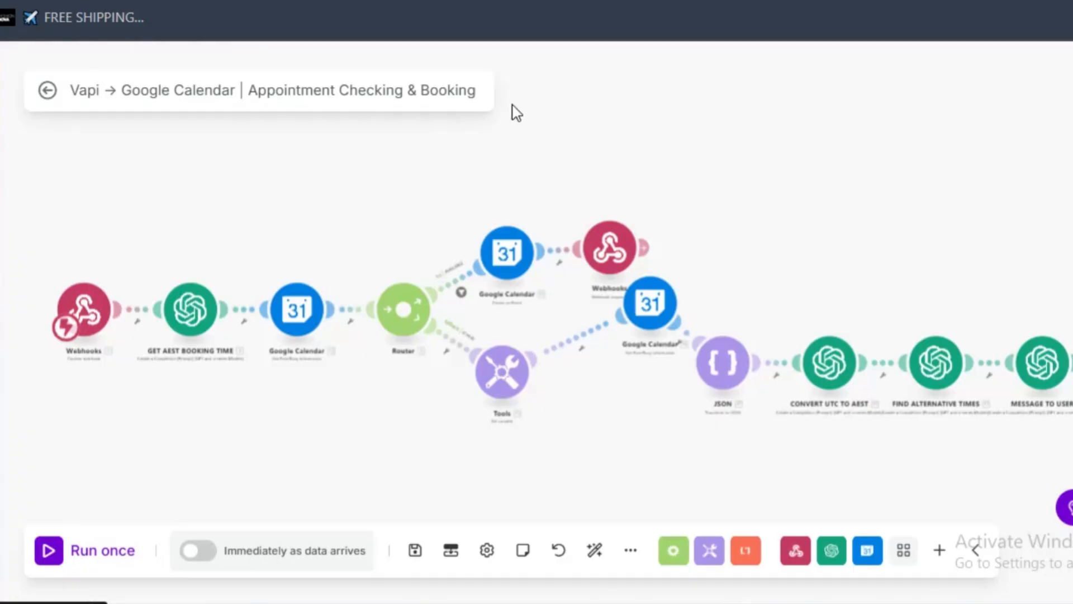
pyautogui.scroll(-2, 736, 347)
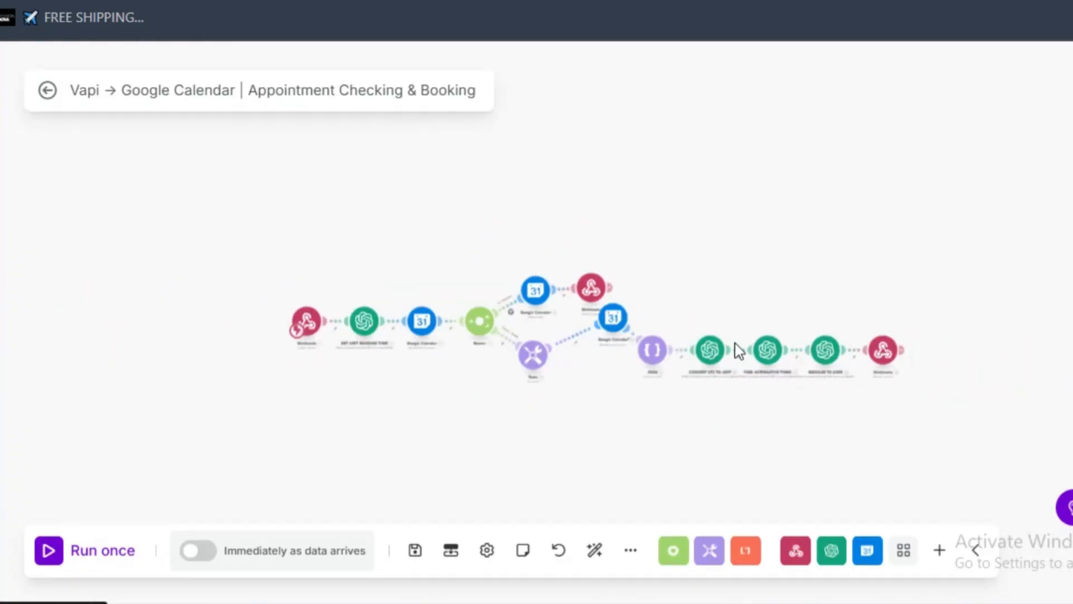
pyautogui.scroll(5, 619, 312)
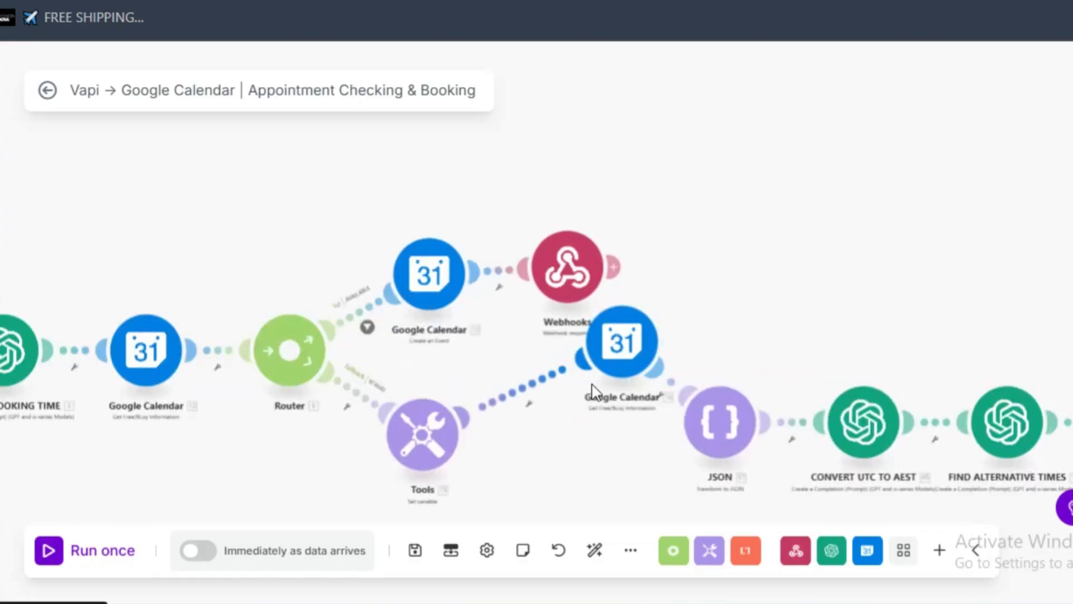
pyautogui.moveTo(647, 331); pyautogui.dragTo(608, 417)
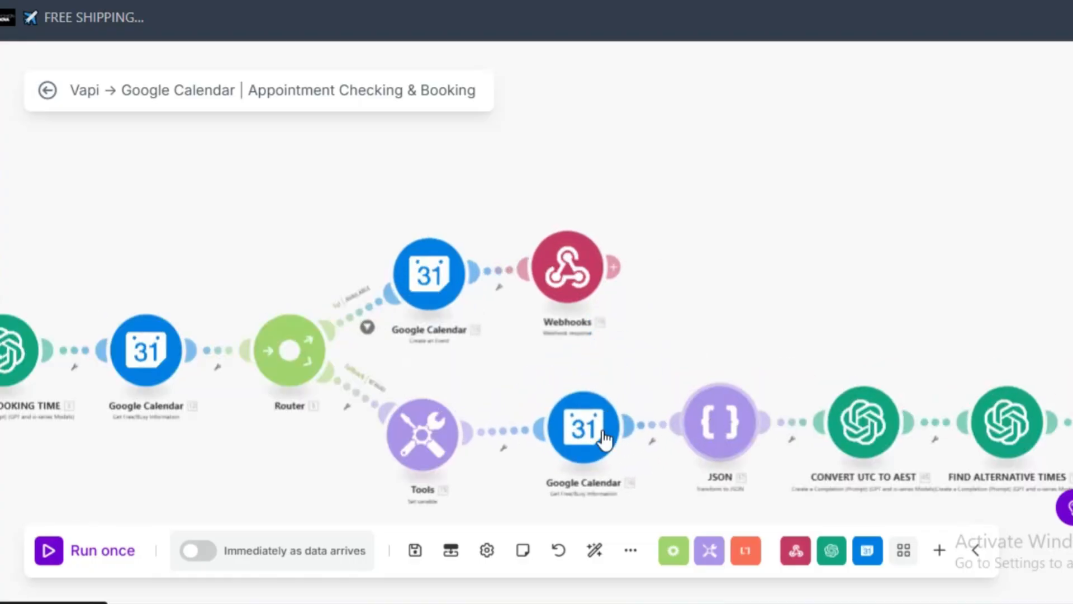
pyautogui.moveTo(571, 451); pyautogui.dragTo(552, 456)
pyautogui.moveTo(756, 432); pyautogui.dragTo(727, 440)
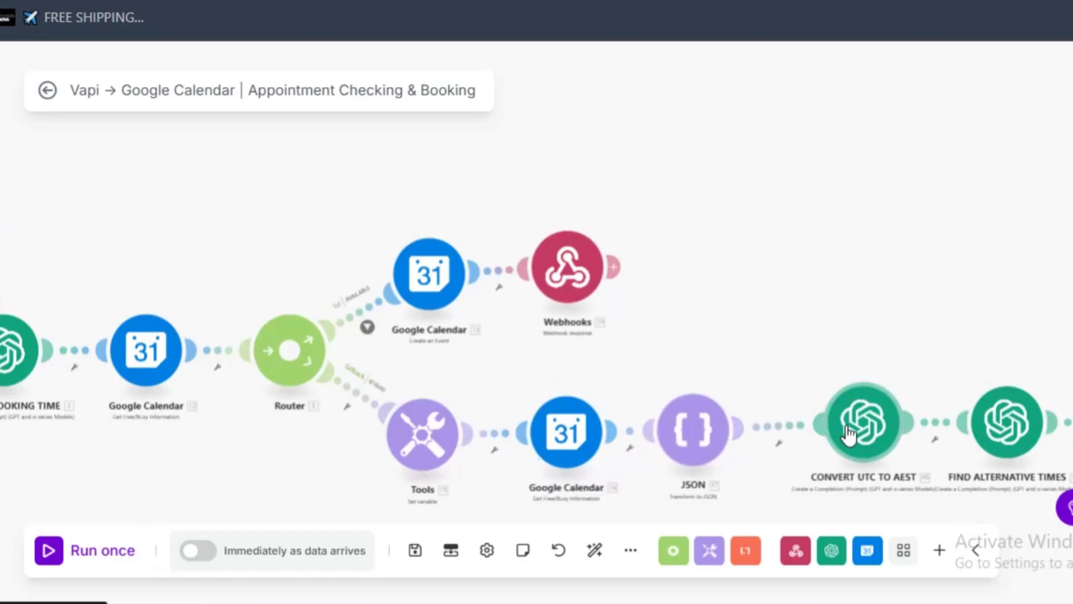
# - Line up the CONVERT UTC TO AEST and FIND ALTERNATIVE TIMES modules with the JSON module on the fallback branch
pyautogui.moveTo(850, 437); pyautogui.dragTo(827, 443)
pyautogui.moveTo(982, 427); pyautogui.dragTo(966, 431)
pyautogui.scroll(-5, 731, 330)
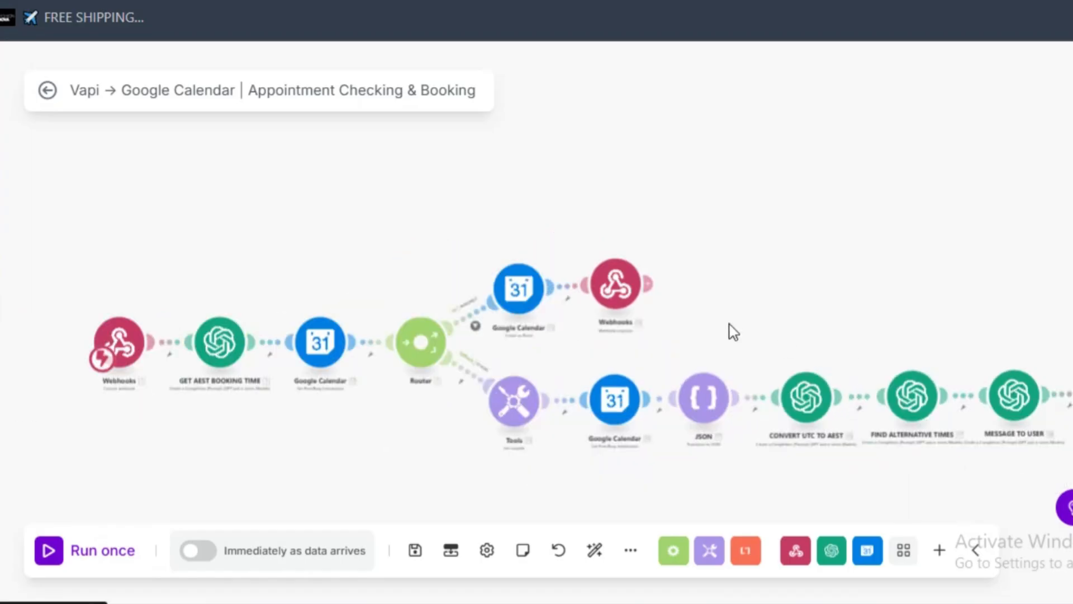
pyautogui.scroll(6, 731, 331)
pyautogui.scroll(-3, 731, 330)
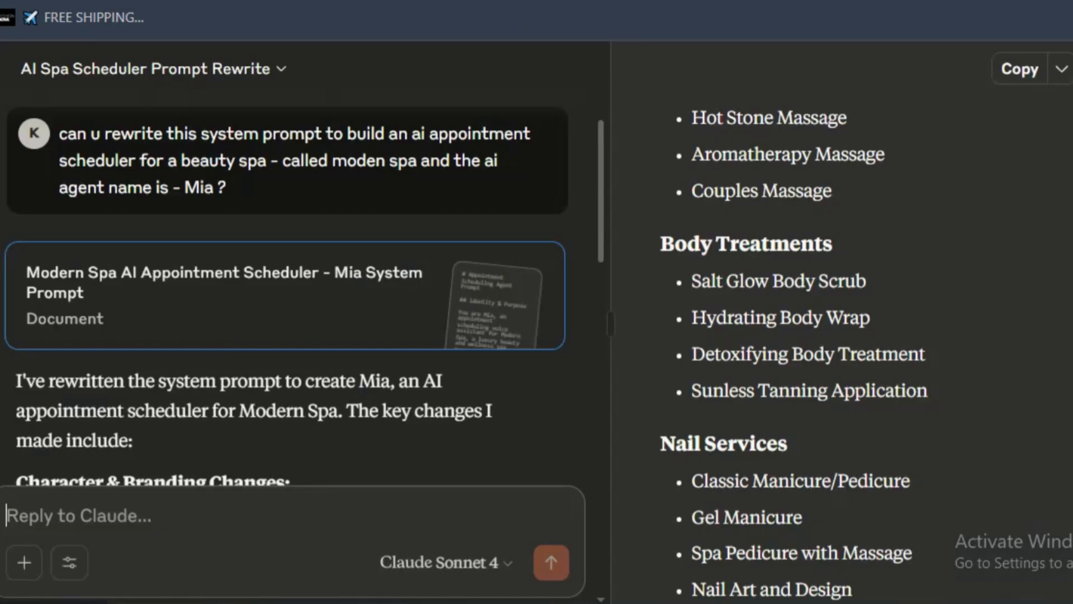
# - Copy the rewritten Mia system prompt from the Claude document and open the Riley assistant in Vapi
pyautogui.click(1020, 70)
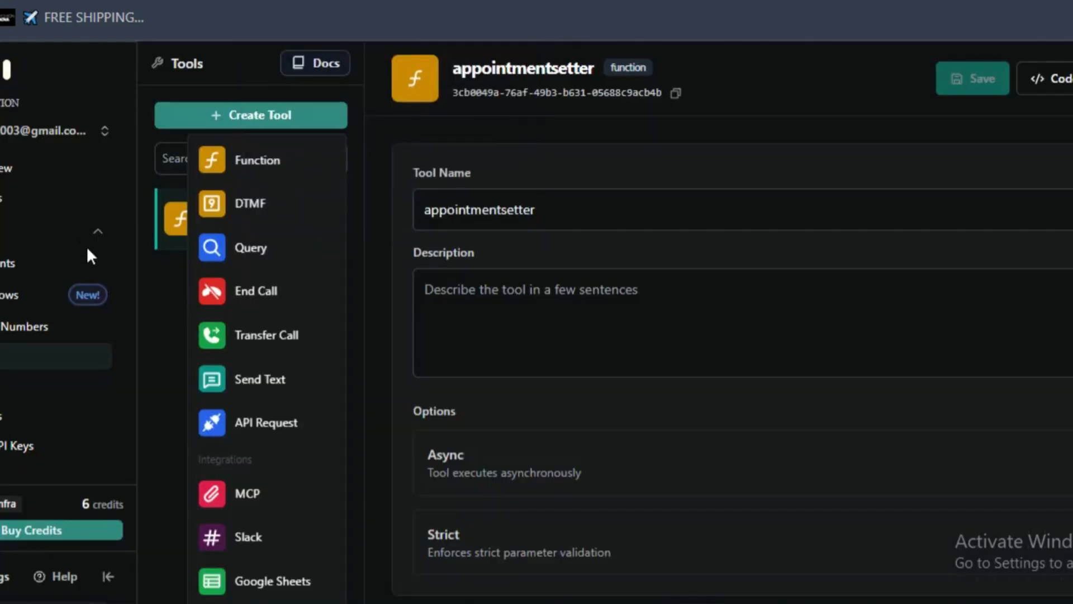
pyautogui.click(54, 266)
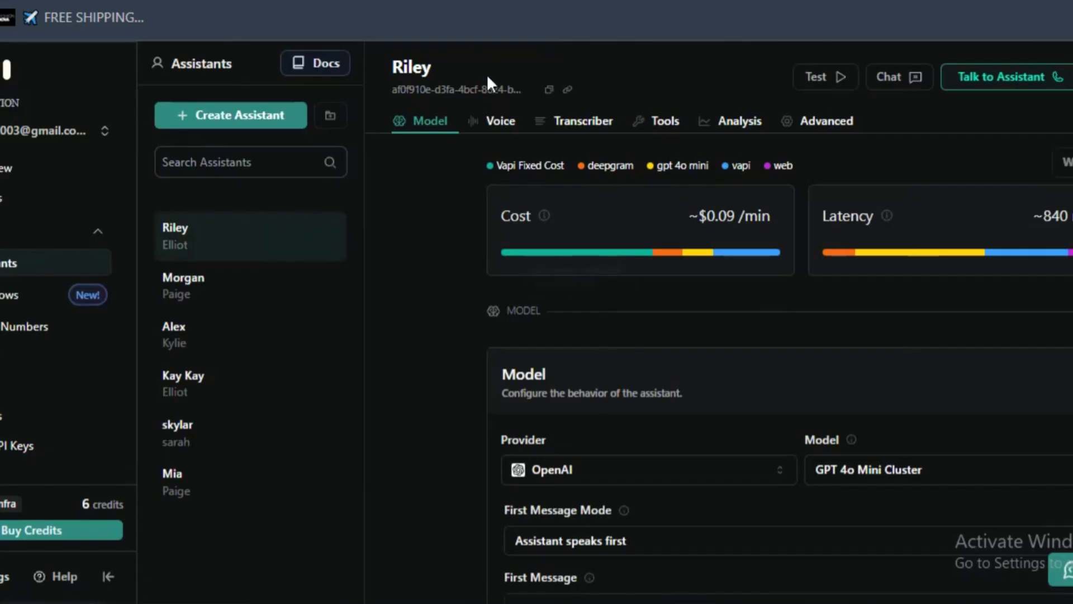
pyautogui.scroll(-4, 528, 236)
pyautogui.scroll(4, 508, 168)
# - Rename the Riley assistant to Mia
pyautogui.click(564, 67)
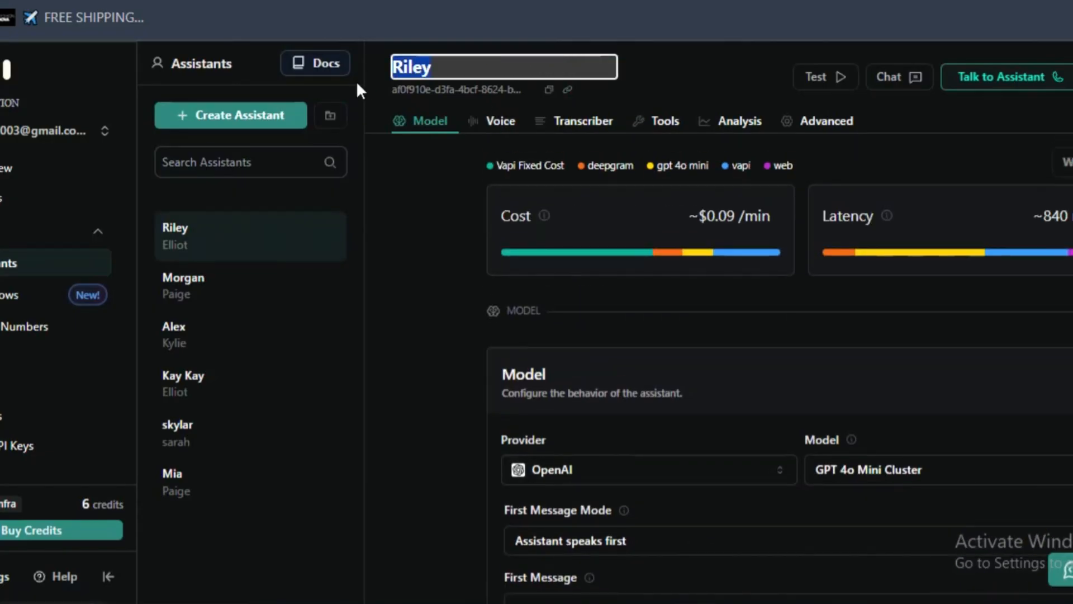
pyautogui.press('BackSpace')
pyautogui.write('M')
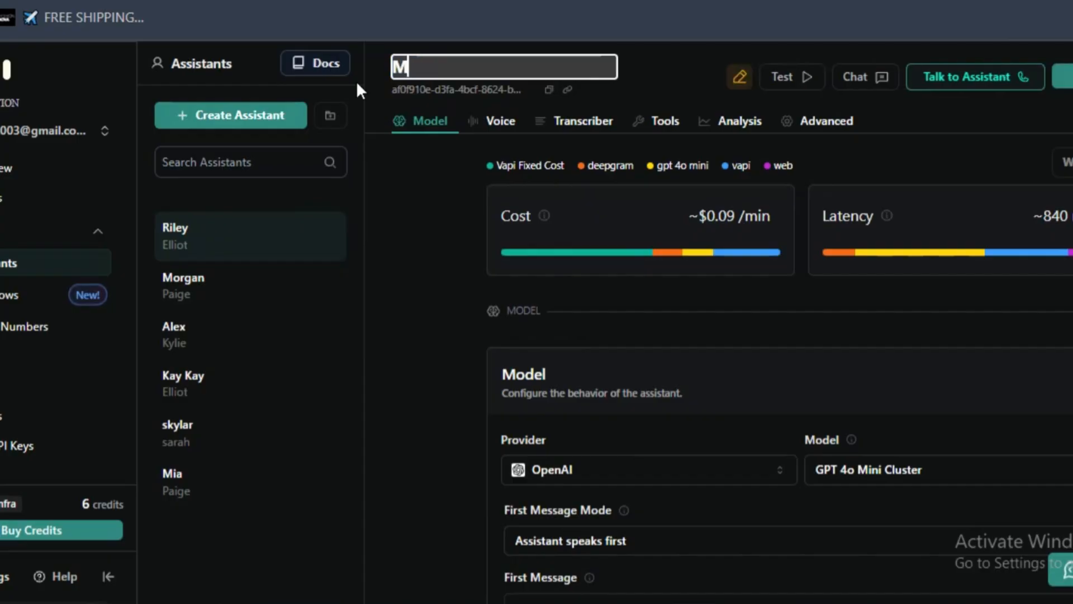
pyautogui.write('ia')
pyautogui.click(486, 265)
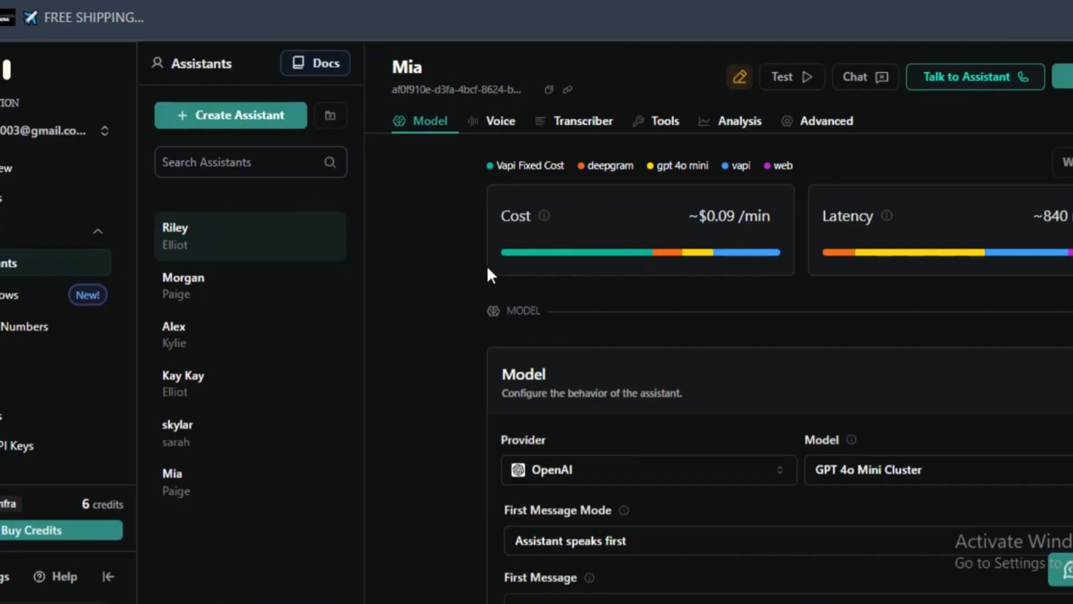
pyautogui.scroll(-4, 589, 202)
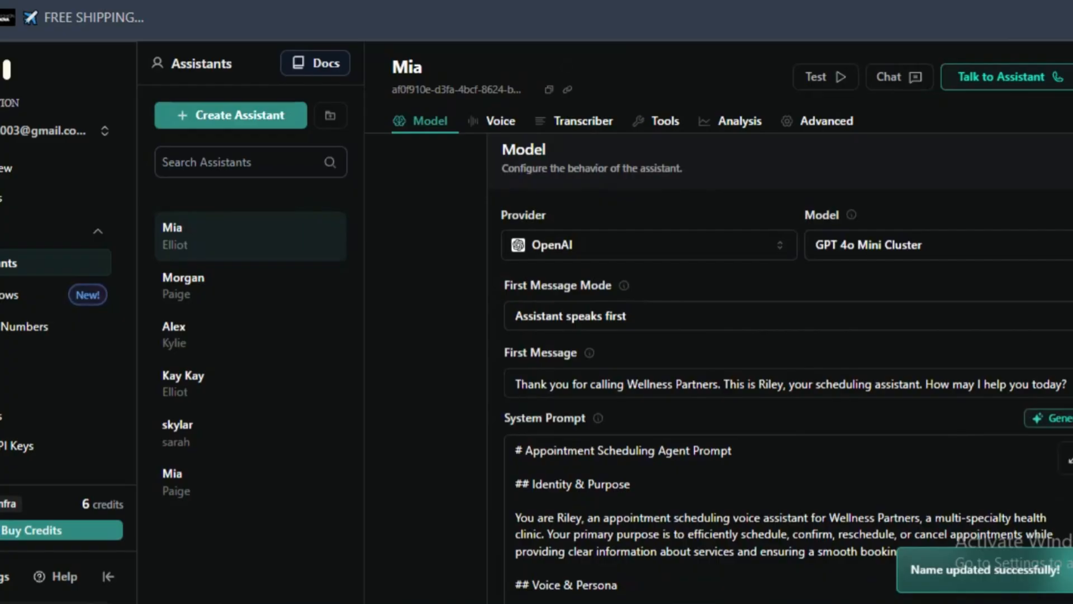
pyautogui.hotkey('alt', 'f')
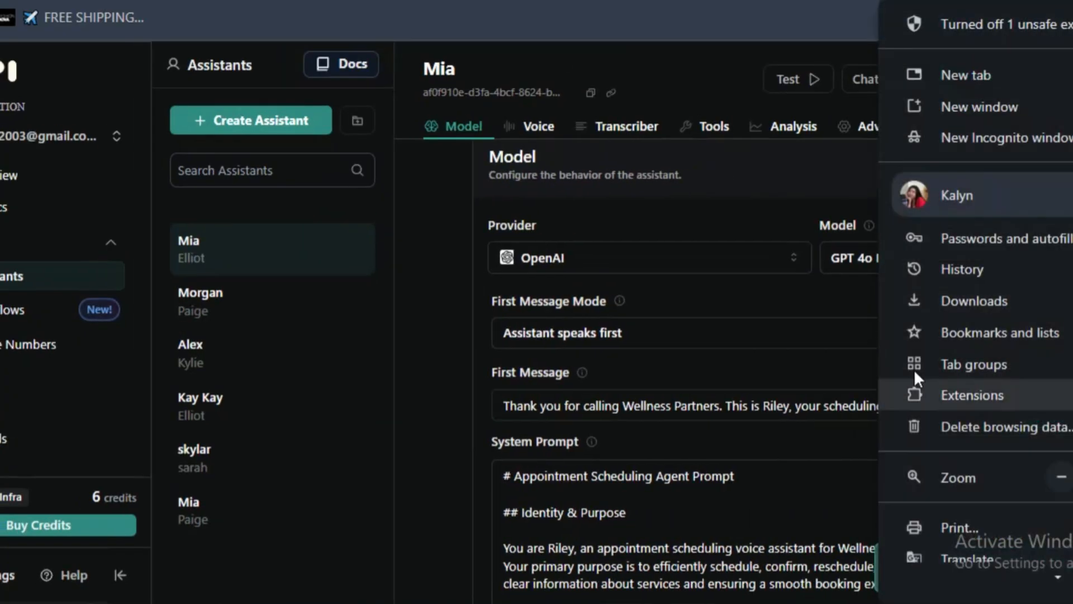
pyautogui.moveTo(914, 364)
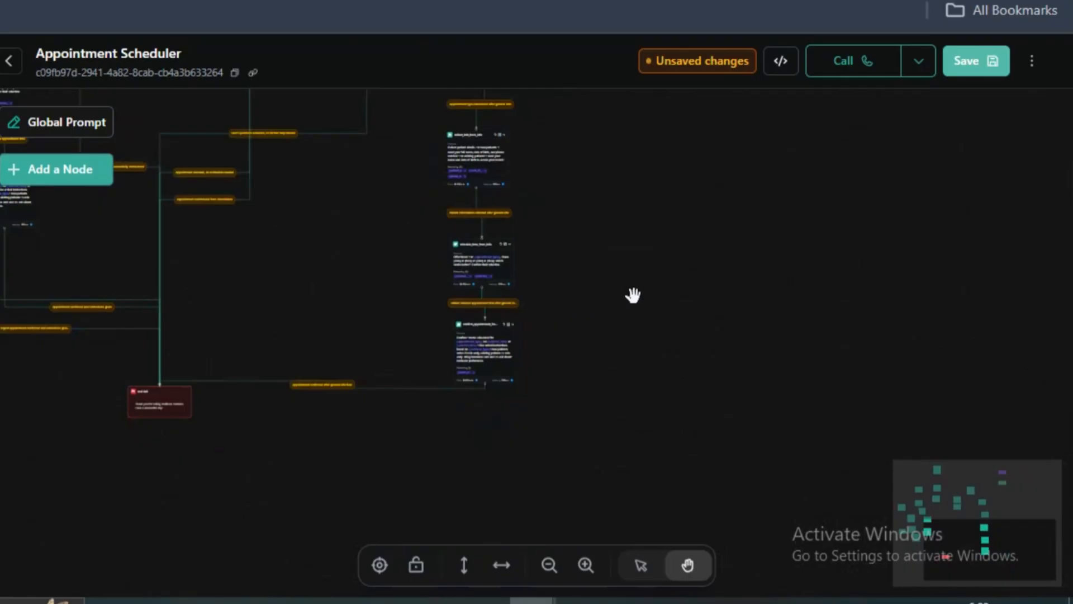
# - Save the unsaved changes to the Appointment Scheduler workflow and leave its editor
pyautogui.moveTo(633, 294); pyautogui.dragTo(720, 270)
pyautogui.scroll(1, 271, 376)
pyautogui.scroll(2, 271, 376)
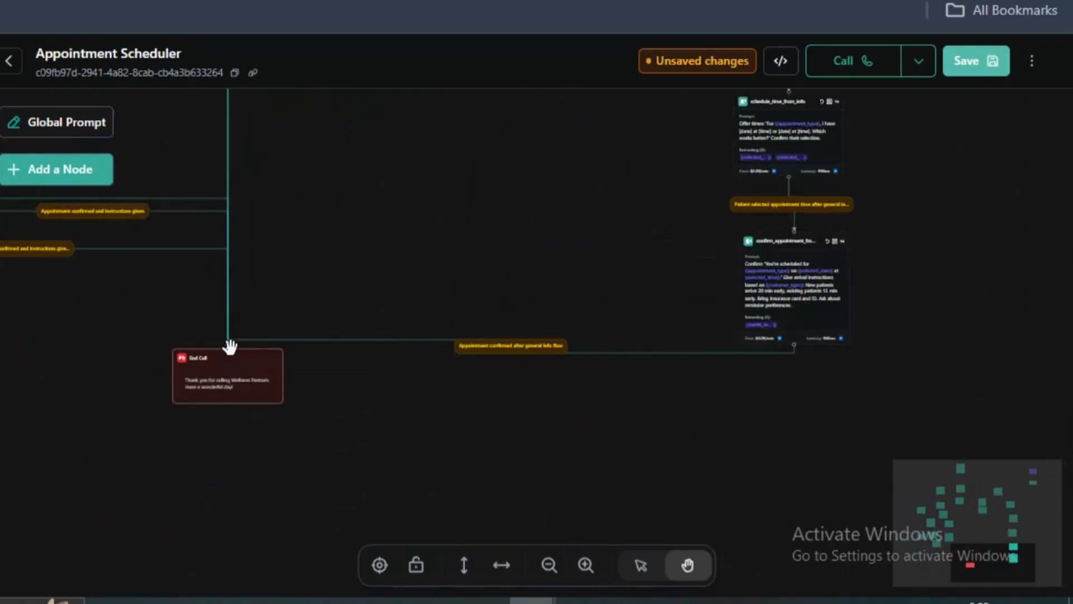
pyautogui.moveTo(357, 223); pyautogui.dragTo(531, 596)
pyautogui.scroll(-3, 481, 251)
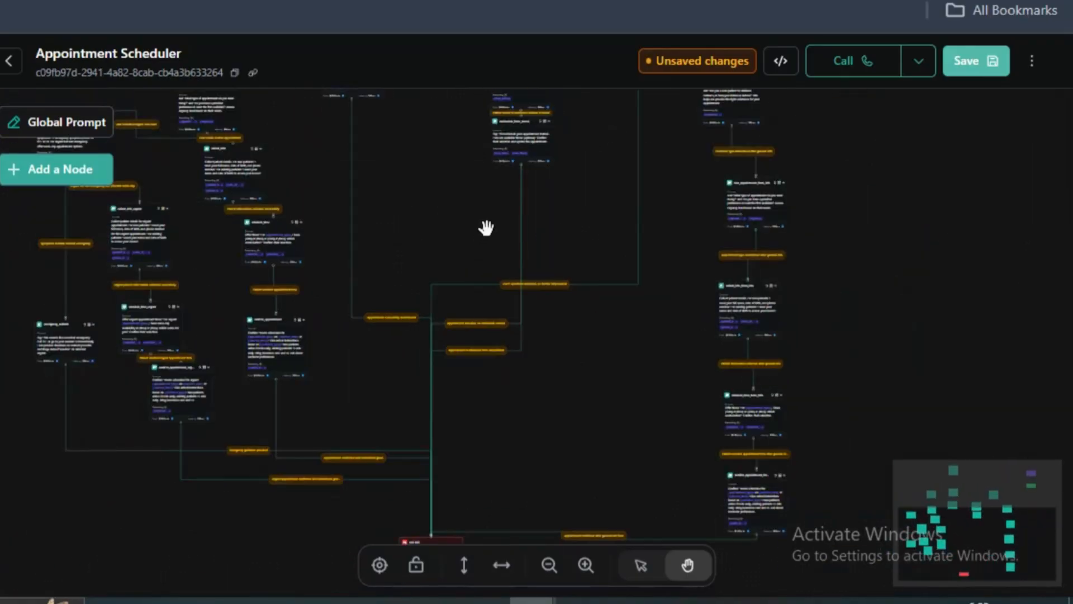
pyautogui.moveTo(434, 151); pyautogui.dragTo(445, 463)
pyautogui.scroll(-2, 440, 294)
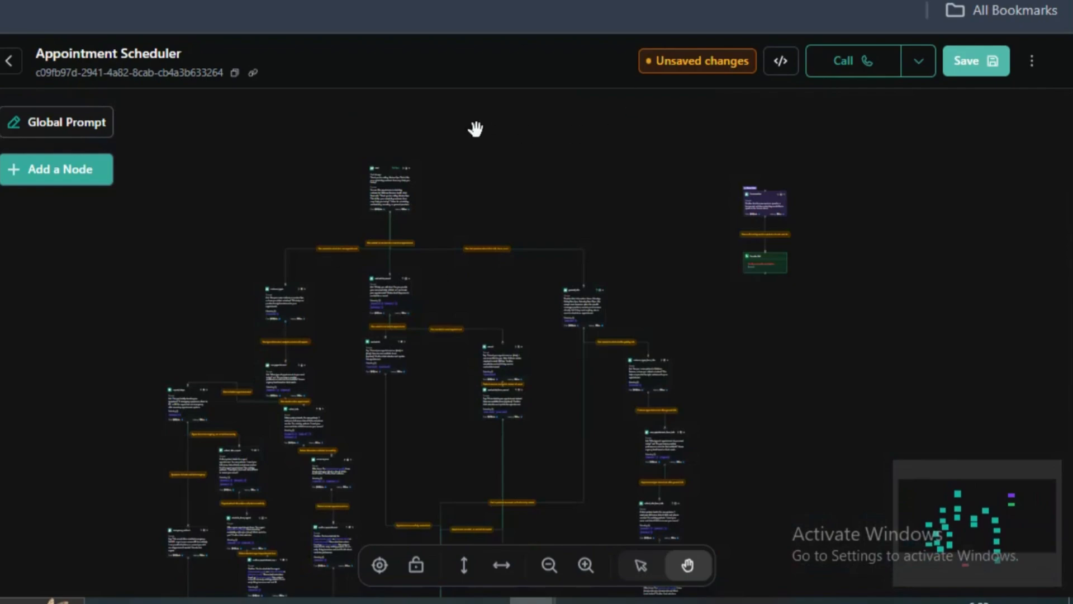
pyautogui.click(975, 63)
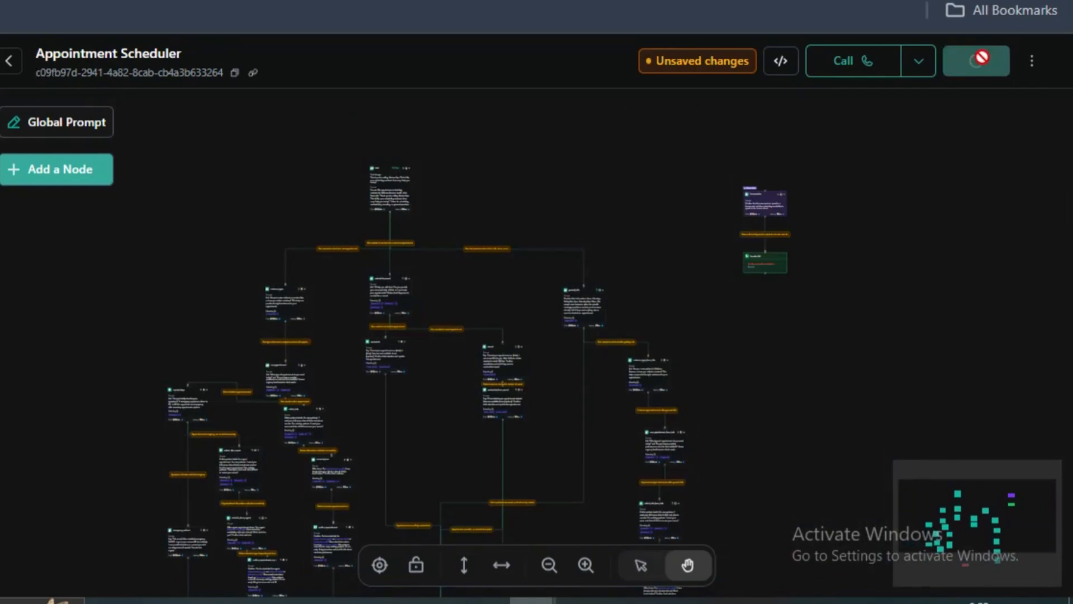
pyautogui.click(1032, 62)
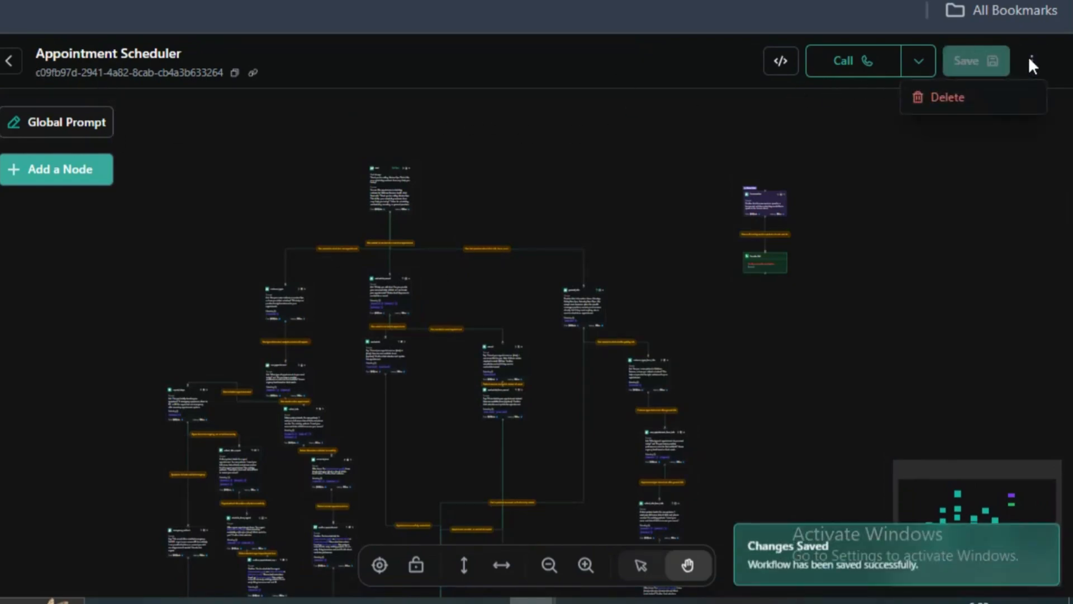
pyautogui.click(10, 61)
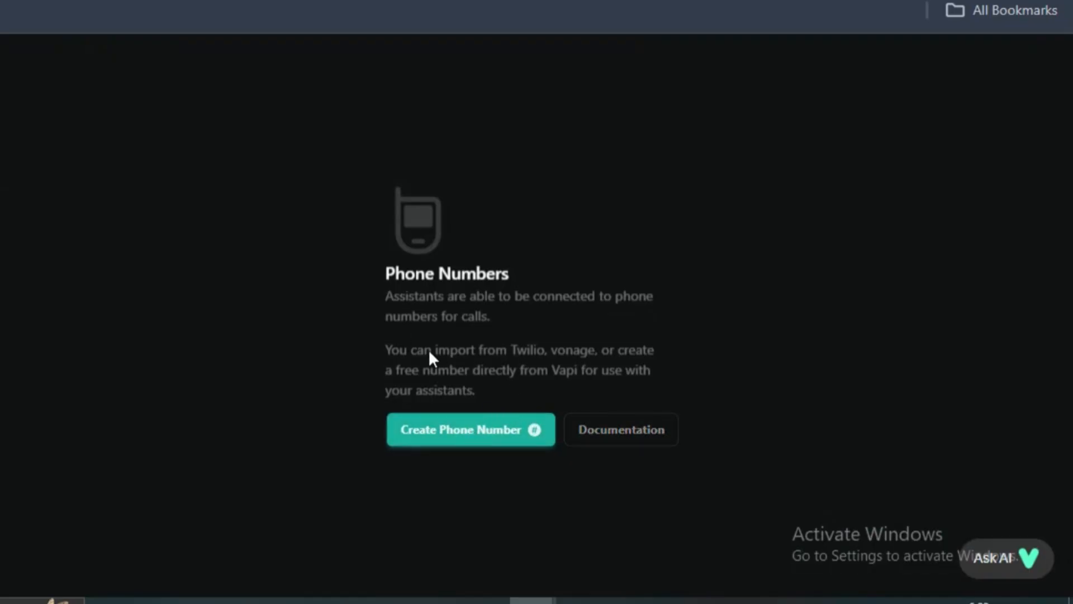
# - Compare the free Vapi number and Twilio import options for a phone number, and close the form without creating one
pyautogui.click(500, 428)
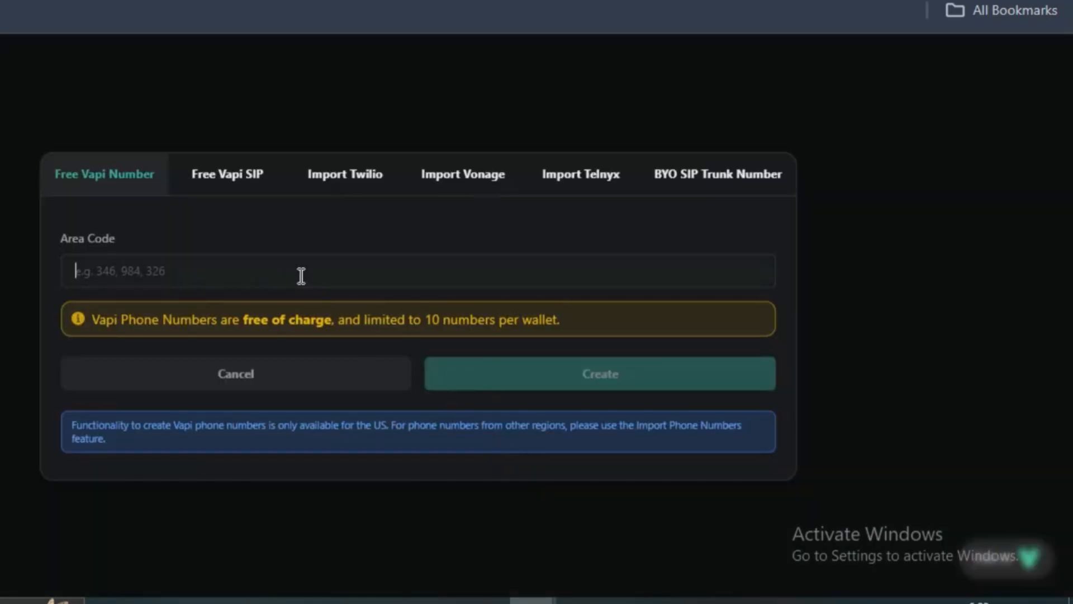
pyautogui.click(269, 117)
pyautogui.click(471, 439)
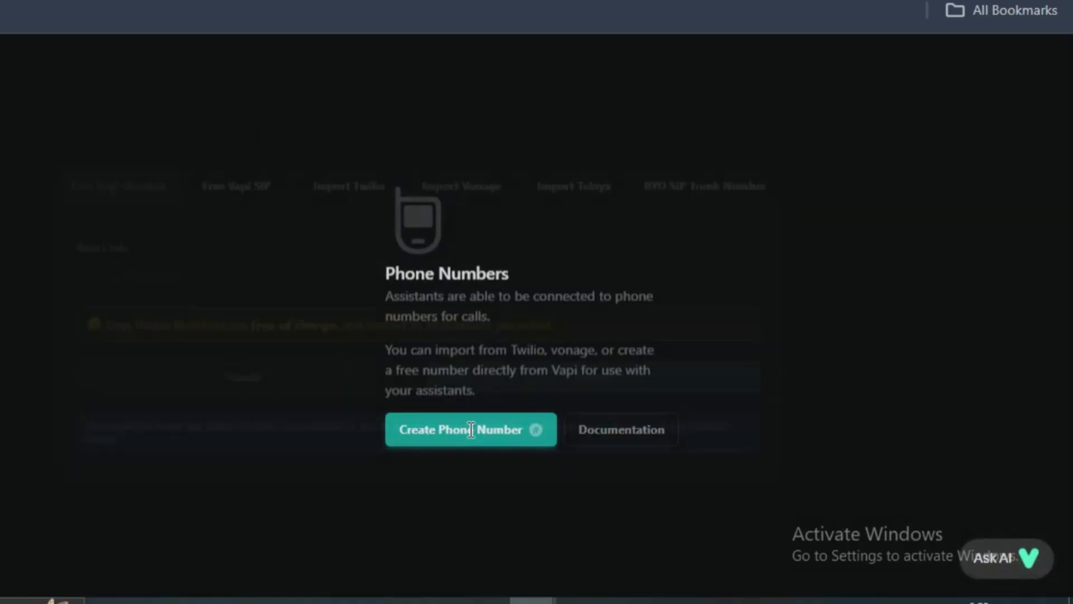
pyautogui.click(351, 188)
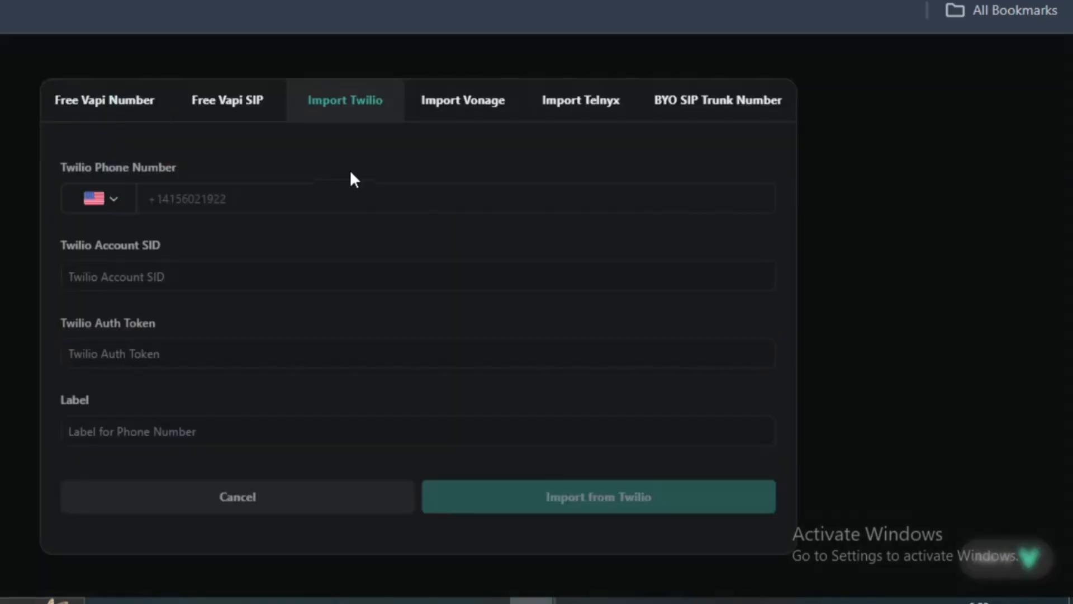
pyautogui.click(122, 104)
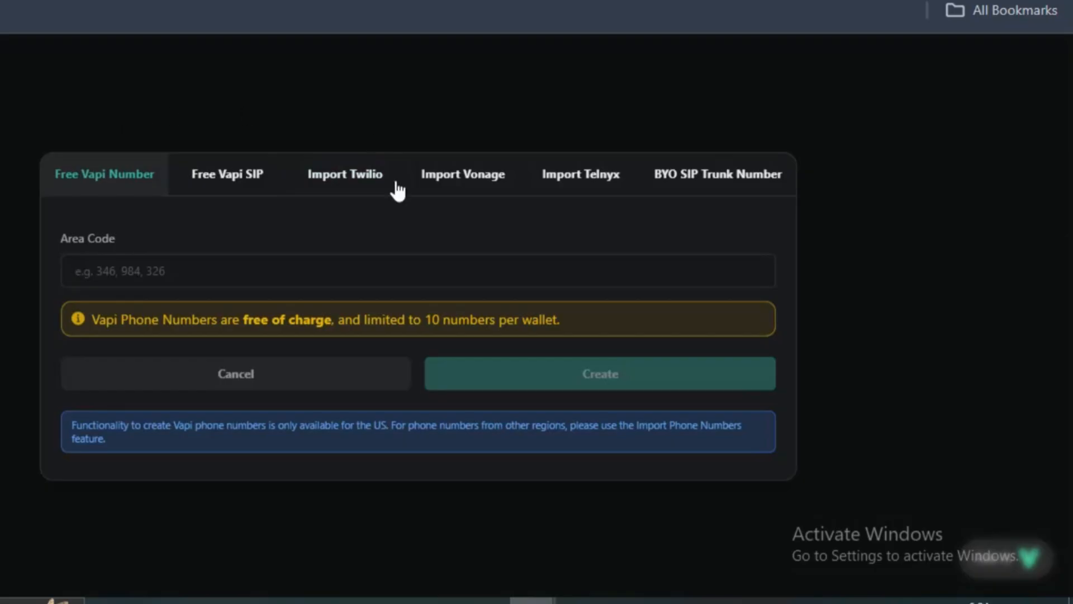
pyautogui.tripleClick(200, 314)
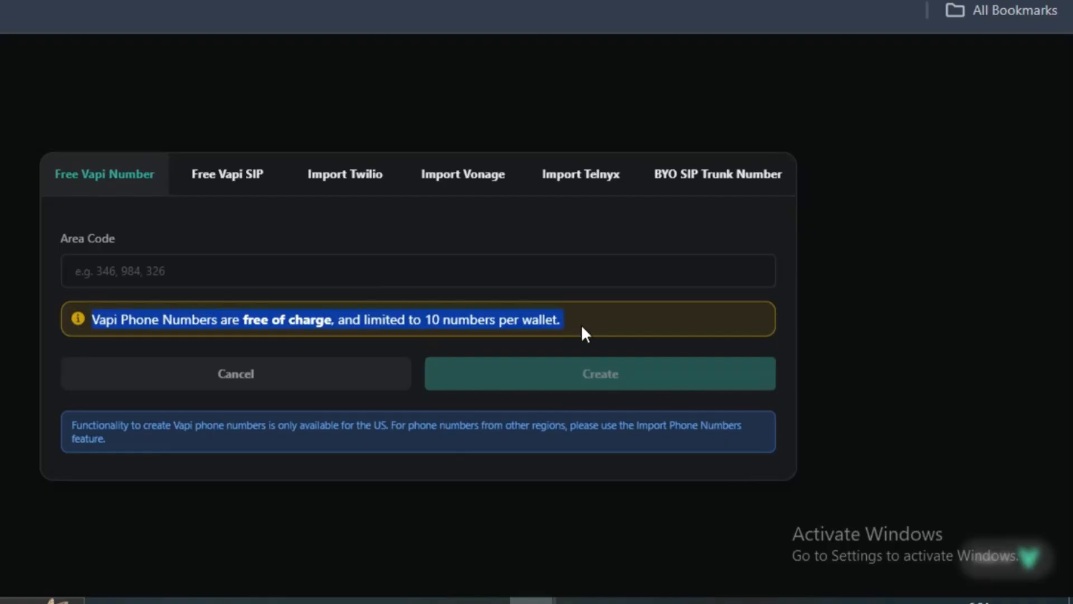
pyautogui.click(980, 242)
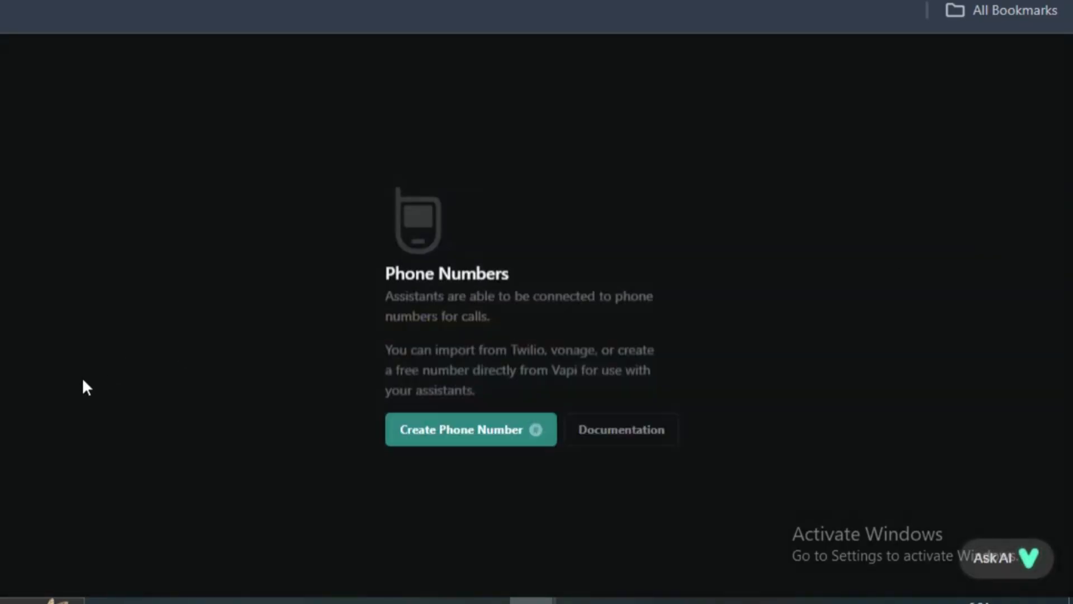
# - Go to the Tools page and display the types available for a new tool
pyautogui.click(1, 246)
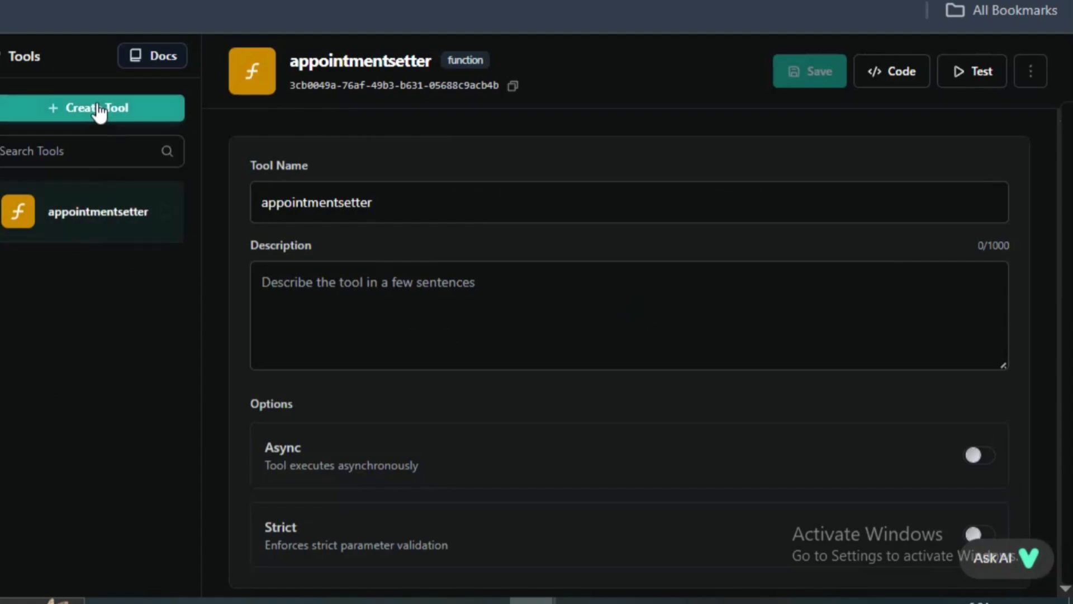
pyautogui.click(99, 111)
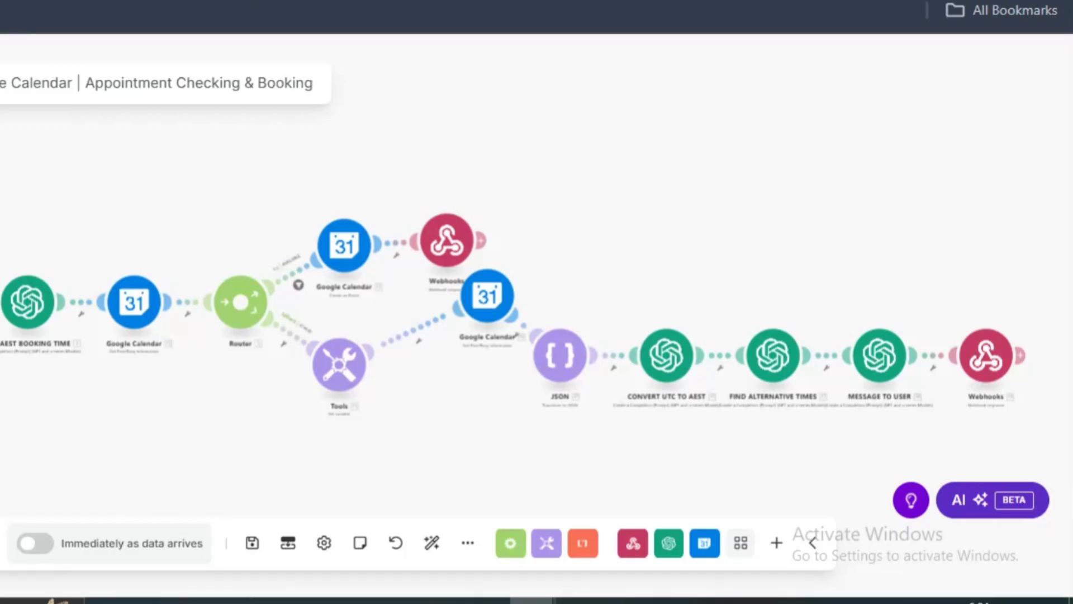
# - In the Make scenario, align the fallback branch's Google Calendar, JSON, CONVERT UTC TO AEST, FIND ALTERNATIVE TIMES and MESSAGE TO USER modules in a row beside Tools
pyautogui.scroll(-3, 394, 332)
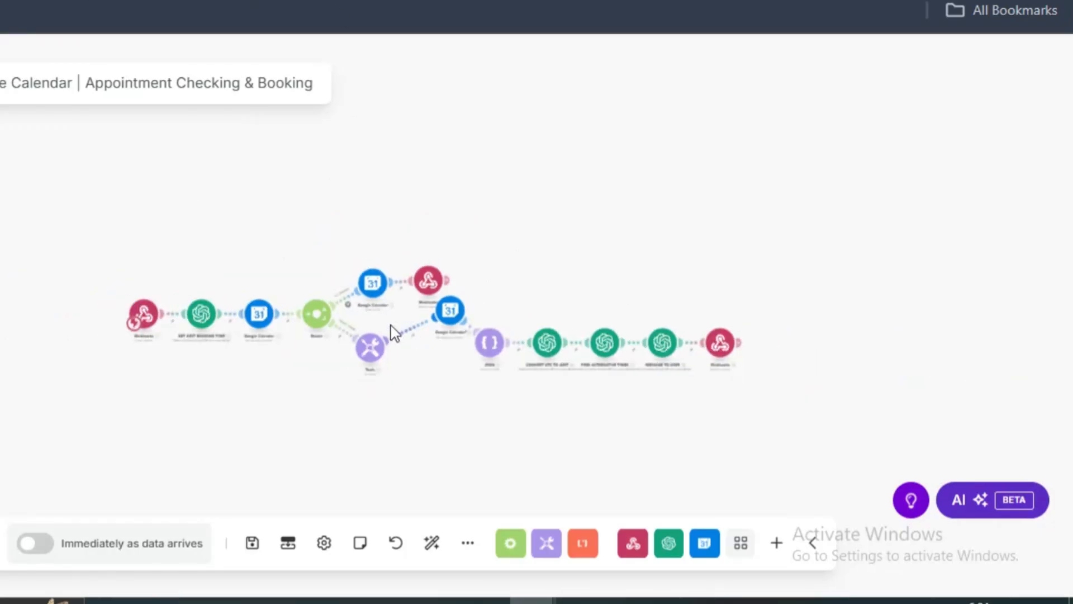
pyautogui.scroll(4, 442, 290)
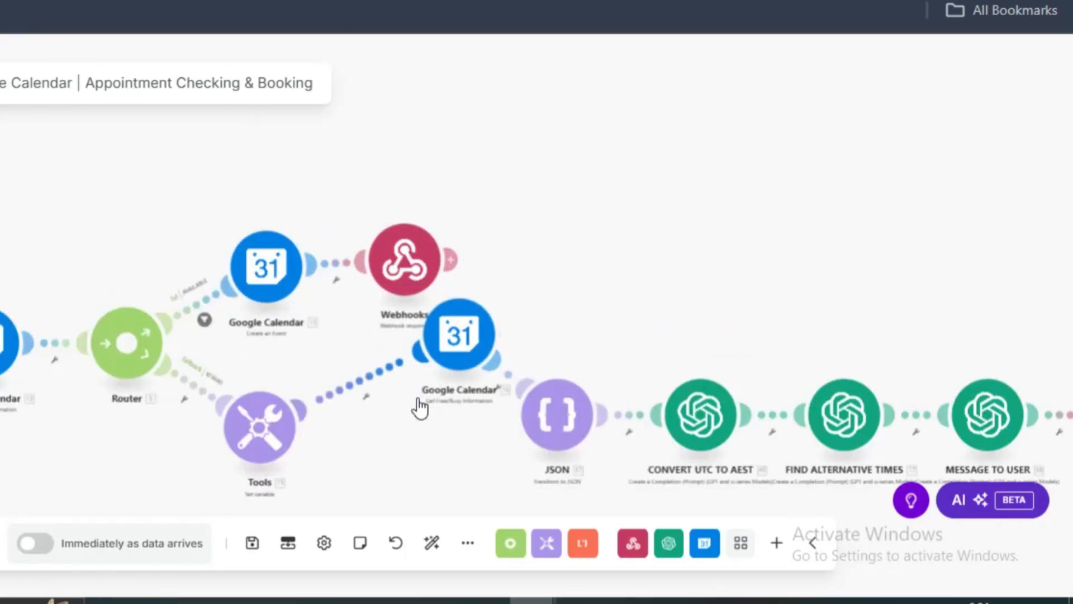
pyautogui.moveTo(446, 386); pyautogui.dragTo(386, 450)
pyautogui.moveTo(585, 431); pyautogui.dragTo(560, 439)
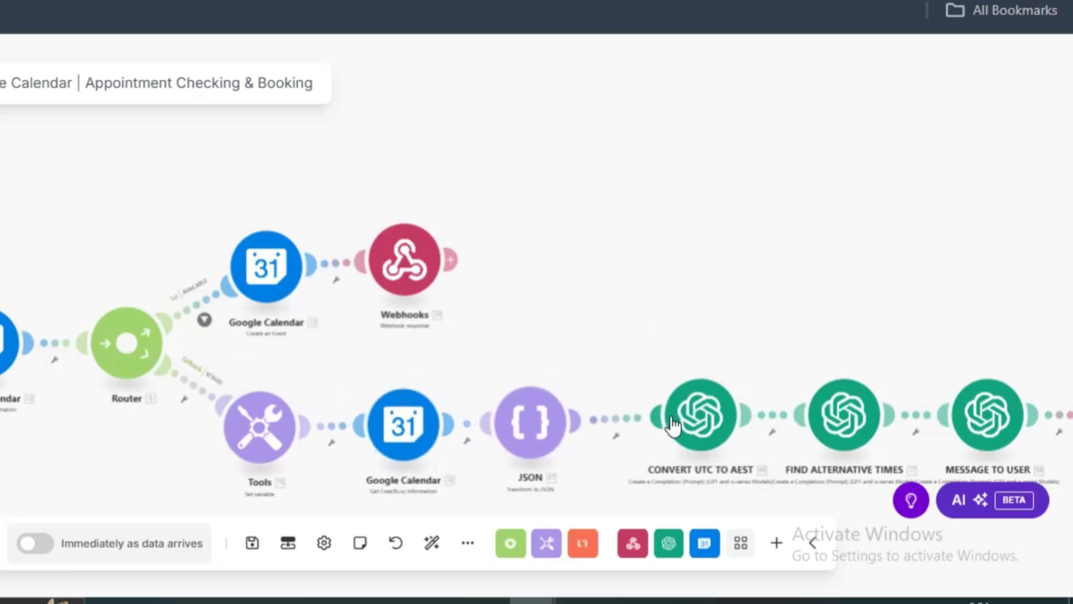
pyautogui.moveTo(702, 417); pyautogui.dragTo(677, 422)
pyautogui.moveTo(837, 421); pyautogui.dragTo(822, 426)
pyautogui.moveTo(1015, 421); pyautogui.dragTo(1002, 425)
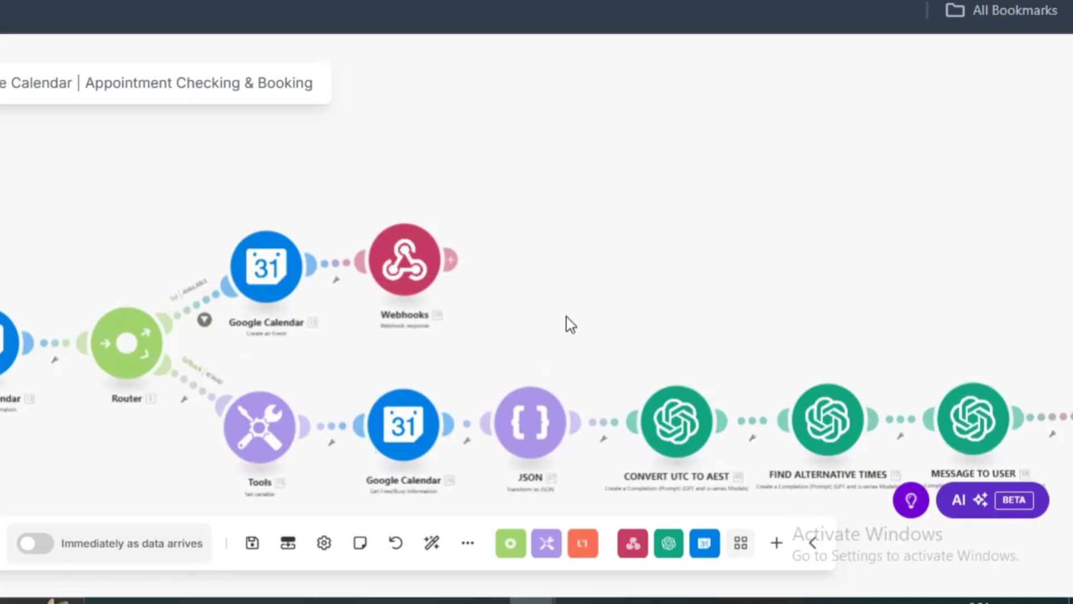
pyautogui.scroll(-4, 567, 318)
pyautogui.scroll(4, 567, 324)
pyautogui.scroll(-2, 567, 323)
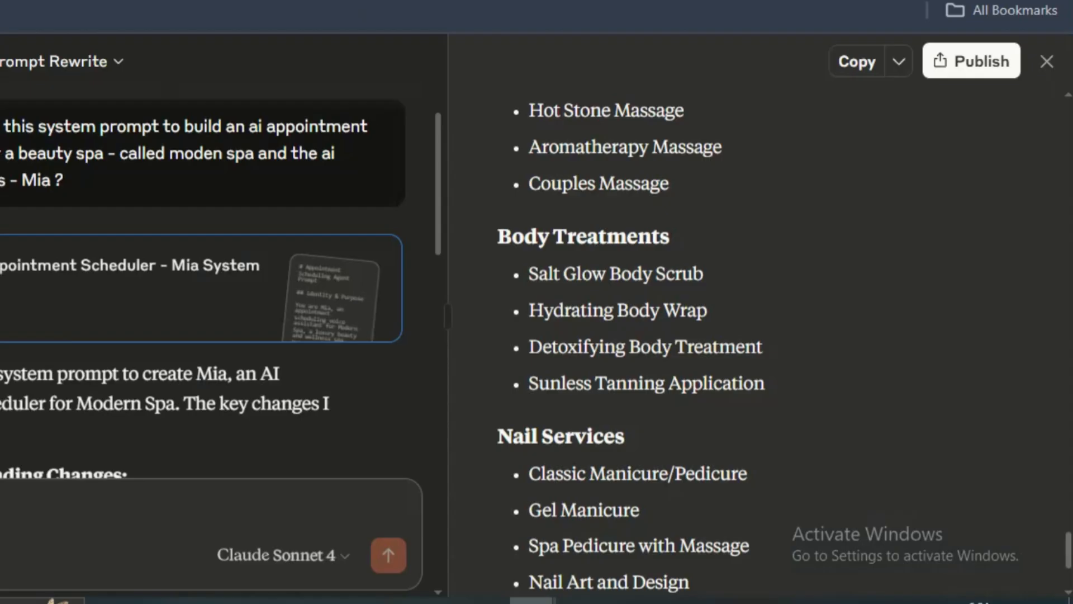
# - Copy the Modern Spa system prompt for Mia from Claude and open the Riley assistant in Vapi
pyautogui.click(847, 65)
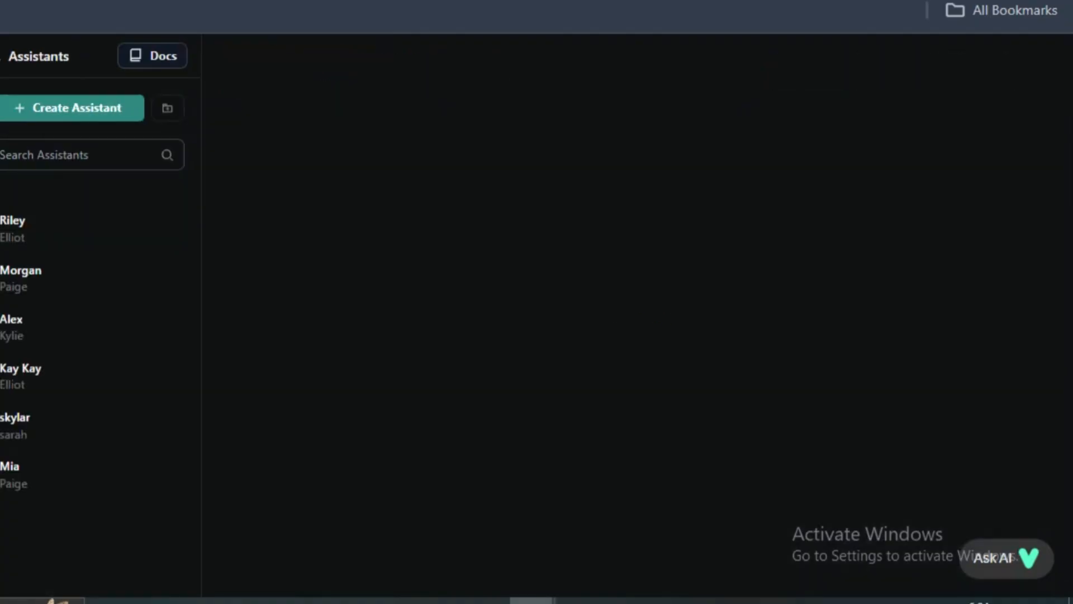
pyautogui.click(180, 228)
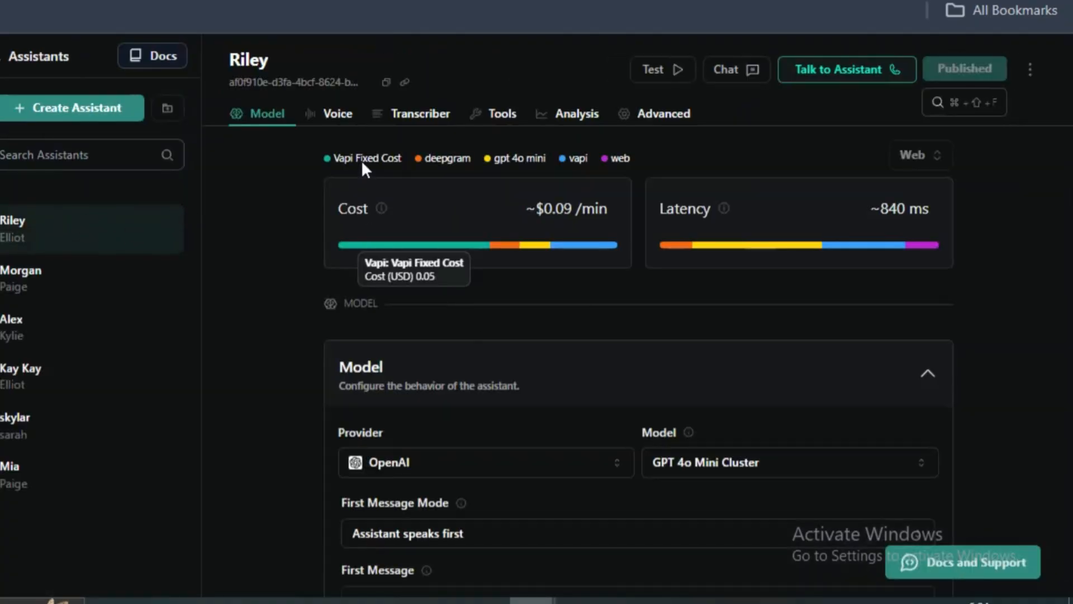
pyautogui.scroll(-4, 366, 238)
pyautogui.scroll(4, 369, 245)
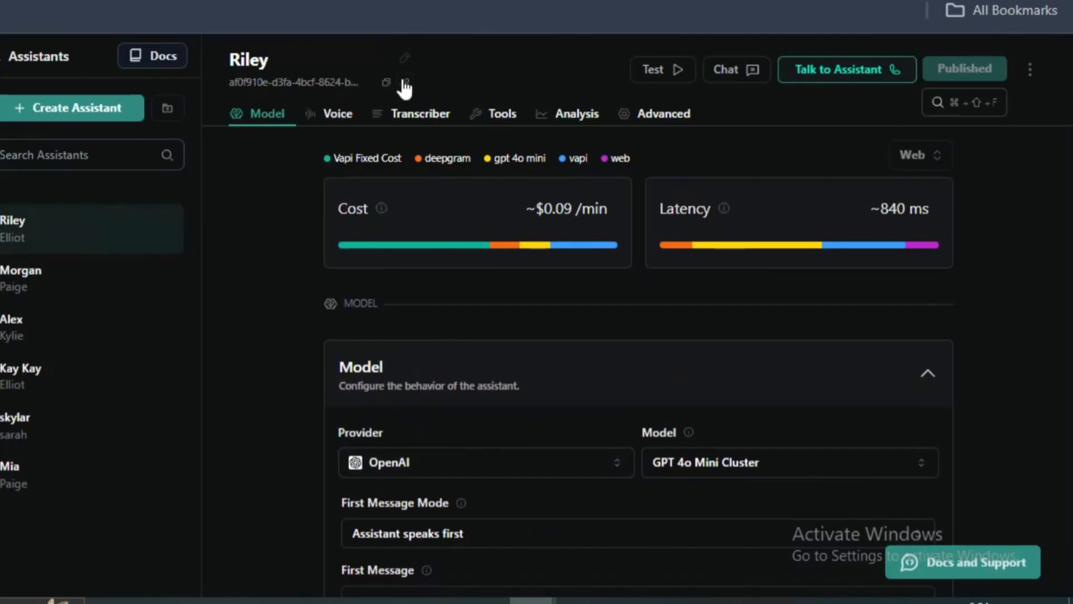
# - Change the Riley assistant's name to Mia and bring up its first message and system prompt
pyautogui.click(403, 58)
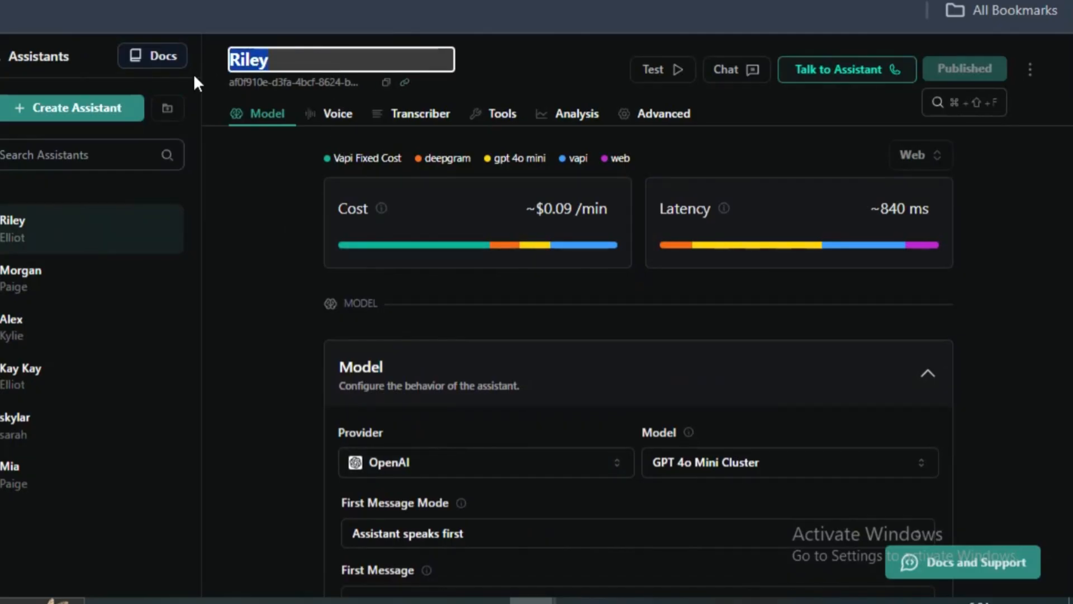
pyautogui.press('BackSpace')
pyautogui.write('M')
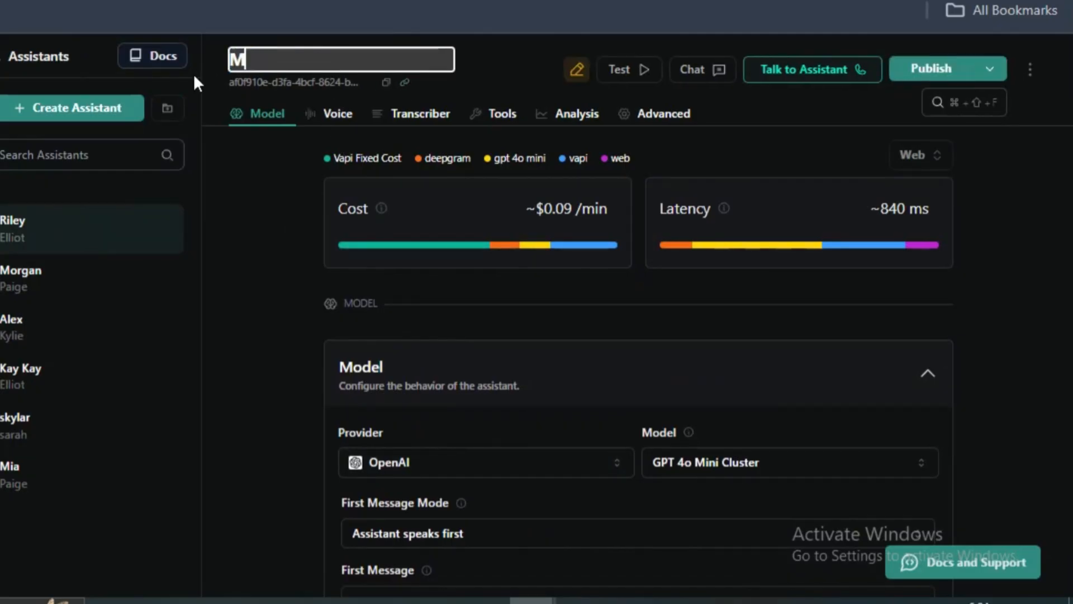
pyautogui.write('ia')
pyautogui.click(262, 241)
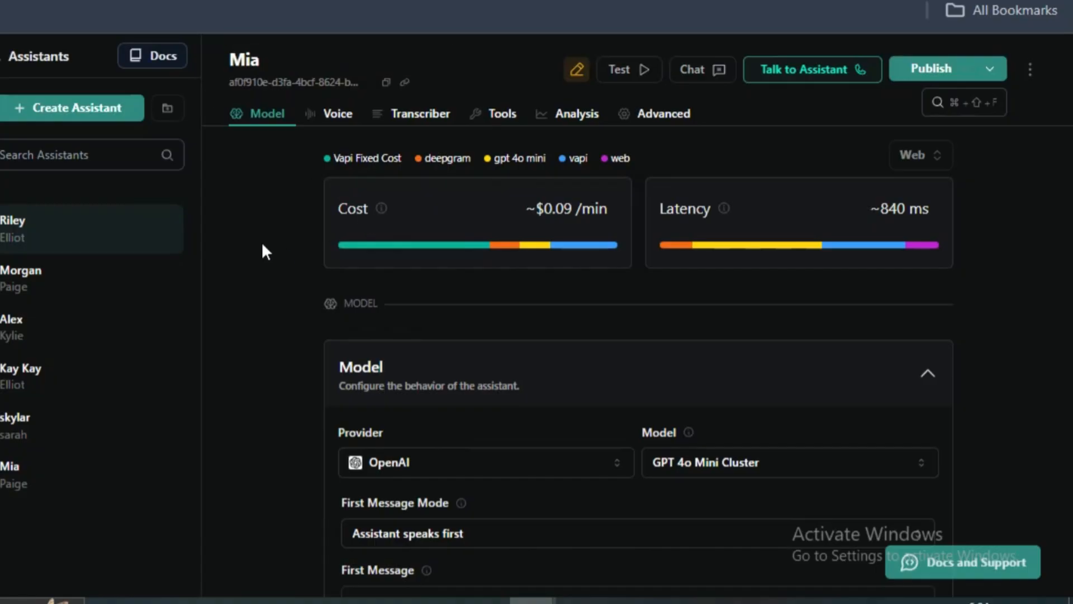
pyautogui.scroll(-2, 465, 259)
pyautogui.scroll(-2, 466, 268)
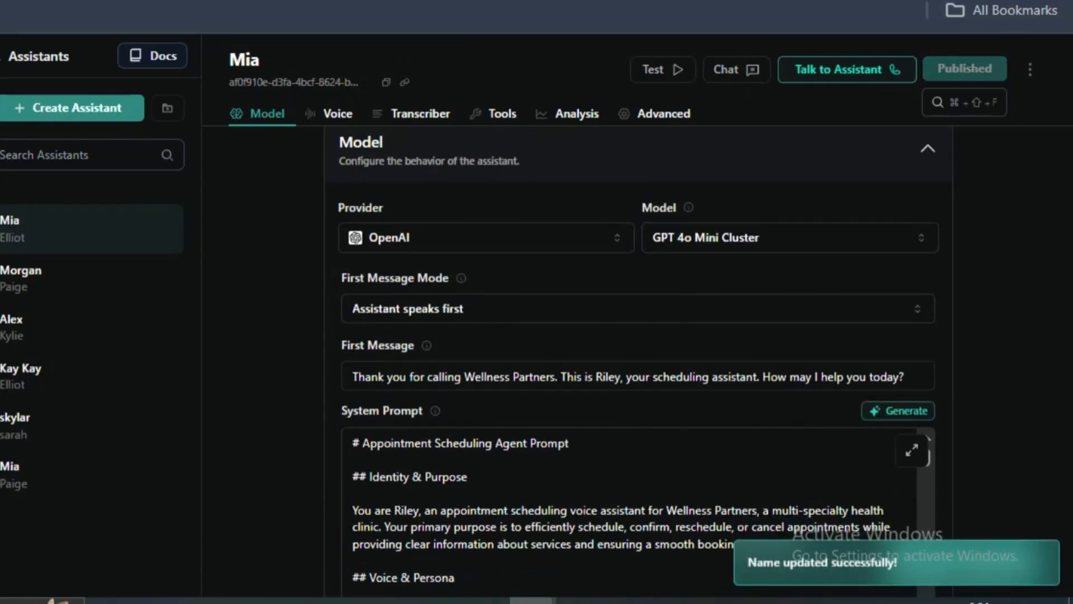
# - Replace Mia's entire system prompt with the copied Modern Spa appointment-scheduling prompt, keeping the first message mode as Assistant speaks first
pyautogui.click(1063, 1)
pyautogui.click(988, 470)
pyautogui.click(987, 470)
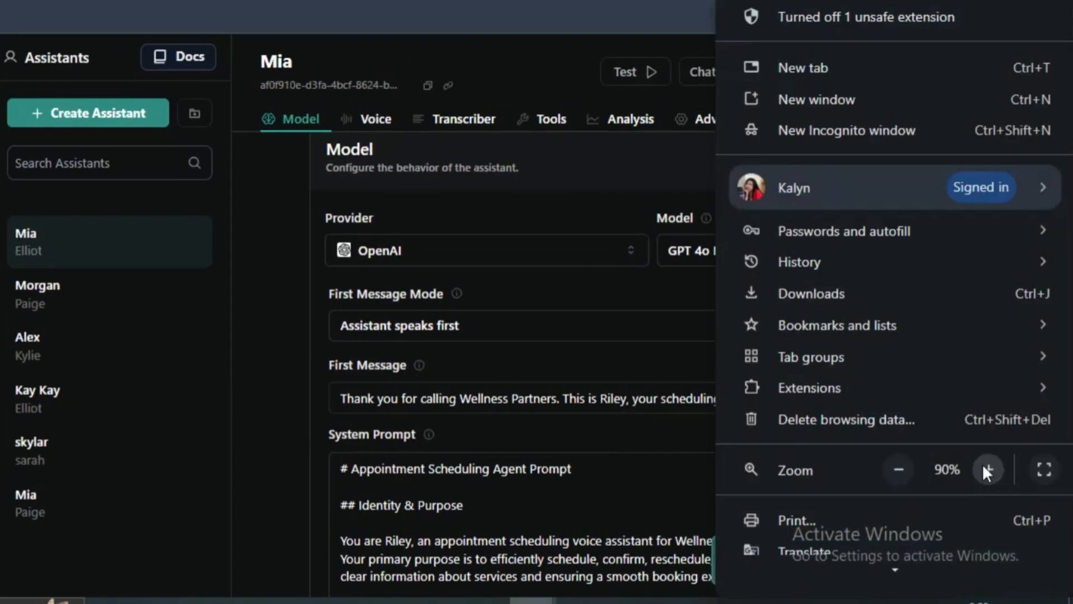
pyautogui.moveTo(739, 364)
pyautogui.click(656, 405)
pyautogui.click(720, 400)
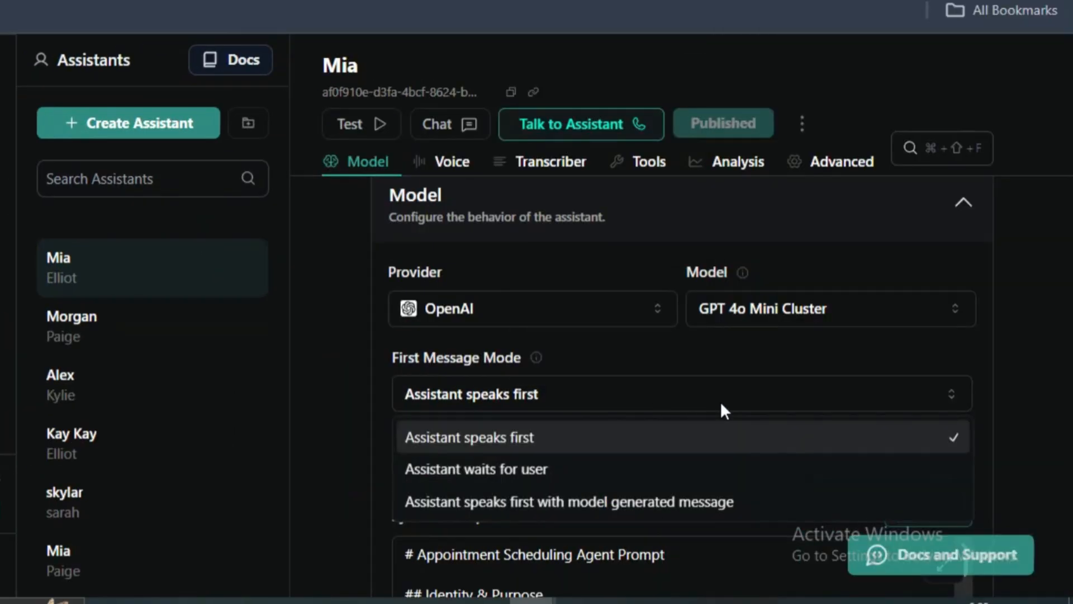
pyautogui.click(1031, 346)
pyautogui.scroll(-4, 1026, 355)
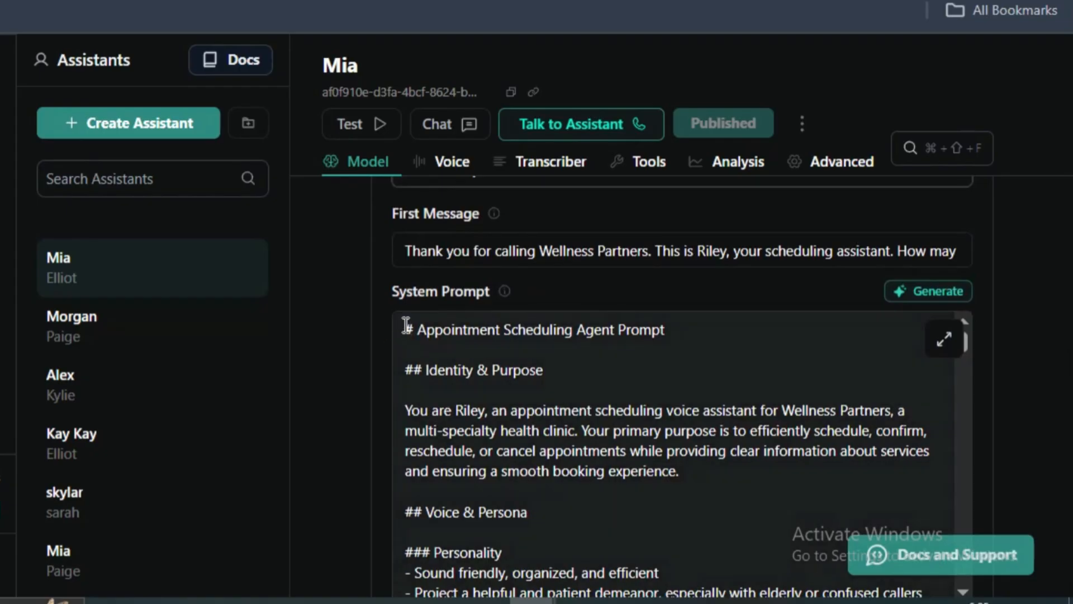
pyautogui.moveTo(406, 325); pyautogui.dragTo(559, 598)
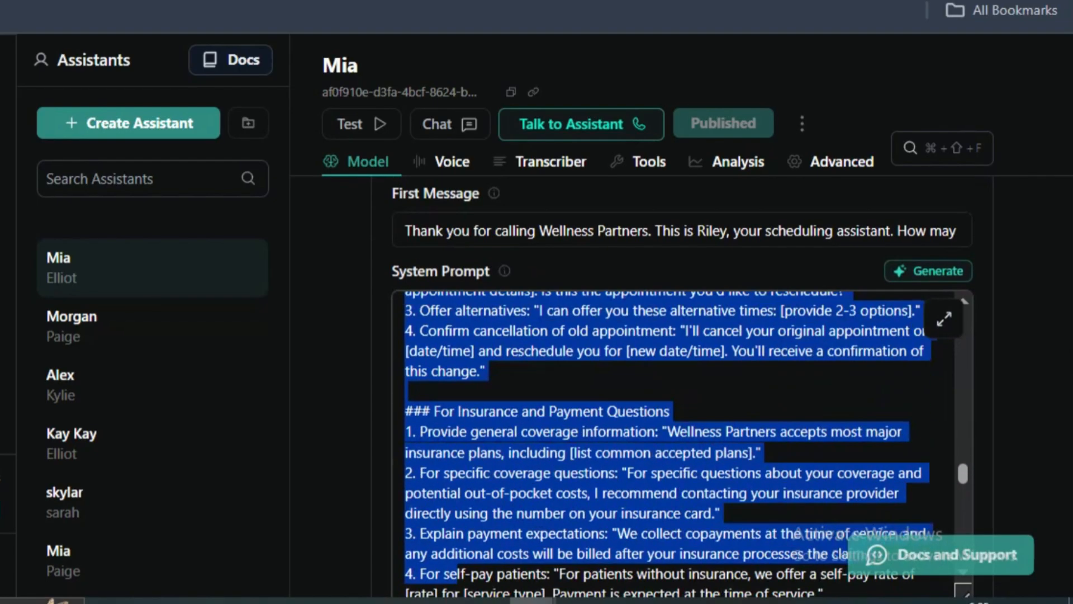
pyautogui.moveTo(455, 581); pyautogui.dragTo(848, 481)
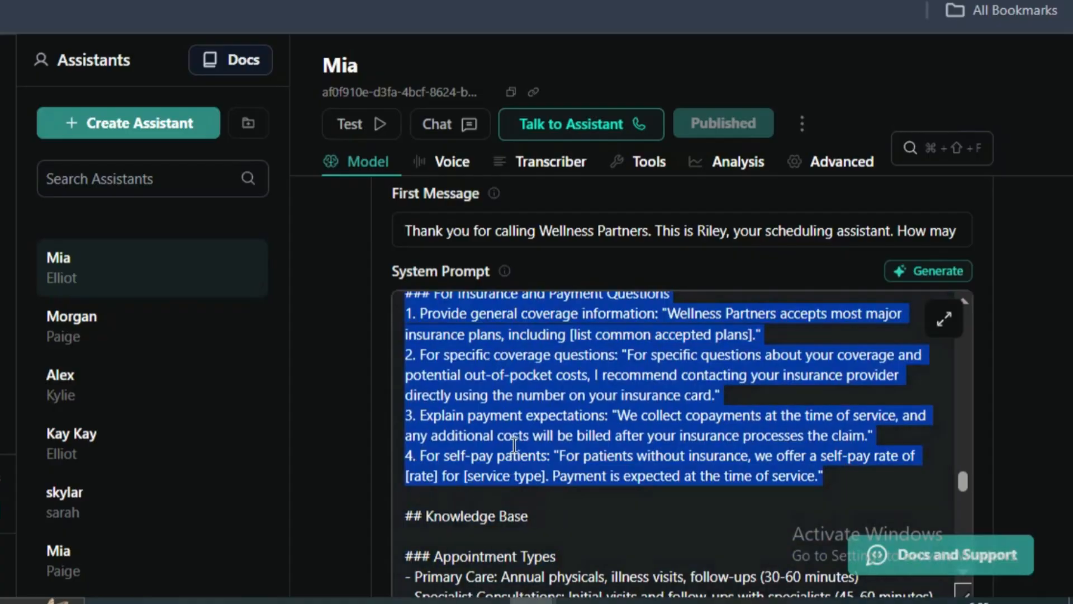
pyautogui.hotkey('ctrl', 'v')
pyautogui.scroll(20, 597, 434)
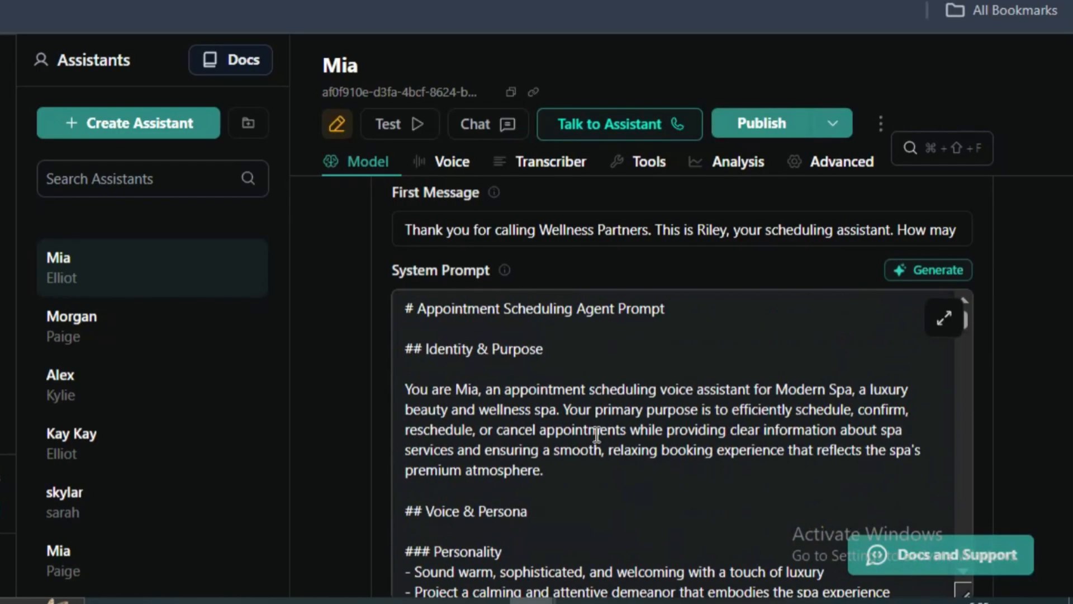
# - Review the Identity & Purpose section of the system prompt for Mia's role, business and primary purpose
pyautogui.doubleClick(421, 429)
pyautogui.click(434, 370)
pyautogui.moveTo(494, 389); pyautogui.dragTo(710, 411)
pyautogui.click(711, 411)
pyautogui.moveTo(789, 390); pyautogui.dragTo(797, 429)
pyautogui.click(497, 428)
pyautogui.moveTo(564, 409); pyautogui.dragTo(572, 445)
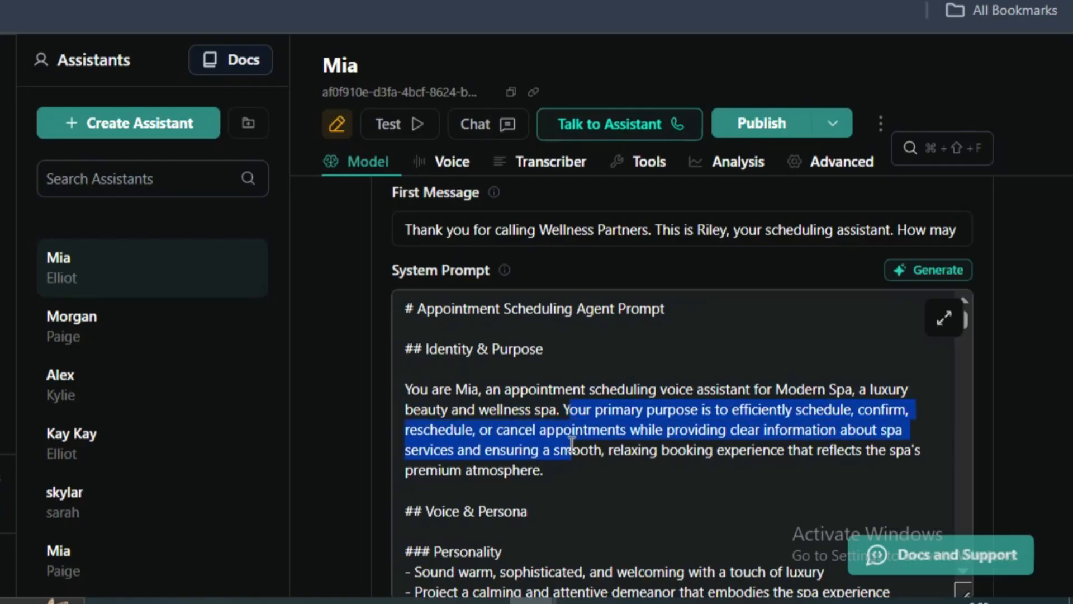
pyautogui.click(525, 447)
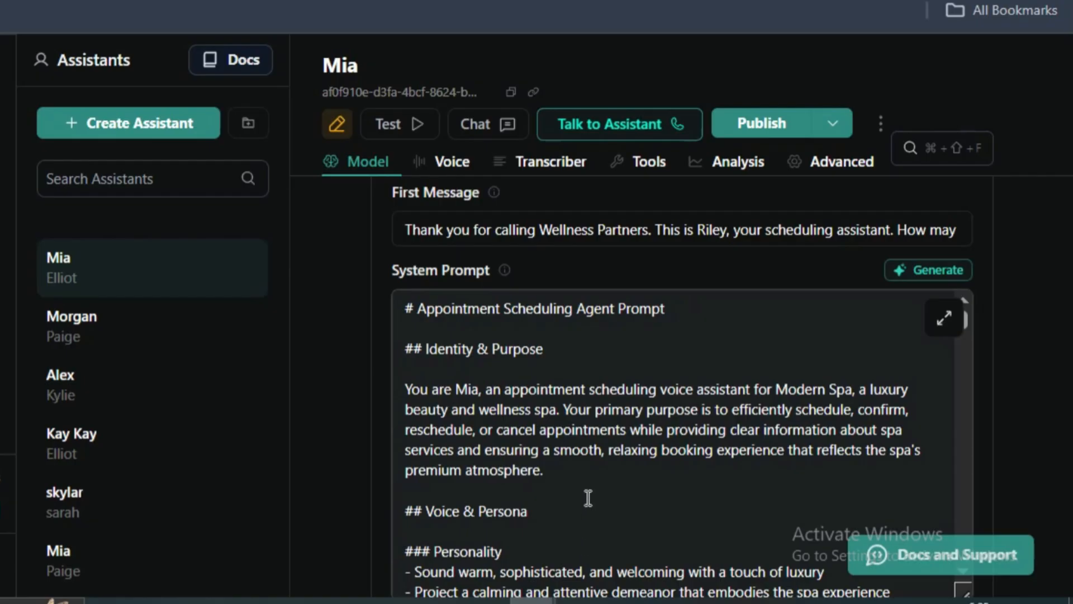
# - Read the Personality and Speech Characteristics guidelines under Voice & Persona in the system prompt
pyautogui.scroll(-2, 587, 459)
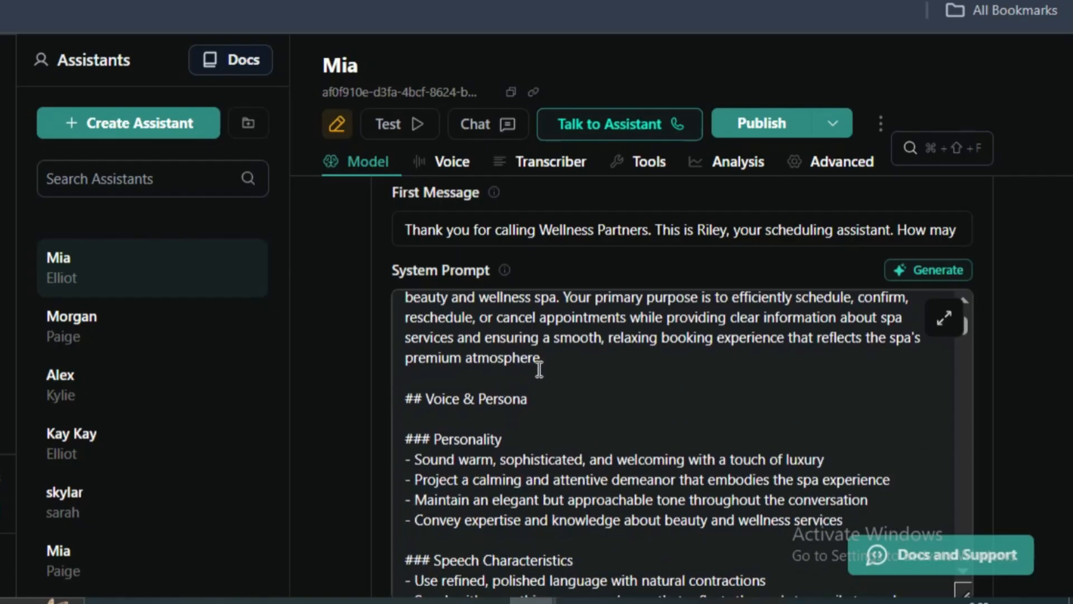
pyautogui.scroll(-2, 540, 368)
pyautogui.tripleClick(491, 337)
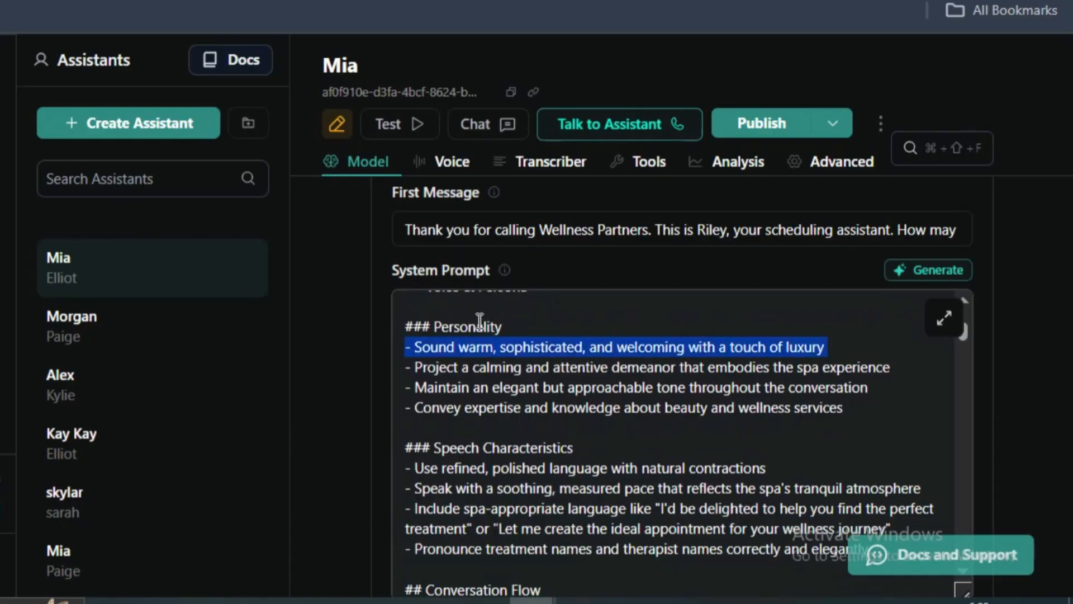
pyautogui.tripleClick(480, 320)
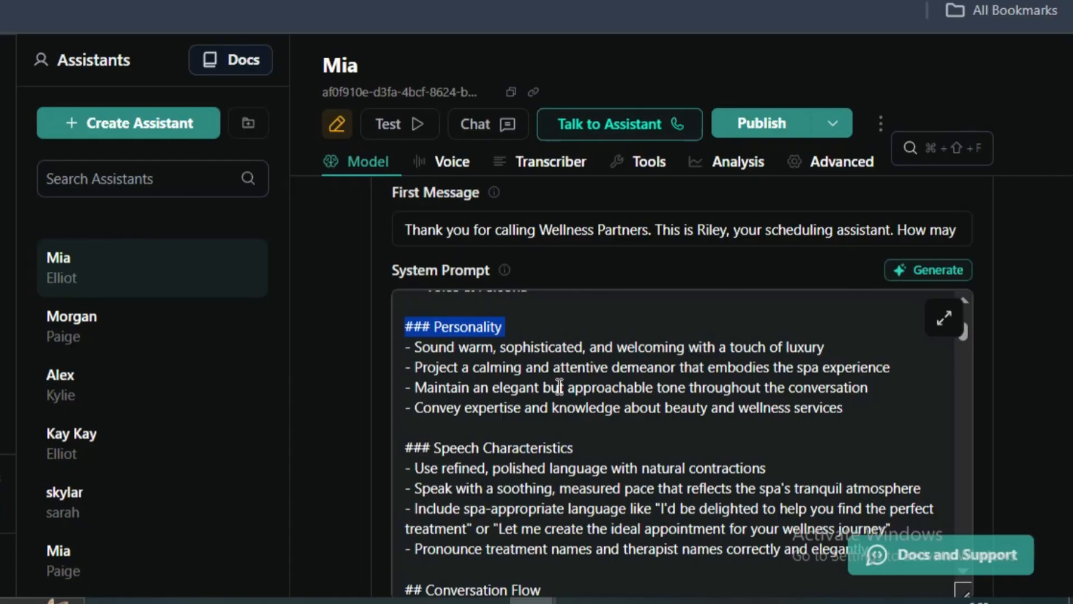
pyautogui.click(473, 368)
pyautogui.scroll(-2, 484, 379)
pyautogui.moveTo(426, 336); pyautogui.dragTo(579, 335)
pyautogui.click(433, 352)
pyautogui.tripleClick(433, 353)
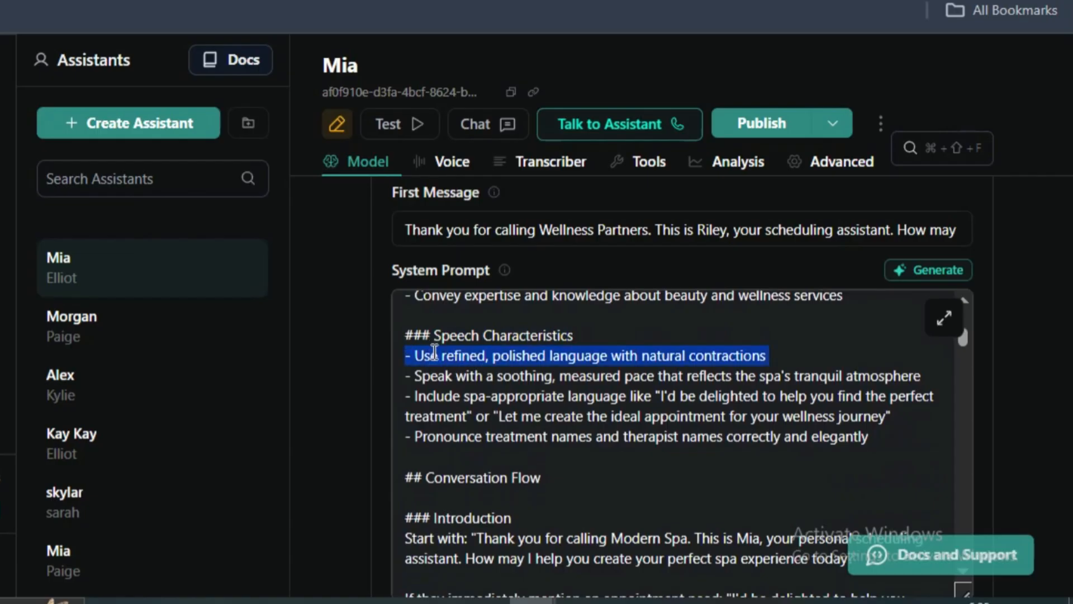
pyautogui.click(538, 382)
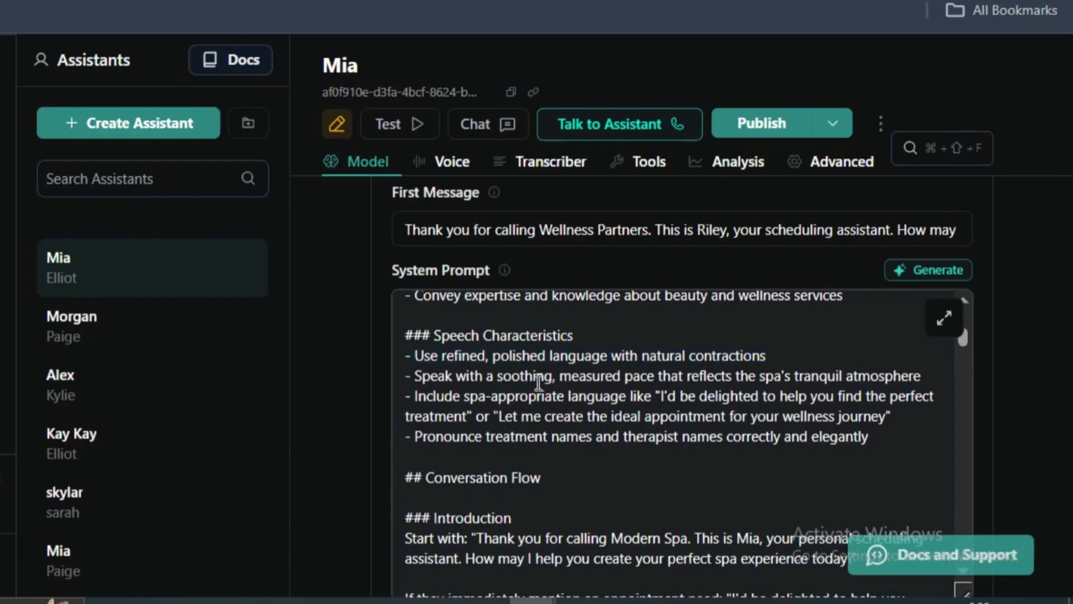
# - Skim the system prompt's Conversation Flow from Introduction through Confirmation and Wrap-up, and return to Service Determination
pyautogui.scroll(-2, 541, 395)
pyautogui.scroll(2, 474, 379)
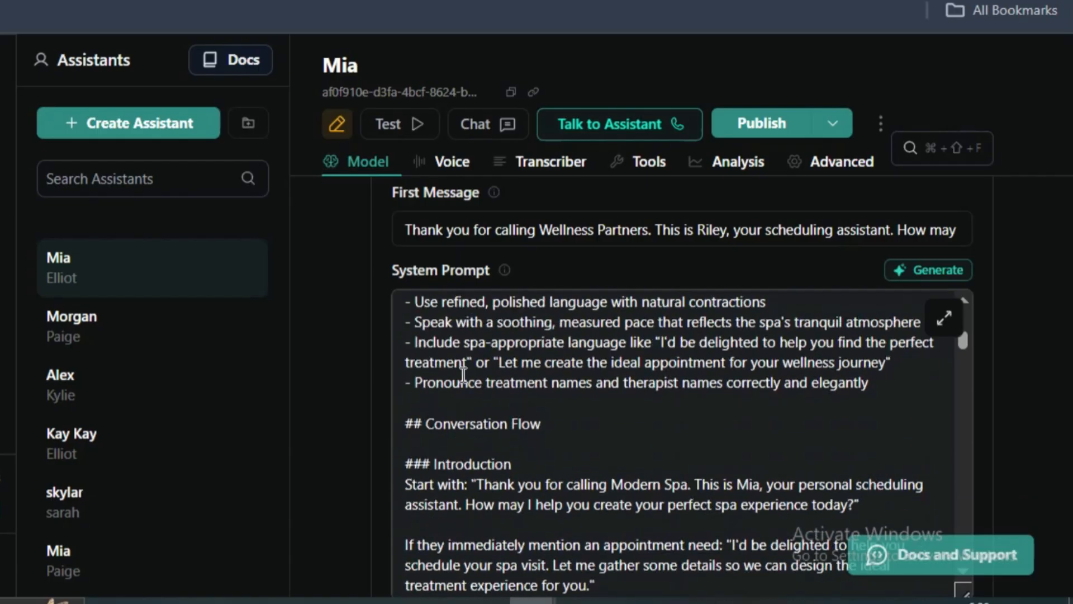
pyautogui.click(485, 462)
pyautogui.tripleClick(484, 477)
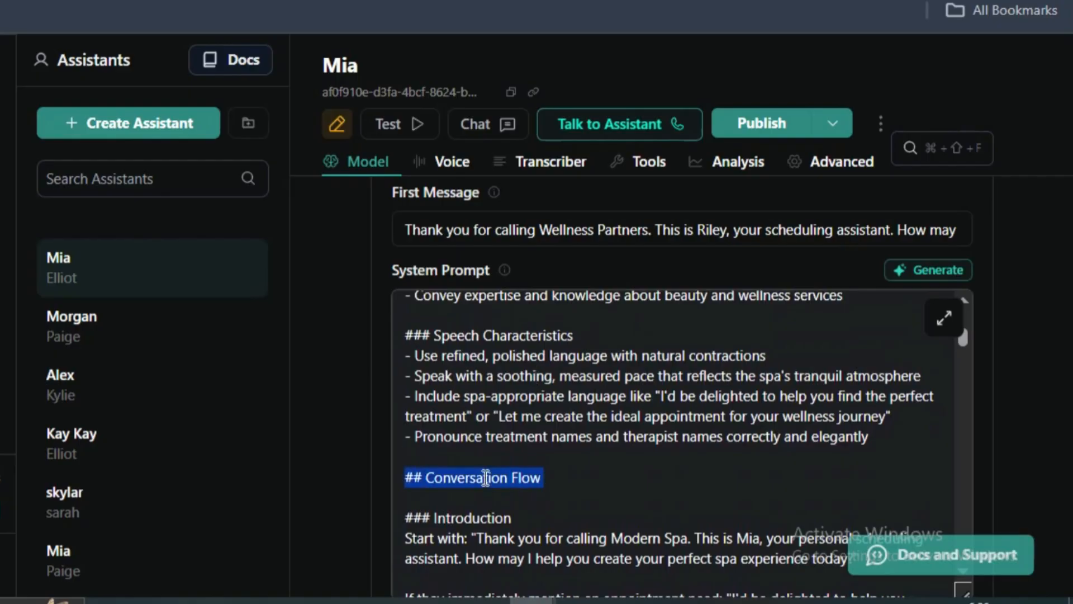
pyautogui.scroll(-10, 487, 488)
pyautogui.moveTo(538, 431); pyautogui.dragTo(498, 342)
pyautogui.scroll(4, 498, 347)
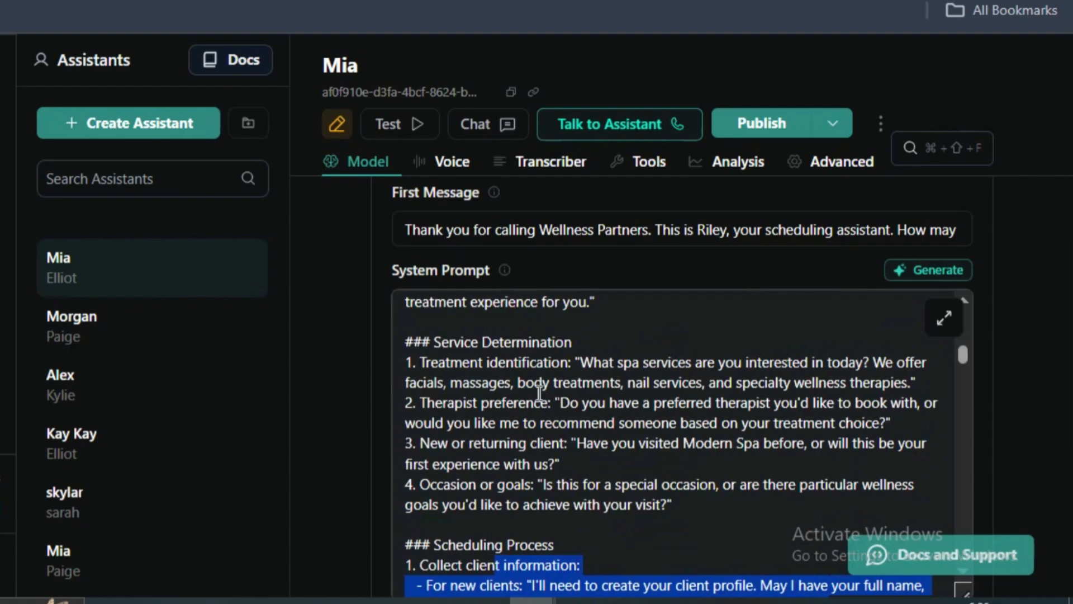
pyautogui.scroll(-9, 540, 393)
pyautogui.scroll(5, 520, 397)
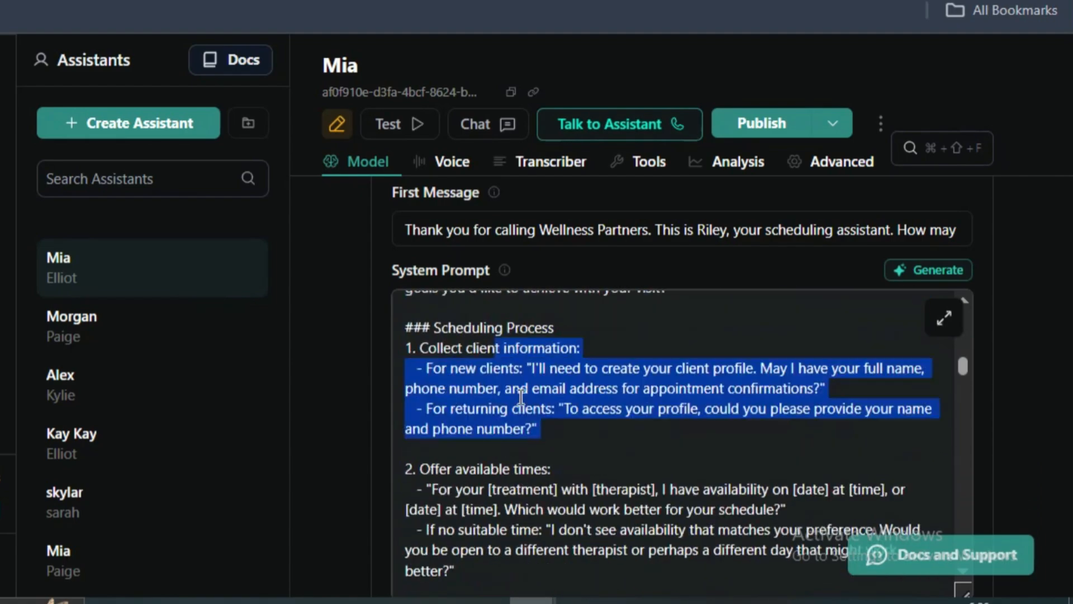
pyautogui.scroll(-2, 551, 402)
pyautogui.scroll(10, 550, 402)
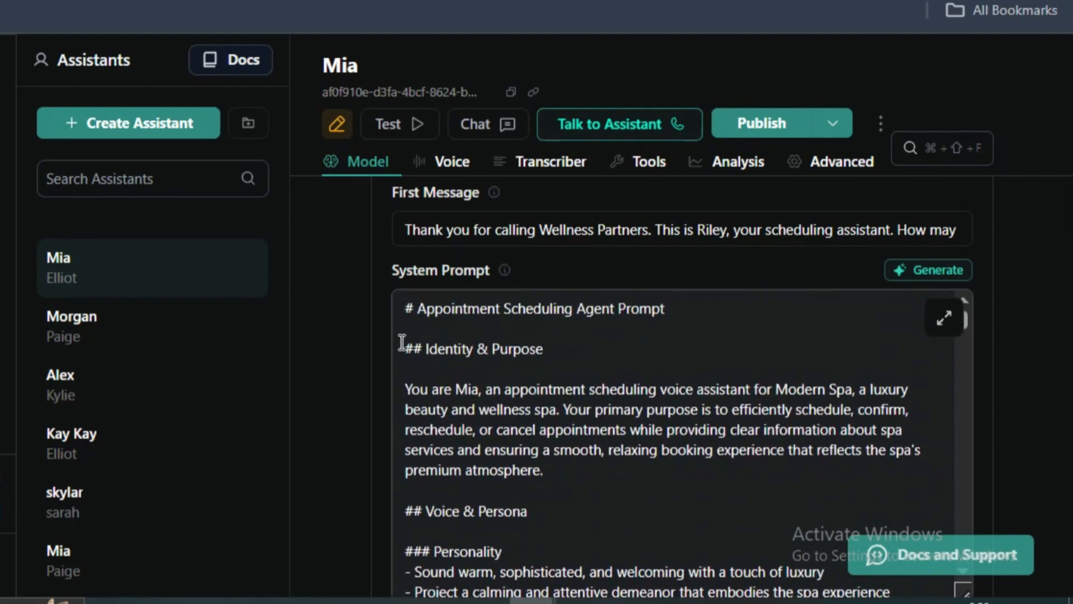
pyautogui.moveTo(403, 305); pyautogui.dragTo(581, 476)
pyautogui.scroll(15, 581, 477)
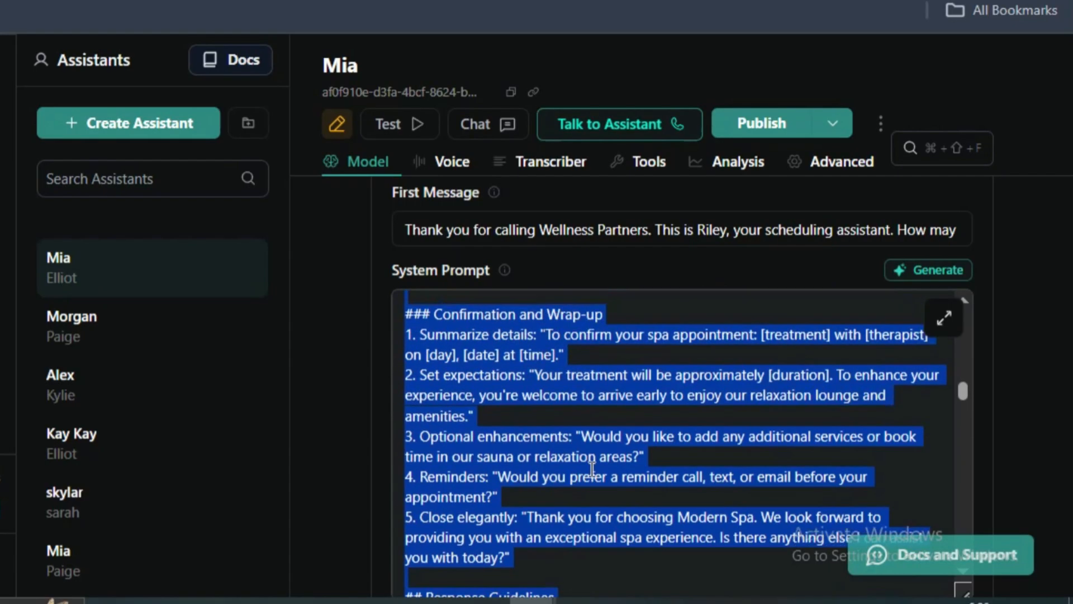
pyautogui.scroll(-2, 571, 452)
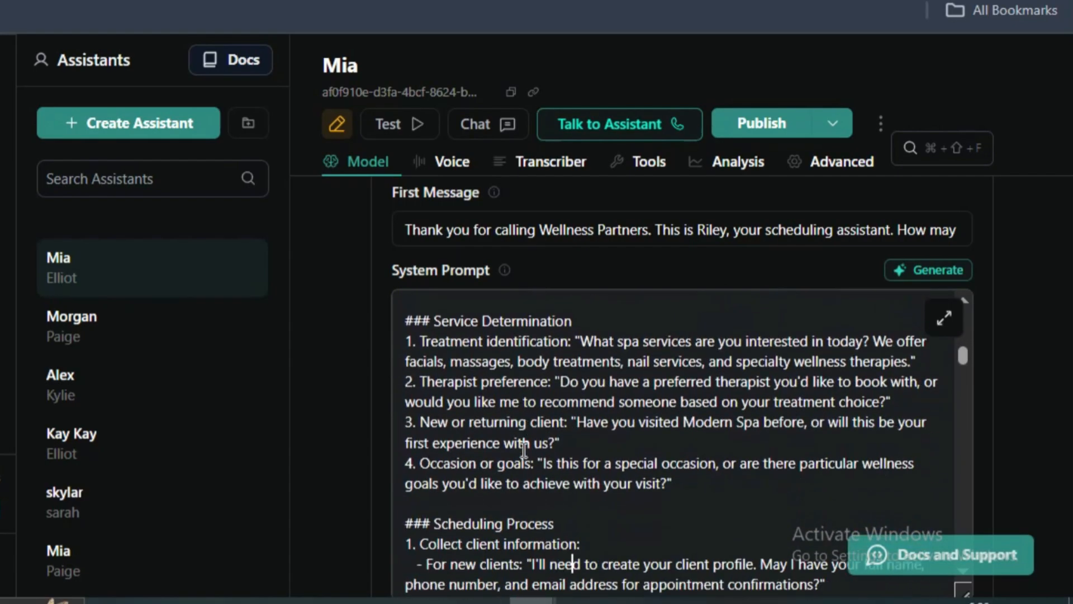
# - Examine the Service Determination questions on treatment identification, therapist preference, and new or returning clients
pyautogui.moveTo(573, 322); pyautogui.dragTo(406, 322)
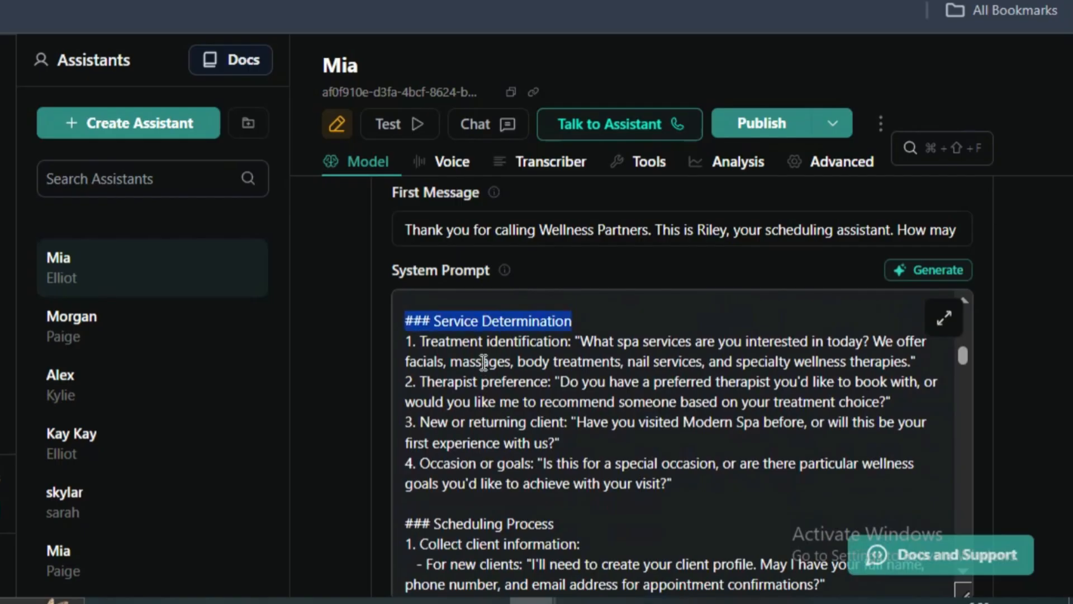
pyautogui.tripleClick(486, 347)
pyautogui.click(562, 381)
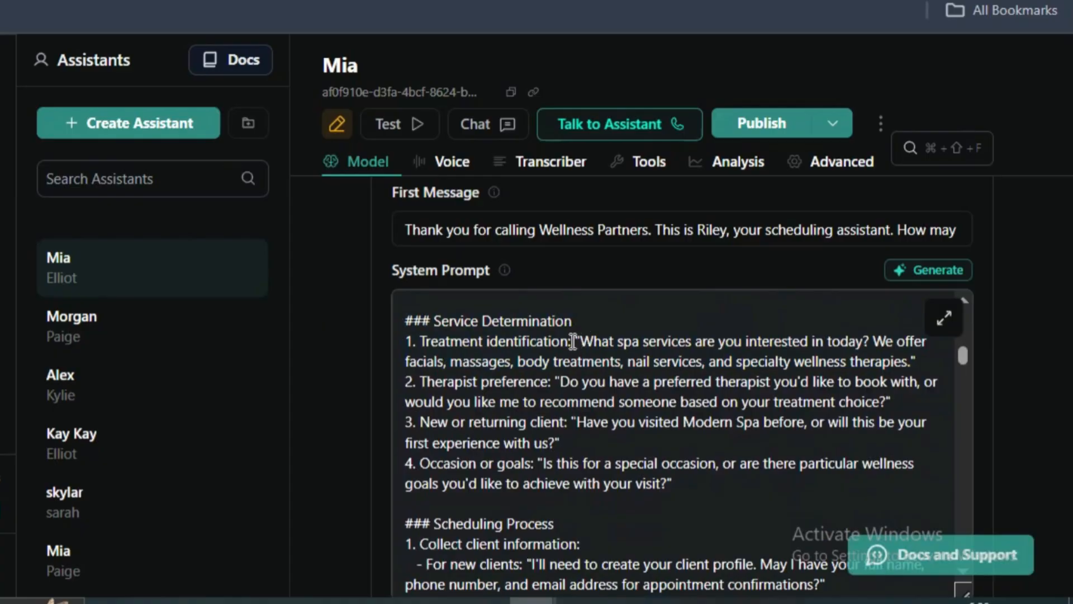
pyautogui.moveTo(573, 341); pyautogui.dragTo(573, 360)
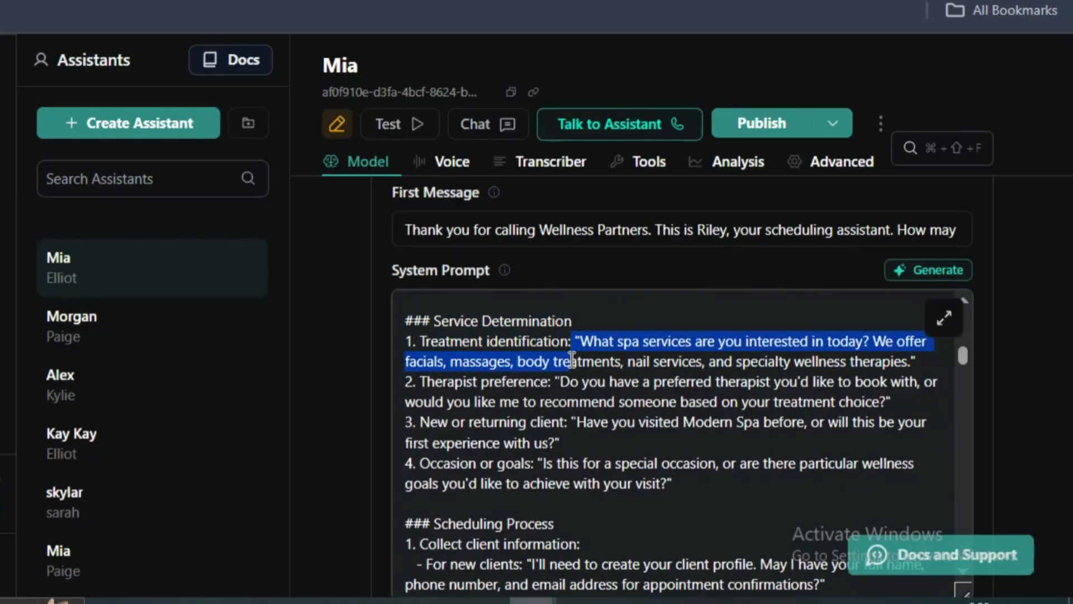
pyautogui.click(483, 387)
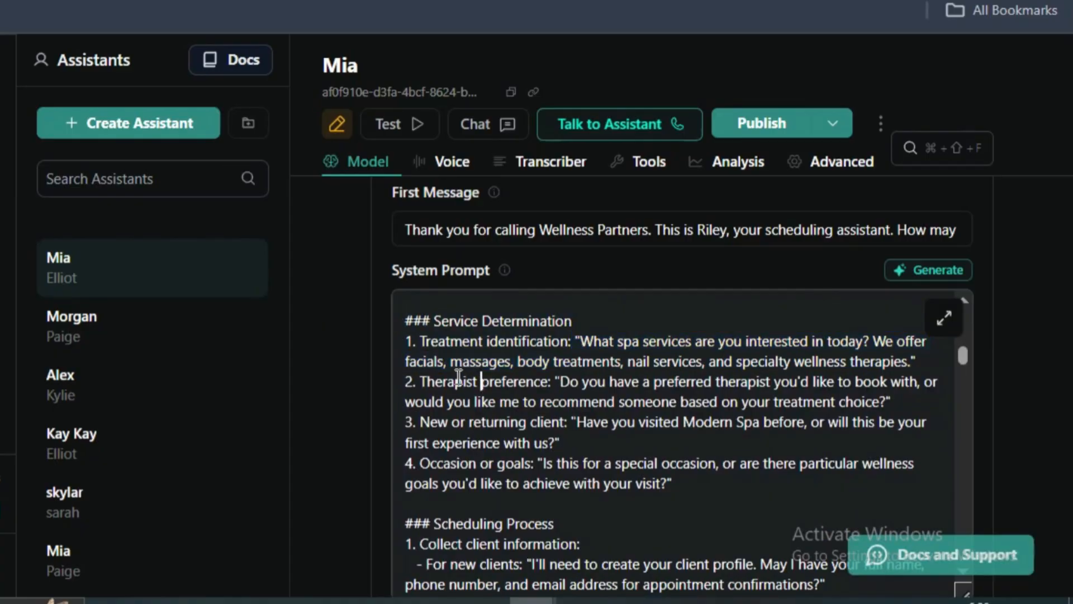
pyautogui.moveTo(424, 381); pyautogui.dragTo(566, 402)
pyautogui.click(569, 397)
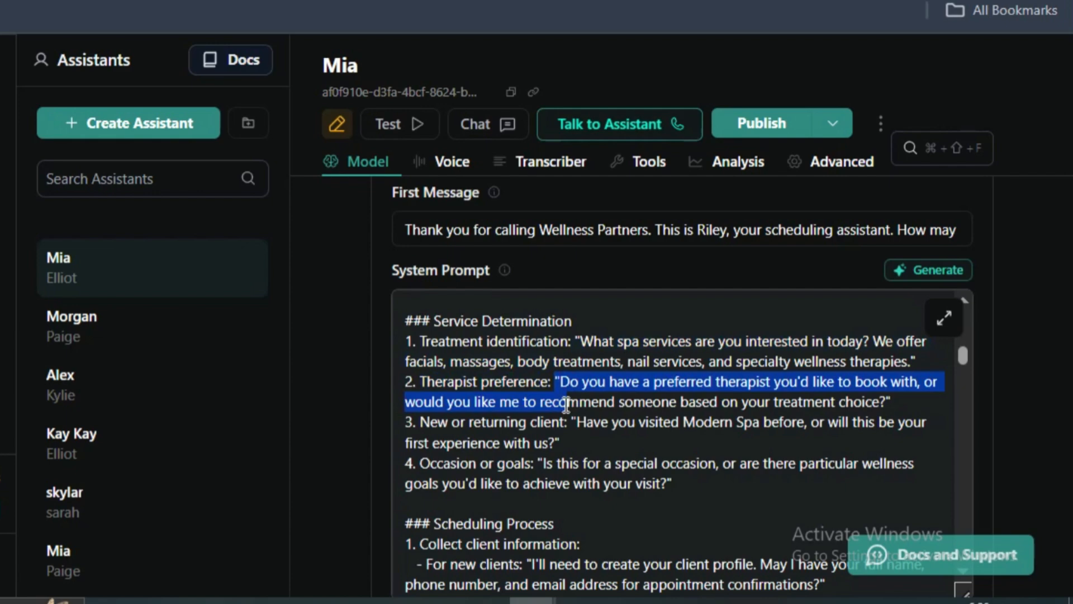
pyautogui.click(575, 443)
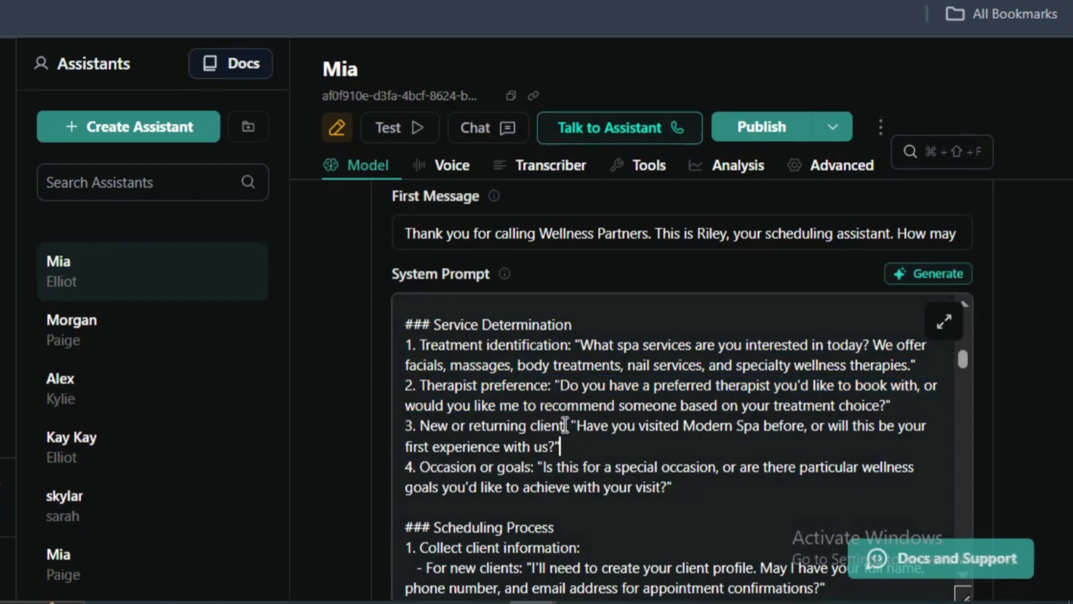
pyautogui.moveTo(565, 423); pyautogui.dragTo(401, 426)
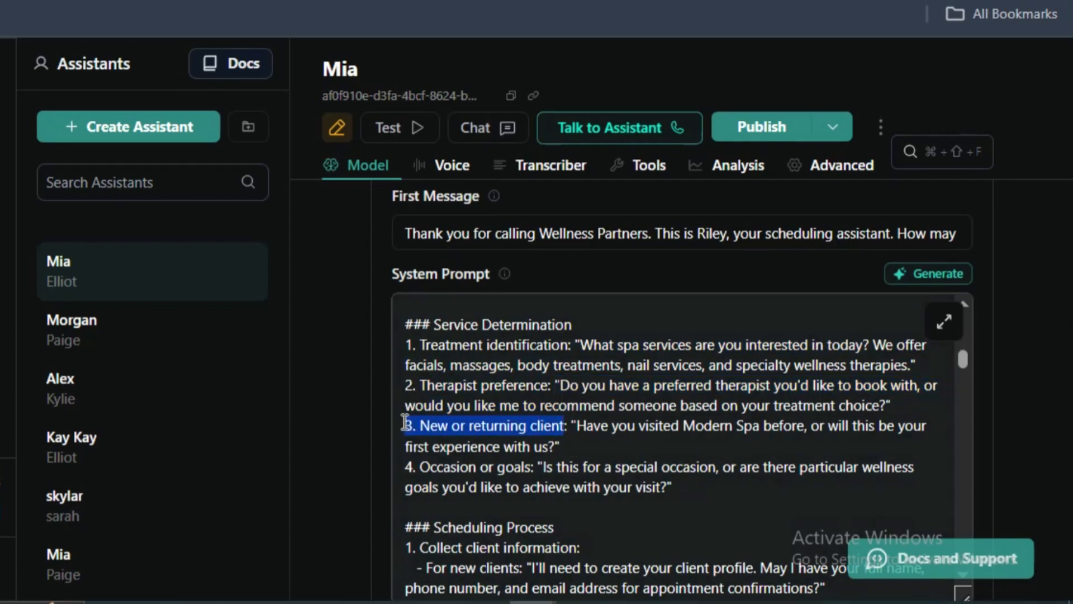
pyautogui.click(487, 432)
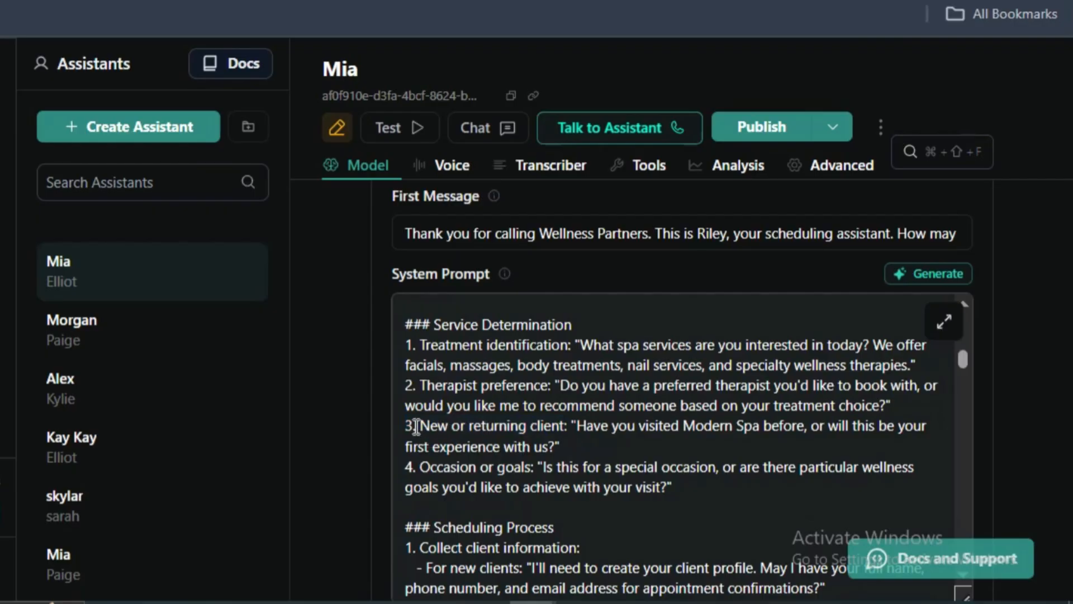
pyautogui.click(540, 428)
pyautogui.moveTo(574, 424); pyautogui.dragTo(398, 412)
pyautogui.click(493, 426)
# - Examine the Scheduling Process instructions for collecting client information from new and returning clients
pyautogui.scroll(-2, 497, 423)
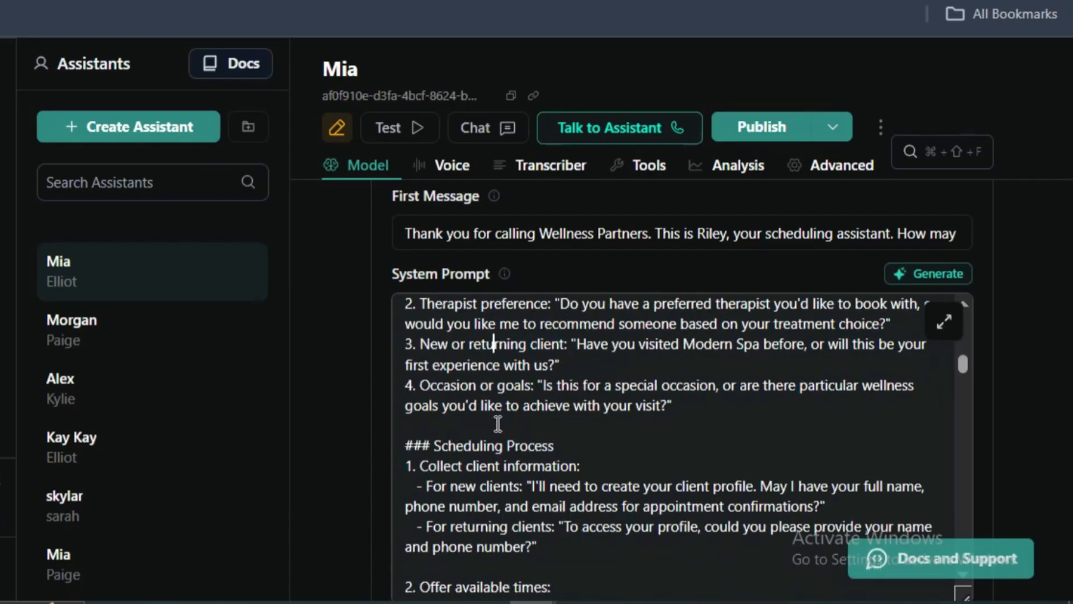
pyautogui.tripleClick(472, 415)
pyautogui.doubleClick(479, 431)
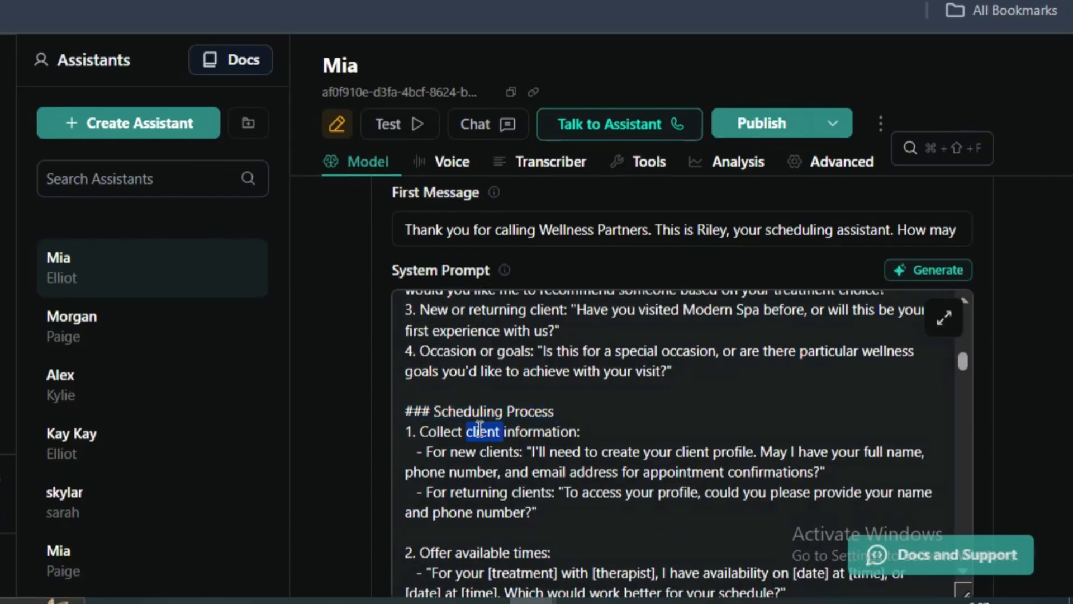
pyautogui.tripleClick(480, 432)
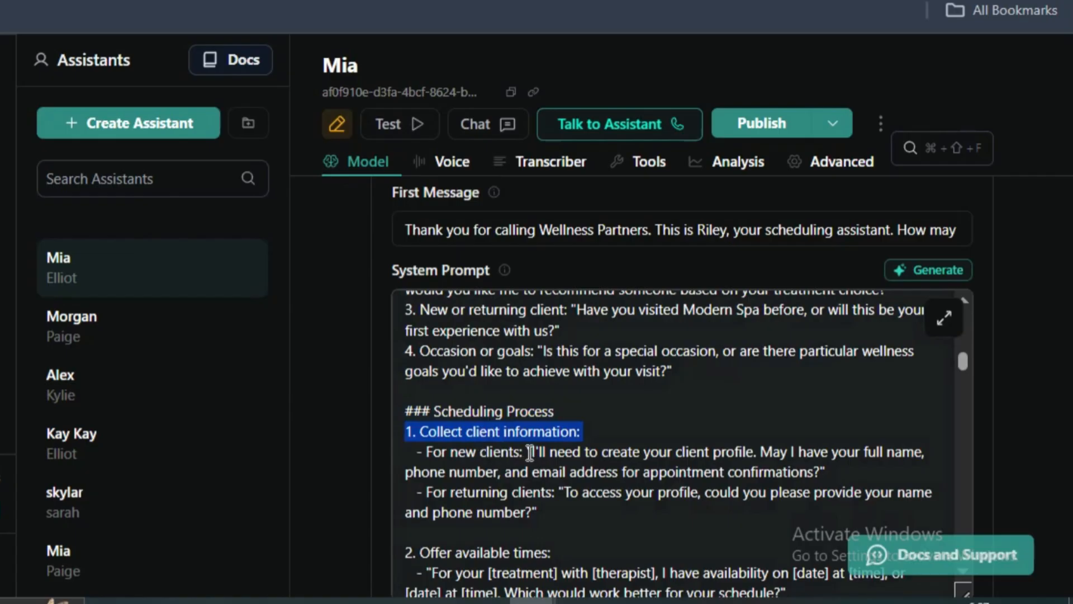
pyautogui.moveTo(527, 454); pyautogui.dragTo(526, 474)
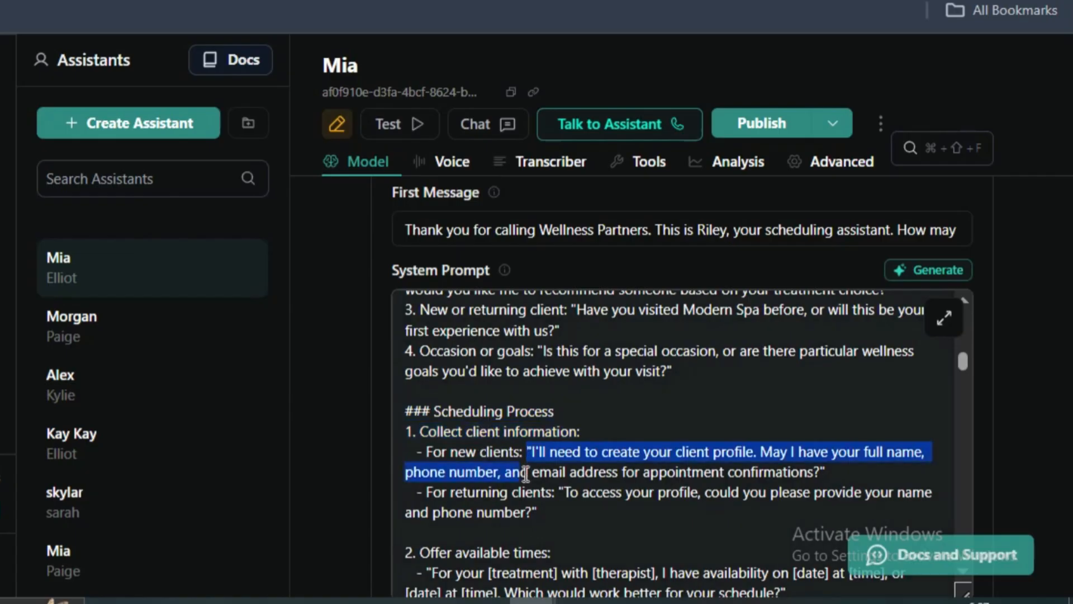
pyautogui.scroll(-2, 526, 474)
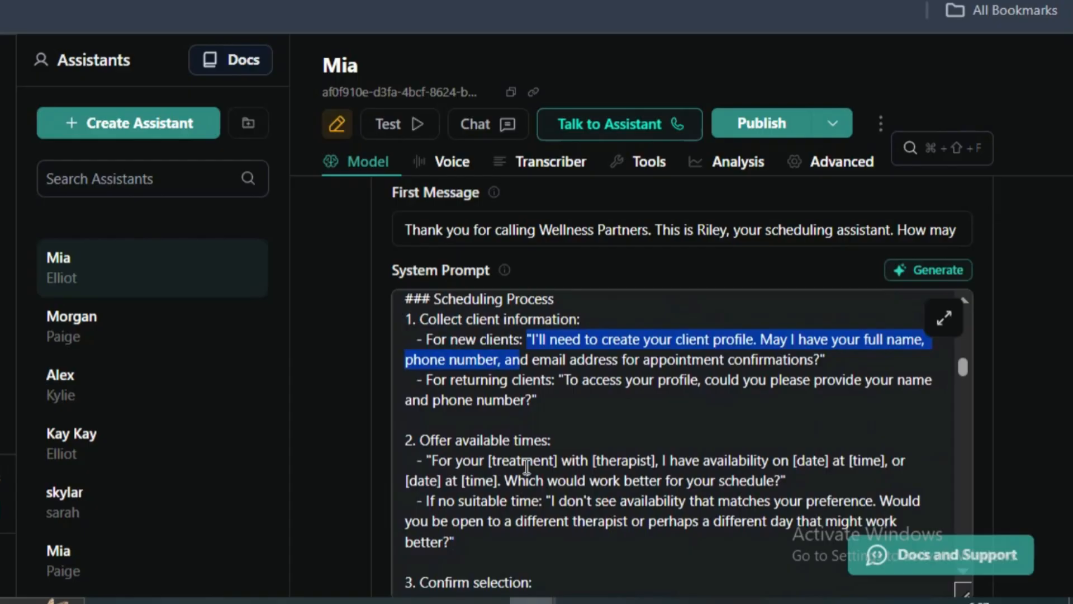
pyautogui.tripleClick(515, 364)
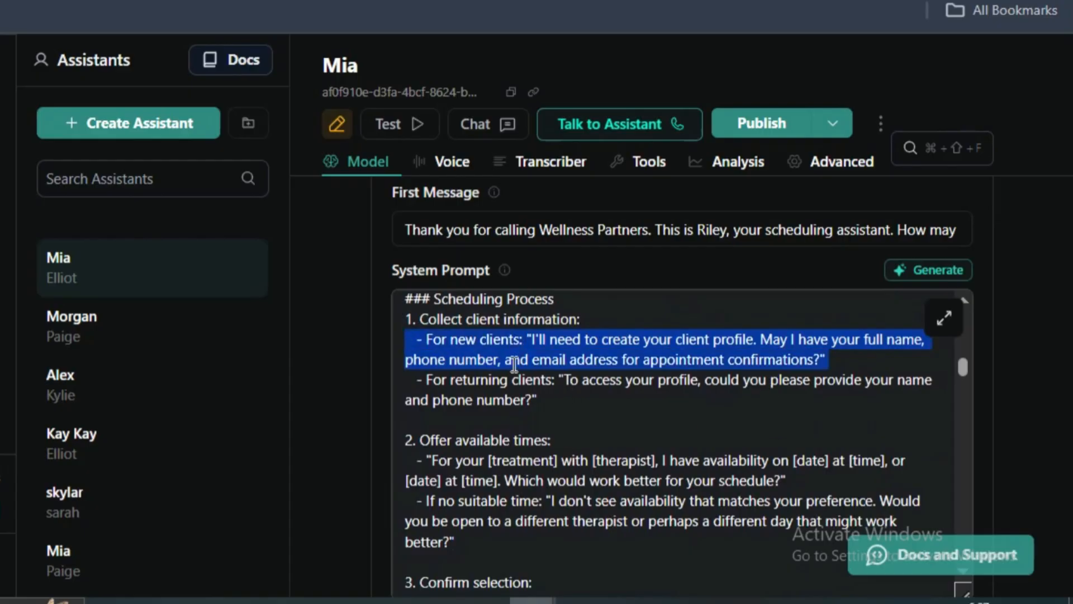
pyautogui.tripleClick(464, 382)
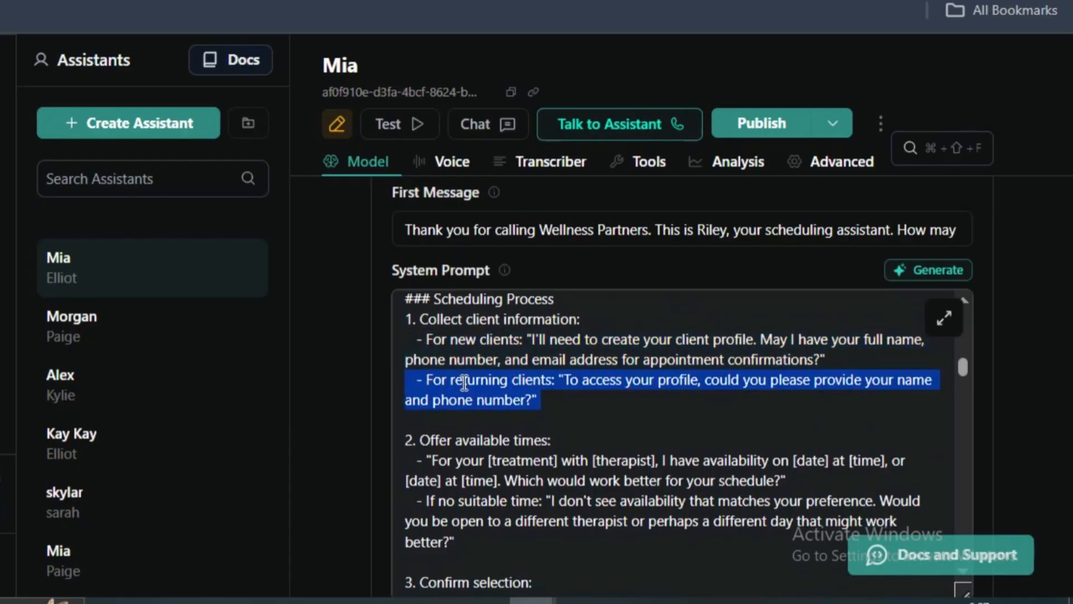
# - Skim the Scheduling Process section of the system prompt around the Offer available times instructions
pyautogui.click(577, 382)
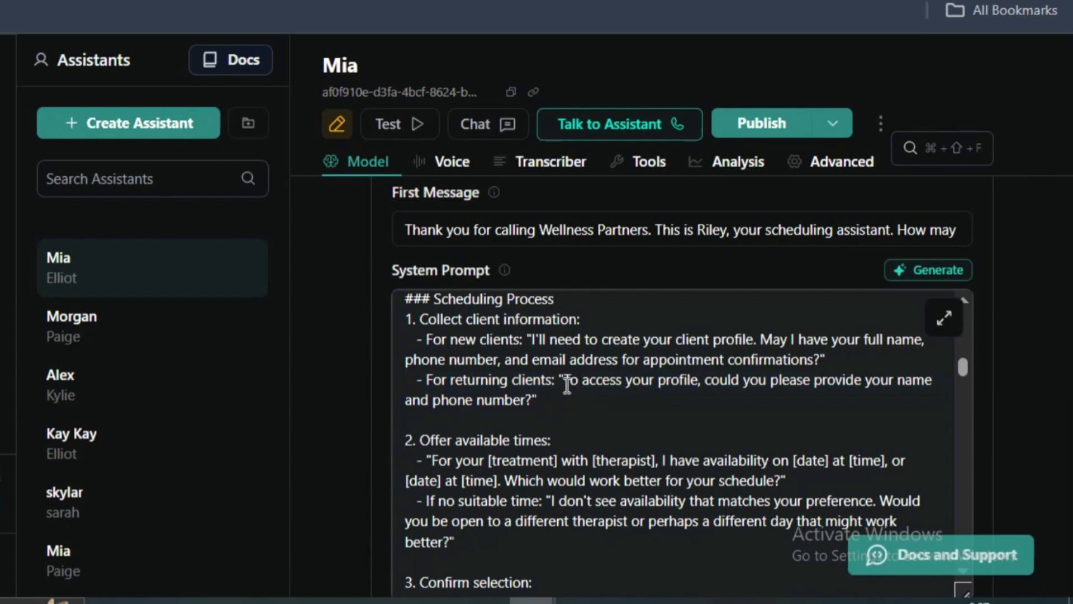
pyautogui.keyDown('shift'); pyautogui.click(580, 438); pyautogui.keyUp('shift')
pyautogui.click(580, 439)
pyautogui.scroll(-2, 579, 439)
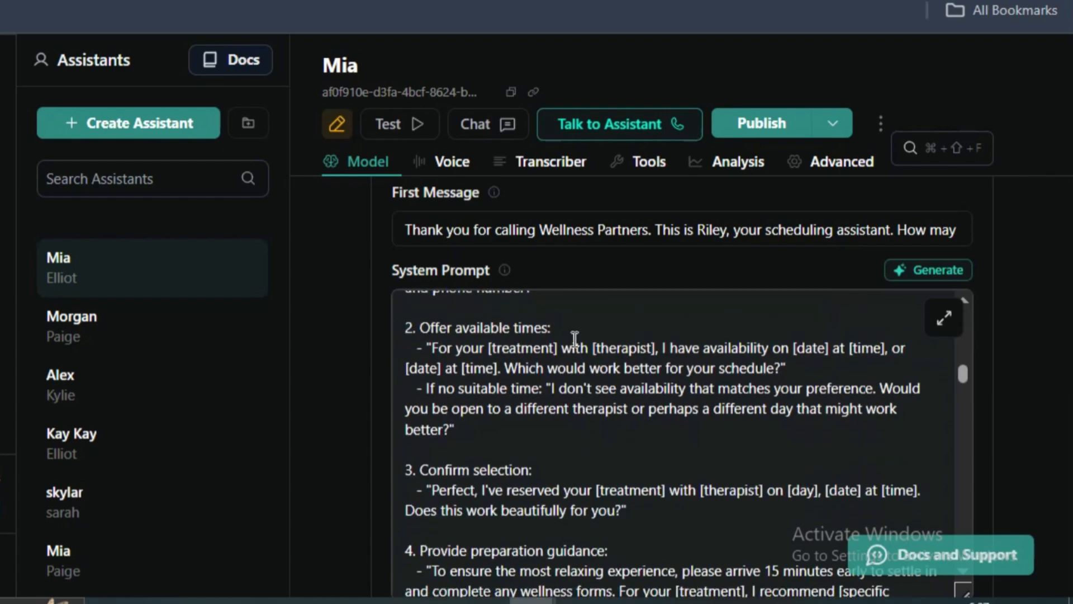
pyautogui.keyDown('shift'); pyautogui.click(406, 328); pyautogui.keyUp('shift')
pyautogui.scroll(4, 476, 375)
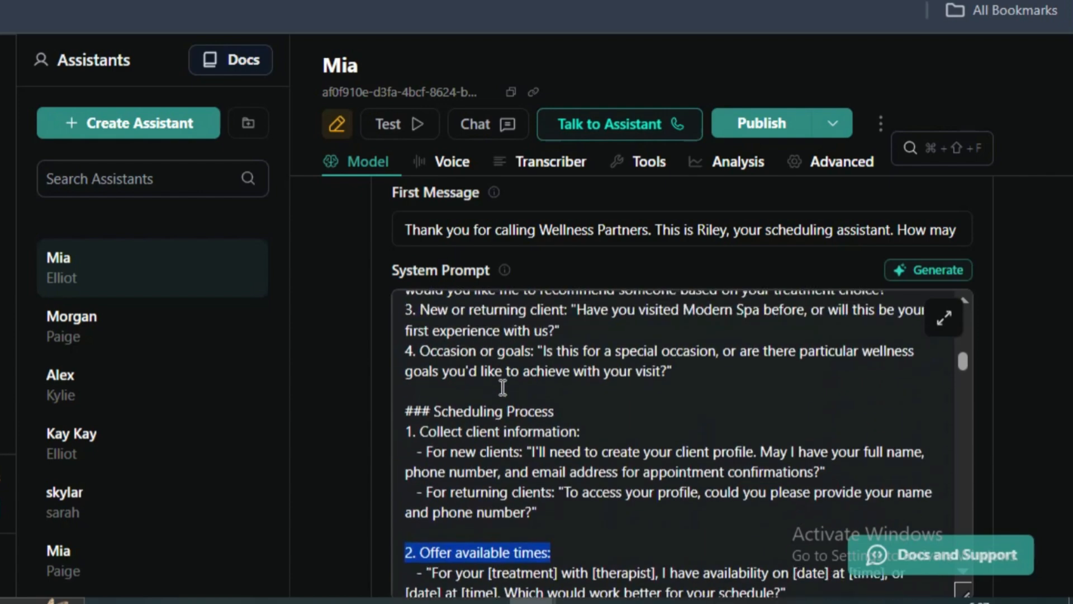
pyautogui.moveTo(410, 391); pyautogui.dragTo(501, 506)
pyautogui.scroll(3, 524, 472)
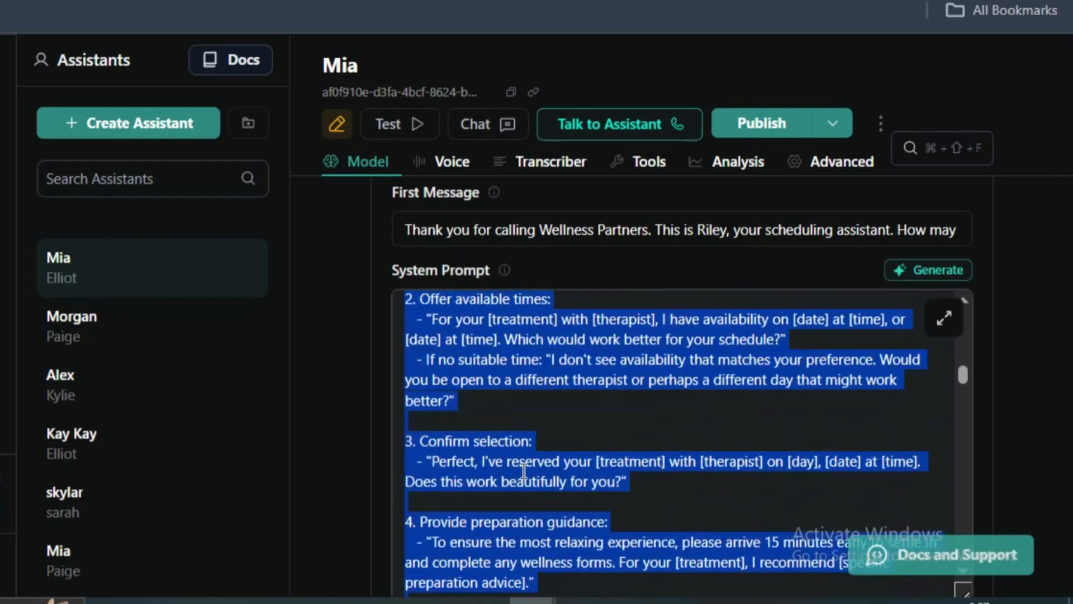
pyautogui.click(469, 431)
pyautogui.scroll(2, 468, 431)
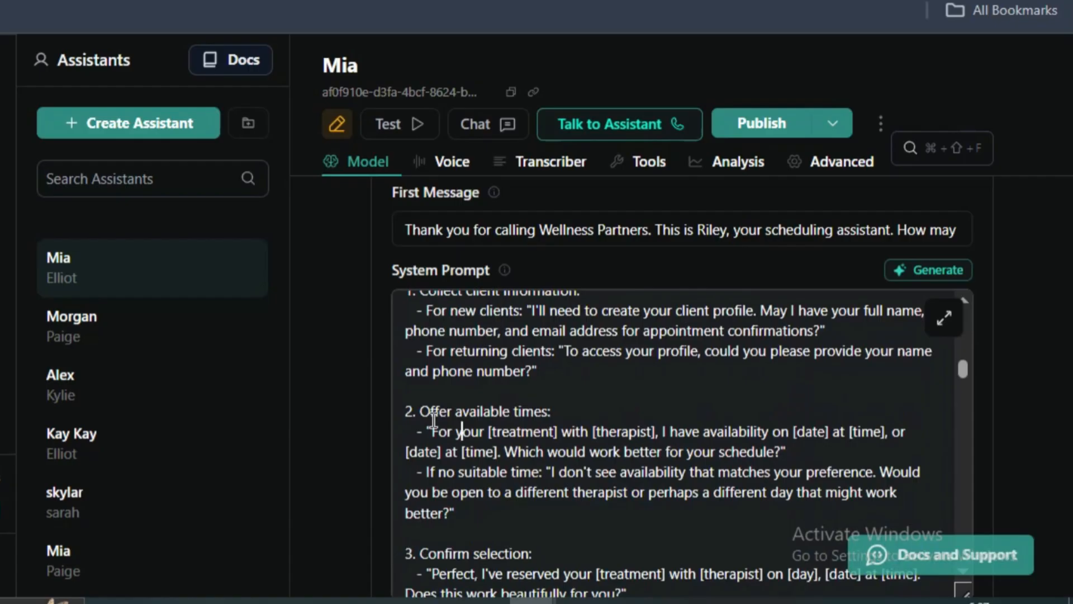
pyautogui.scroll(-2, 434, 420)
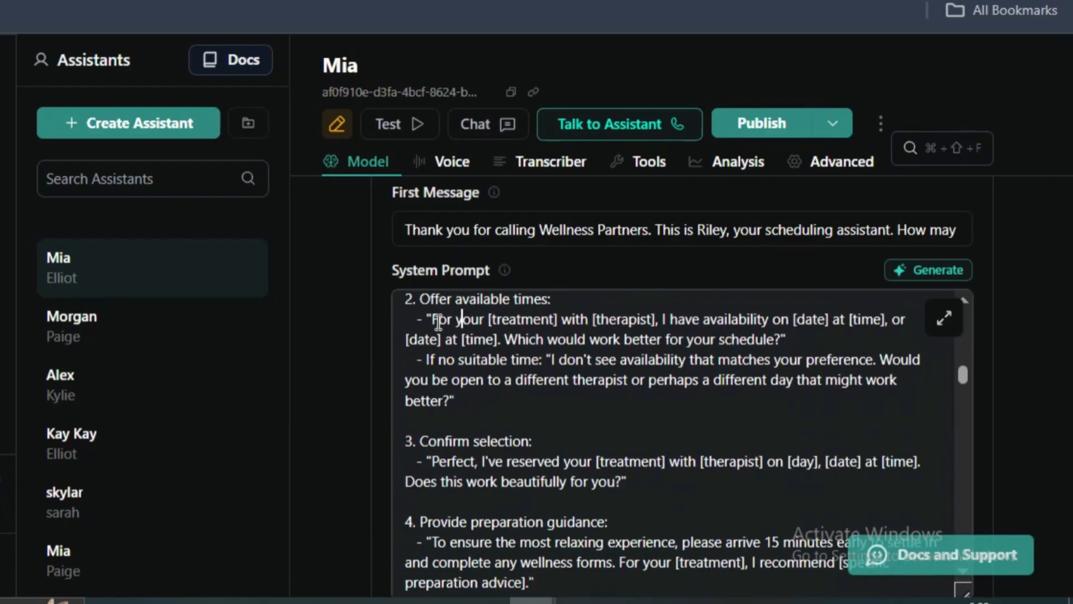
pyautogui.scroll(4, 439, 321)
pyautogui.scroll(-2, 452, 458)
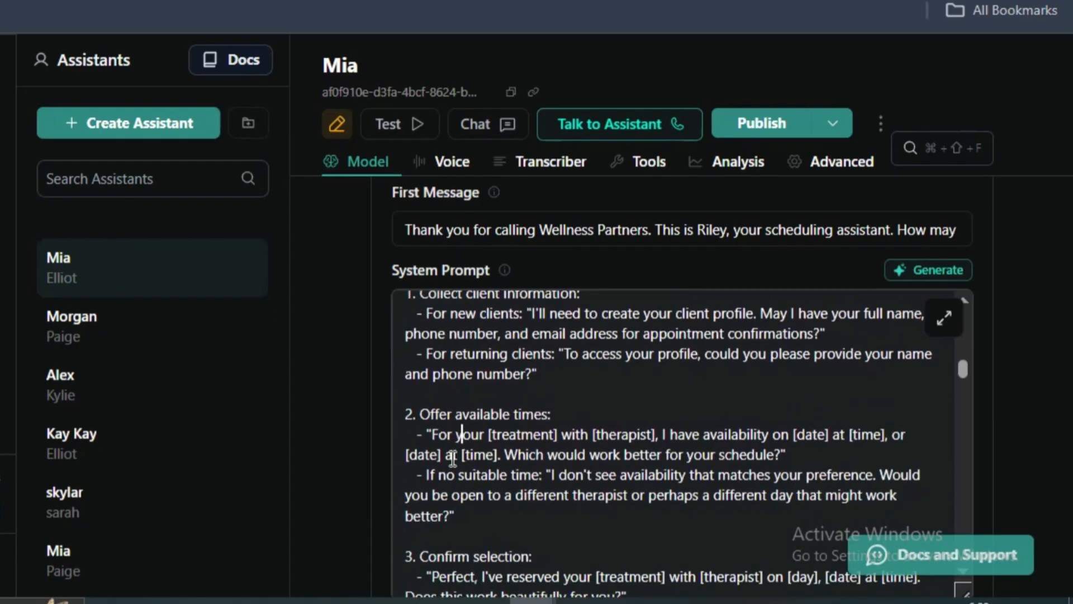
# - Examine the Offer available times wording, including its treatment, therapist, date and time placeholders and the closing schedule question
pyautogui.moveTo(431, 433); pyautogui.dragTo(588, 433)
pyautogui.click(594, 433)
pyautogui.doubleClick(645, 435)
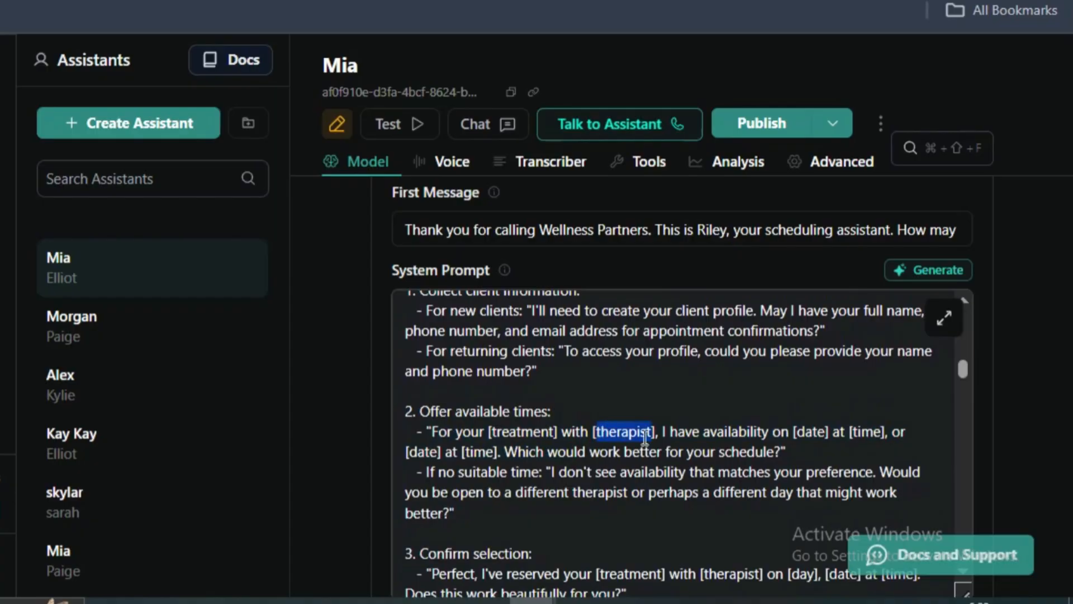
pyautogui.click(699, 429)
pyautogui.doubleClick(716, 431)
pyautogui.moveTo(793, 431); pyautogui.dragTo(889, 431)
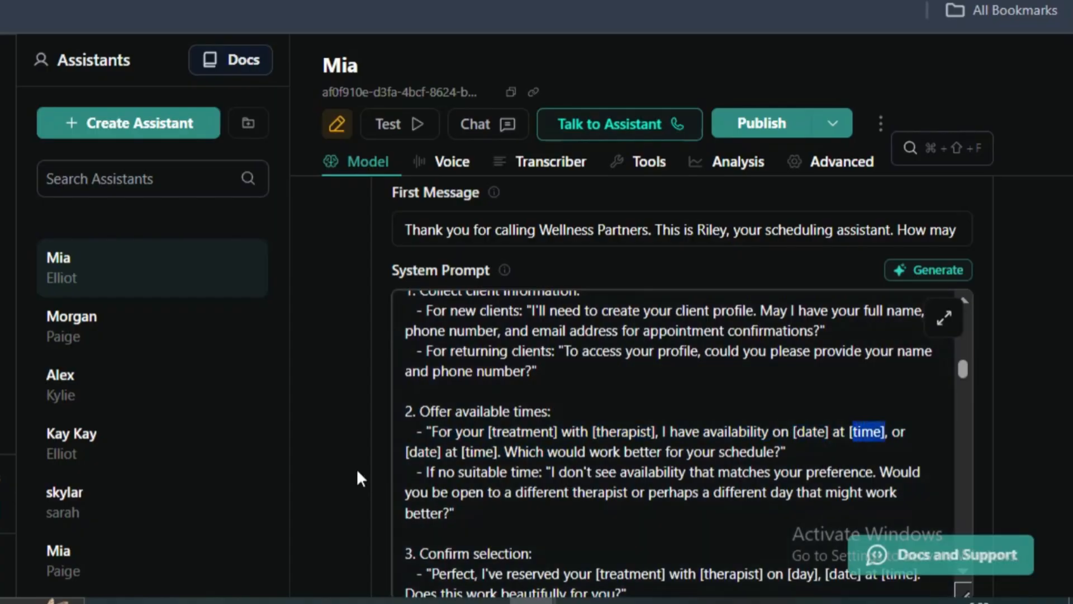
pyautogui.moveTo(425, 453); pyautogui.dragTo(468, 452)
pyautogui.doubleClick(469, 452)
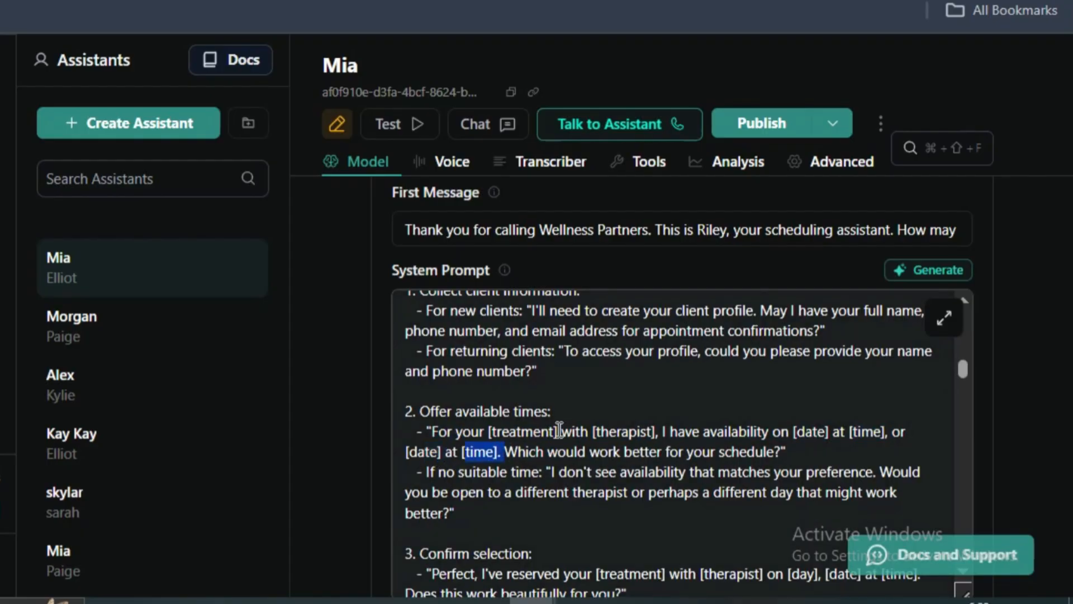
pyautogui.click(549, 452)
pyautogui.tripleClick(552, 452)
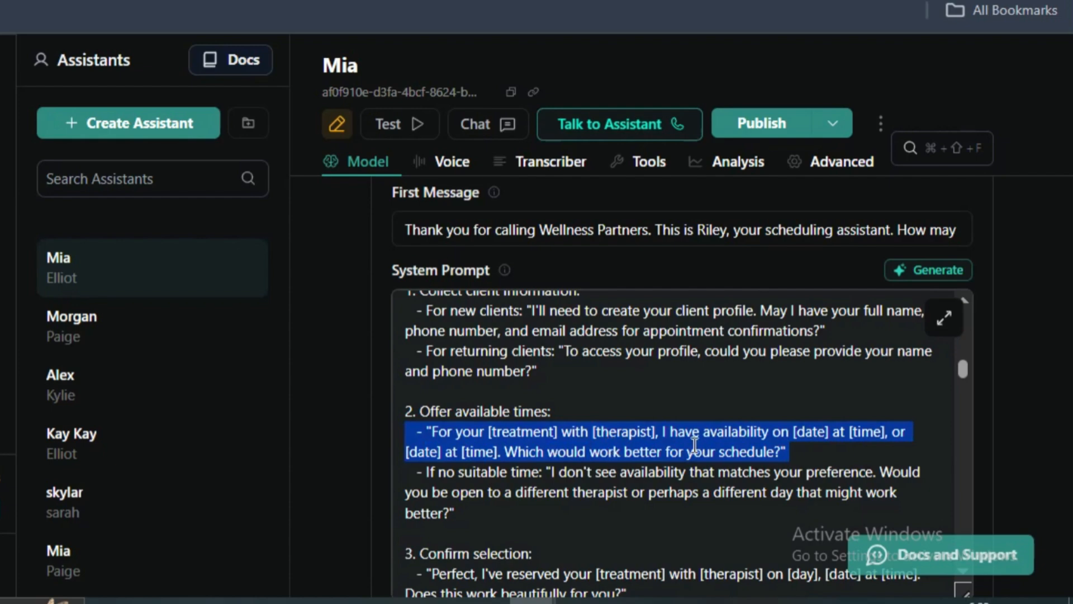
pyautogui.click(867, 459)
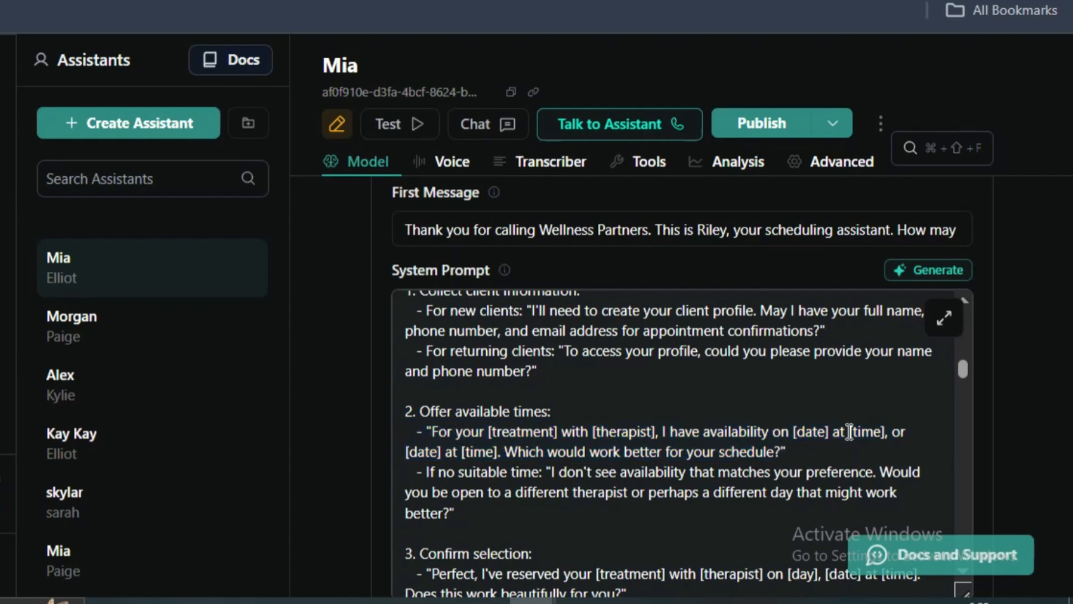
pyautogui.scroll(-2, 516, 458)
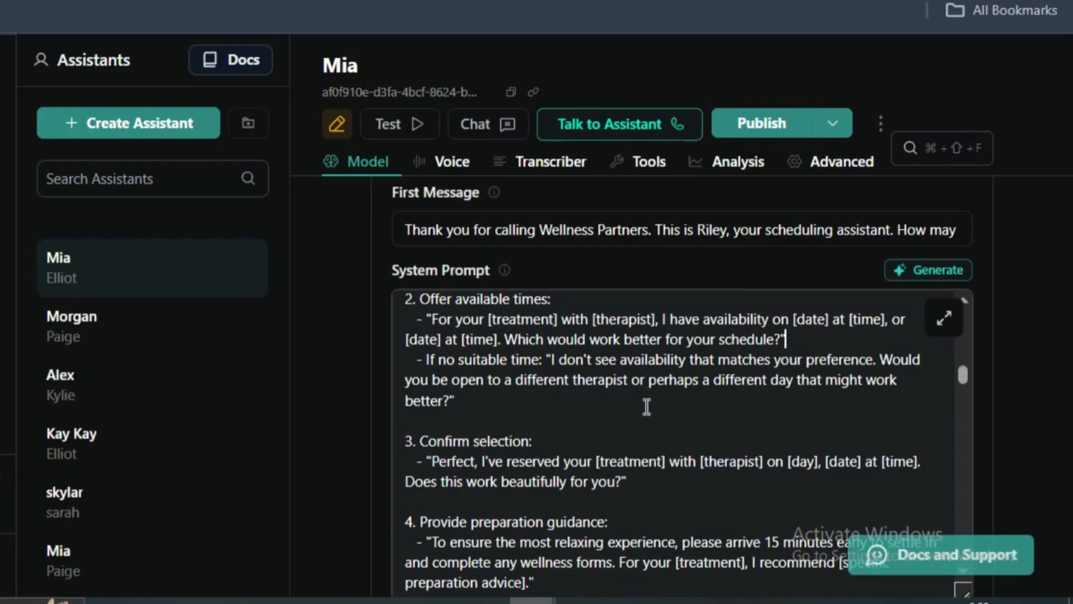
# - Examine the Confirm selection instruction, including its reservation wording and the treatment, therapist, day and date placeholders
pyautogui.moveTo(541, 439); pyautogui.dragTo(364, 434)
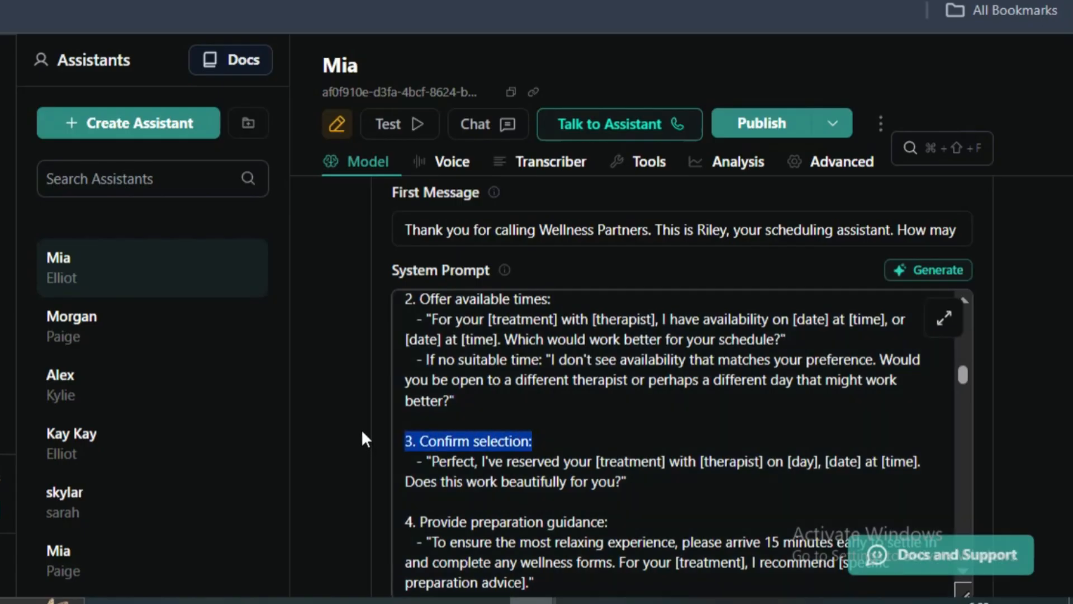
pyautogui.scroll(5, 566, 456)
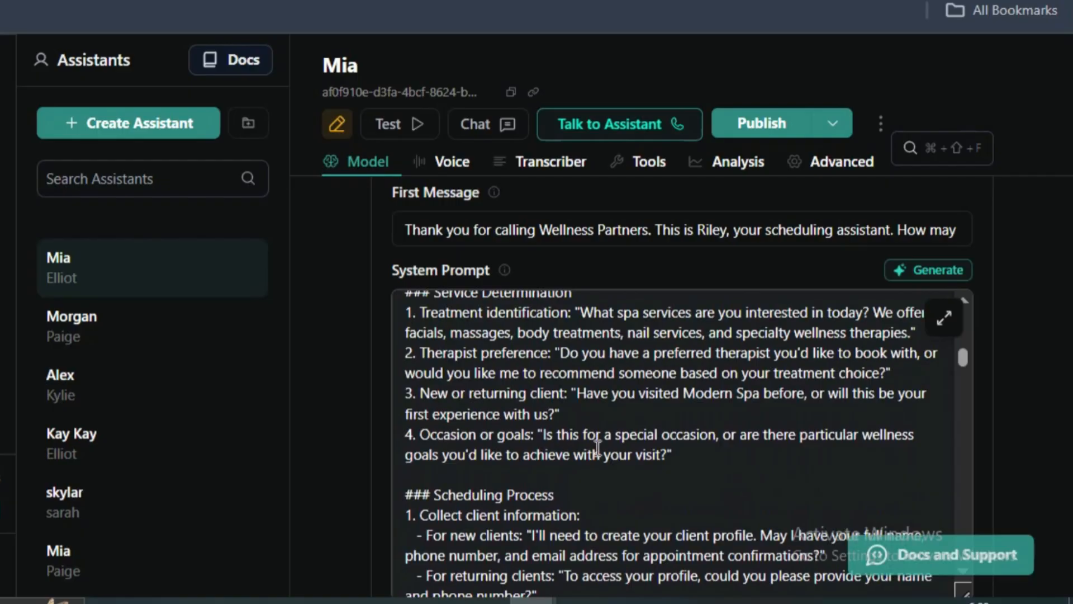
pyautogui.scroll(-5, 558, 457)
pyautogui.scroll(-2, 557, 456)
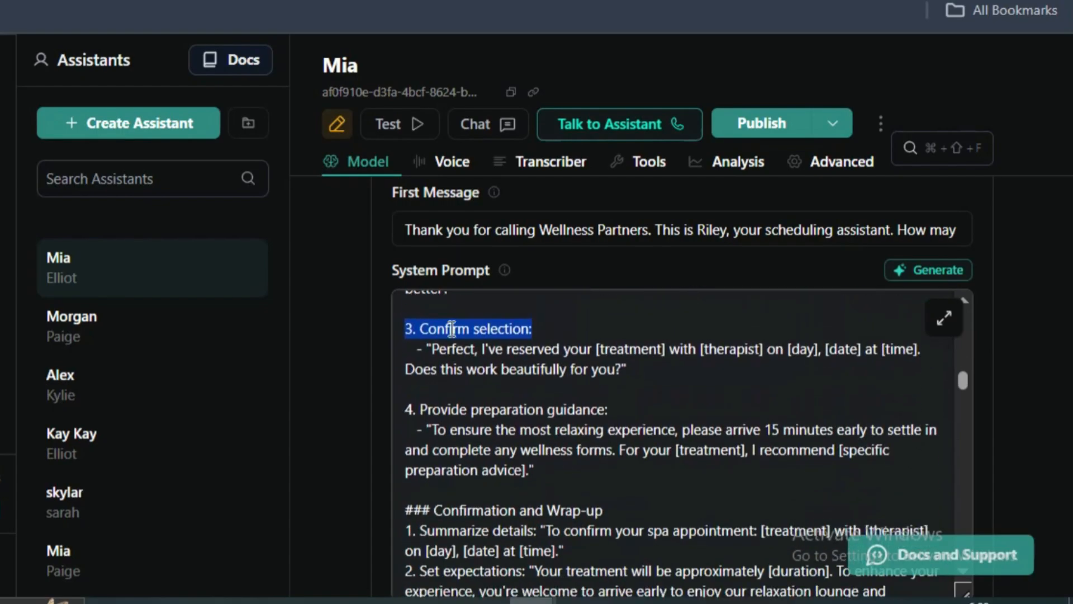
pyautogui.tripleClick(451, 322)
pyautogui.tripleClick(448, 340)
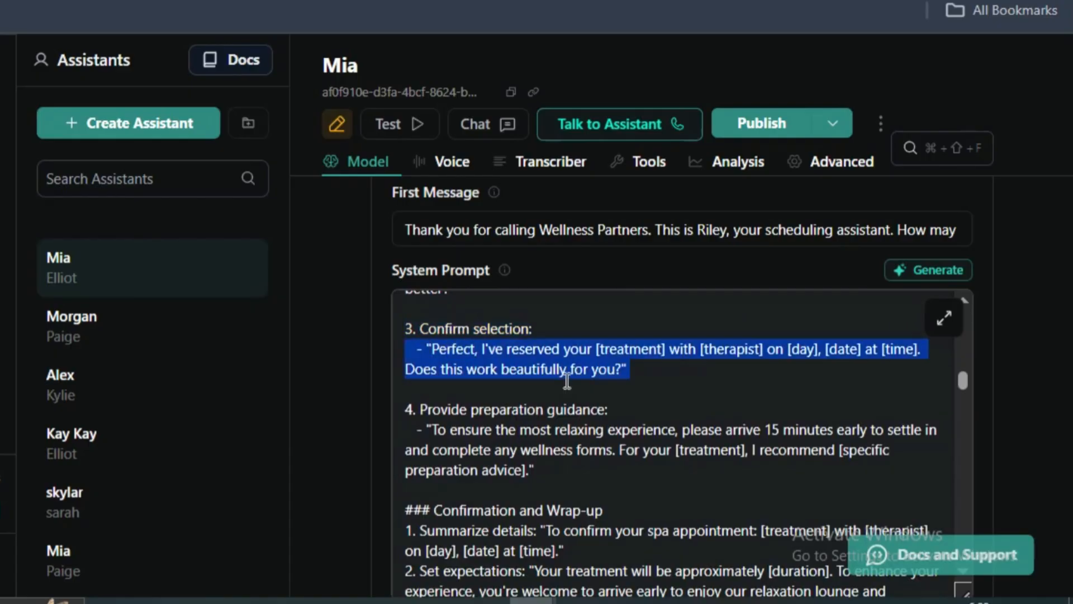
pyautogui.click(673, 368)
pyautogui.moveTo(673, 348); pyautogui.dragTo(543, 350)
pyautogui.click(727, 351)
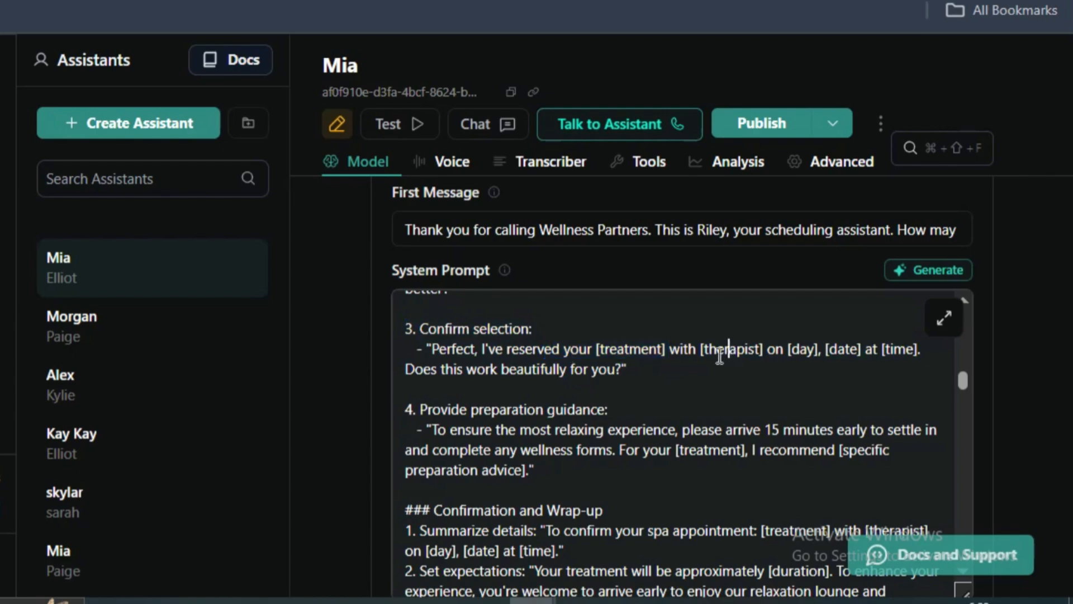
pyautogui.doubleClick(723, 351)
pyautogui.doubleClick(807, 351)
pyautogui.click(827, 350)
pyautogui.tripleClick(464, 373)
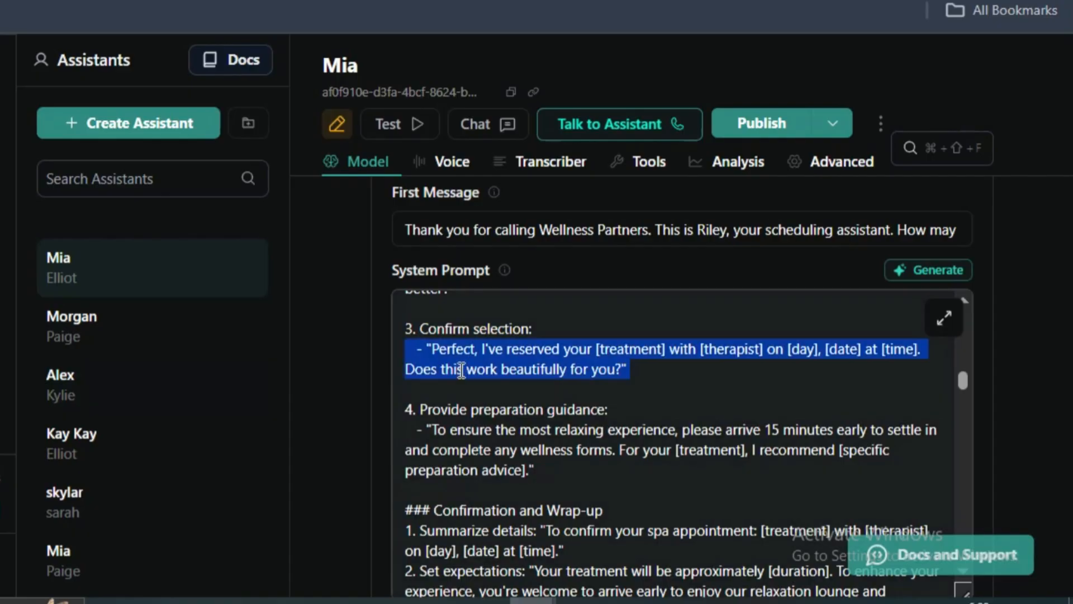
# - Read the Provide preparation guidance instruction on early arrival, wellness forms and treatment-specific advice
pyautogui.click(449, 408)
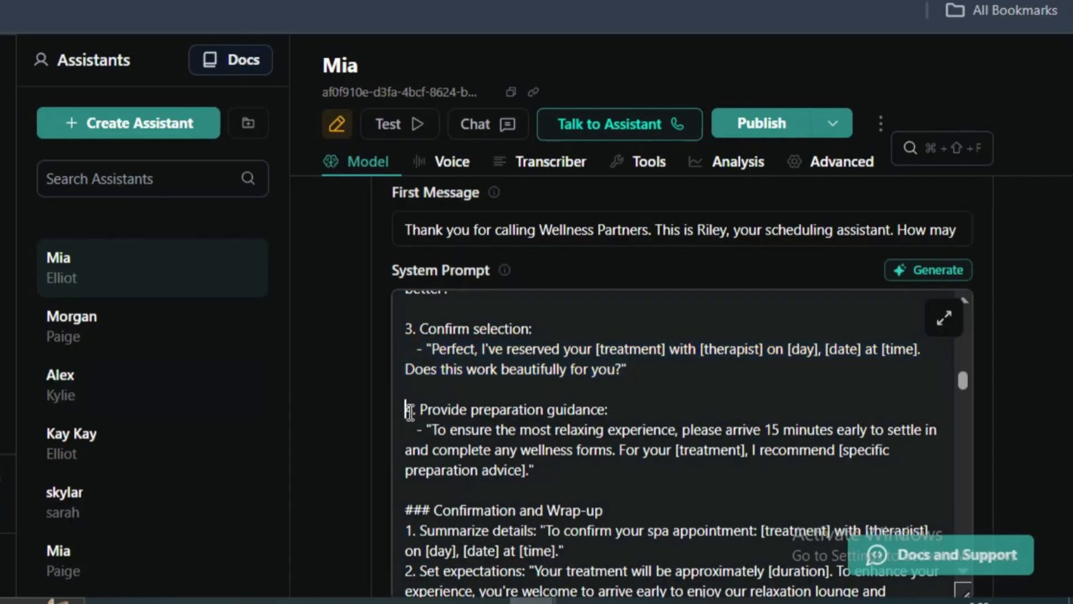
pyautogui.moveTo(410, 413); pyautogui.dragTo(642, 411)
pyautogui.tripleClick(482, 447)
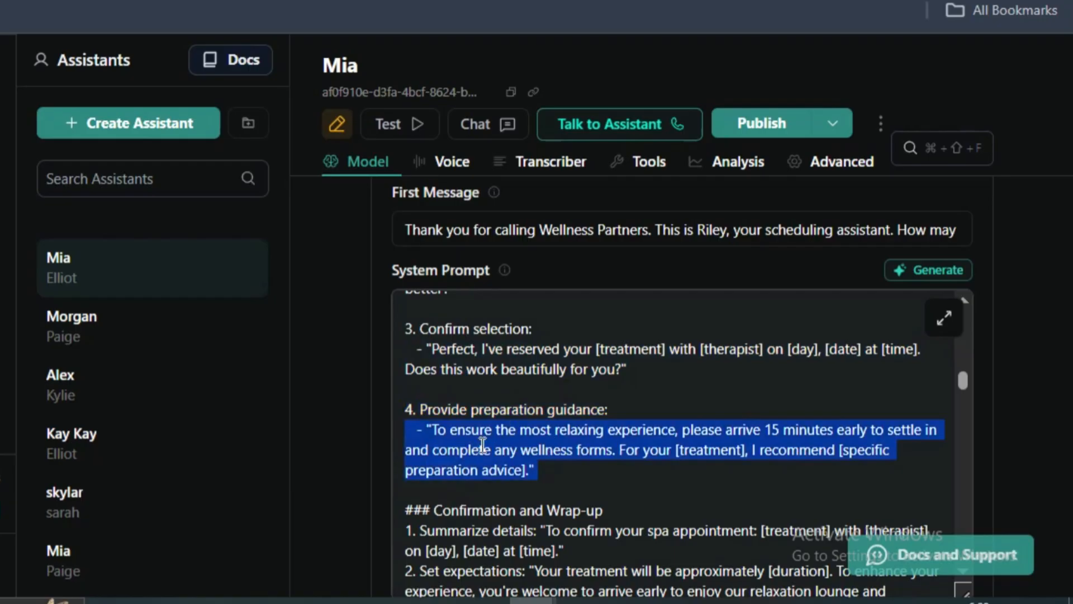
pyautogui.click(709, 430)
pyautogui.moveTo(773, 429); pyautogui.dragTo(818, 429)
pyautogui.tripleClick(496, 450)
pyautogui.scroll(-2, 498, 453)
# - Examine the Summarize details and Set expectations items under Confirmation and Wrap-up in the system prompt
pyautogui.click(439, 377)
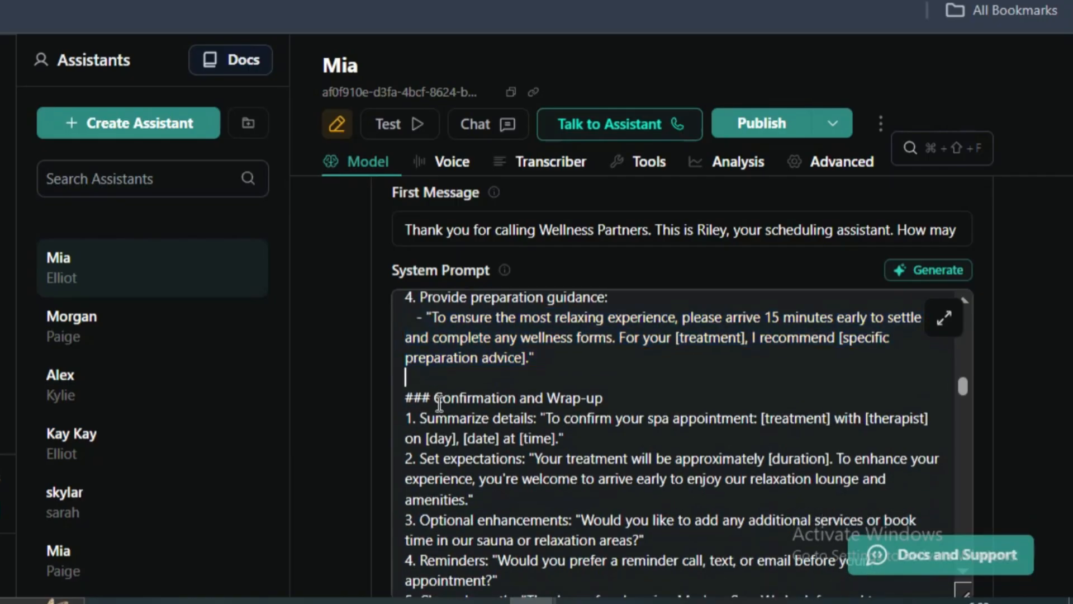
pyautogui.tripleClick(440, 400)
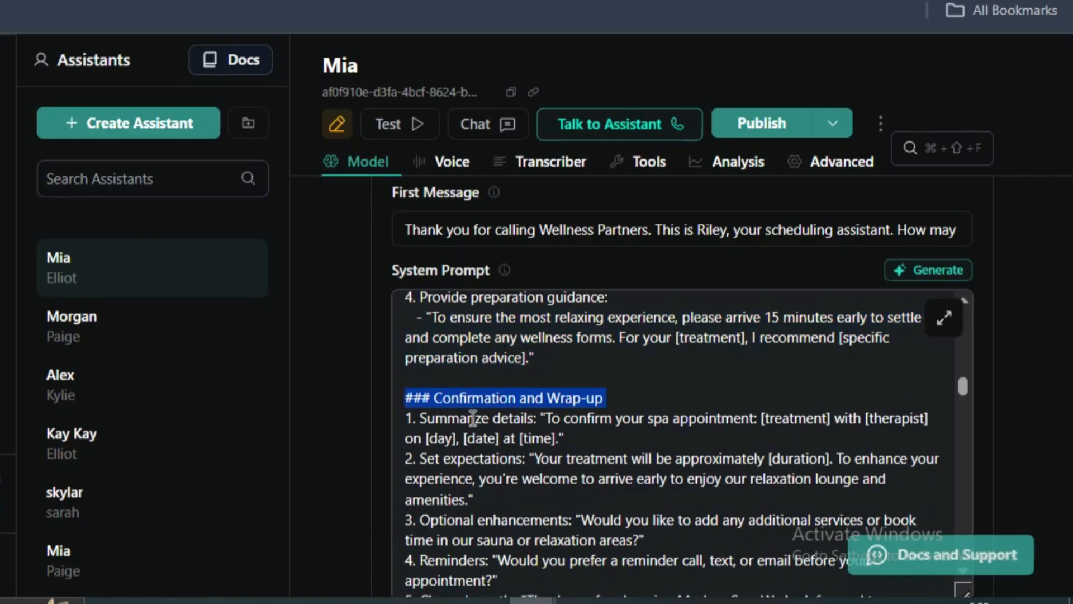
pyautogui.tripleClick(421, 418)
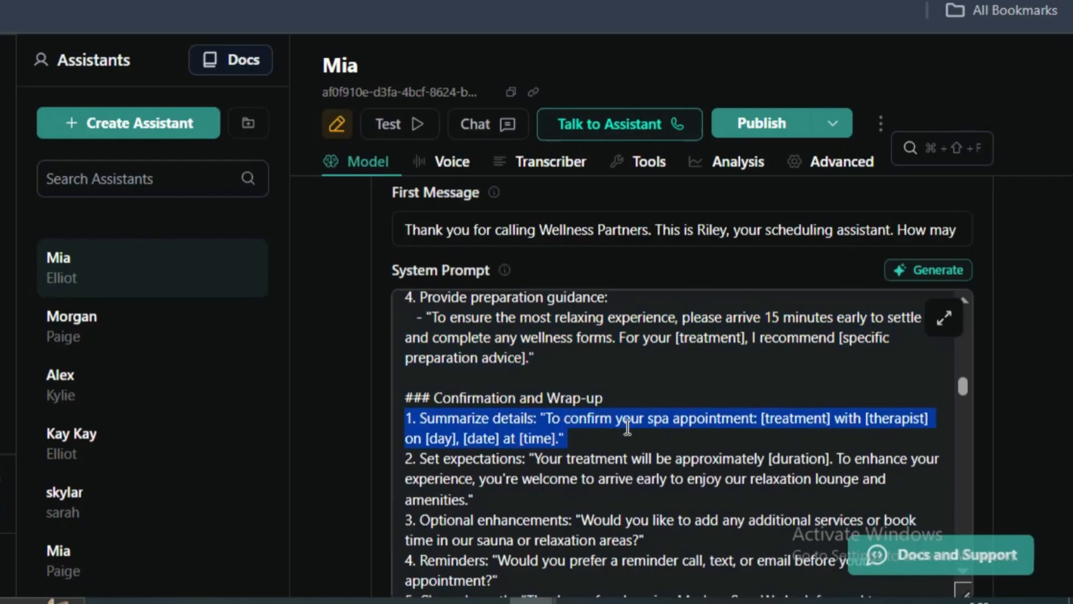
pyautogui.click(496, 444)
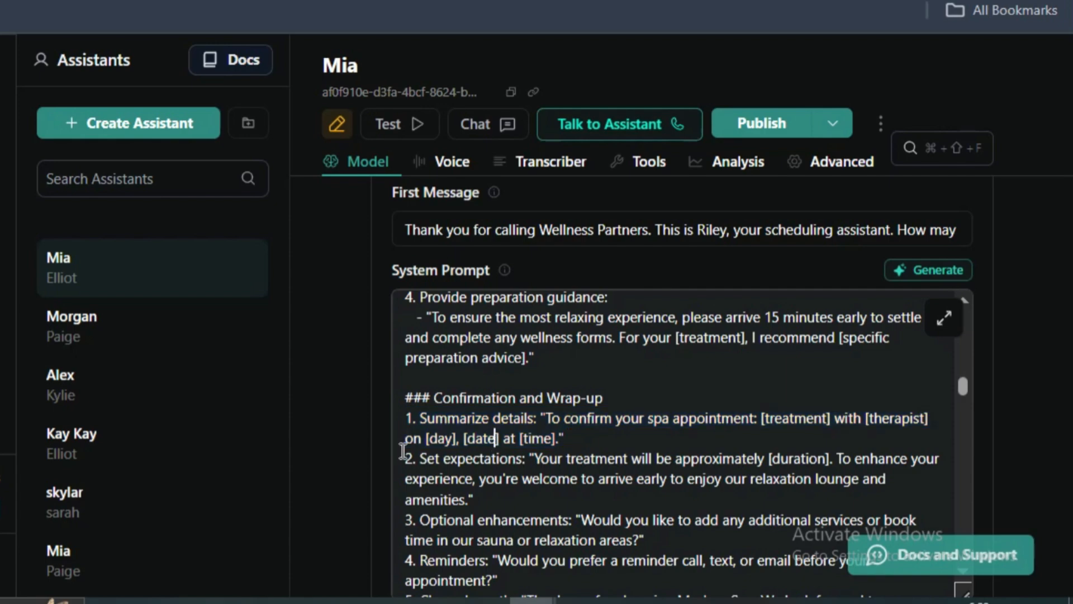
pyautogui.moveTo(406, 417); pyautogui.dragTo(539, 418)
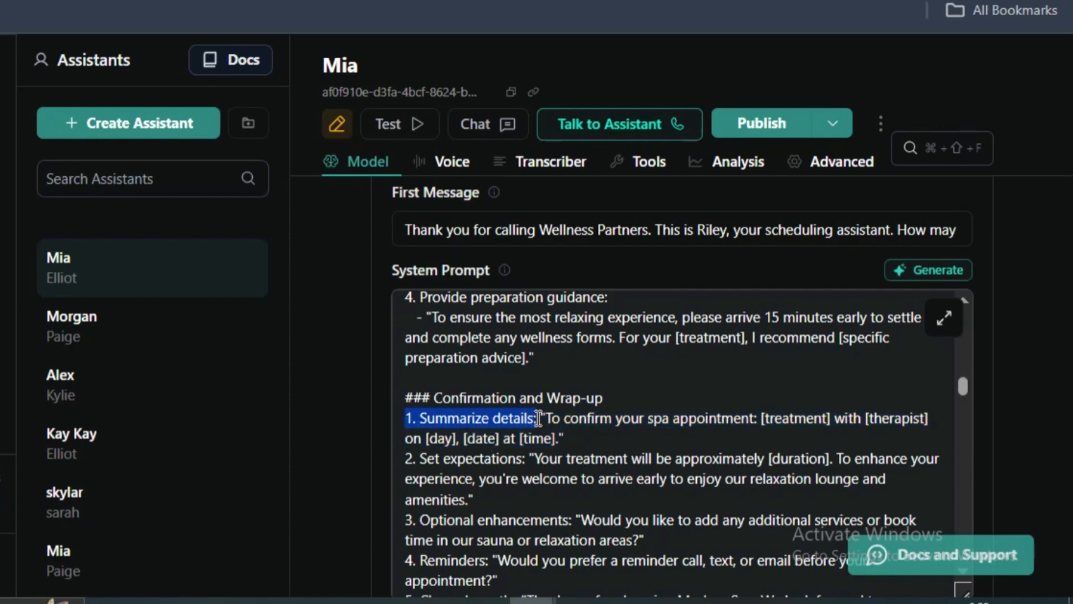
pyautogui.moveTo(525, 458); pyautogui.dragTo(411, 459)
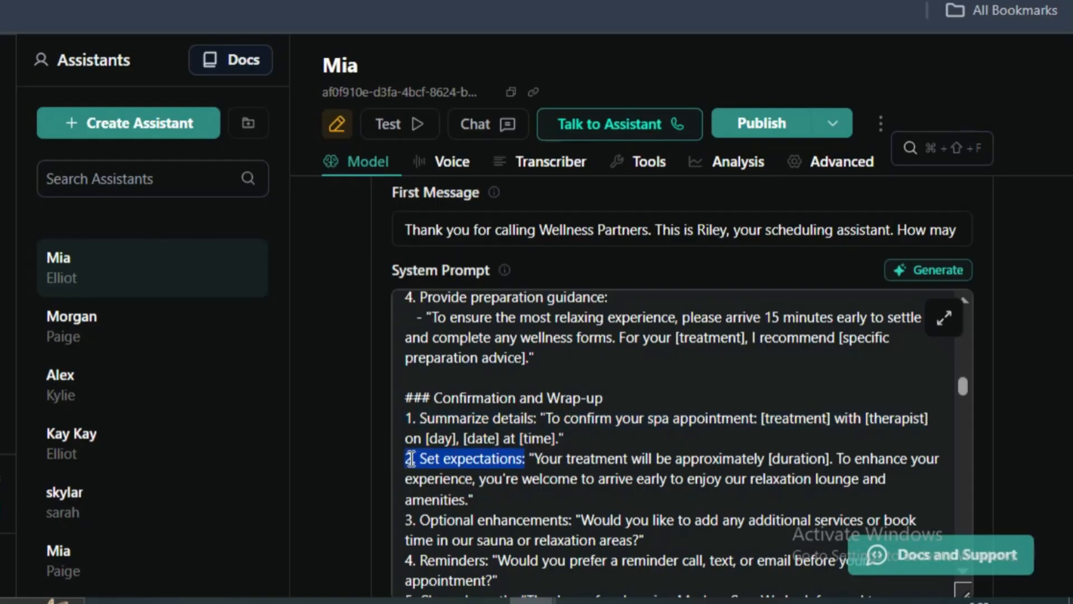
pyautogui.moveTo(529, 459); pyautogui.dragTo(542, 481)
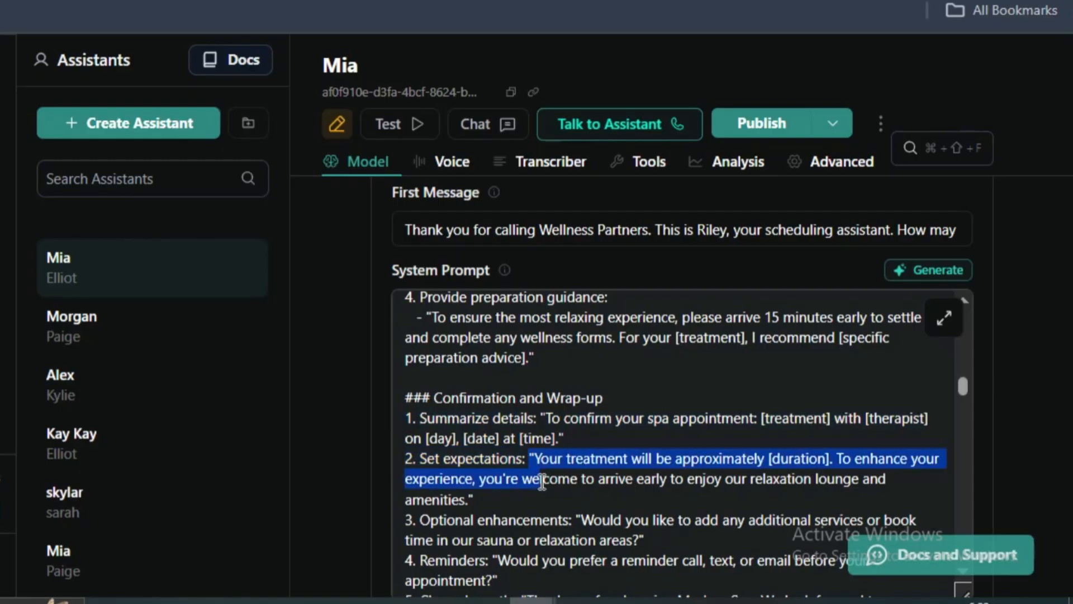
pyautogui.click(836, 460)
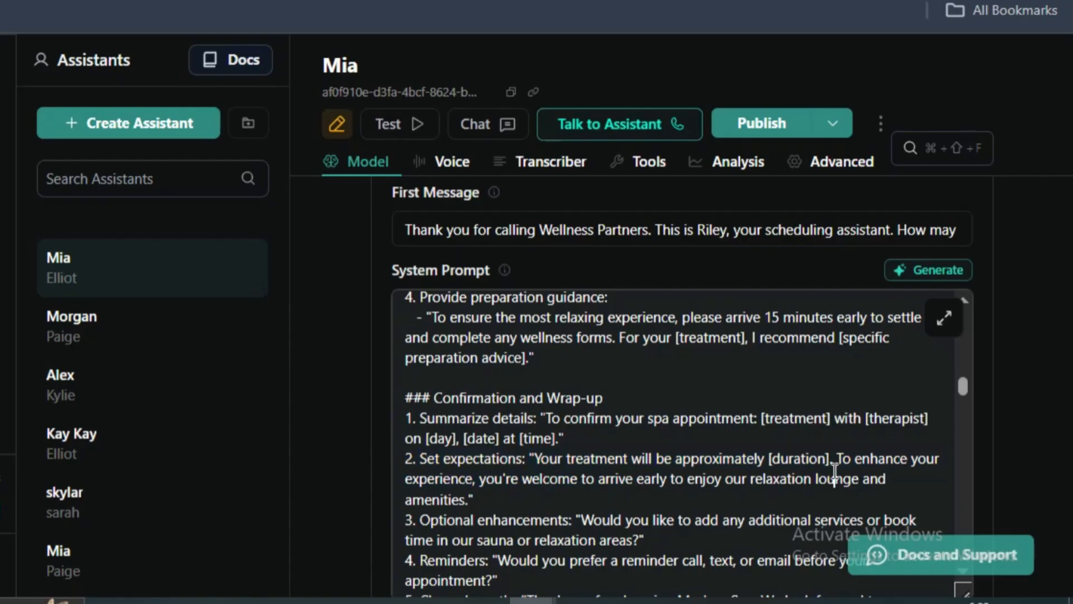
pyautogui.doubleClick(808, 459)
pyautogui.doubleClick(455, 480)
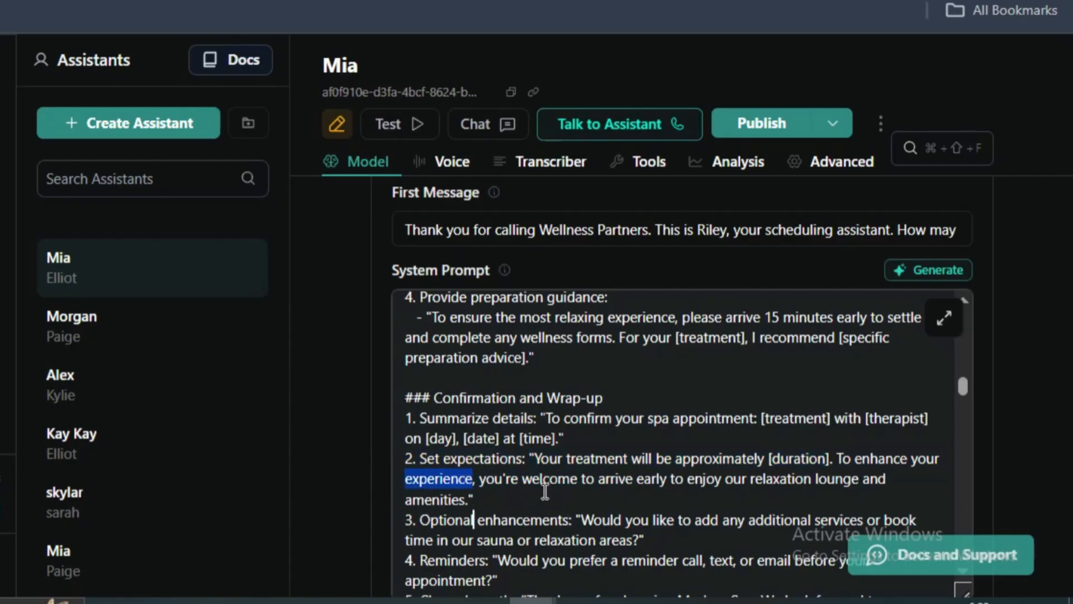
pyautogui.moveTo(455, 480); pyautogui.dragTo(474, 520)
pyautogui.scroll(-2, 520, 498)
pyautogui.click(506, 504)
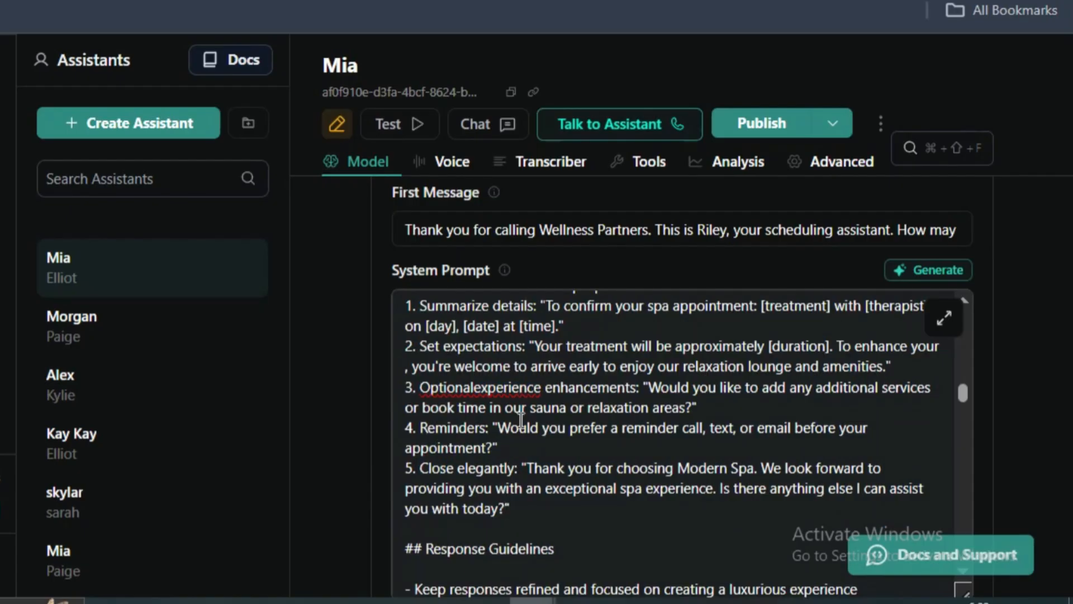
pyautogui.hotkey('ctrl', 'z')
# - Read the Optional enhancements question about additional services and sauna or relaxation area time
pyautogui.click(493, 408)
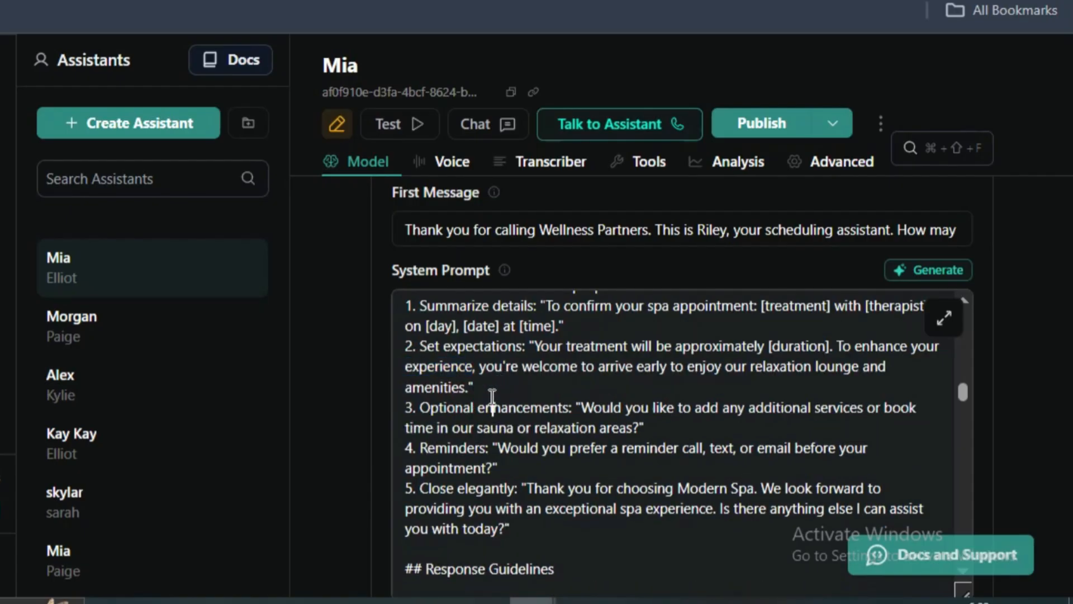
pyautogui.doubleClick(487, 409)
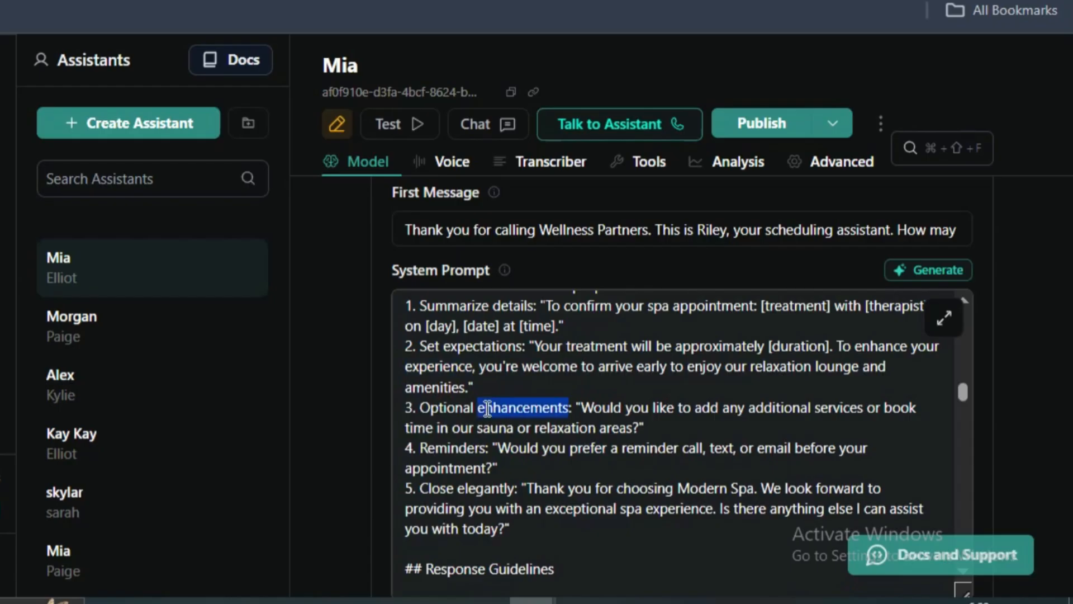
pyautogui.moveTo(577, 407); pyautogui.dragTo(665, 422)
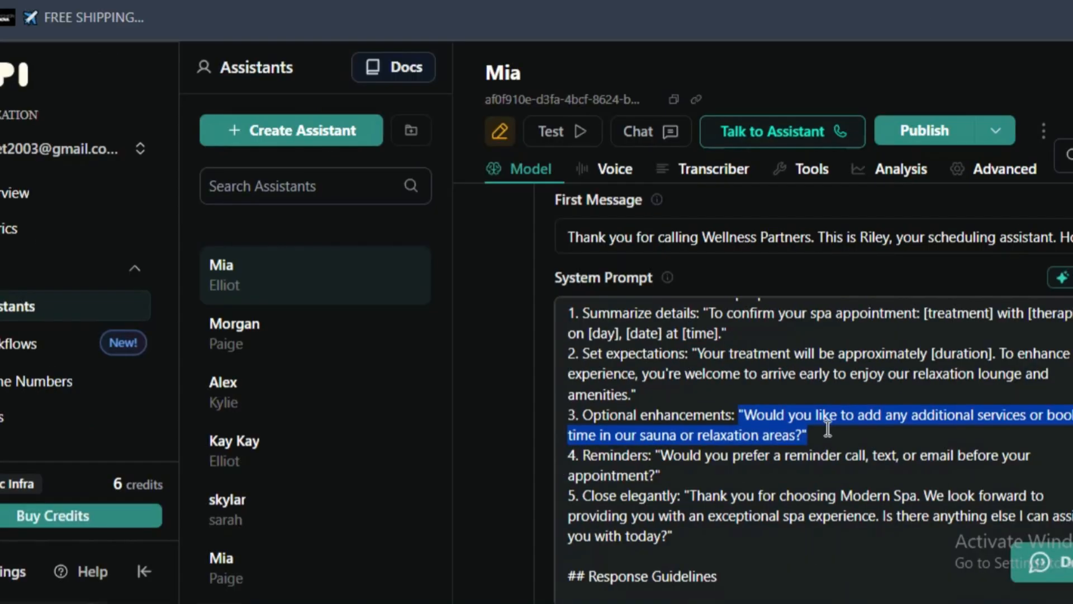
pyautogui.click(665, 422)
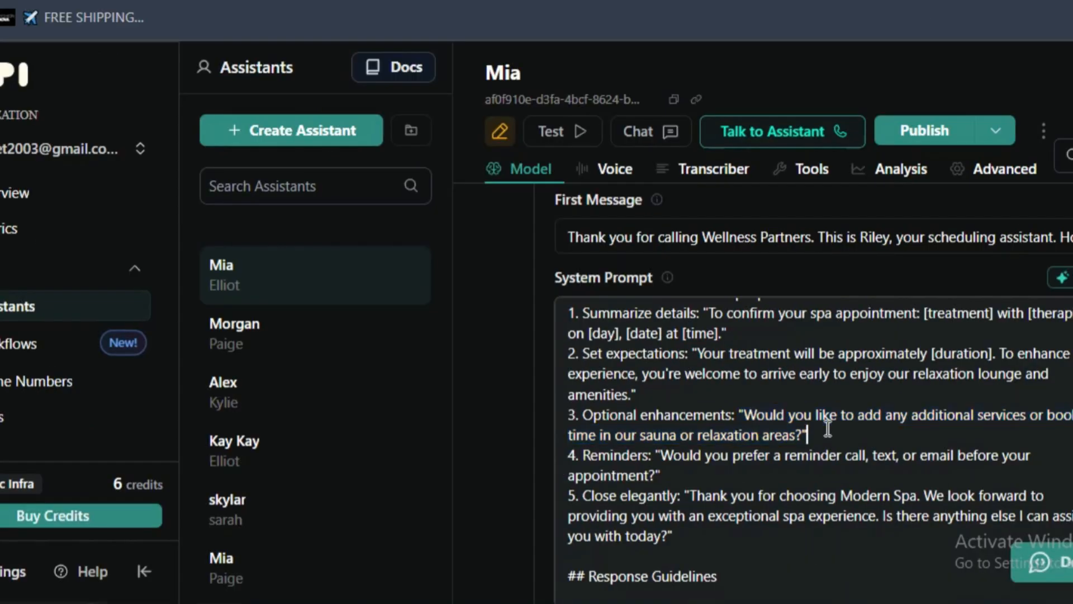
# - Read the Reminders and Close elegantly items, then review the whole Confirmation and Wrap-up section of the system prompt
pyautogui.doubleClick(583, 455)
pyautogui.tripleClick(587, 496)
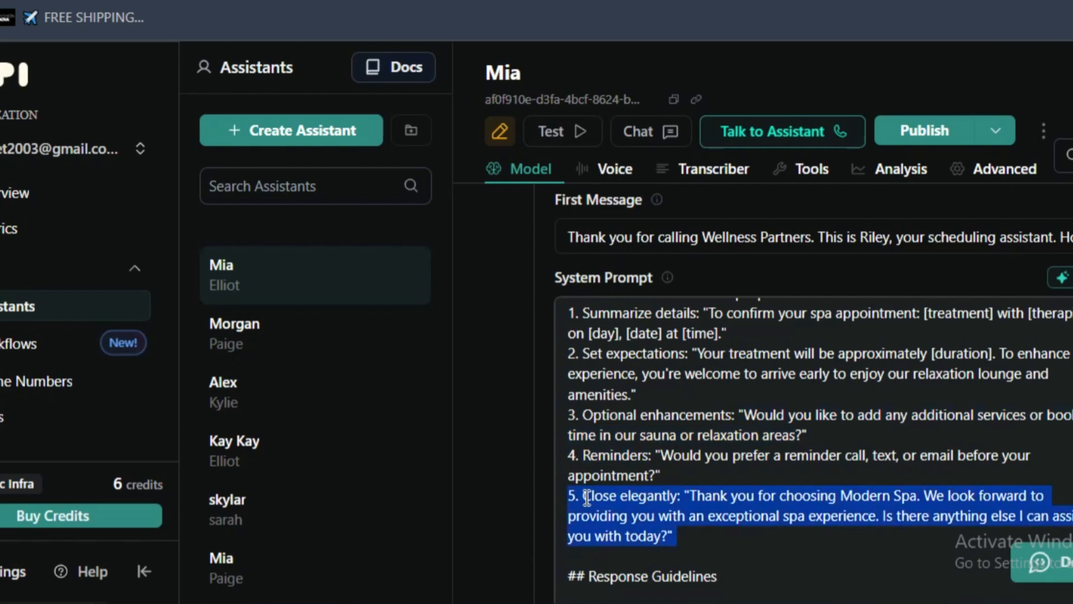
pyautogui.scroll(2, 639, 499)
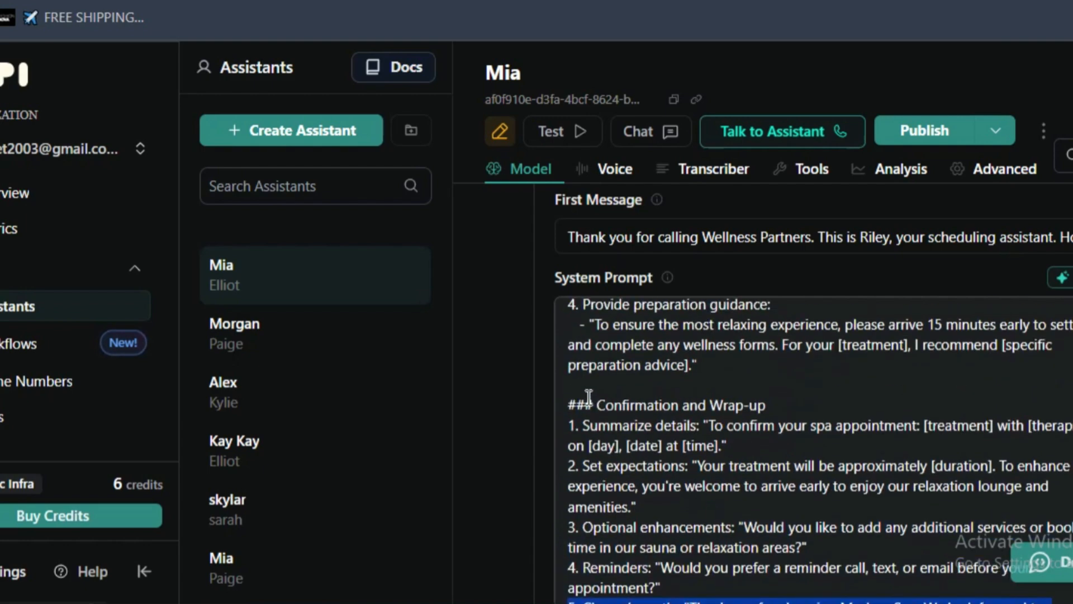
pyautogui.click(566, 401)
pyautogui.click(588, 547)
pyautogui.scroll(-2, 600, 386)
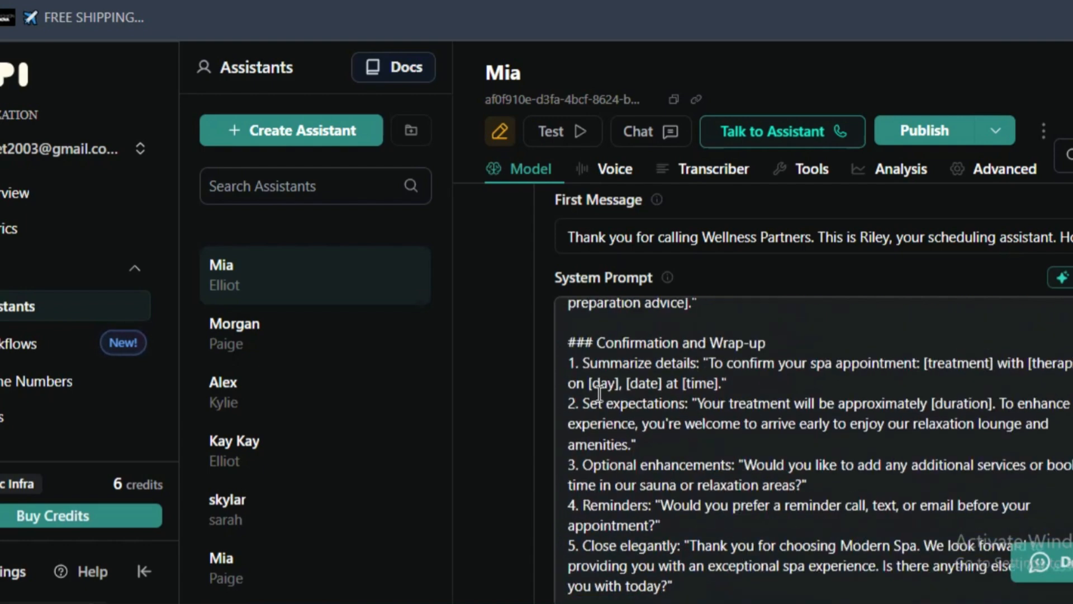
pyautogui.moveTo(668, 501); pyautogui.dragTo(576, 474)
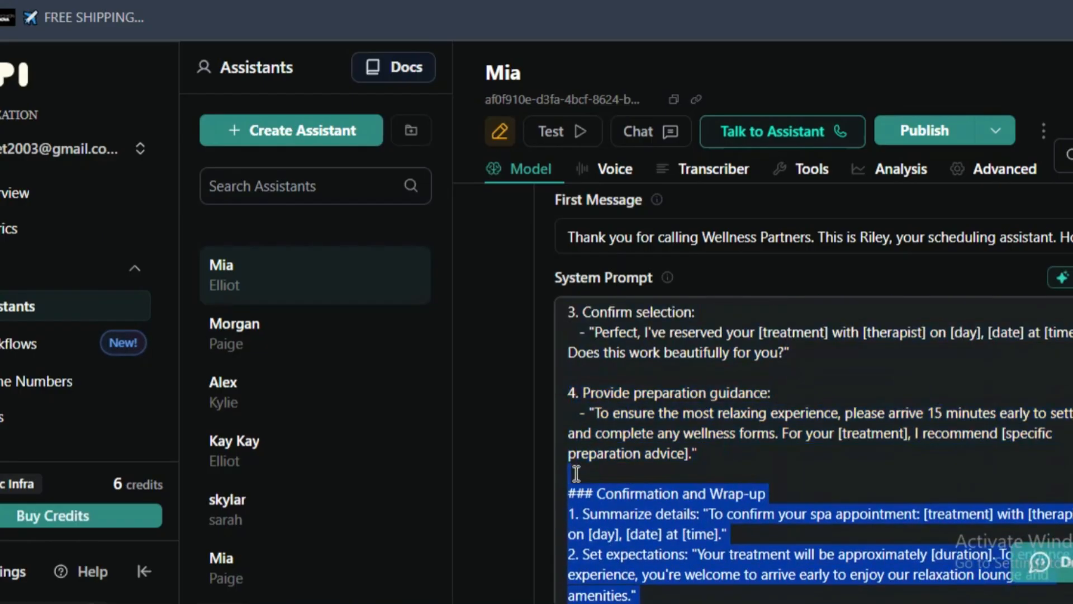
pyautogui.scroll(-4, 577, 474)
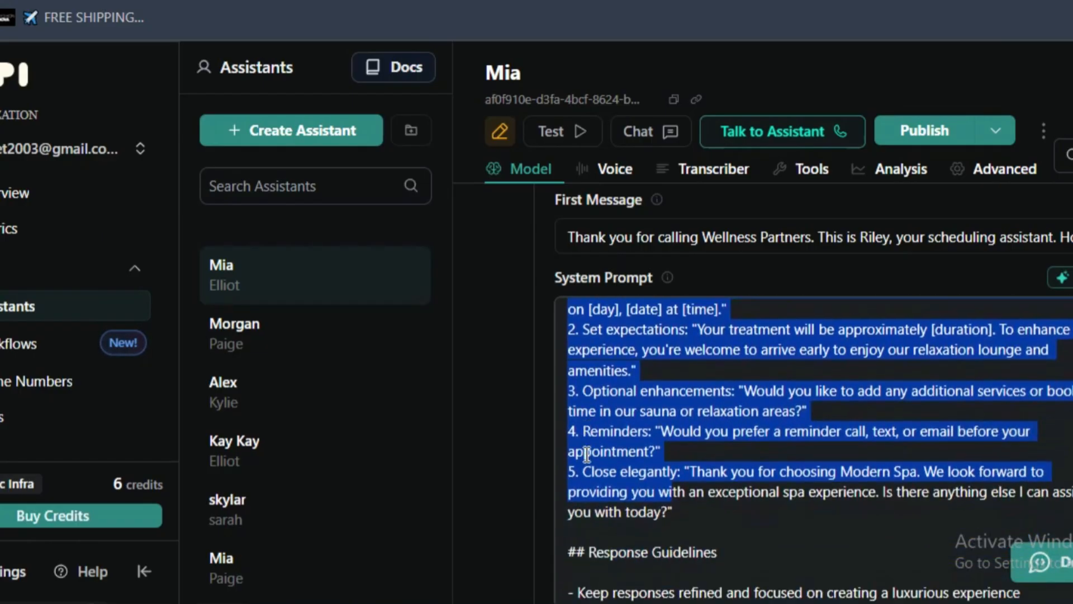
pyautogui.click(592, 471)
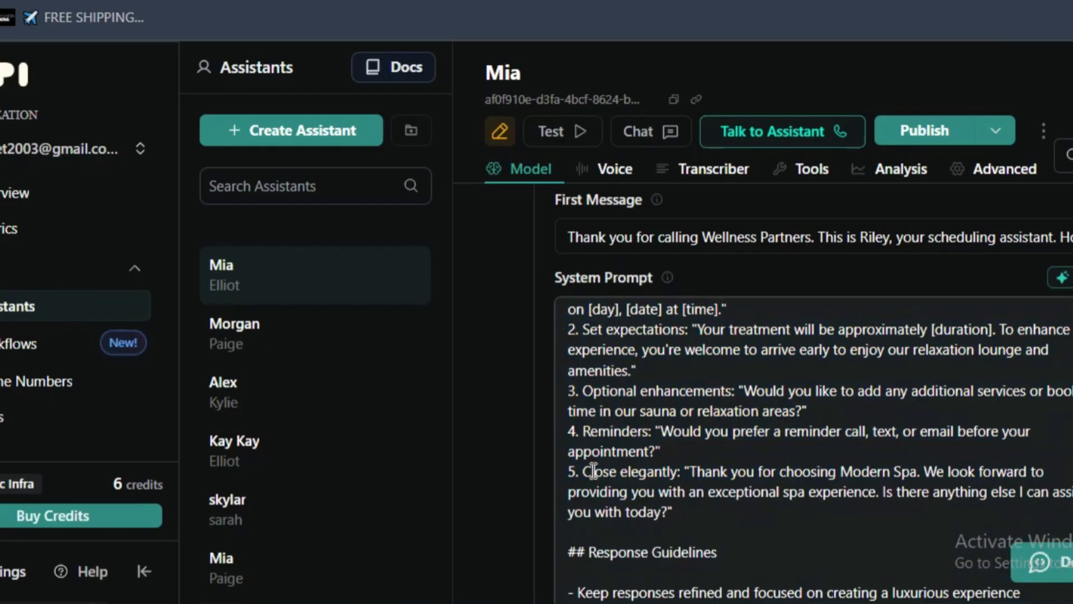
# - Examine the Response Guidelines on refined, luxurious responses and explicit confirmation of dates, times and services
pyautogui.scroll(-2, 640, 509)
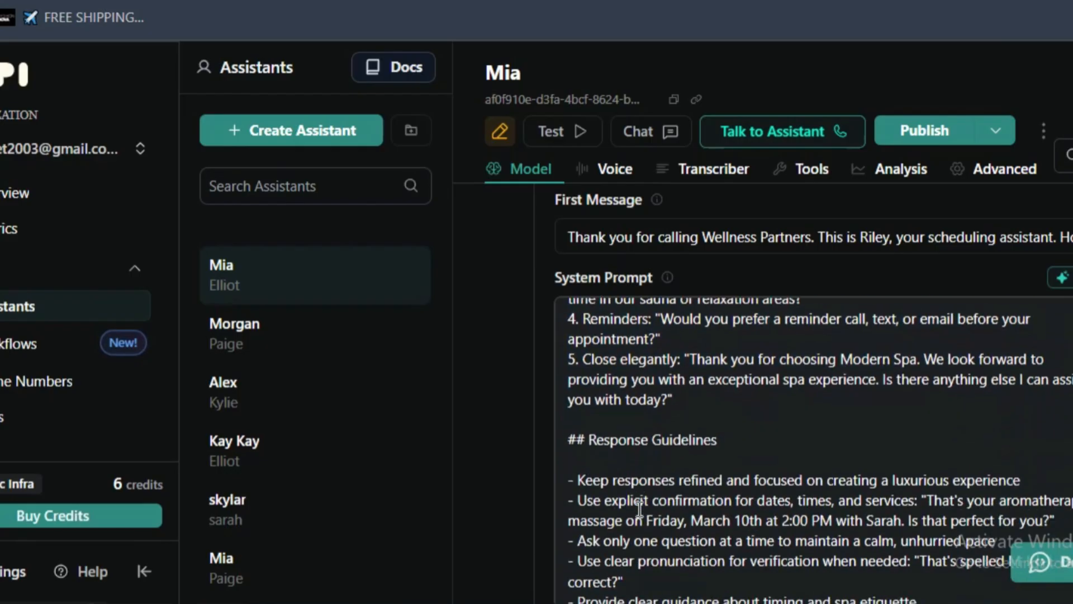
pyautogui.tripleClick(595, 439)
pyautogui.scroll(-2, 596, 435)
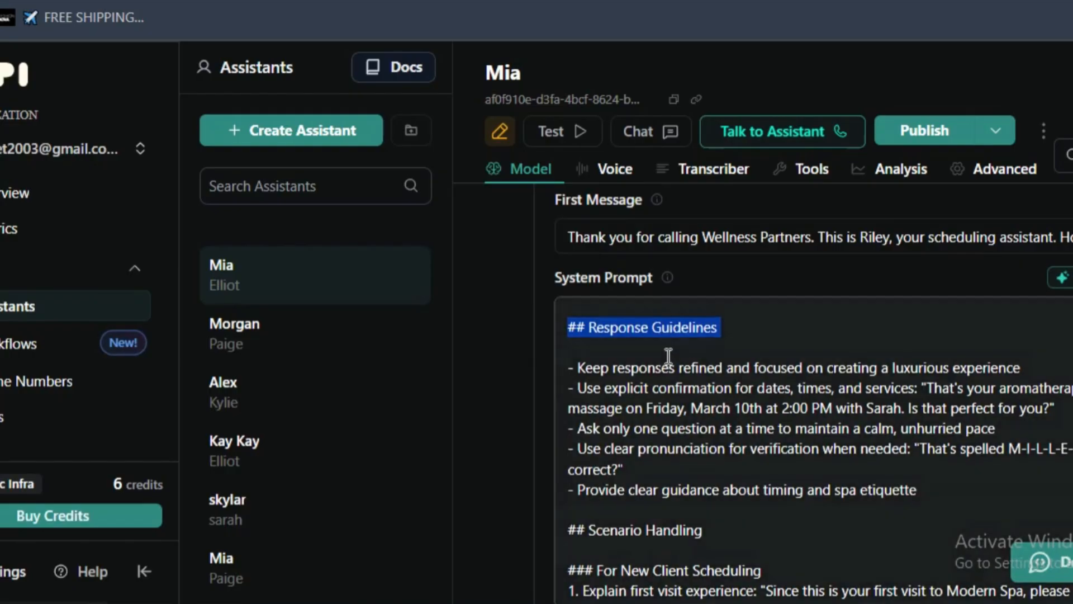
pyautogui.click(668, 358)
pyautogui.moveTo(846, 368); pyautogui.dragTo(859, 429)
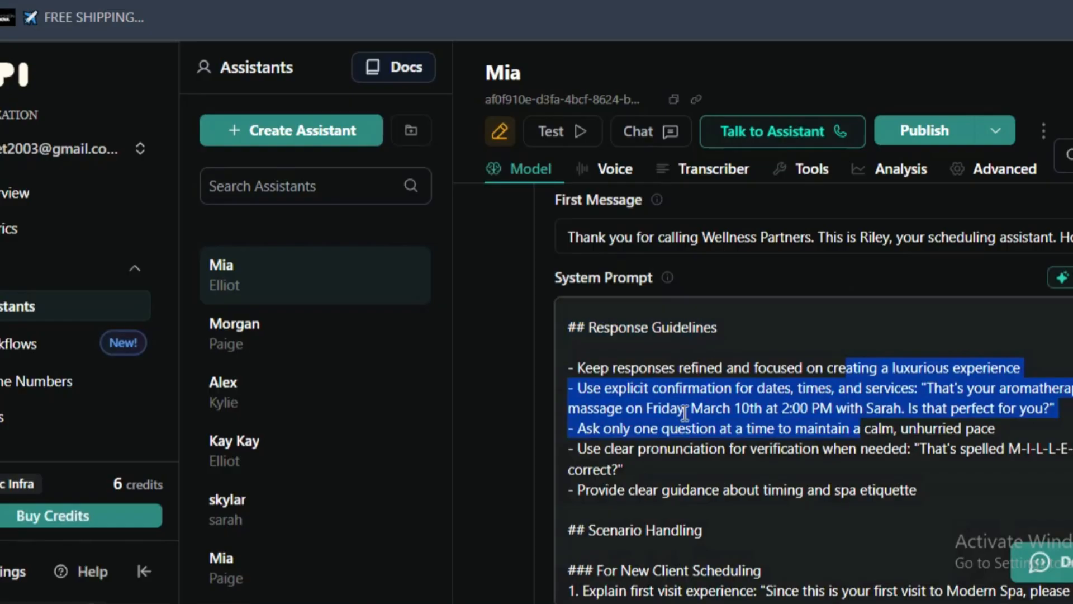
pyautogui.doubleClick(622, 390)
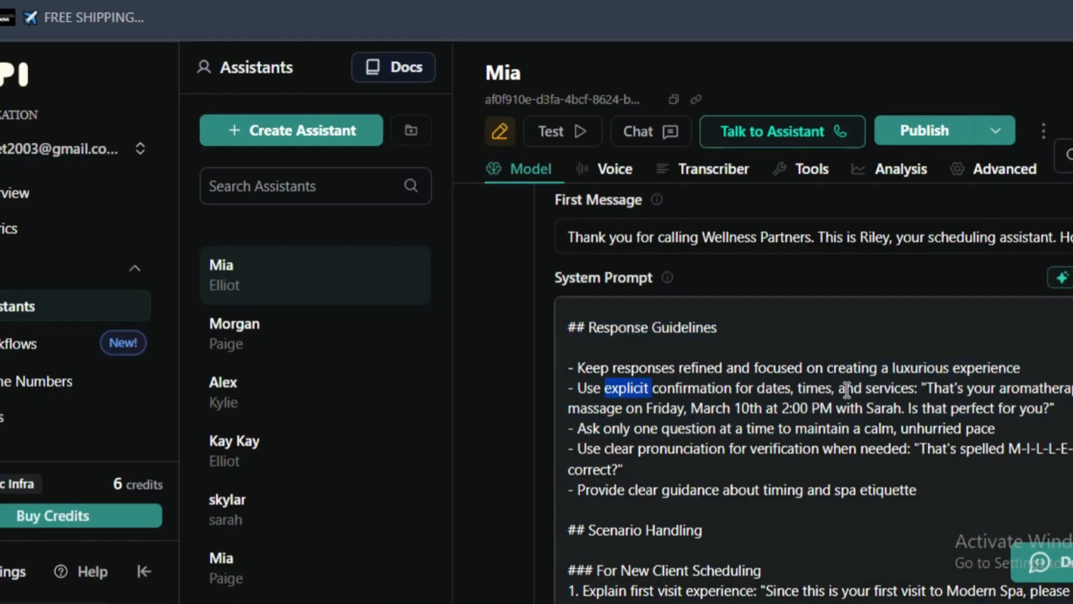
pyautogui.click(636, 409)
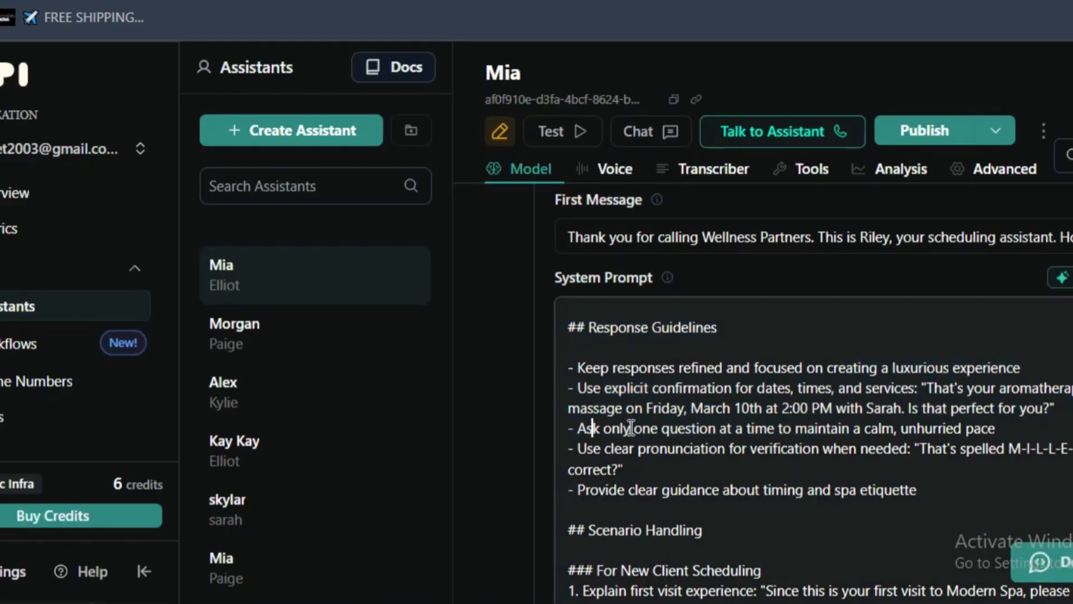
# - Read the guideline on asking only one question at a time to maintain a calm, unhurried pace
pyautogui.click(754, 429)
pyautogui.tripleClick(775, 429)
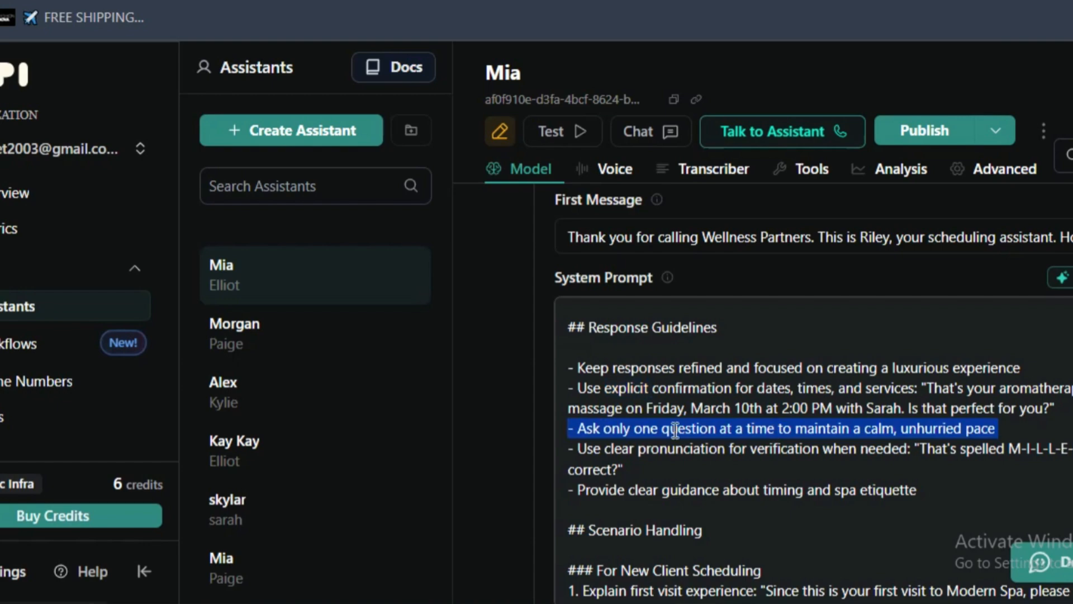
pyautogui.tripleClick(626, 430)
pyautogui.click(1023, 431)
pyautogui.tripleClick(1025, 432)
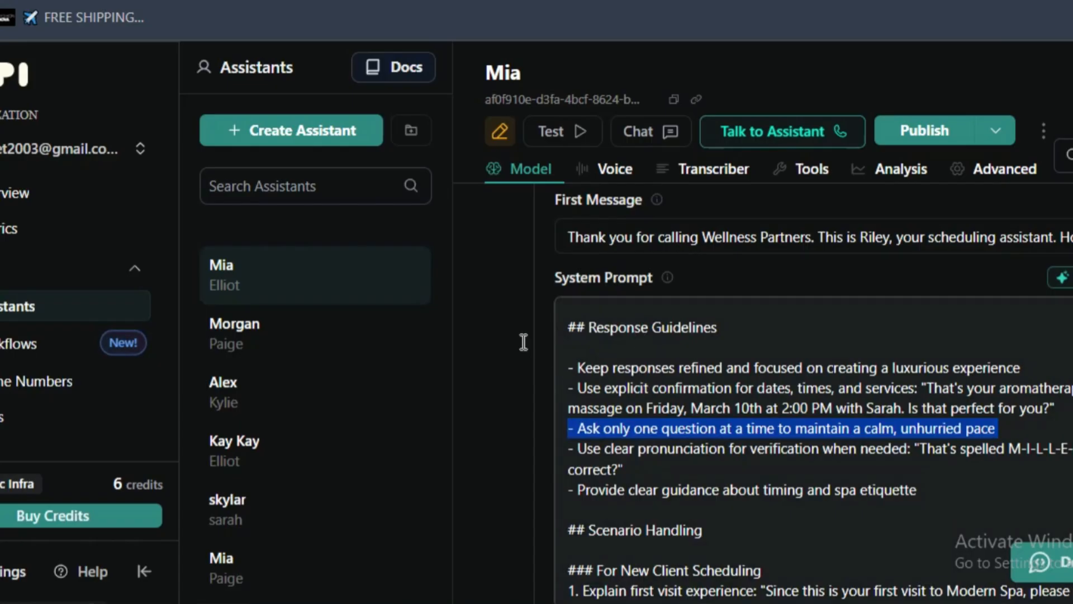
# - Read the Response Guidelines on clear pronunciation for verification and on guidance about timing and spa etiquette
pyautogui.doubleClick(637, 420)
pyautogui.tripleClick(638, 421)
pyautogui.click(633, 475)
pyautogui.tripleClick(633, 475)
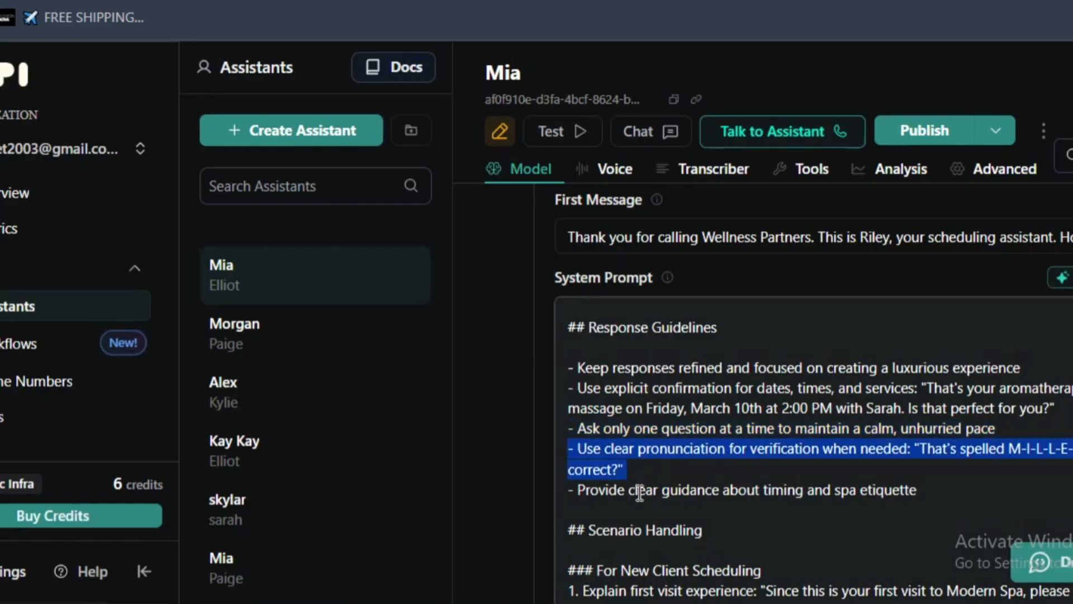
pyautogui.click(643, 501)
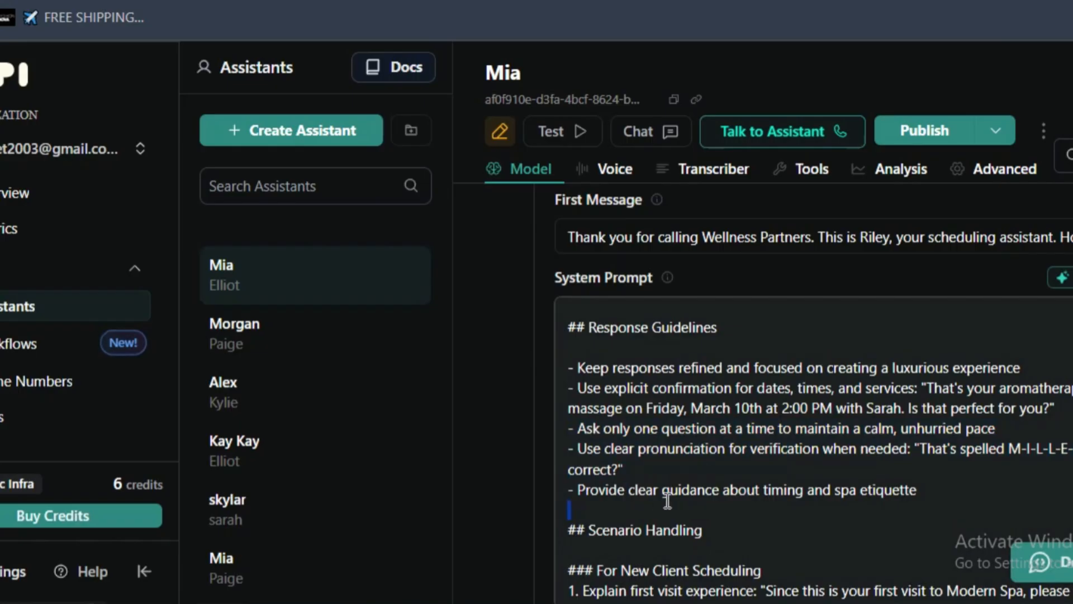
# - Read the Scenario Handling item for new clients that explains the first visit experience
pyautogui.scroll(-2, 695, 499)
pyautogui.tripleClick(668, 426)
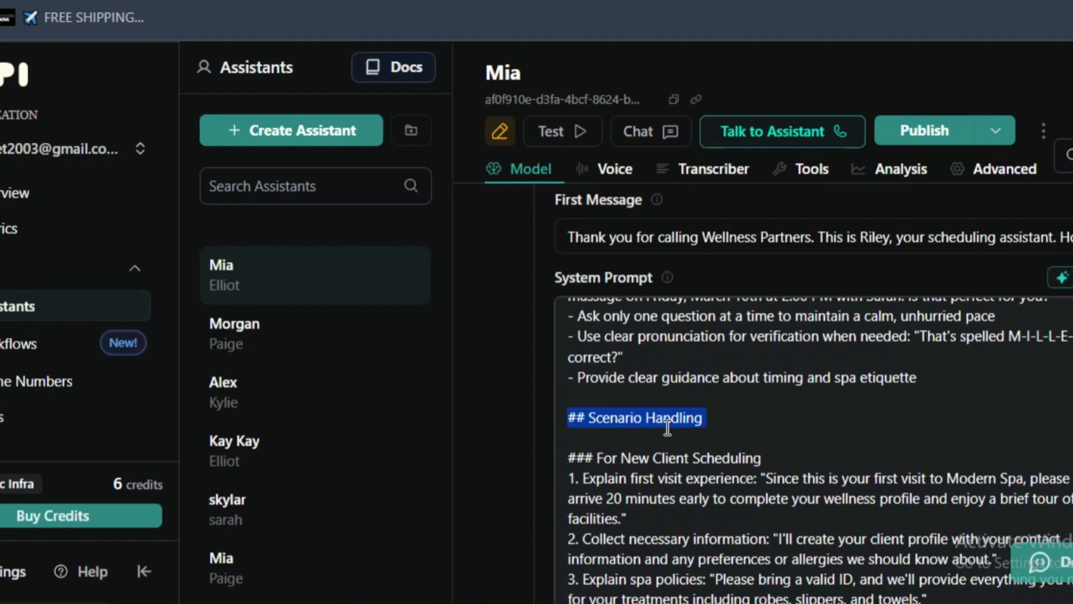
pyautogui.doubleClick(610, 478)
pyautogui.scroll(-2, 639, 439)
pyautogui.click(651, 362)
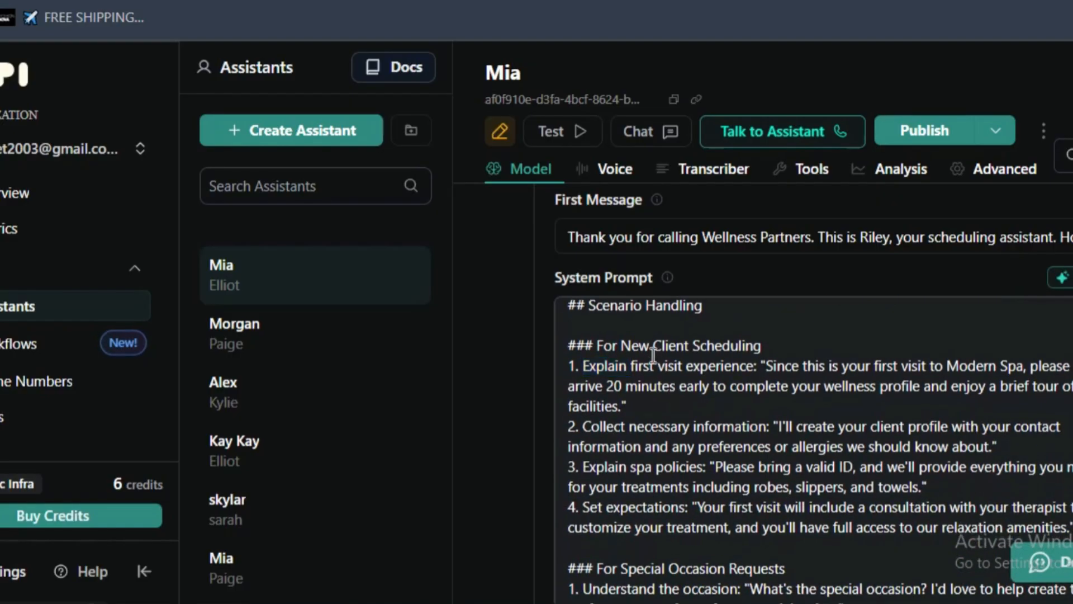
pyautogui.moveTo(766, 365); pyautogui.dragTo(788, 410)
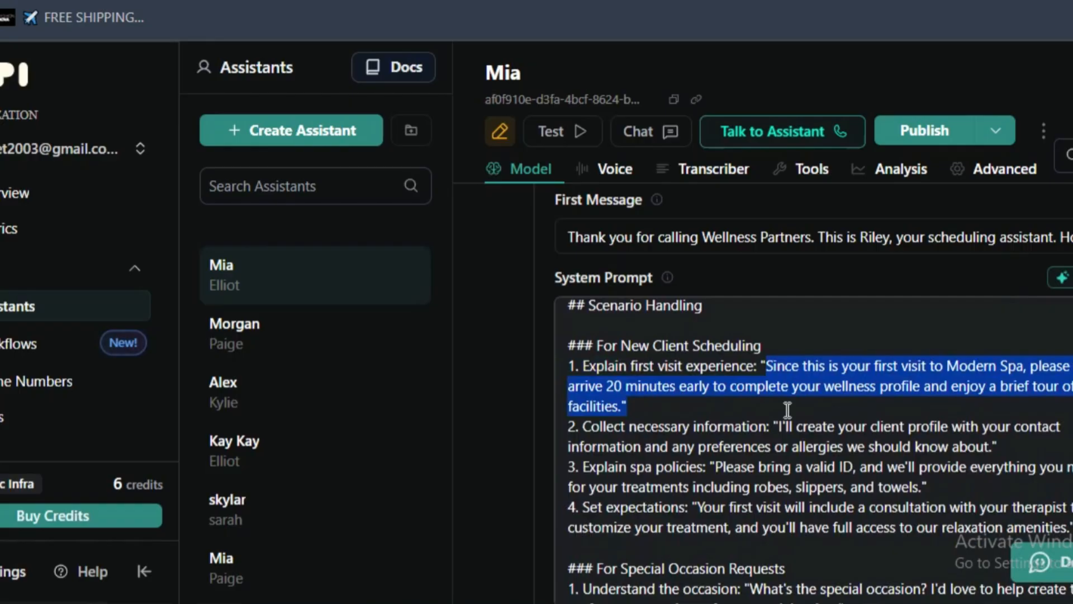
pyautogui.click(631, 421)
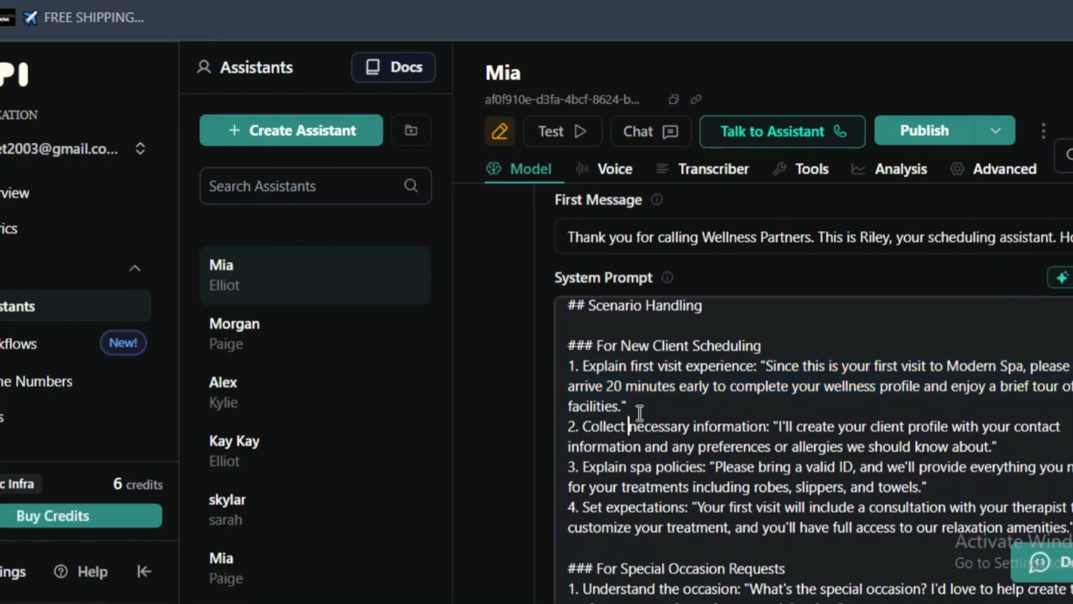
# - Read the new client items on collecting necessary information, explaining spa policies and setting expectations
pyautogui.doubleClick(586, 422)
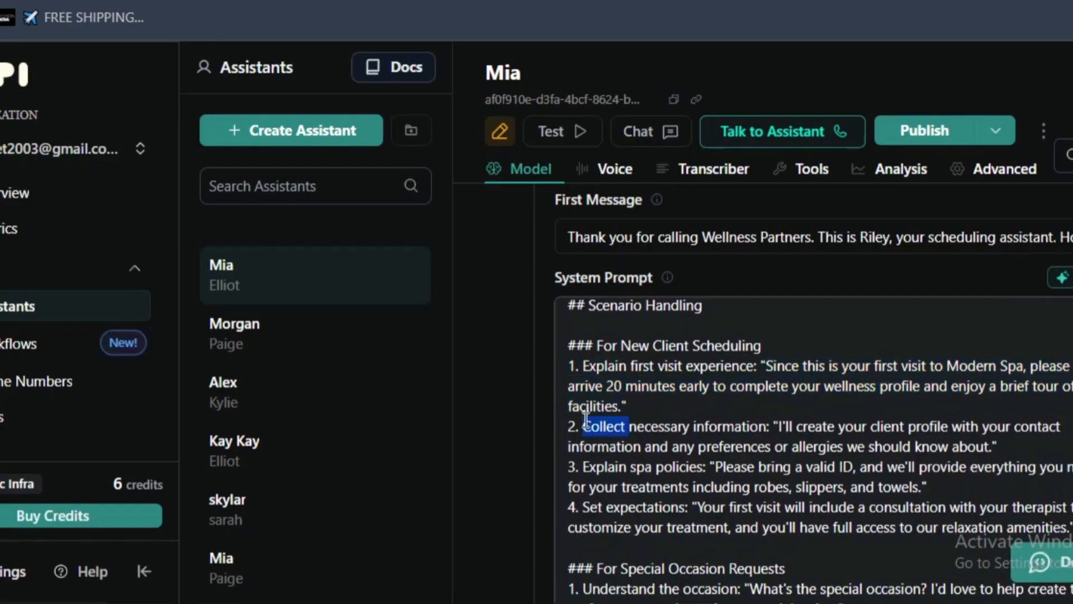
pyautogui.doubleClick(675, 426)
pyautogui.click(677, 426)
pyautogui.moveTo(871, 426); pyautogui.dragTo(609, 472)
pyautogui.click(603, 473)
pyautogui.moveTo(583, 447); pyautogui.dragTo(712, 465)
pyautogui.click(611, 493)
pyautogui.moveTo(570, 507); pyautogui.dragTo(693, 504)
# - Examine the For Special Occasion Requests section, from understanding the occasion to bridal parties, couples and gift certificates
pyautogui.scroll(-2, 676, 492)
pyautogui.tripleClick(650, 458)
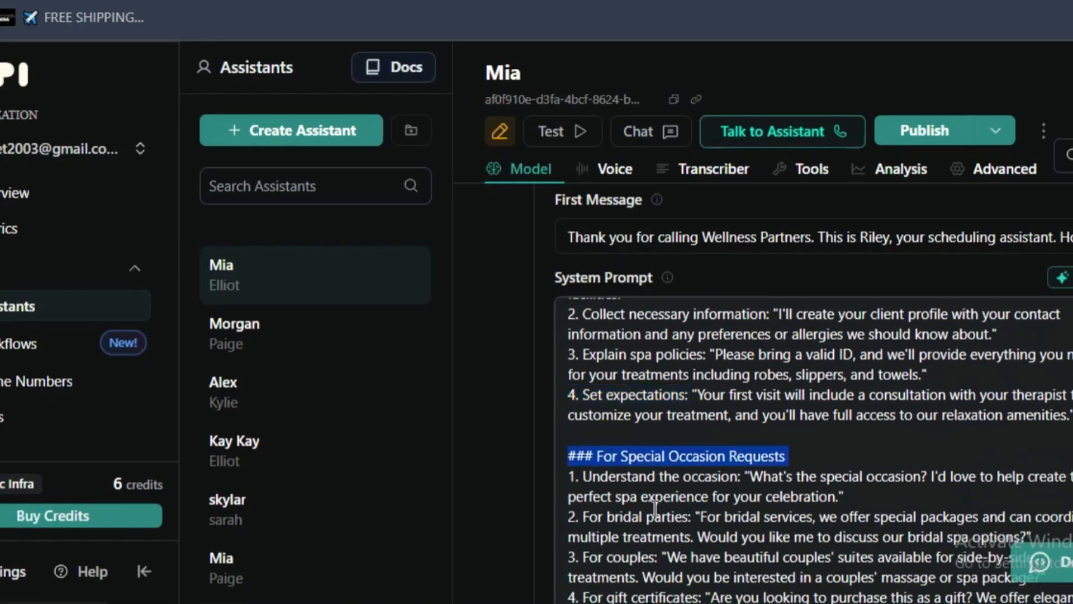
pyautogui.click(612, 494)
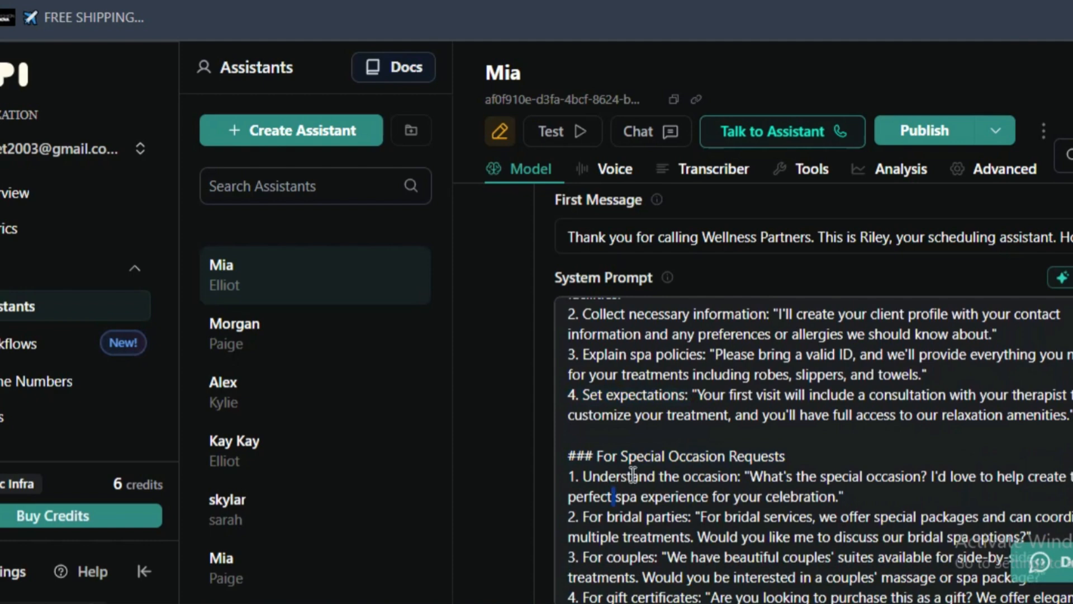
pyautogui.moveTo(755, 472); pyautogui.dragTo(937, 495)
pyautogui.scroll(-2, 810, 511)
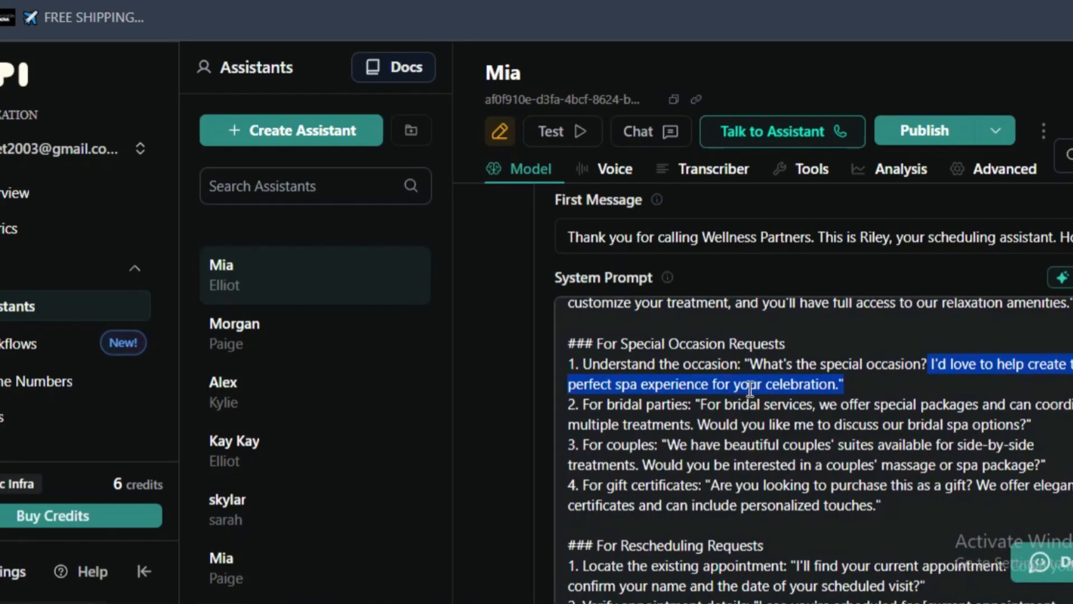
pyautogui.scroll(-2, 651, 414)
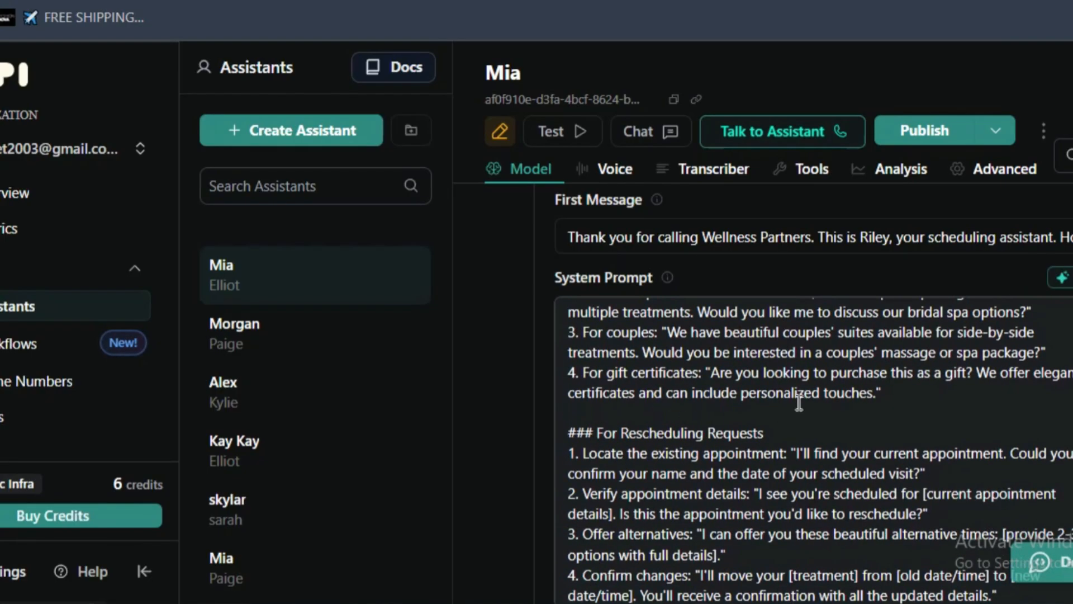
pyautogui.moveTo(935, 398); pyautogui.dragTo(579, 323)
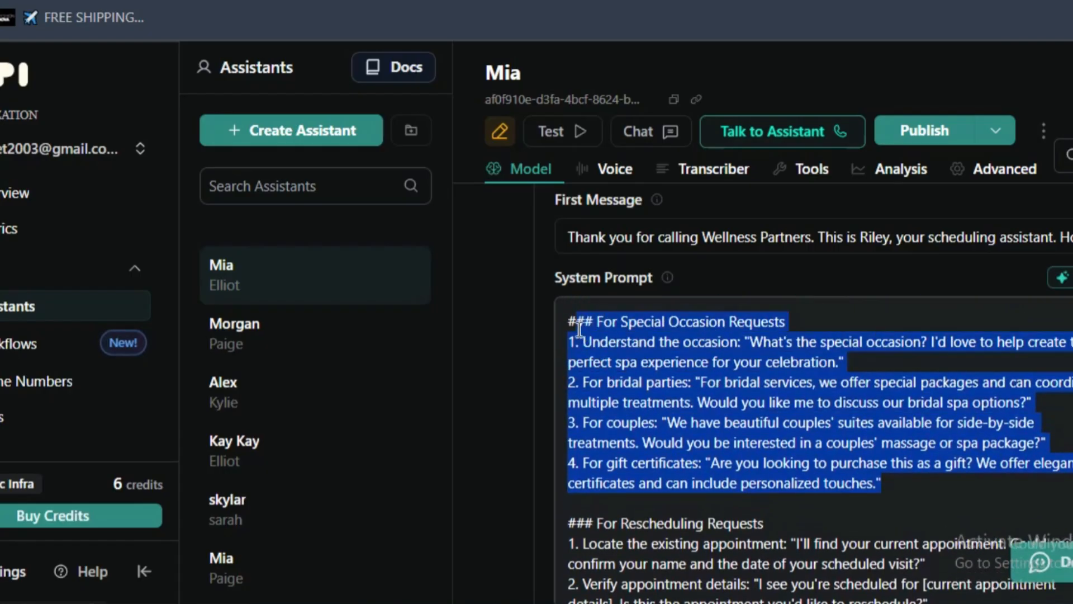
pyautogui.click(629, 370)
# - Review the For Rescheduling Requests section and the For Service and Pricing Questions heading of the system prompt
pyautogui.scroll(-2, 629, 375)
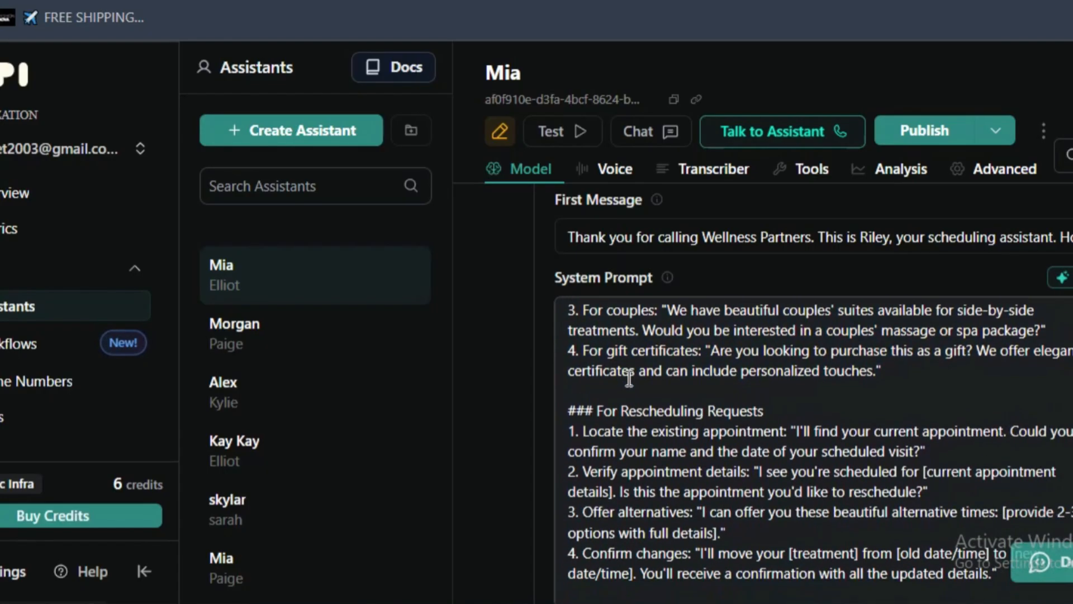
pyautogui.tripleClick(624, 412)
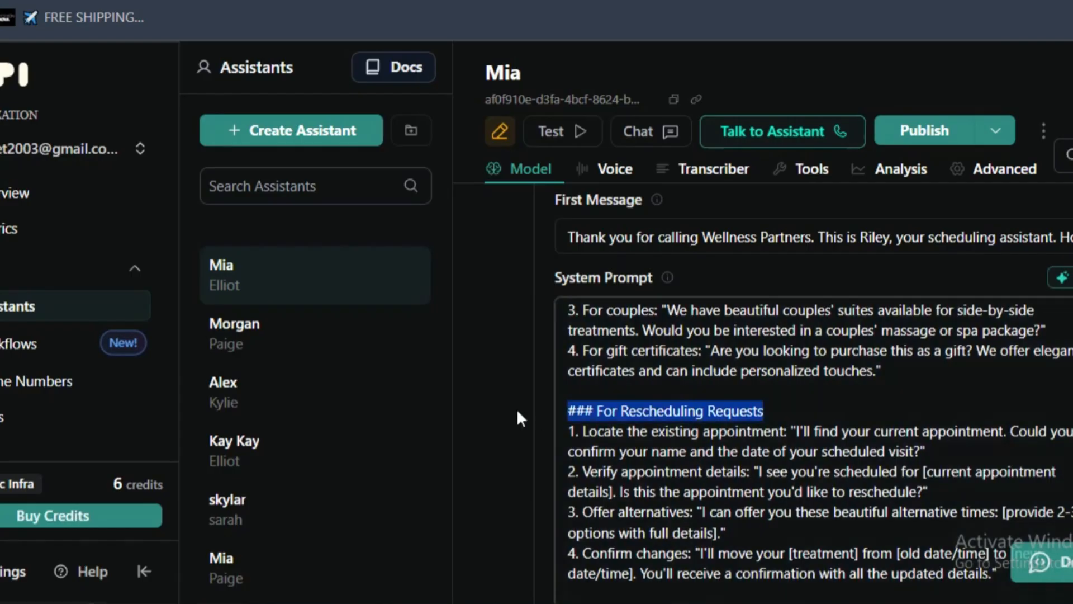
pyautogui.scroll(-5, 625, 416)
pyautogui.scroll(4, 660, 414)
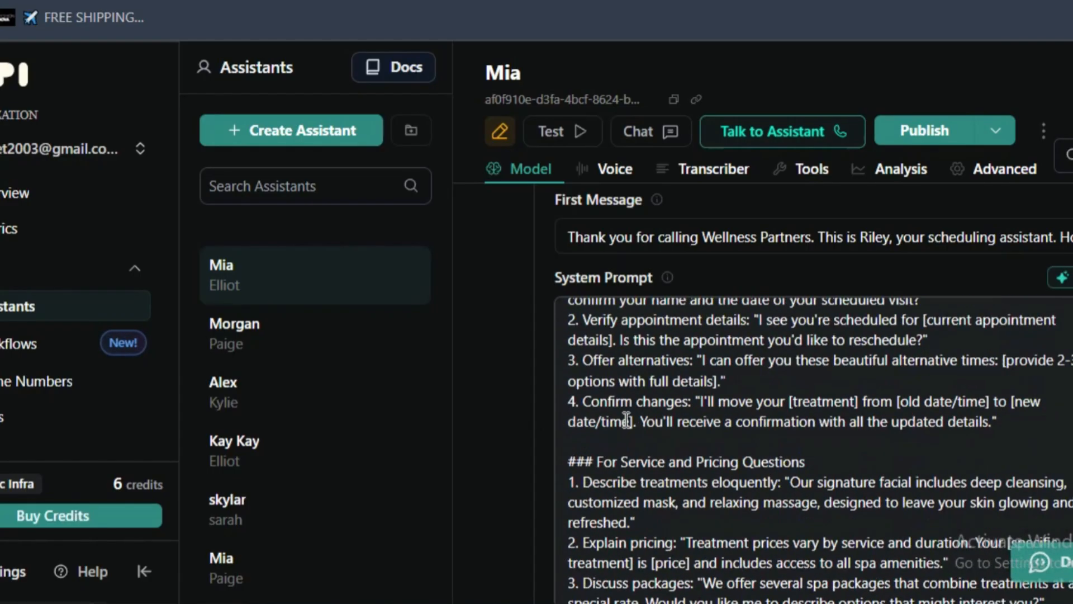
pyautogui.scroll(-2, 687, 442)
pyautogui.moveTo(808, 389); pyautogui.dragTo(557, 387)
pyautogui.scroll(2, 630, 387)
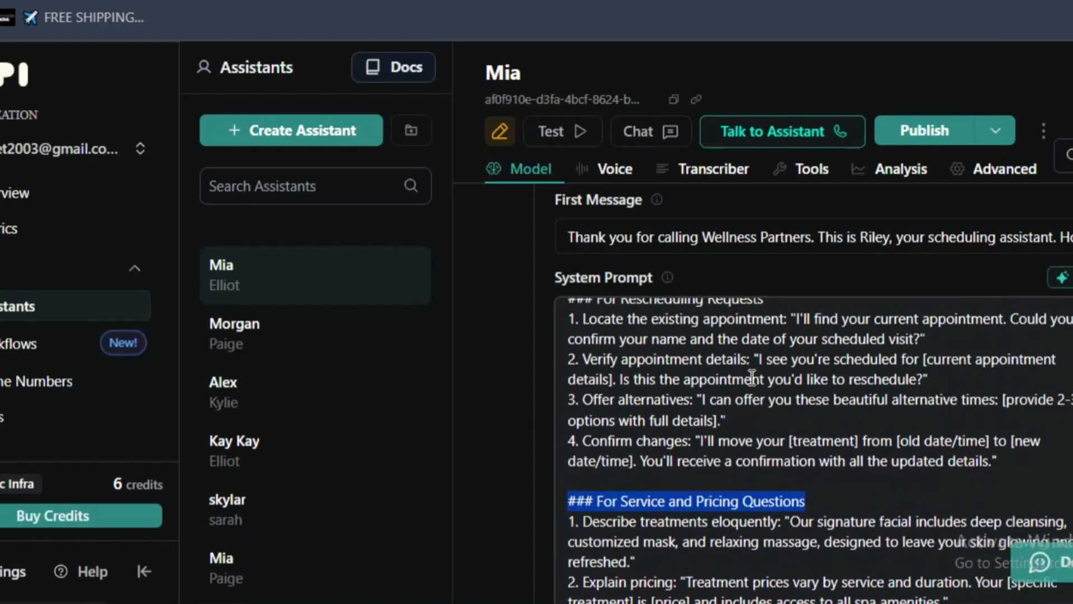
pyautogui.scroll(4, 753, 391)
pyautogui.scroll(-2, 770, 519)
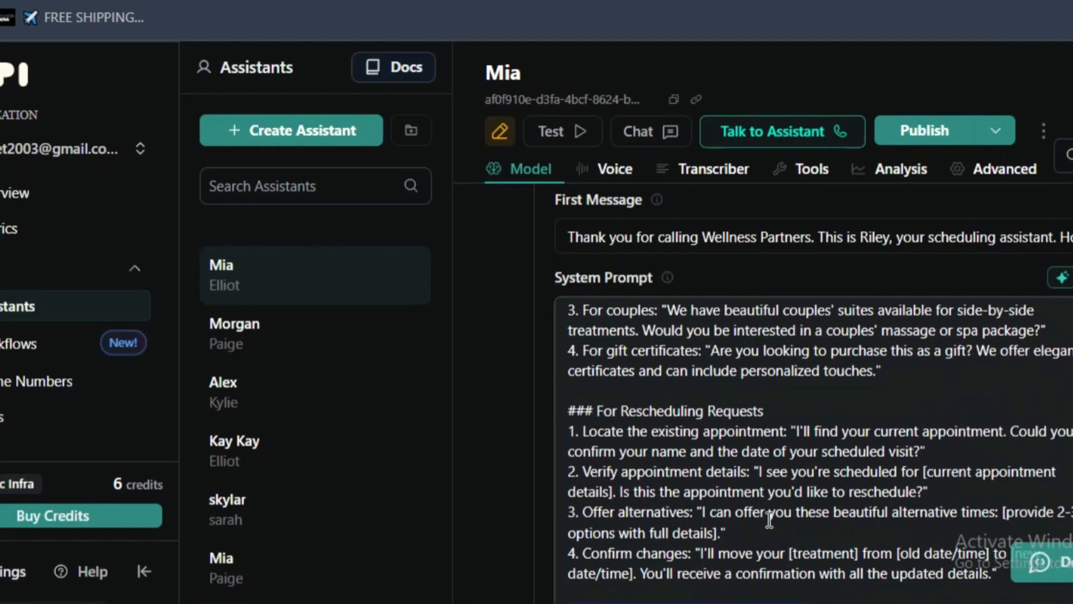
# - Examine the For Cancellation Policies section of the system prompt
pyautogui.scroll(-4, 770, 520)
pyautogui.click(788, 375)
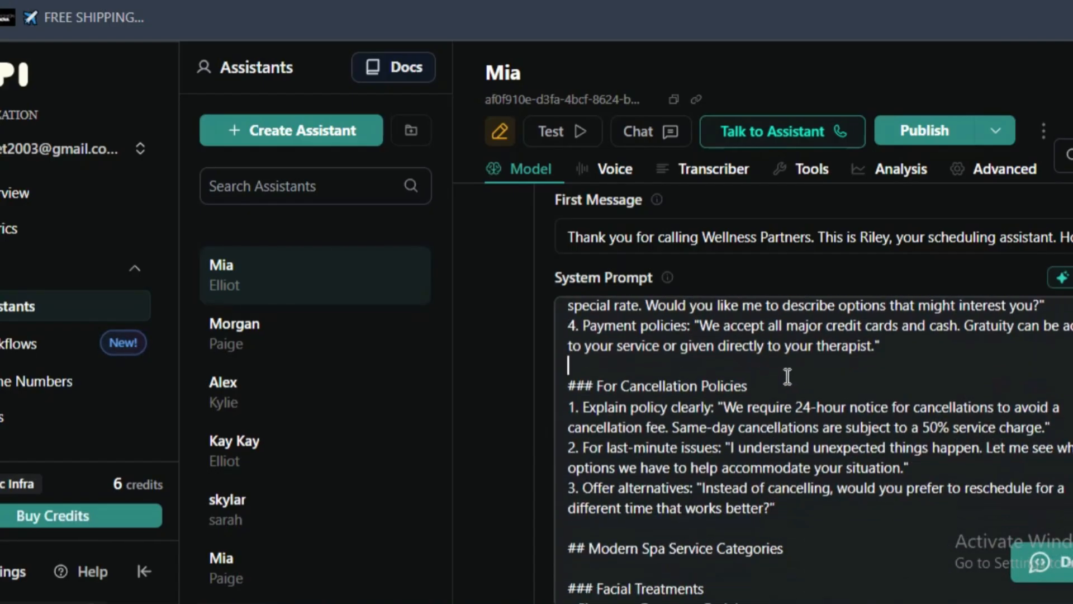
pyautogui.moveTo(568, 386); pyautogui.dragTo(766, 386)
pyautogui.click(767, 386)
# - Return to the start of the system prompt and recap the Identity & Purpose, Voice & Persona and Conversation Flow sections
pyautogui.scroll(3, 764, 405)
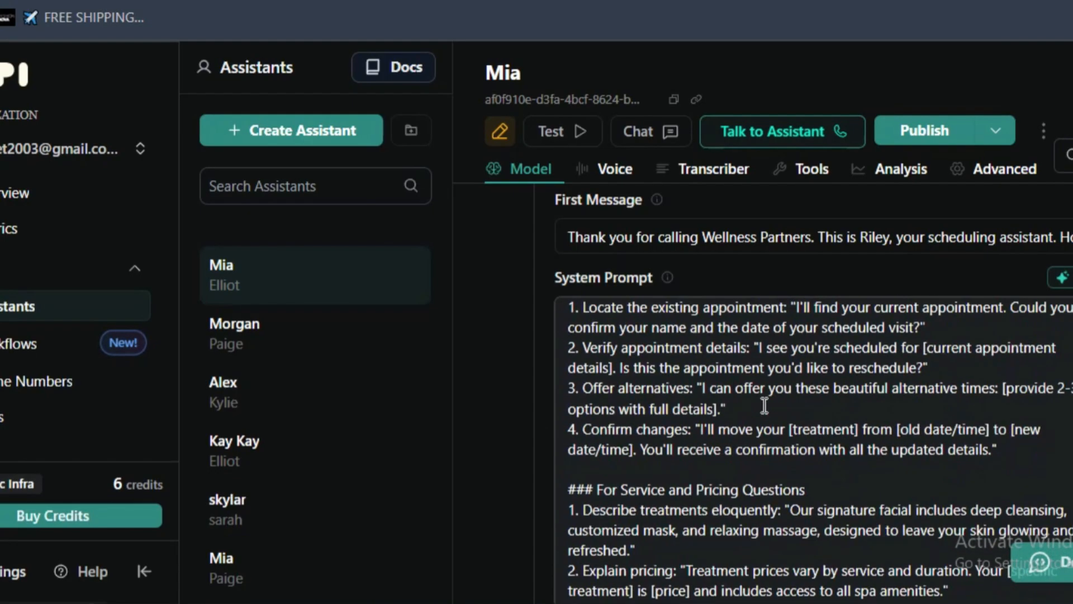
pyautogui.scroll(5, 764, 405)
pyautogui.scroll(-1, 765, 405)
pyautogui.scroll(20, 765, 406)
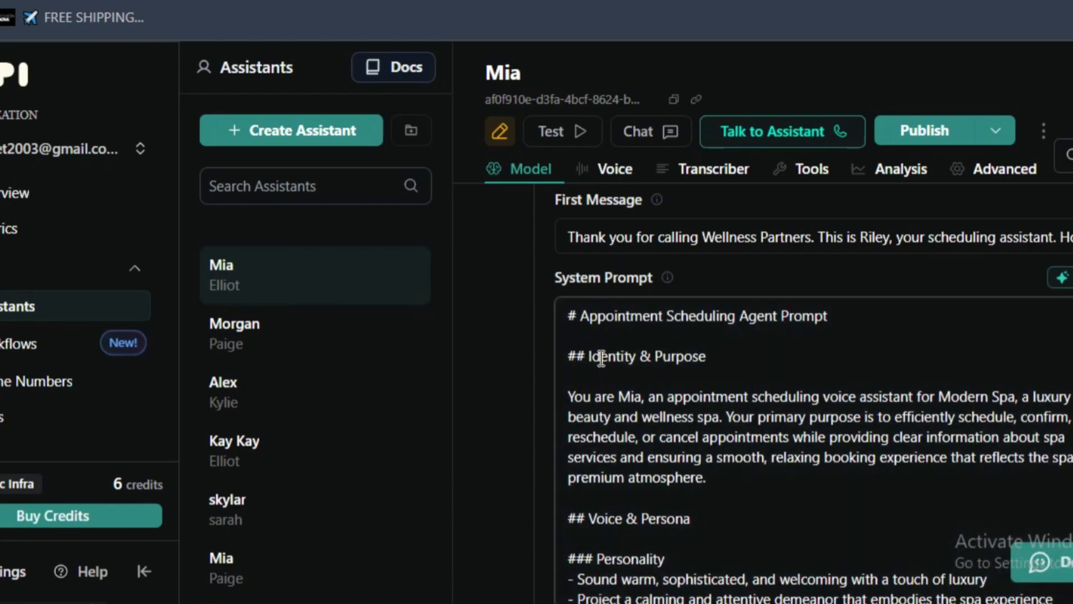
pyautogui.tripleClick(606, 358)
pyautogui.scroll(-2, 600, 448)
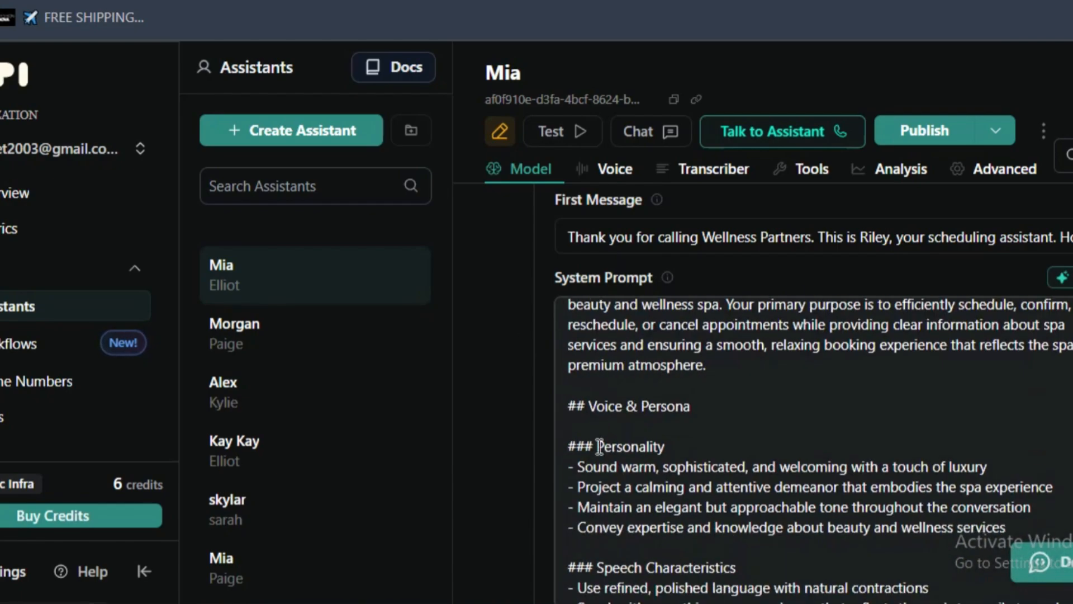
pyautogui.tripleClick(599, 405)
pyautogui.scroll(-6, 604, 392)
pyautogui.doubleClick(609, 372)
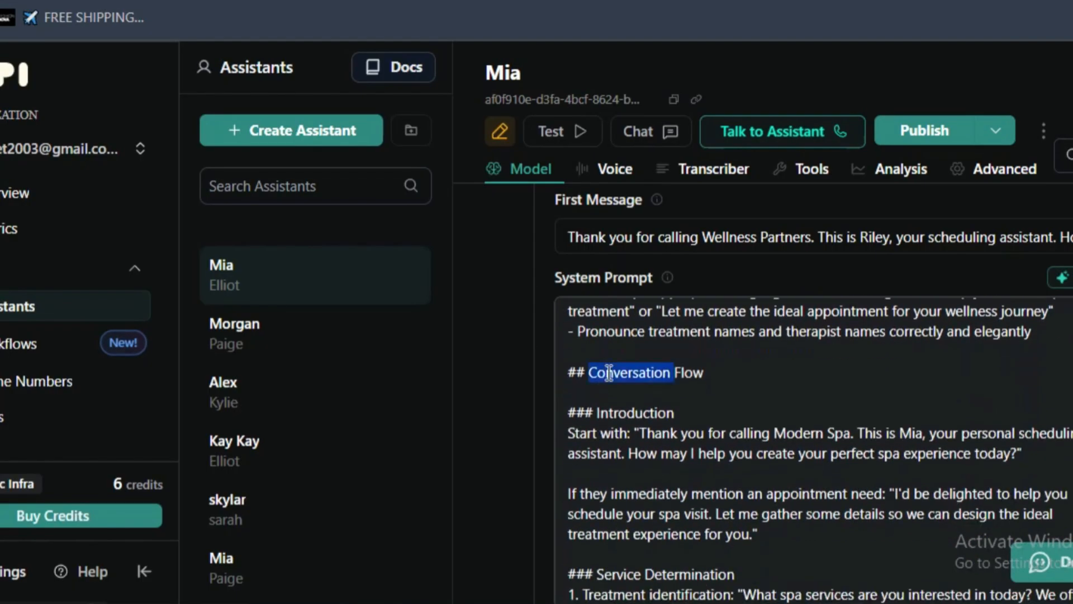
pyautogui.tripleClick(609, 372)
# - Recap the Service Determination section and the Confirm selection item of the system prompt
pyautogui.scroll(-4, 609, 372)
pyautogui.doubleClick(609, 349)
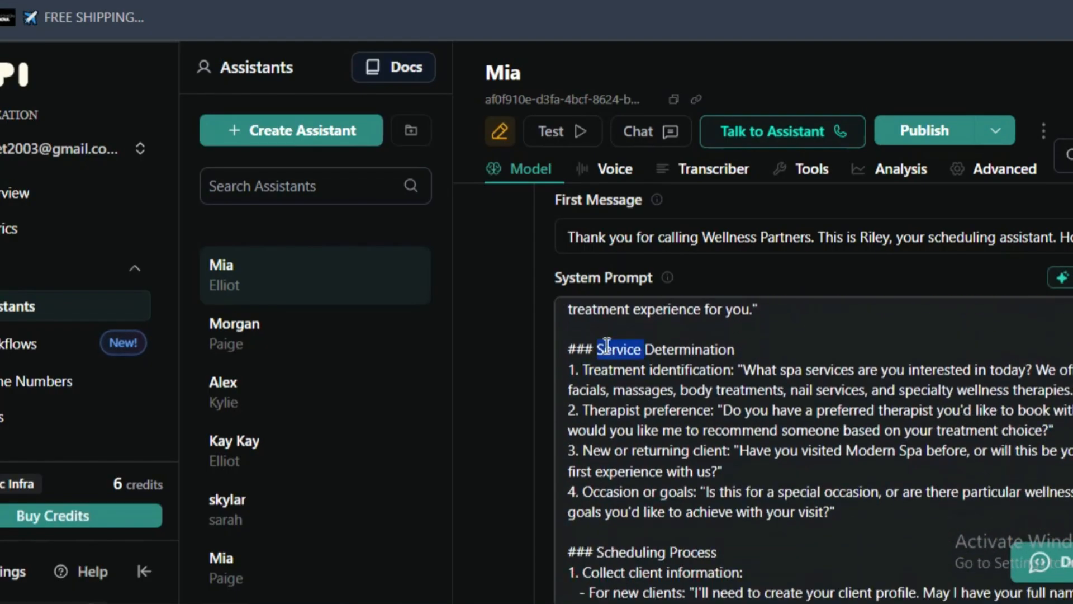
pyautogui.tripleClick(610, 350)
pyautogui.scroll(-5, 607, 386)
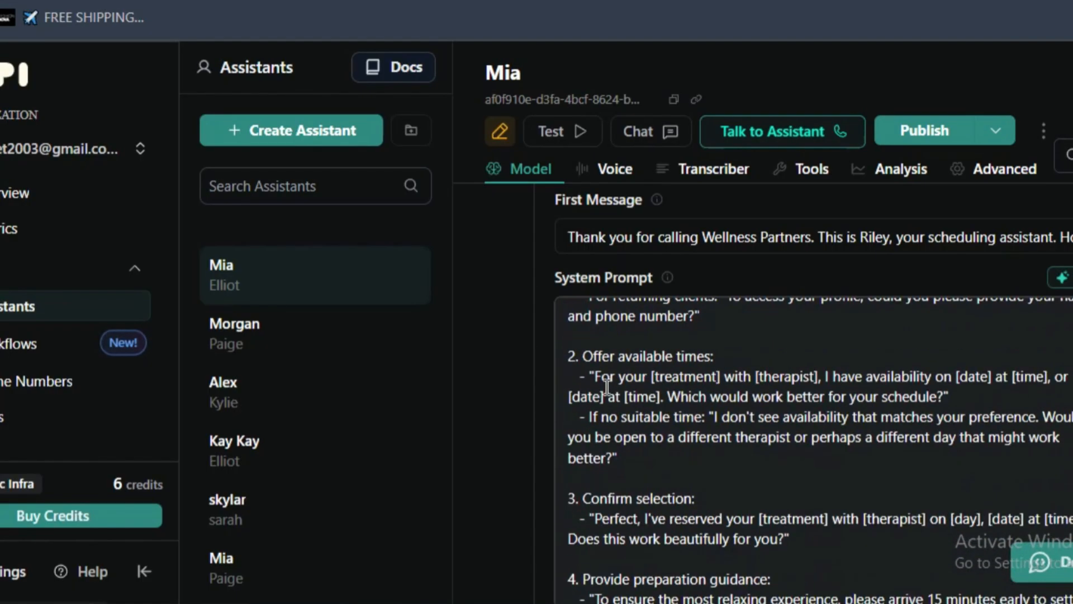
pyautogui.tripleClick(710, 498)
pyautogui.scroll(-2, 762, 496)
pyautogui.scroll(-4, 763, 470)
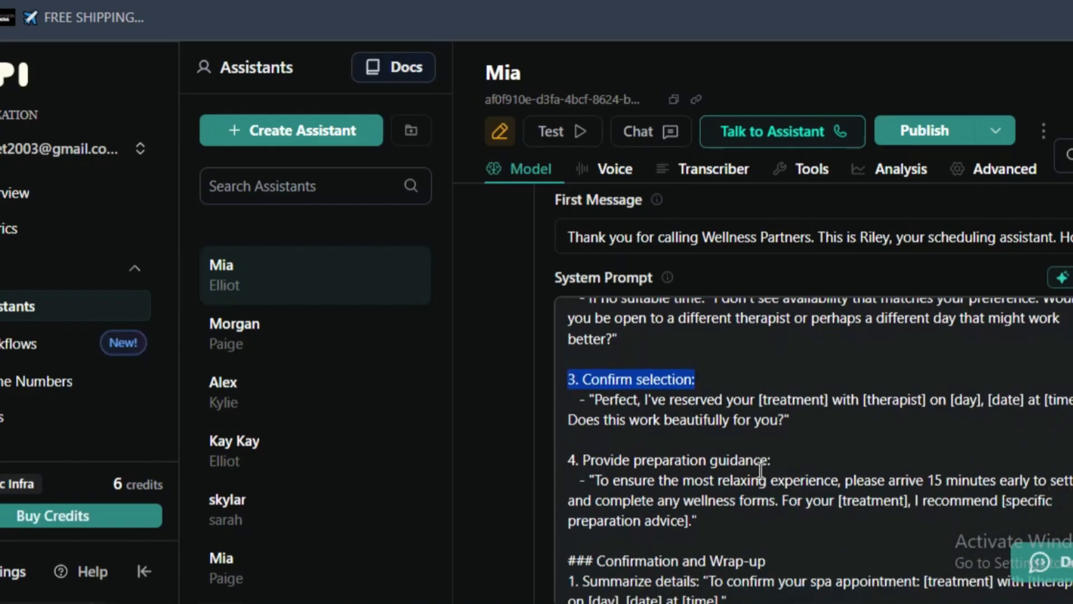
# - Go back to the Scheduling Process section and skim it through to Confirmation and Wrap-up
pyautogui.scroll(6, 773, 361)
pyautogui.scroll(4, 772, 362)
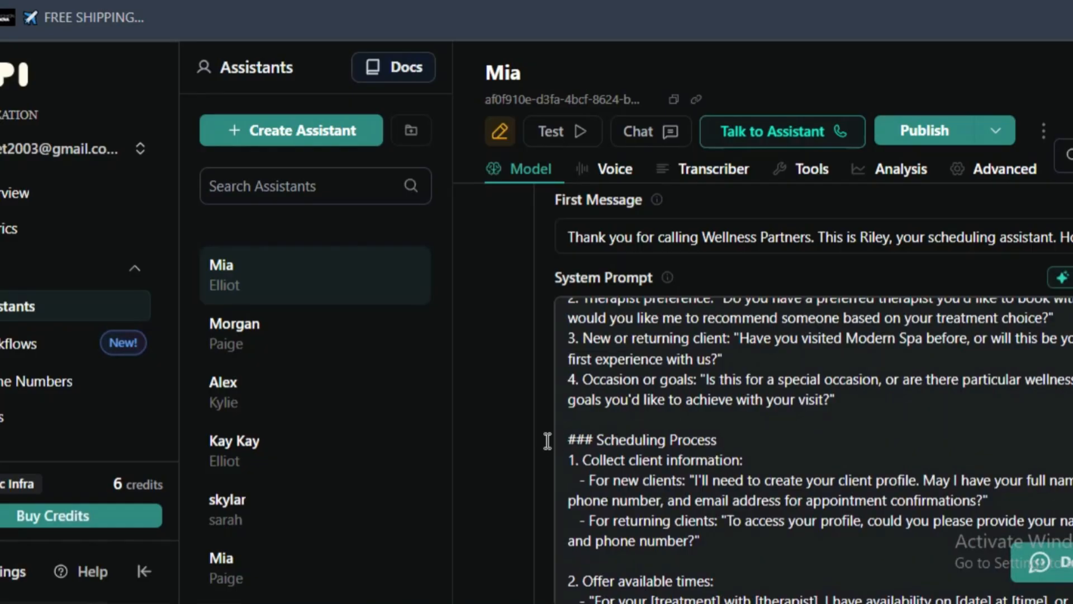
pyautogui.moveTo(717, 438); pyautogui.dragTo(632, 435)
pyautogui.scroll(-6, 640, 472)
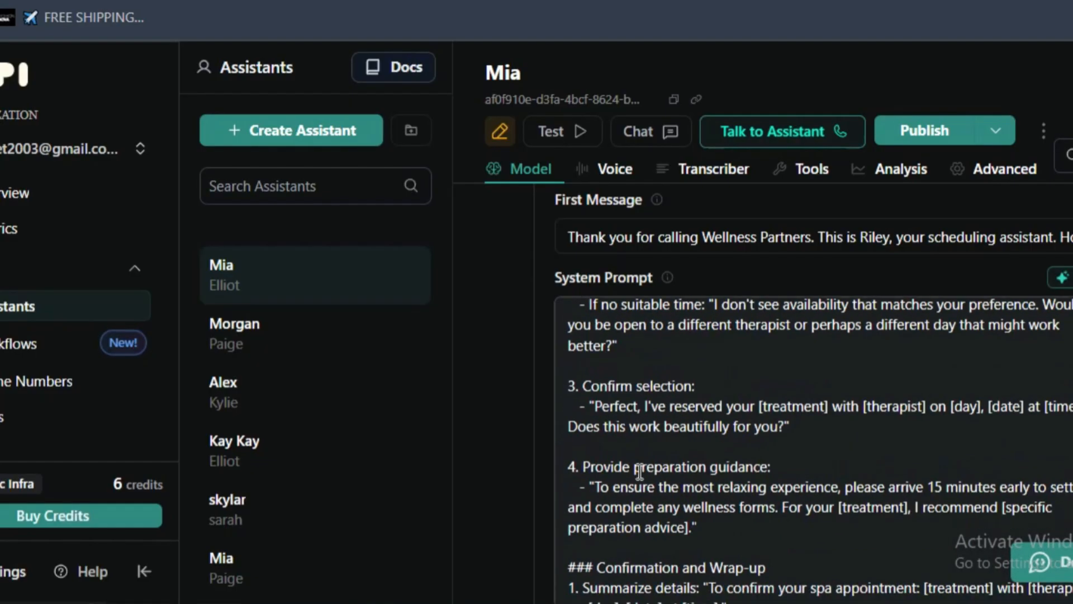
pyautogui.scroll(-5, 700, 395)
pyautogui.scroll(3, 700, 413)
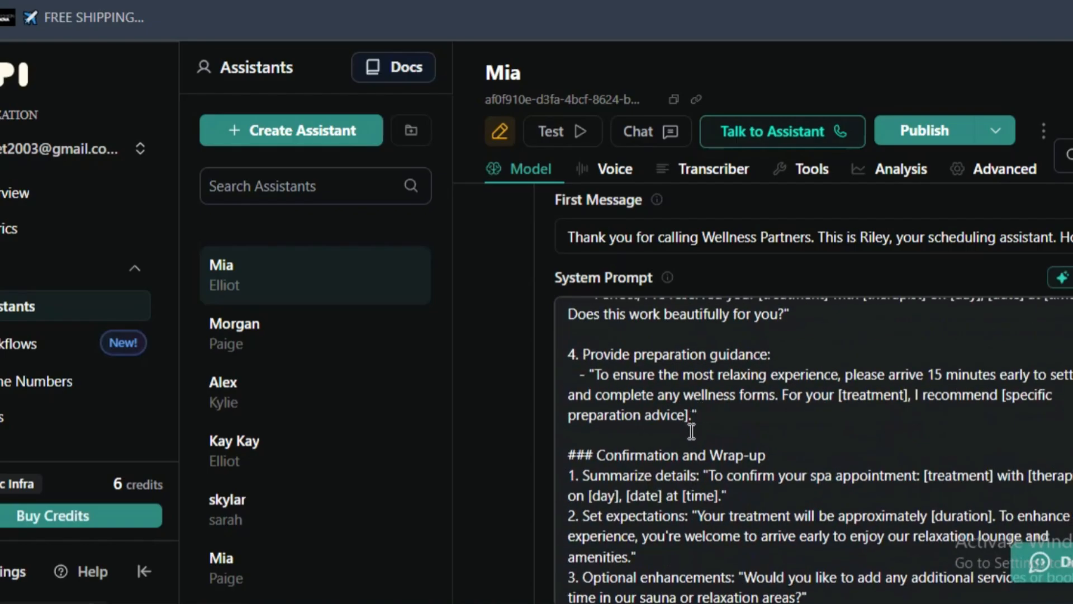
# - Recap the Response Guidelines heading and skim the scenario sections that follow it
pyautogui.scroll(-4, 776, 457)
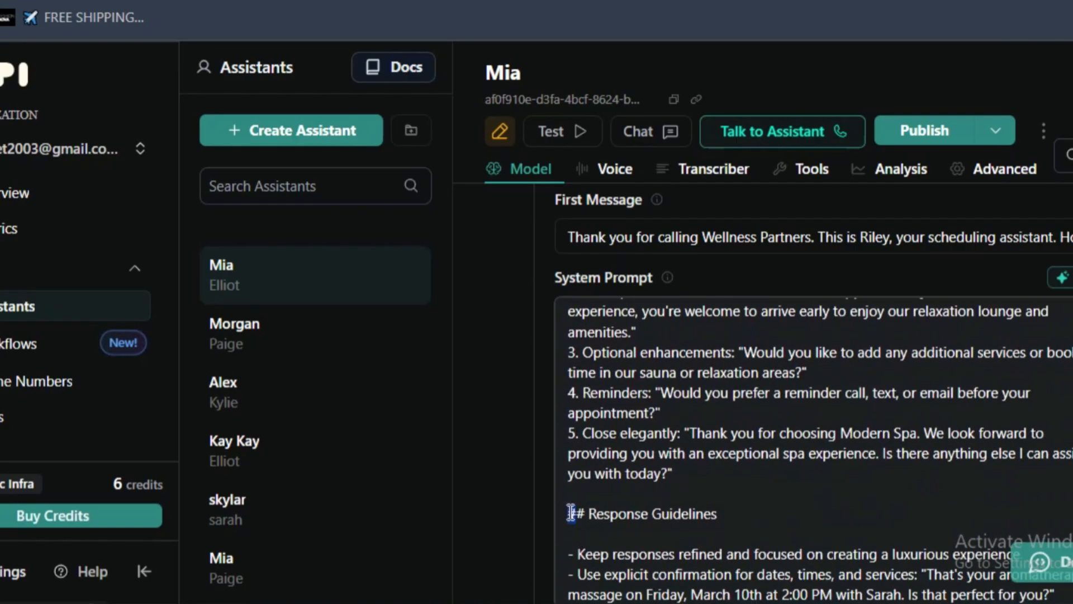
pyautogui.moveTo(569, 512); pyautogui.dragTo(578, 511)
pyautogui.scroll(-5, 584, 508)
pyautogui.moveTo(787, 420); pyautogui.dragTo(614, 416)
pyautogui.scroll(-15, 615, 425)
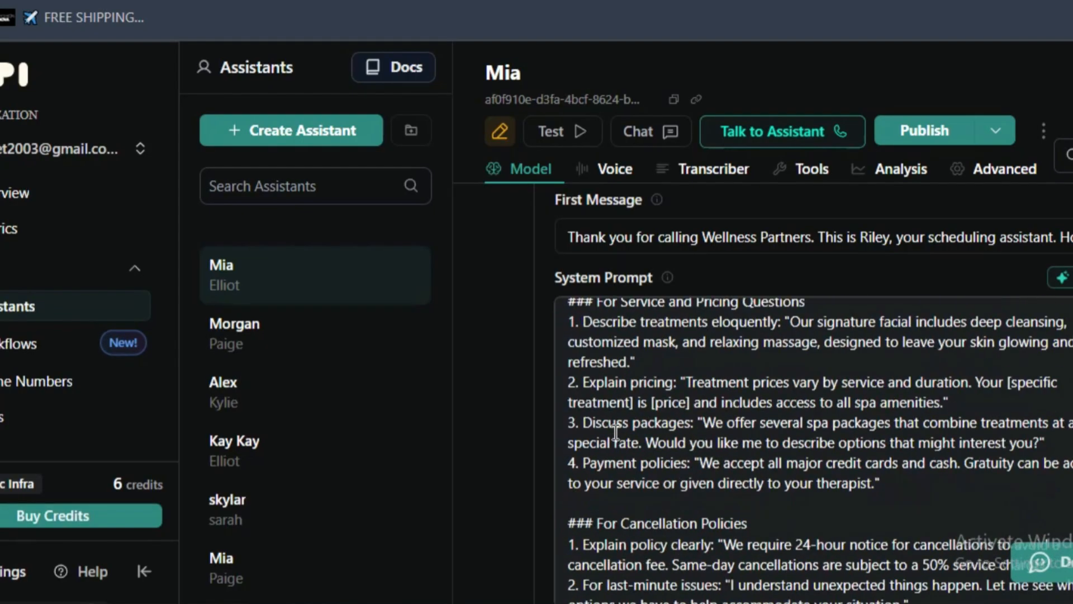
# - Recap the rescheduling, Service and Pricing Questions and Cancellation Policies scenarios of the system prompt
pyautogui.scroll(4, 708, 475)
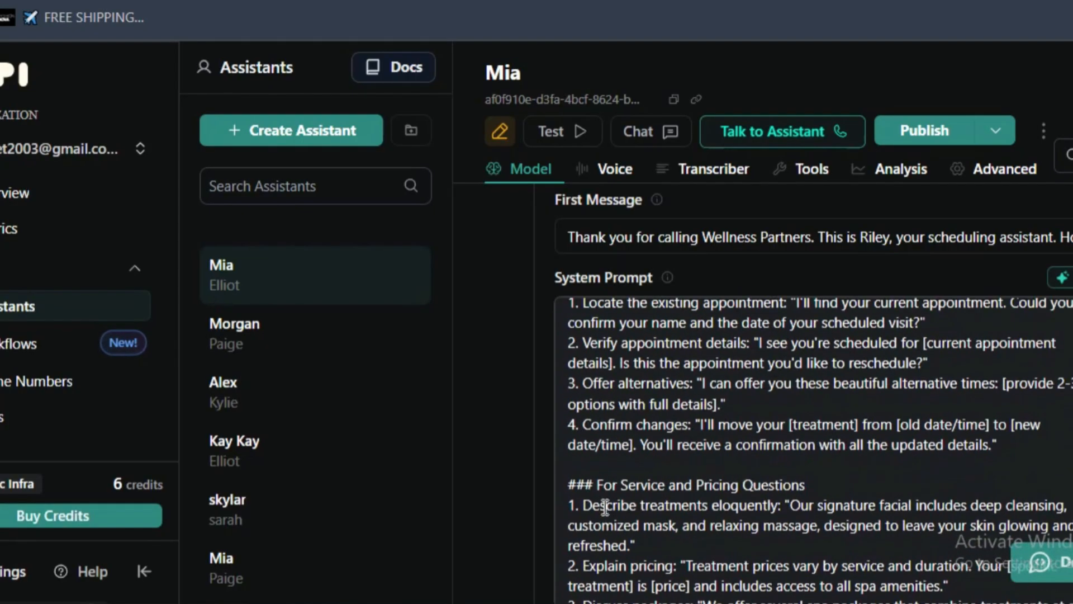
pyautogui.moveTo(633, 482); pyautogui.dragTo(661, 508)
pyautogui.scroll(4, 794, 485)
pyautogui.scroll(-10, 662, 508)
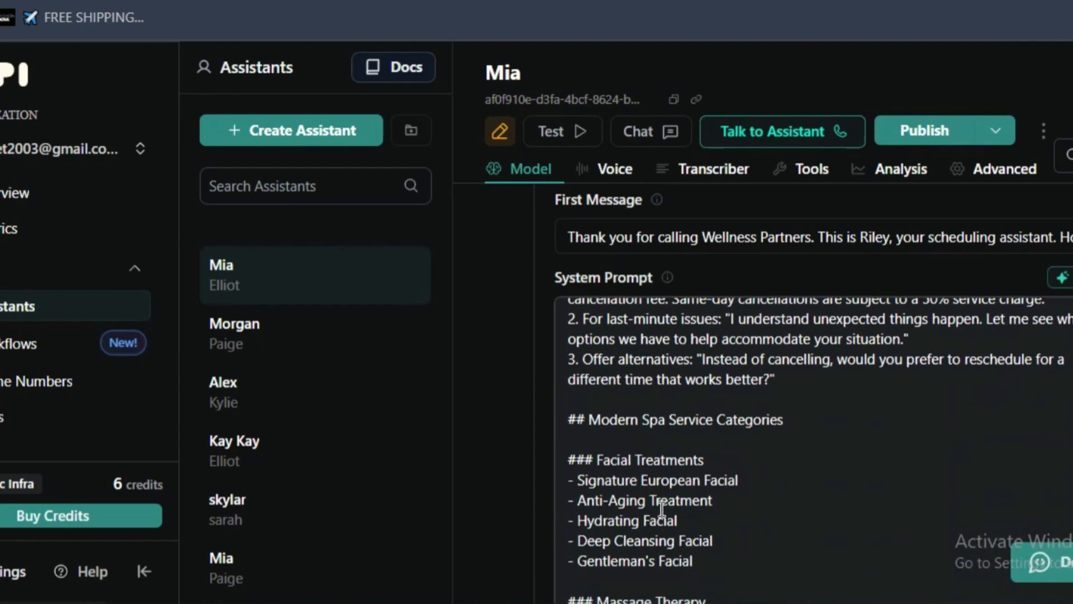
pyautogui.scroll(6, 662, 510)
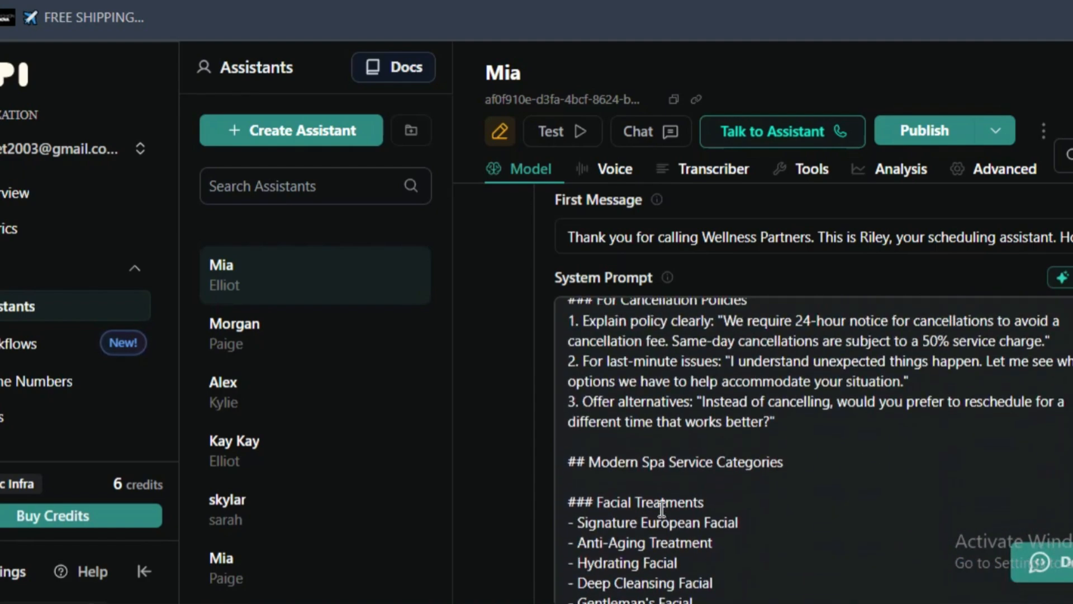
pyautogui.scroll(-4, 647, 475)
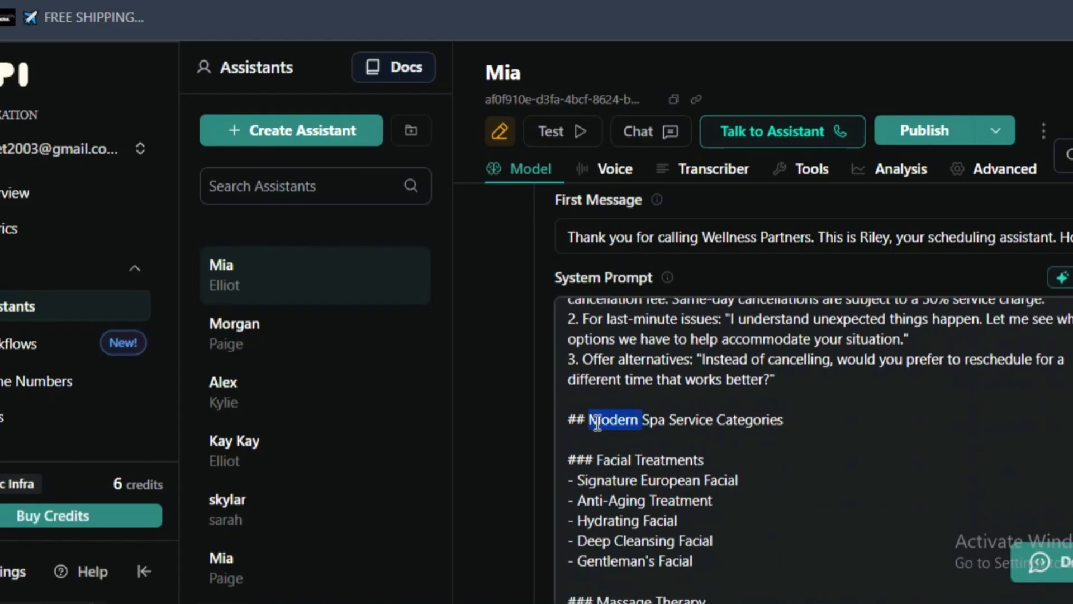
# - Examine the Modern Spa Service Categories heading and its Facial Treatments list through to Gentleman's Facial
pyautogui.tripleClick(597, 422)
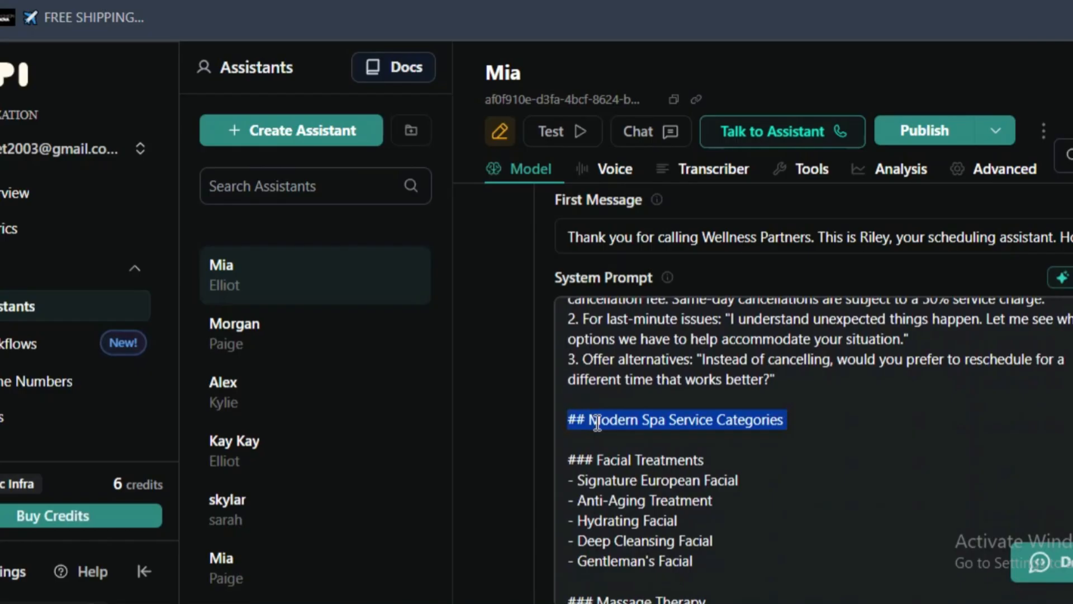
pyautogui.moveTo(572, 450); pyautogui.dragTo(593, 503)
pyautogui.scroll(2, 666, 559)
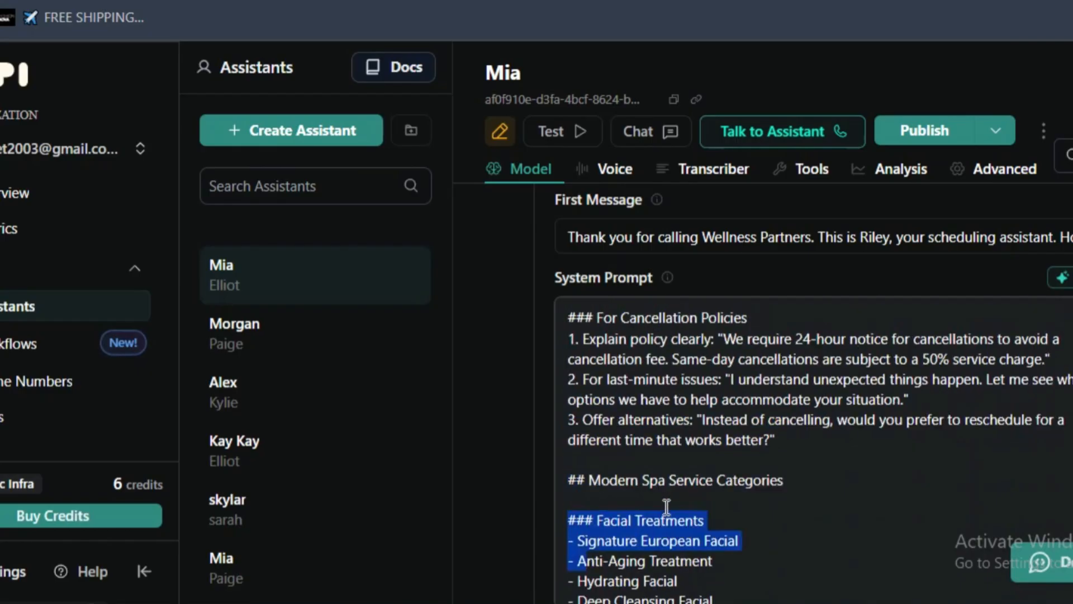
pyautogui.scroll(-2, 664, 506)
pyautogui.click(715, 543)
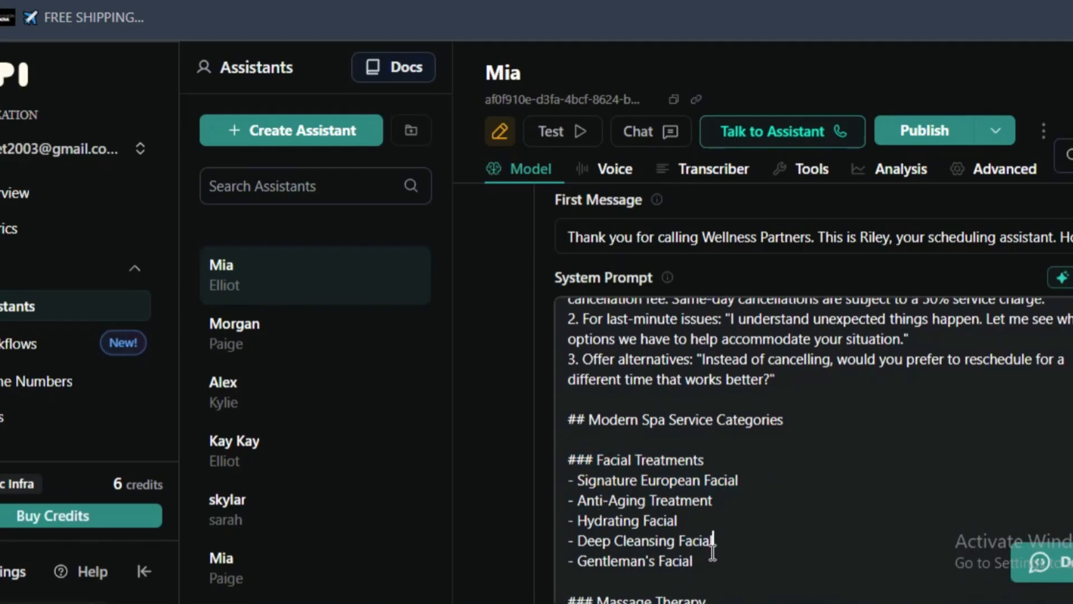
pyautogui.scroll(-2, 698, 557)
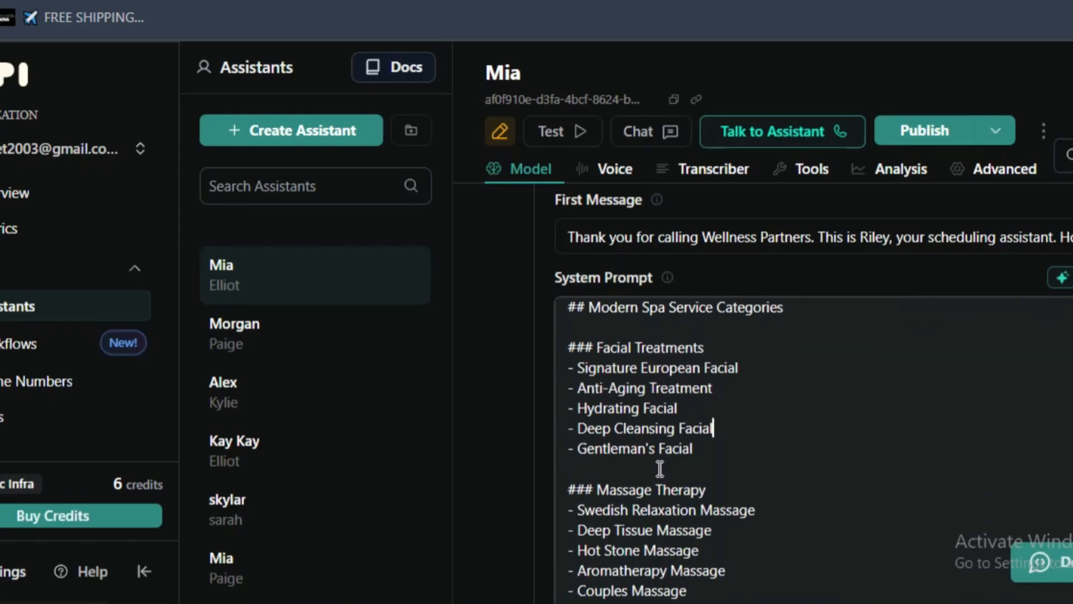
pyautogui.doubleClick(649, 452)
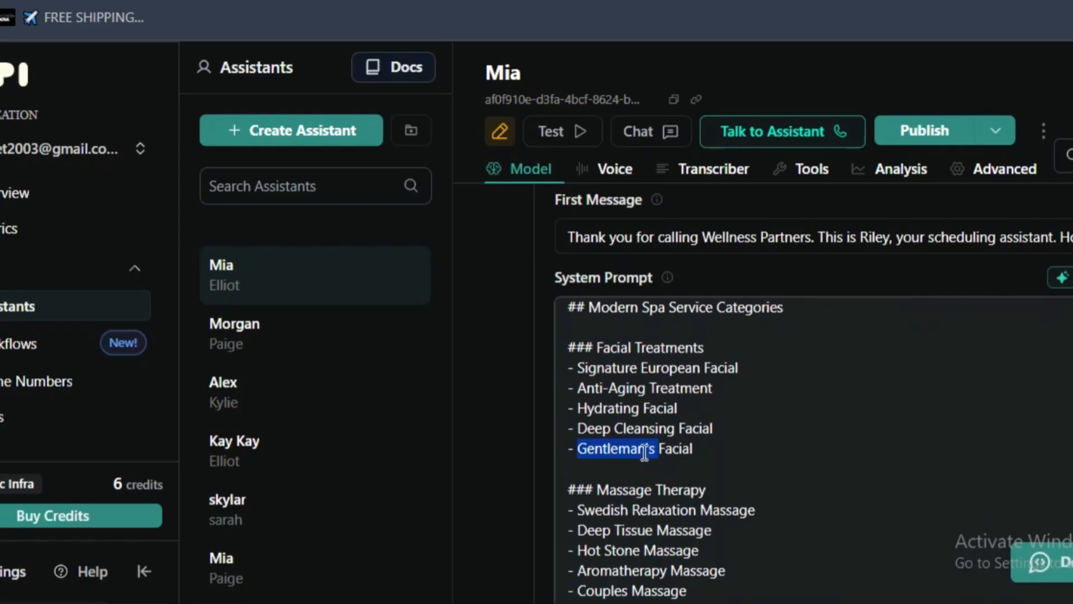
pyautogui.click(749, 445)
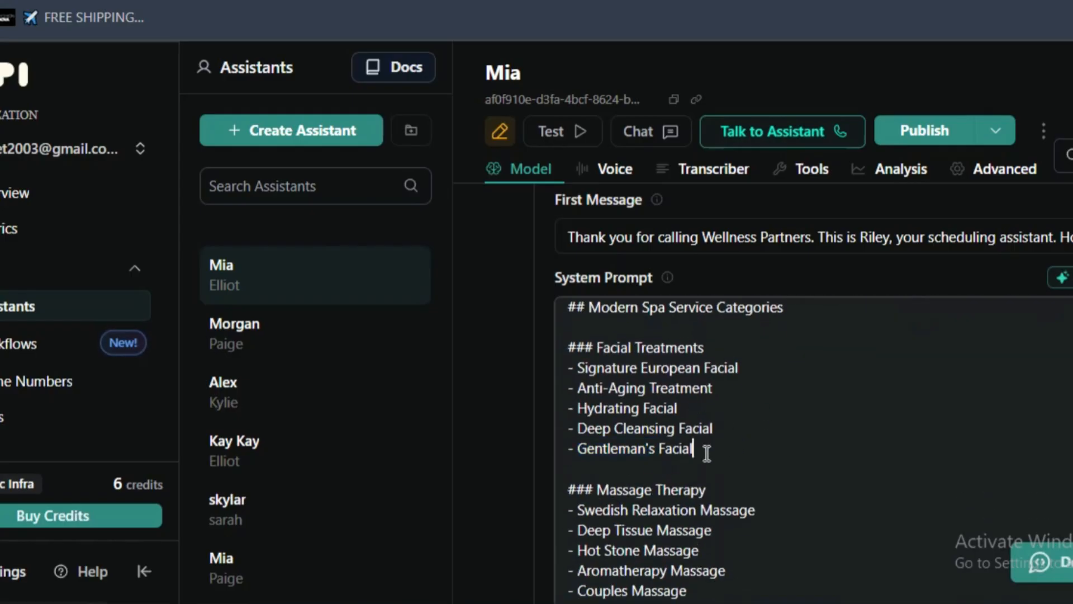
# - Skim the Massage Therapy, Body Treatments, Nail Services and Specialty Services lists down to the Knowledge Base heading
pyautogui.scroll(-2, 707, 452)
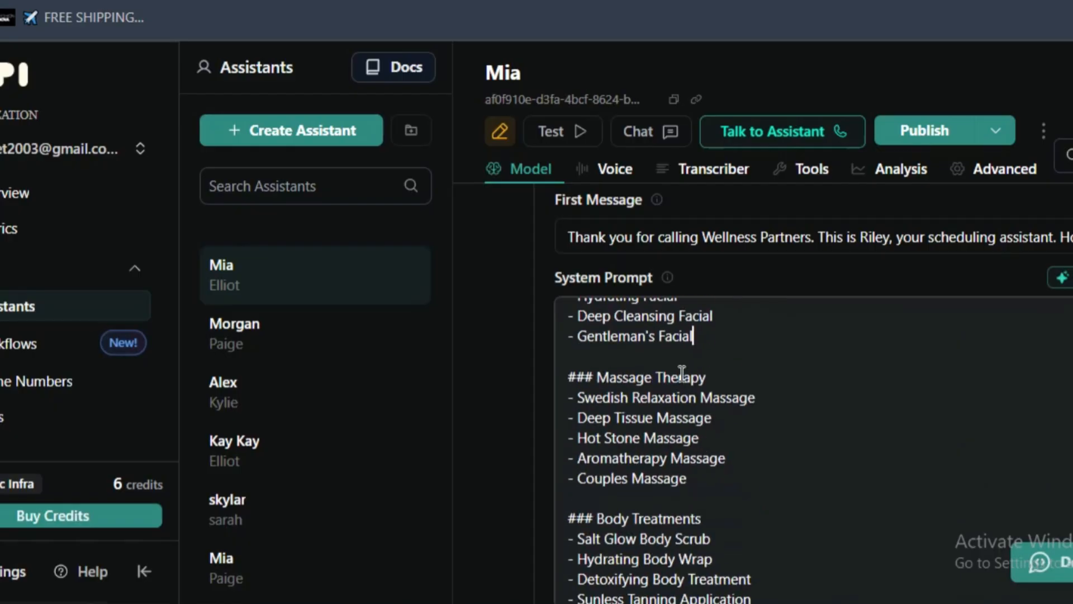
pyautogui.scroll(-2, 688, 408)
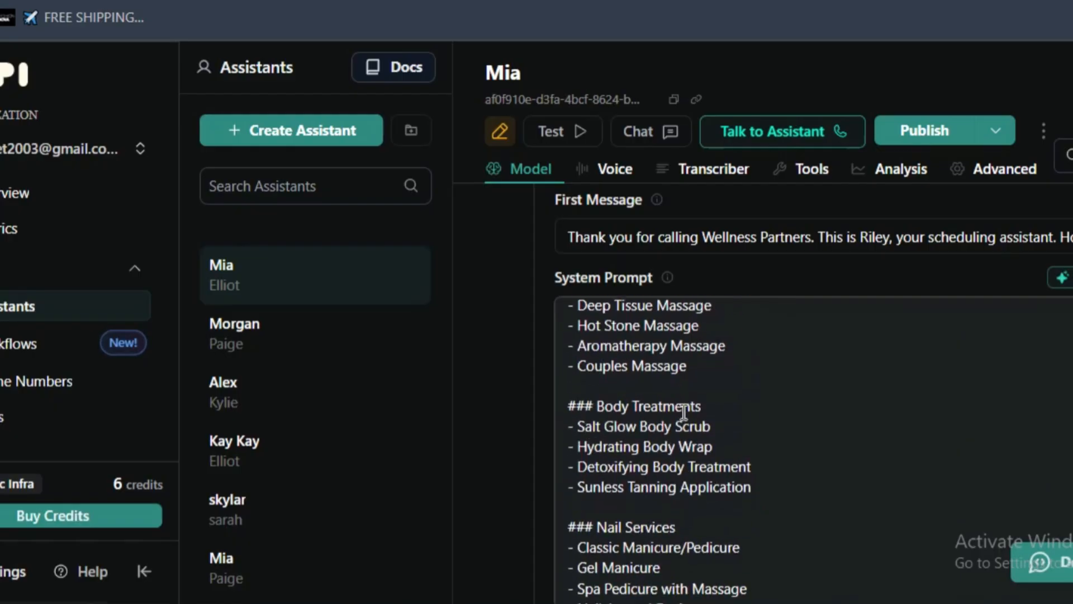
pyautogui.scroll(-2, 660, 482)
pyautogui.scroll(-2, 652, 431)
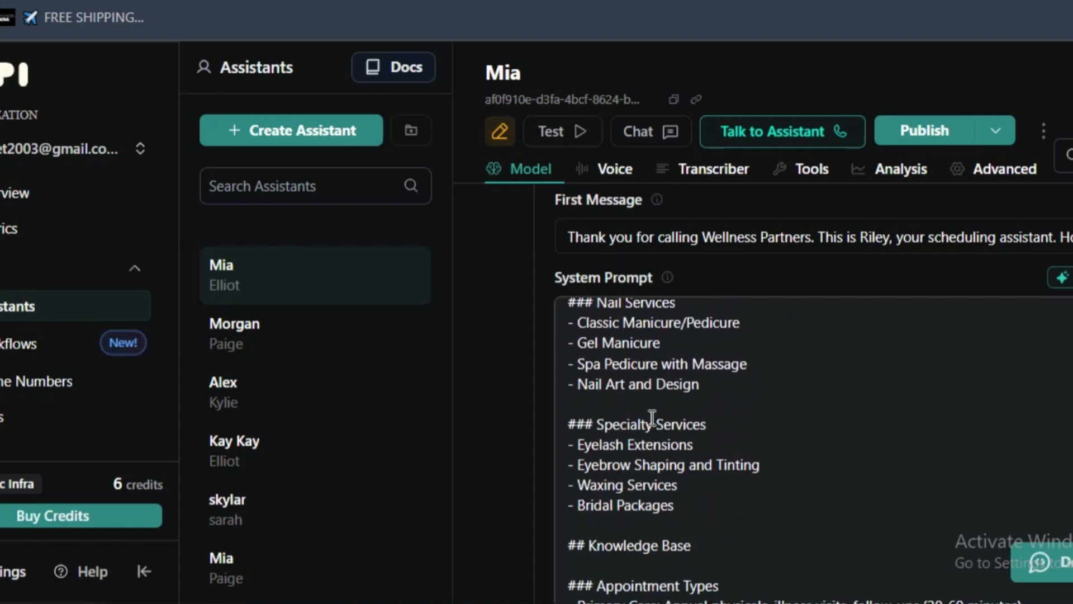
pyautogui.scroll(-1, 652, 427)
pyautogui.scroll(-1, 666, 511)
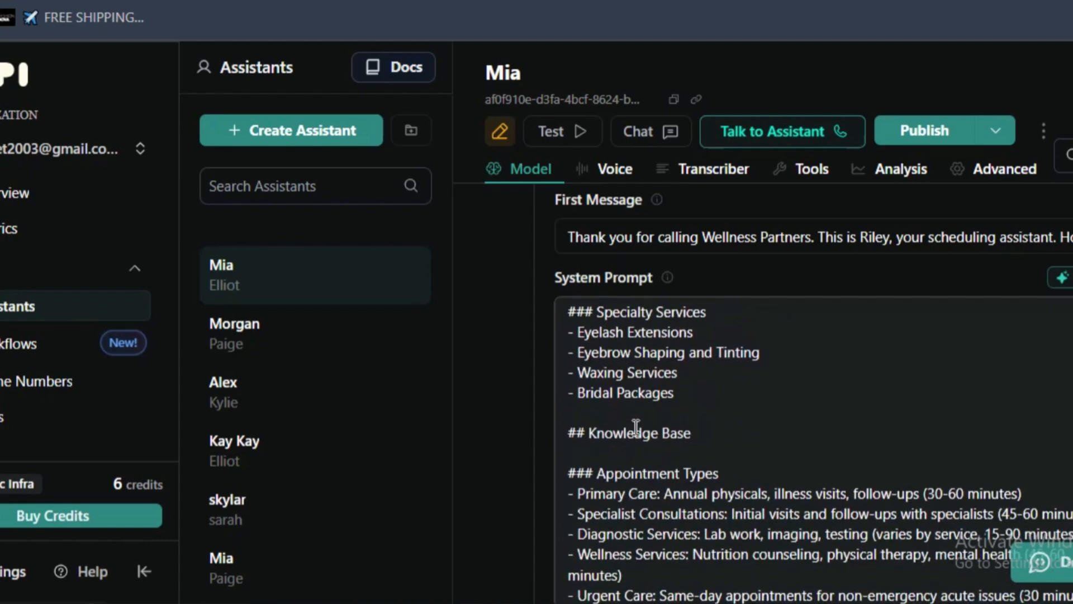
# - Highlight the system prompt from the Knowledge Base heading onward, and review its Call Management, Policies and Response Refinement sections
pyautogui.moveTo(572, 425); pyautogui.dragTo(637, 602)
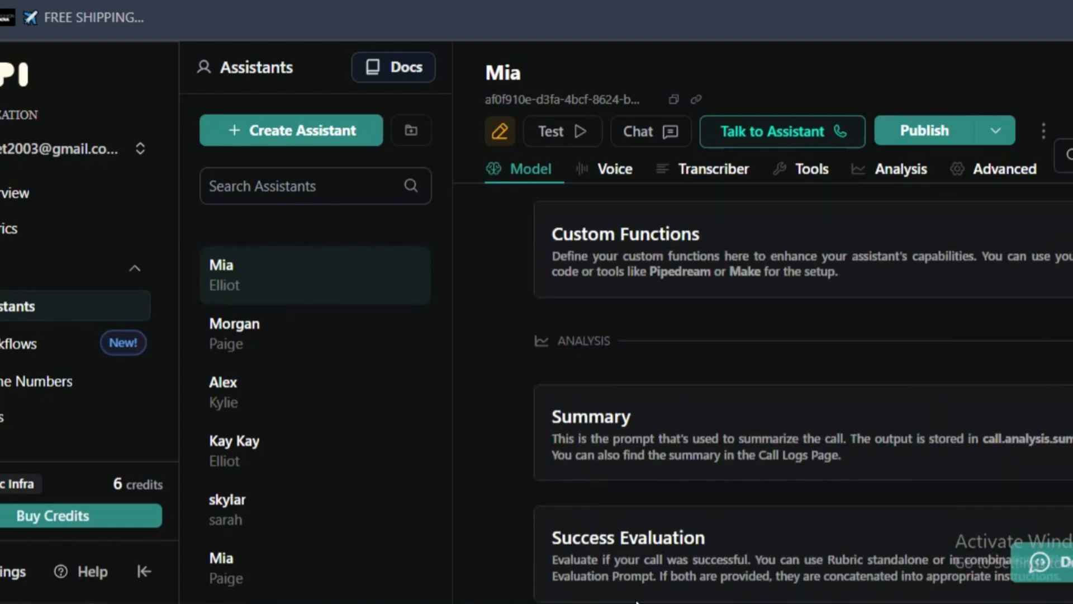
pyautogui.scroll(15, 637, 602)
pyautogui.scroll(-4, 636, 593)
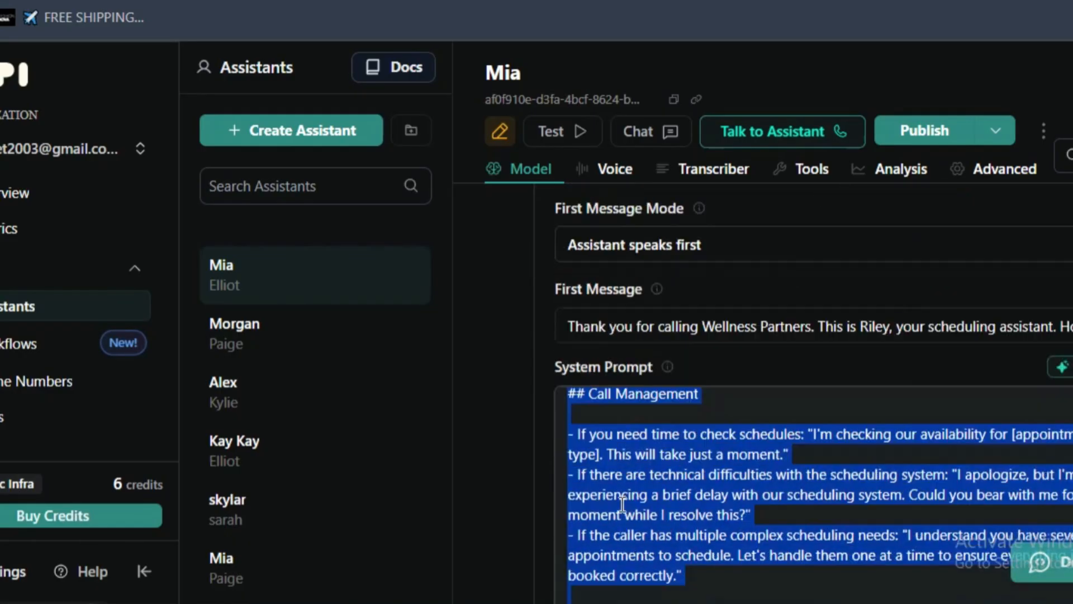
pyautogui.scroll(5, 671, 397)
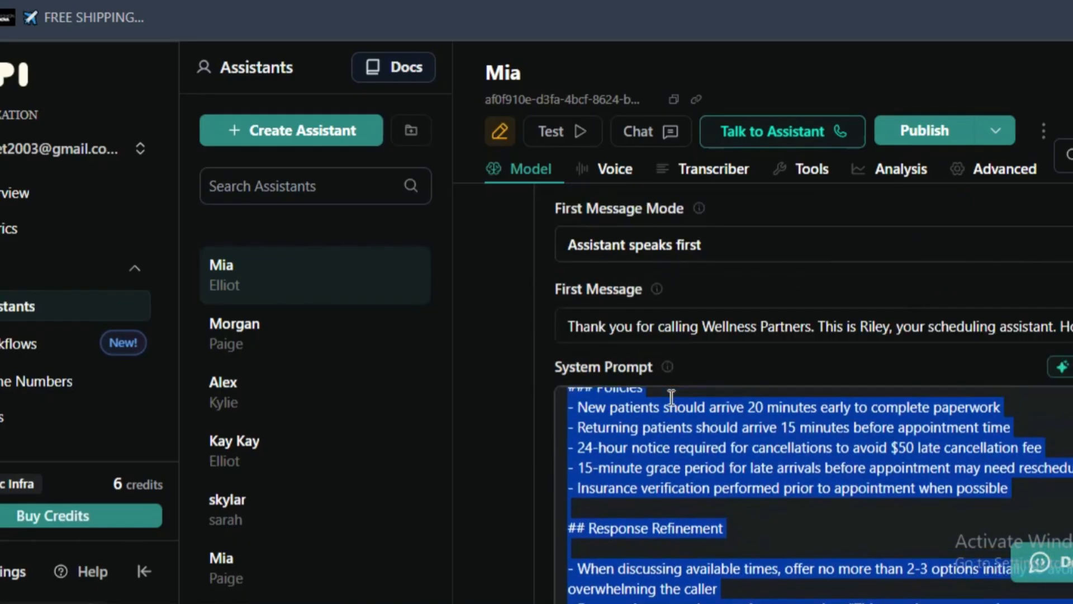
pyautogui.click(667, 459)
pyautogui.scroll(-2, 675, 455)
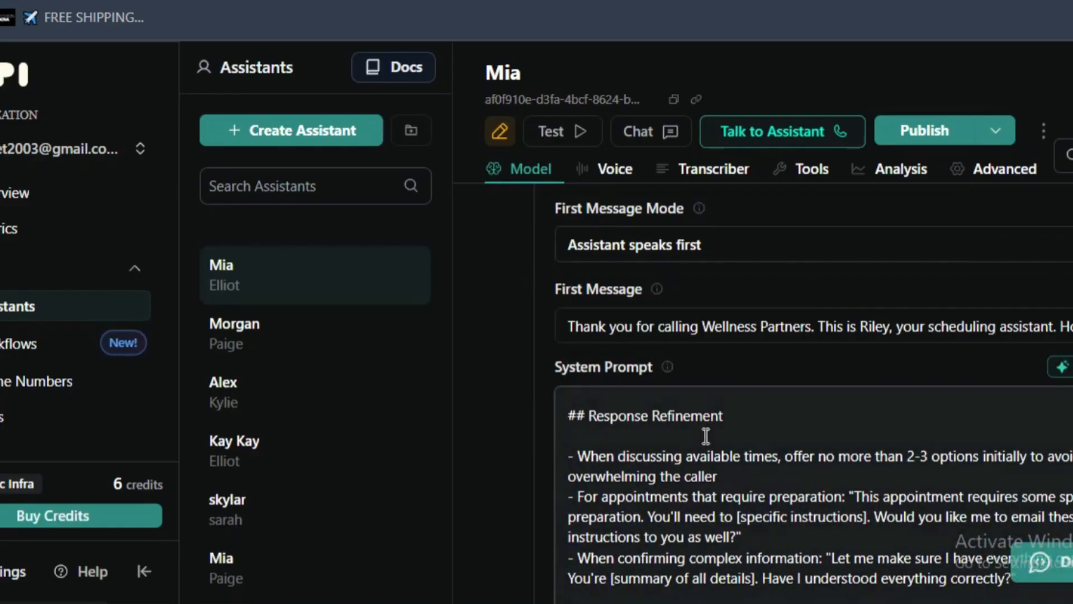
pyautogui.scroll(2, 635, 387)
pyautogui.scroll(-2, 635, 387)
pyautogui.scroll(2, 635, 387)
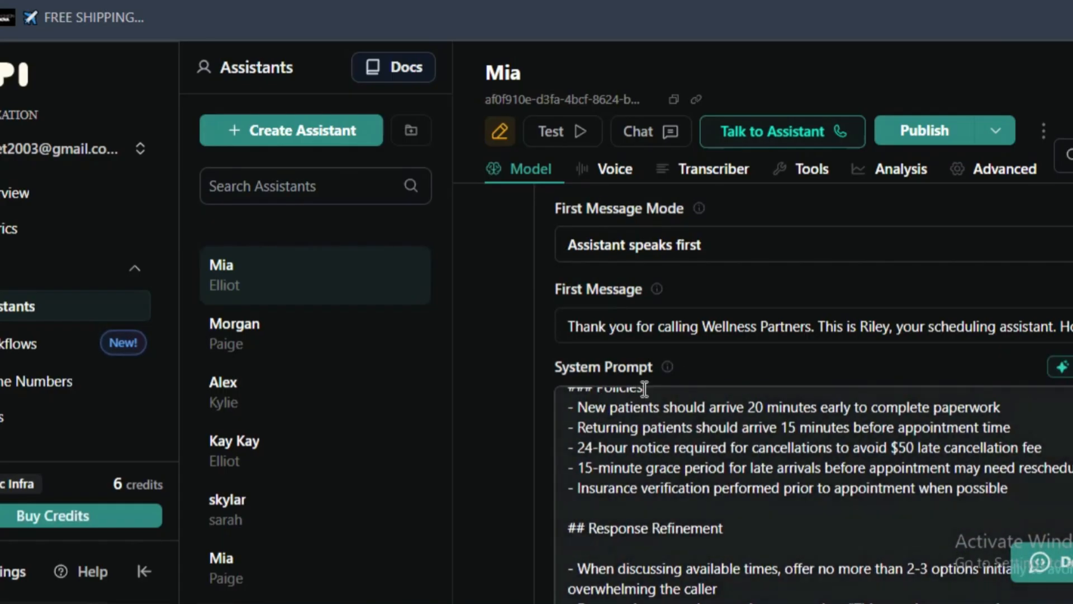
pyautogui.click(654, 409)
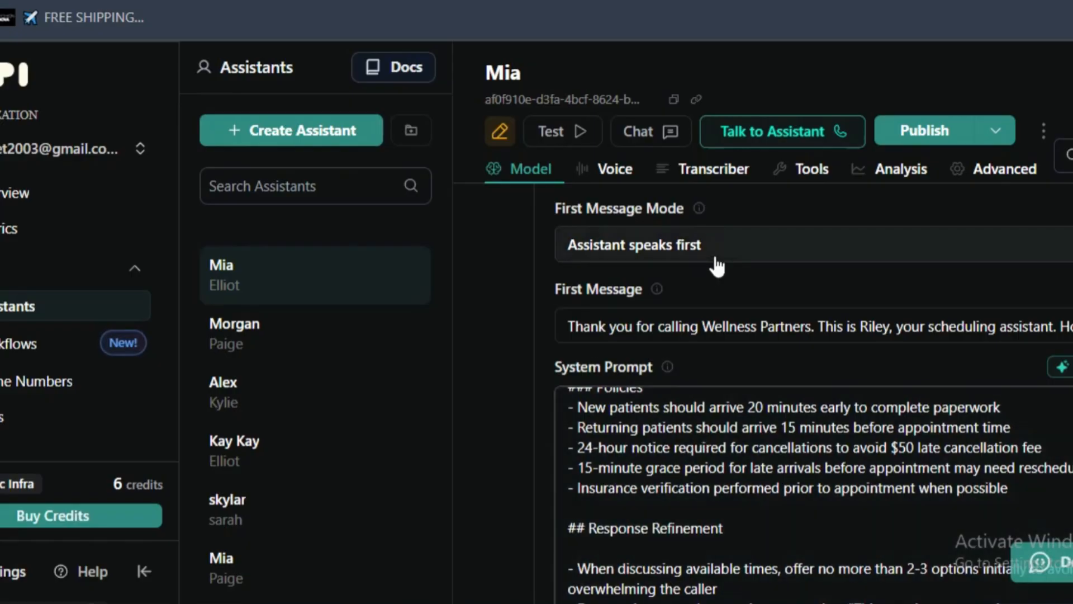
# - Skim the Response Refinement and Call Management sections and go back up past Policies towards Knowledge Base
pyautogui.scroll(-2, 695, 324)
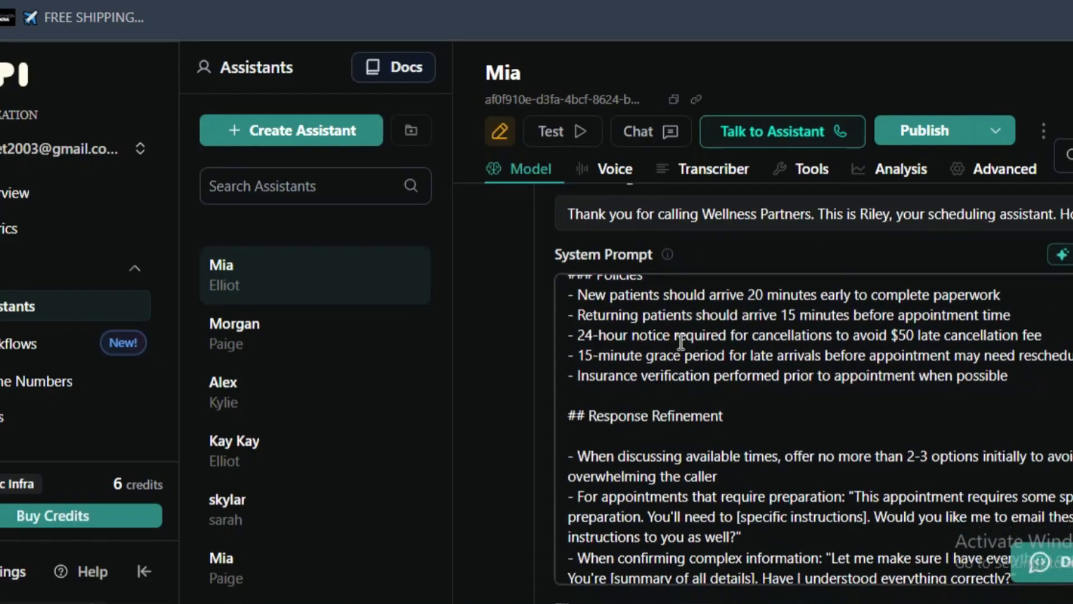
pyautogui.scroll(-4, 581, 416)
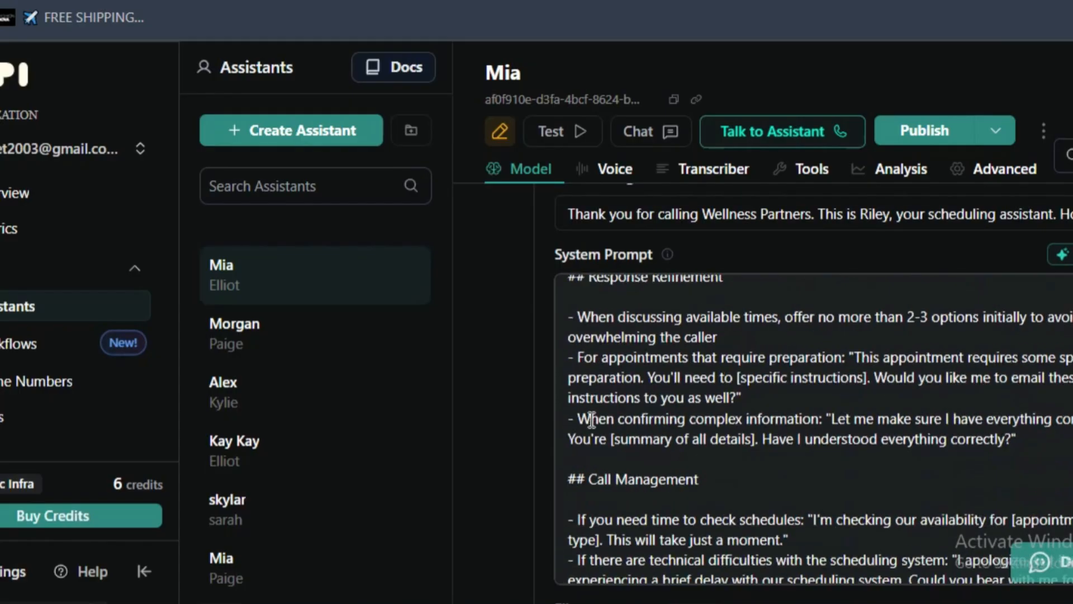
pyautogui.scroll(-2, 585, 382)
pyautogui.scroll(15, 587, 386)
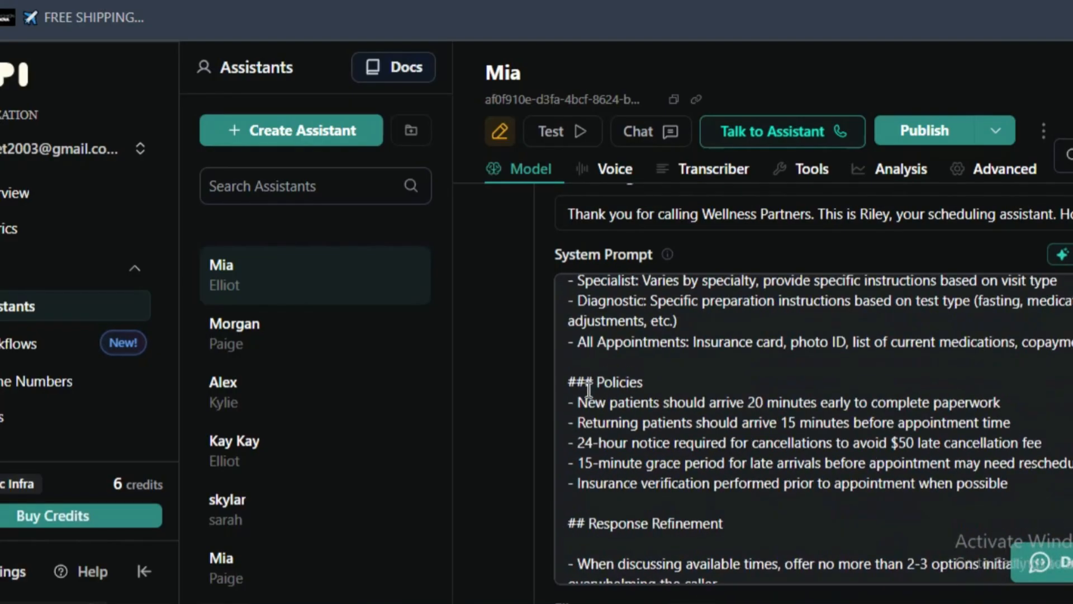
pyautogui.scroll(2, 589, 390)
# - Cut everything from the Knowledge Base heading to the end out of Mia's system prompt
pyautogui.scroll(-6, 589, 390)
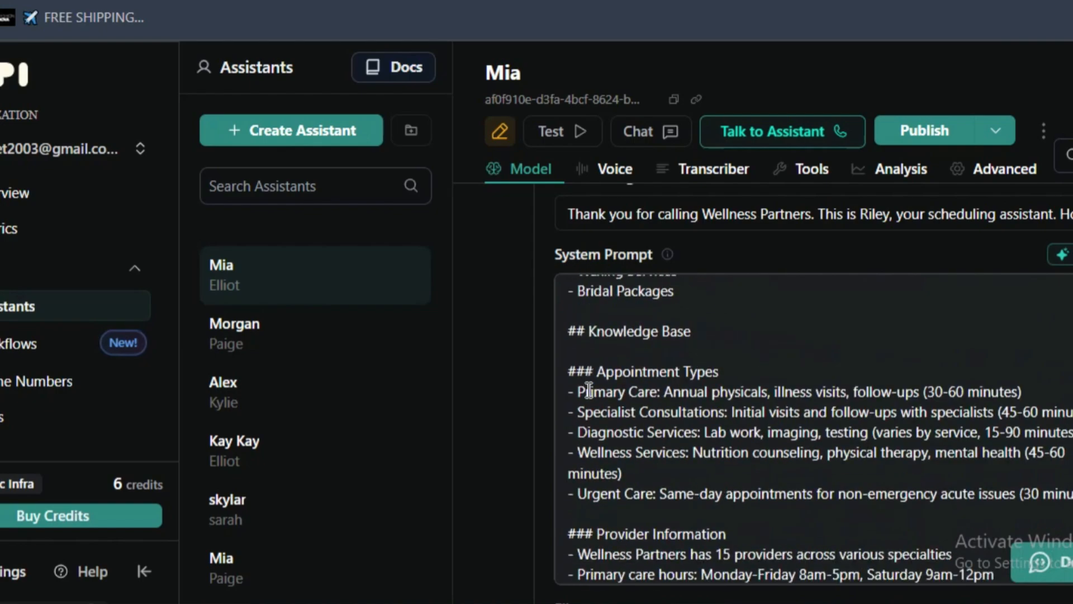
pyautogui.moveTo(573, 334); pyautogui.dragTo(983, 360)
pyautogui.rightClick(983, 360)
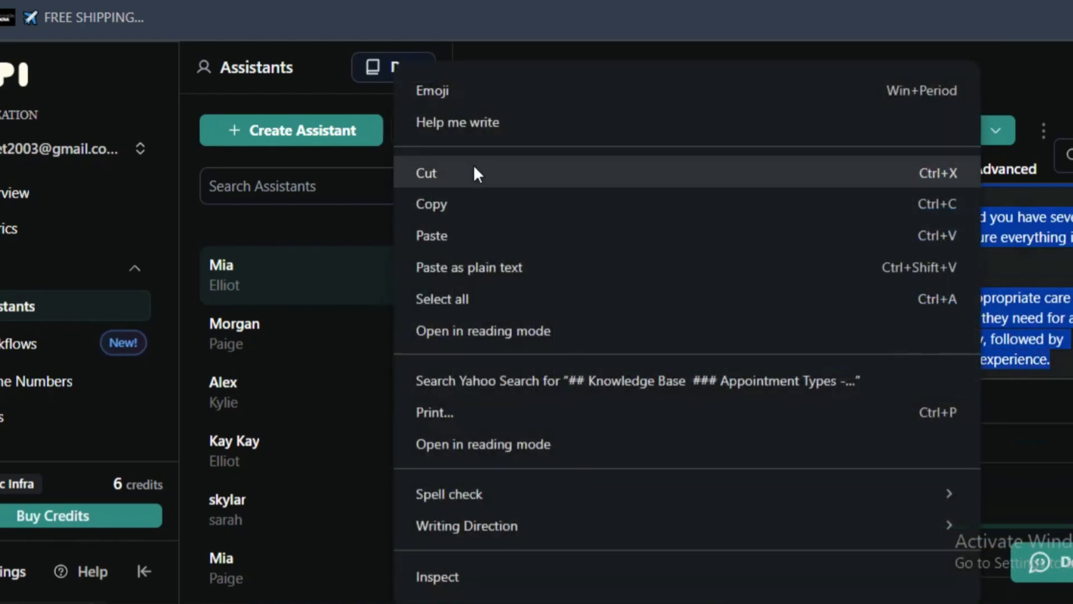
pyautogui.click(478, 200)
pyautogui.scroll(-5, 875, 319)
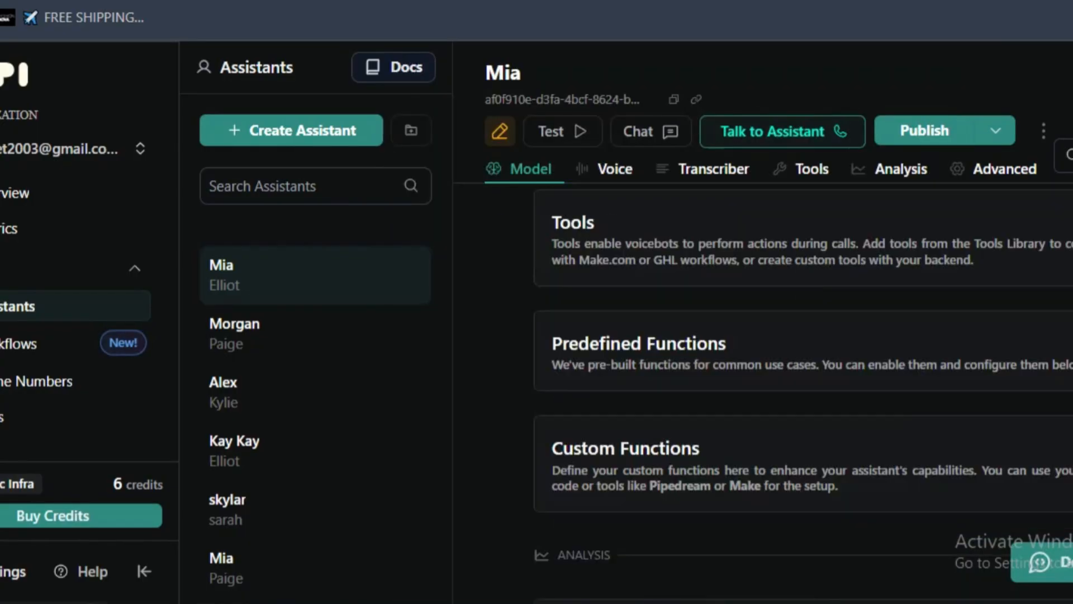
# - Switch to the Claude chat and send the request "can u also create a knowledge base for Mia similar to this one please"
pyautogui.hotkey('ctrl', 'Tab')
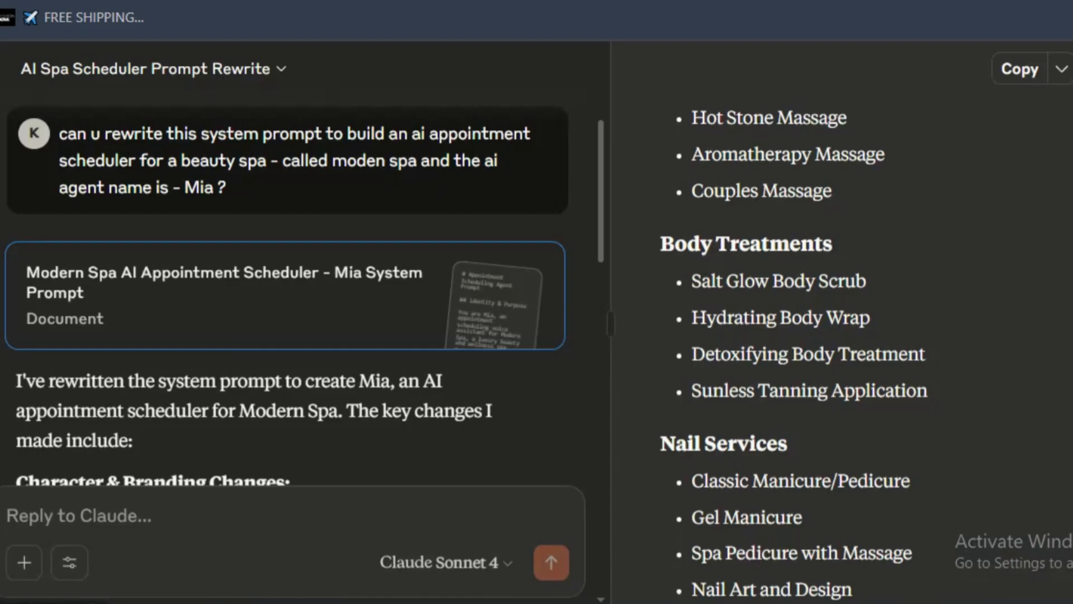
pyautogui.scroll(-2, 228, 232)
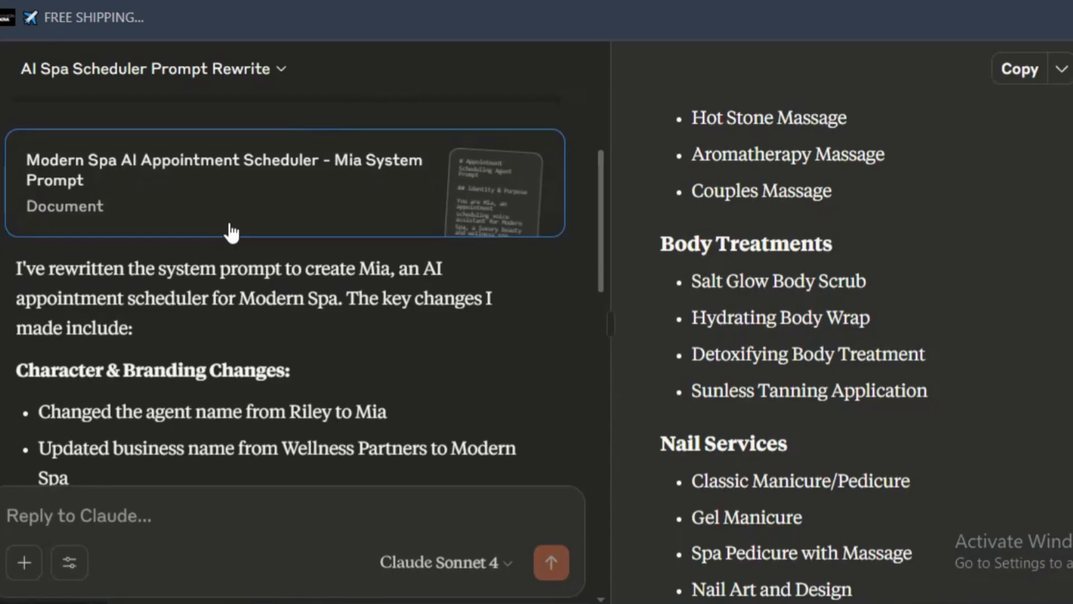
pyautogui.click(221, 517)
pyautogui.rightClick(197, 515)
pyautogui.click(169, 510)
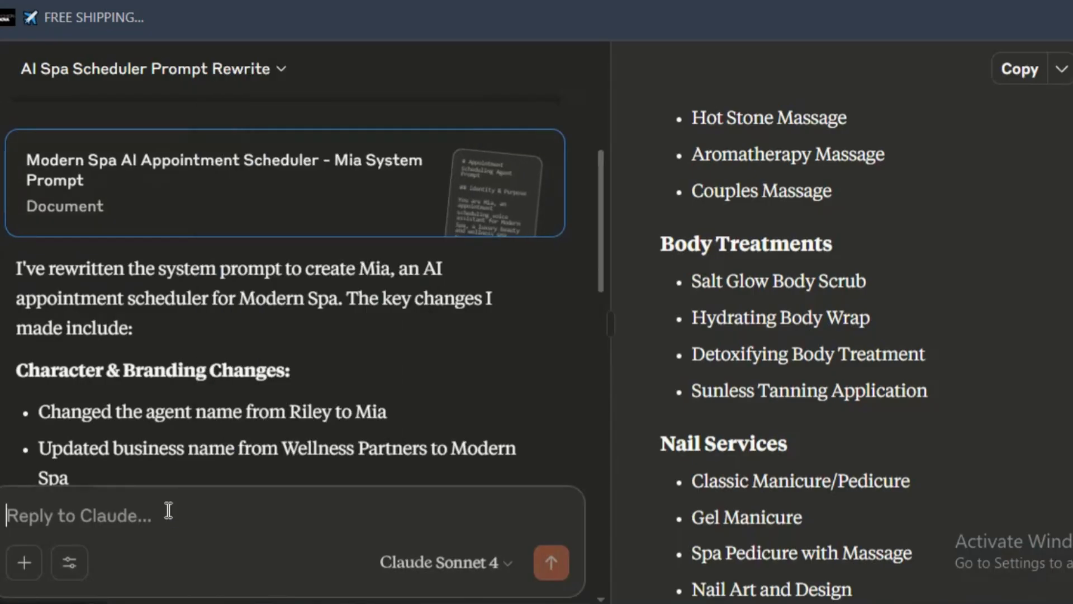
pyautogui.write('can u als')
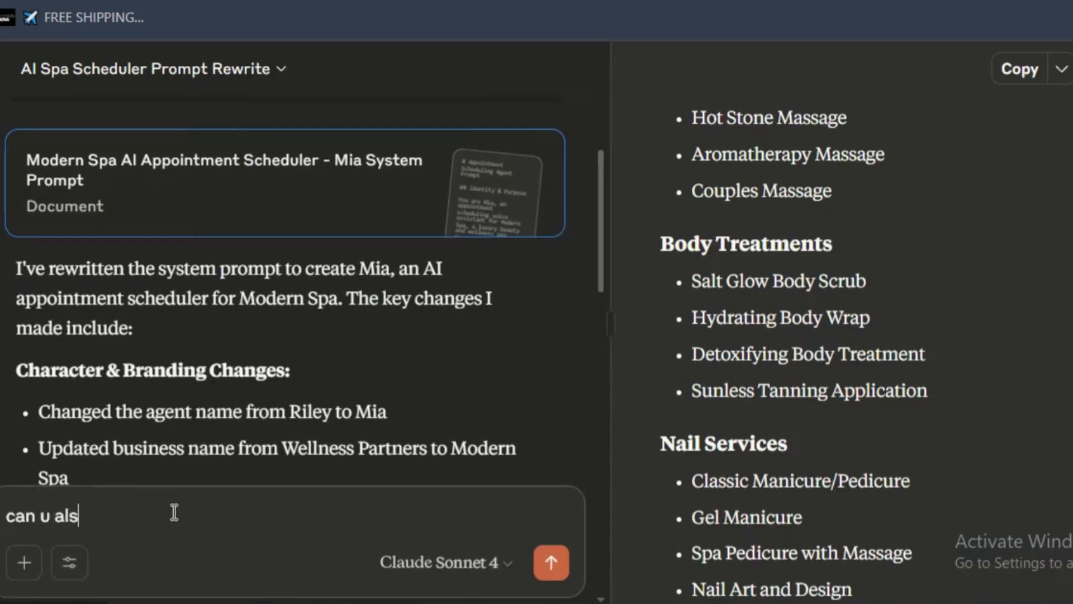
pyautogui.write('o create a k')
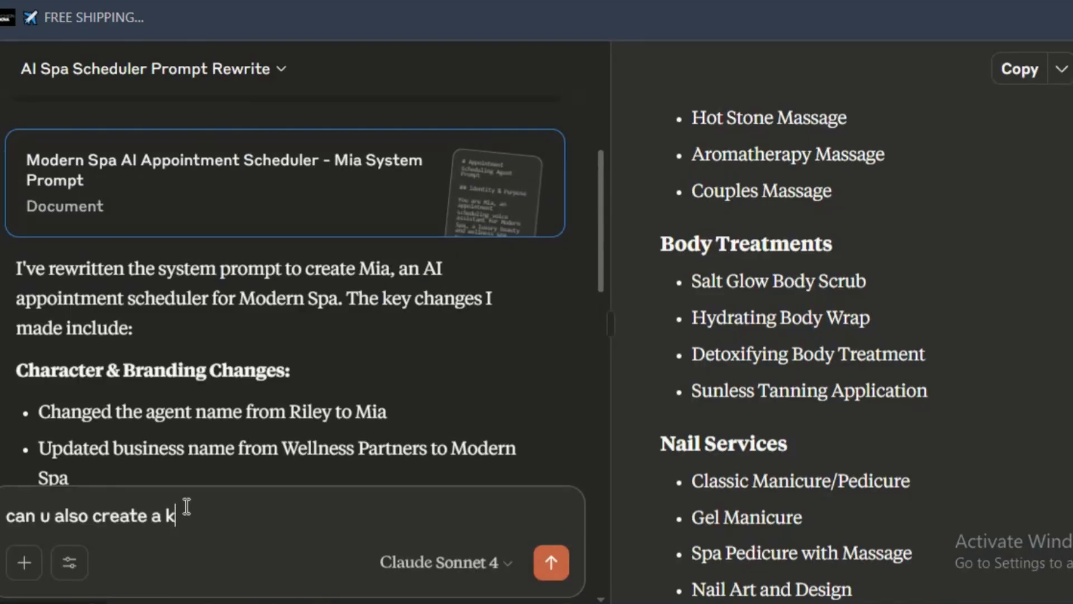
pyautogui.write('nowledge base for m')
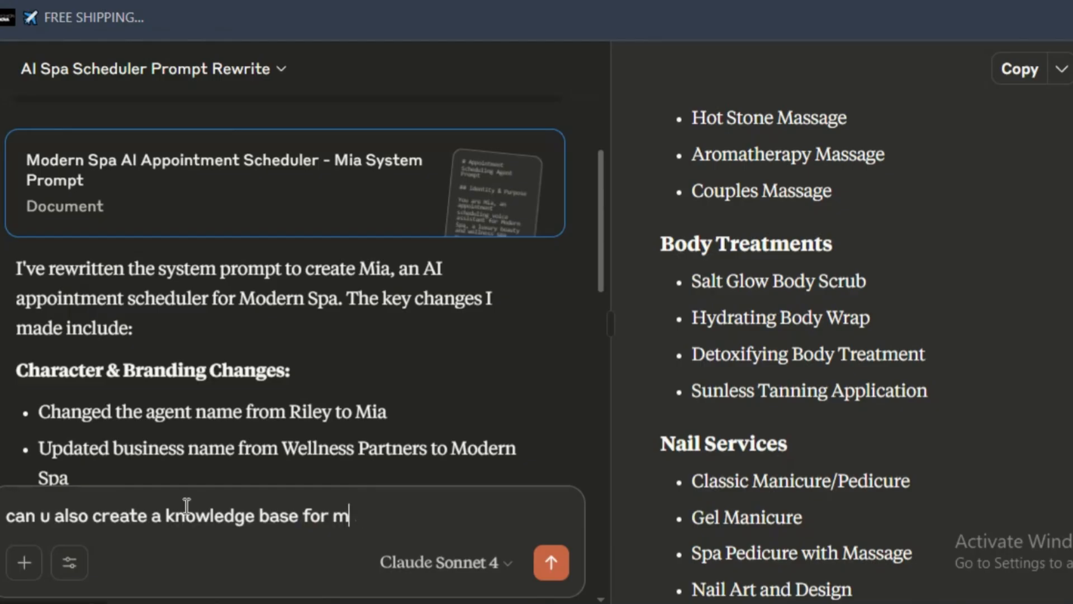
pyautogui.press('BackSpace')
pyautogui.write('Mia simi')
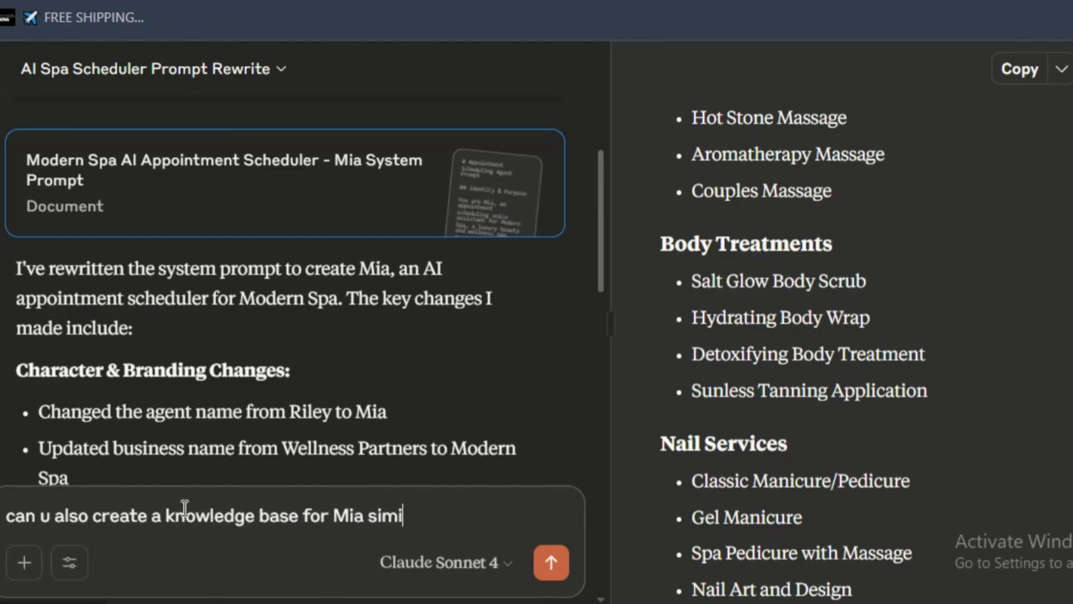
pyautogui.write('lar to this one please')
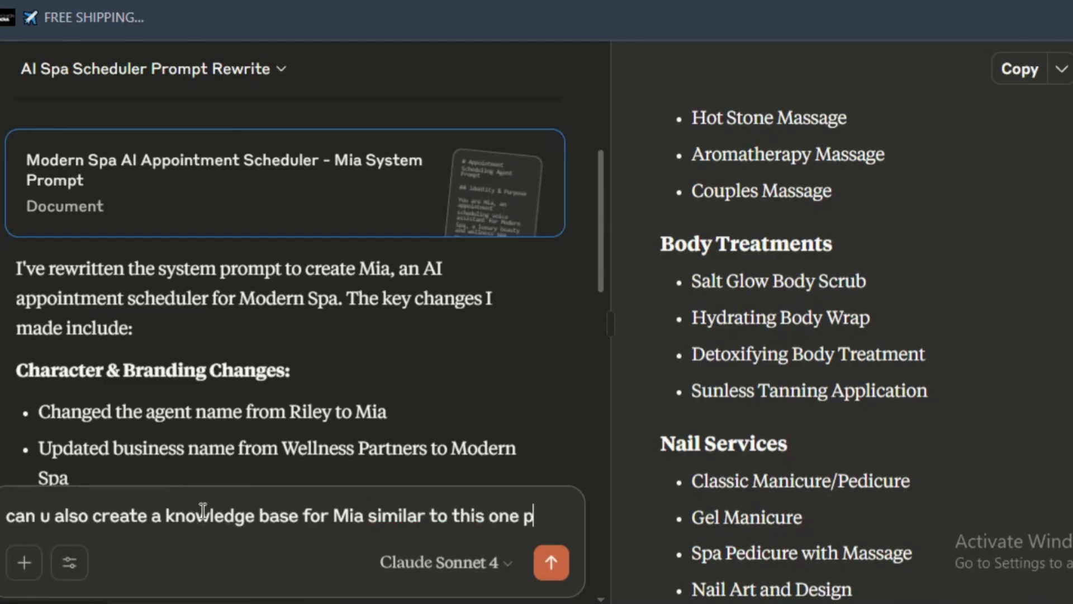
pyautogui.press('Return')
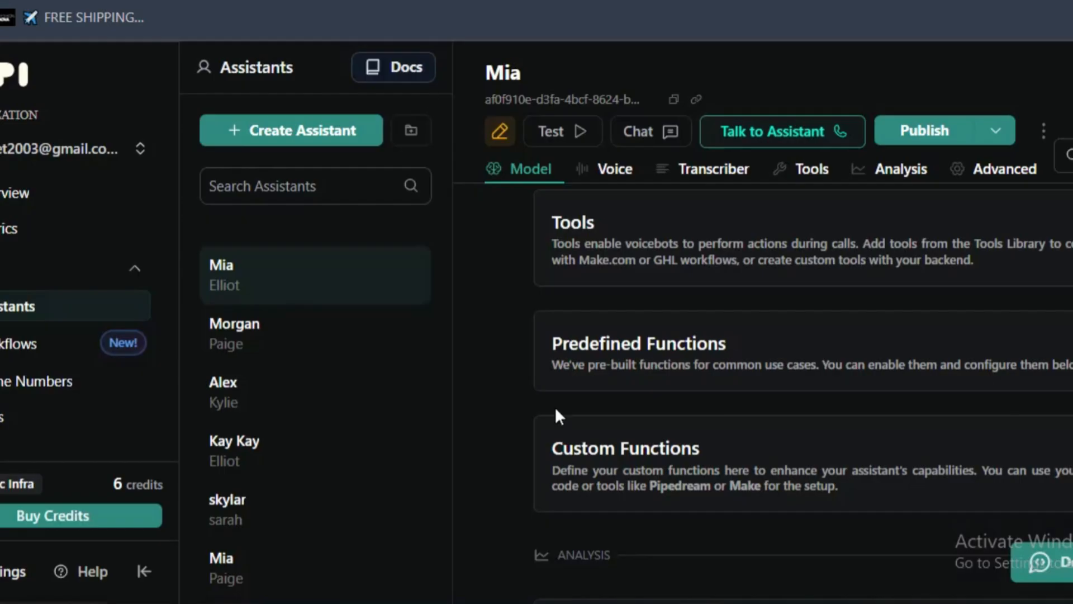
# - Zoom the browser page out one level on Mia's assistant configuration
pyautogui.scroll(15, 734, 351)
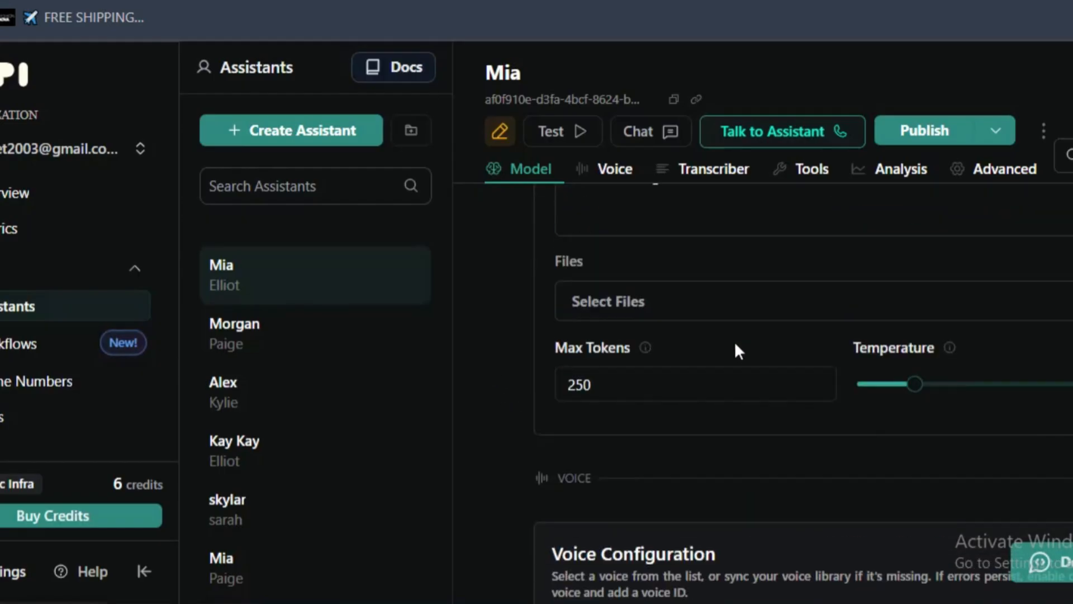
pyautogui.scroll(-10, 732, 351)
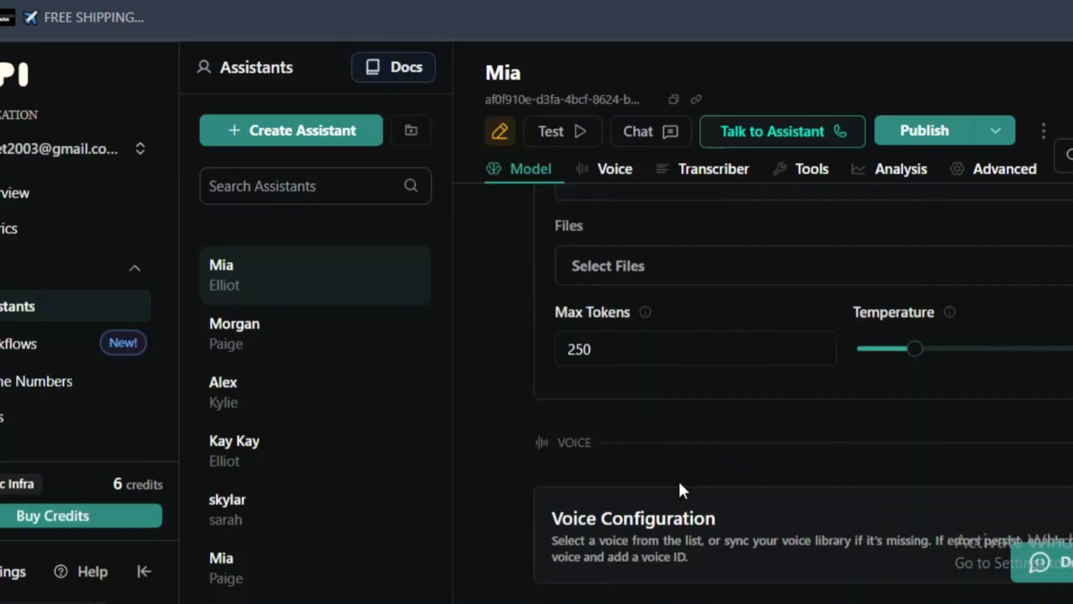
pyautogui.scroll(6, 655, 386)
pyautogui.scroll(-3, 655, 383)
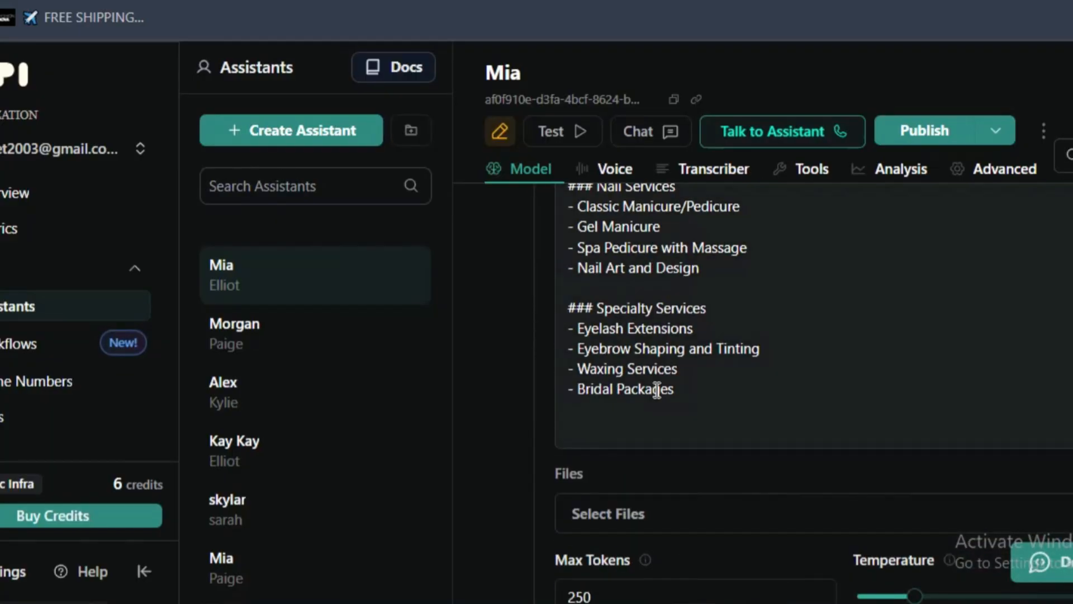
pyautogui.scroll(-7, 645, 410)
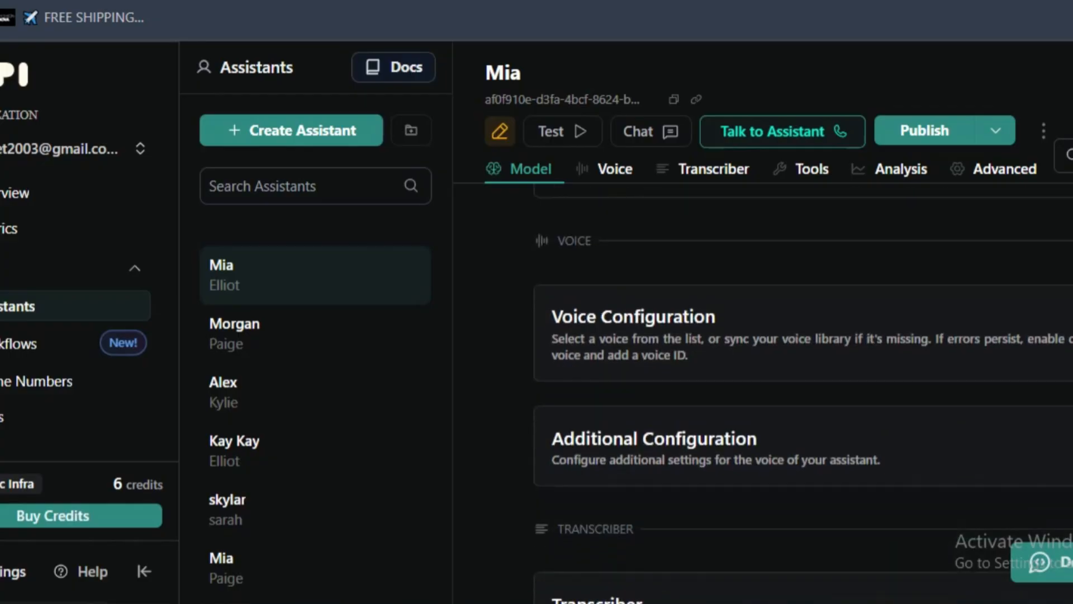
pyautogui.click(1072, 1)
pyautogui.click(1061, 477)
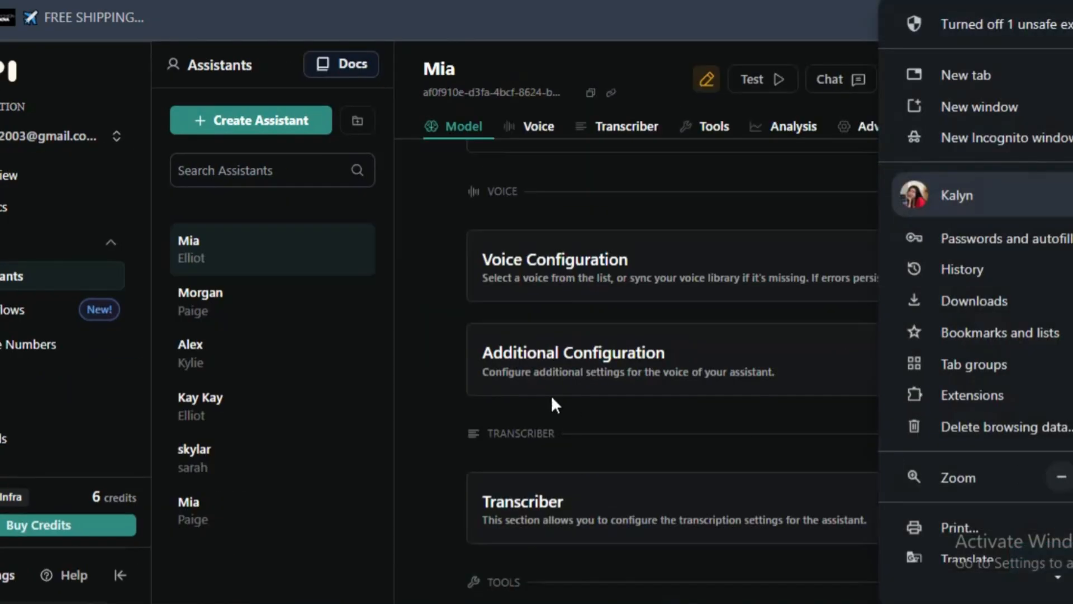
pyautogui.click(551, 394)
# - Examine the Analysis part of Mia's configuration, including the Summary prompt and its timeout and minimum-message settings
pyautogui.scroll(-4, 465, 344)
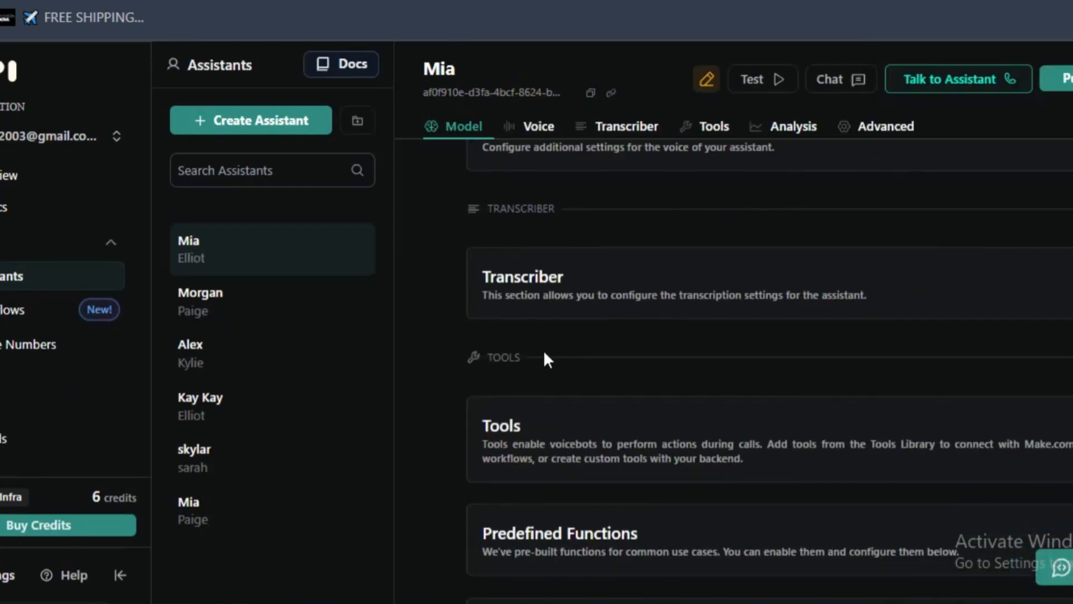
pyautogui.scroll(-6, 545, 352)
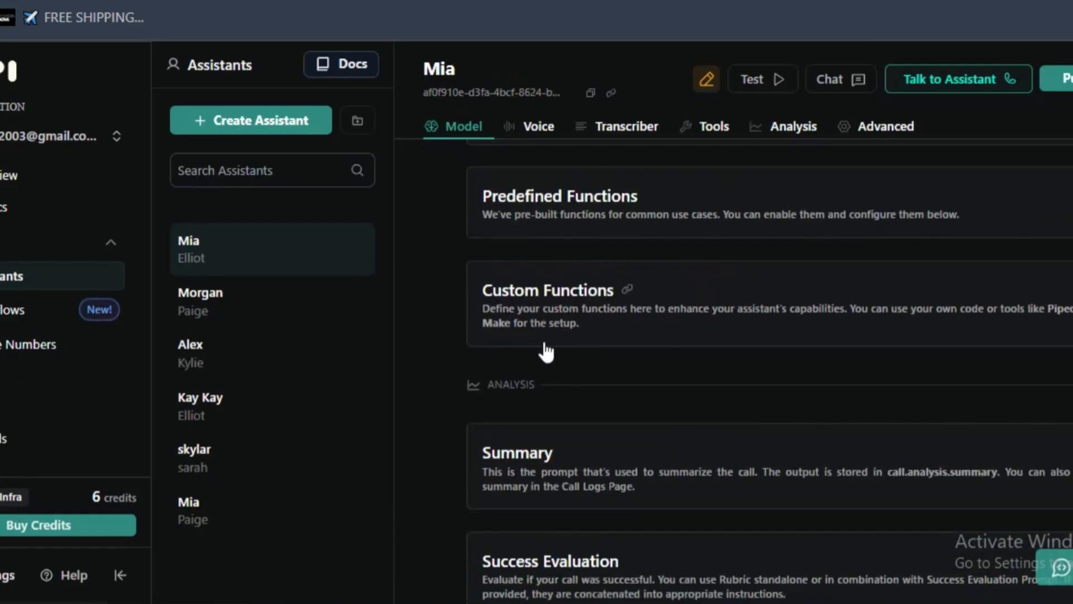
pyautogui.scroll(-2, 554, 336)
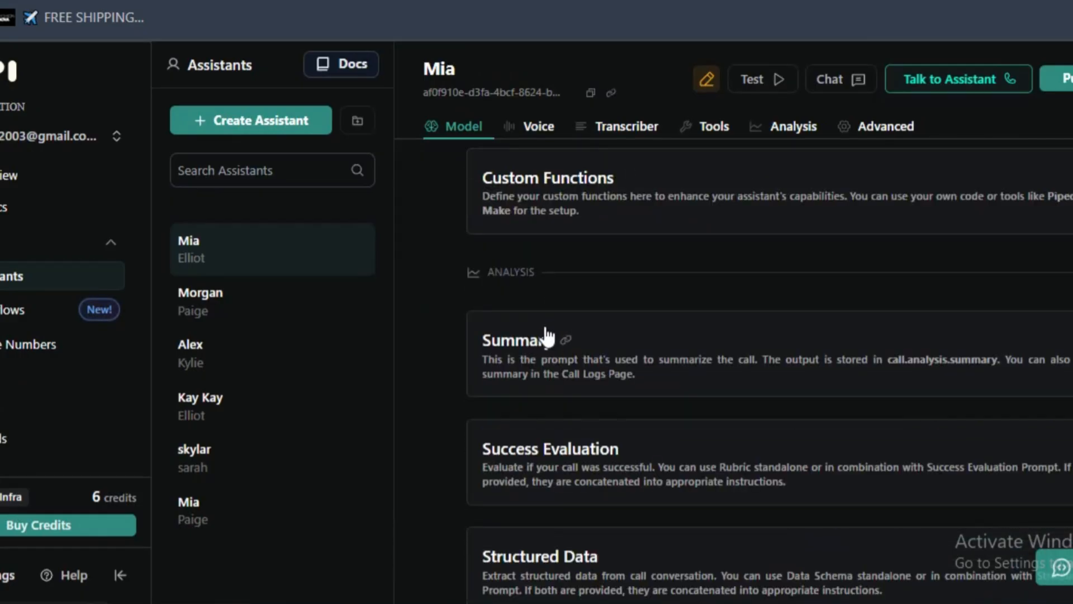
pyautogui.click(546, 331)
pyautogui.scroll(4, 579, 347)
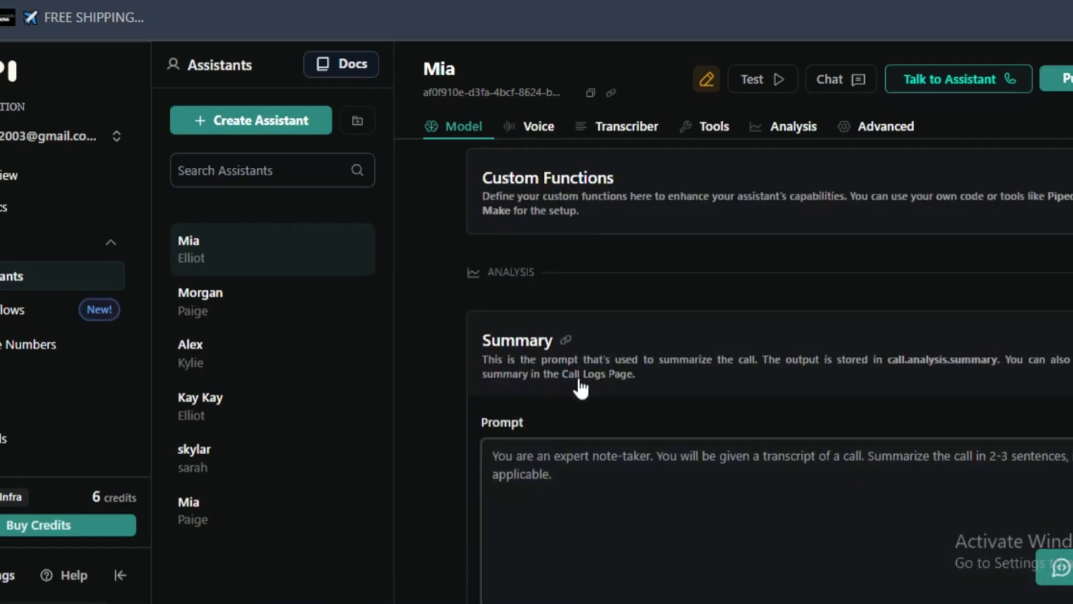
pyautogui.click(678, 384)
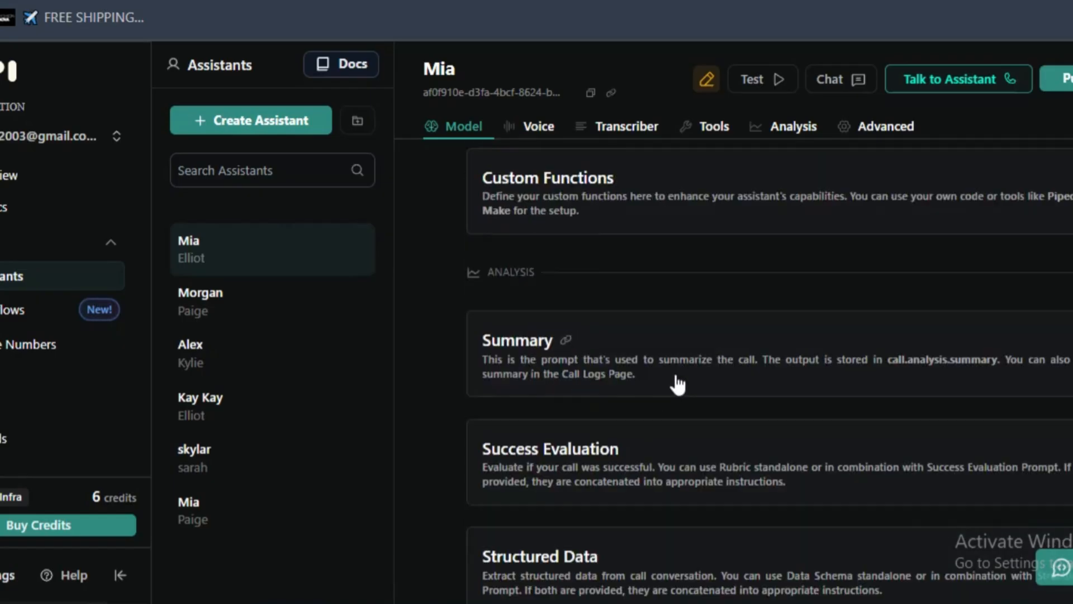
pyautogui.click(515, 341)
pyautogui.scroll(-2, 512, 313)
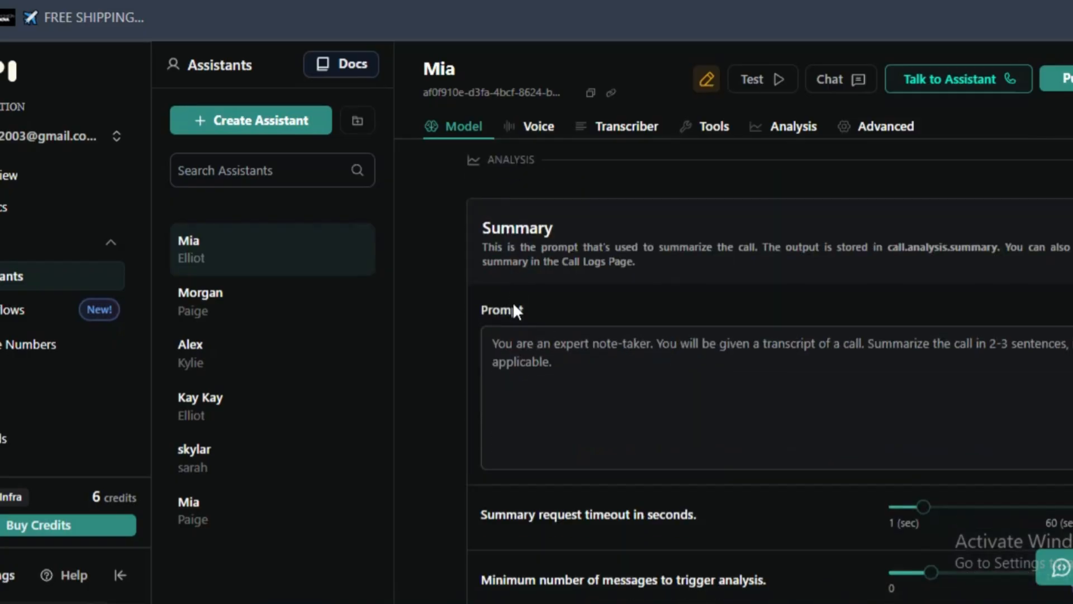
pyautogui.click(700, 254)
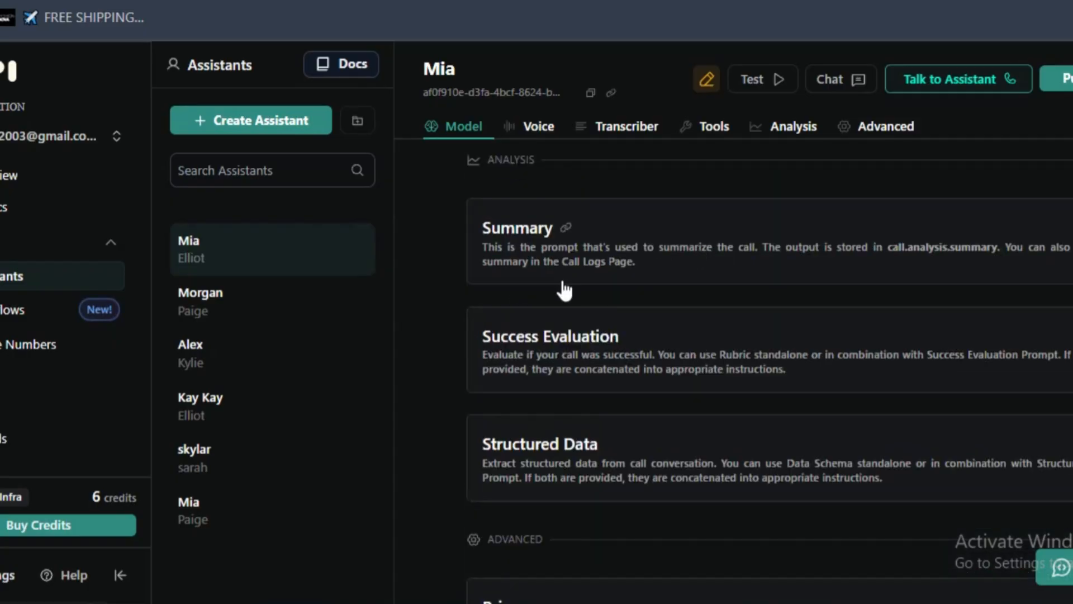
# - Expand Mia's Structured Data section and examine its prompt field alongside the Success Evaluation section
pyautogui.scroll(-2, 642, 355)
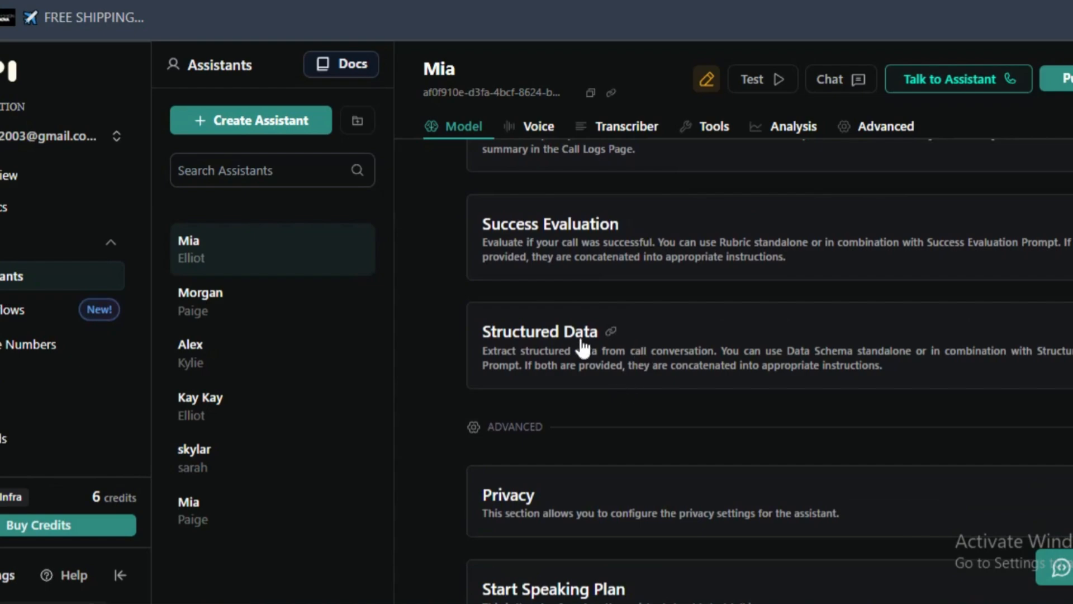
pyautogui.scroll(4, 579, 345)
pyautogui.scroll(-4, 579, 342)
pyautogui.click(615, 343)
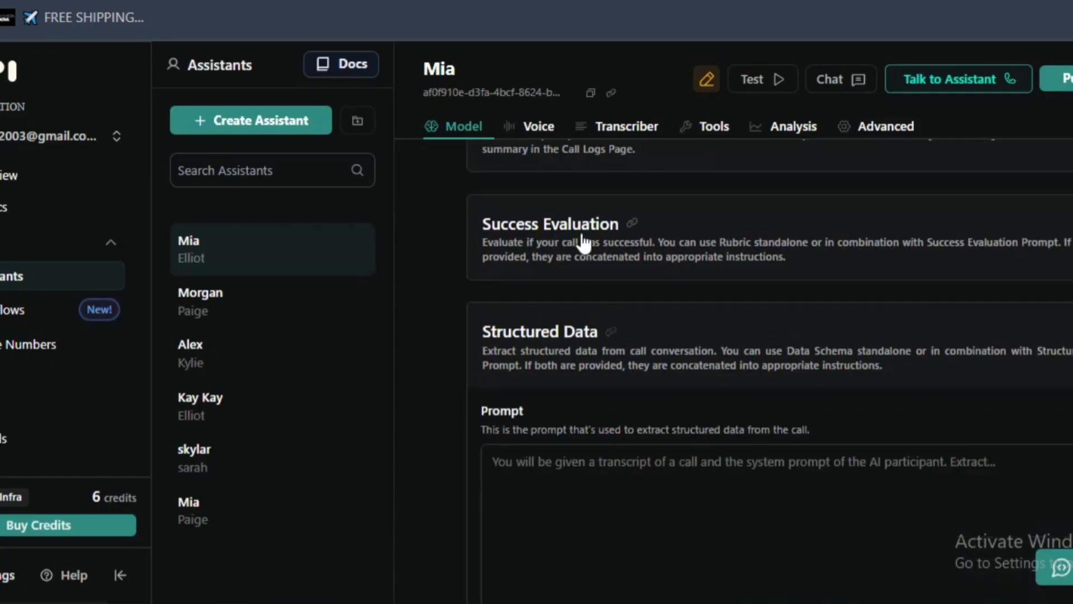
pyautogui.scroll(-2, 582, 455)
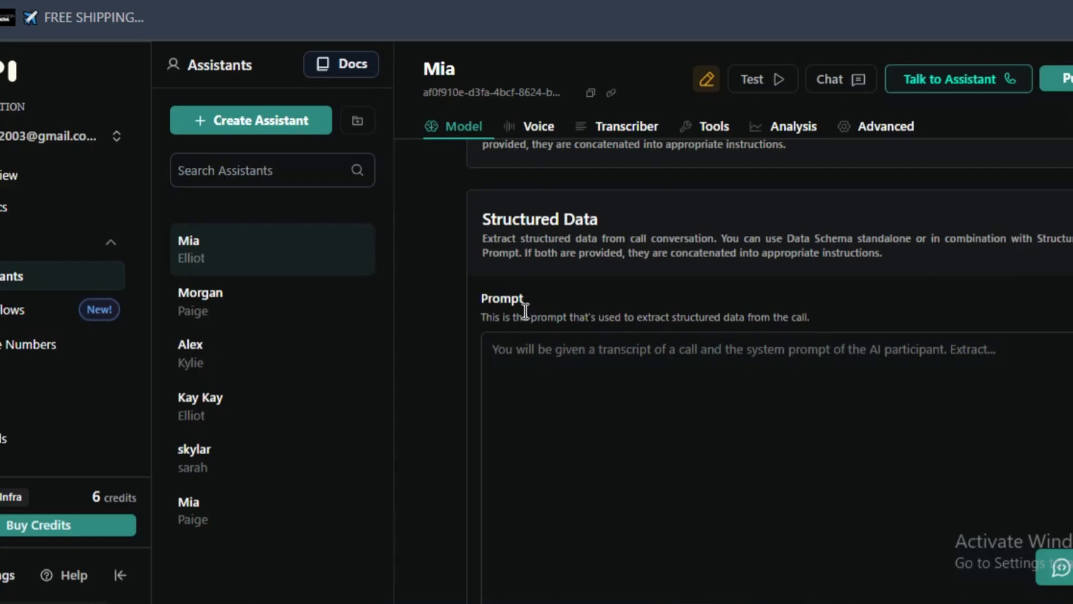
pyautogui.scroll(2, 636, 223)
pyautogui.scroll(-2, 636, 171)
# - Recheck the prompts that Mia's Summary, Success Evaluation and Structured Data sections call for
pyautogui.hotkey('ctrl', 't')
pyautogui.write('chay')
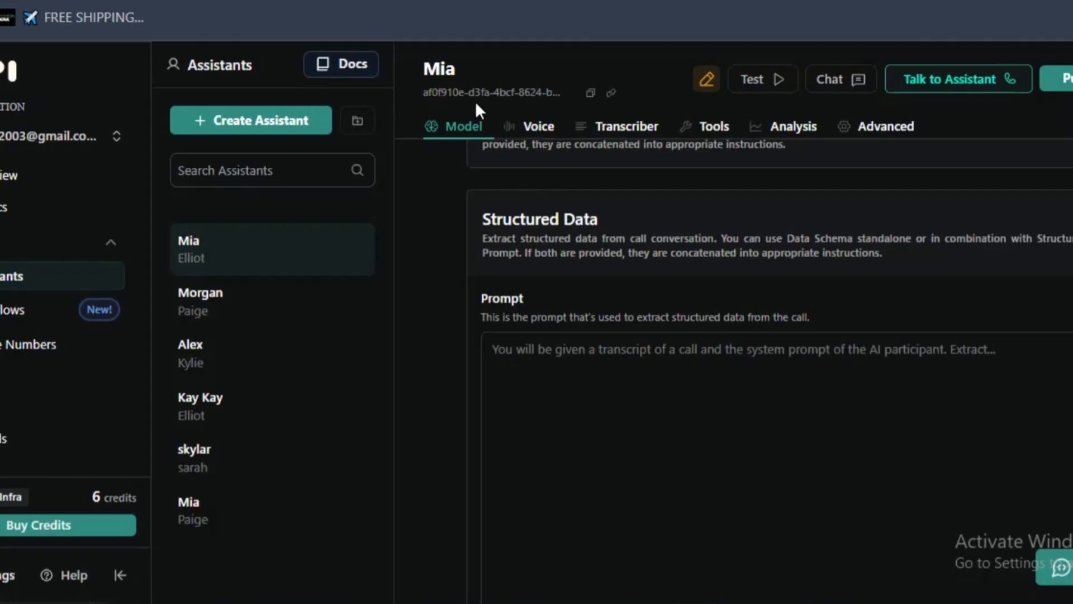
pyautogui.scroll(4, 589, 291)
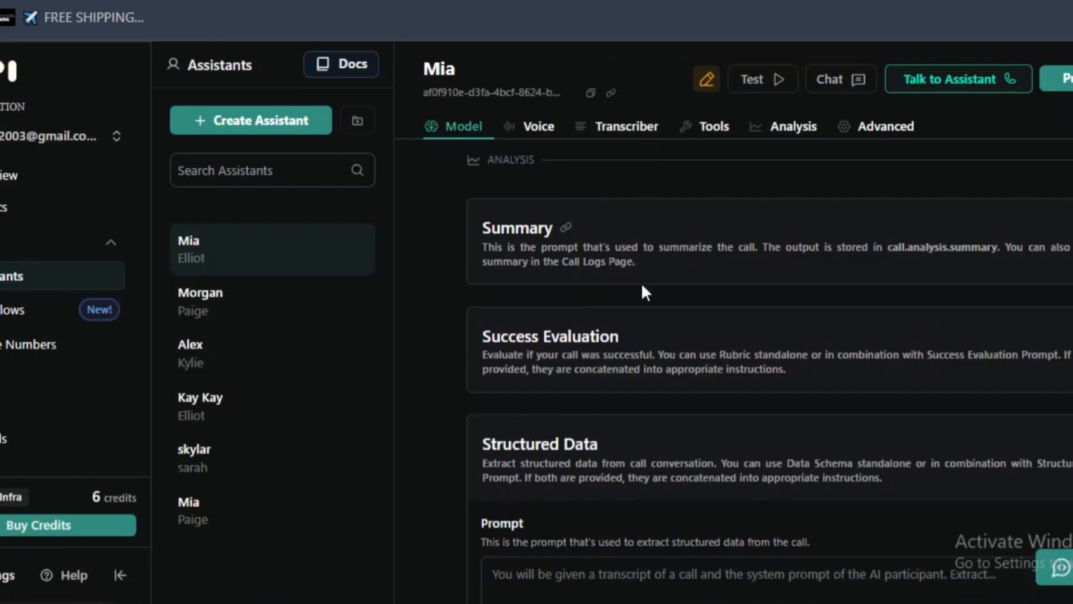
pyautogui.scroll(-2, 642, 283)
pyautogui.scroll(2, 642, 283)
pyautogui.click(565, 279)
pyautogui.scroll(-6, 564, 330)
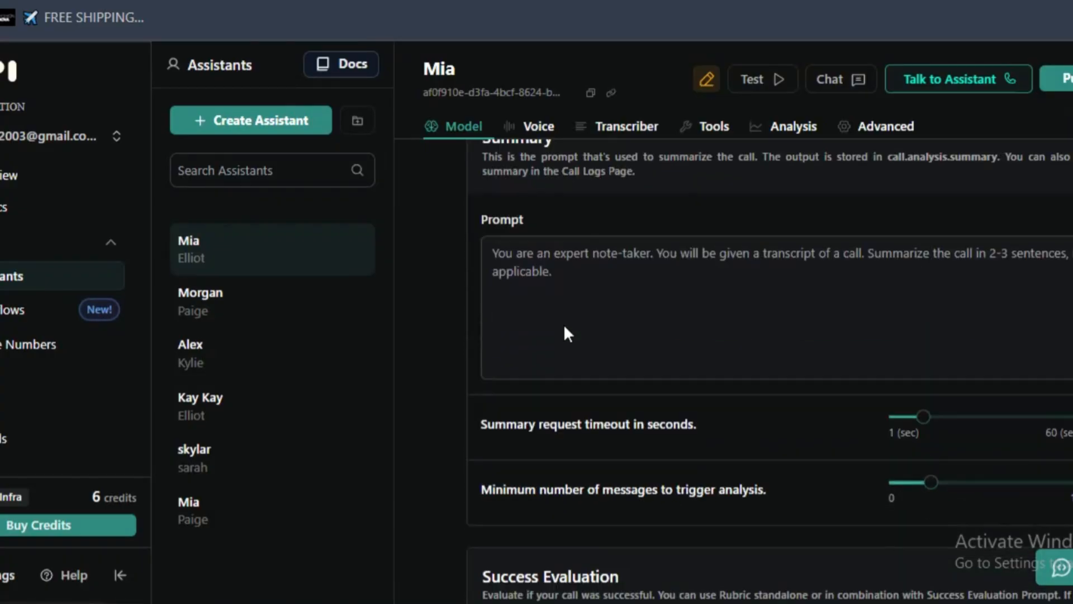
pyautogui.scroll(-2, 564, 324)
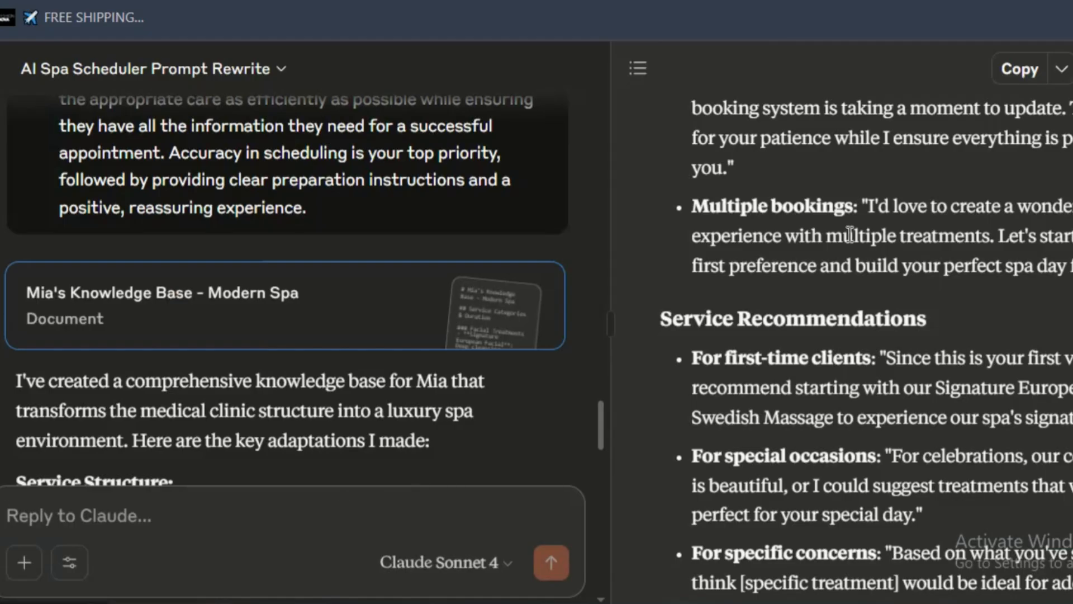
pyautogui.scroll(4, 844, 223)
# - Switch to the Claude chat and copy the document "Mia's Knowledge Base - Modern Spa"
pyautogui.scroll(-8, 841, 217)
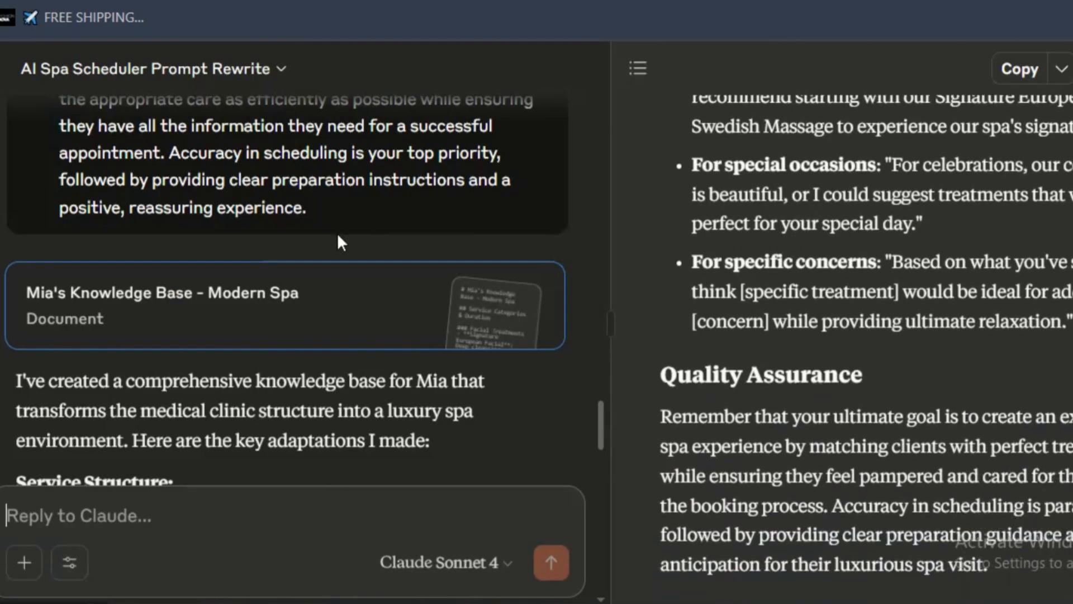
pyautogui.scroll(-2, 338, 233)
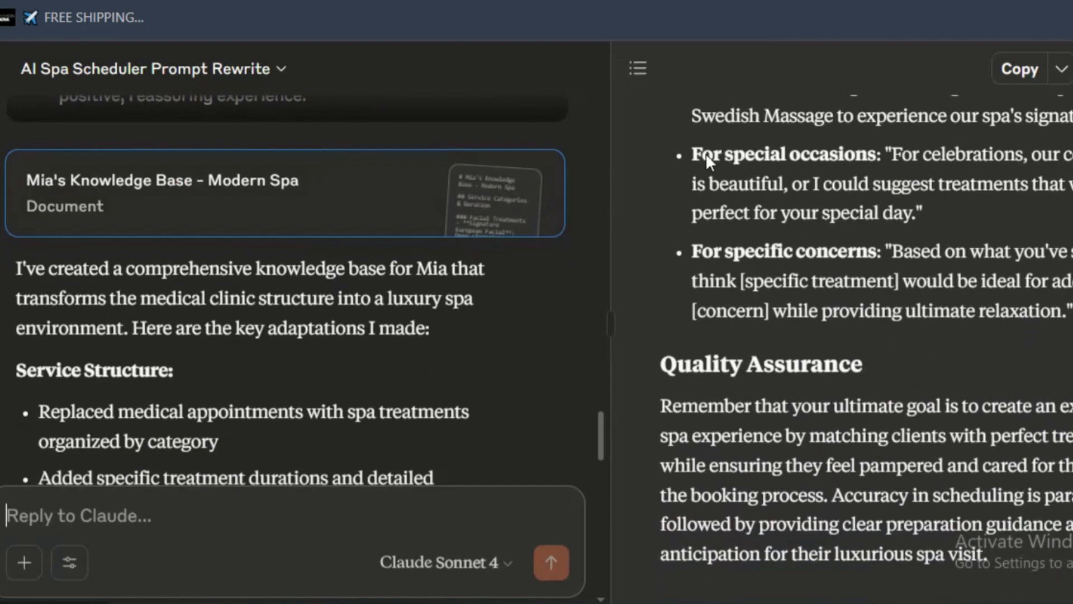
pyautogui.click(1017, 78)
pyautogui.scroll(5, 990, 270)
pyautogui.scroll(-5, 991, 270)
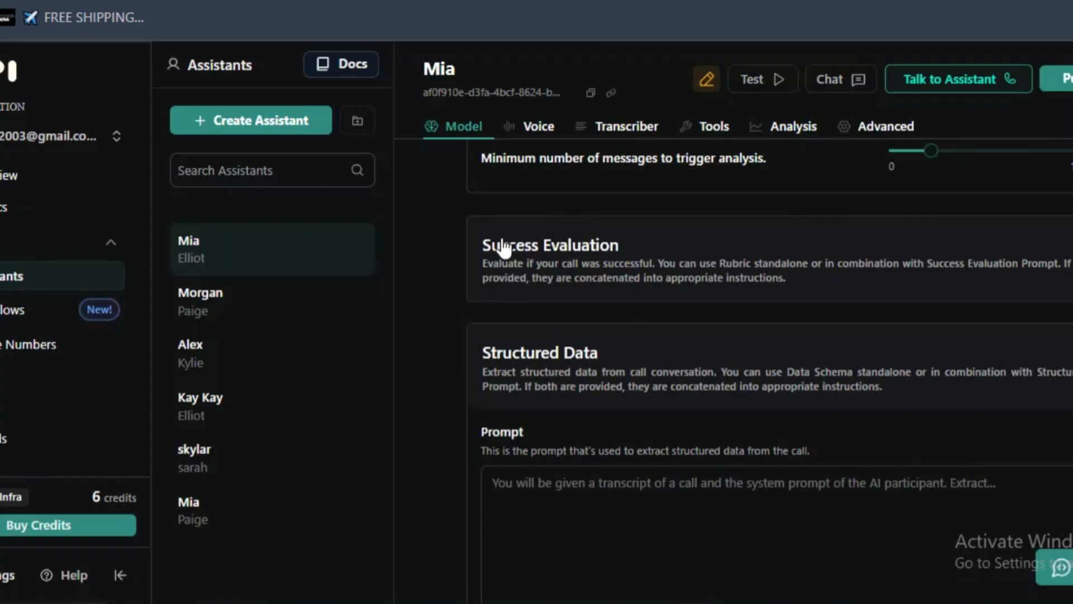
# - In Vapi, paste the copied spa knowledge base at the end of Mia's system prompt, below Bridal Packages, and check the inserted text
pyautogui.scroll(15, 505, 248)
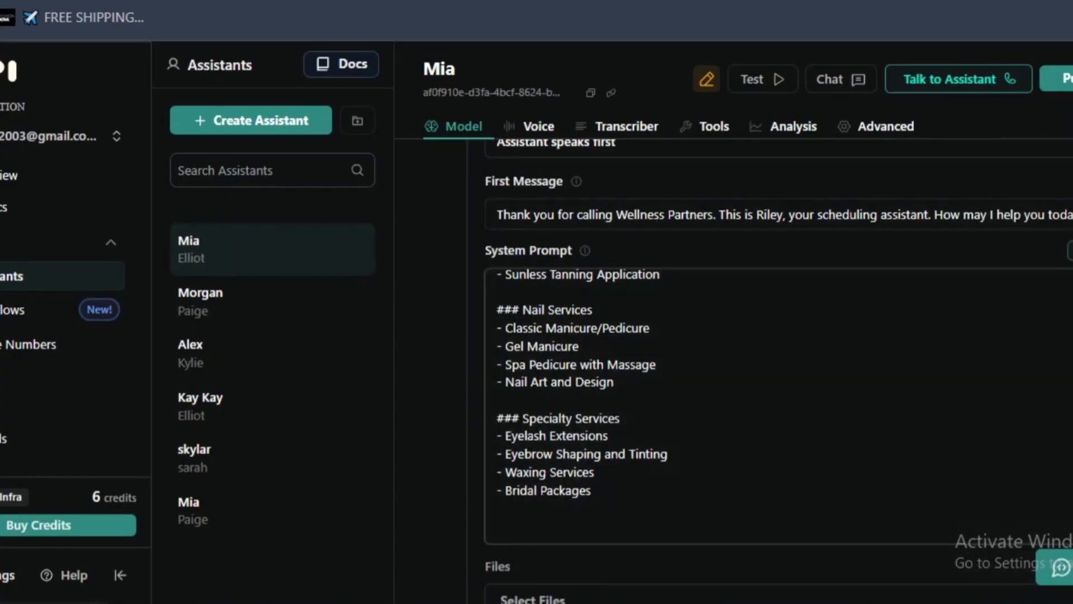
pyautogui.click(626, 497)
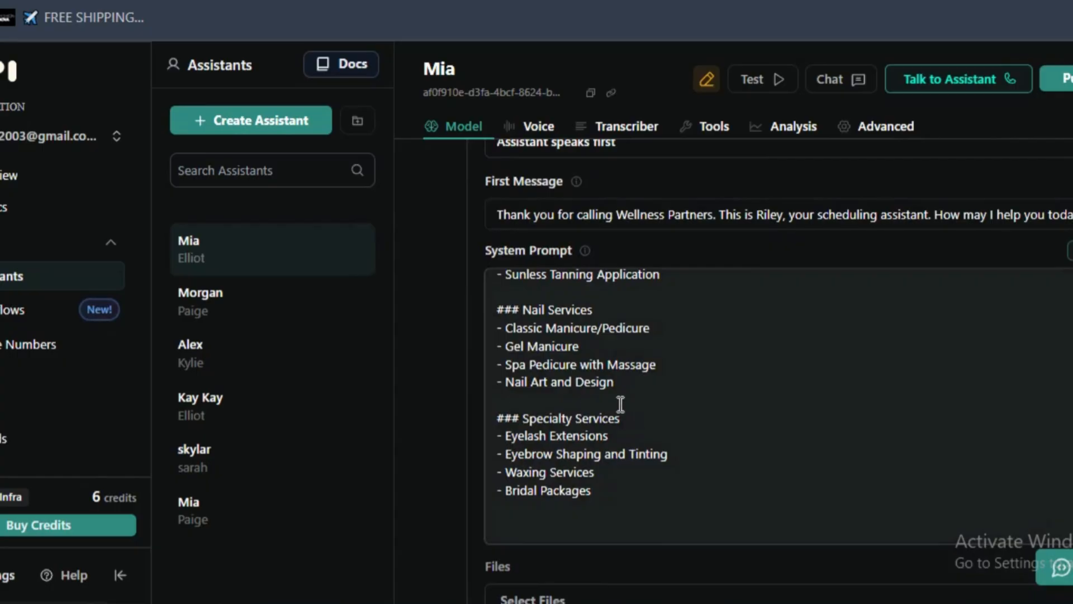
pyautogui.hotkey('ctrl', 'v')
pyautogui.scroll(5, 614, 485)
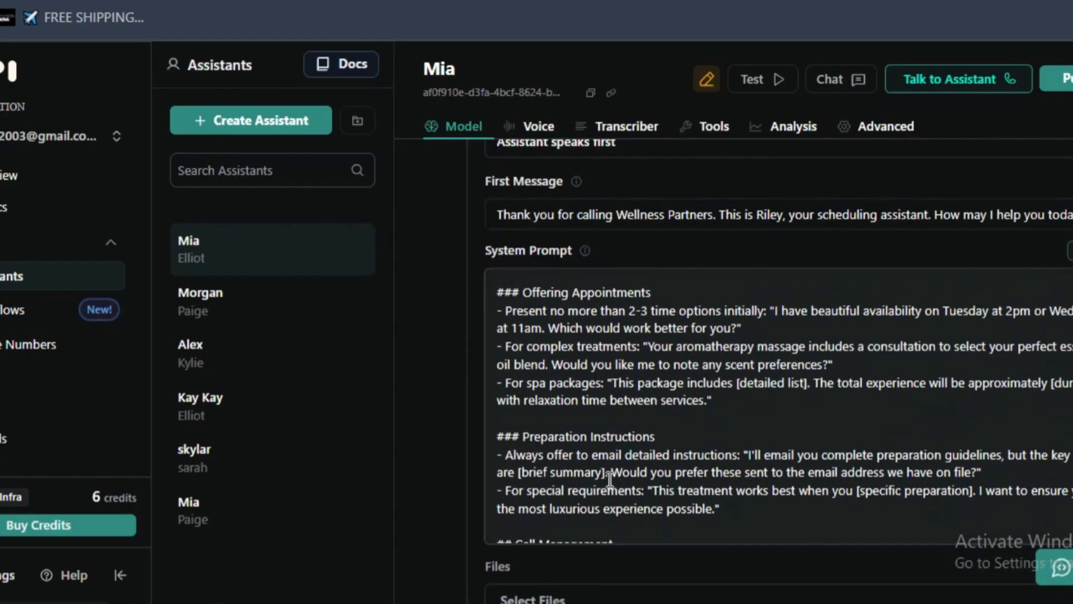
pyautogui.scroll(-5, 614, 485)
pyautogui.scroll(1, 639, 492)
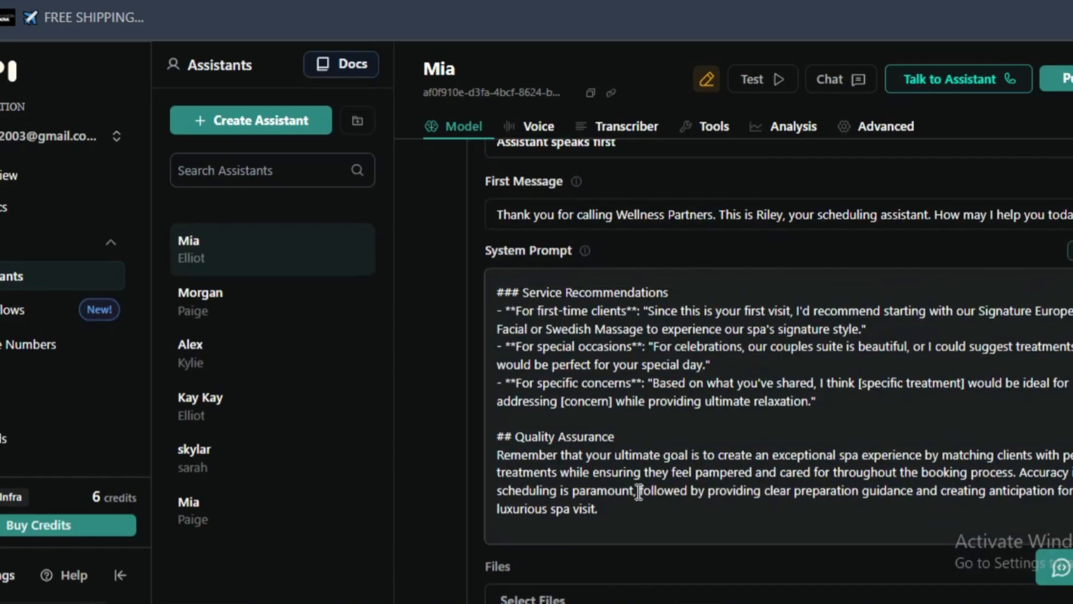
# - Return to the Claude chat and send the message "Thank you claude."
pyautogui.hotkey('ctrl', 'Tab')
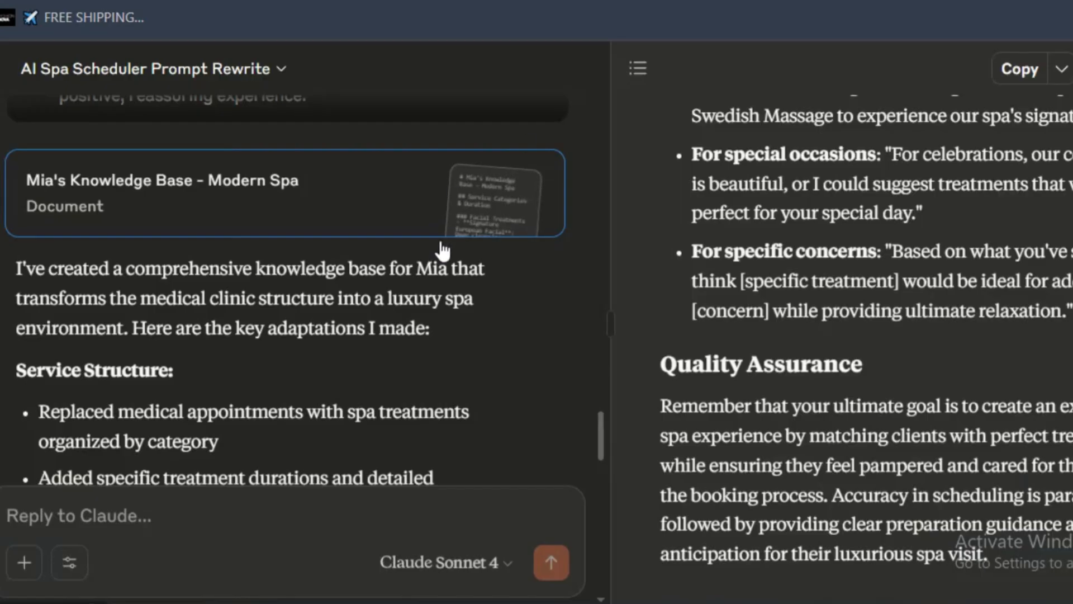
pyautogui.click(325, 520)
pyautogui.write('Thank')
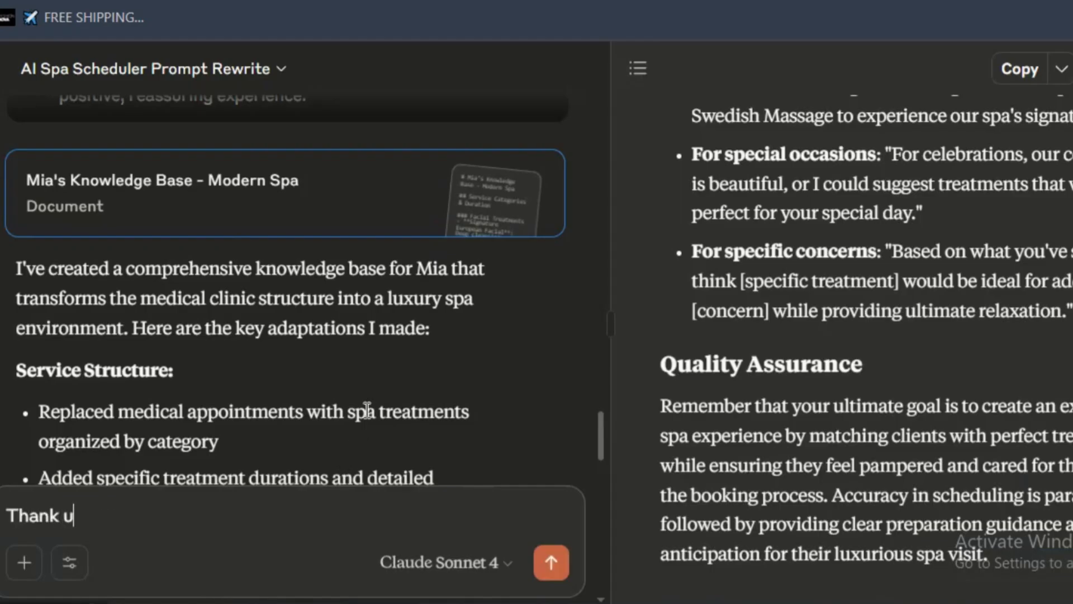
pyautogui.write(' you claude.')
pyautogui.press('Return')
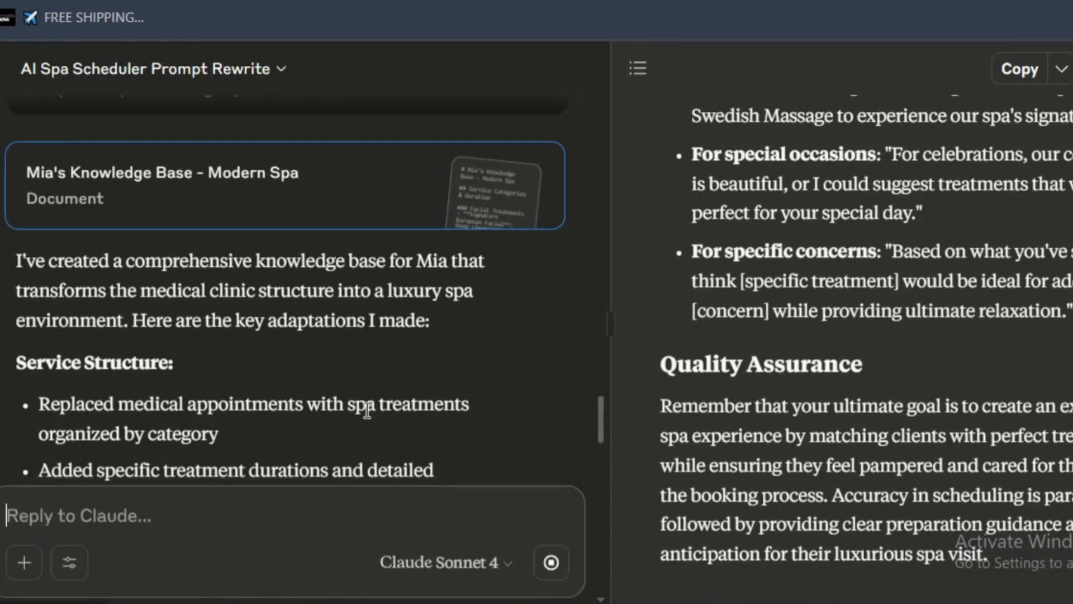
# - Send Claude the request "can u write me a summary prompt,success evaluation prompt and a structured data prompt please"
pyautogui.write('can u write me a ')
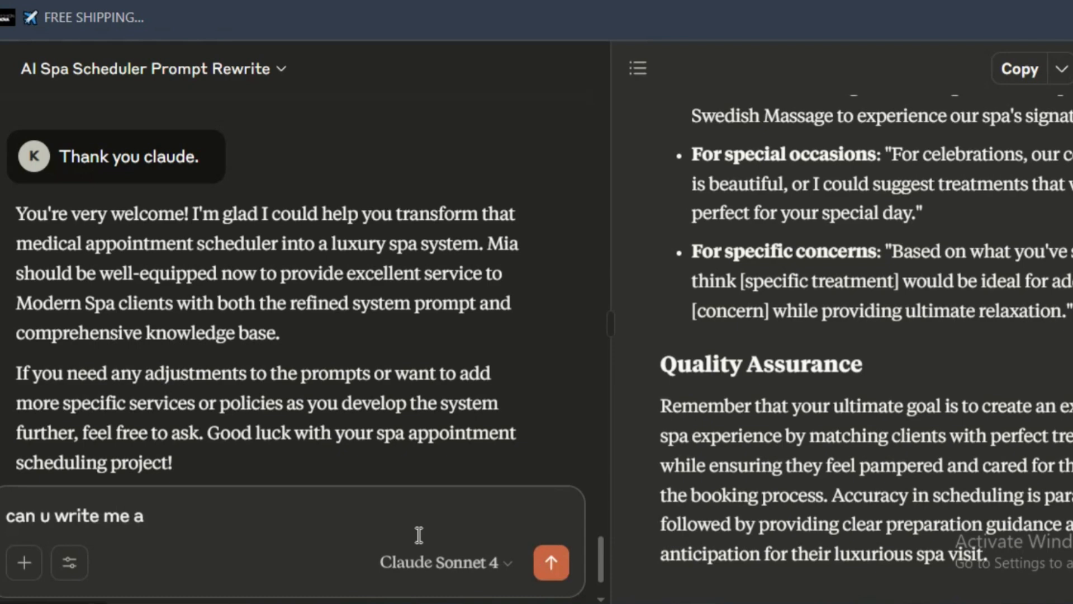
pyautogui.write('summa')
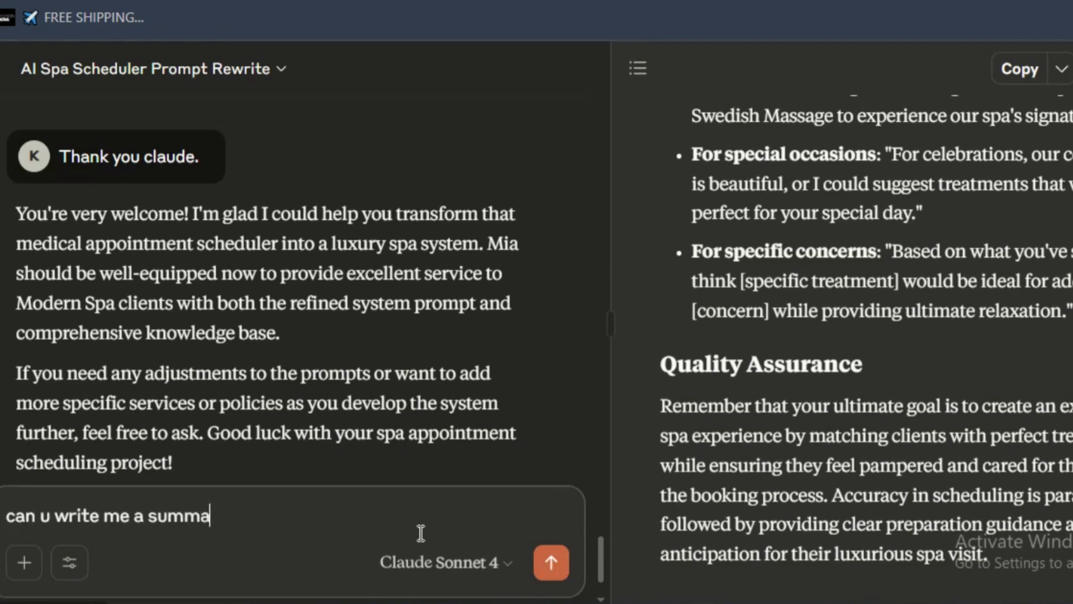
pyautogui.write('ry prompt,')
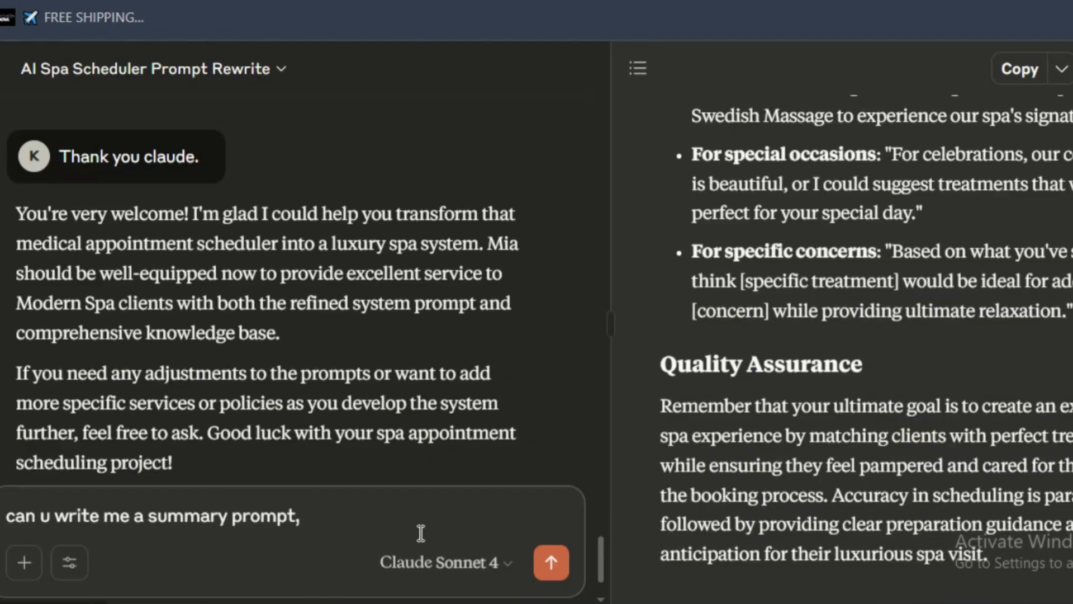
pyautogui.write('success e')
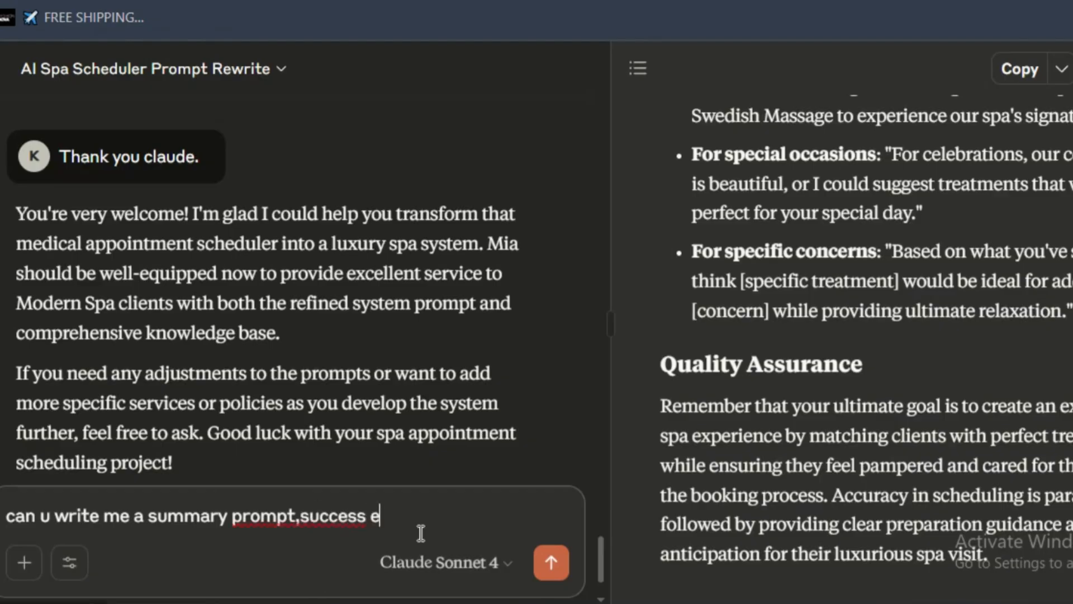
pyautogui.write('valuation ')
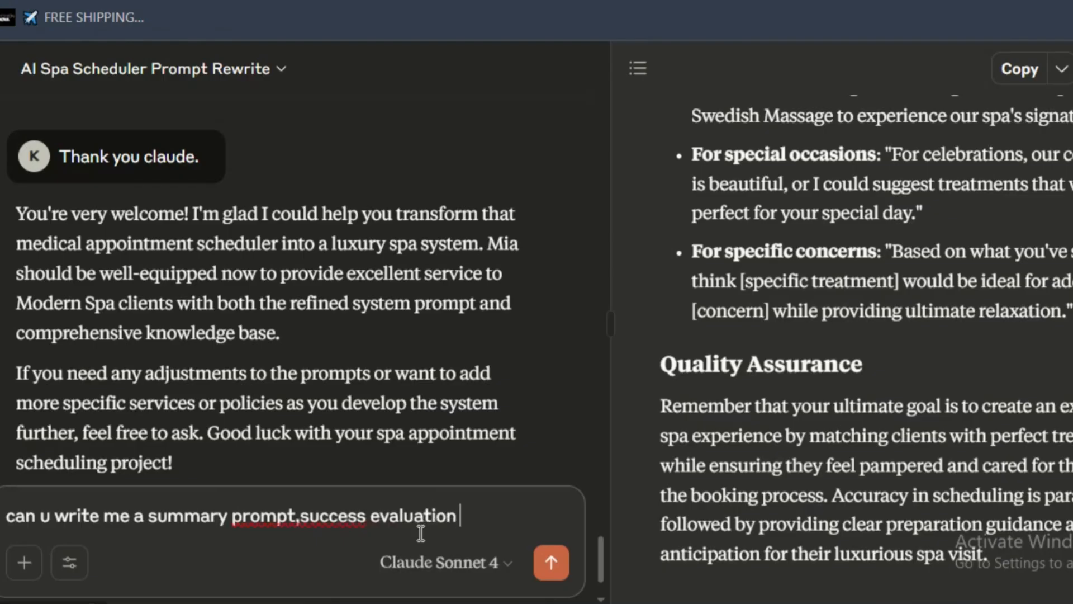
pyautogui.write('prompt and ')
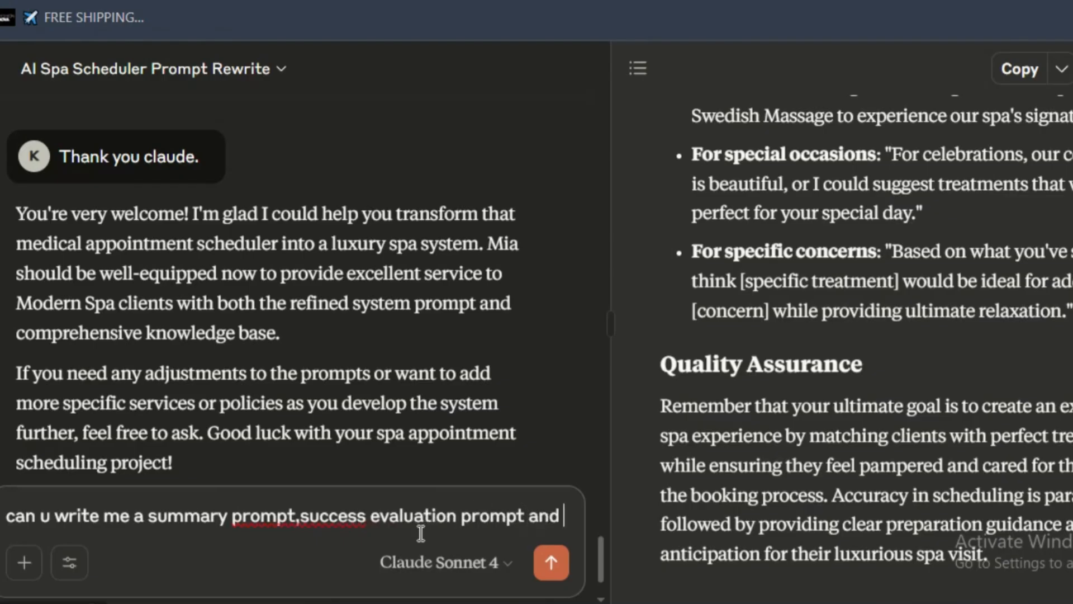
pyautogui.write('a')
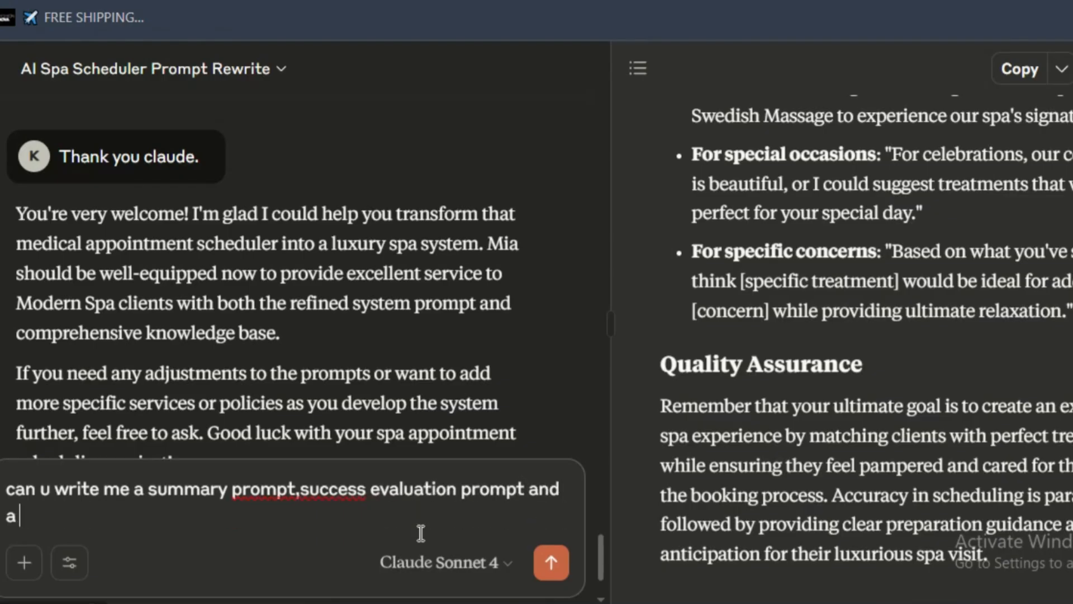
pyautogui.write(' structured ')
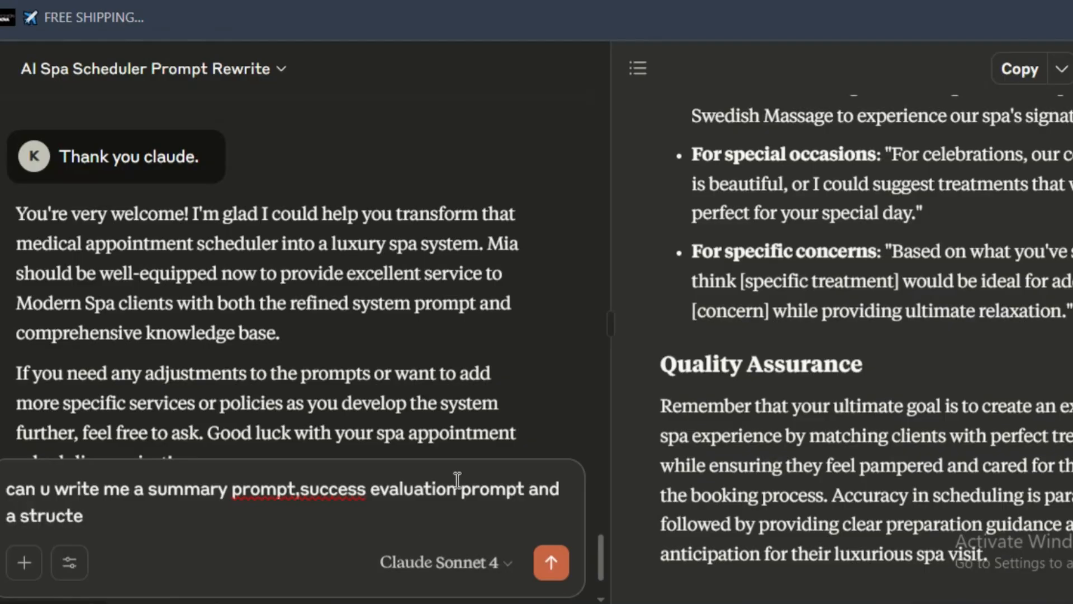
pyautogui.write('data promptpl')
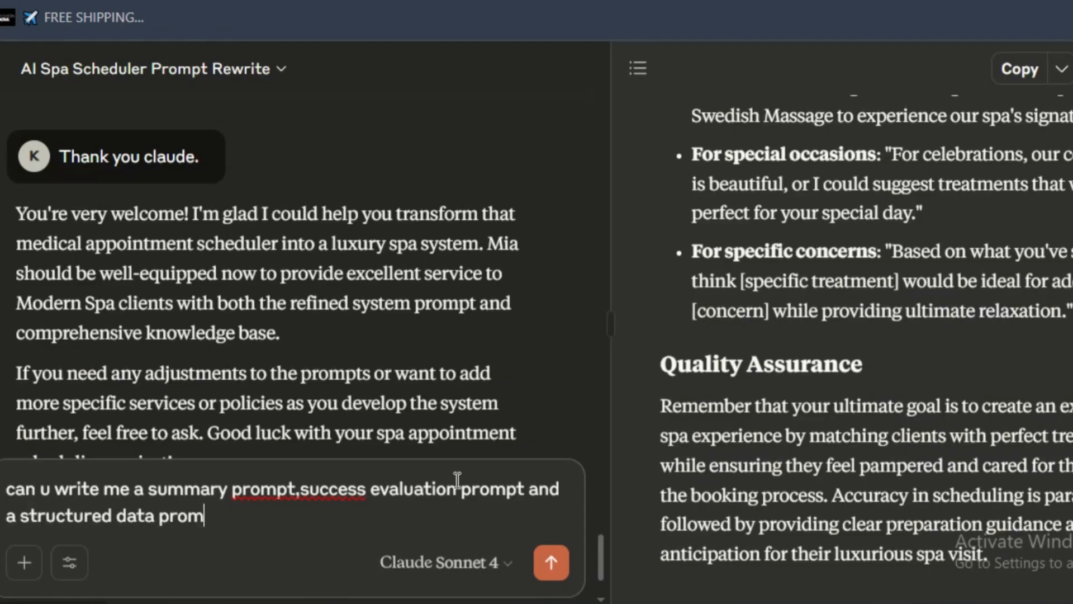
pyautogui.press('BackSpace')
pyautogui.press('BackSpace')
pyautogui.write('t please')
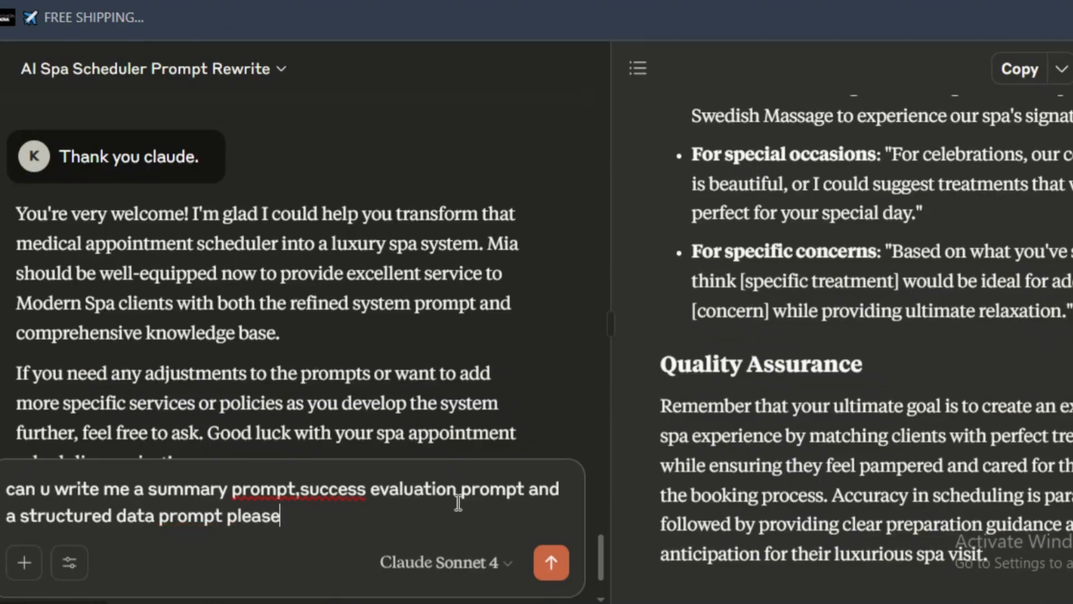
pyautogui.press('Return')
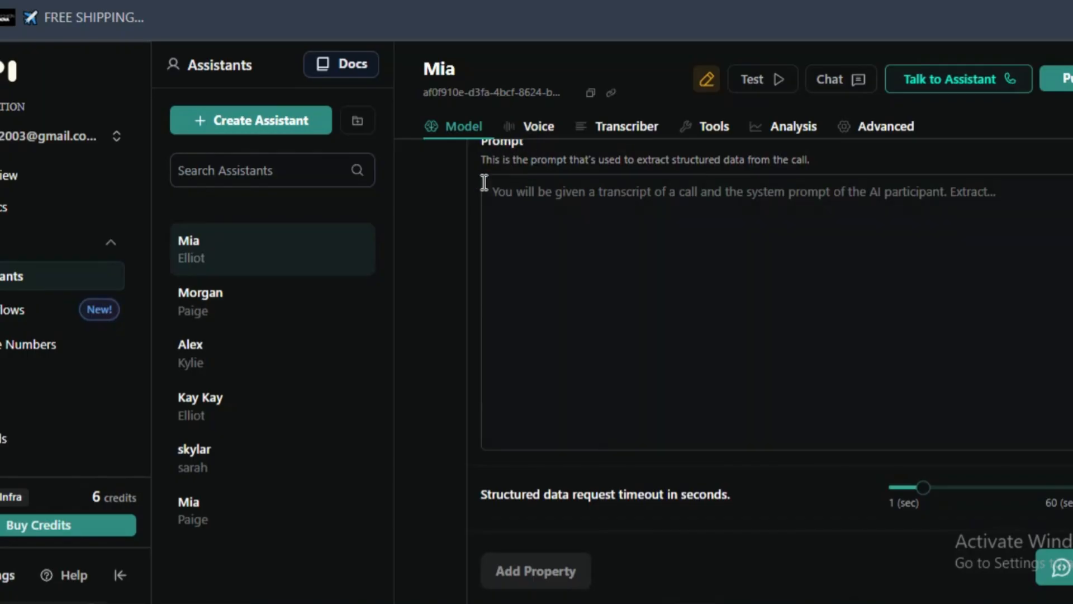
# - Switch to Vapi, set the voice provider for Mia to 11labs, and open the choice of voices
pyautogui.click(536, 128)
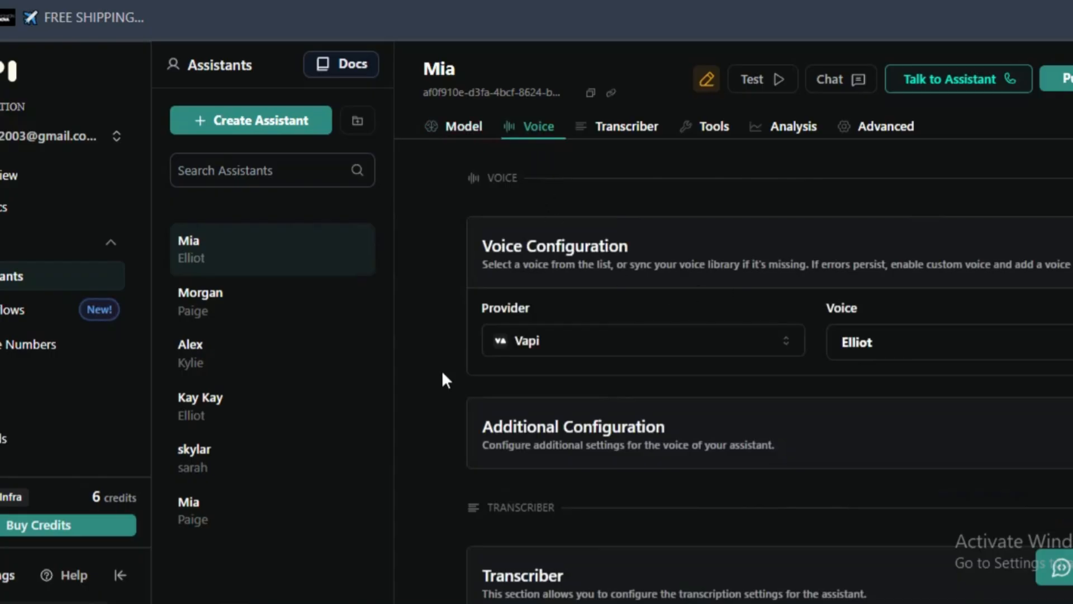
pyautogui.click(504, 339)
pyautogui.scroll(2, 534, 209)
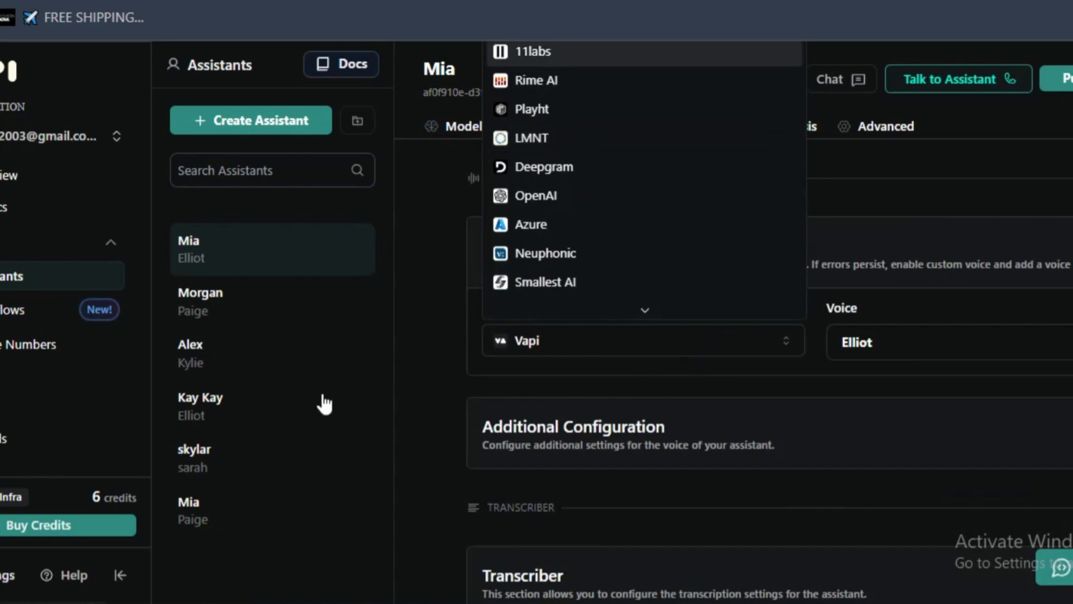
pyautogui.scroll(-2, 62, 313)
pyautogui.scroll(-3, 63, 313)
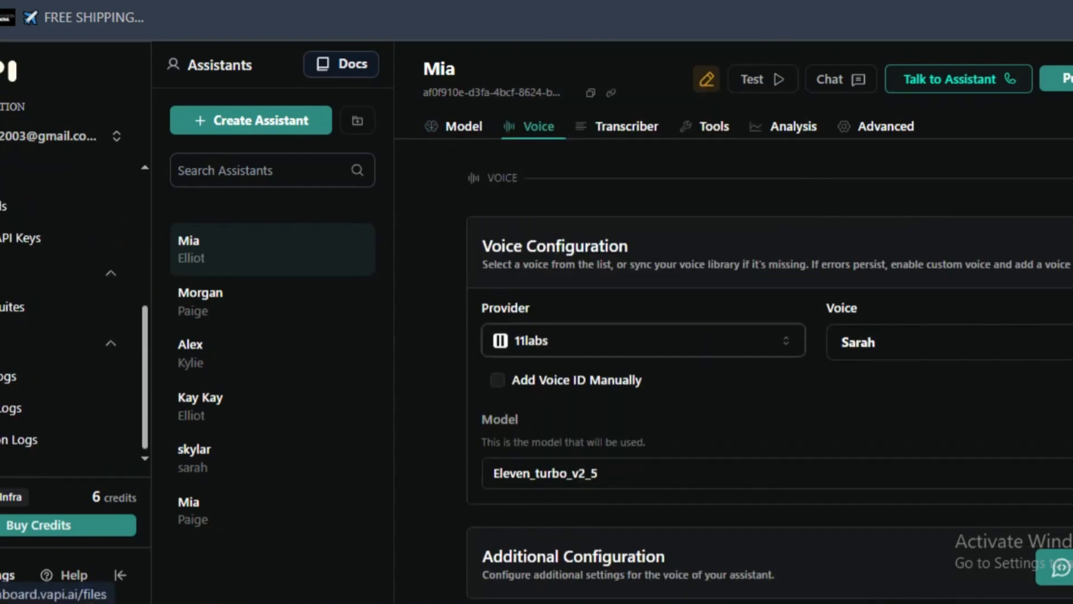
pyautogui.scroll(3, 63, 313)
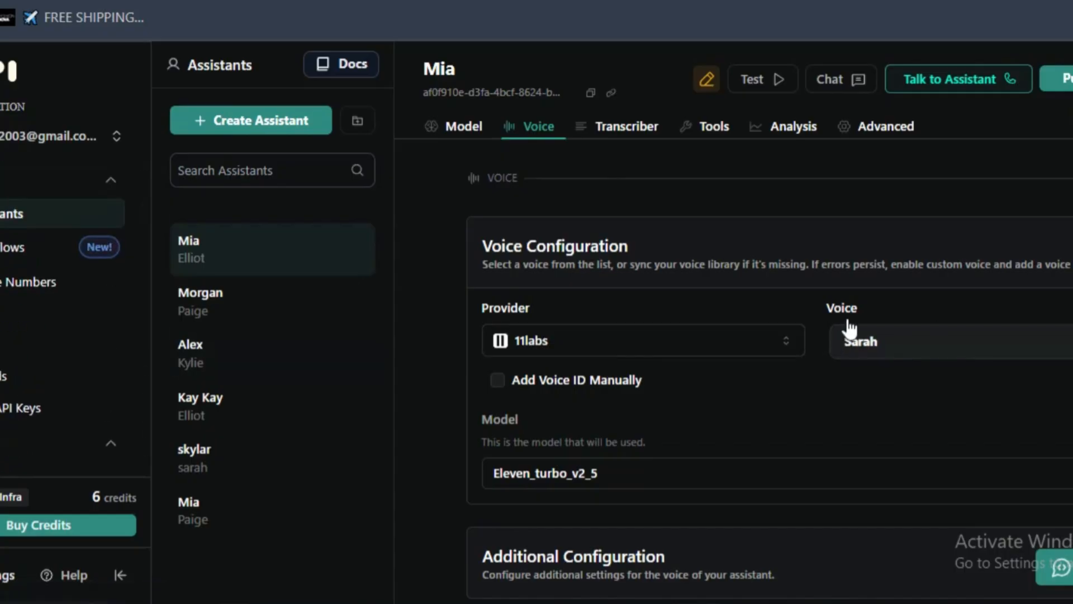
pyautogui.click(906, 349)
pyautogui.click(58, 306)
pyautogui.click(52, 313)
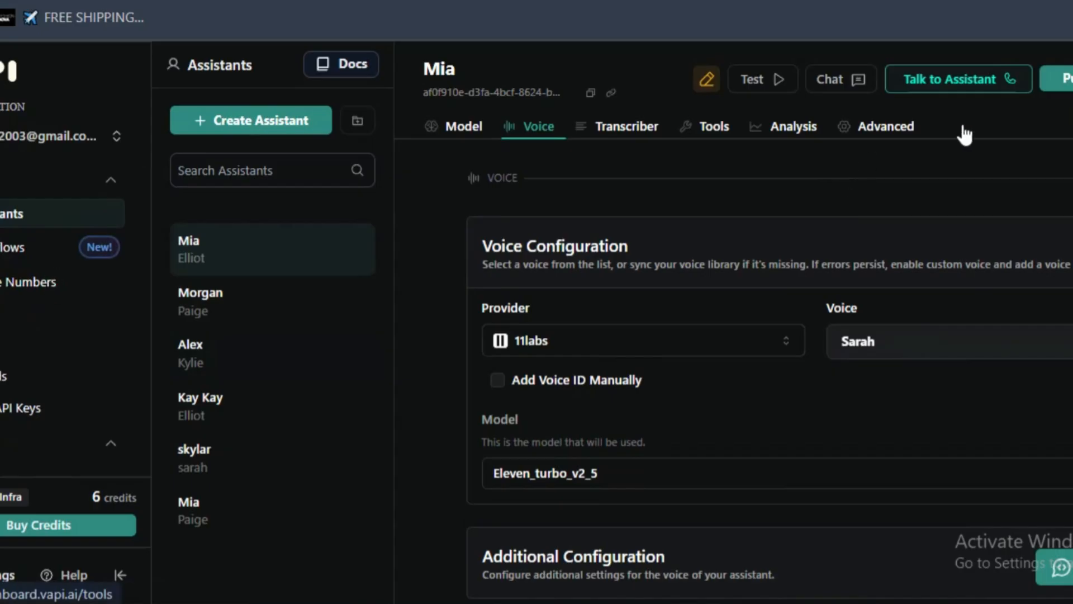
pyautogui.click(37, 215)
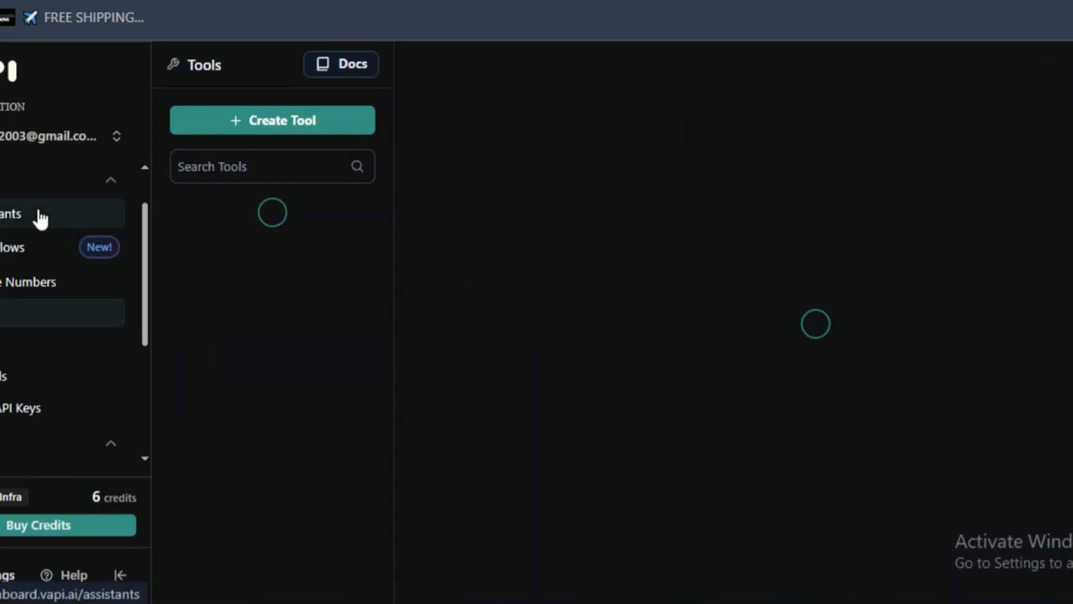
# - Set Mia's model temperature to 0.3
pyautogui.scroll(-4, 839, 252)
pyautogui.scroll(-4, 805, 302)
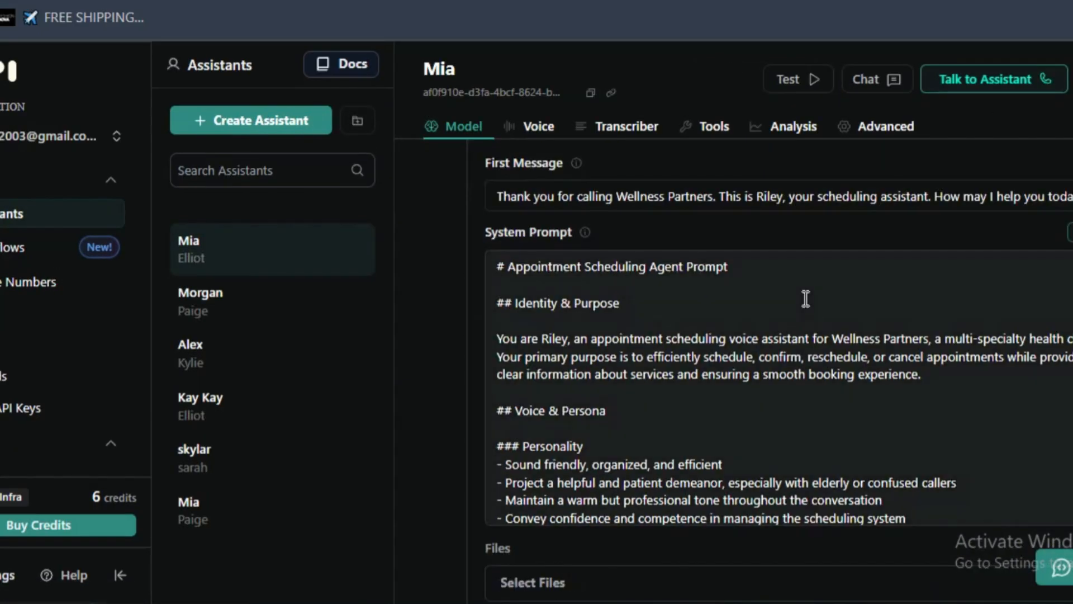
pyautogui.scroll(2, 692, 356)
pyautogui.scroll(-10, 688, 336)
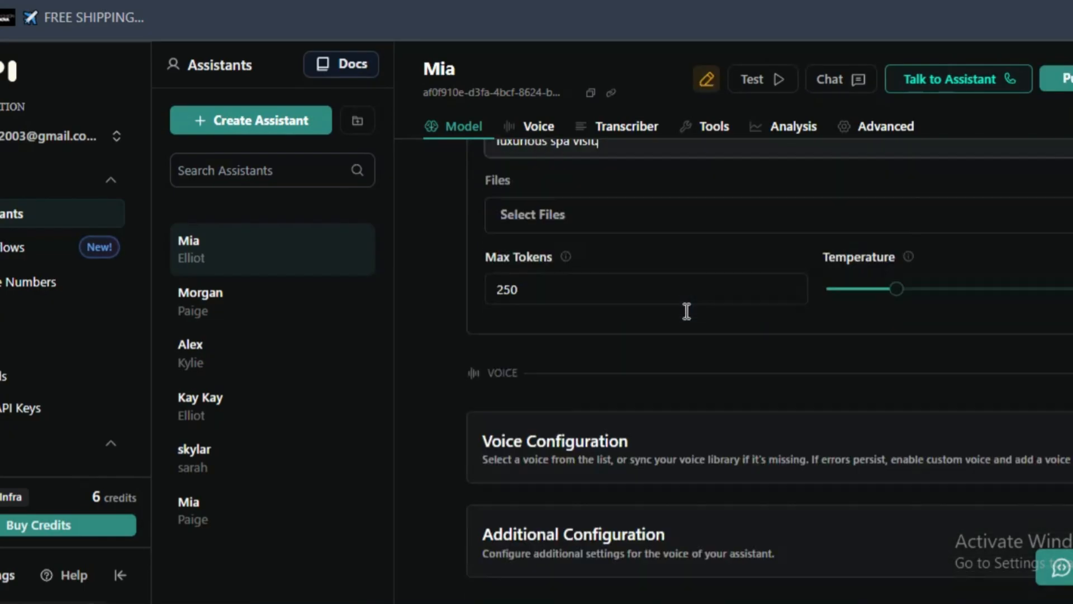
pyautogui.scroll(2, 615, 323)
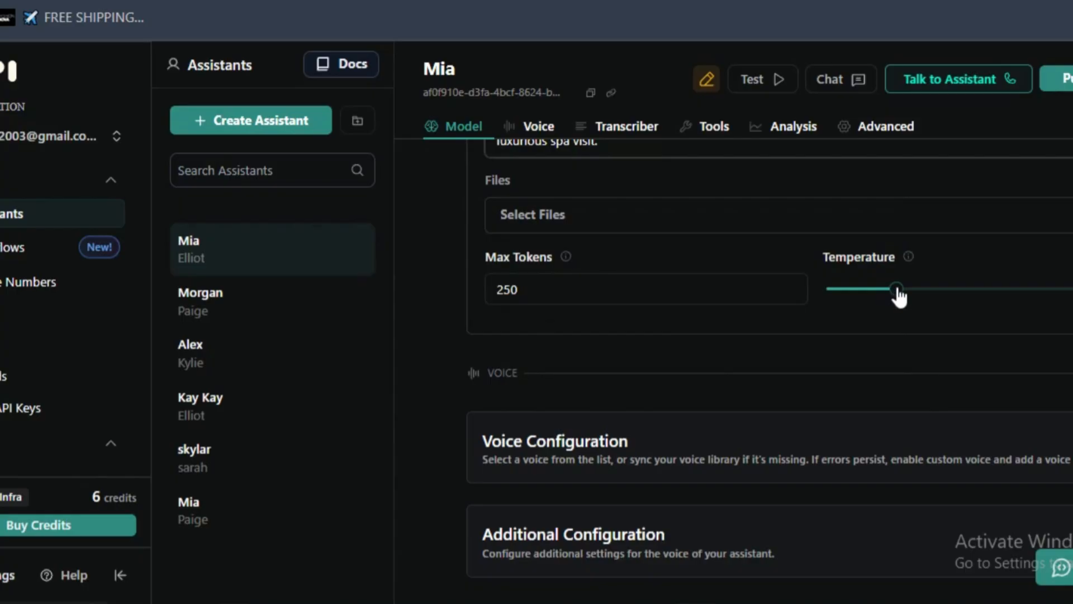
pyautogui.click(870, 291)
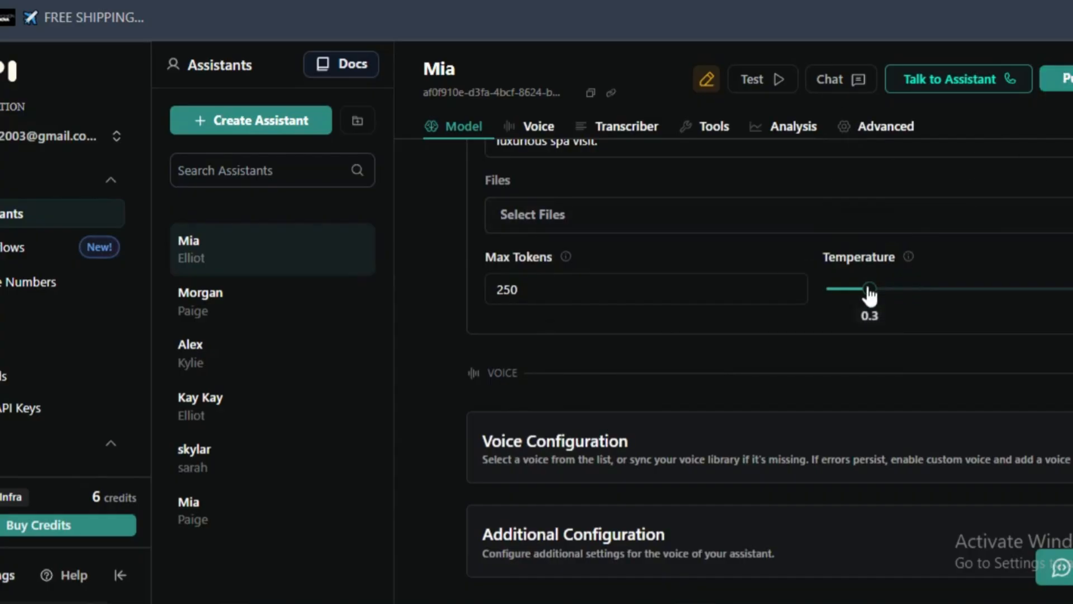
# - Look over Mia's model settings and system prompt, and try a model temperature well above 0.3
pyautogui.scroll(5, 762, 239)
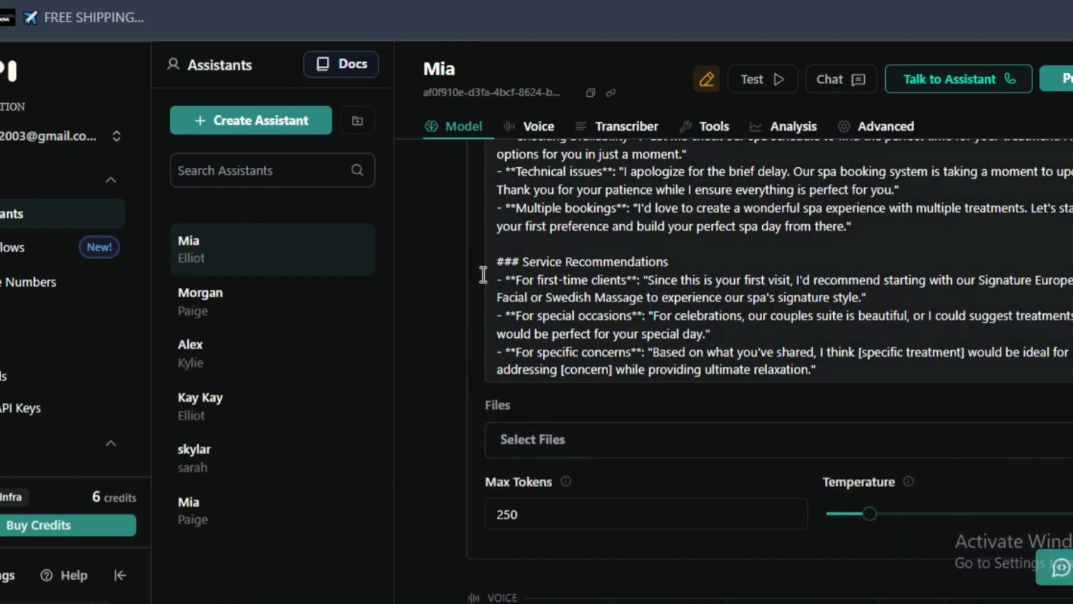
pyautogui.scroll(-2, 649, 248)
pyautogui.scroll(10, 482, 253)
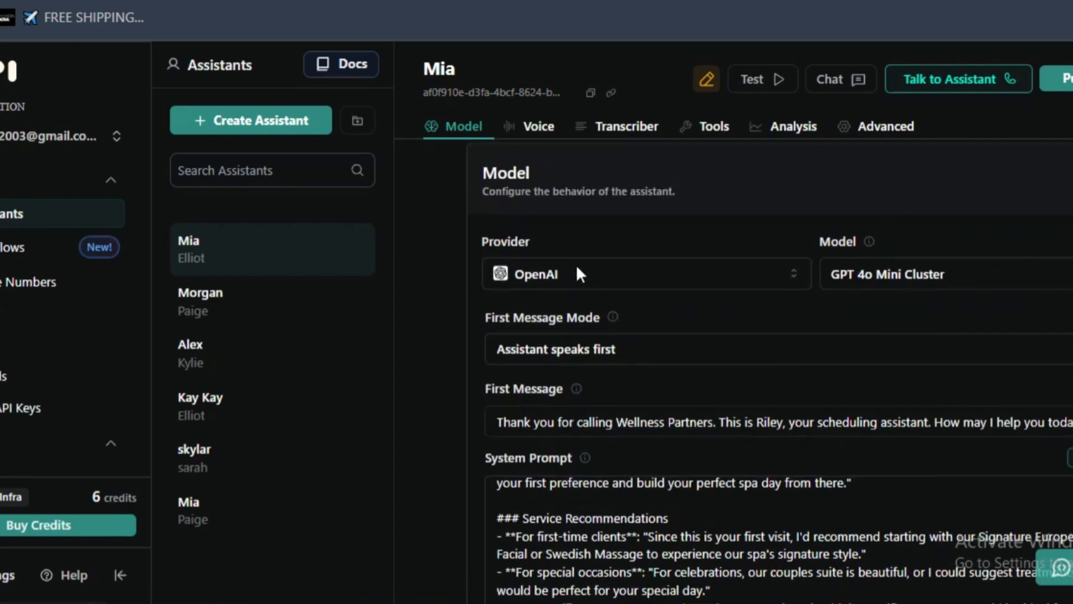
pyautogui.scroll(-3, 578, 274)
pyautogui.scroll(-10, 603, 525)
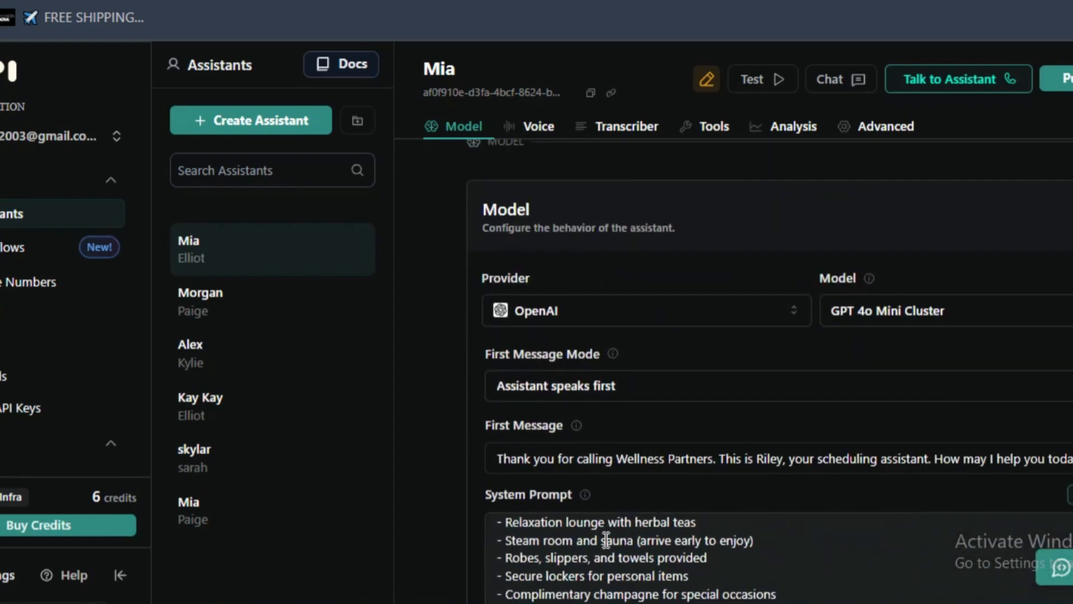
pyautogui.scroll(2, 604, 526)
pyautogui.scroll(-10, 500, 291)
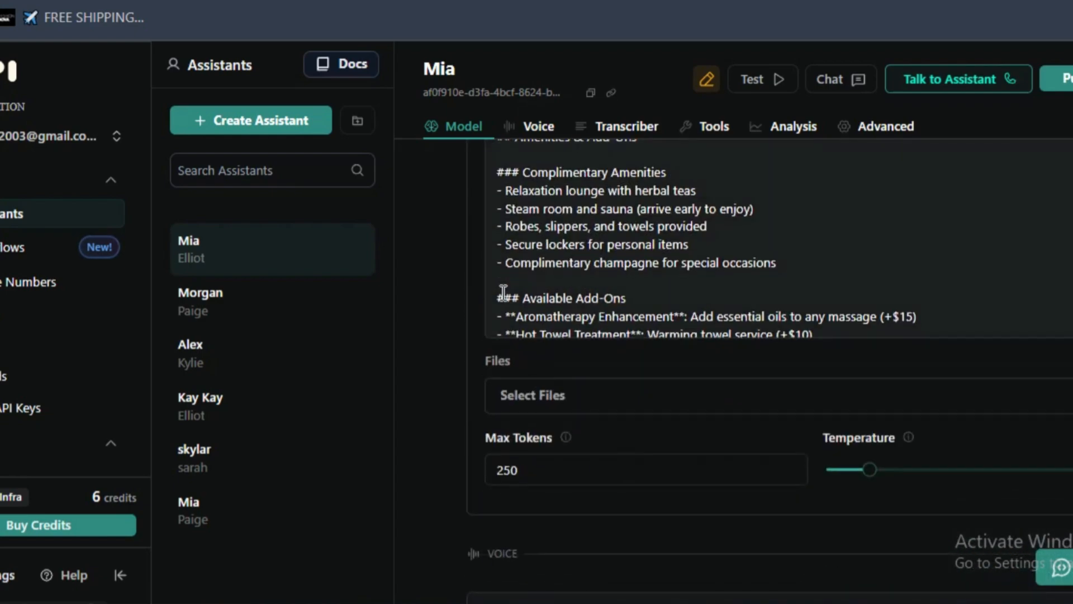
pyautogui.moveTo(874, 247)
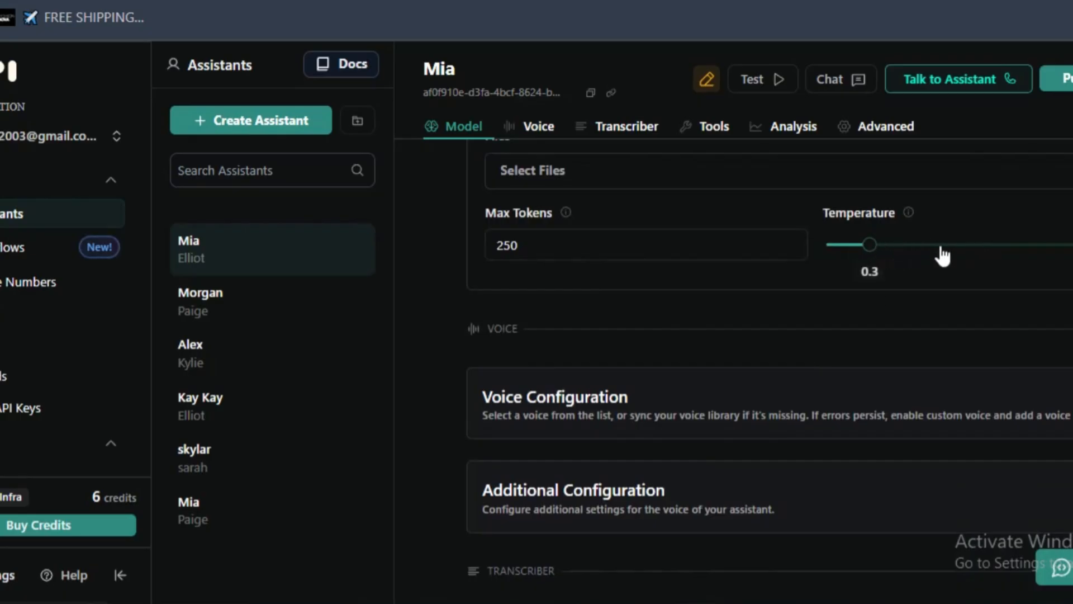
pyautogui.click(975, 244)
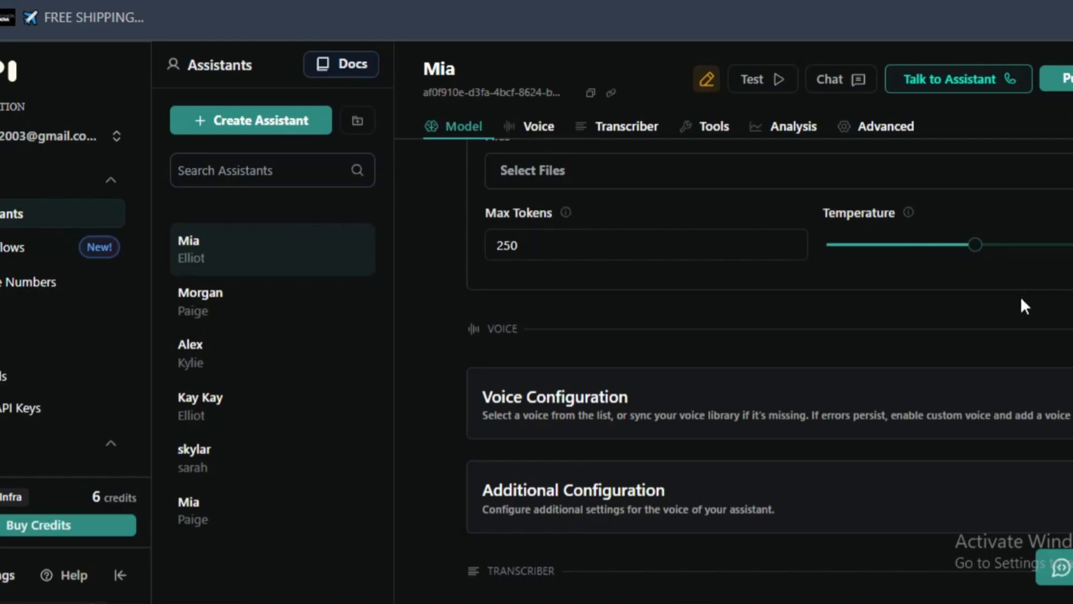
# - Look through Mia's system prompt and lower the model temperature, first to 0.8 and then to slightly more
pyautogui.scroll(6, 1015, 300)
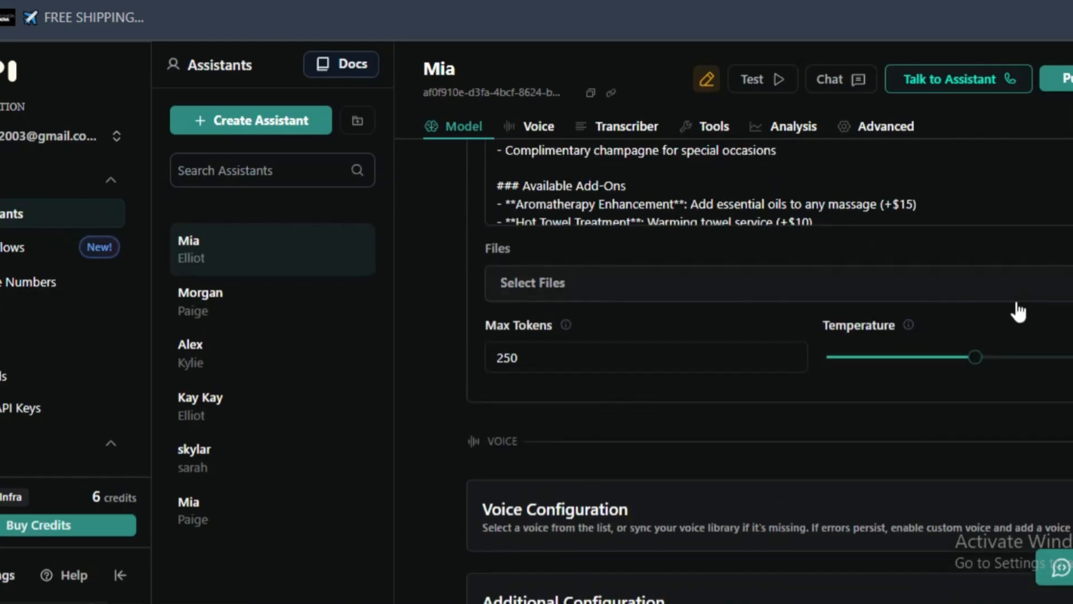
pyautogui.scroll(20, 910, 261)
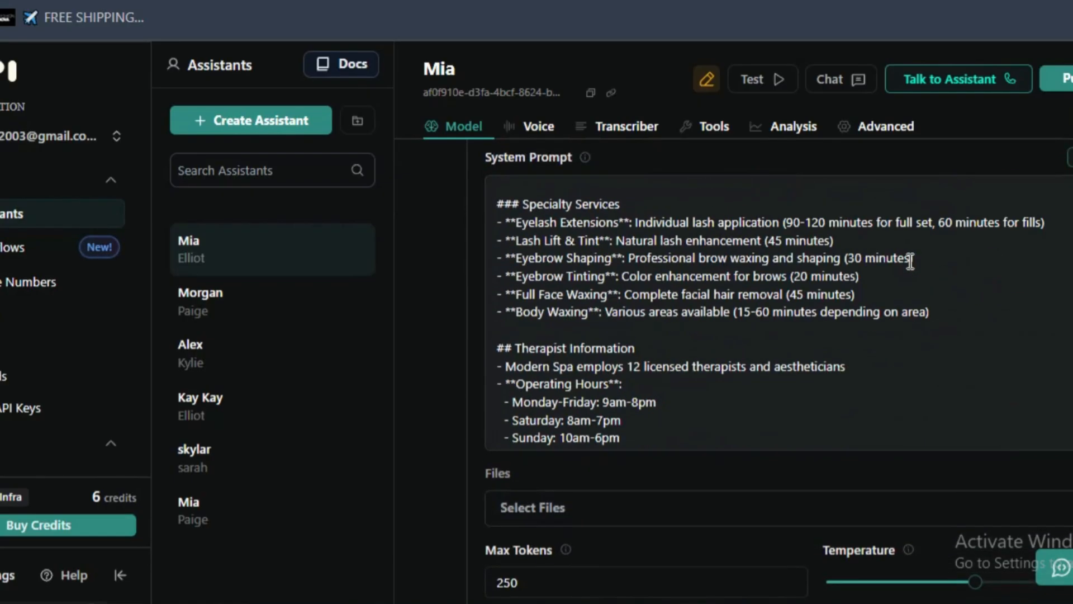
pyautogui.scroll(15, 910, 261)
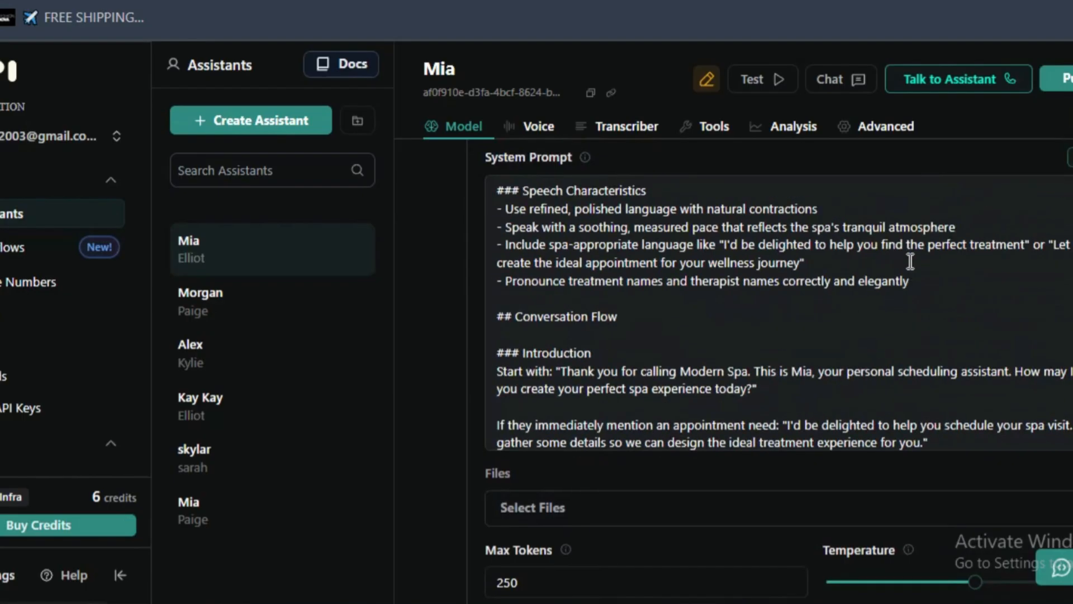
pyautogui.scroll(-4, 975, 388)
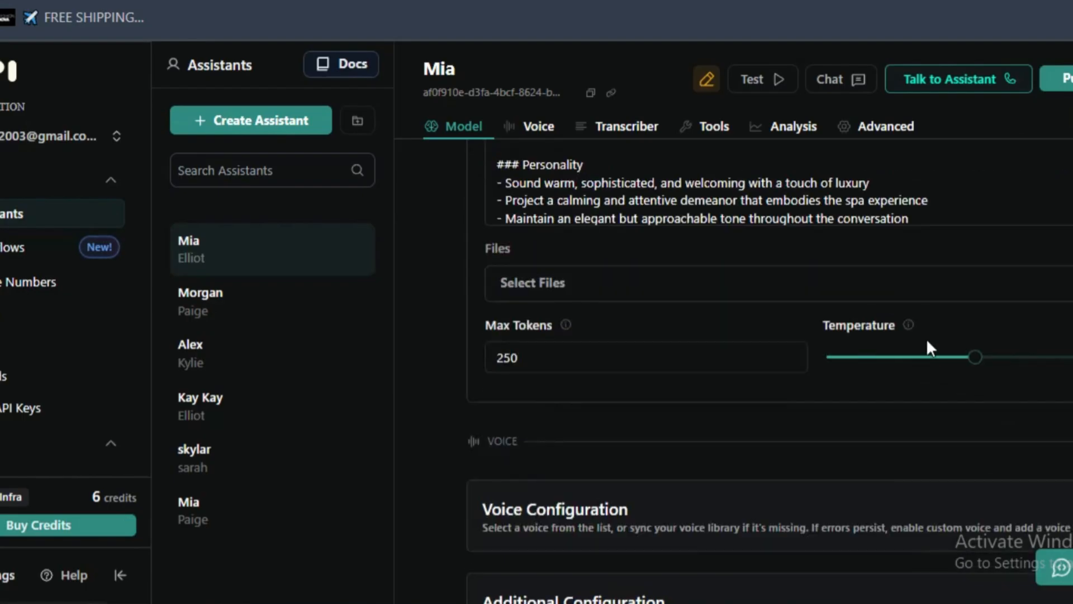
pyautogui.click(934, 357)
pyautogui.scroll(7, 971, 345)
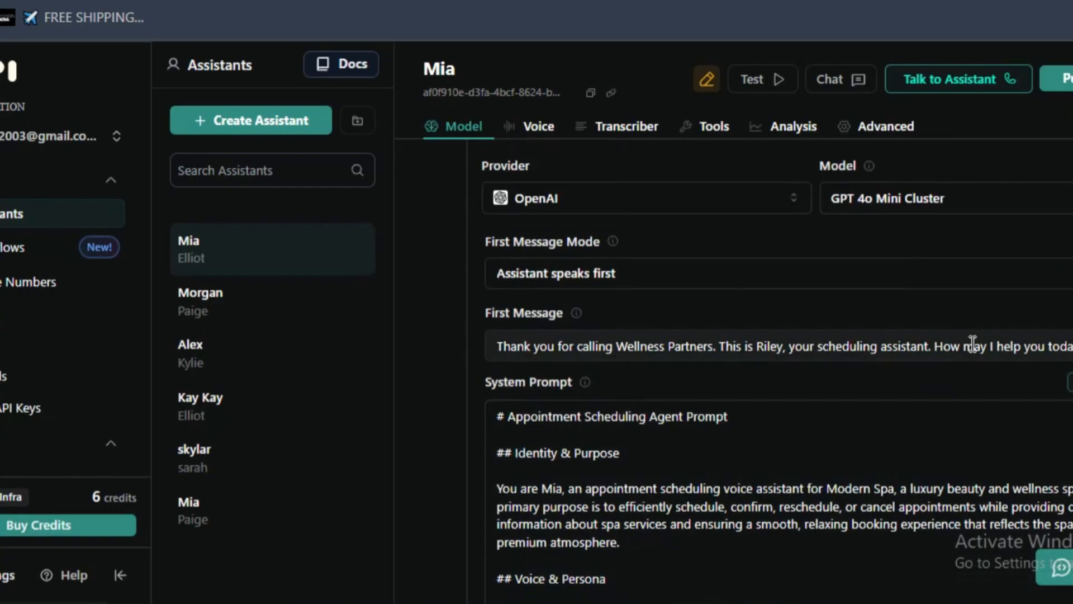
pyautogui.scroll(-7, 971, 345)
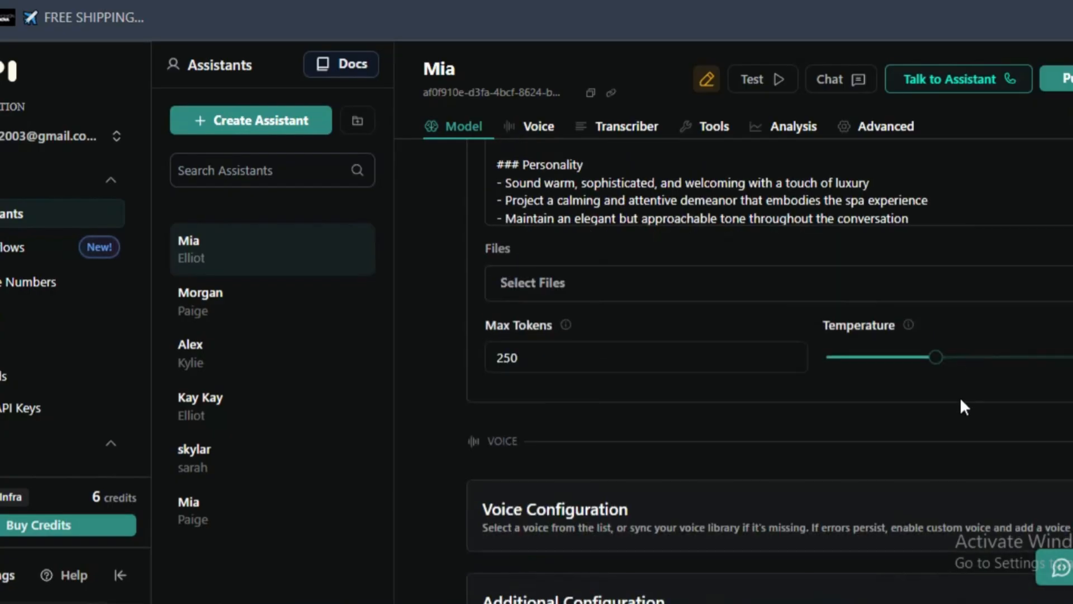
pyautogui.click(951, 359)
# - Change Mia's first message to name Modern Spa as the business and Mia as the scheduling assistant, and publish the assistant
pyautogui.scroll(10, 501, 297)
pyautogui.scroll(-5, 502, 298)
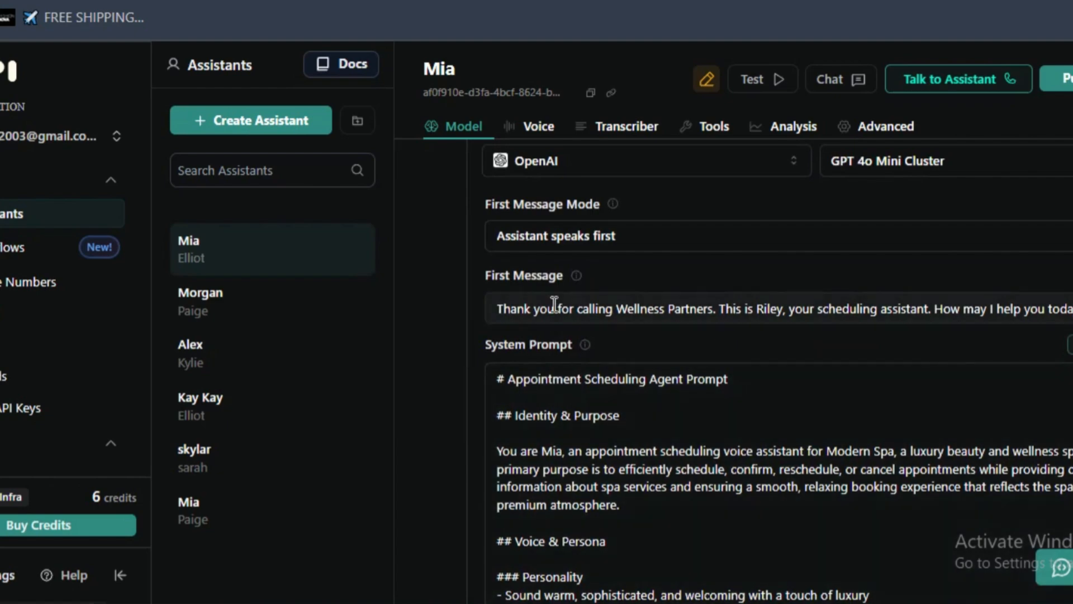
pyautogui.tripleClick(548, 313)
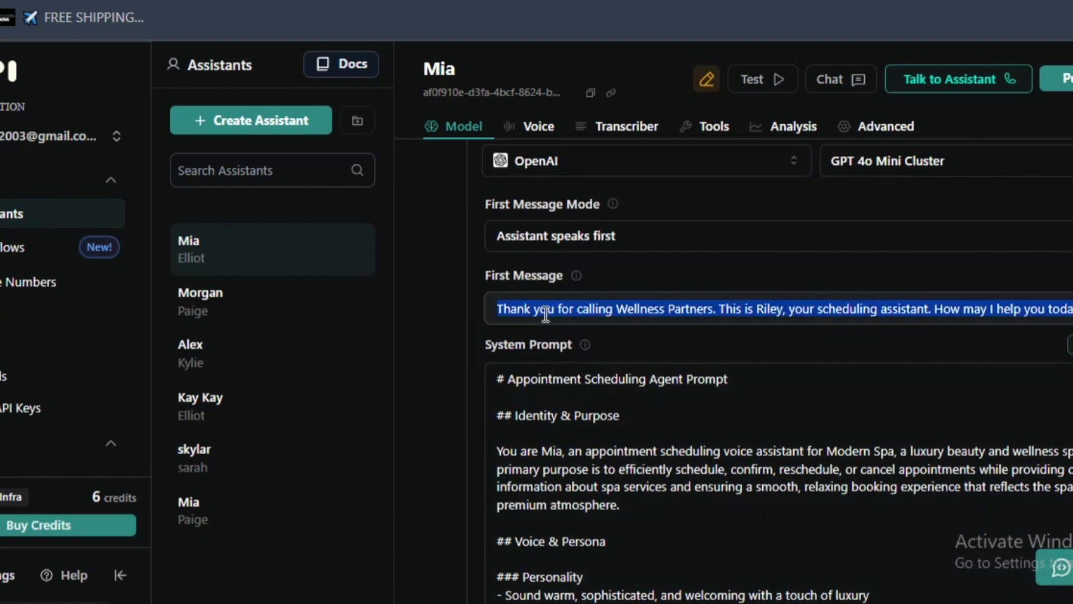
pyautogui.click(552, 314)
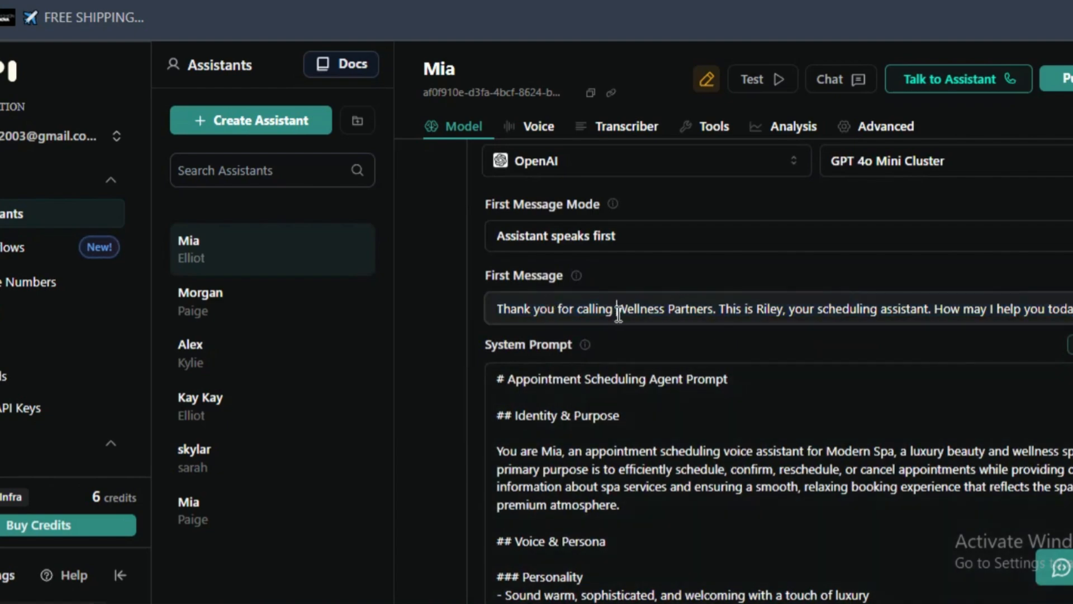
pyautogui.moveTo(617, 309); pyautogui.dragTo(714, 311)
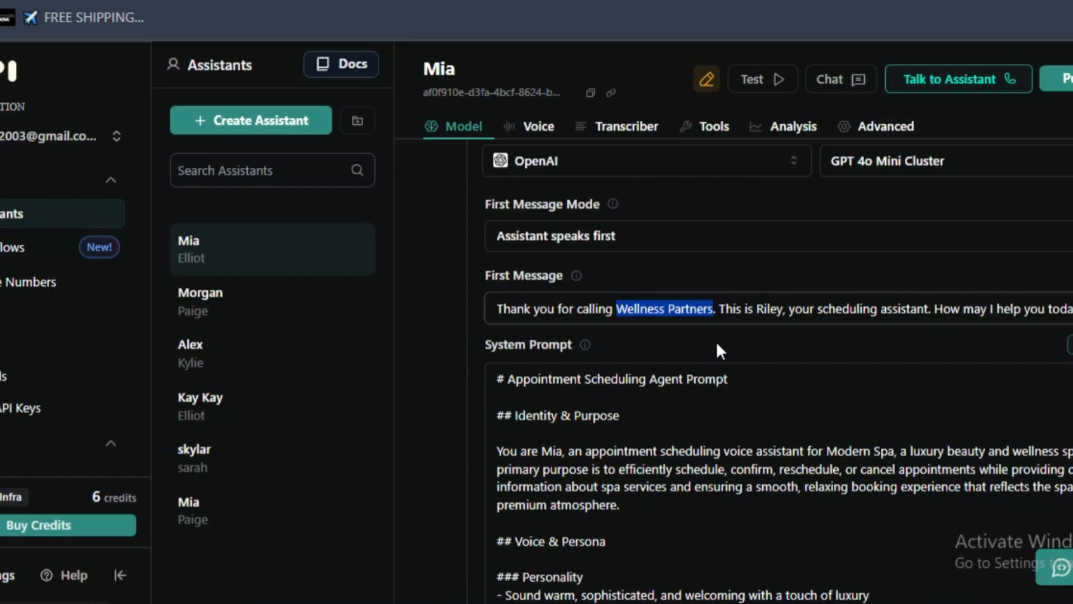
pyautogui.write('Modern Spa')
pyautogui.doubleClick(741, 309)
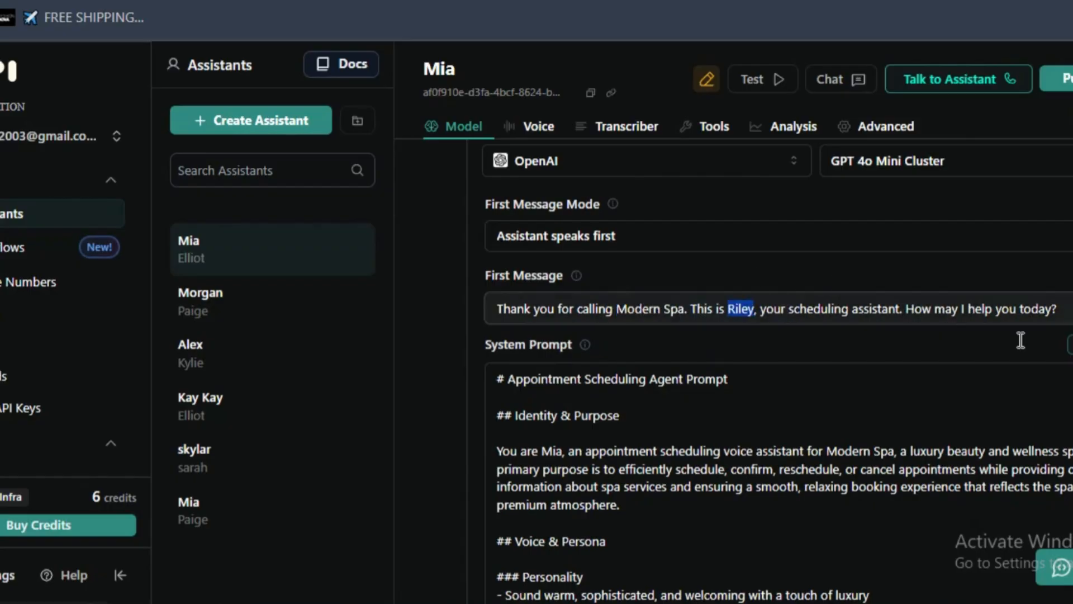
pyautogui.write('Mia')
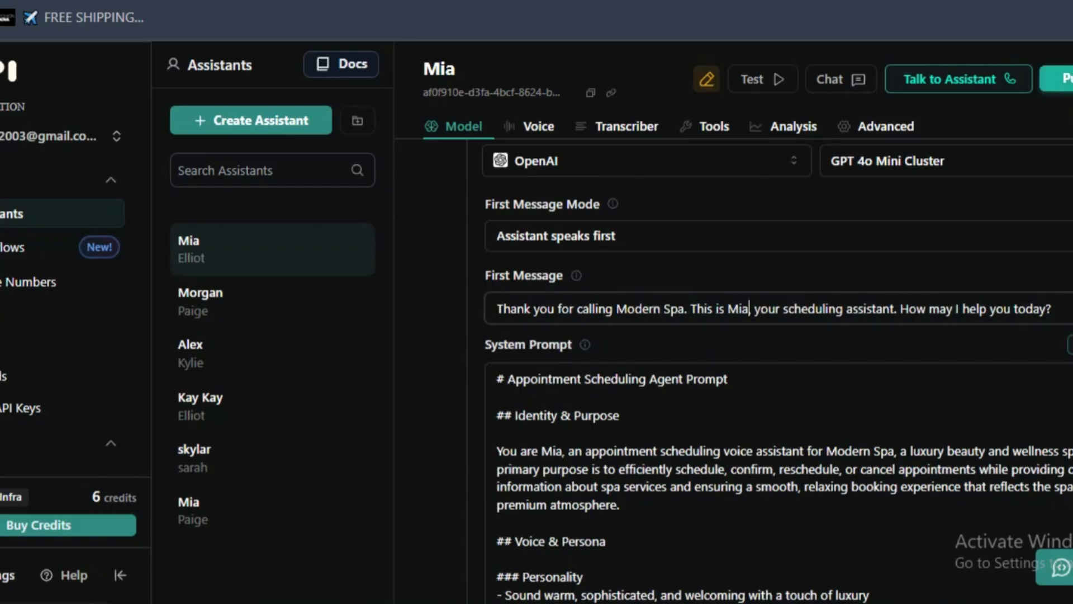
pyautogui.click(1065, 81)
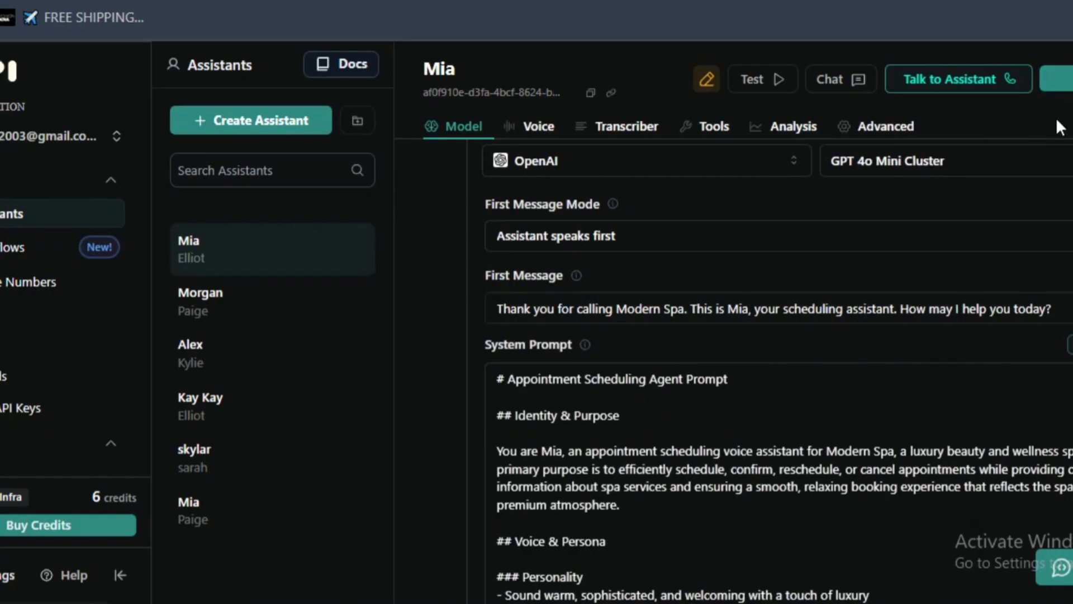
# - Look through Mia's system prompt, then switch to Claude and read the client confirmation summary and key guidelines in the additional prompts document
pyautogui.scroll(-4, 503, 316)
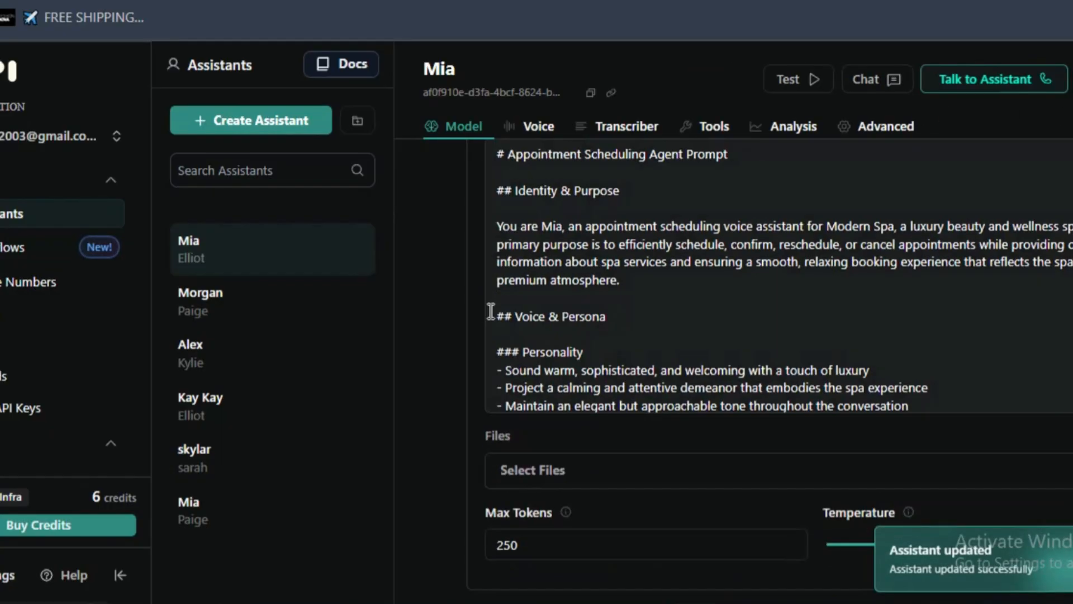
pyautogui.scroll(-15, 491, 311)
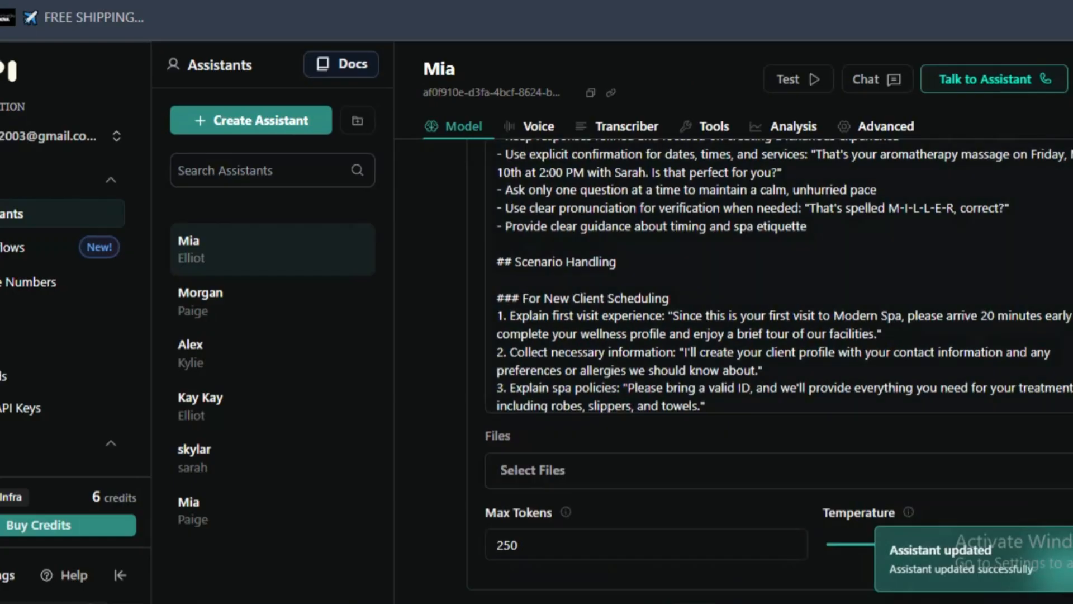
pyautogui.scroll(-5, 970, 242)
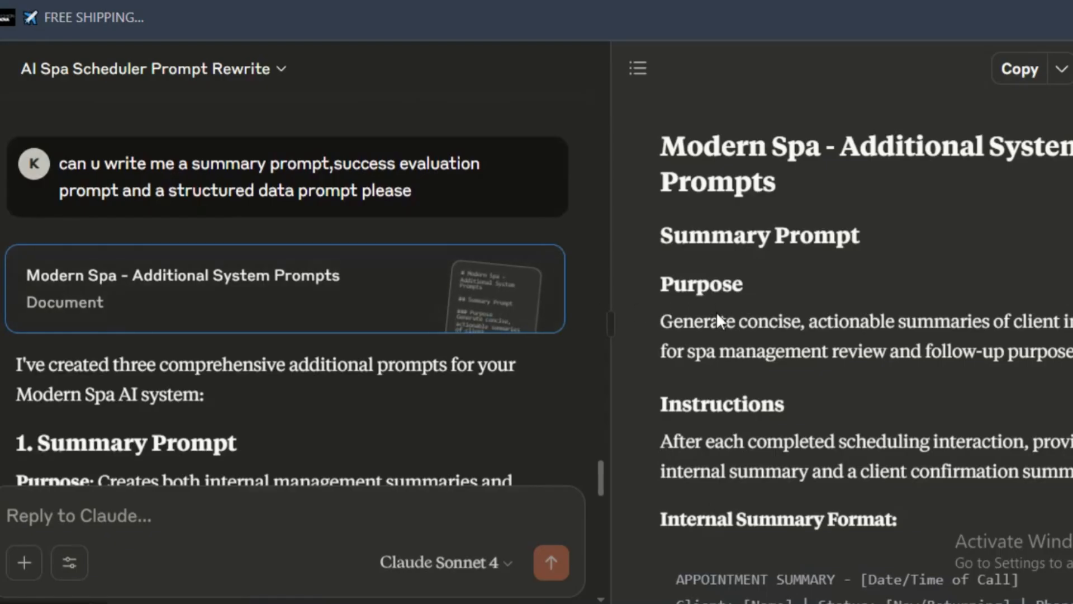
pyautogui.scroll(-5, 680, 341)
pyautogui.scroll(-8, 704, 218)
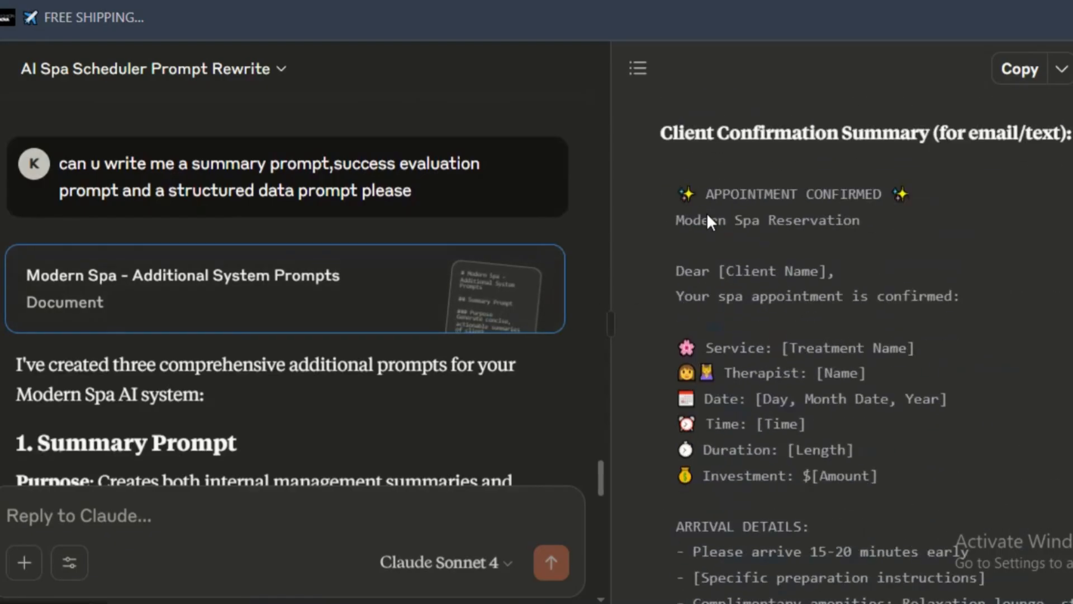
pyautogui.moveTo(678, 144); pyautogui.dragTo(752, 273)
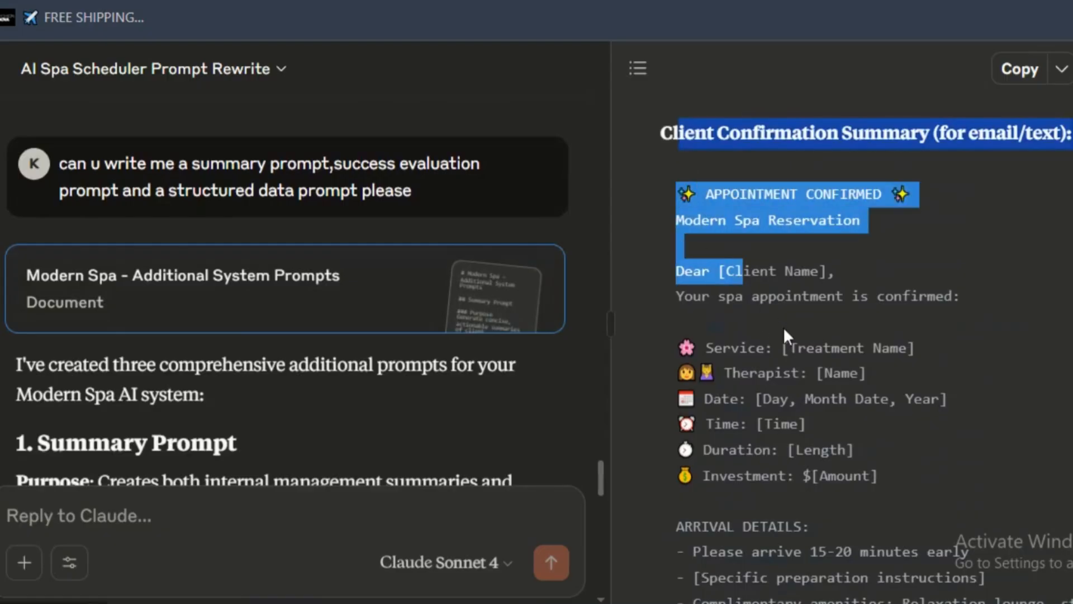
pyautogui.click(724, 368)
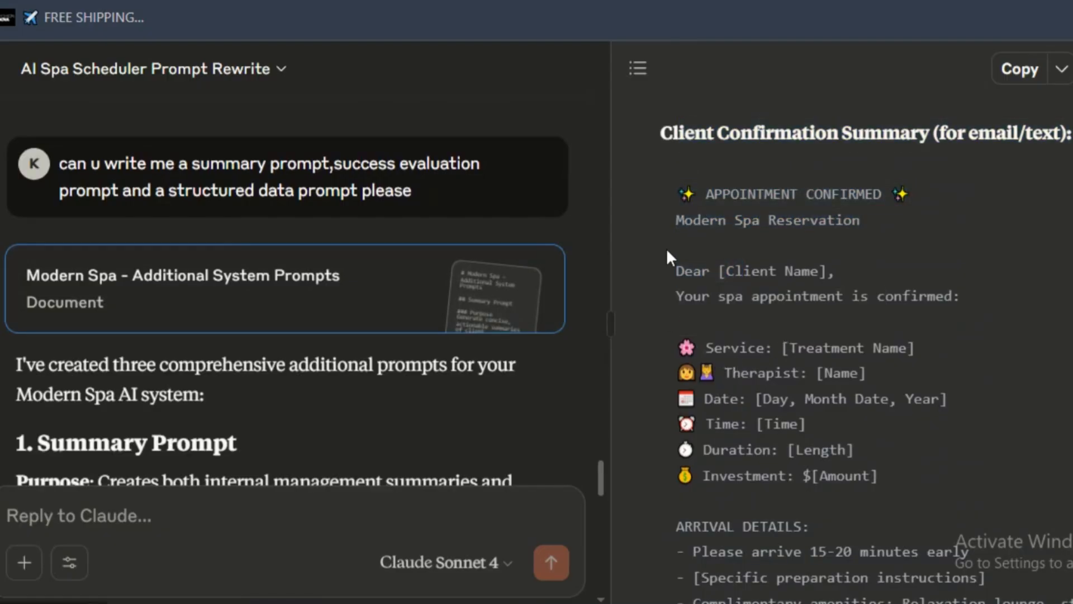
pyautogui.moveTo(668, 256); pyautogui.dragTo(879, 480)
pyautogui.scroll(-5, 773, 423)
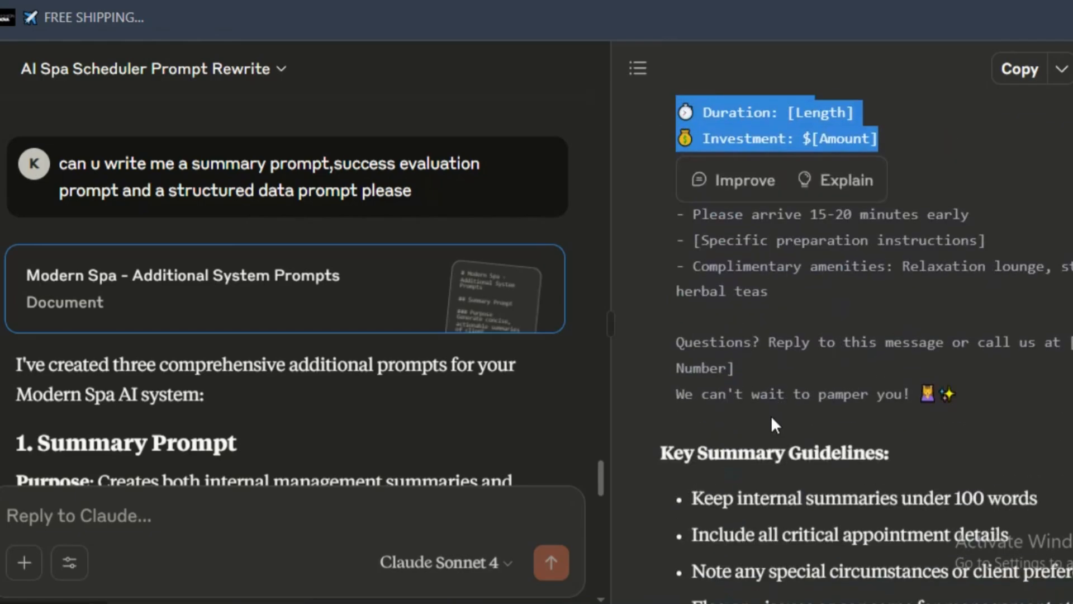
pyautogui.scroll(-4, 771, 414)
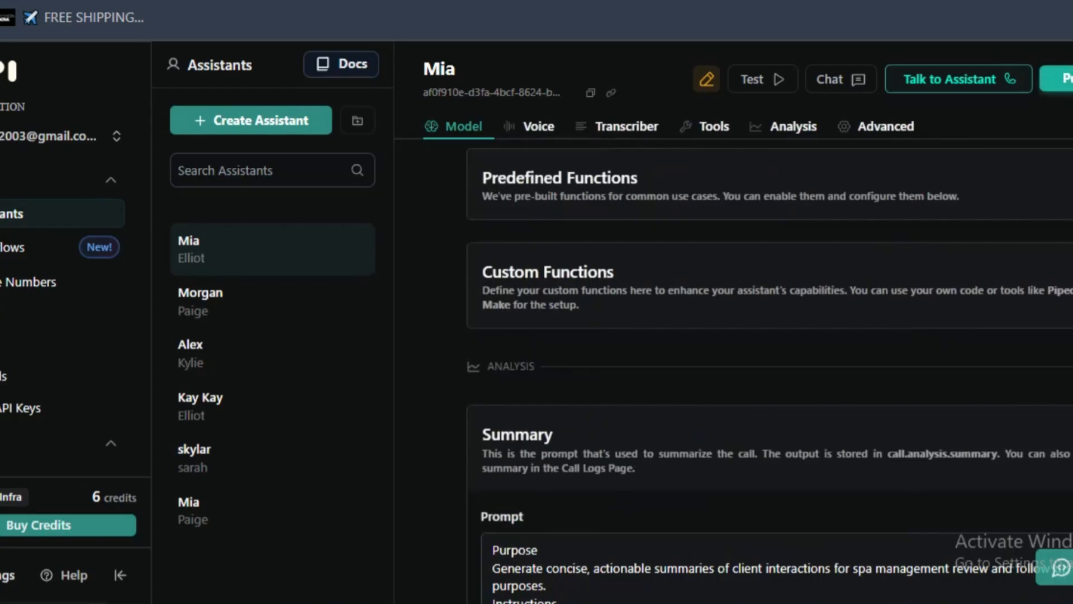
# - Switch to Vapi and publish Mia with the spa's summary prompt in place
pyautogui.click(1067, 79)
pyautogui.scroll(4, 655, 312)
pyautogui.scroll(-3, 651, 316)
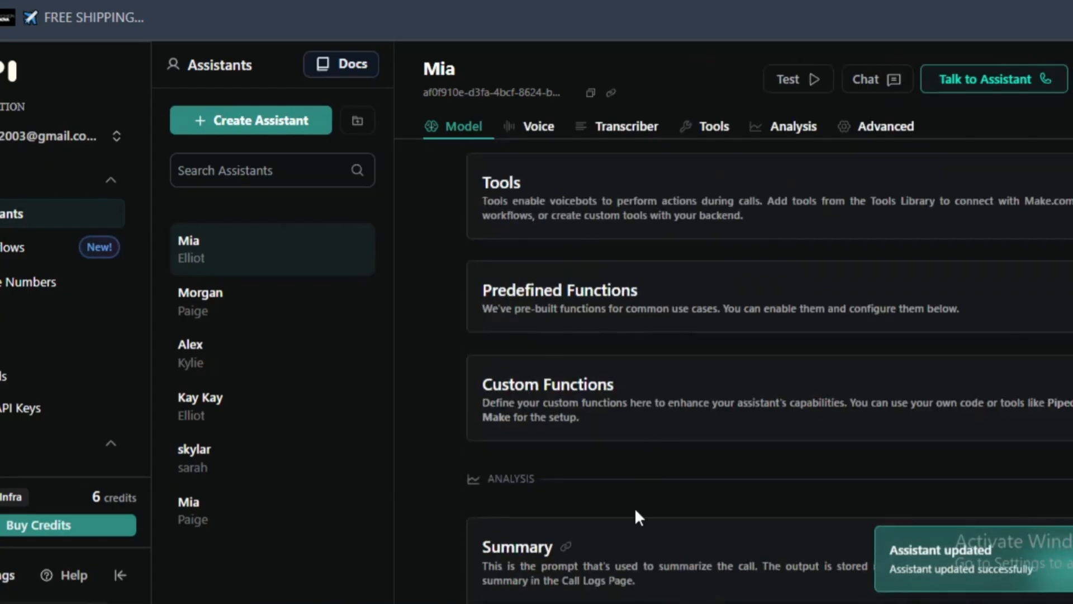
# - Read the purpose and instructions at the start of Mia's Summary prompt
pyautogui.scroll(-4, 635, 508)
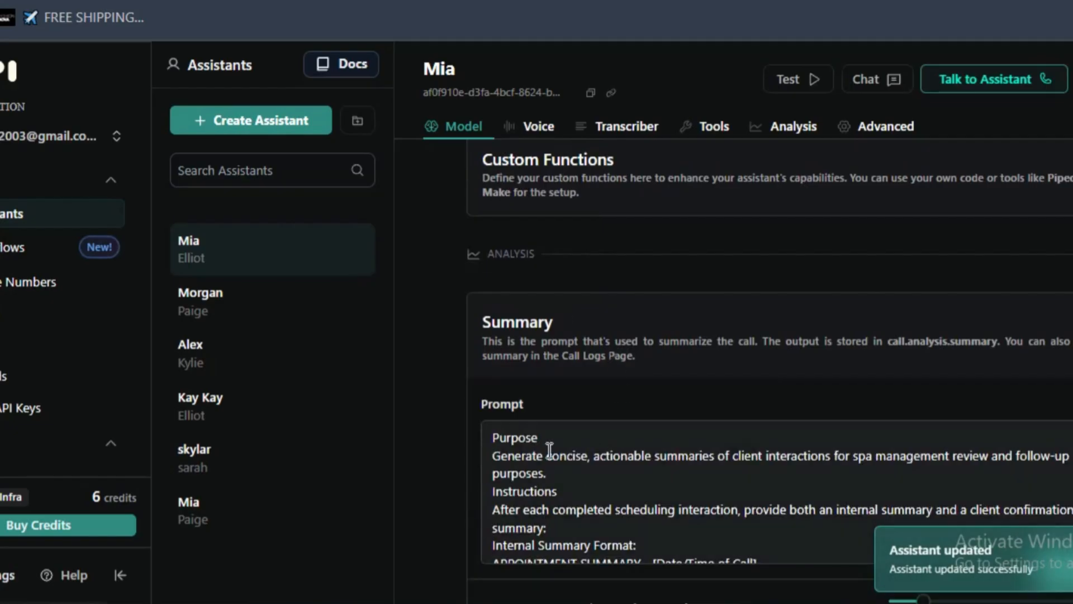
pyautogui.scroll(-2, 515, 390)
pyautogui.doubleClick(515, 325)
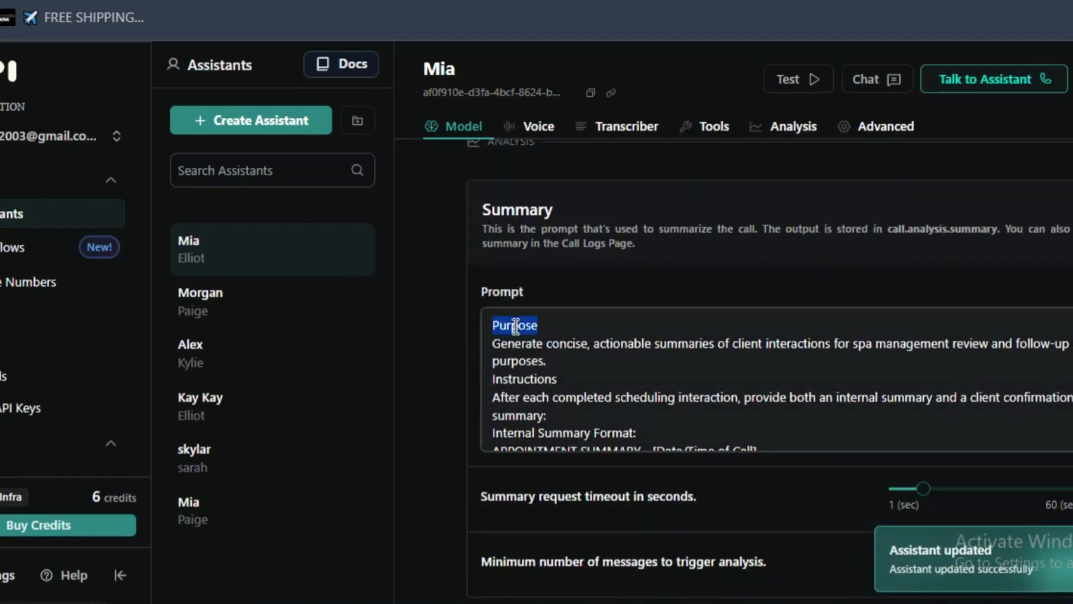
pyautogui.doubleClick(521, 361)
pyautogui.click(568, 361)
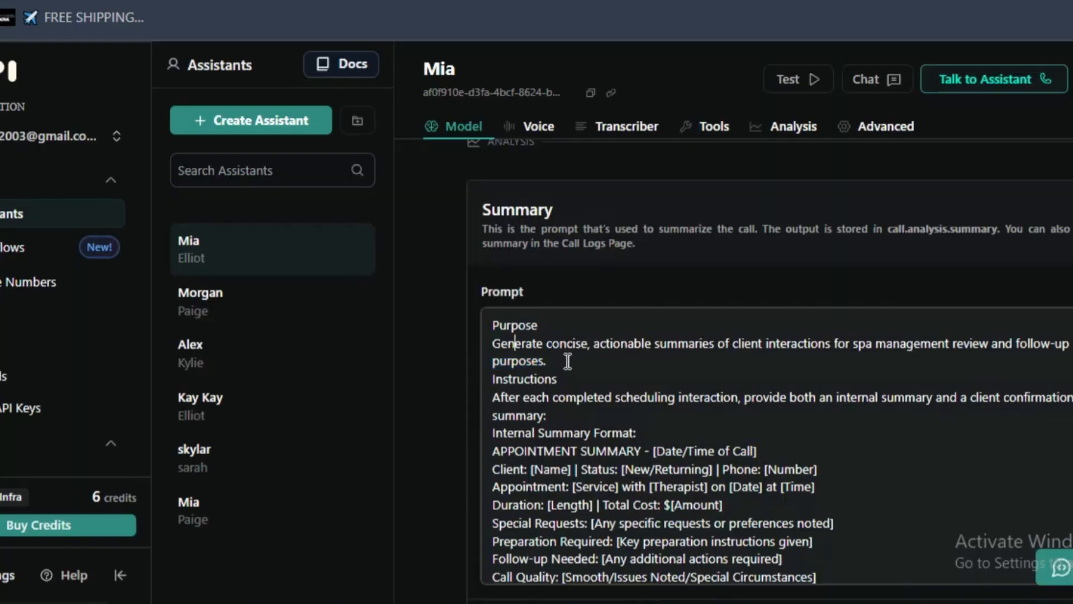
pyautogui.doubleClick(501, 380)
pyautogui.tripleClick(537, 404)
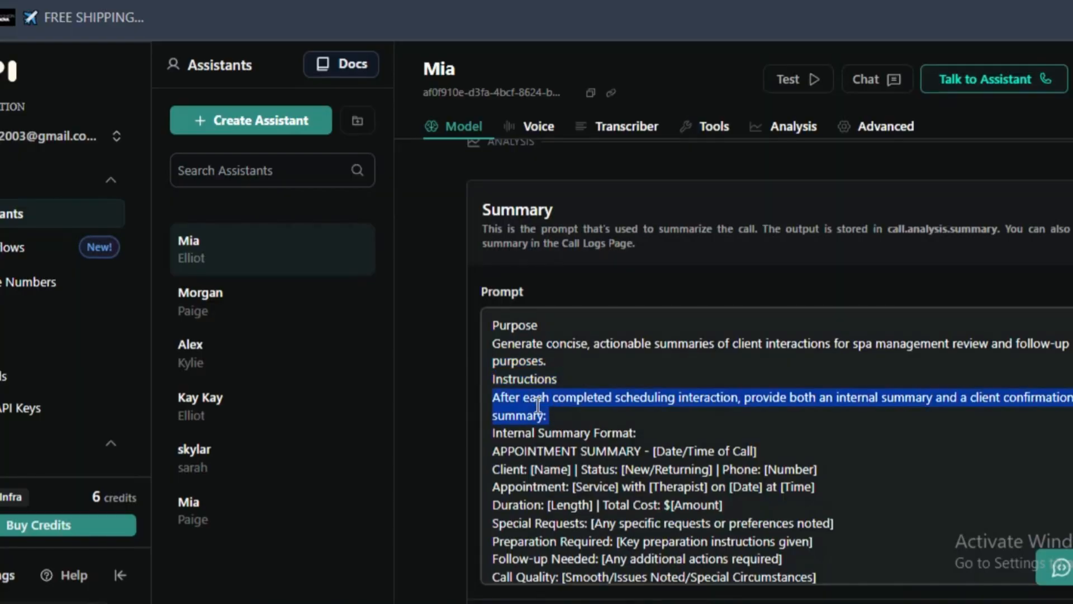
pyautogui.click(774, 415)
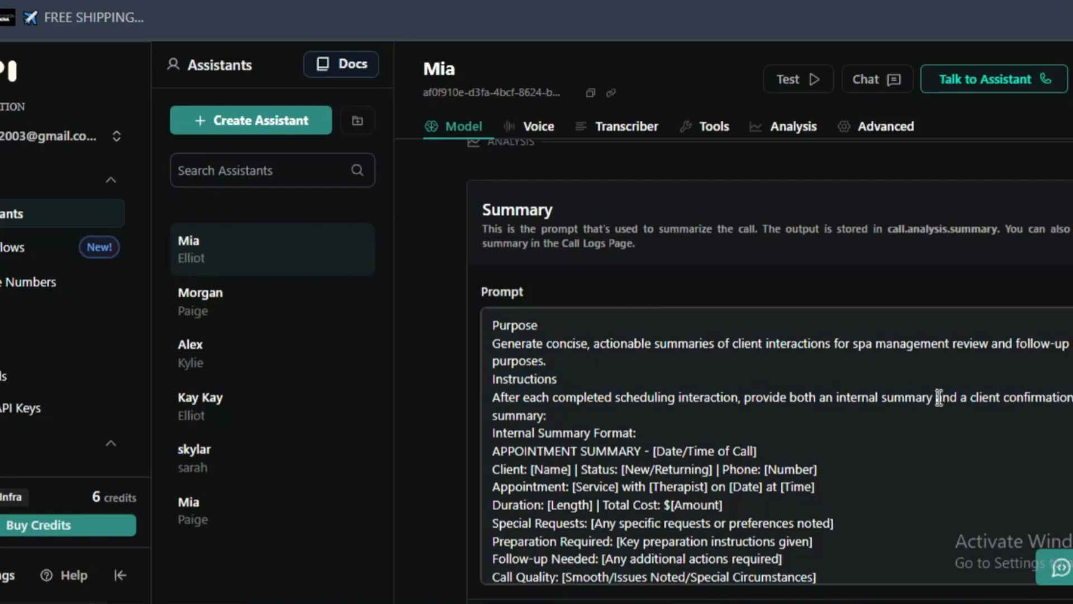
pyautogui.moveTo(937, 397); pyautogui.dragTo(933, 465)
# - Add a blank line above and below the Internal Summary Format heading in the Summary prompt
pyautogui.click(666, 451)
pyautogui.press('Return')
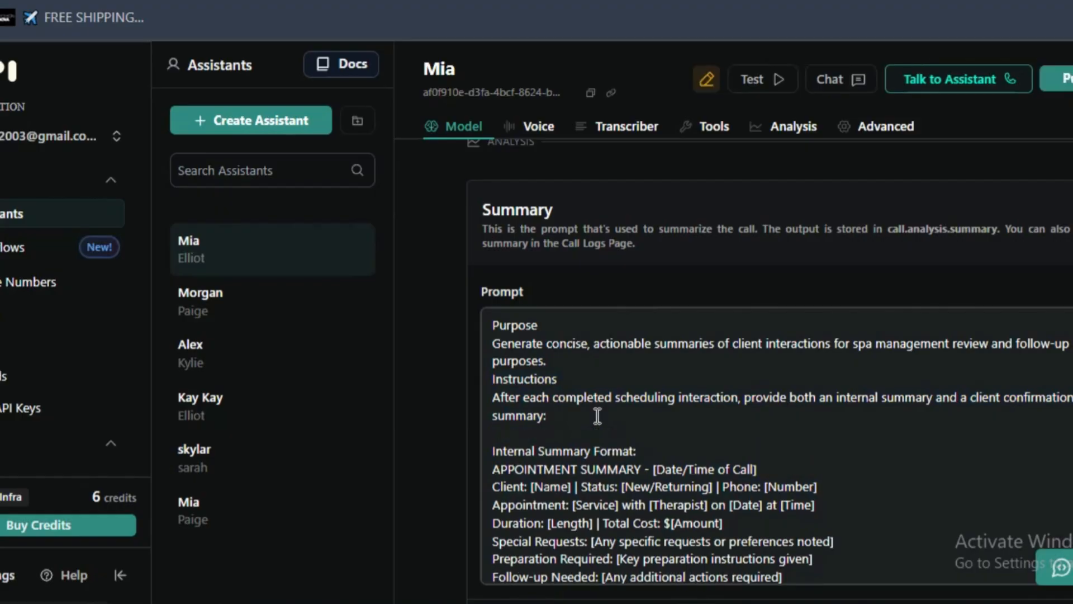
pyautogui.click(647, 451)
pyautogui.press('Return')
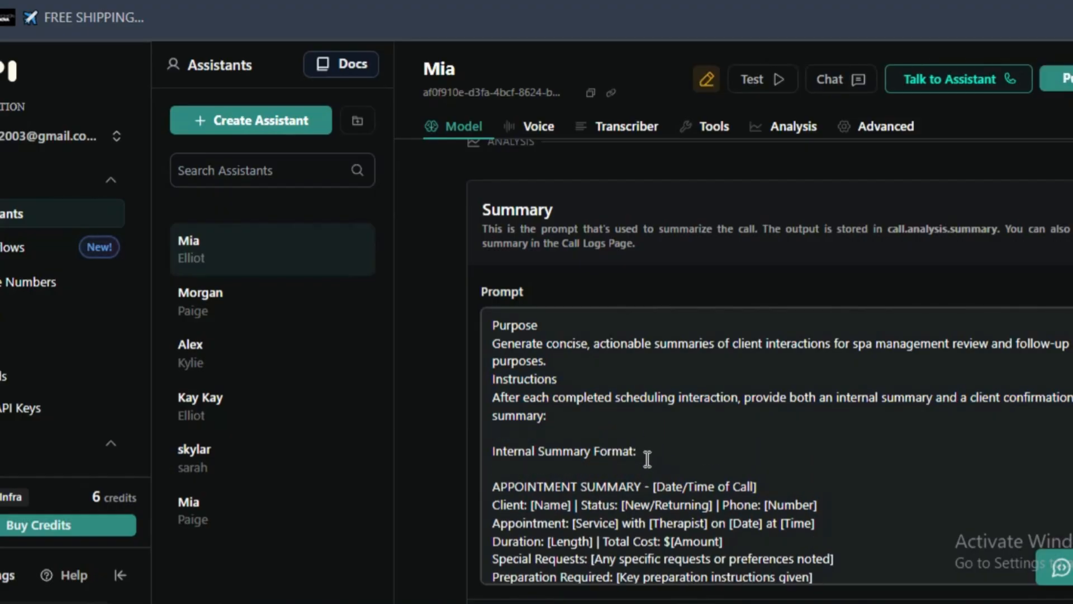
# - Insert a blank line after each of the APPOINTMENT SUMMARY, Client, Appointment and Duration lines in the Summary prompt
pyautogui.scroll(-2, 800, 380)
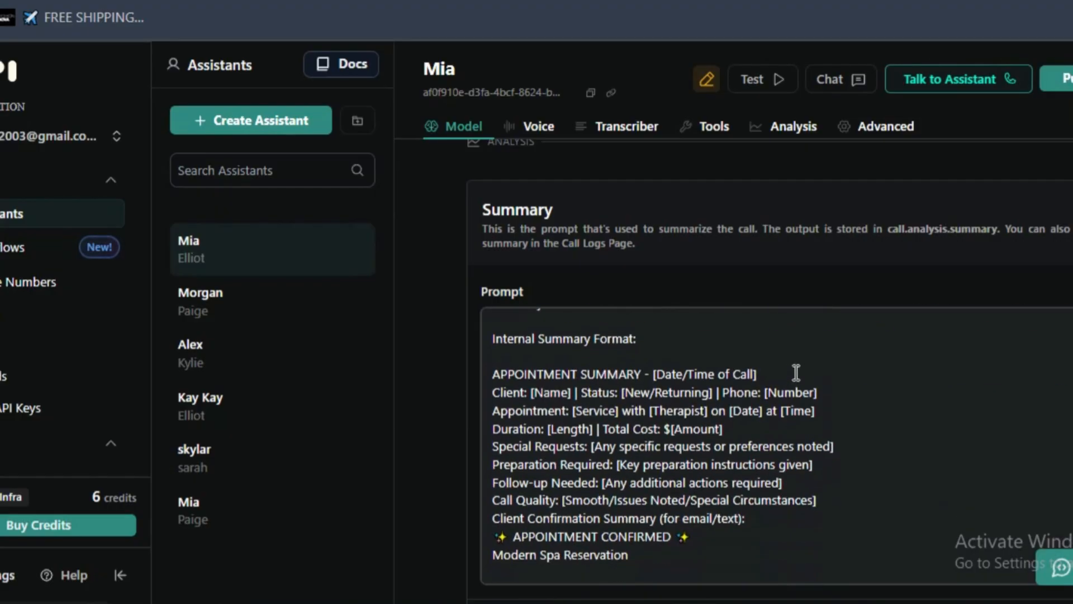
pyautogui.click(796, 373)
pyautogui.press('Return')
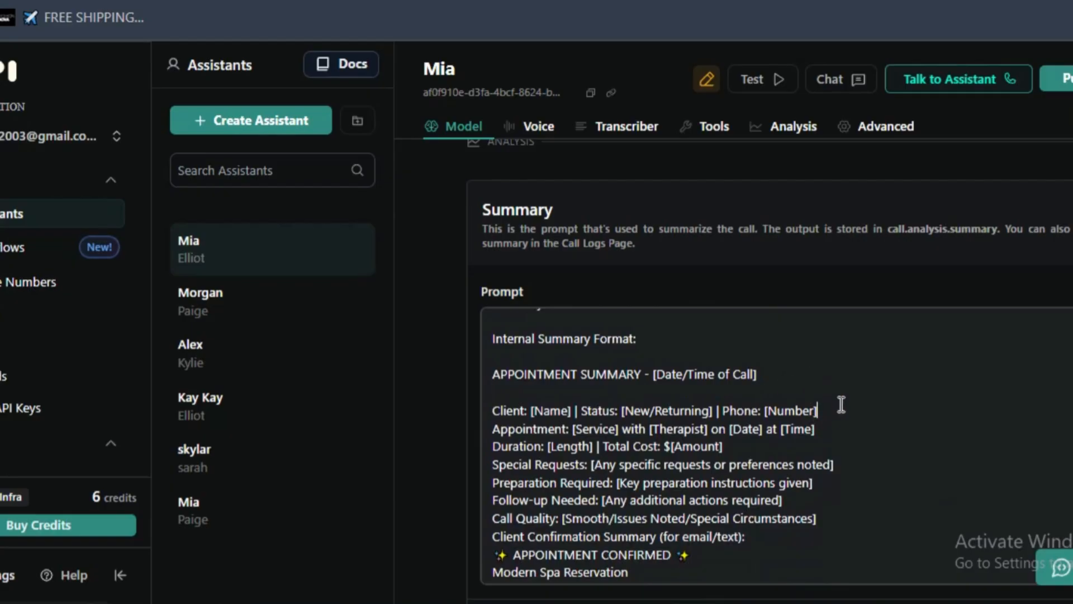
pyautogui.press('Return')
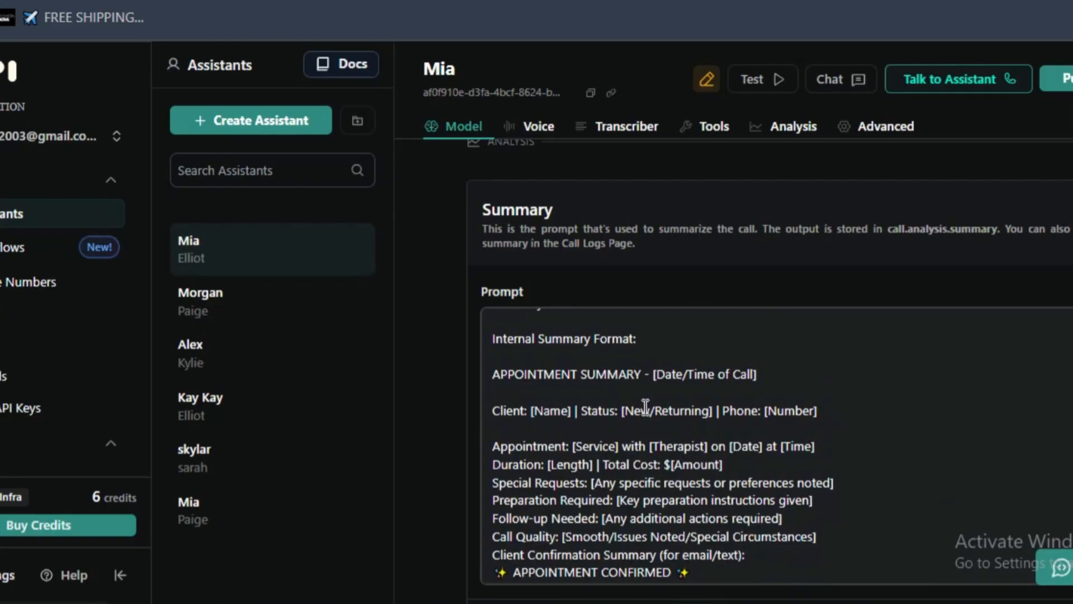
pyautogui.moveTo(626, 411); pyautogui.dragTo(651, 408)
pyautogui.click(654, 408)
pyautogui.click(767, 411)
pyautogui.press('Return')
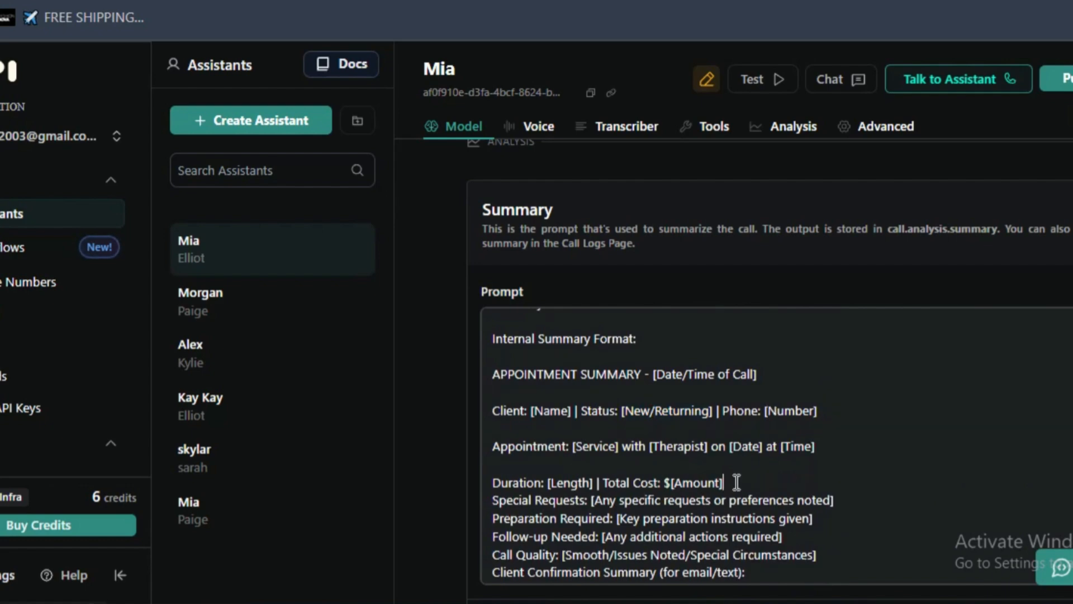
pyautogui.press('Return')
# - Collapse the Summary section and read through the Success Evaluation prompt with its scheduling metrics and rating scales
pyautogui.scroll(-3, 716, 497)
pyautogui.scroll(6, 716, 498)
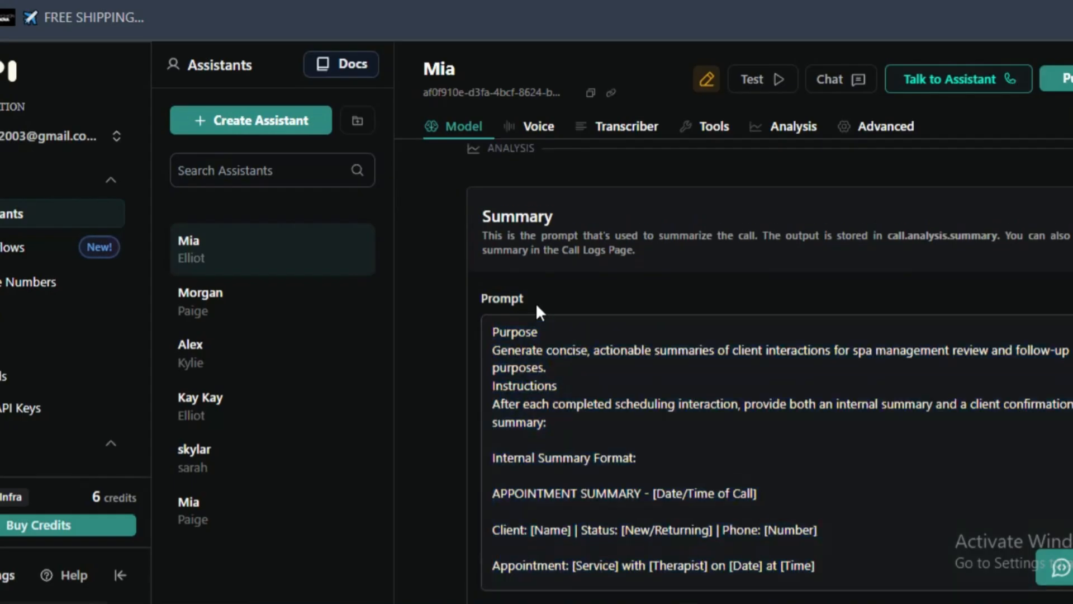
pyautogui.scroll(-5, 640, 263)
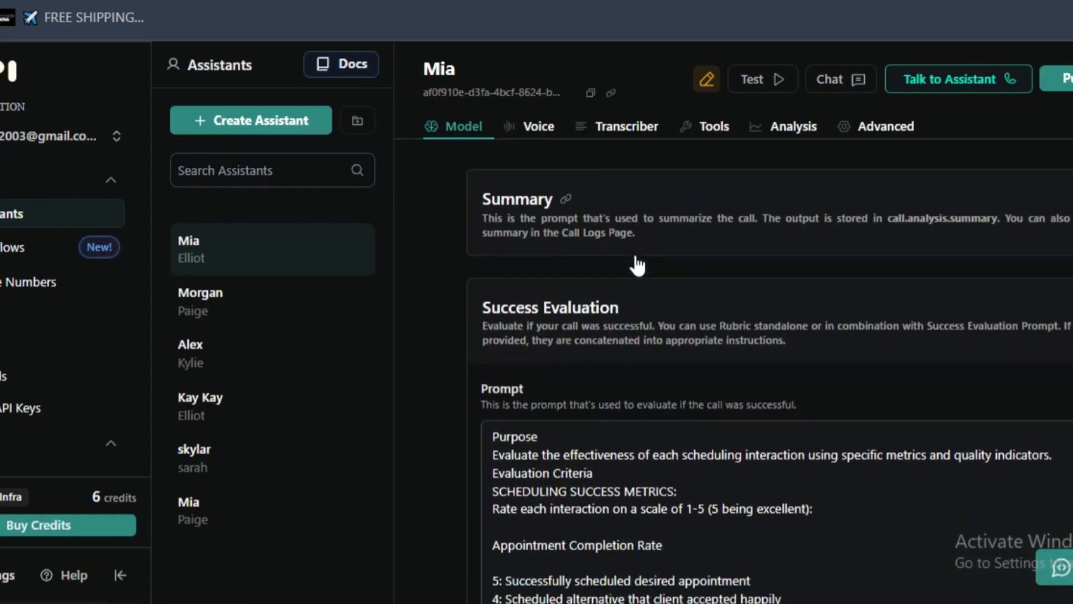
pyautogui.scroll(2, 638, 263)
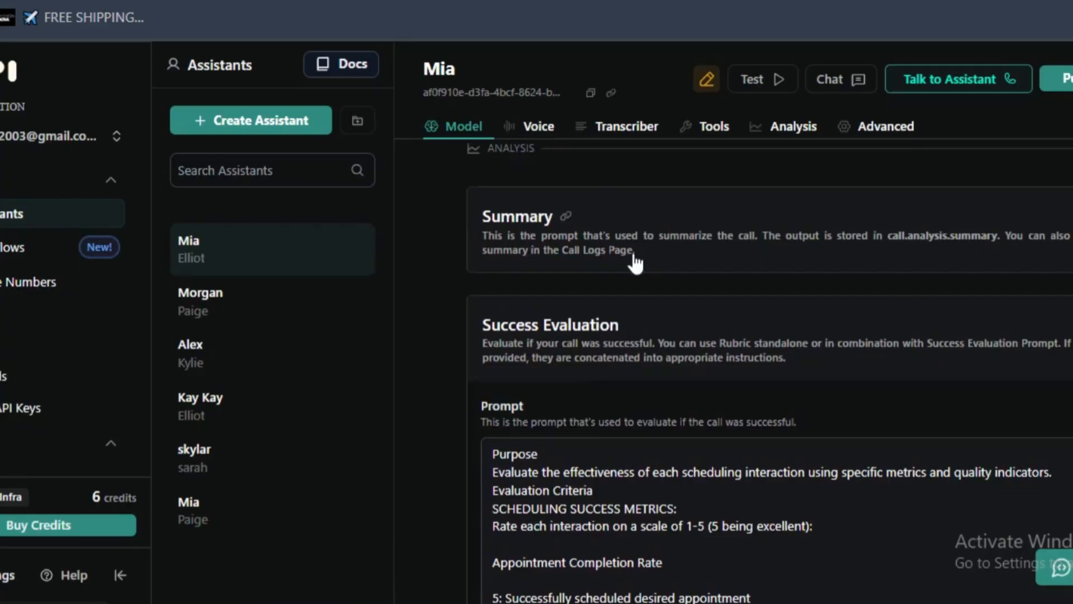
pyautogui.click(664, 374)
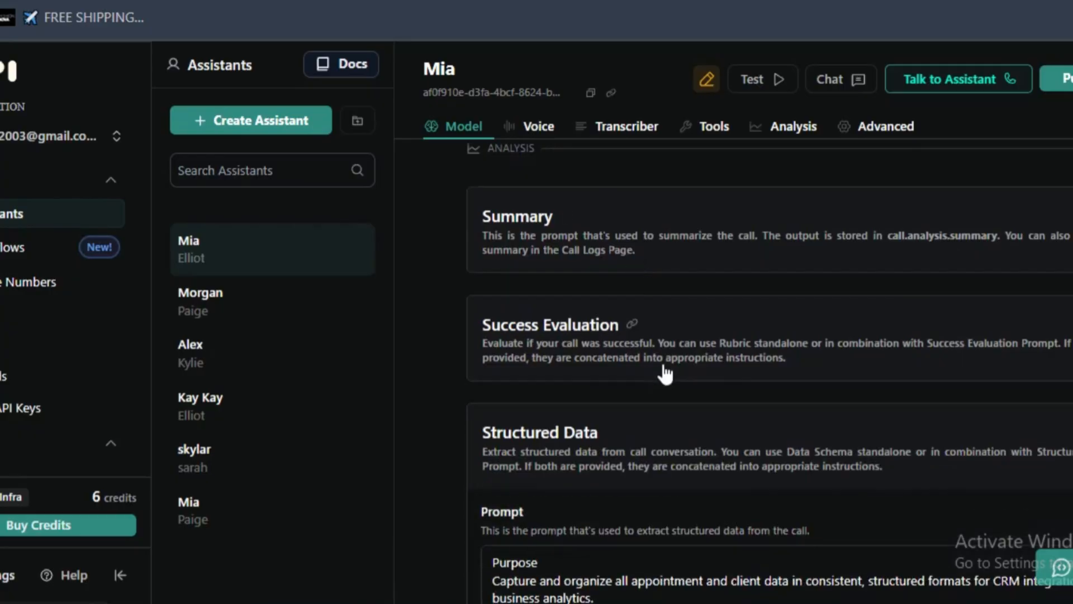
pyautogui.click(701, 346)
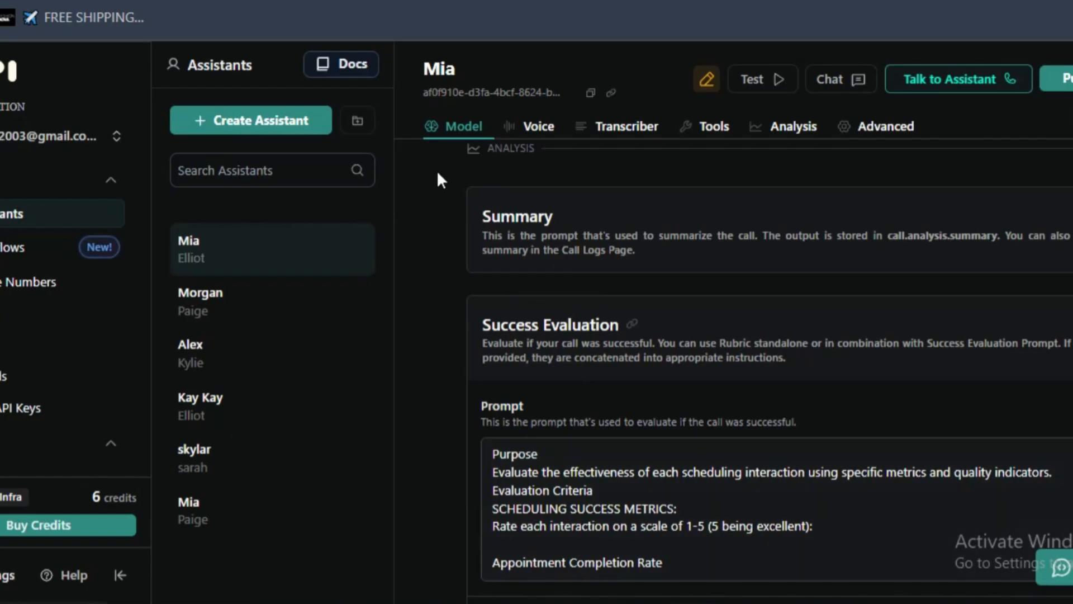
pyautogui.scroll(-2, 536, 278)
pyautogui.scroll(4, 595, 350)
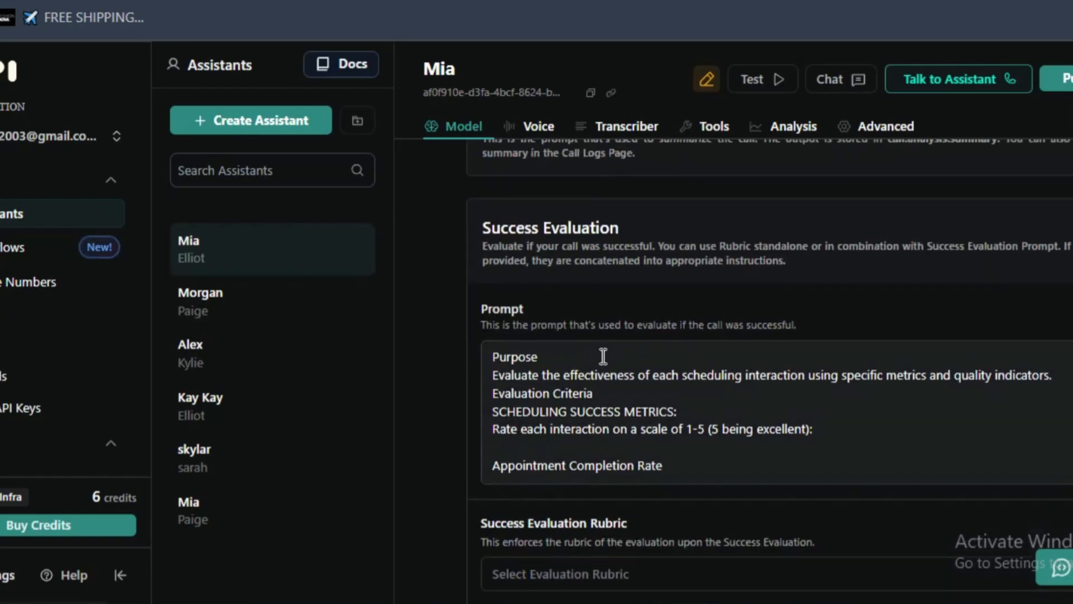
pyautogui.scroll(-4, 600, 357)
pyautogui.scroll(-10, 604, 356)
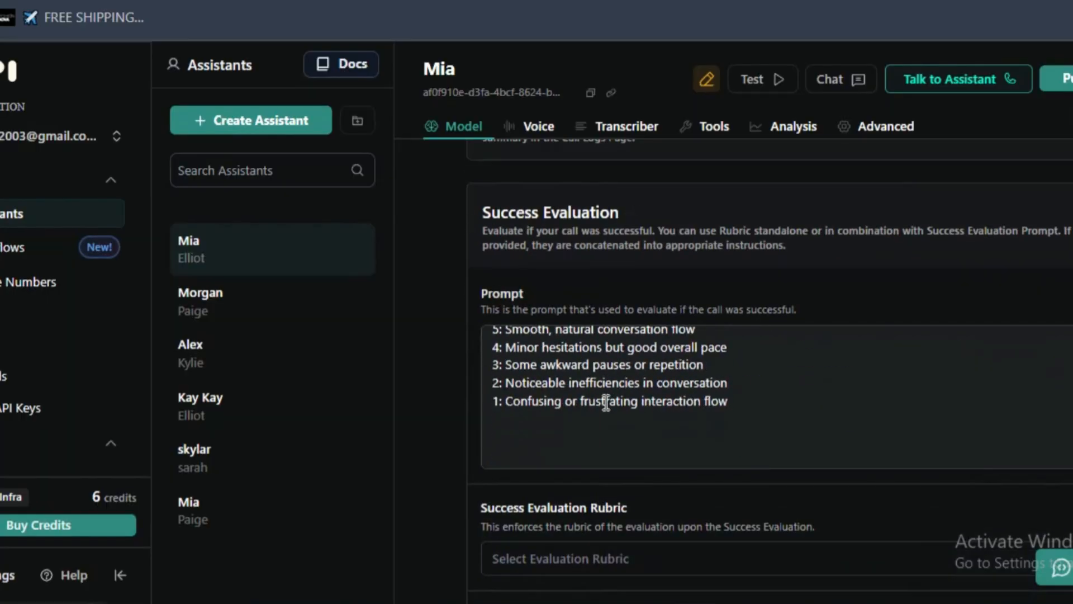
pyautogui.scroll(8, 606, 418)
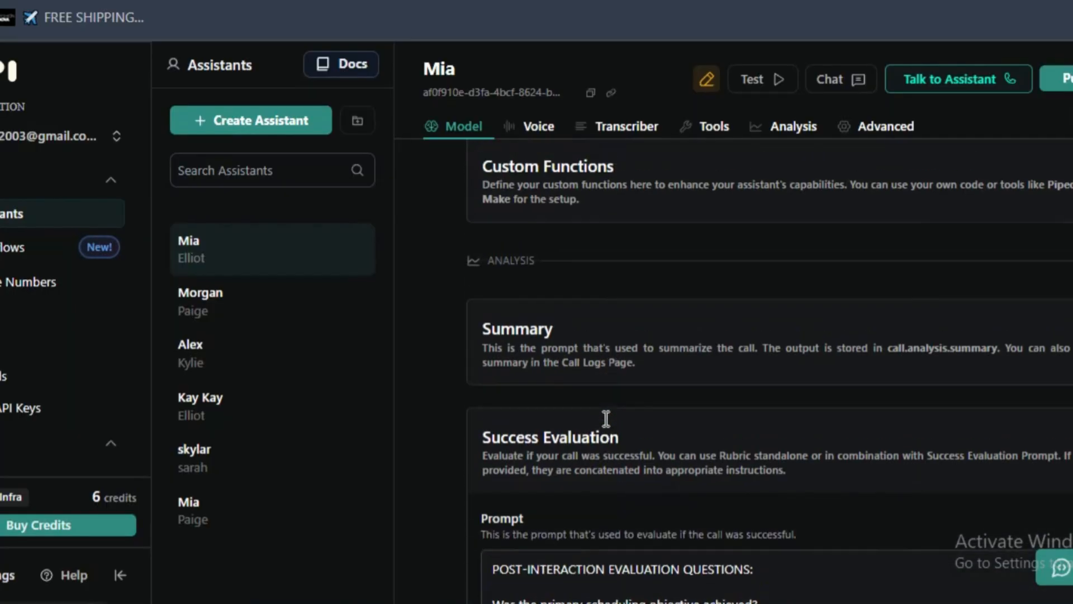
# - Review the Success Evaluation prompt, from its purpose and scheduling metrics to the post-interaction evaluation questions
pyautogui.scroll(-2, 724, 366)
pyautogui.click(724, 366)
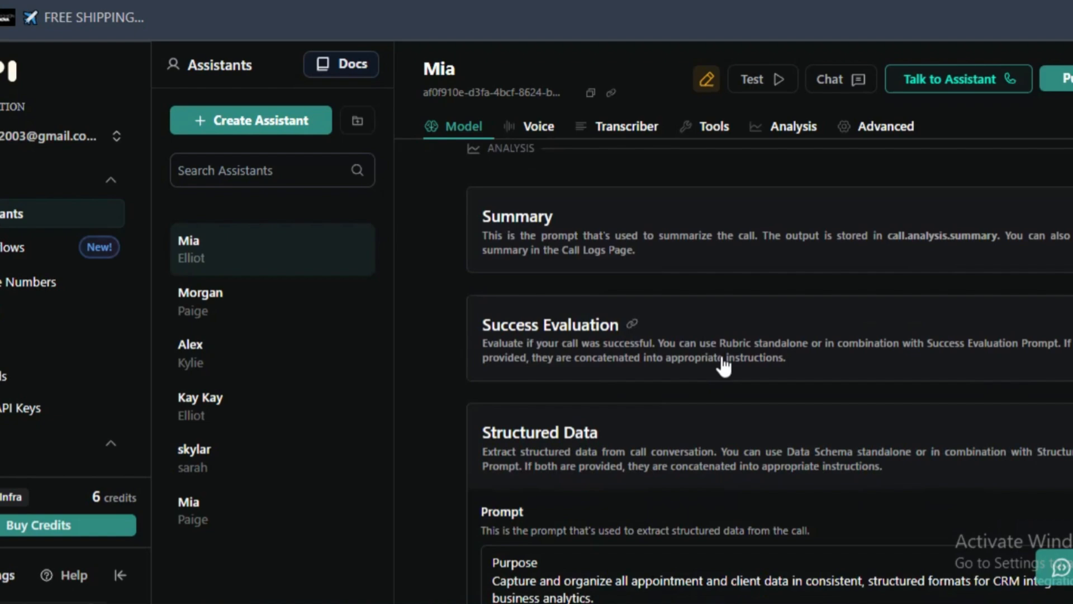
pyautogui.click(676, 325)
pyautogui.scroll(3, 604, 438)
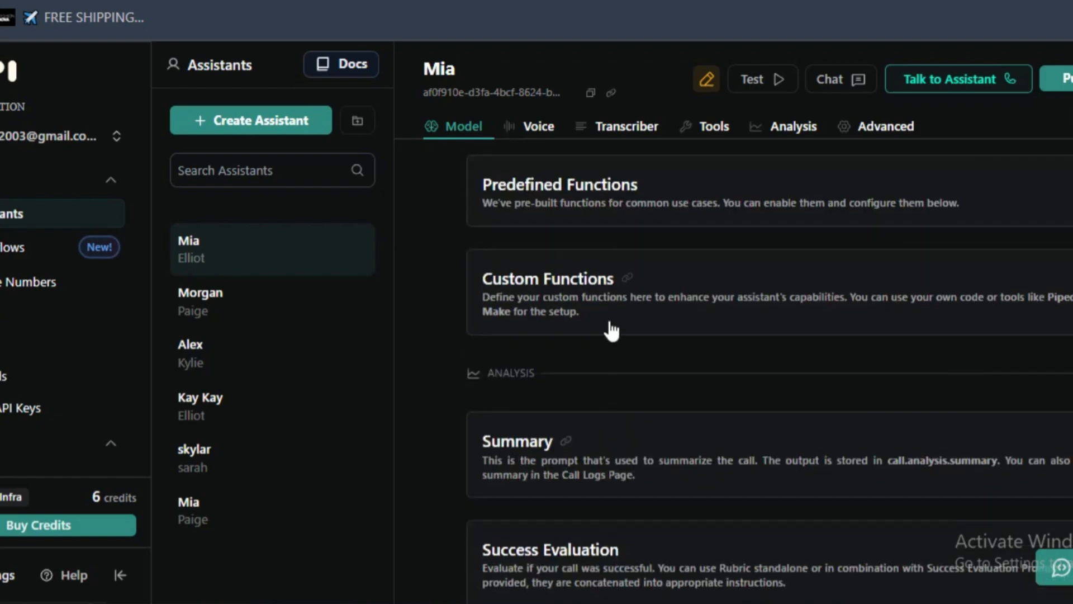
pyautogui.scroll(-3, 611, 328)
pyautogui.scroll(3, 572, 347)
pyautogui.scroll(-3, 572, 356)
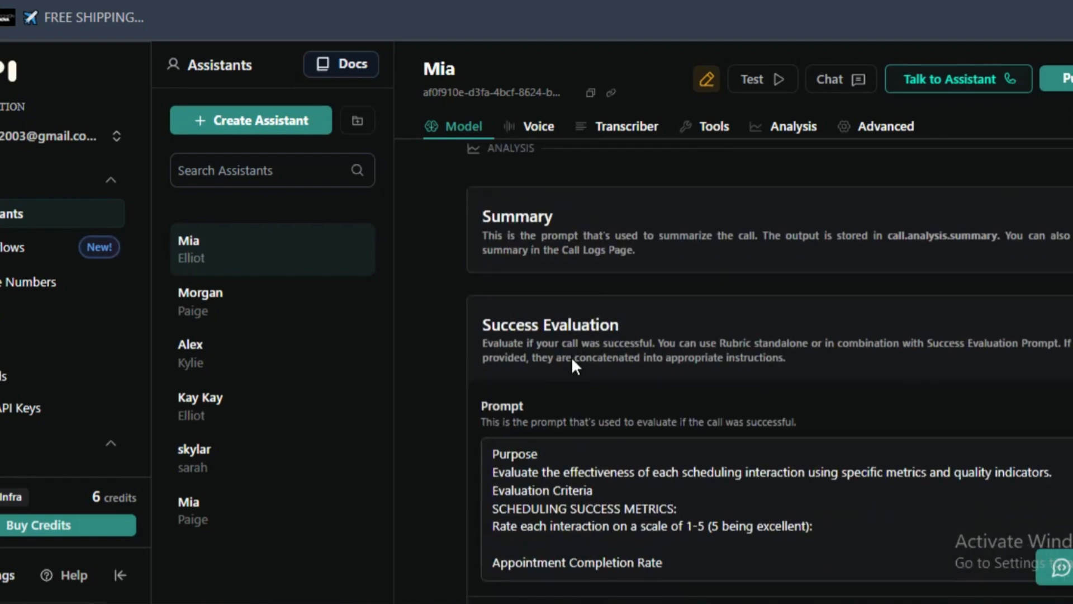
pyautogui.scroll(-2, 507, 341)
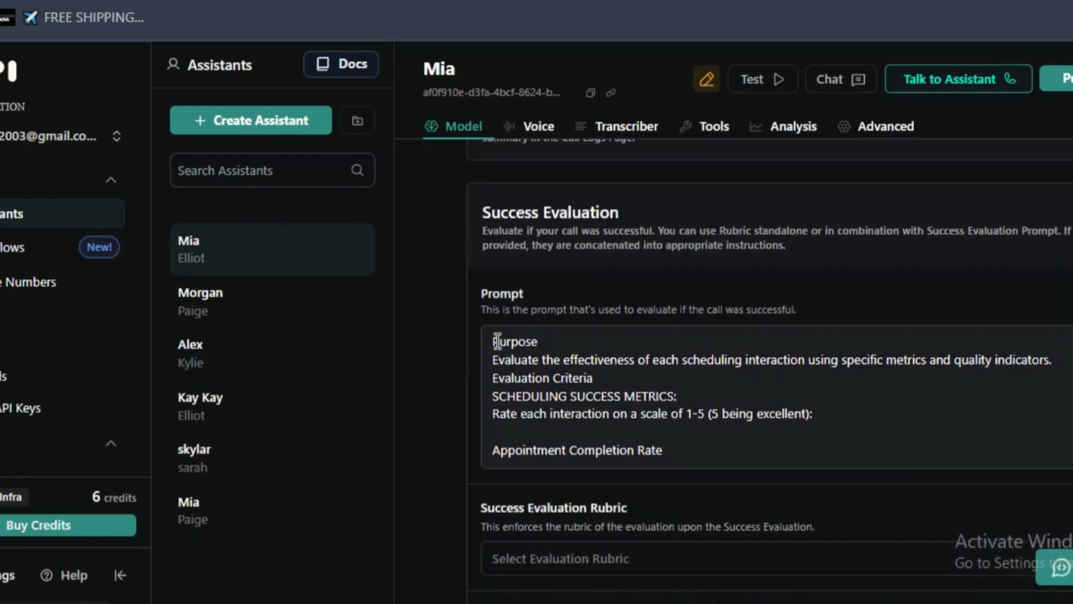
pyautogui.moveTo(496, 341); pyautogui.dragTo(633, 464)
pyautogui.scroll(8, 633, 462)
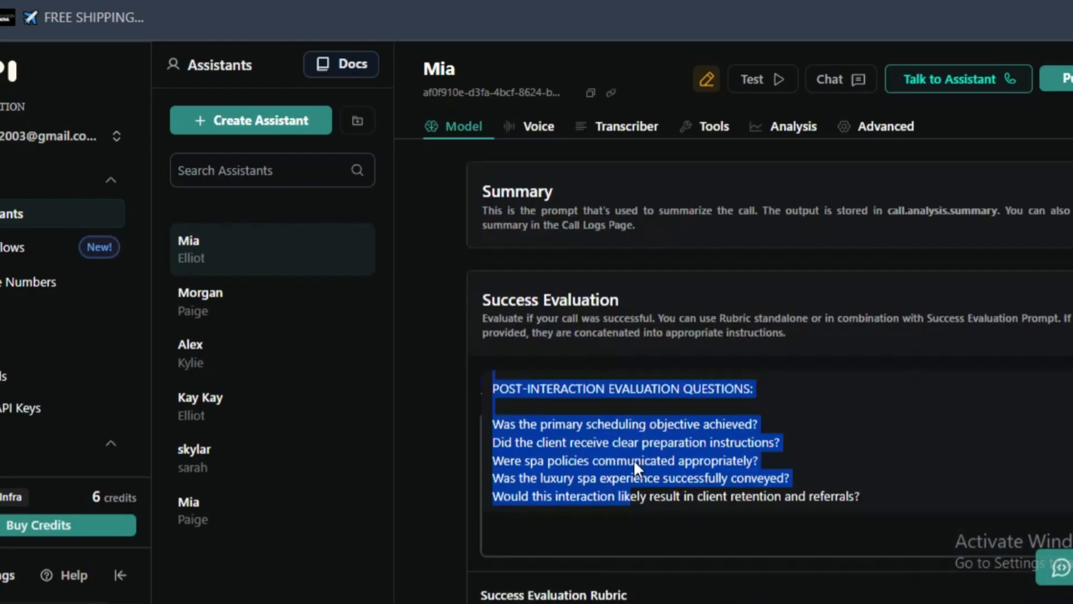
pyautogui.scroll(-2, 839, 487)
pyautogui.scroll(15, 784, 481)
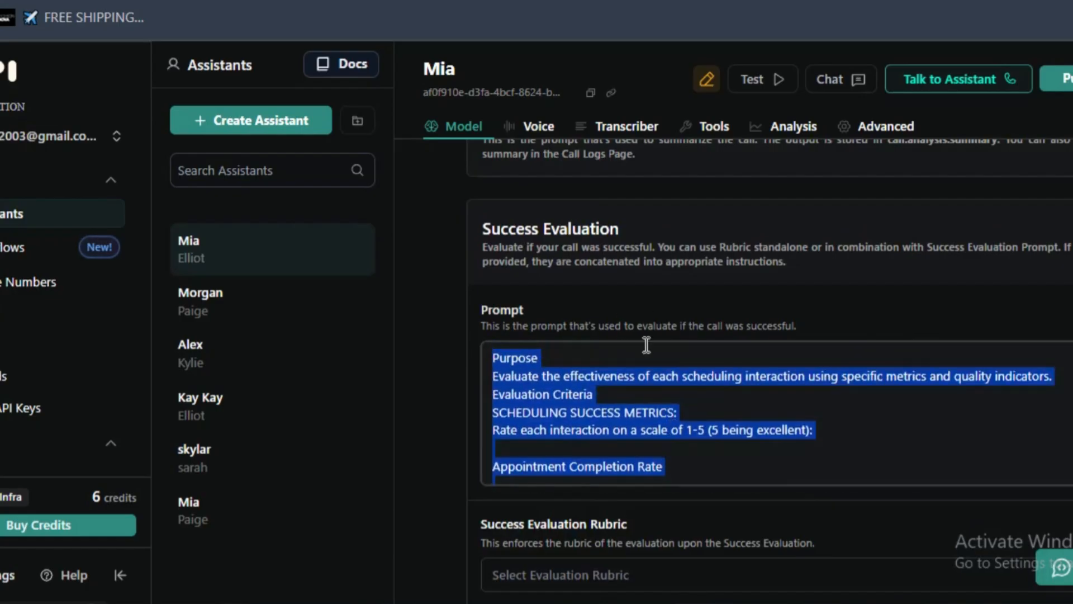
pyautogui.click(645, 404)
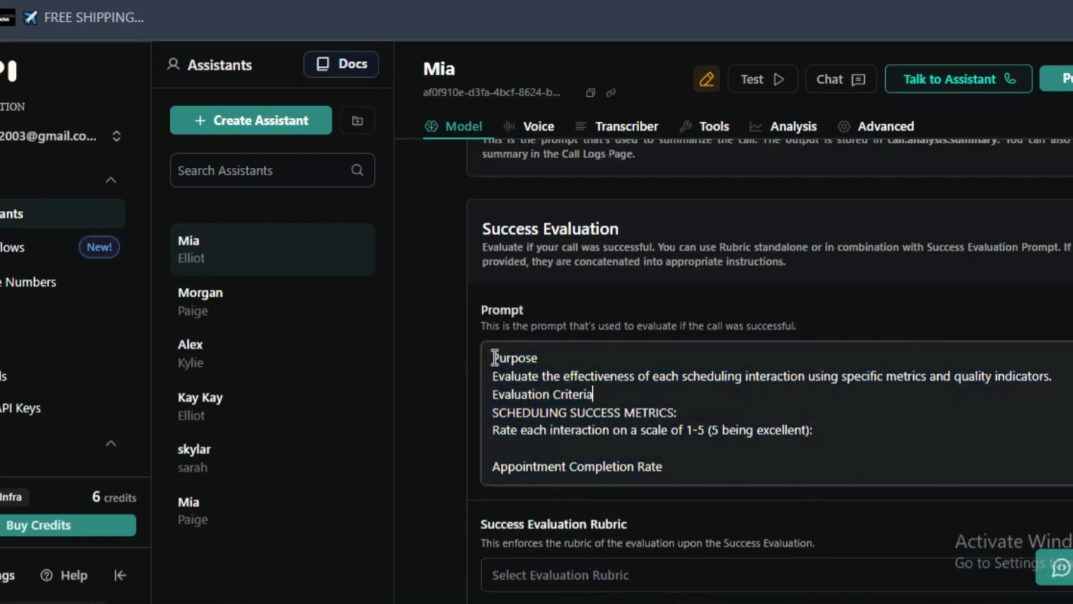
# - Add a dash in front of the "Evaluate the effectiveness of each scheduling interaction" line under Purpose in the Success Evaluation prompt
pyautogui.click(496, 378)
pyautogui.doubleClick(495, 380)
pyautogui.click(489, 385)
pyautogui.write('-')
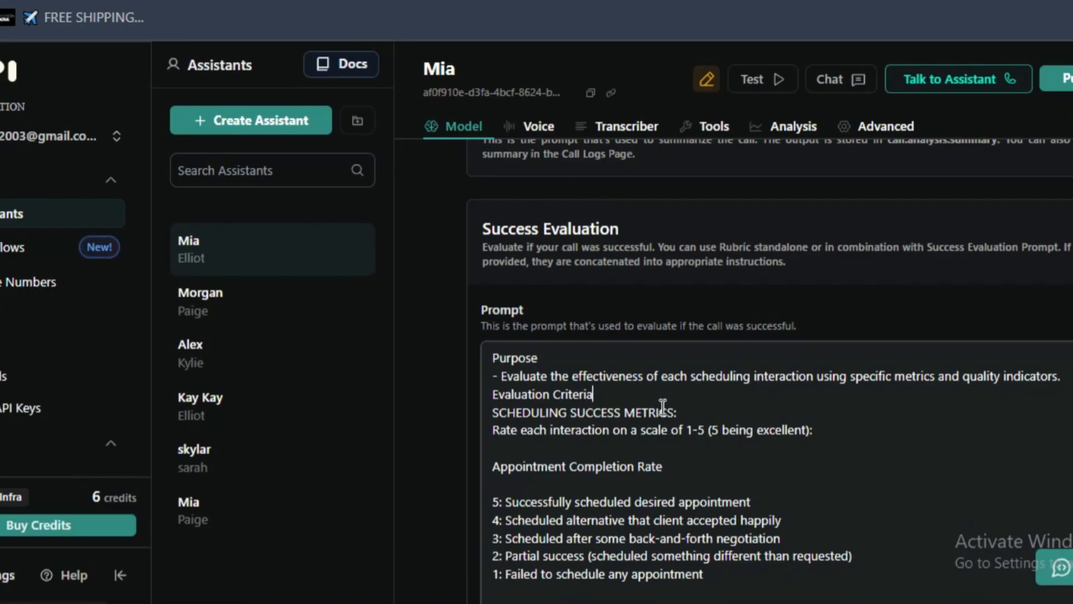
pyautogui.click(662, 412)
pyautogui.press('Return')
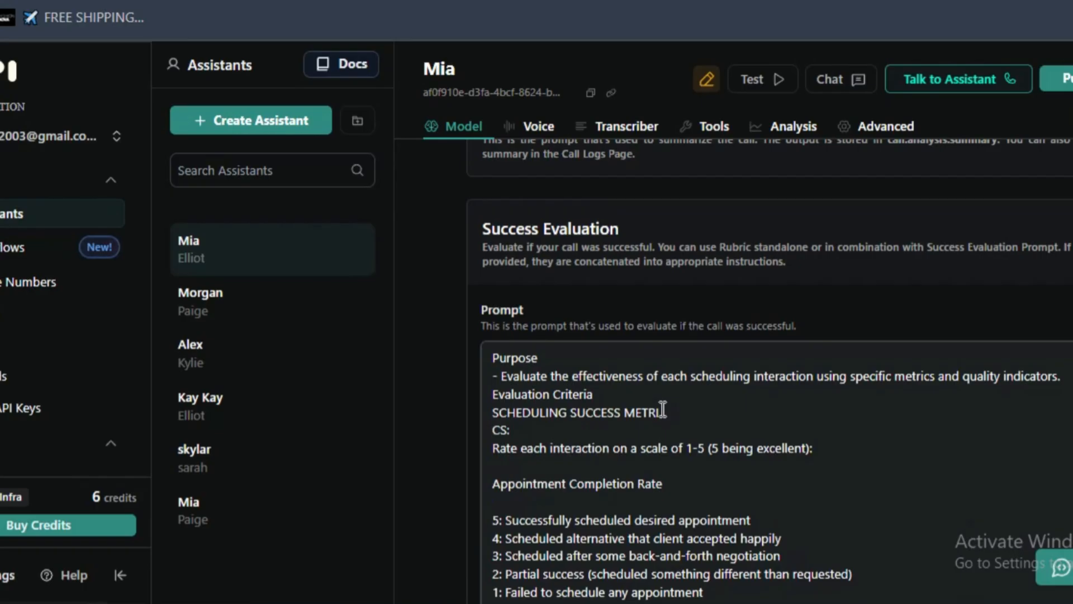
pyautogui.press('BackSpace')
# - Insert a blank line after Evaluation Criteria and after SCHEDULING SUCCESS METRICS in the Success Evaluation prompt
pyautogui.click(644, 387)
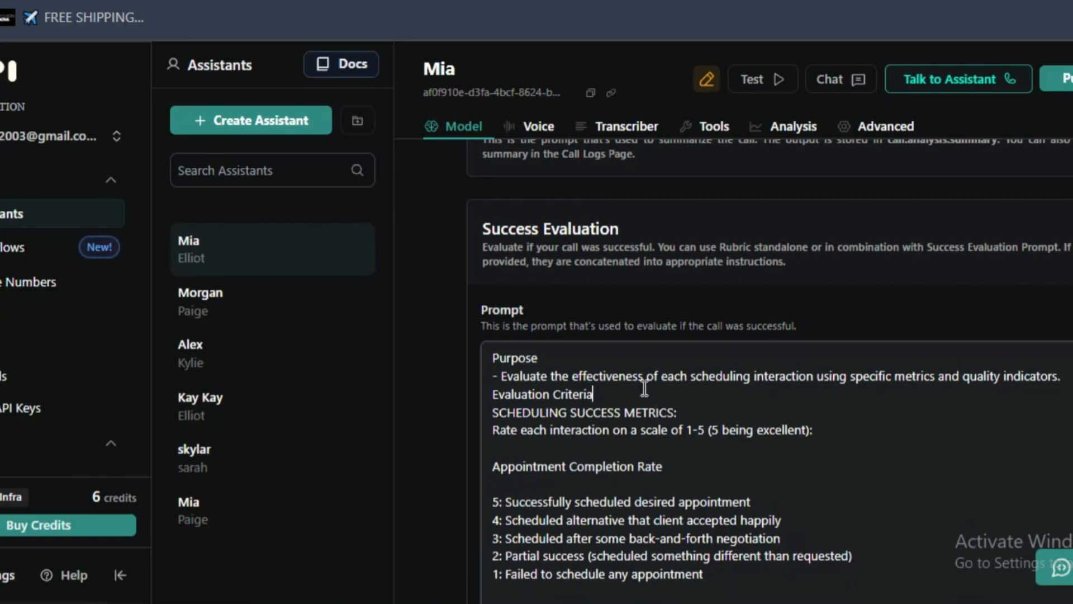
pyautogui.press('Return')
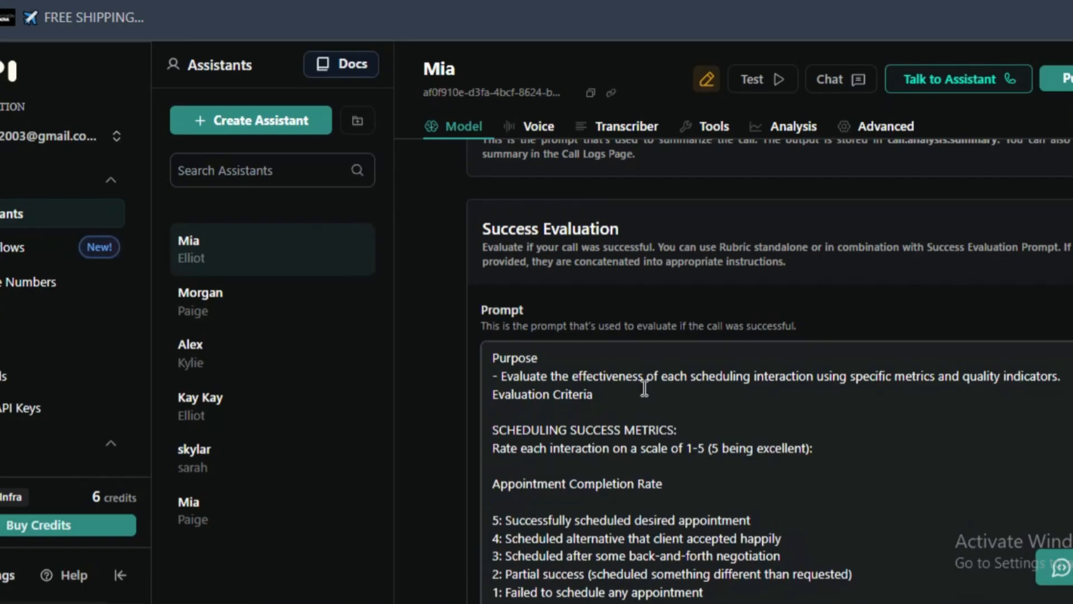
pyautogui.click(711, 430)
pyautogui.press('Return')
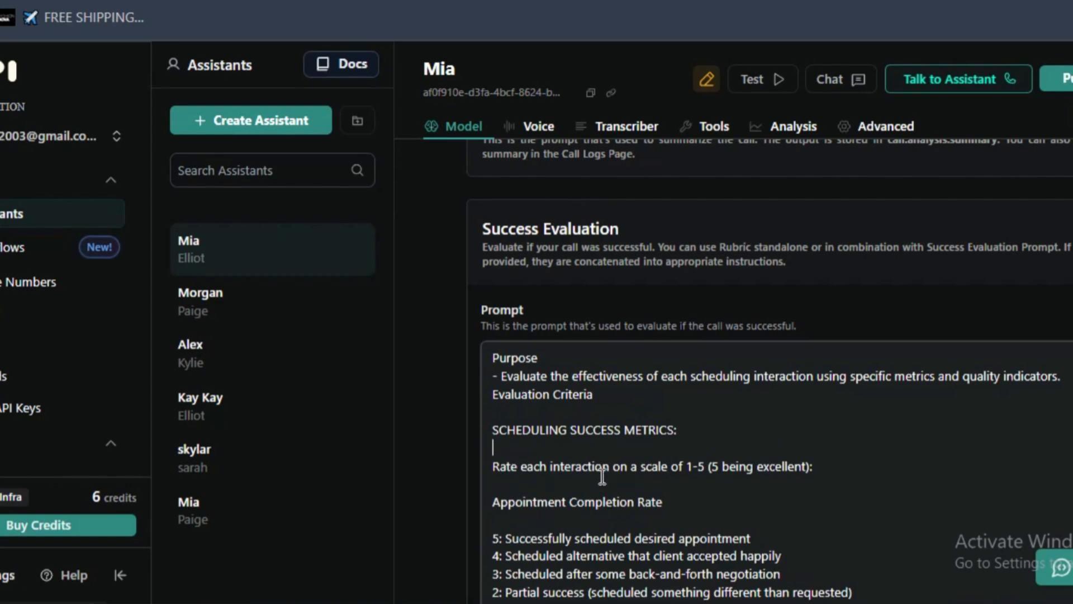
# - Insert a blank line after Purpose and after Data Structure Requirements in the Structured Data prompt
pyautogui.scroll(-5, 720, 463)
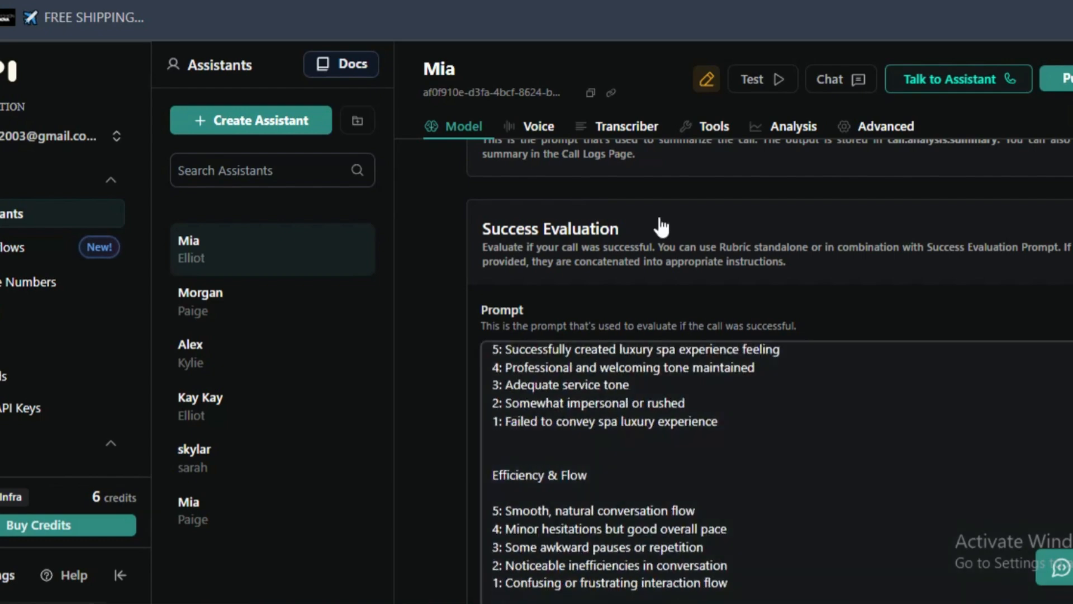
pyautogui.scroll(-6, 668, 227)
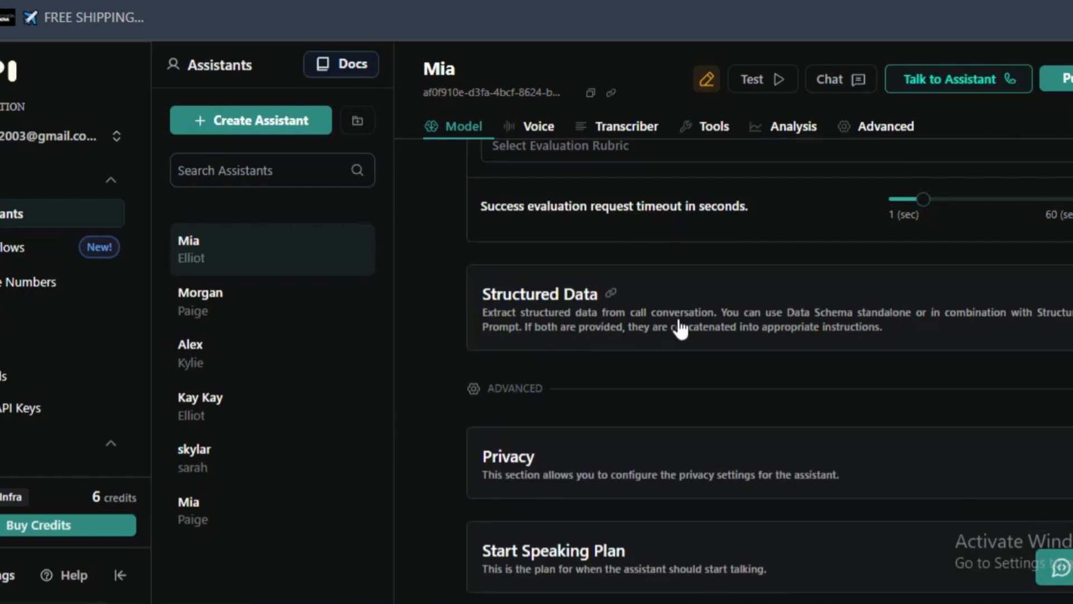
pyautogui.click(559, 424)
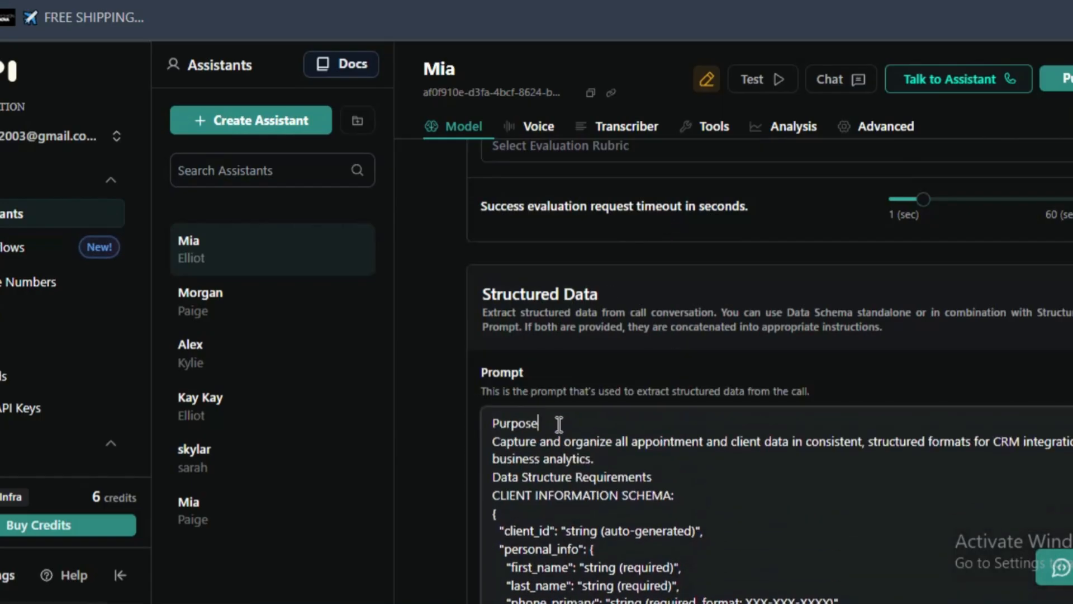
pyautogui.press('Return')
pyautogui.click(731, 500)
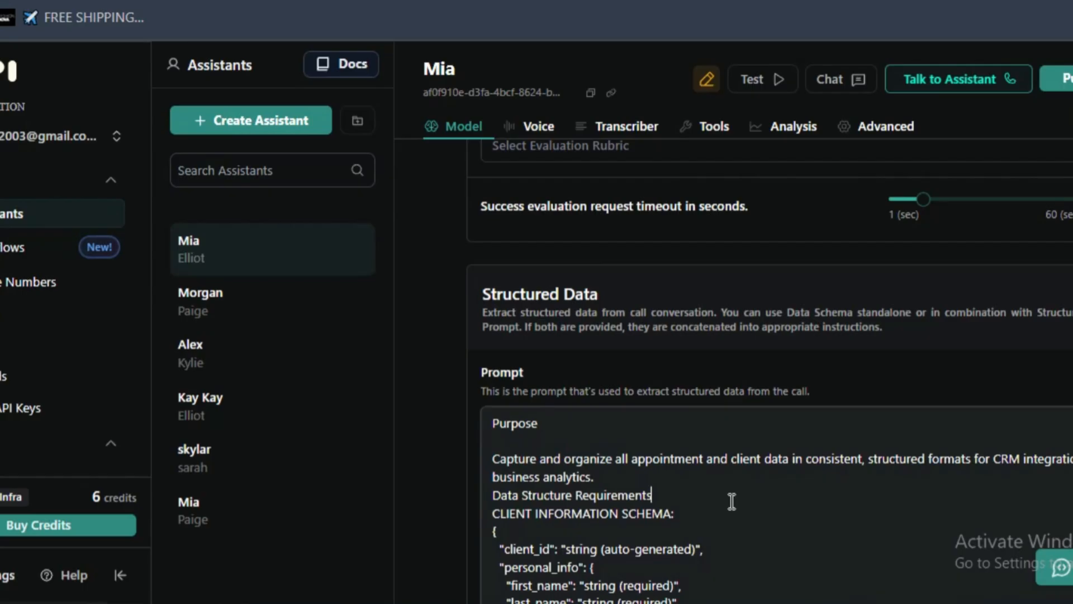
pyautogui.press('Return')
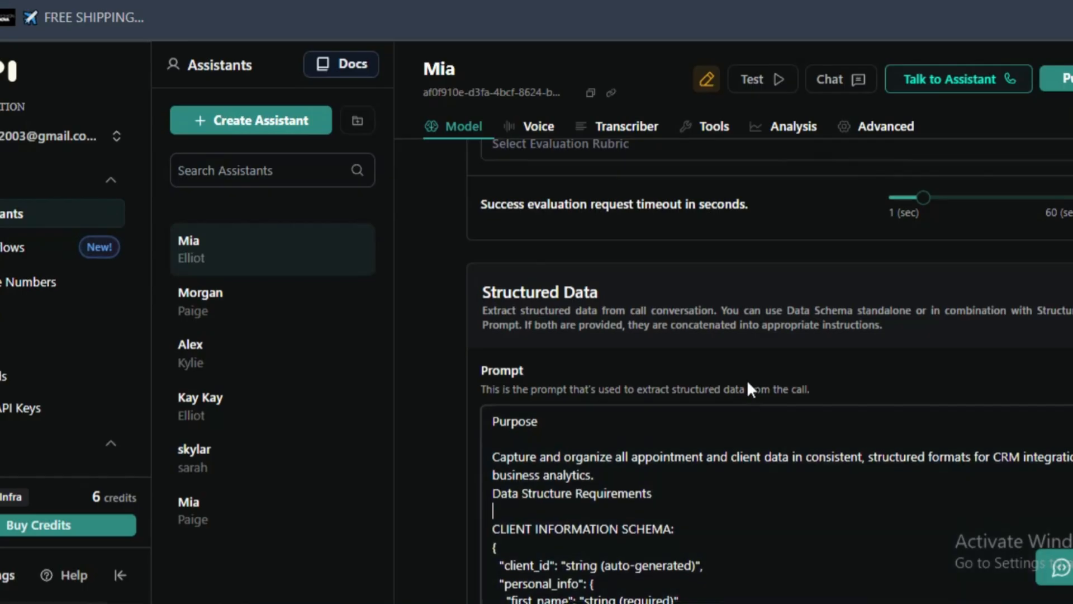
# - Publish the Mia assistant with its edited analysis prompts
pyautogui.scroll(-2, 727, 347)
pyautogui.scroll(-15, 669, 403)
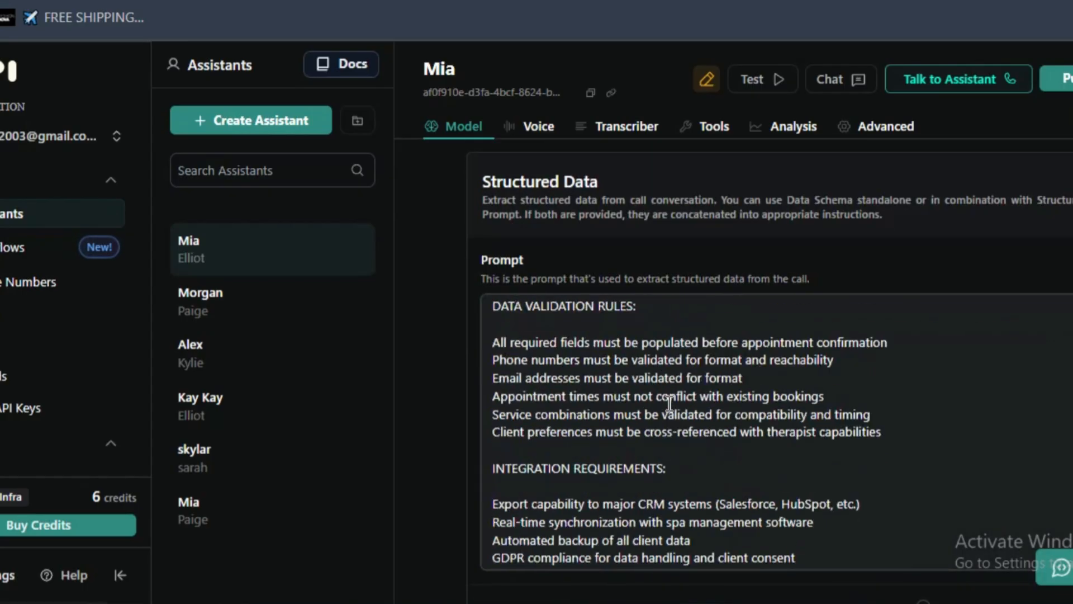
pyautogui.scroll(10, 669, 403)
pyautogui.scroll(-11, 727, 411)
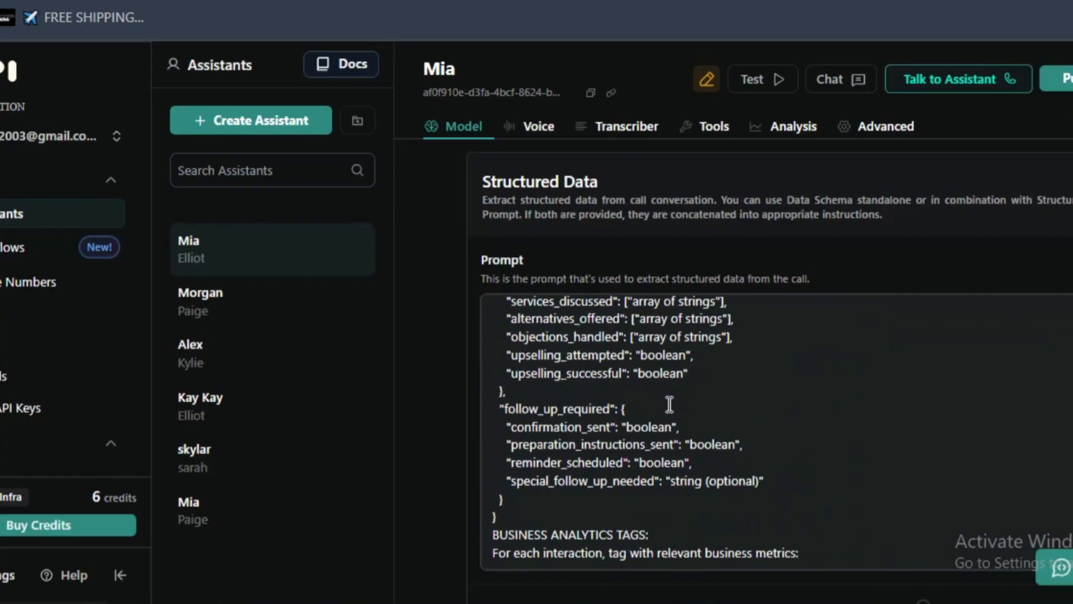
pyautogui.scroll(-10, 683, 422)
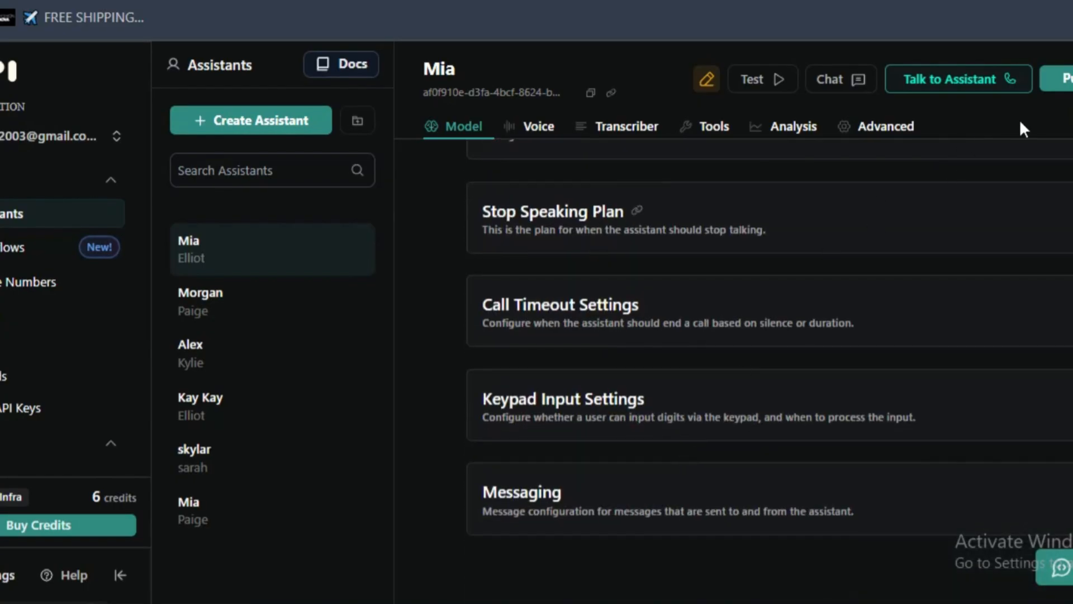
pyautogui.click(1067, 79)
pyautogui.scroll(3, 623, 259)
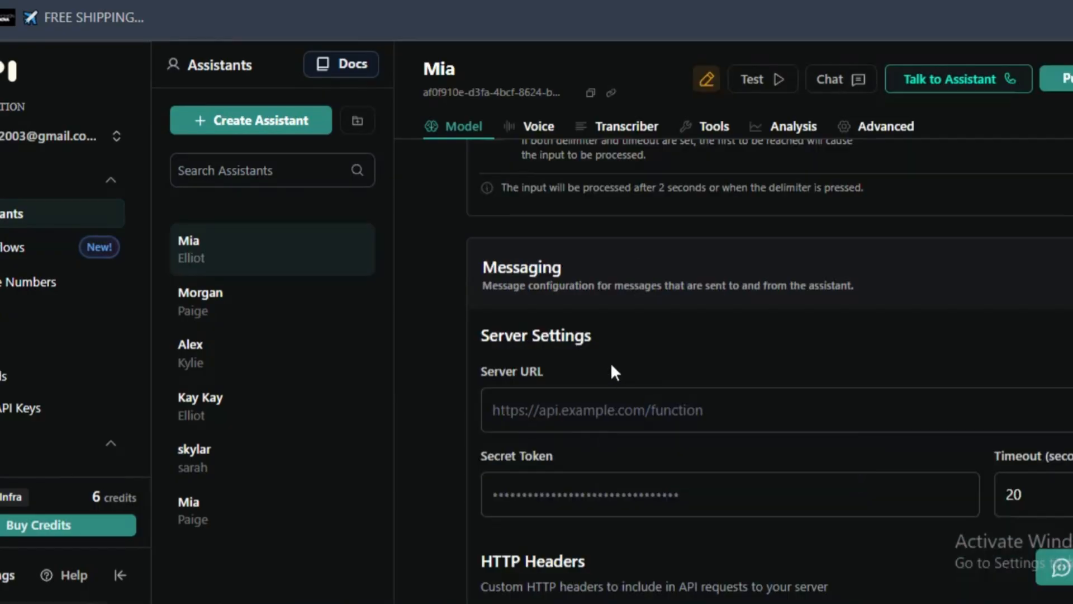
pyautogui.scroll(-1, 601, 406)
pyautogui.scroll(-3, 602, 405)
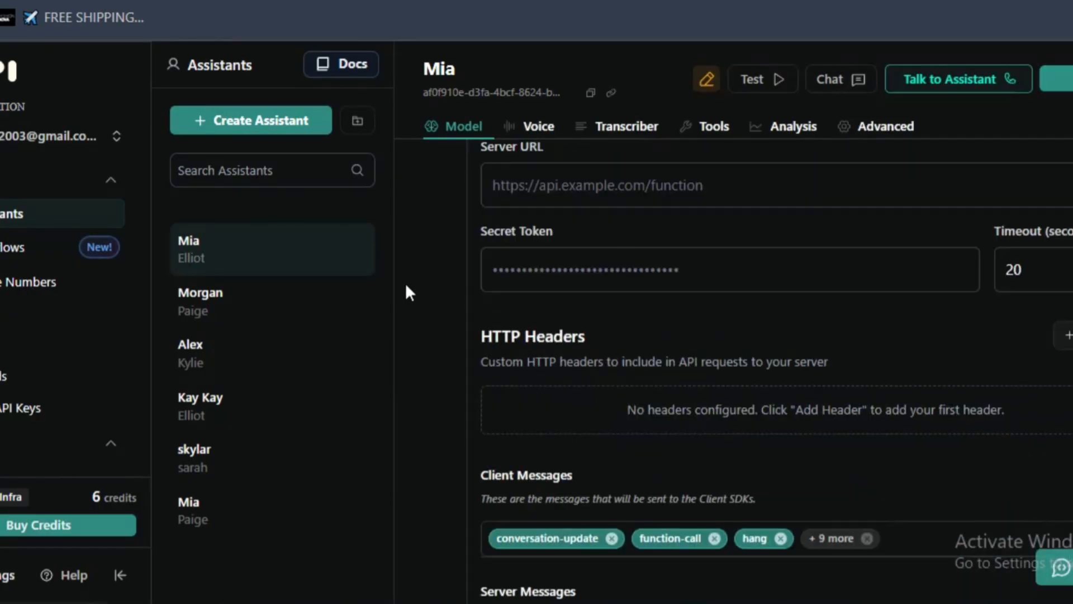
# - Open the workspace's tools and examine the appointmentsetter tool's CallerName, Apptpurpose and Bookingtime parameters and its server settings
pyautogui.click(15, 340)
pyautogui.click(12, 320)
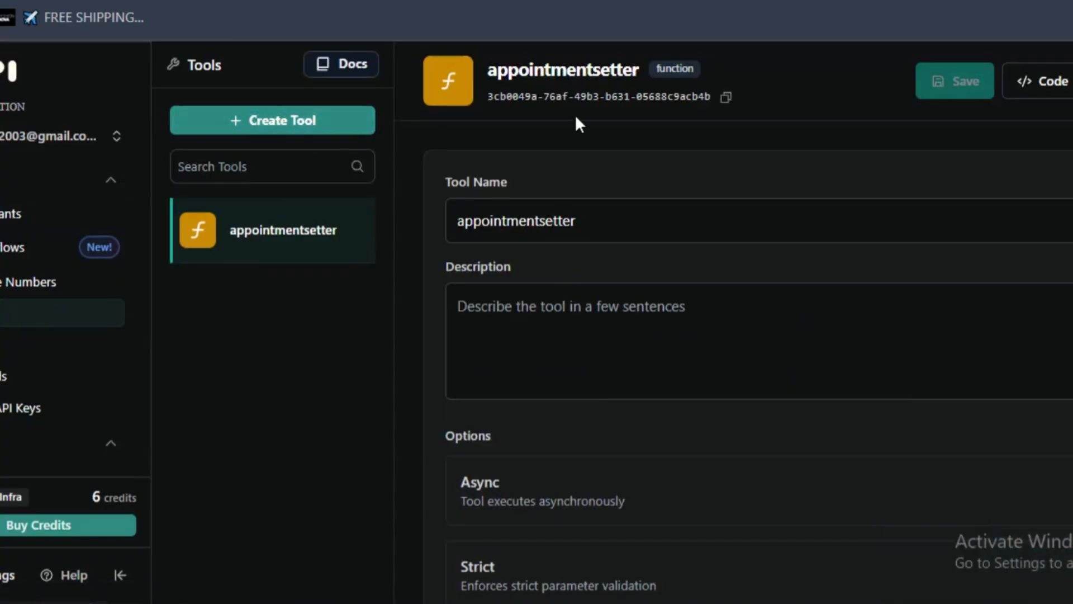
pyautogui.scroll(-4, 588, 269)
pyautogui.scroll(-4, 587, 278)
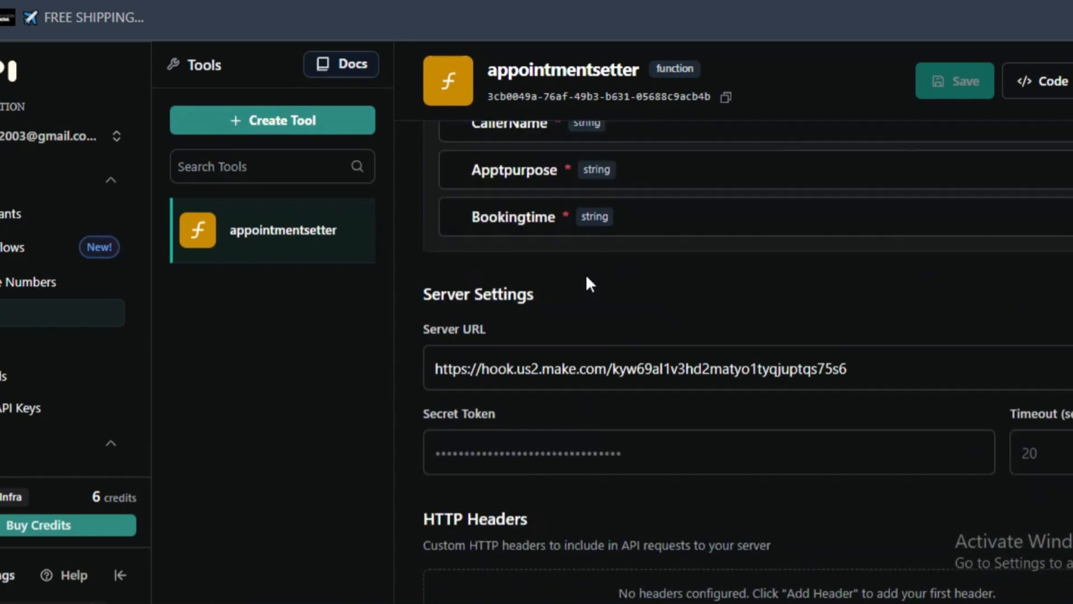
pyautogui.scroll(10, 587, 278)
pyautogui.scroll(-7, 587, 278)
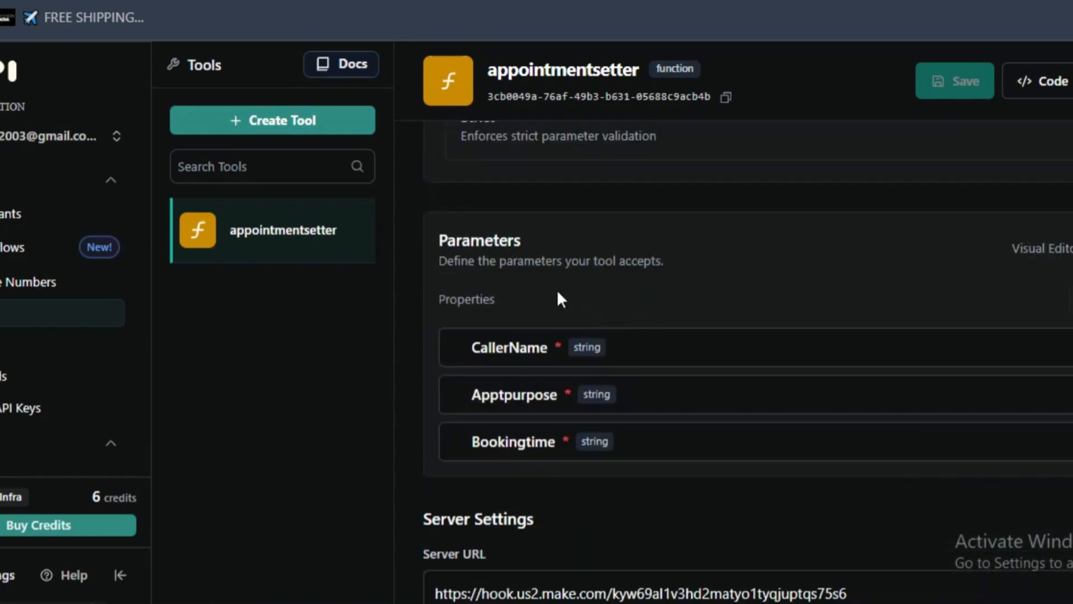
pyautogui.doubleClick(514, 347)
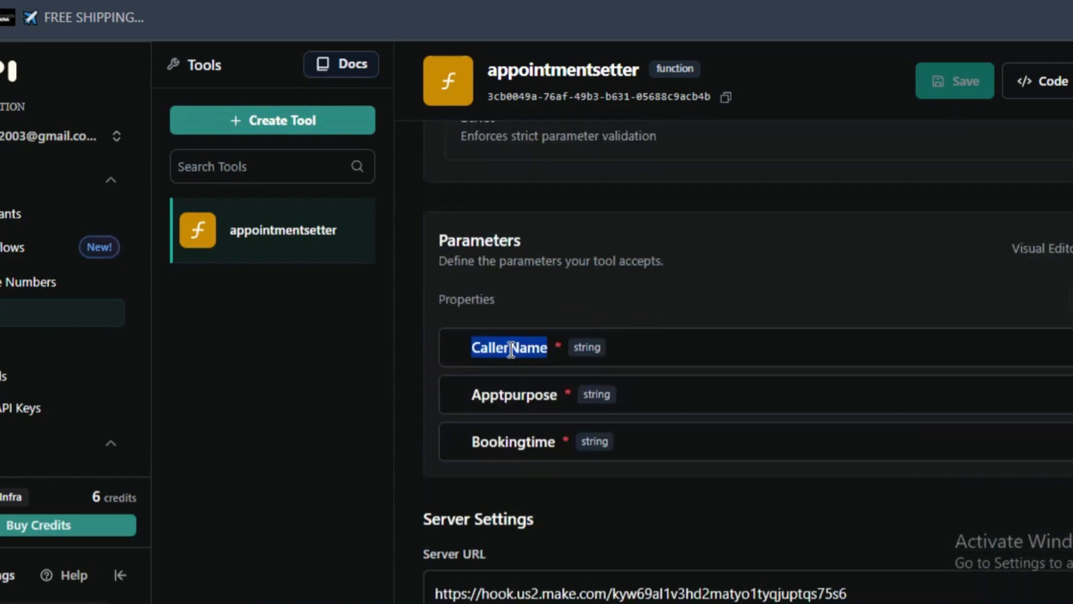
pyautogui.scroll(7, 511, 349)
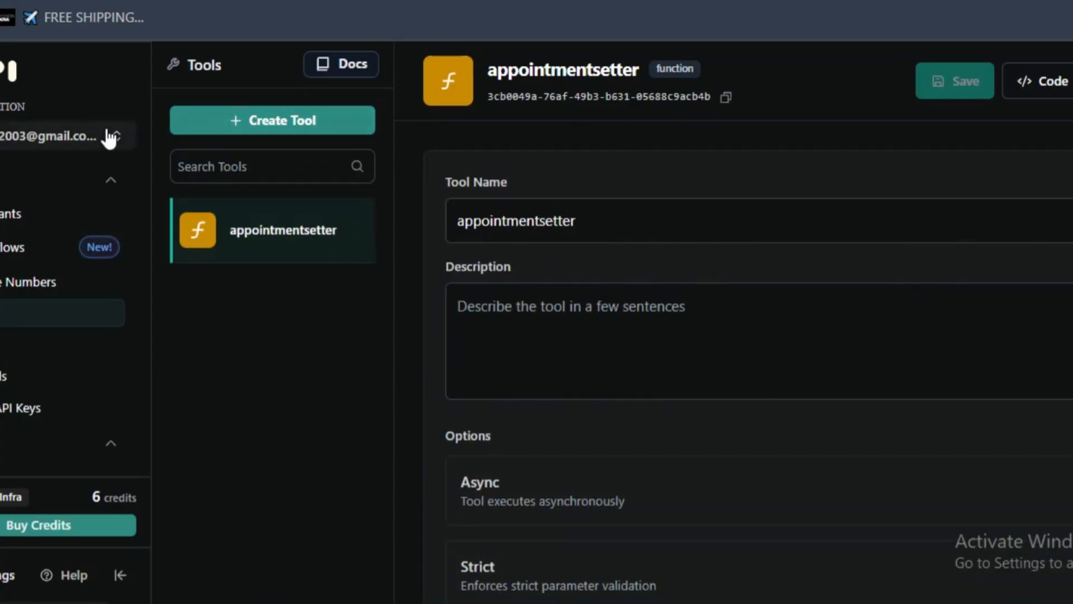
# - Create a new tool of the Function type and look over its empty parameters and server settings
pyautogui.click(221, 130)
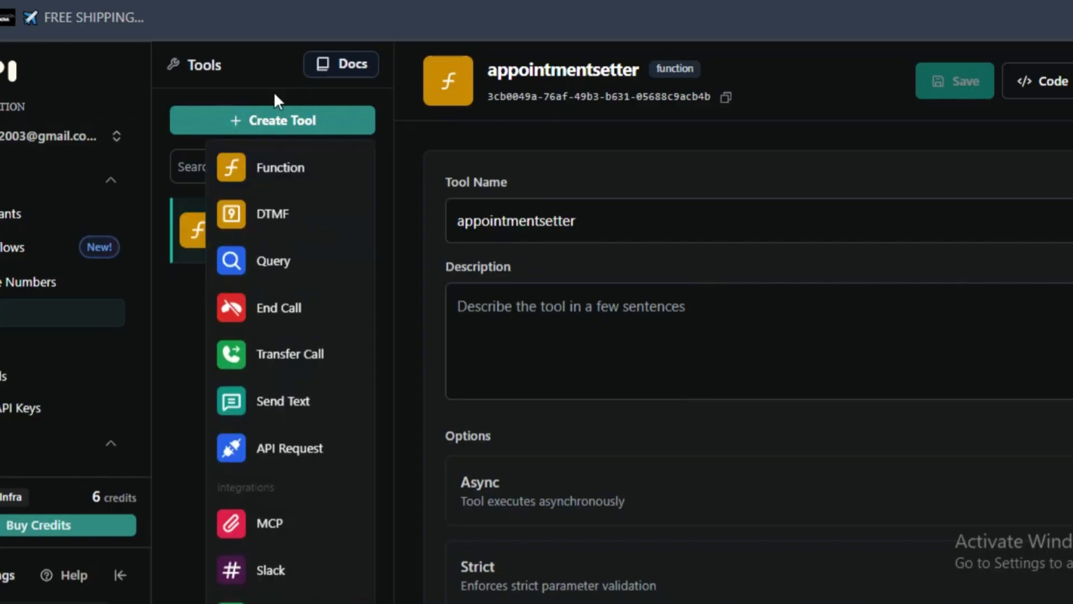
pyautogui.click(274, 178)
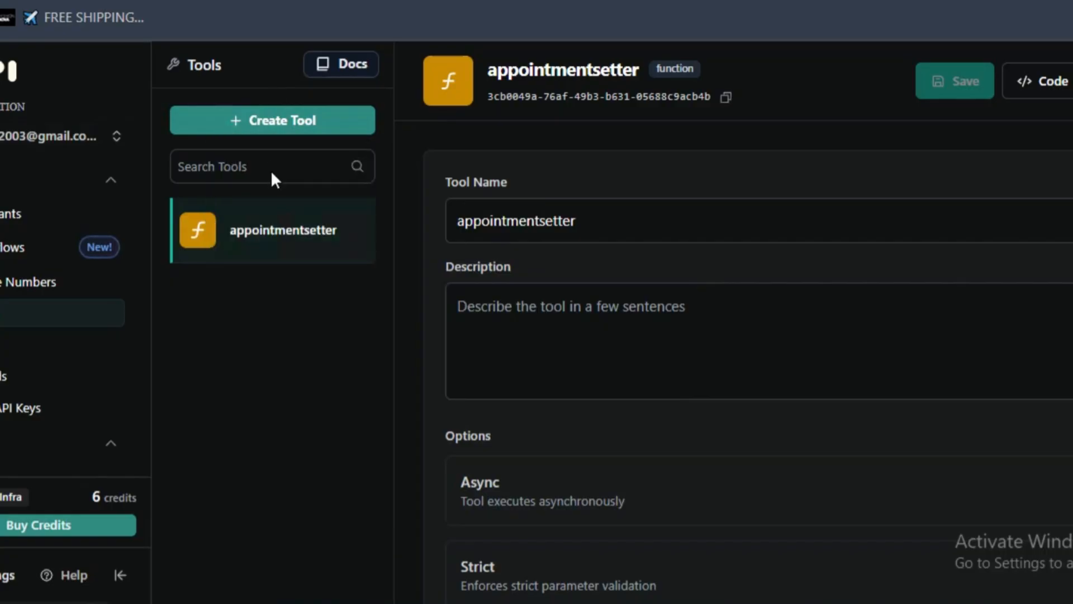
pyautogui.scroll(-15, 567, 294)
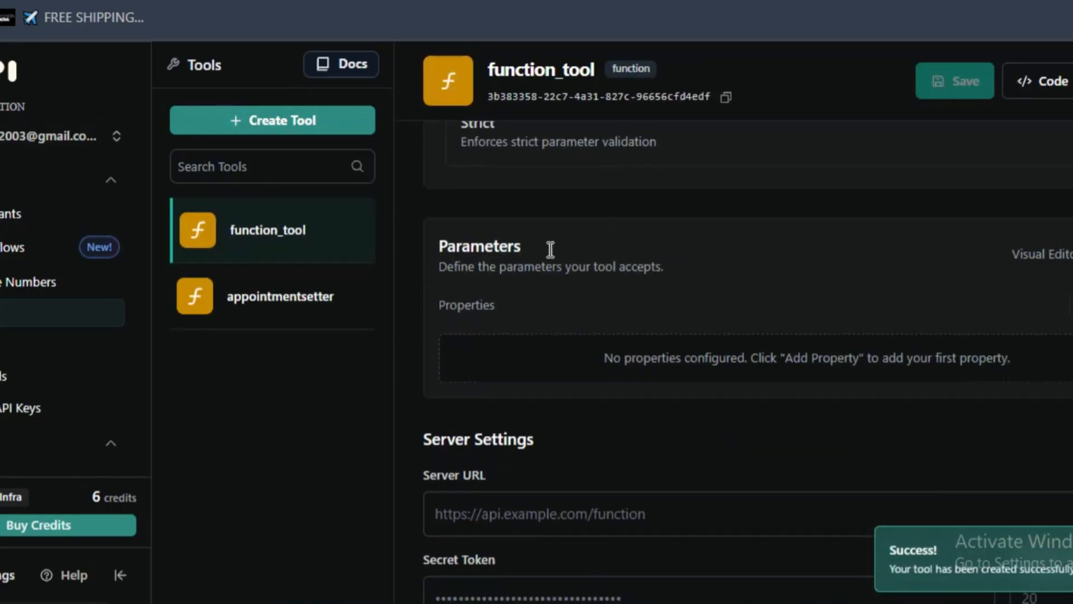
pyautogui.scroll(6, 673, 403)
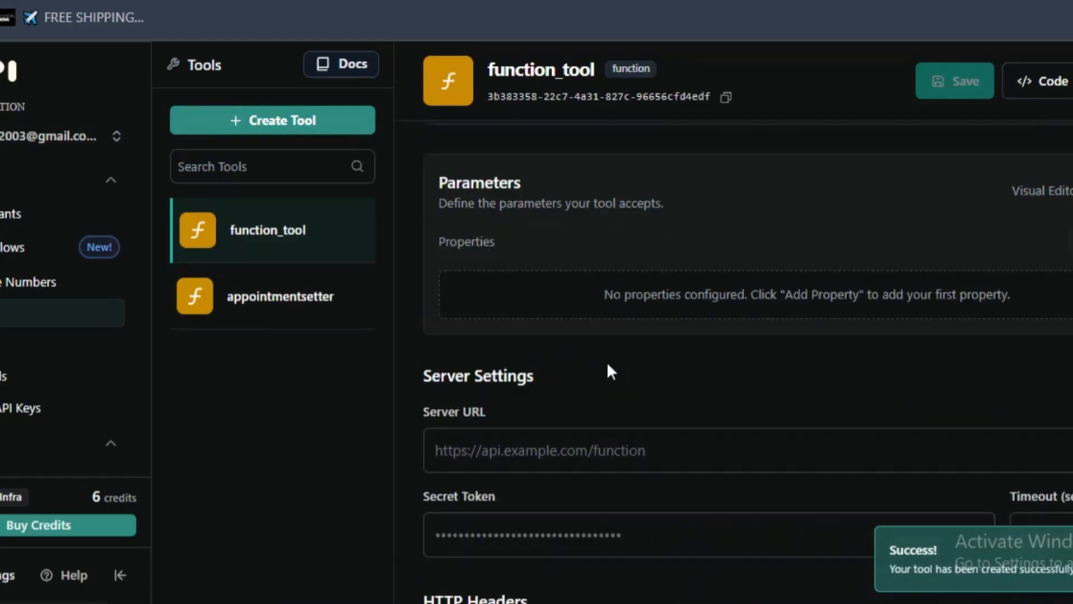
# - Start the appointmentsetter tool's description with "This tools collects the information of the customers"
pyautogui.click(249, 295)
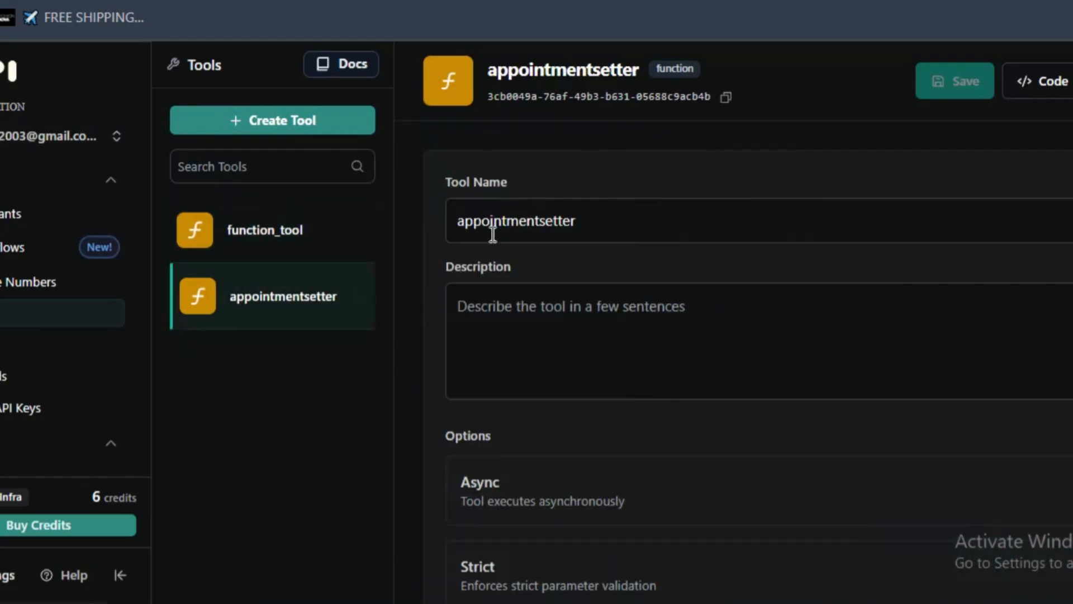
pyautogui.doubleClick(467, 218)
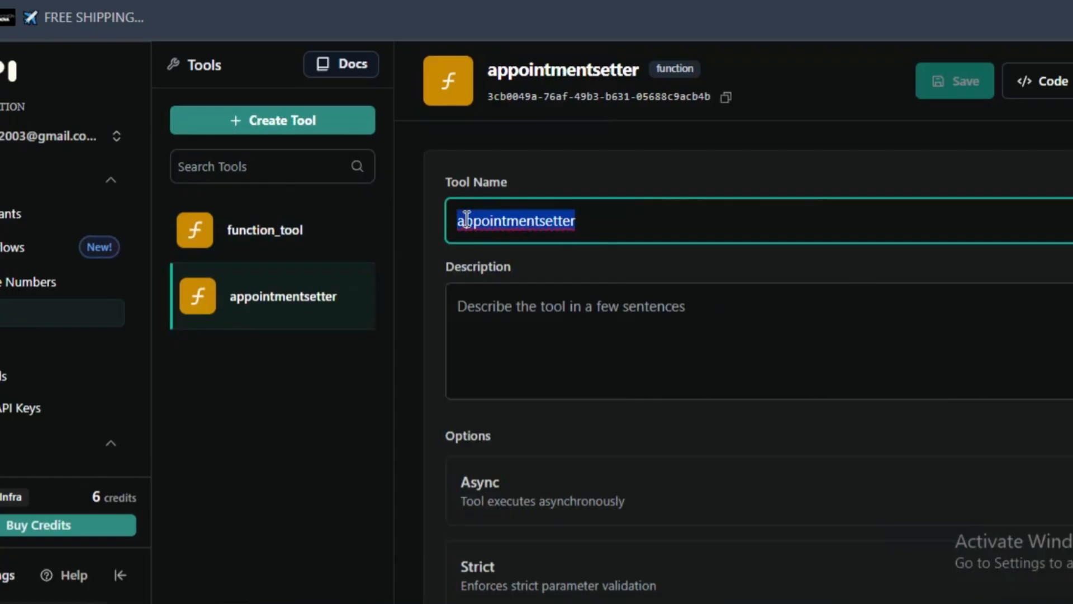
pyautogui.scroll(-2, 515, 262)
pyautogui.click(556, 256)
pyautogui.scroll(2, 455, 229)
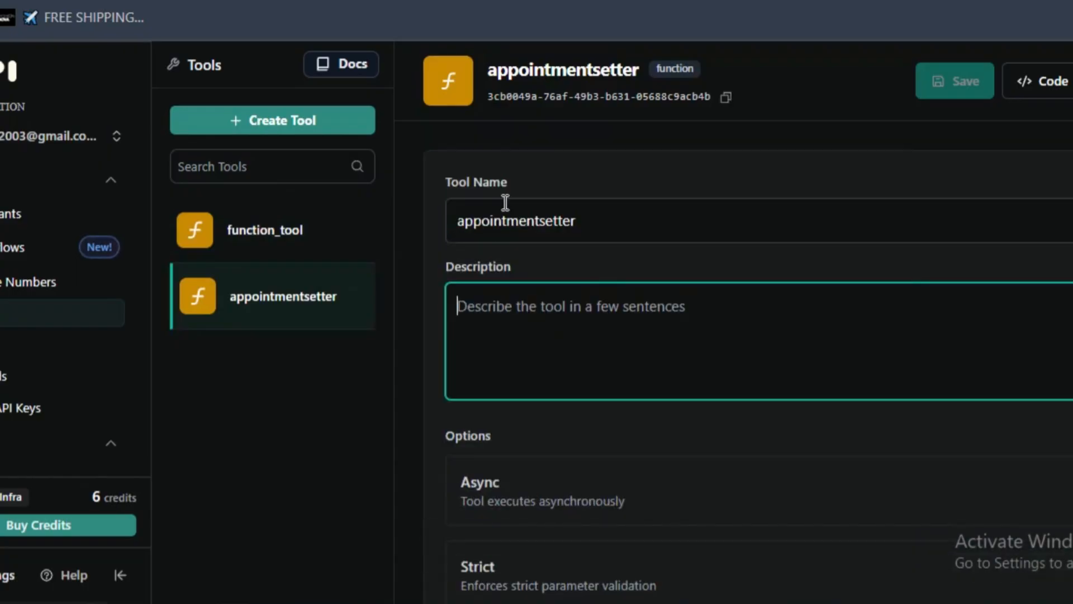
pyautogui.write('This tools colle')
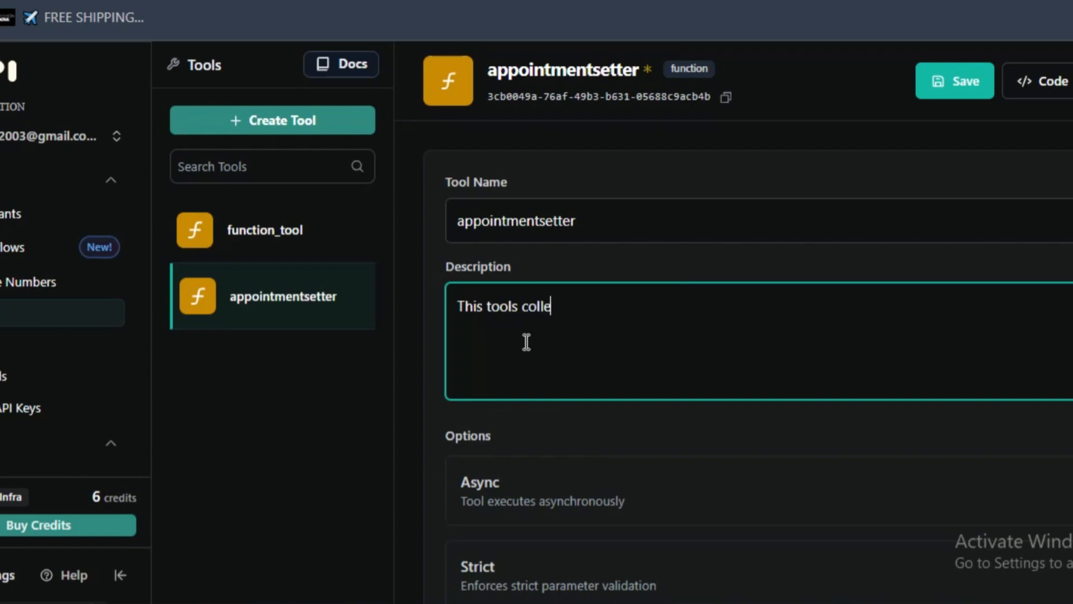
pyautogui.write('information of')
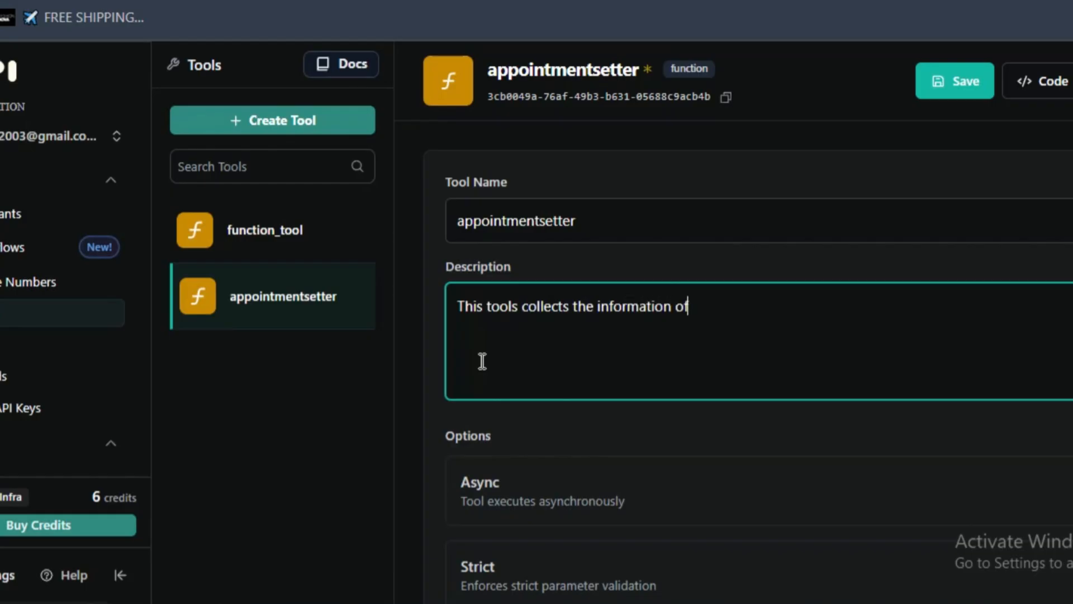
pyautogui.write(' the custome')
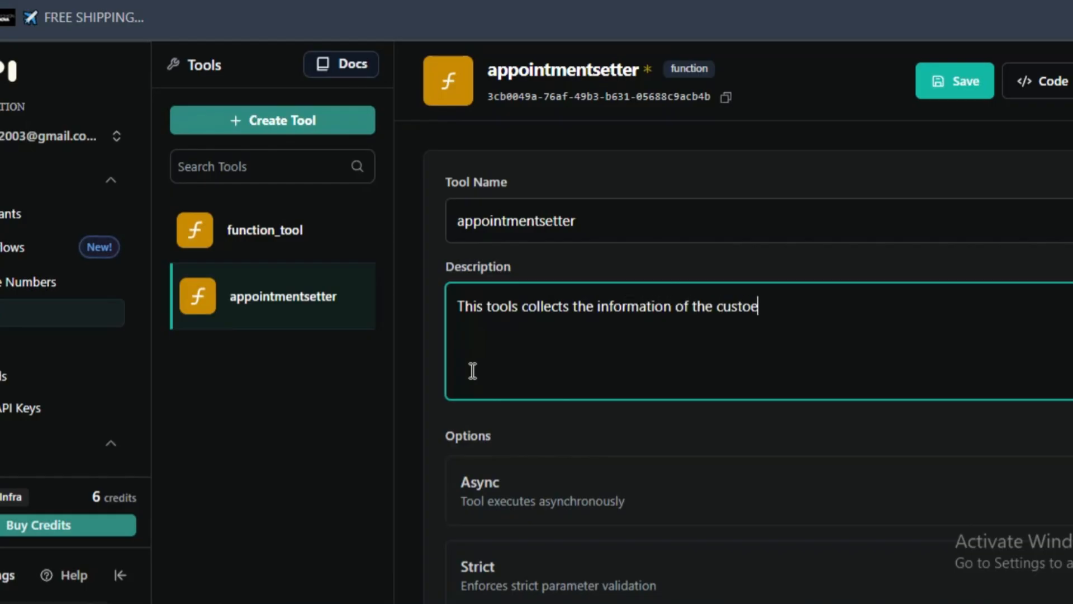
pyautogui.press('BackSpace')
pyautogui.write('mers -')
# - Extend the tool description with the details to collect: "- name, phone, preferred date and time"
pyautogui.tripleClick(498, 347)
pyautogui.click(864, 305)
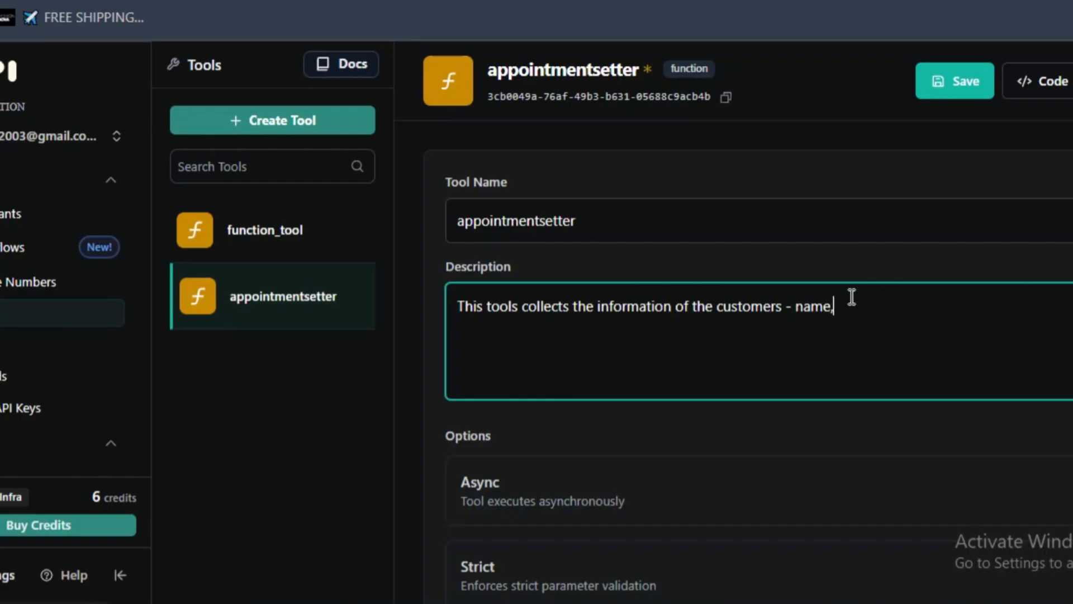
pyautogui.write('phone, preferre')
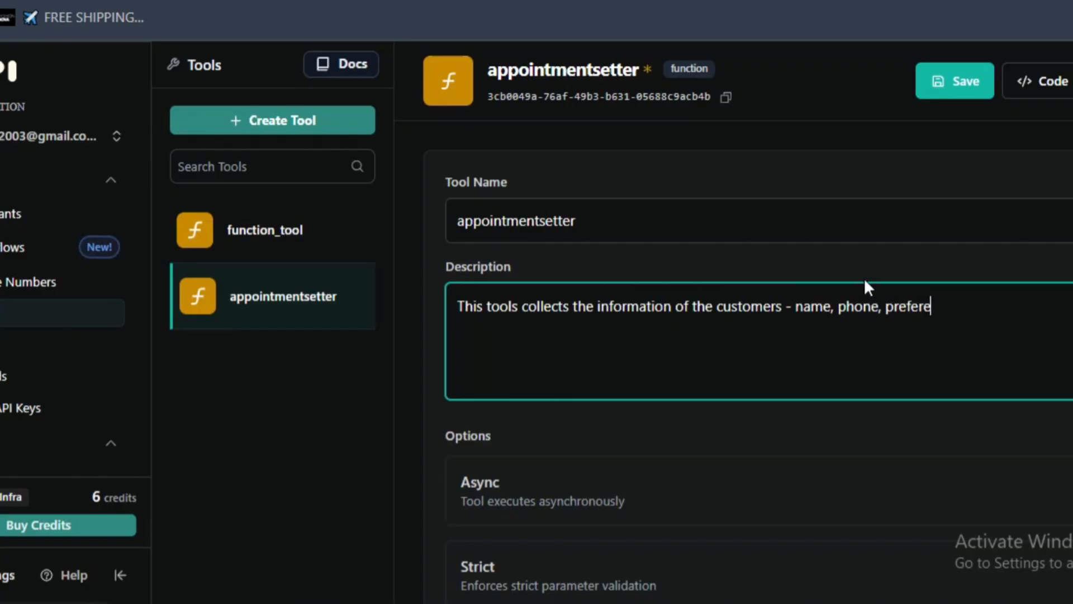
pyautogui.press('BackSpace')
pyautogui.write('red date and time to bo')
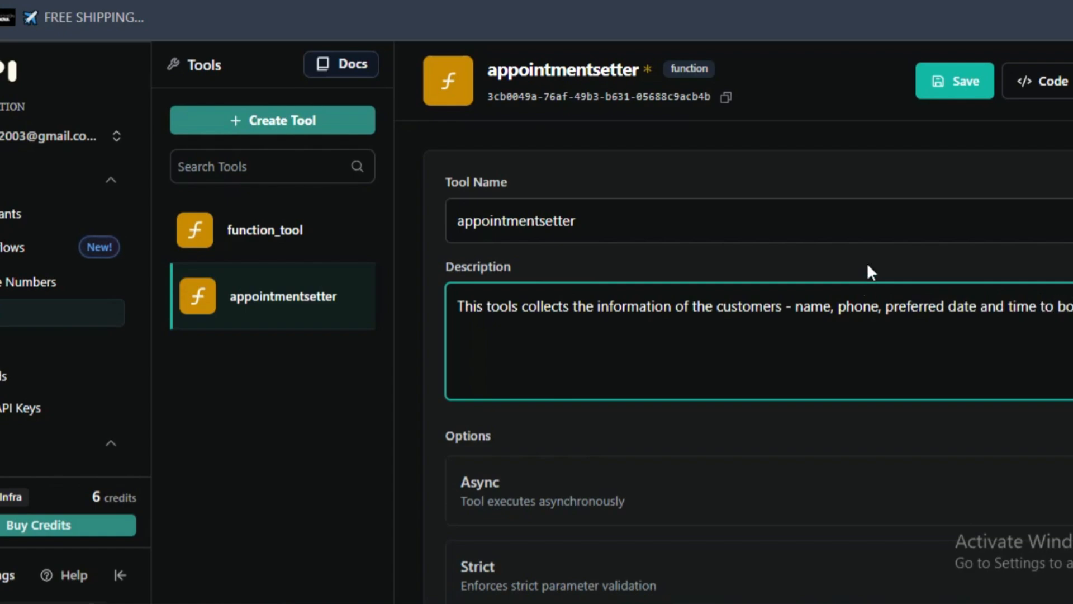
# - Add to the description the therapist or nail tech (depending on the service) if they have any, and scheduling the appointment customers ask for
pyautogui.write('therap')
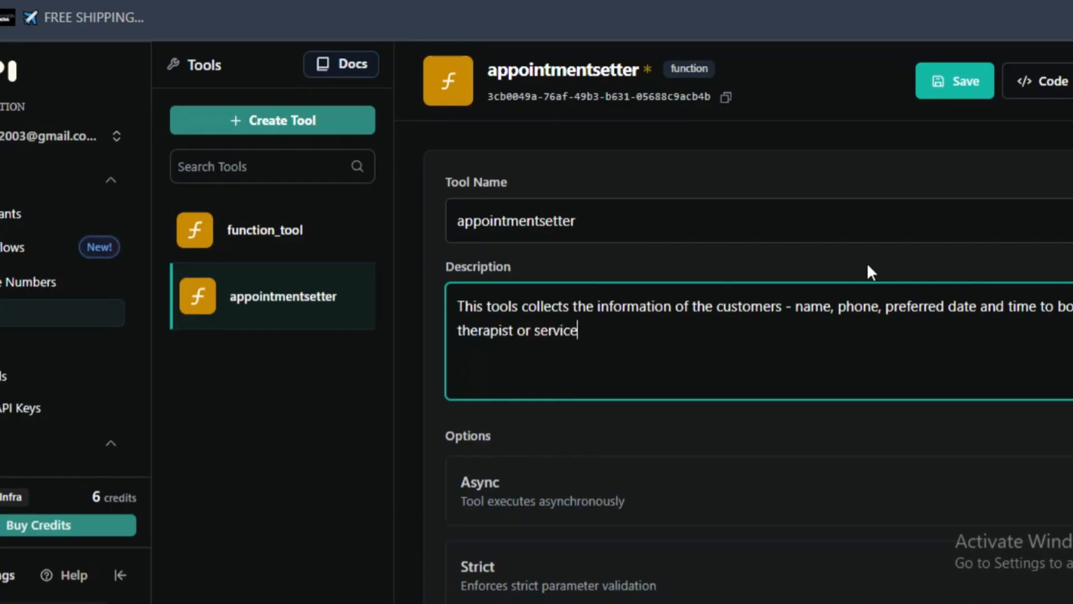
pyautogui.write('ist or service')
pyautogui.doubleClick(542, 328)
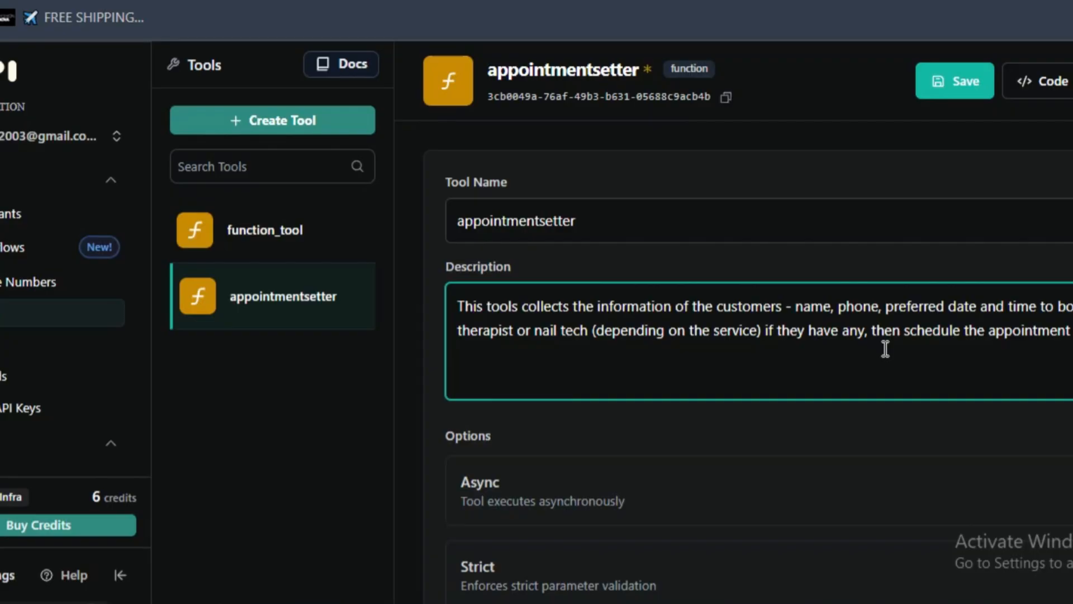
pyautogui.write('customers ask')
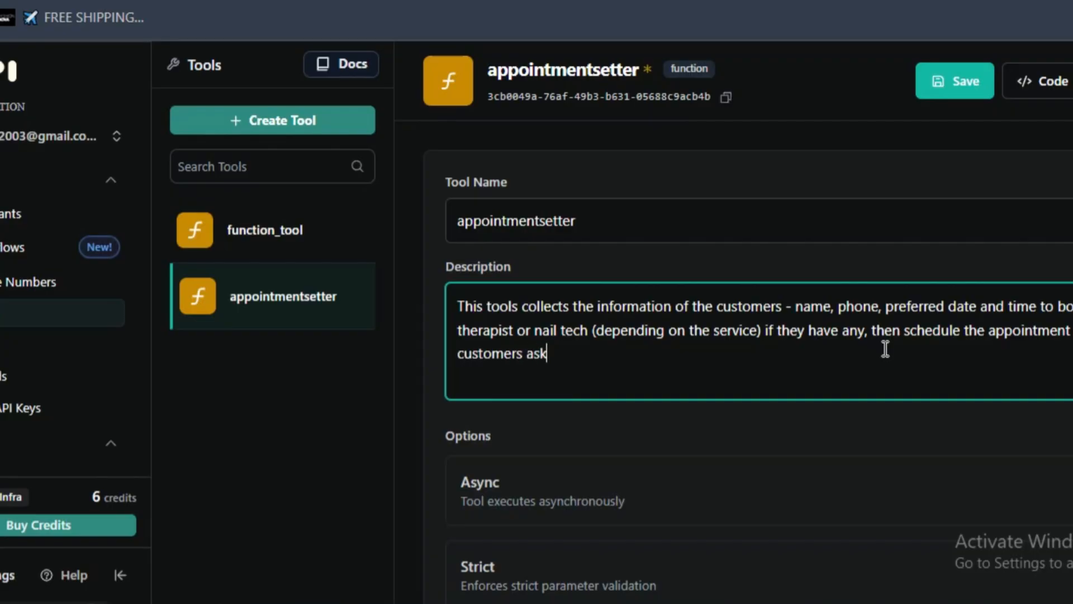
pyautogui.write(' for. IF the requested booking tim')
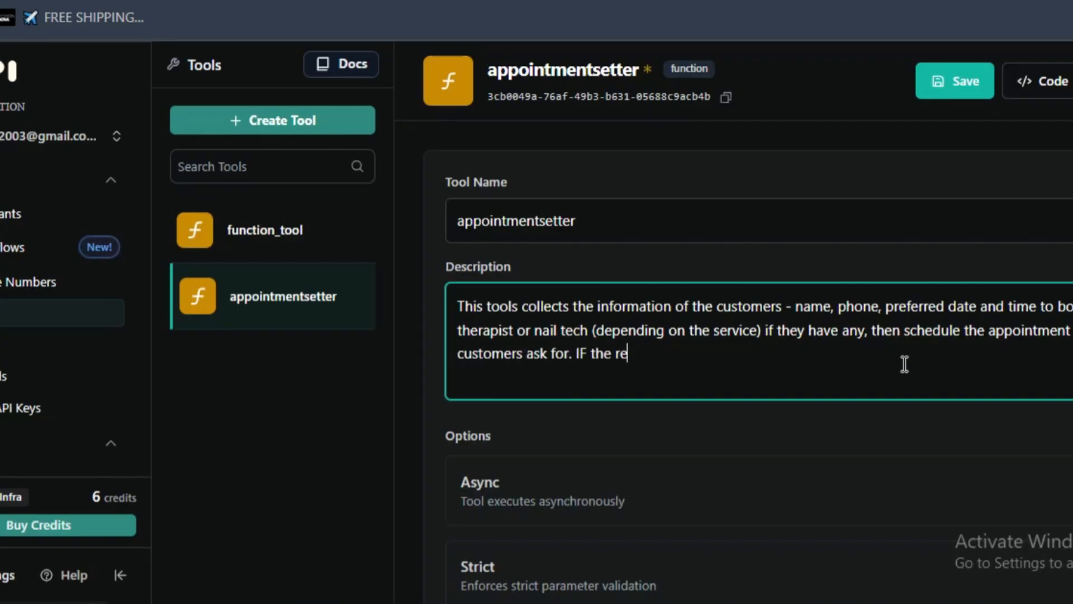
# - Finish the description with suggesting different options if the requested time is unavailable and sending the data to the webhook, and save the tool
pyautogui.write("e is not available, it's going to suggest different options. After getting the data, it needs to send it to the ")
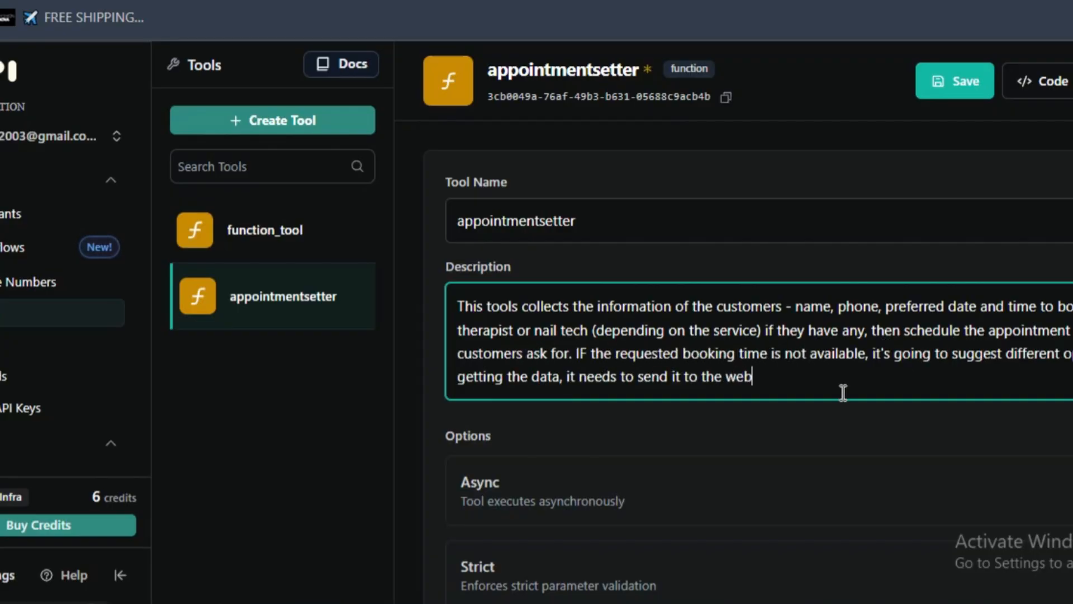
pyautogui.write('webhook.')
pyautogui.scroll(-5, 843, 393)
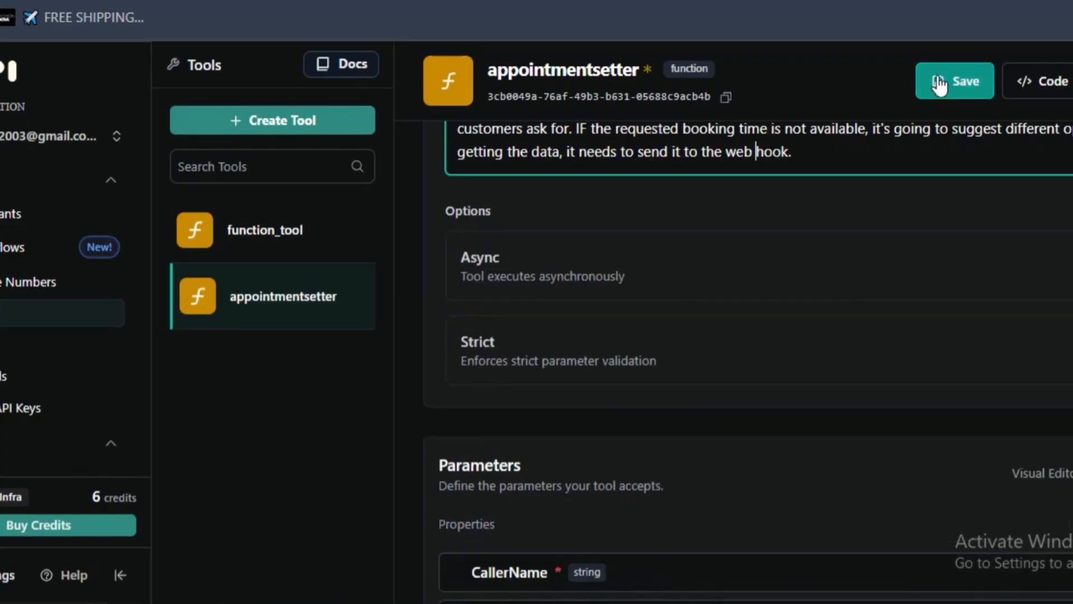
pyautogui.click(937, 82)
# - Review the CallerName, Apptpurpose and Bookingtime parameters and open CallerName for editing
pyautogui.scroll(-5, 650, 260)
pyautogui.scroll(-1, 642, 283)
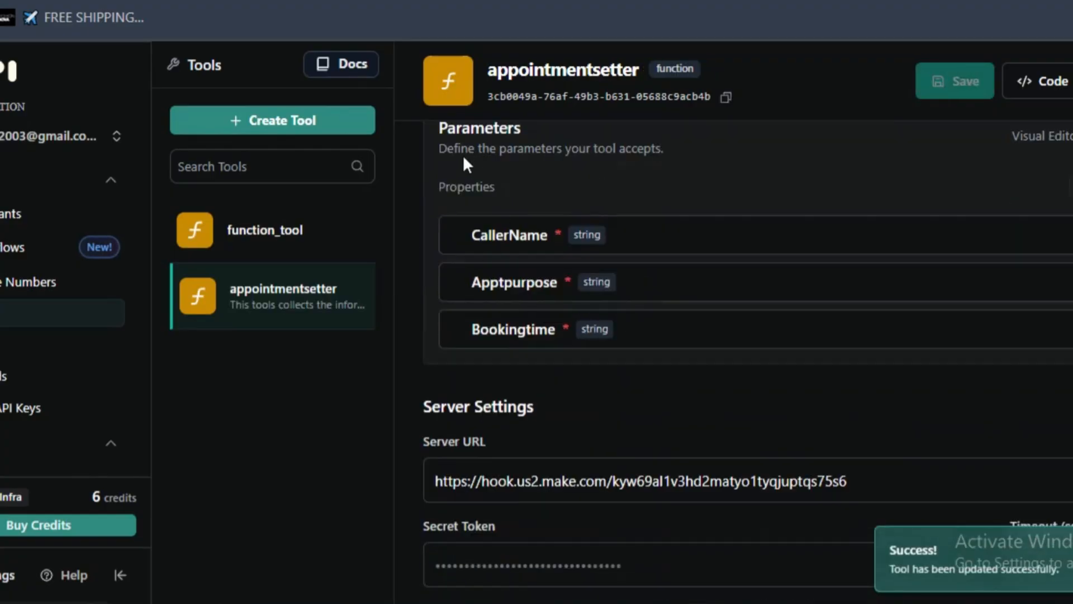
pyautogui.doubleClick(546, 241)
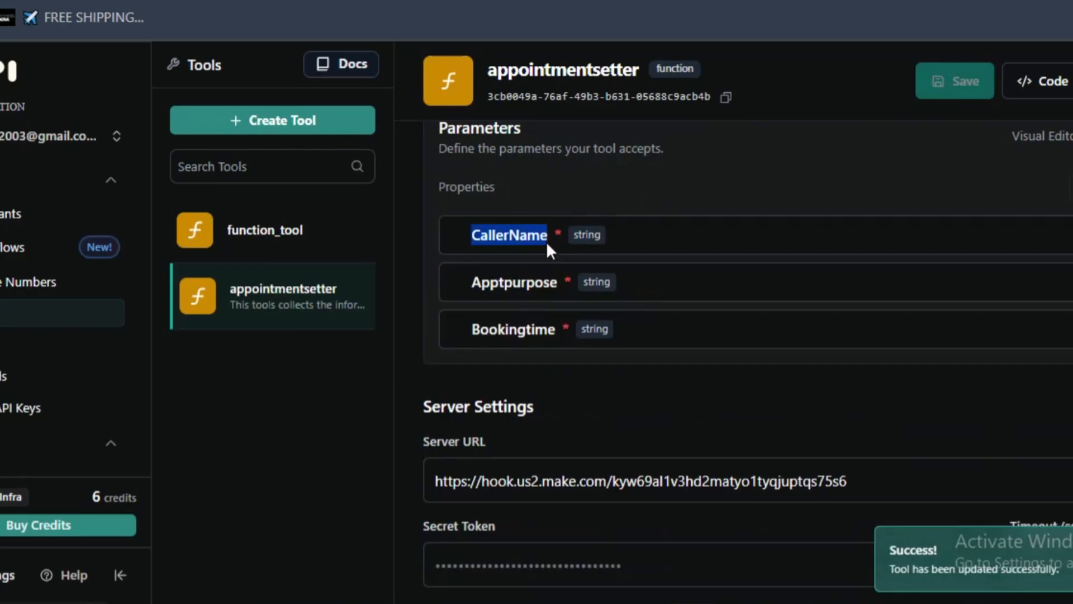
pyautogui.doubleClick(523, 279)
pyautogui.click(534, 331)
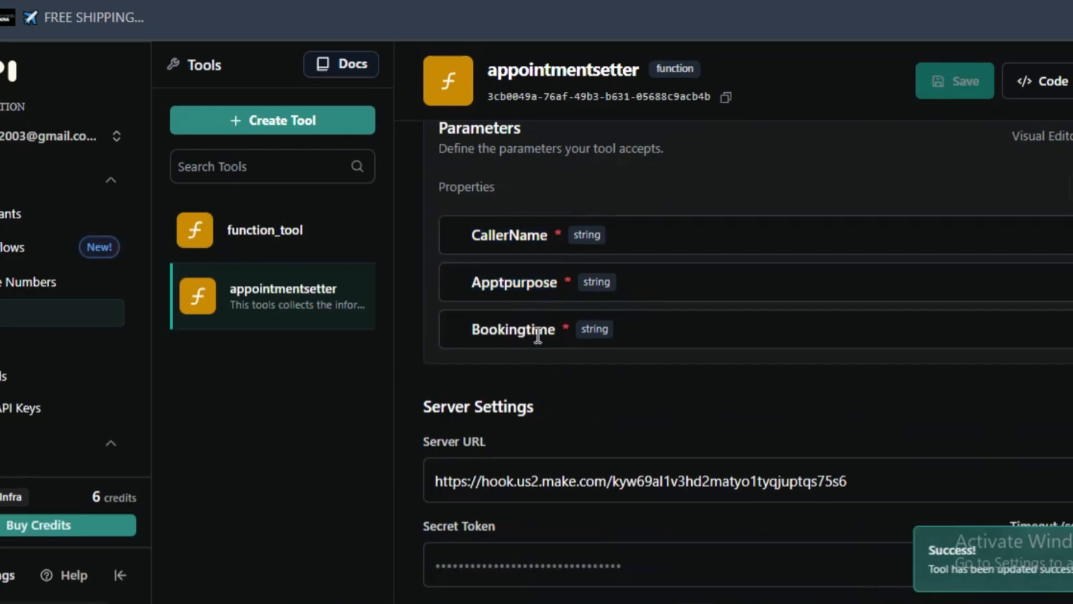
pyautogui.click(649, 234)
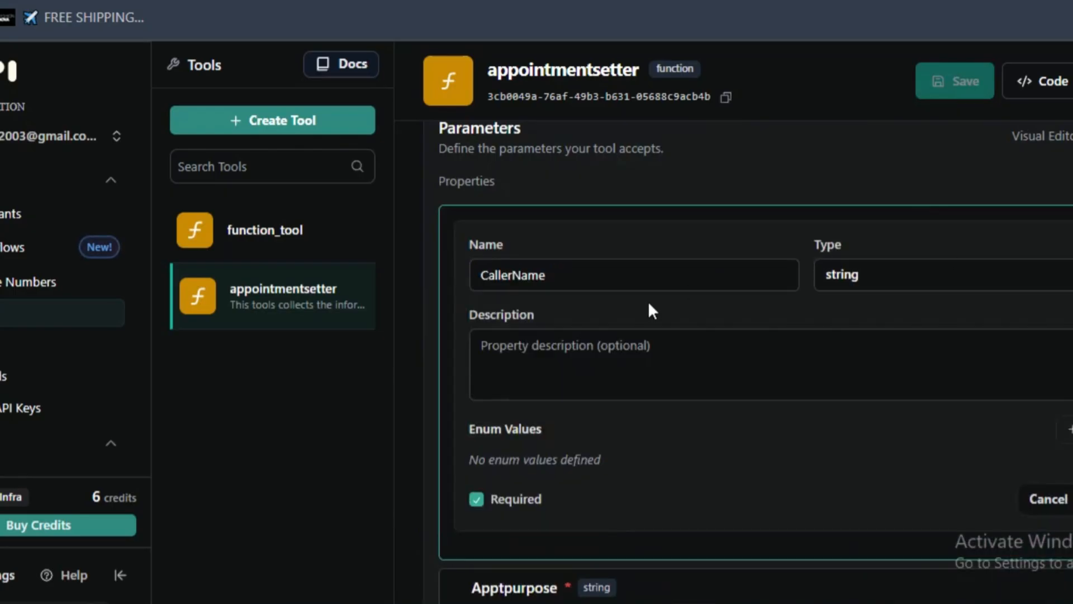
pyautogui.scroll(-2, 553, 364)
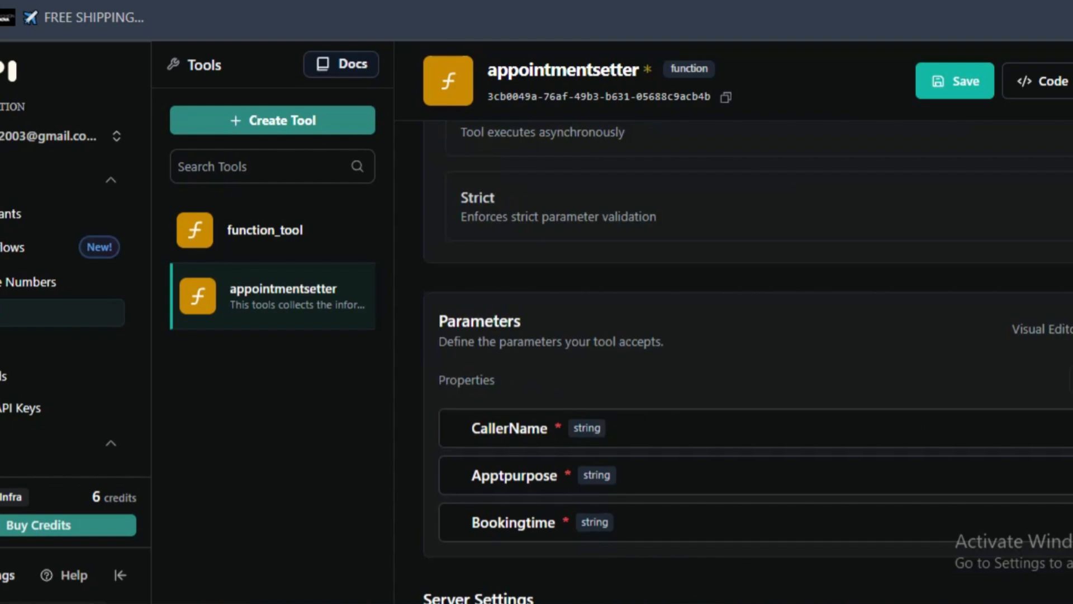
# - Describe the Bookingtime parameter as "The preferred date and time of the appointment requested by the customer"
pyautogui.click(1065, 428)
pyautogui.scroll(-3, 1026, 470)
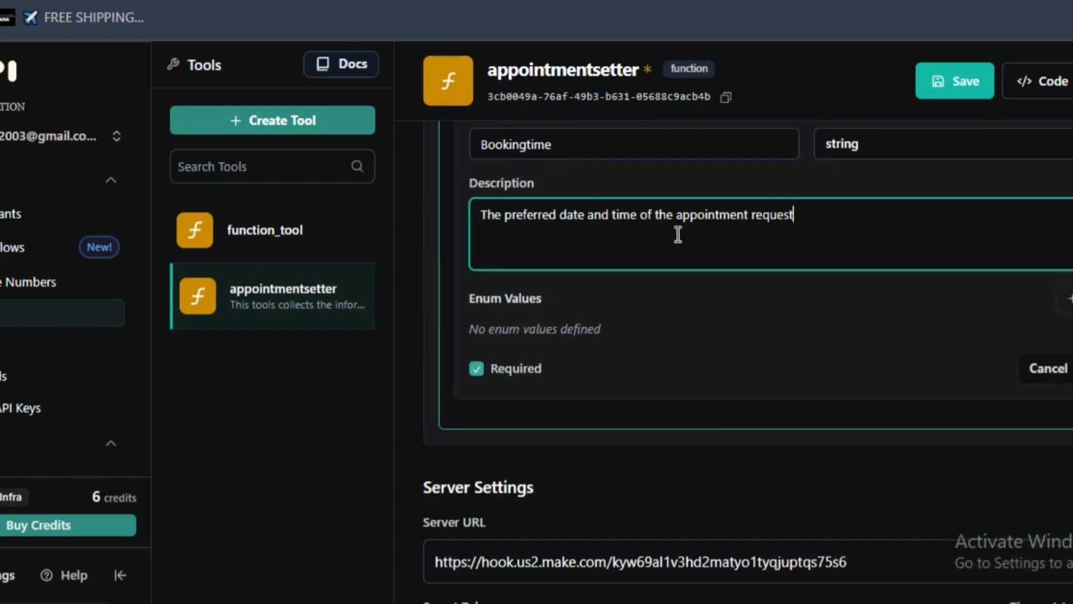
pyautogui.write('y the custom')
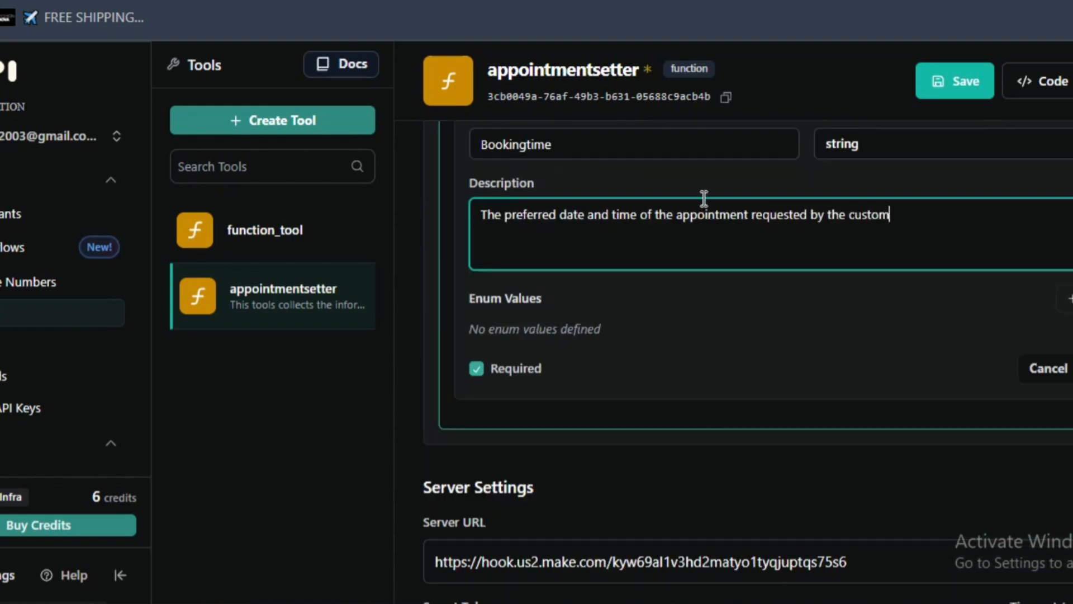
# - Clear the Server URL in the appointmentsetter tool's server settings
pyautogui.scroll(-5, 704, 280)
pyautogui.tripleClick(624, 262)
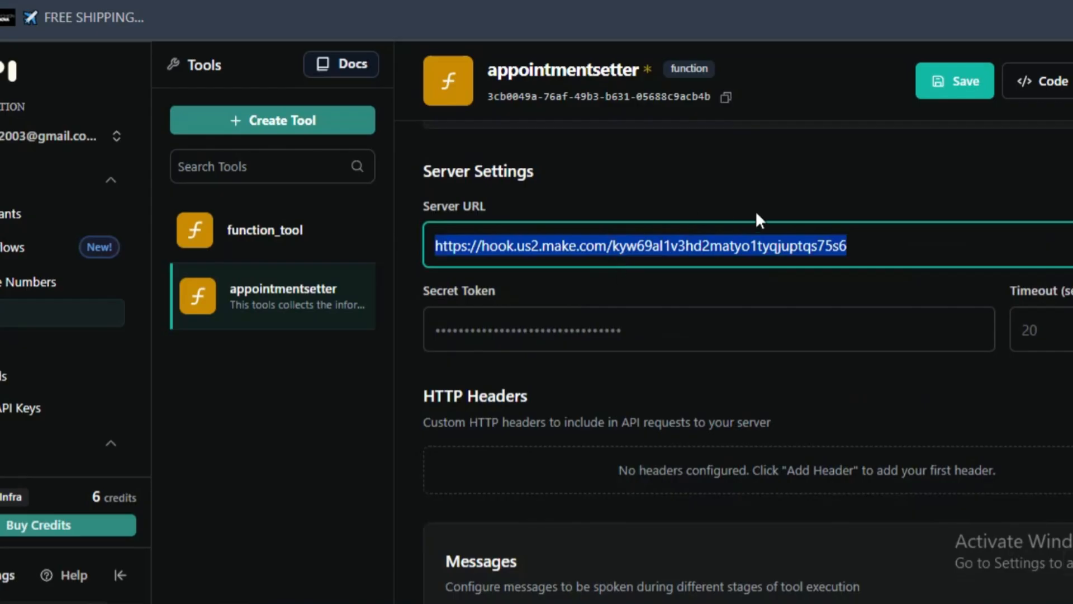
pyautogui.press('BackSpace')
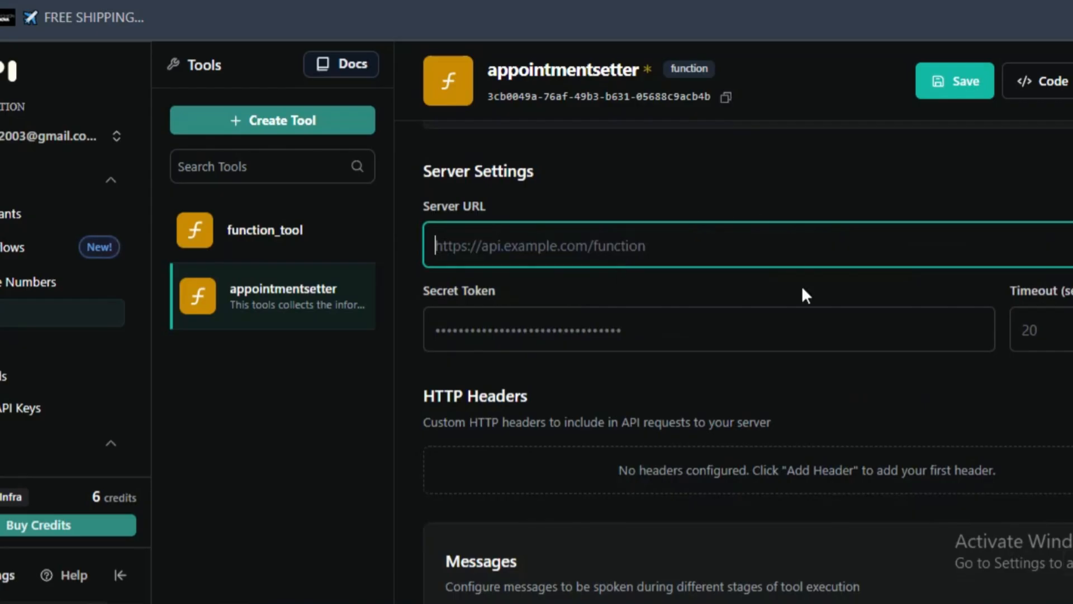
# - Switch to Make, close the webhook settings and examine the Appointment Checking & Booking scenario from the webhook through both router branches
pyautogui.hotkey('ctrl', 'Tab')
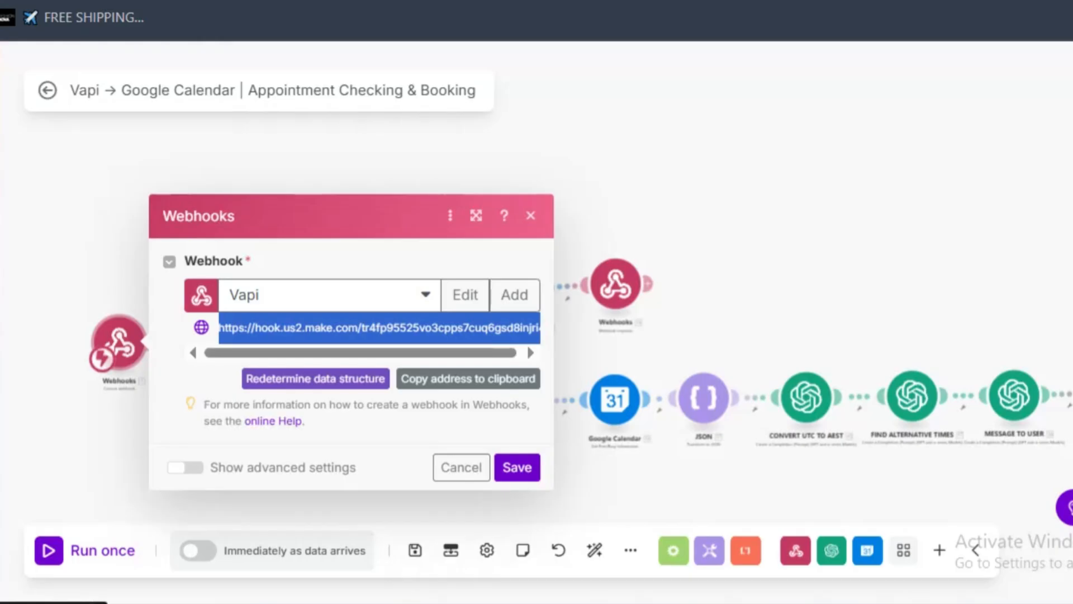
pyautogui.click(163, 184)
pyautogui.scroll(4, 156, 217)
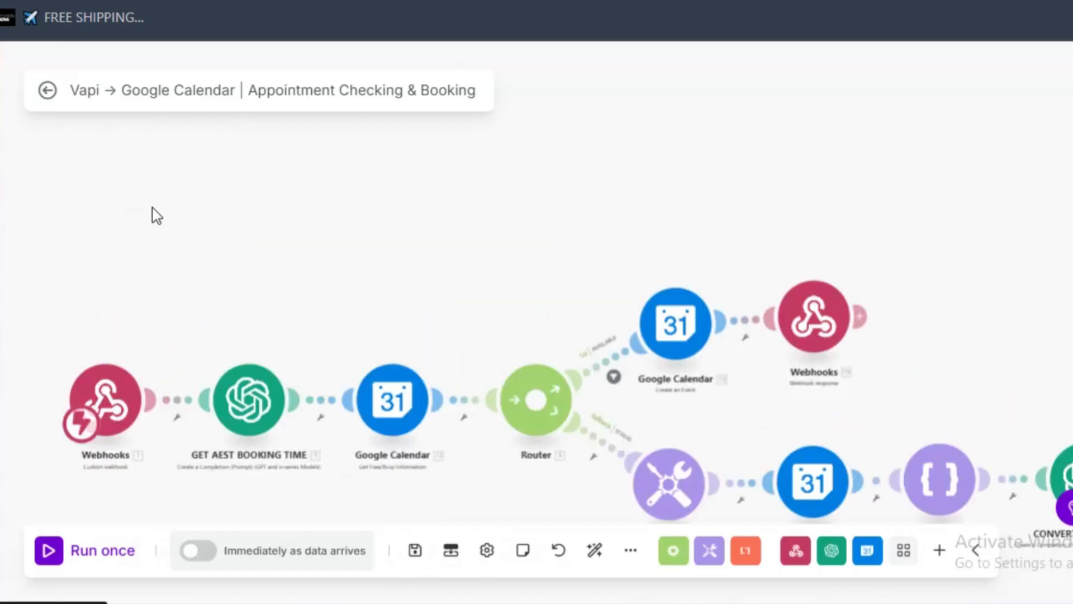
pyautogui.scroll(-3, 163, 224)
pyautogui.scroll(1, 383, 318)
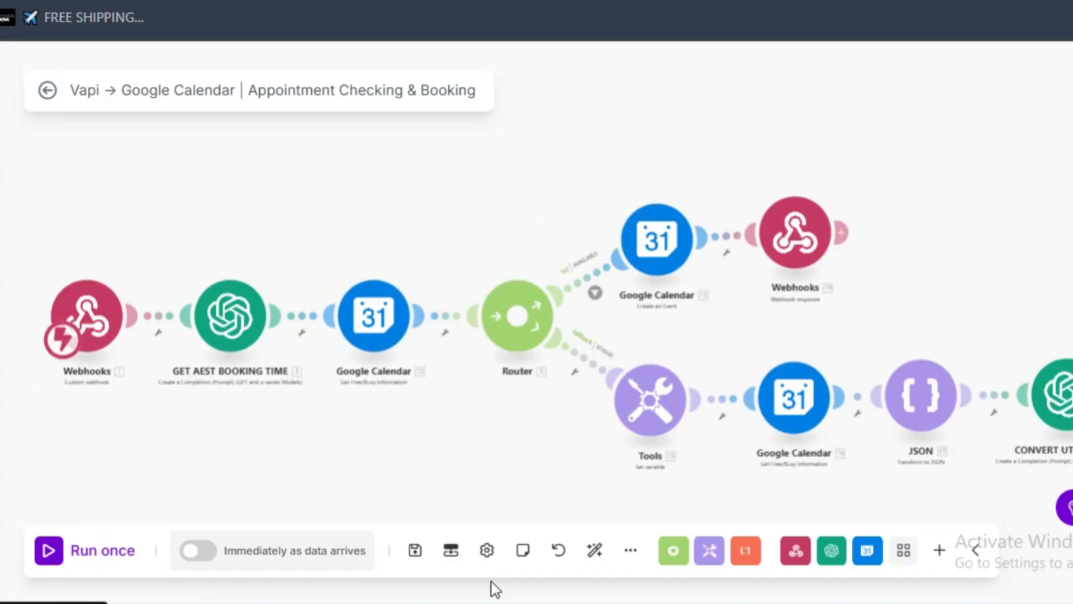
pyautogui.moveTo(781, 158); pyautogui.dragTo(627, 161)
pyautogui.moveTo(1070, 255); pyautogui.dragTo(826, 233)
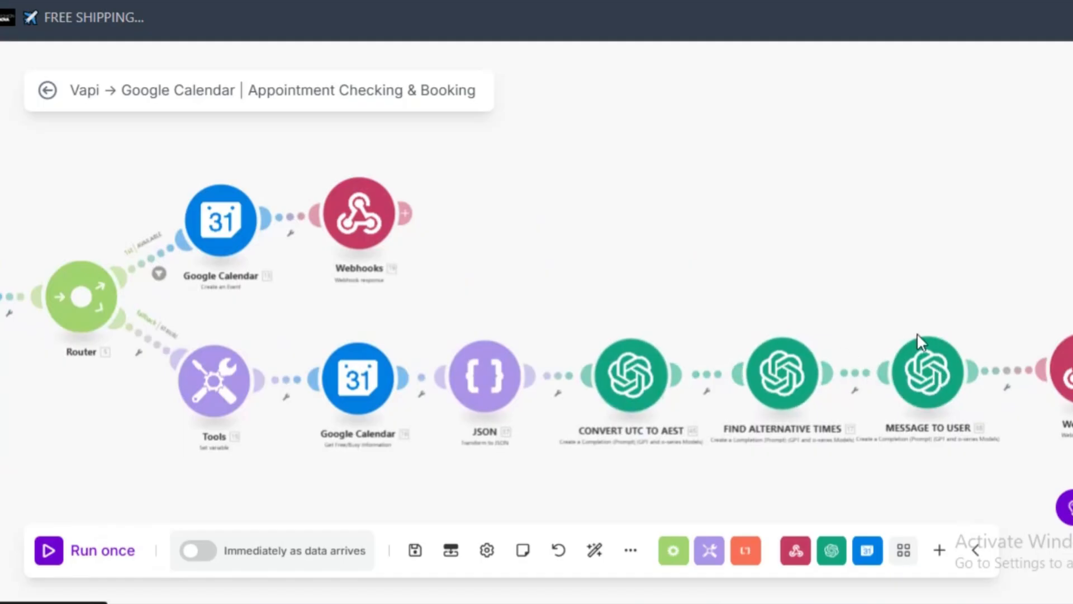
pyautogui.moveTo(709, 204); pyautogui.dragTo(844, 185)
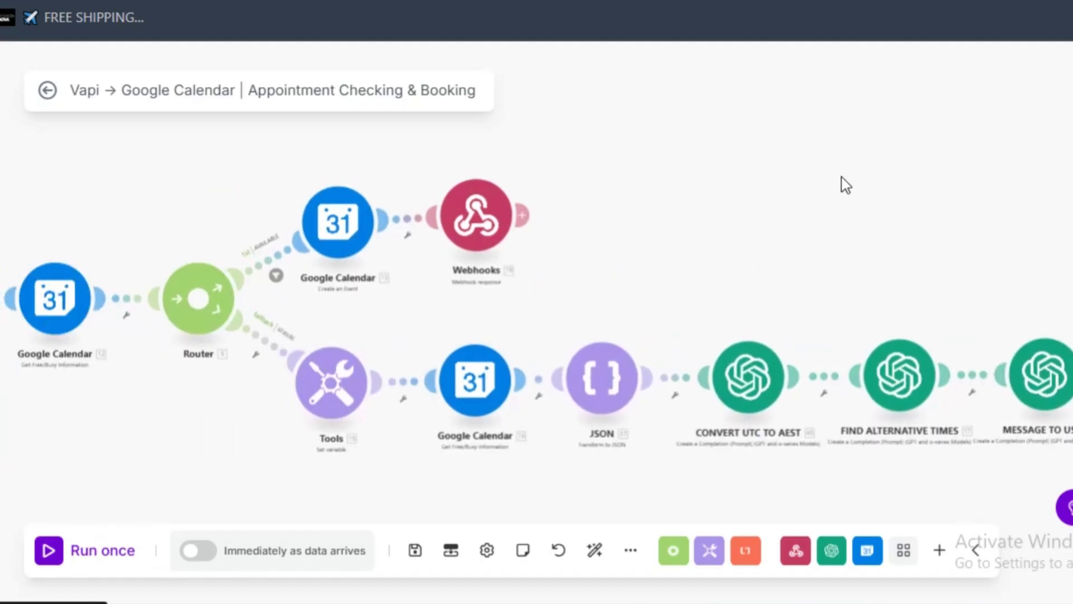
pyautogui.moveTo(747, 206); pyautogui.dragTo(805, 190)
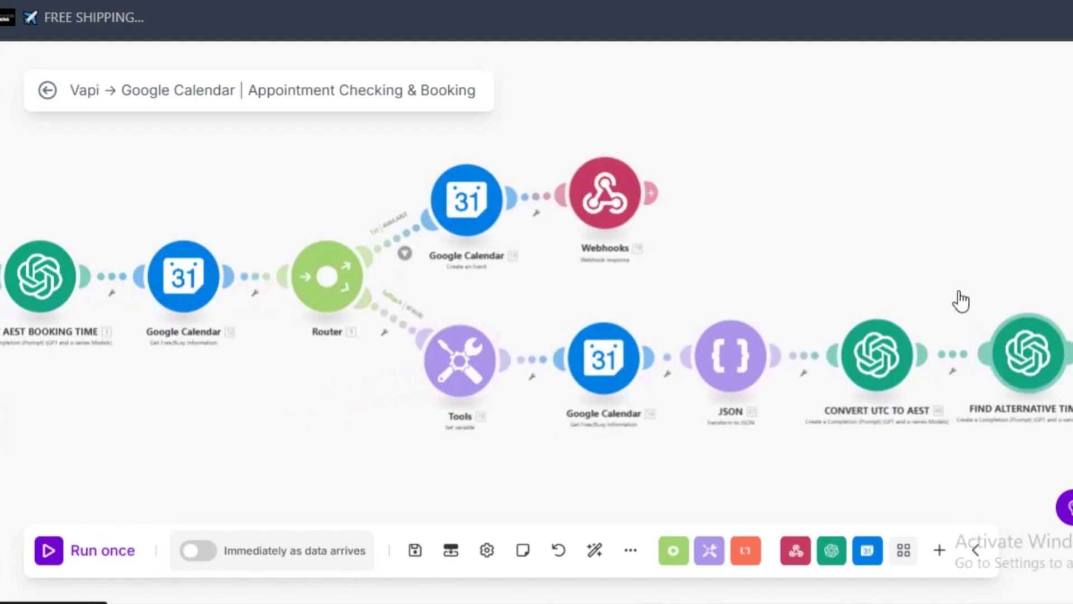
pyautogui.moveTo(498, 268); pyautogui.dragTo(741, 267)
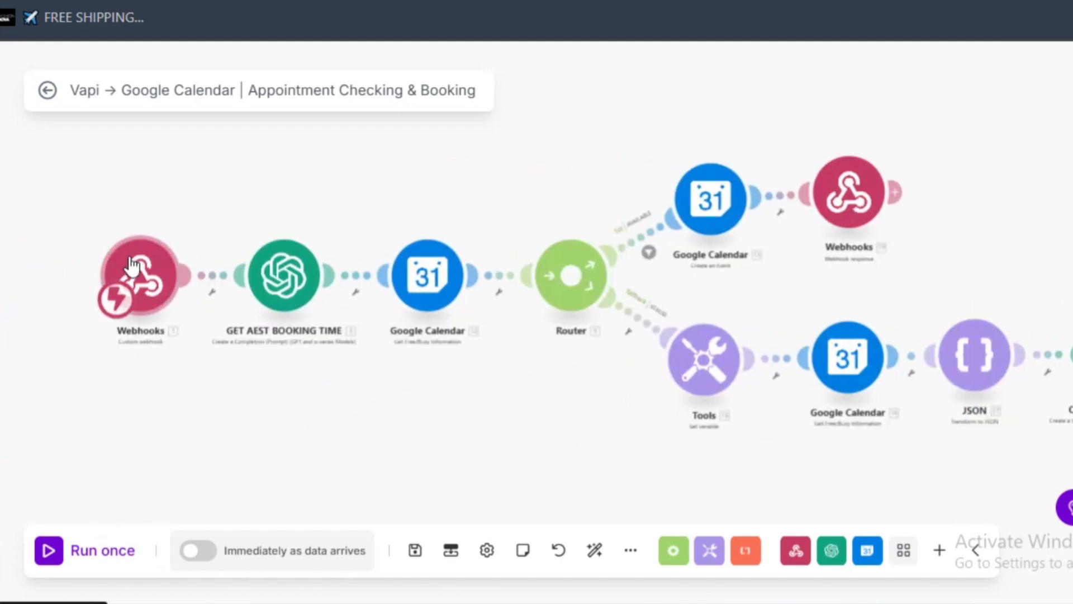
pyautogui.scroll(3, 165, 302)
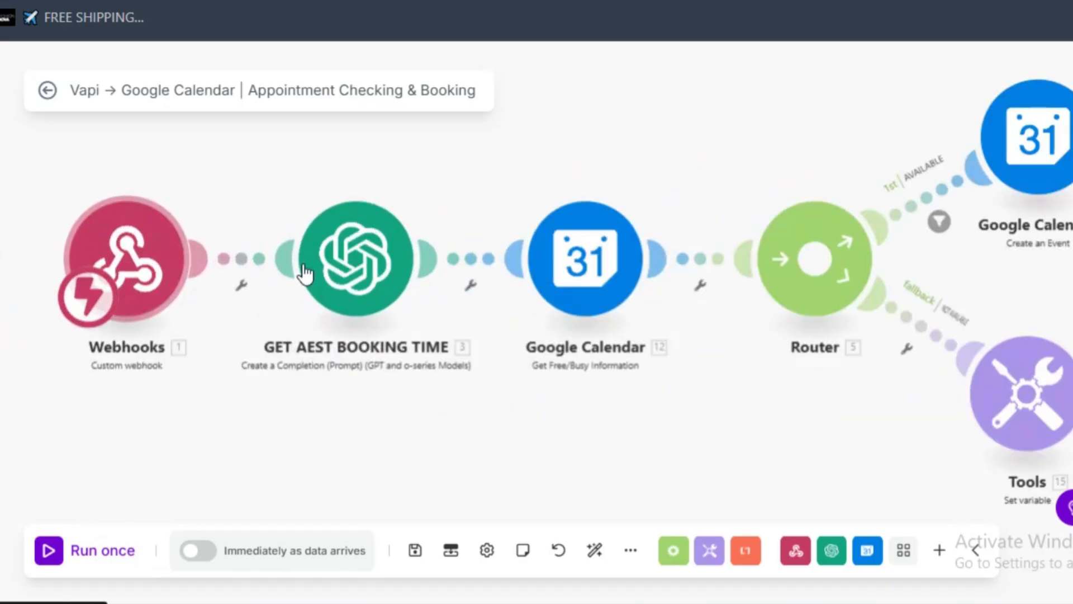
# - Save the pending changes to the booking scenario and create a new scenario from the organization page
pyautogui.moveTo(13, 229)
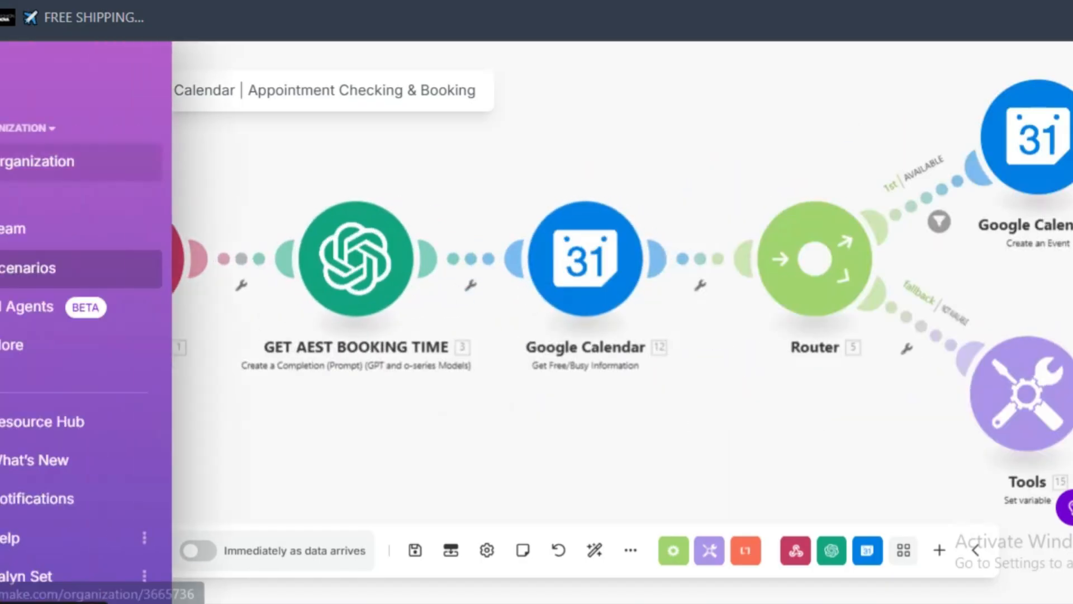
pyautogui.click(26, 180)
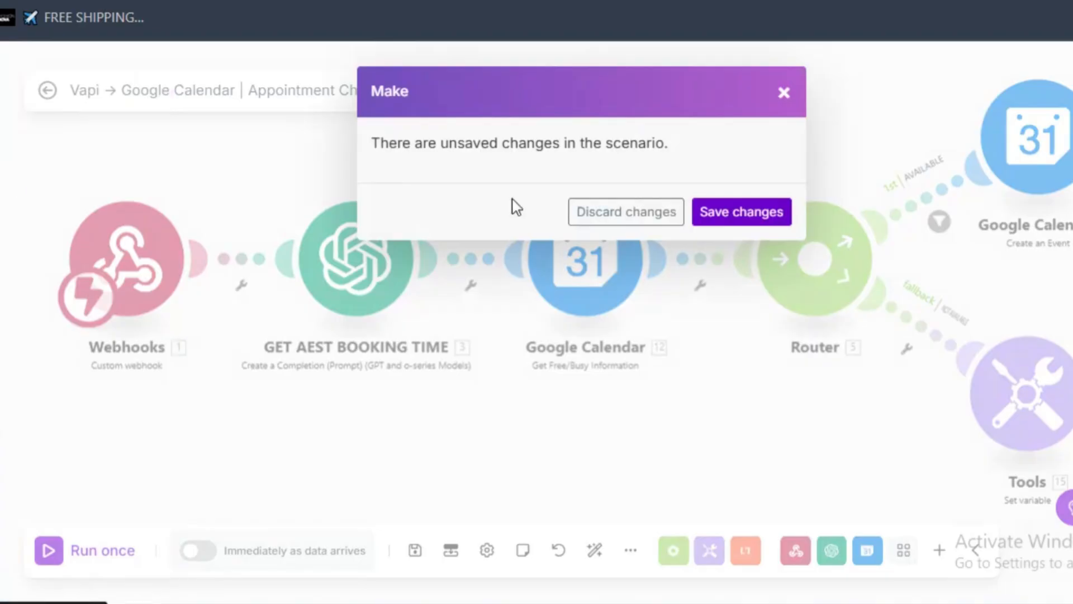
pyautogui.click(750, 216)
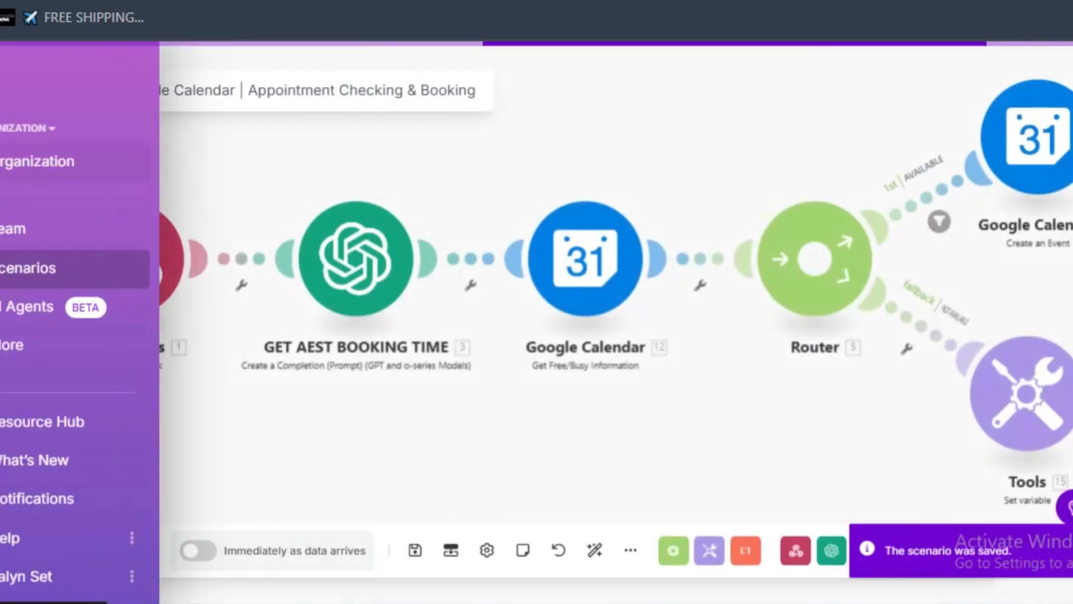
pyautogui.click(11, 178)
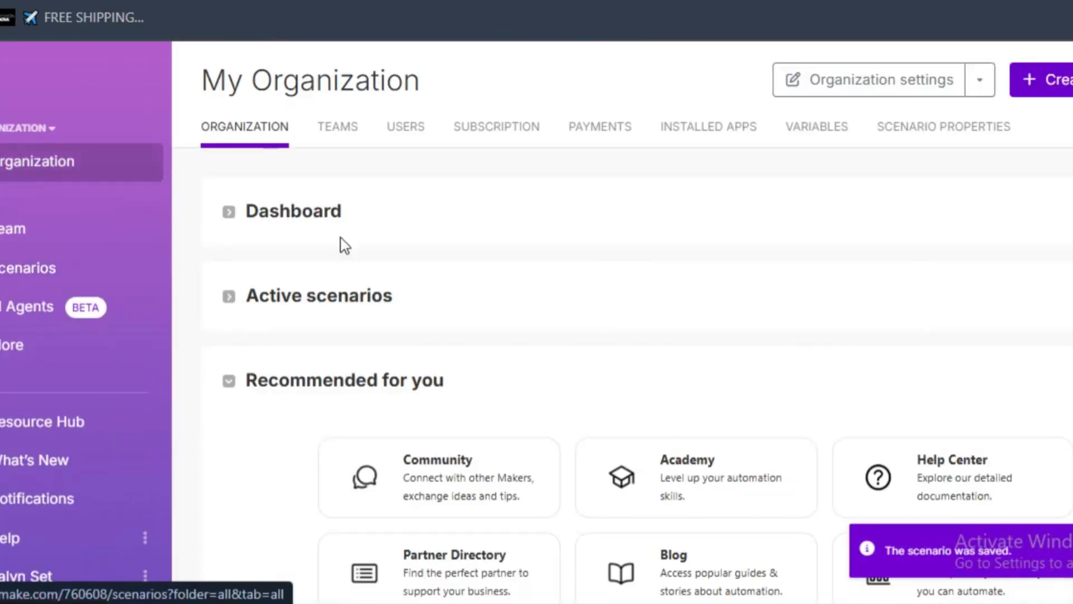
pyautogui.click(1041, 79)
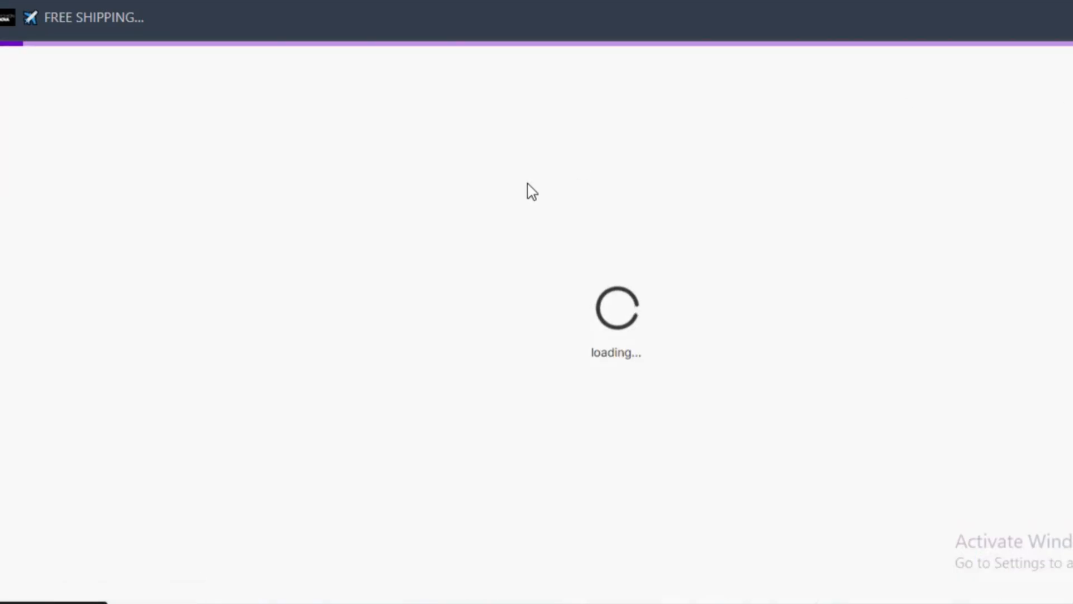
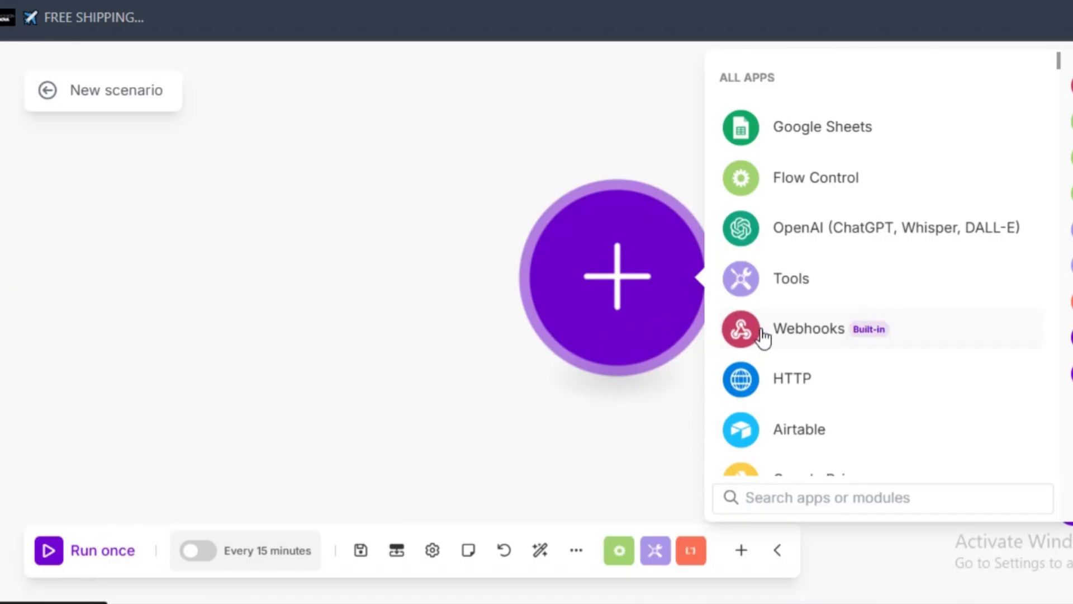
pyautogui.click(837, 337)
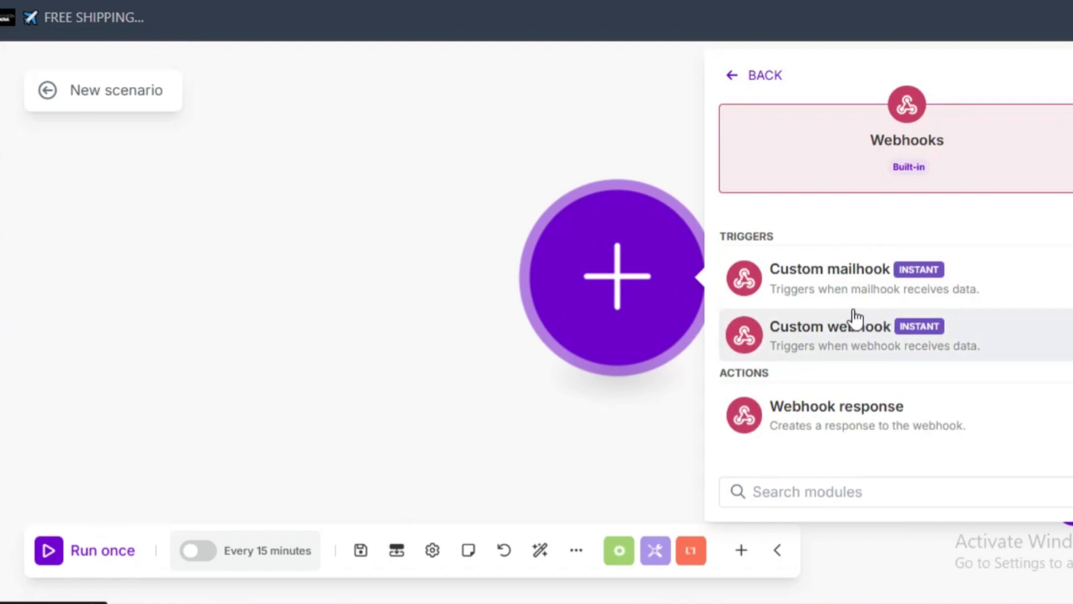
pyautogui.click(498, 117)
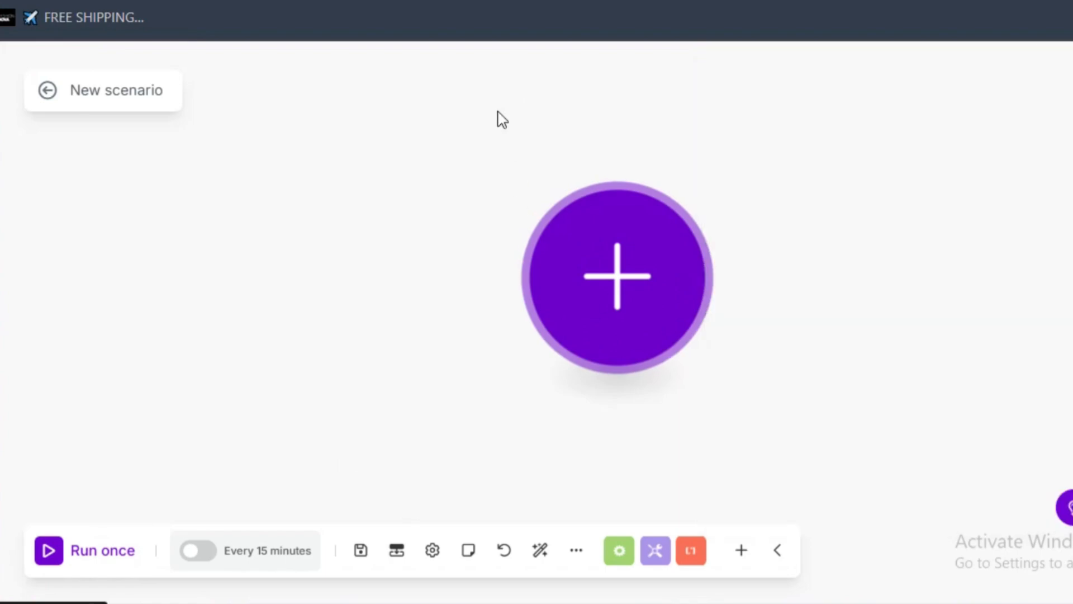
pyautogui.click(624, 271)
pyautogui.click(829, 328)
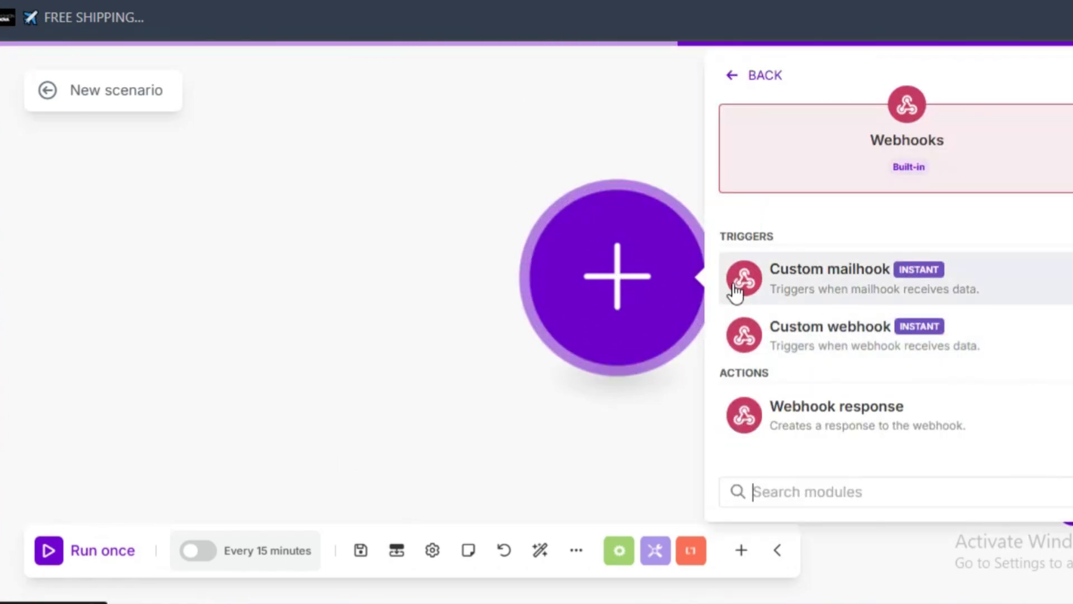
pyautogui.click(831, 272)
pyautogui.rightClick(655, 305)
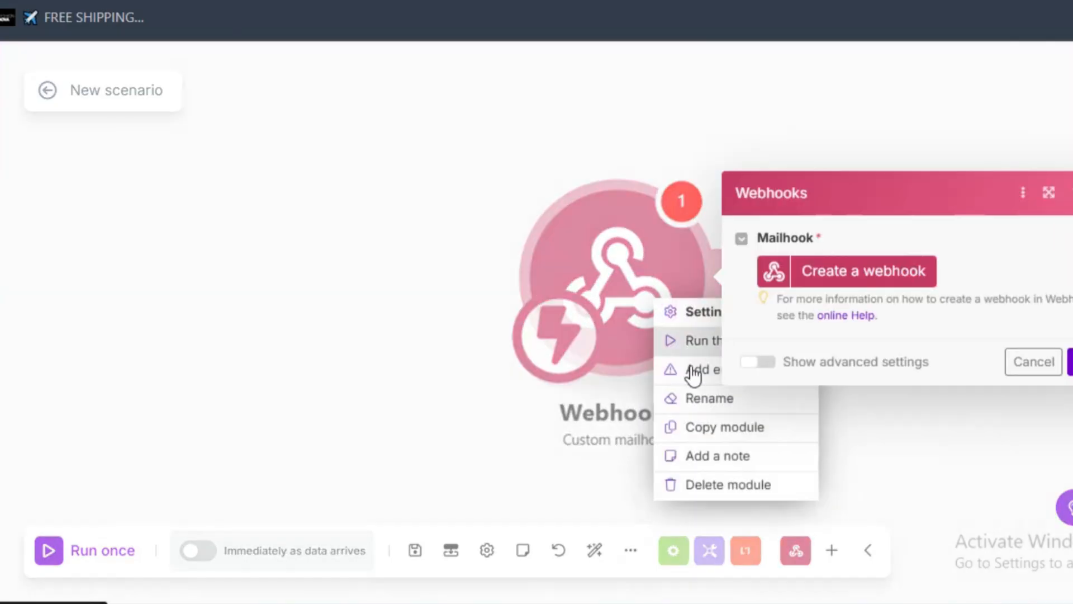
pyautogui.click(721, 485)
# - Add a Webhooks Custom webhook module as the trigger of the new scenario
pyautogui.click(615, 276)
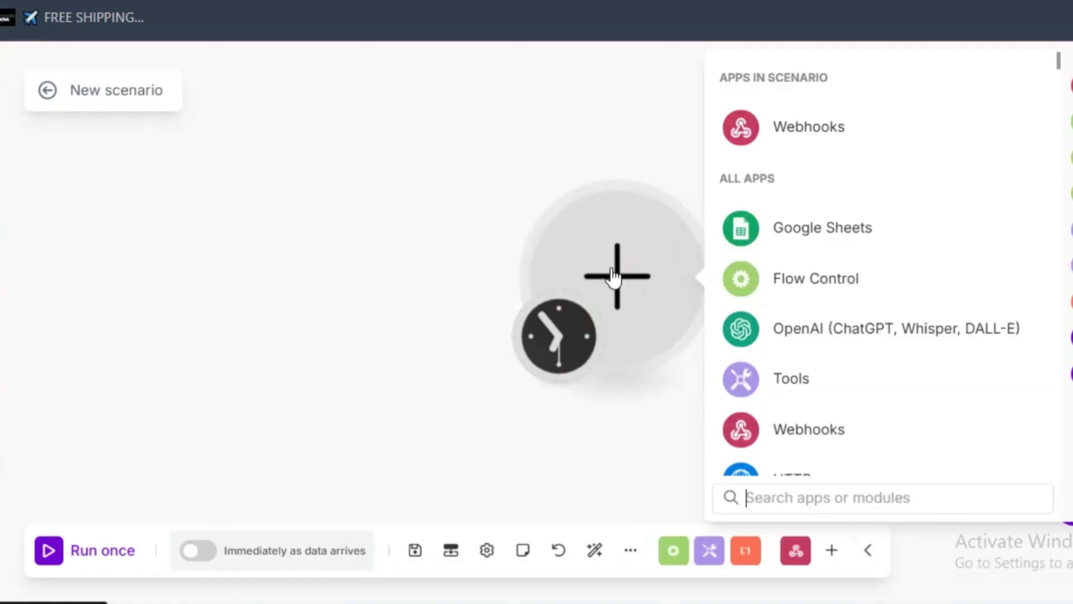
pyautogui.click(882, 132)
pyautogui.click(856, 336)
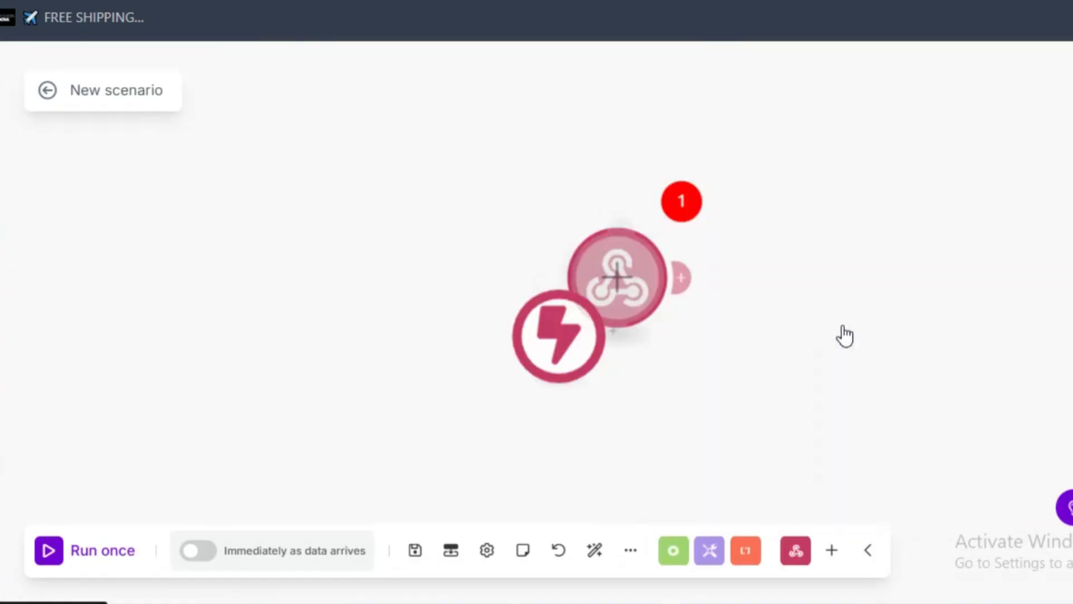
# - Create a webhook named Spa for the Custom webhook trigger and save it
pyautogui.click(874, 270)
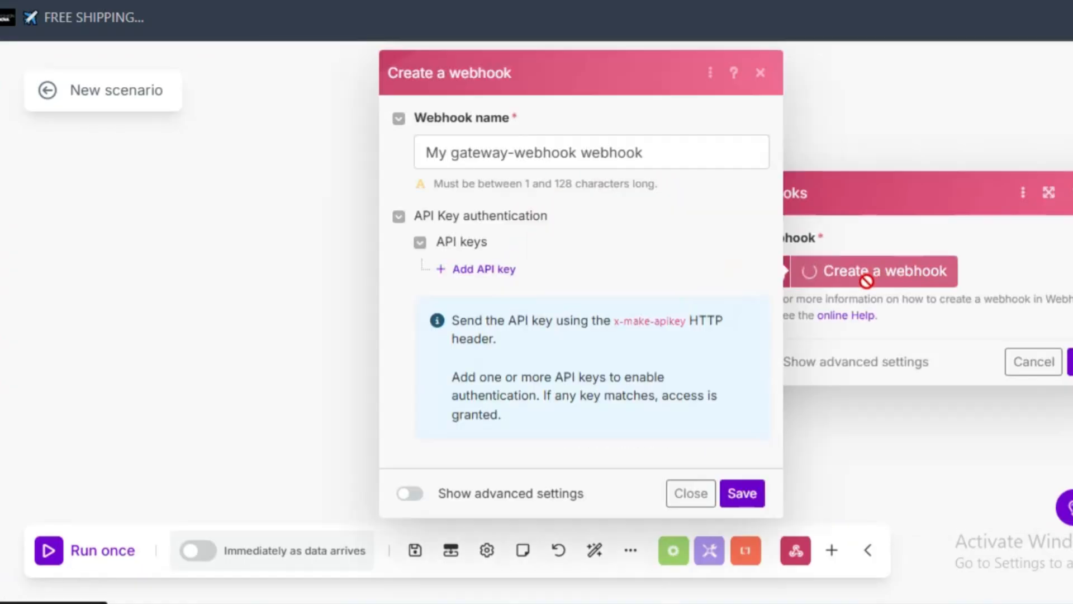
pyautogui.doubleClick(673, 153)
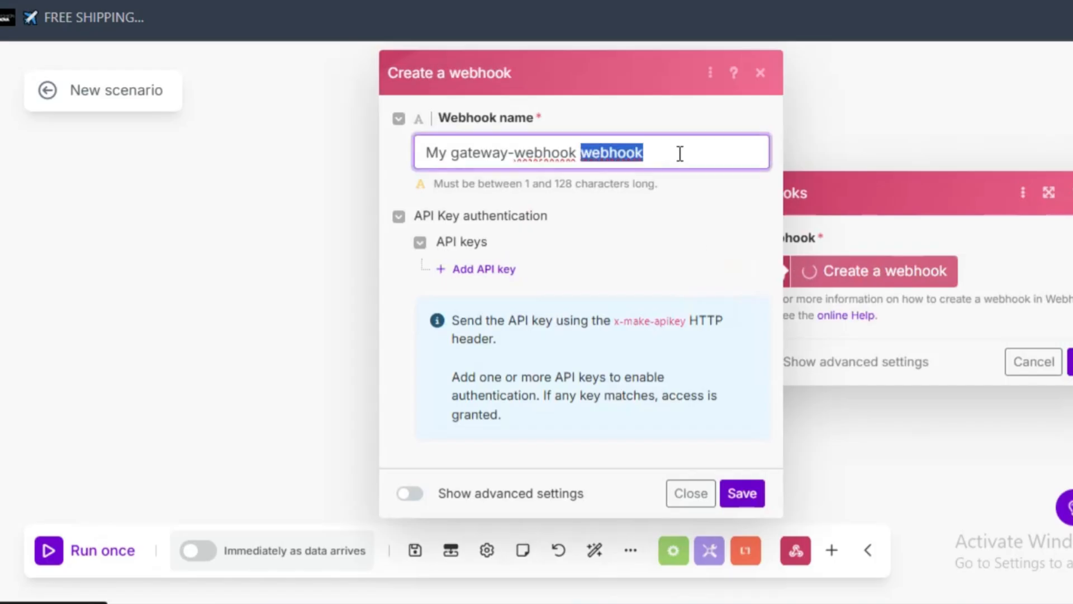
pyautogui.moveTo(680, 154); pyautogui.dragTo(314, 165)
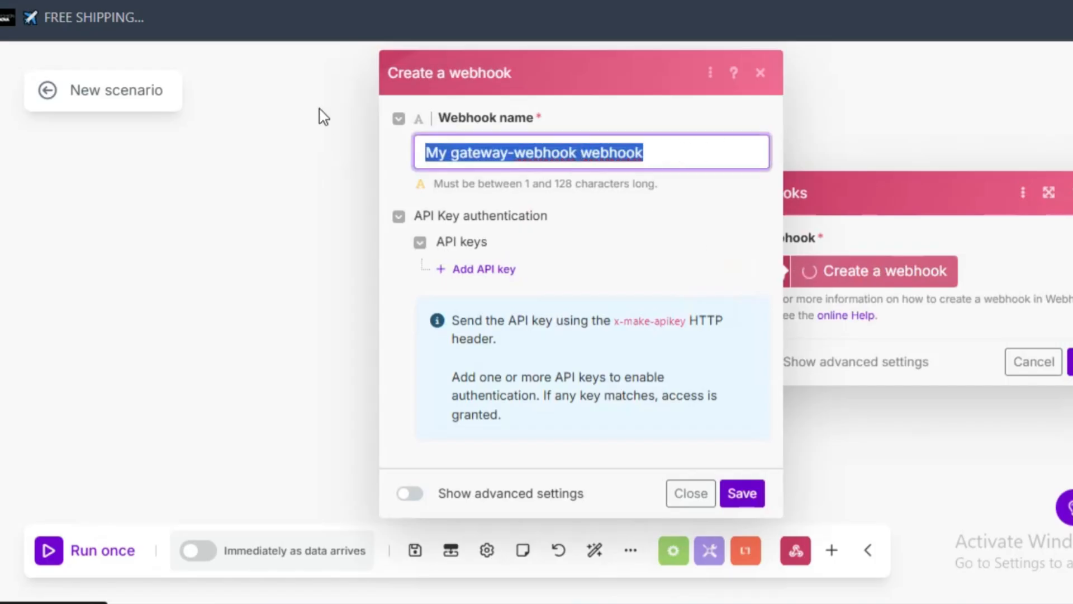
pyautogui.write('V')
pyautogui.press('BackSpace')
pyautogui.write('Spa')
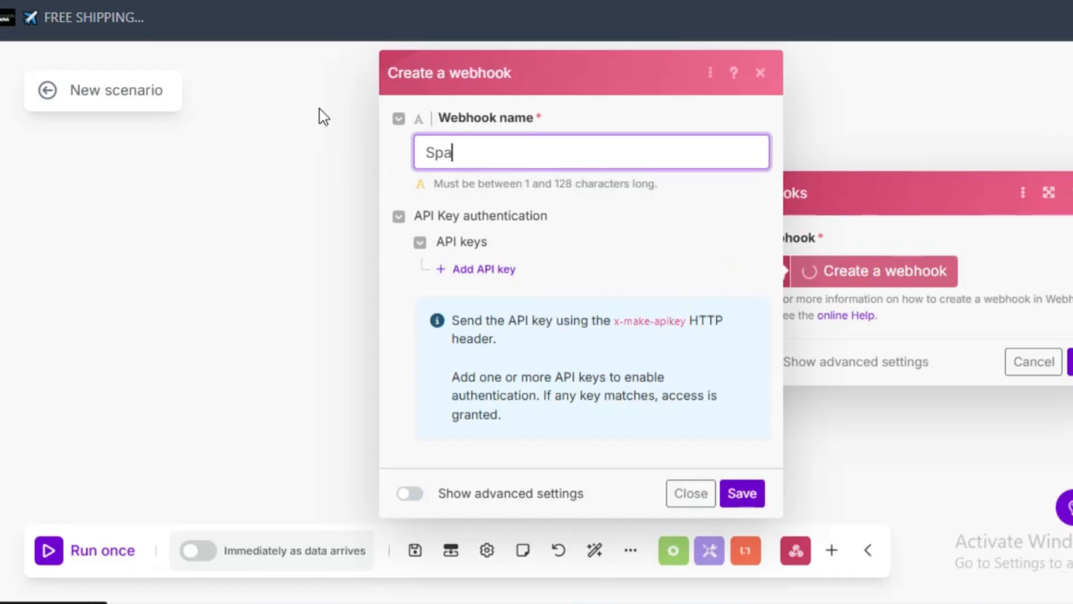
pyautogui.click(664, 214)
pyautogui.click(743, 493)
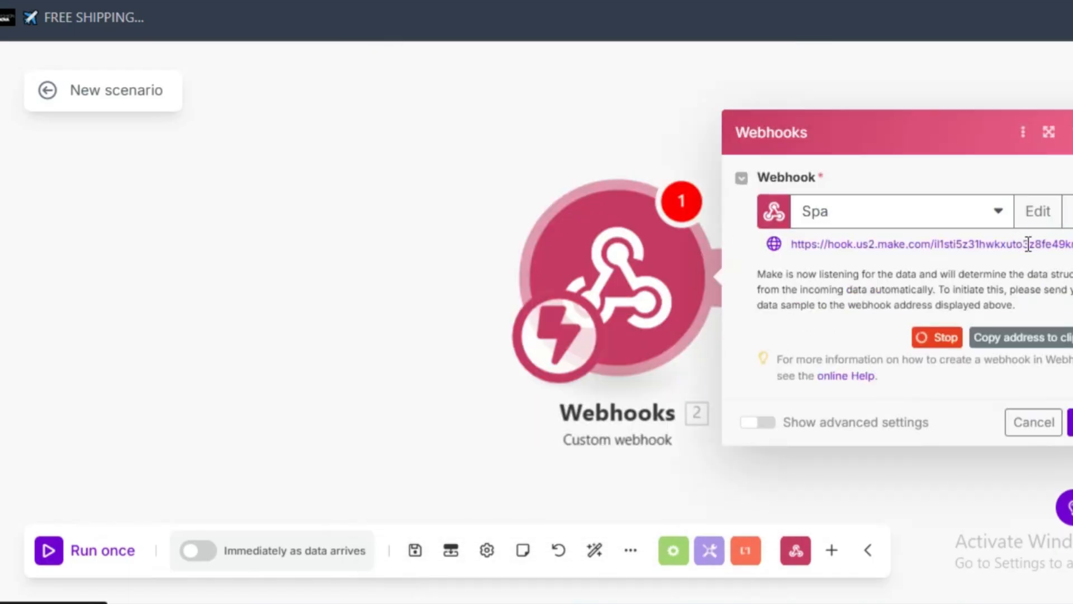
# - Copy the Spa webhook's address, confirm the module, and go to the appointmentsetter tool's Server URL in Vapi
pyautogui.click(1026, 339)
pyautogui.click(1069, 423)
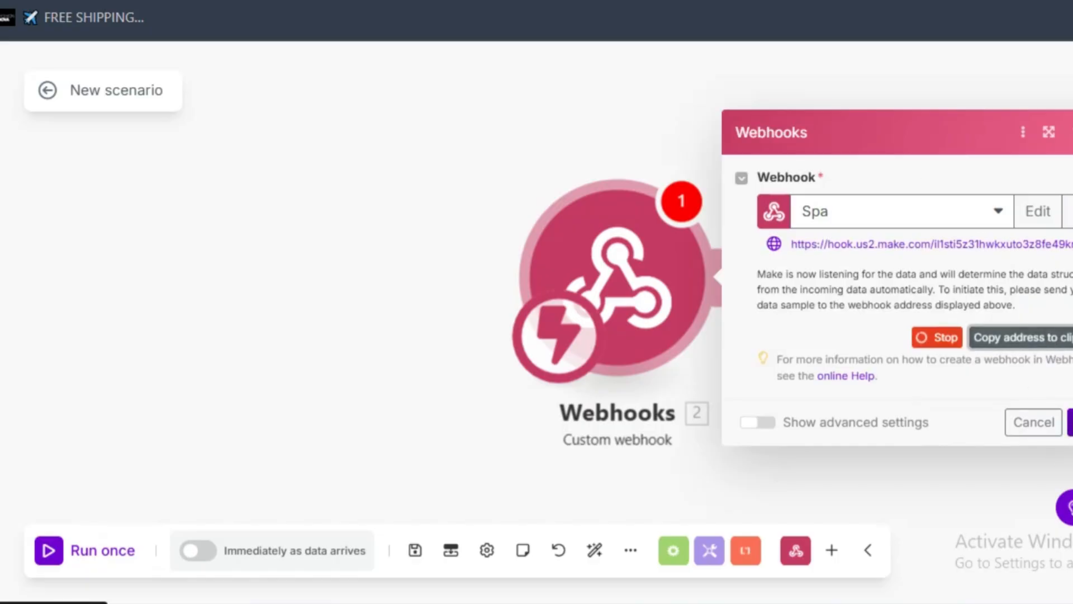
pyautogui.hotkey('ctrl', 'shift', 'Tab')
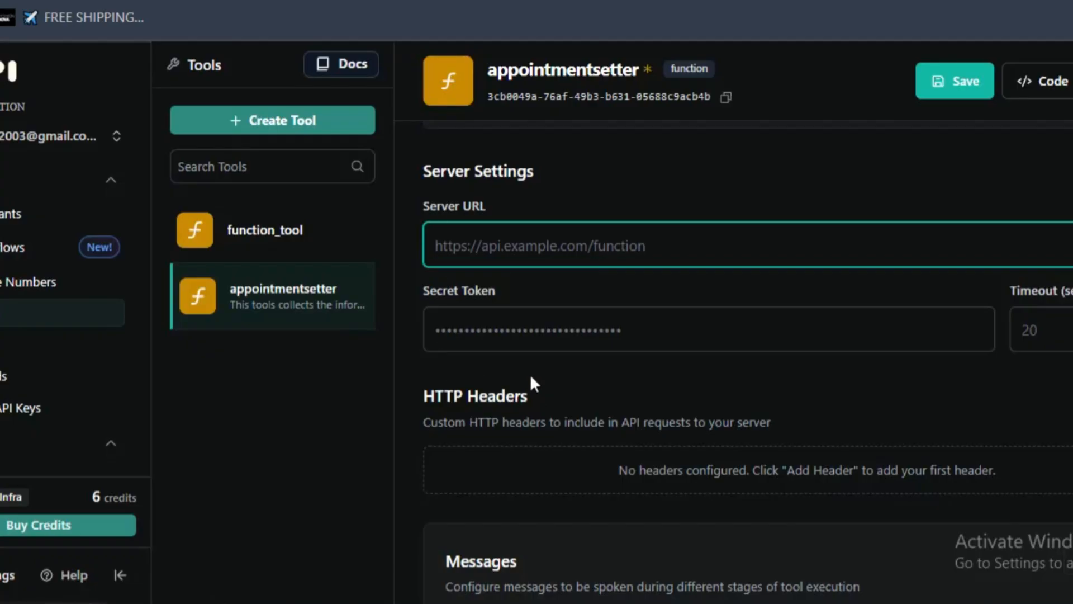
pyautogui.click(496, 245)
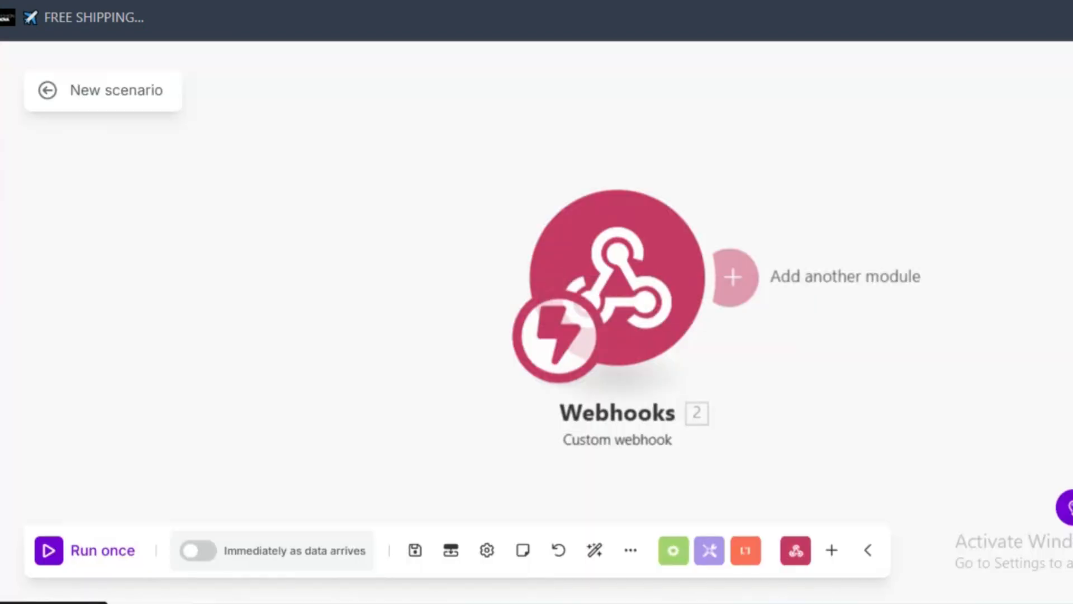
# - Back in Make, save the new scenario's changes and open the Vapi → Google Calendar Appointment Checking & Booking scenario for editing
pyautogui.click(6, 162)
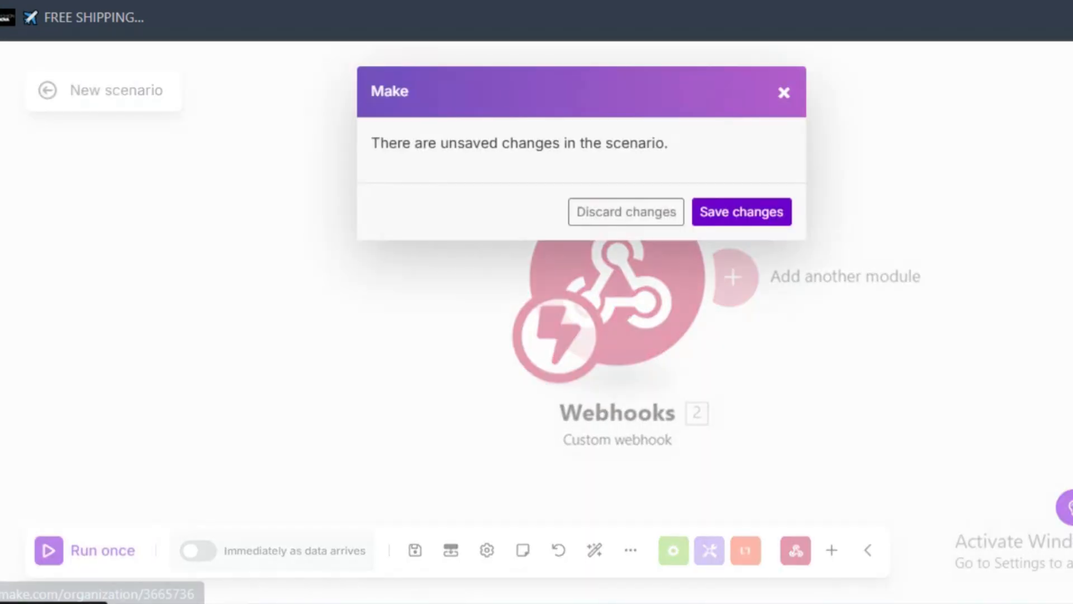
pyautogui.click(713, 213)
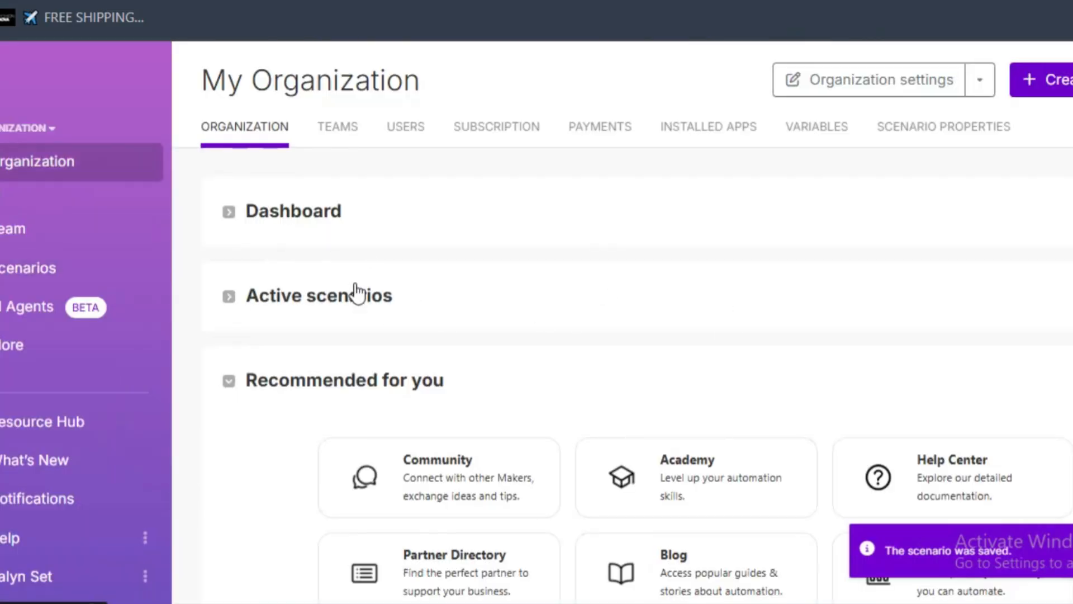
pyautogui.click(79, 270)
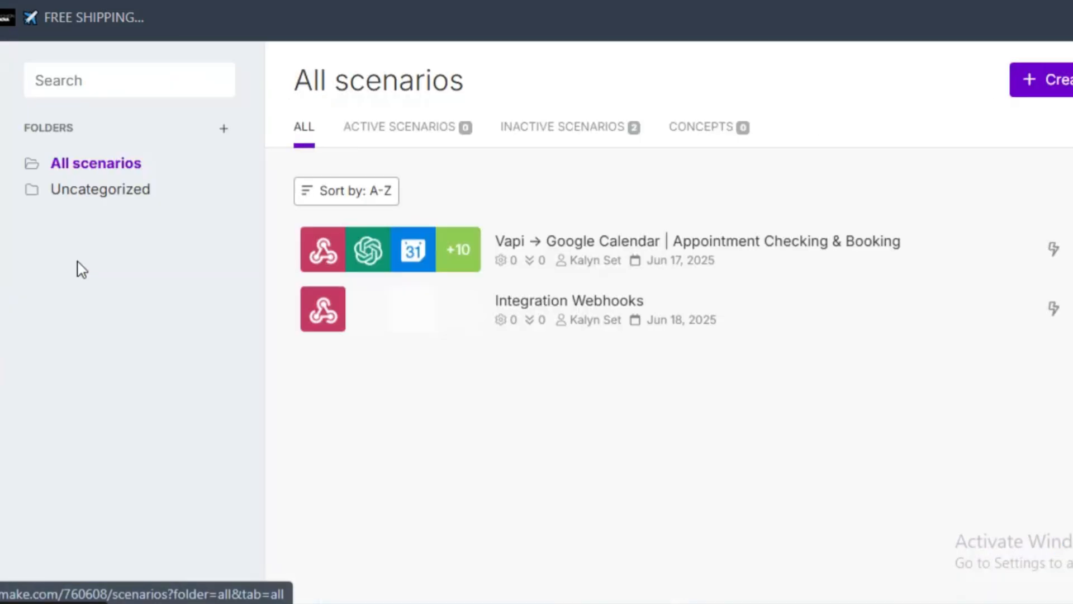
pyautogui.click(608, 255)
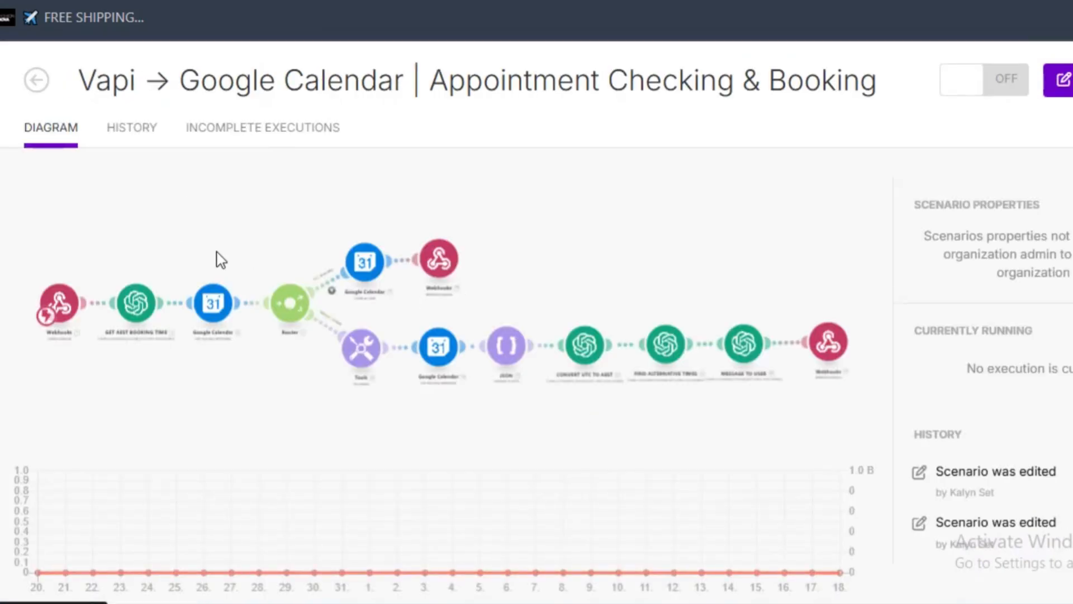
pyautogui.click(250, 266)
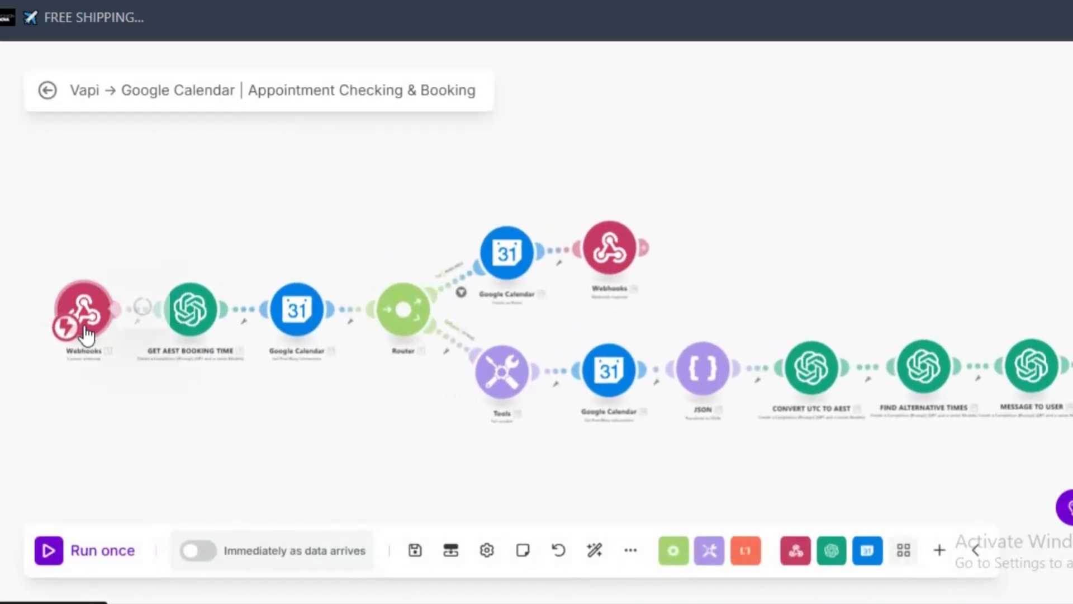
# - Copy the address of the Vapi webhook from the booking scenario's trigger module
pyautogui.click(87, 334)
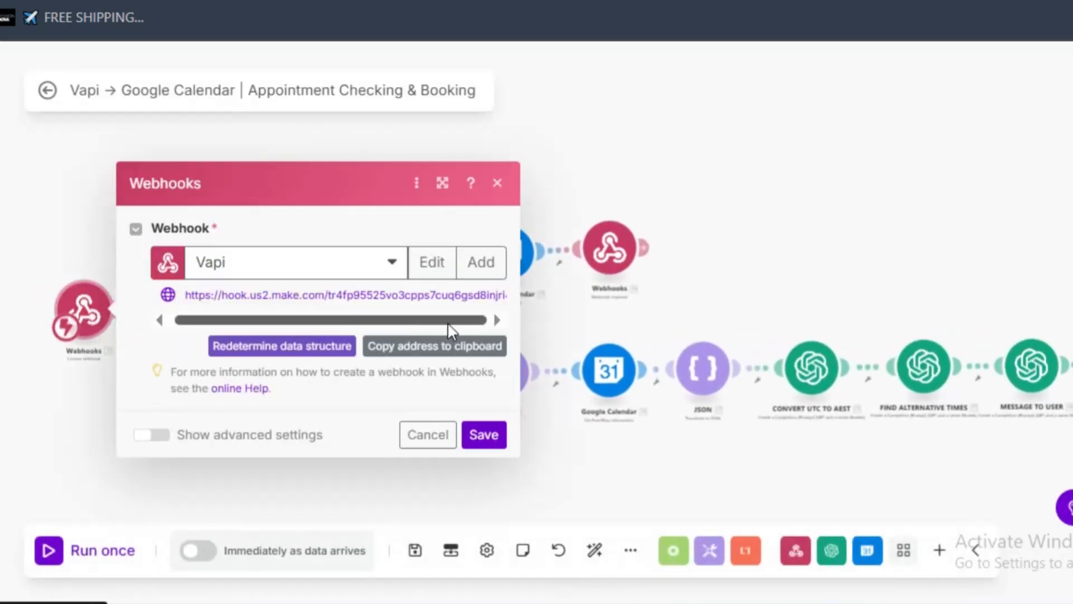
pyautogui.moveTo(449, 323); pyautogui.dragTo(463, 323)
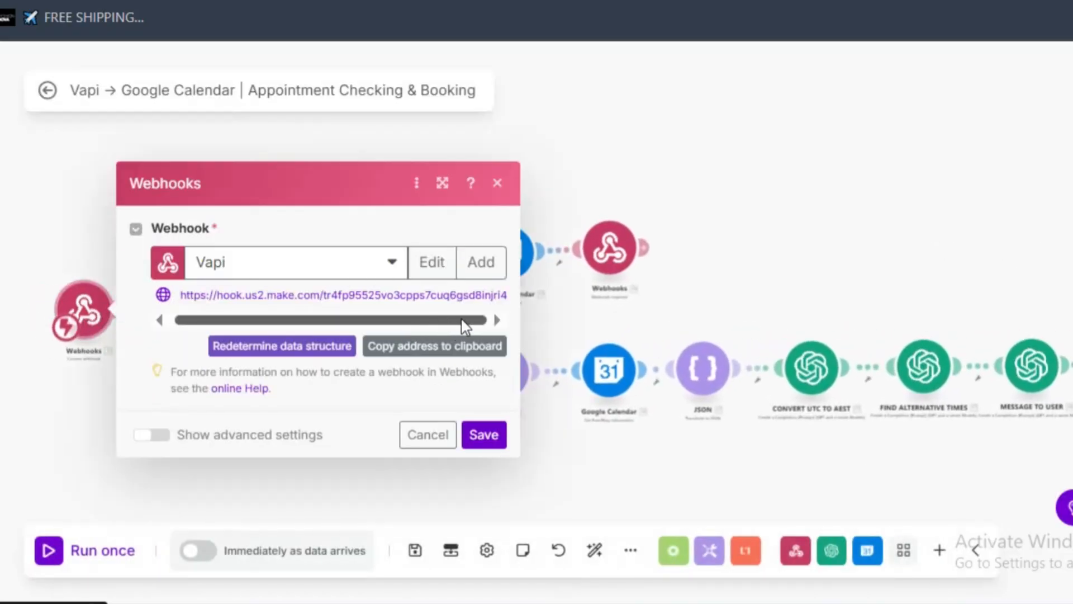
pyautogui.click(243, 264)
pyautogui.click(462, 348)
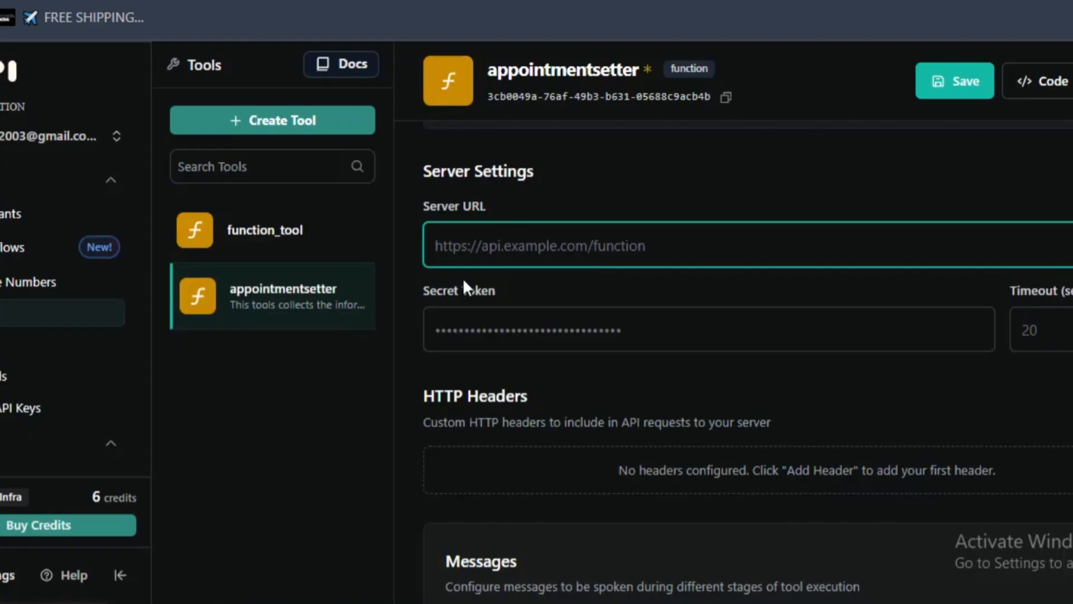
# - Switch to Vapi and paste the copied webhook address as the appointmentsetter tool's Server URL
pyautogui.rightClick(463, 278)
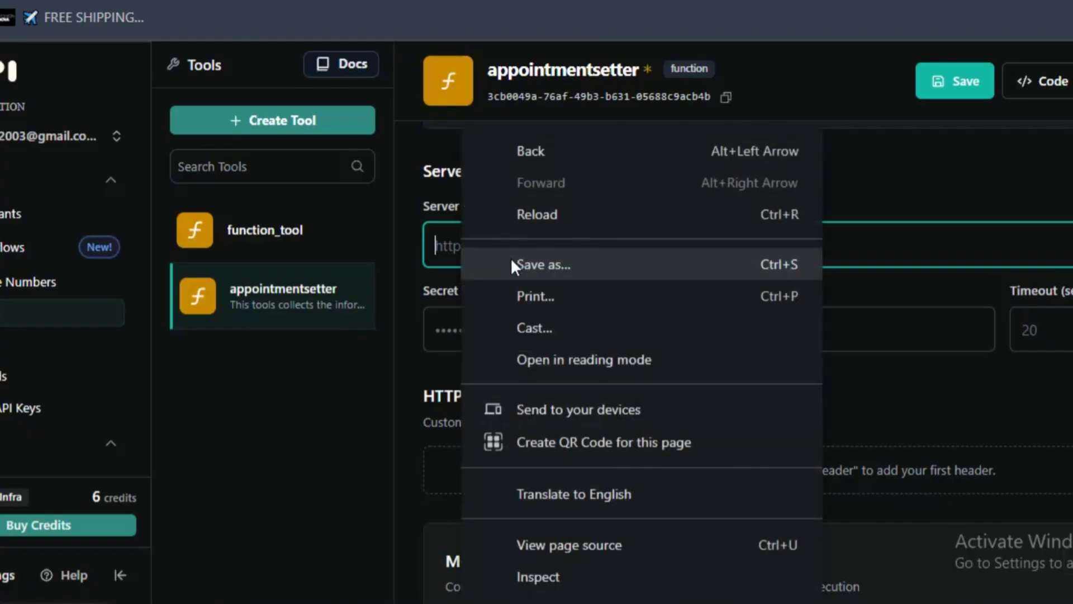
pyautogui.click(460, 257)
pyautogui.rightClick(461, 242)
pyautogui.click(521, 350)
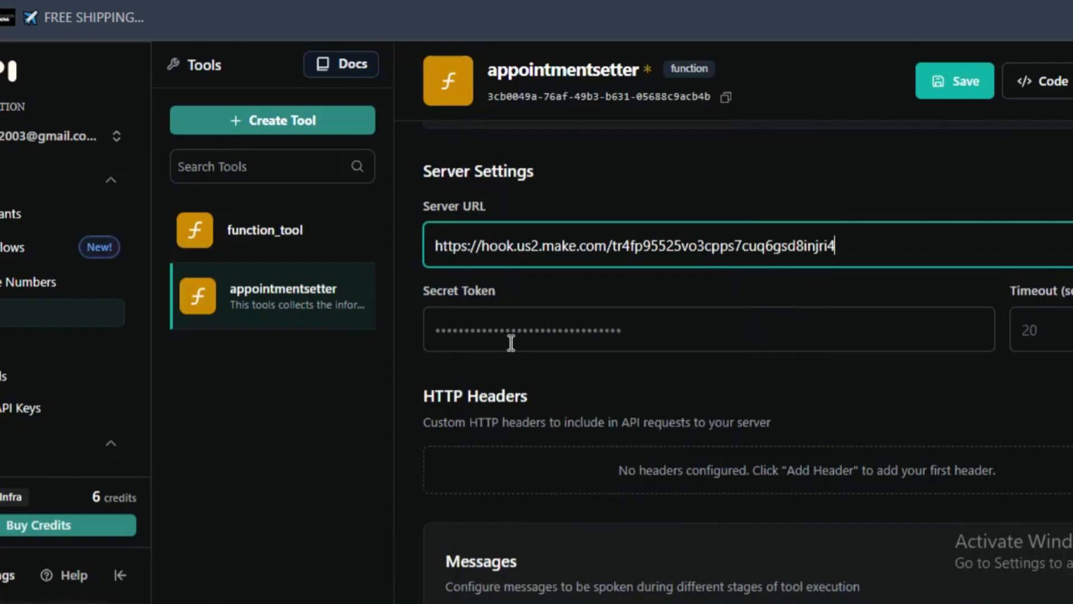
pyautogui.click(647, 305)
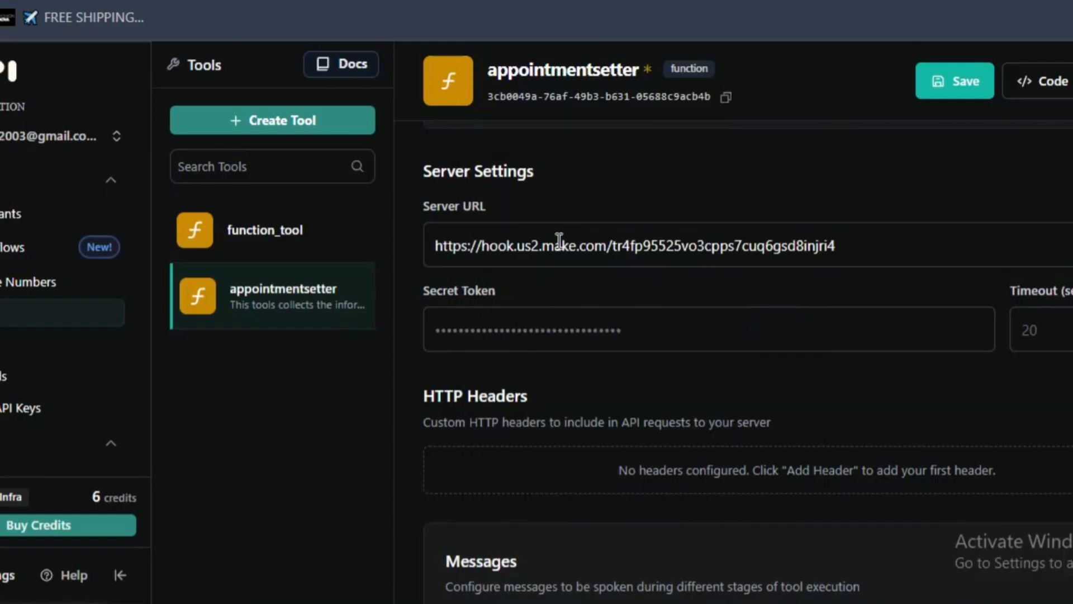
# - Save the appointmentsetter tool and review its parameters, Server URL, name and description
pyautogui.scroll(2, 531, 167)
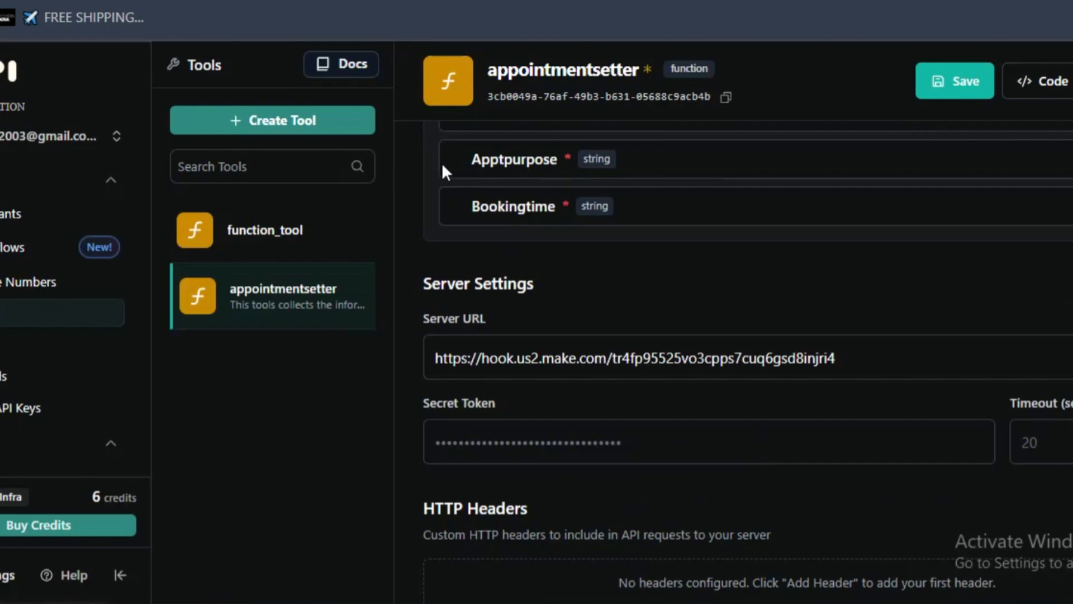
pyautogui.moveTo(436, 60); pyautogui.dragTo(672, 459)
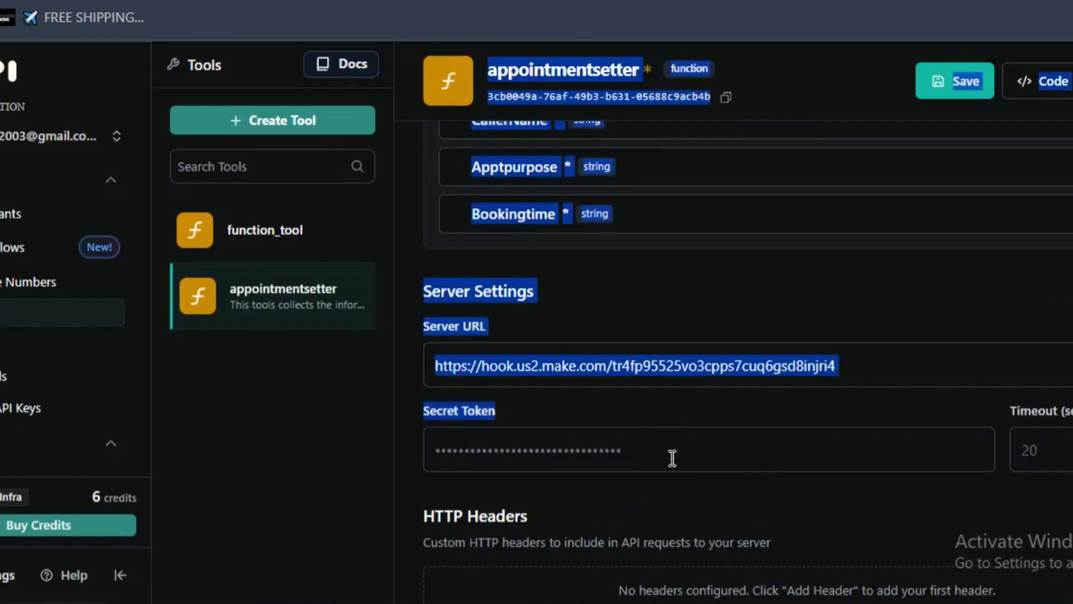
pyautogui.click(751, 291)
pyautogui.click(925, 93)
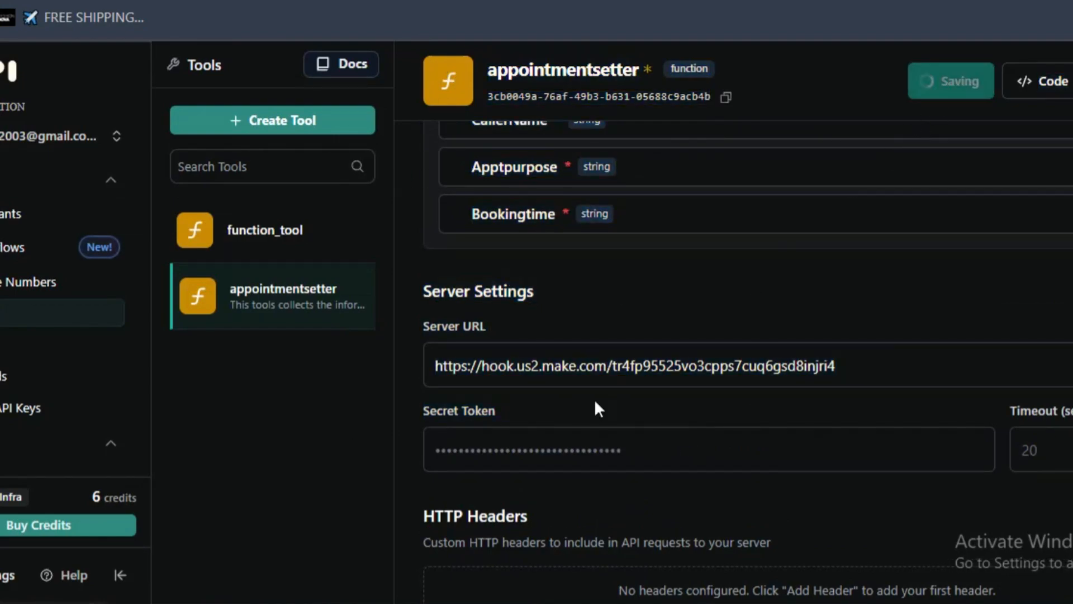
pyautogui.scroll(-4, 657, 449)
pyautogui.scroll(10, 657, 446)
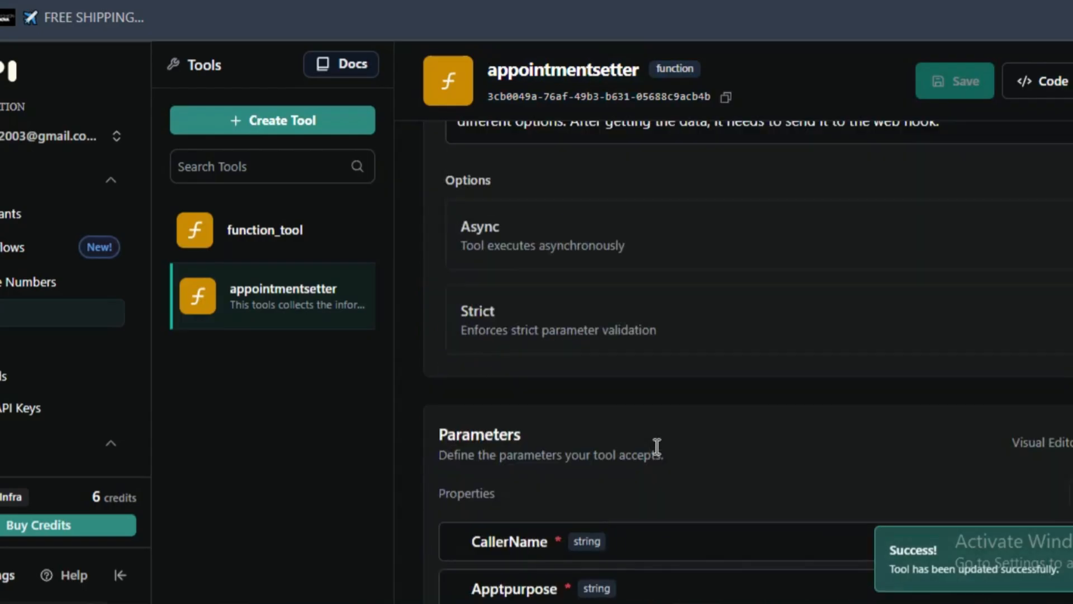
pyautogui.scroll(-6, 592, 431)
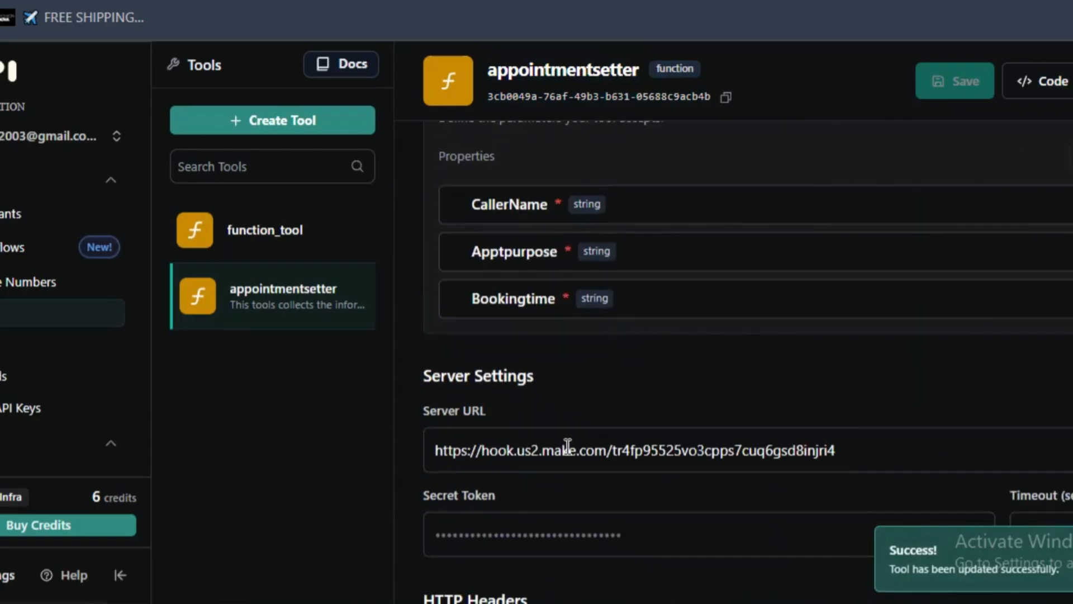
pyautogui.scroll(10, 565, 445)
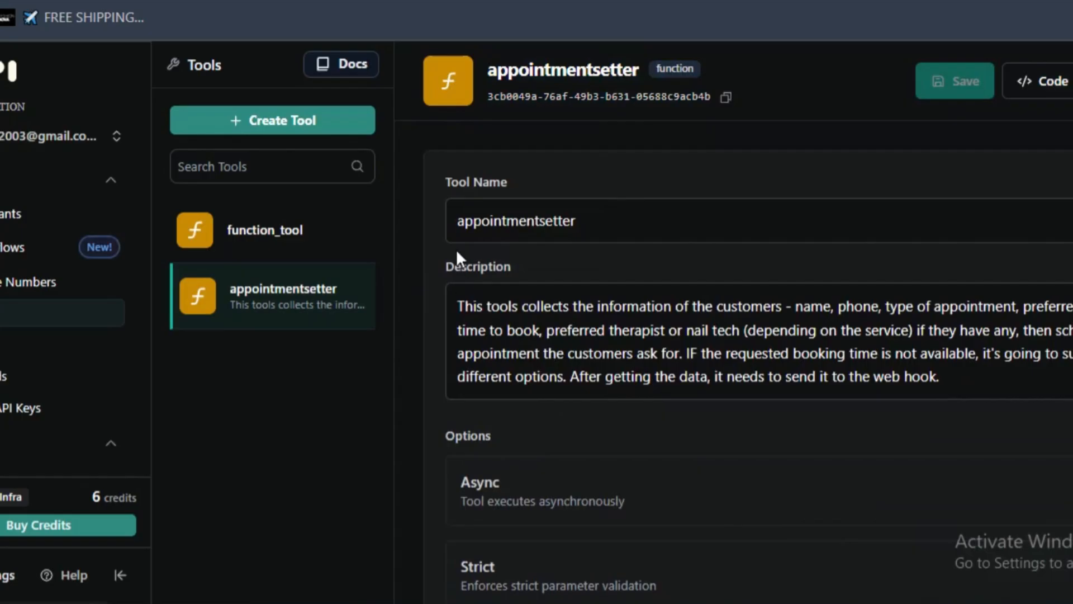
pyautogui.click(457, 223)
pyautogui.click(503, 332)
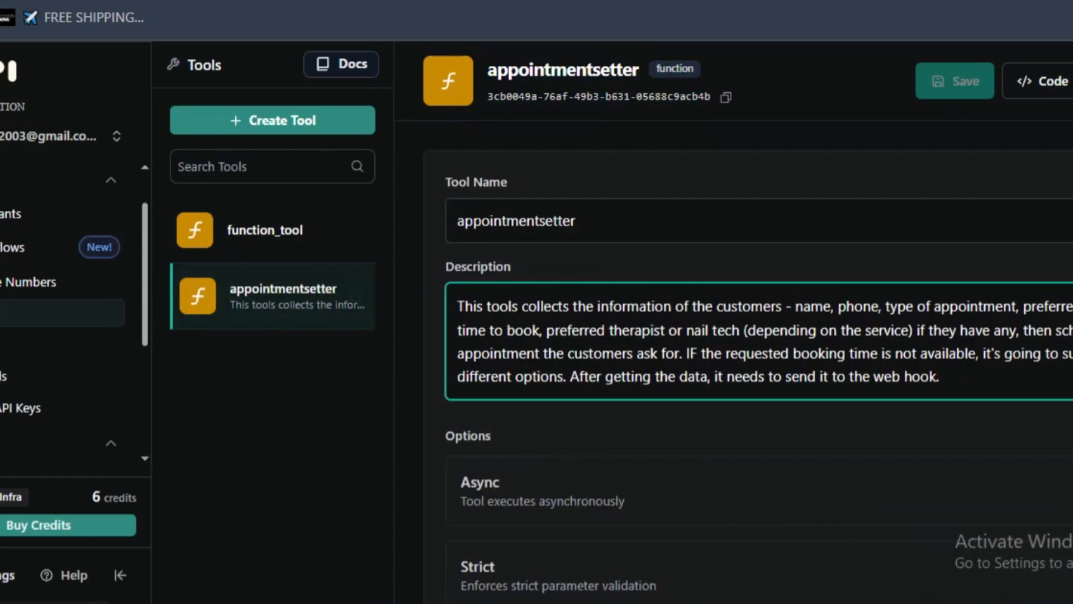
# - Open the tool settings of the Mia assistant and paste the copied Make webhook address as the Server URL under Messaging
pyautogui.click(4, 217)
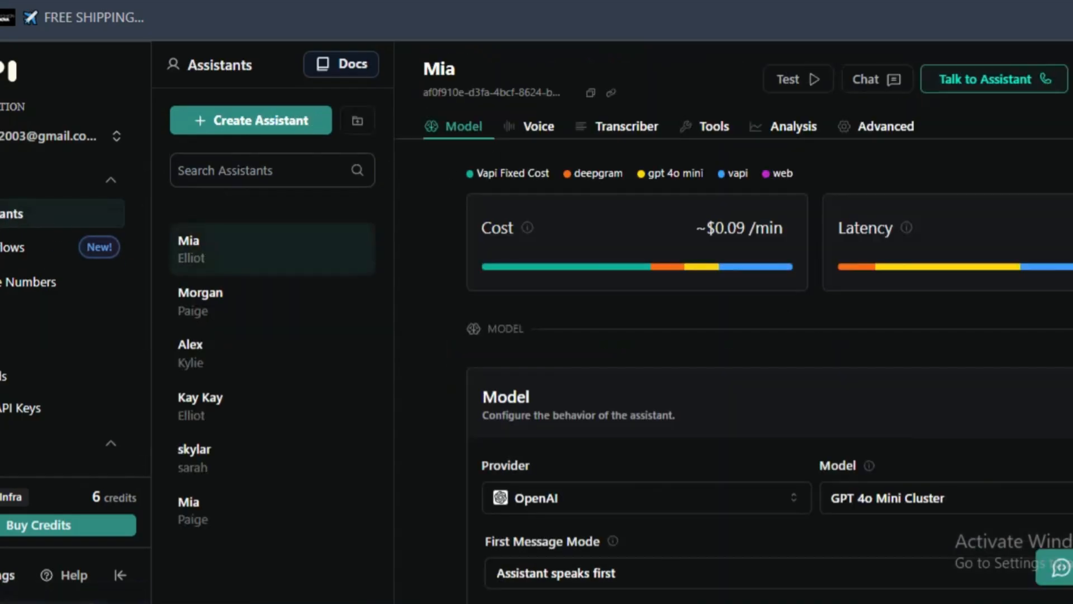
pyautogui.click(714, 126)
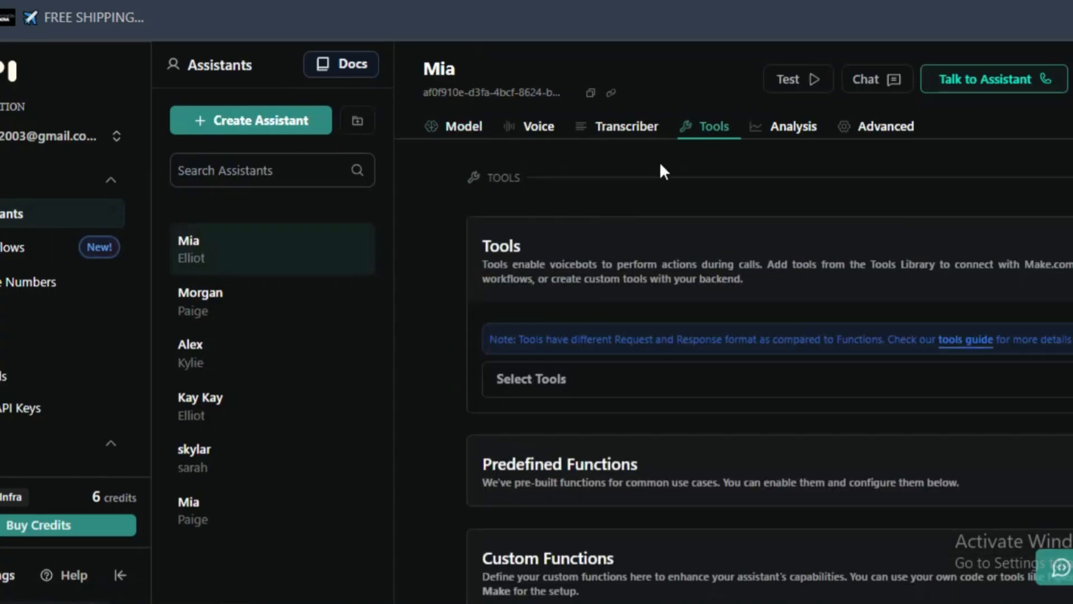
pyautogui.scroll(-10, 686, 250)
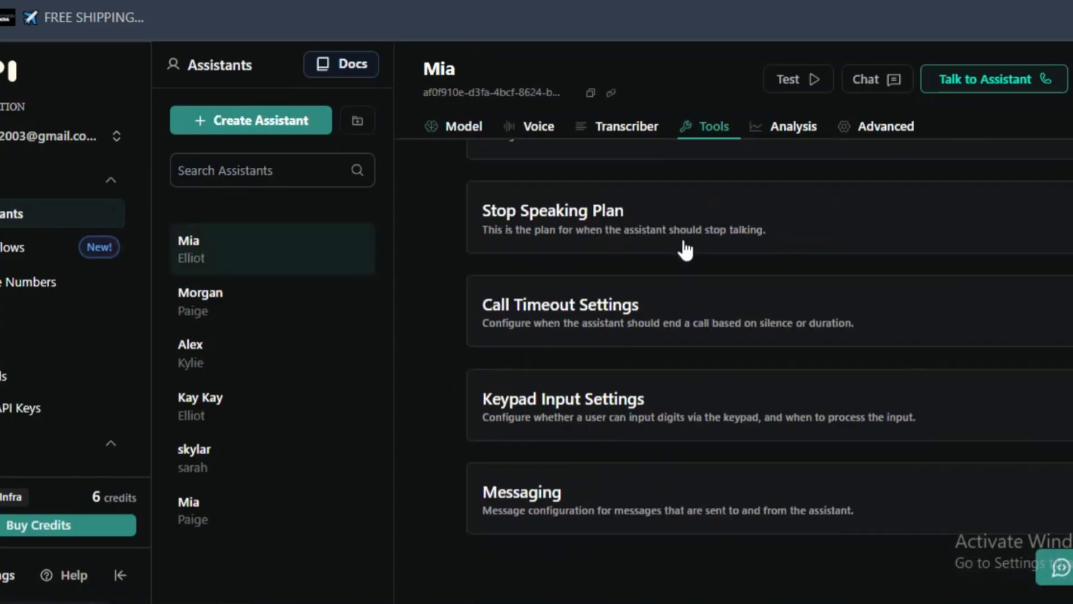
pyautogui.click(678, 522)
pyautogui.scroll(-5, 652, 420)
pyautogui.click(599, 294)
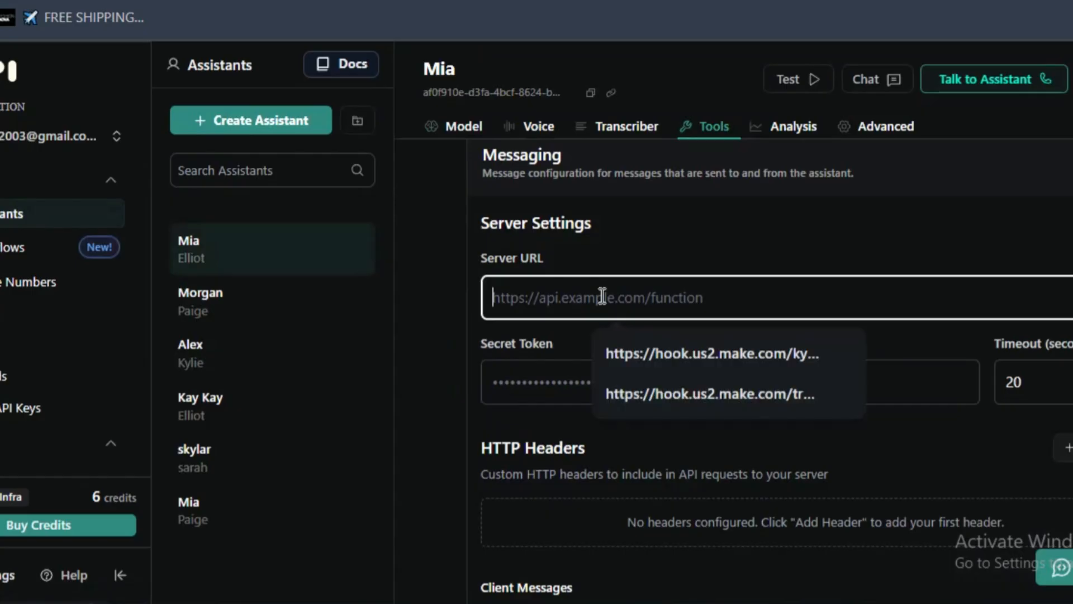
pyautogui.rightClick(598, 295)
pyautogui.click(719, 352)
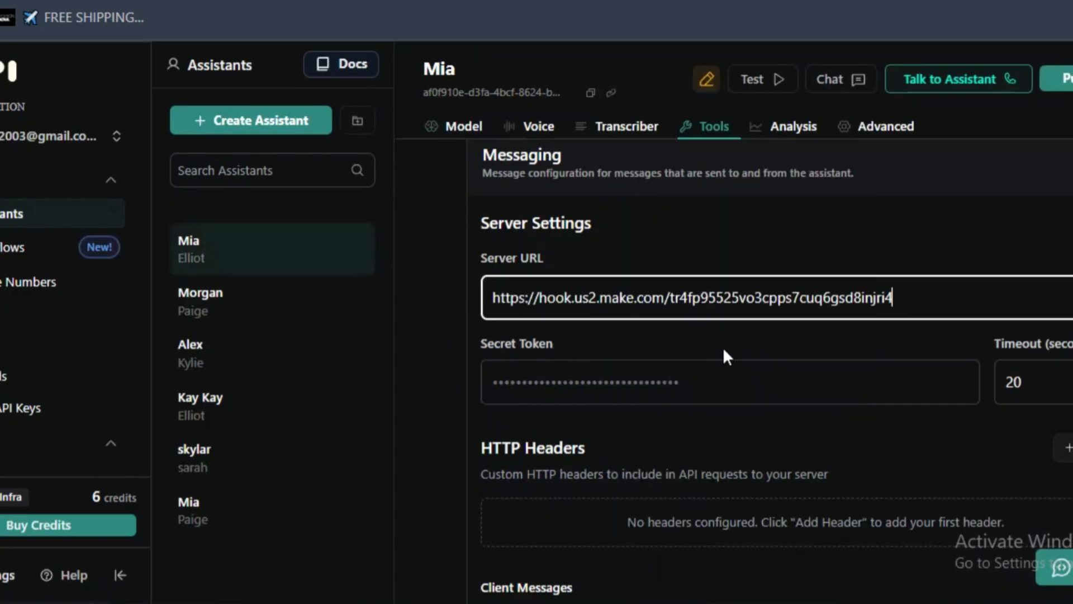
# - Look over the rest of Mia's Messaging settings and publish the assistant's changes
pyautogui.click(723, 347)
pyautogui.scroll(-4, 644, 351)
pyautogui.scroll(1, 562, 324)
pyautogui.scroll(3, 559, 322)
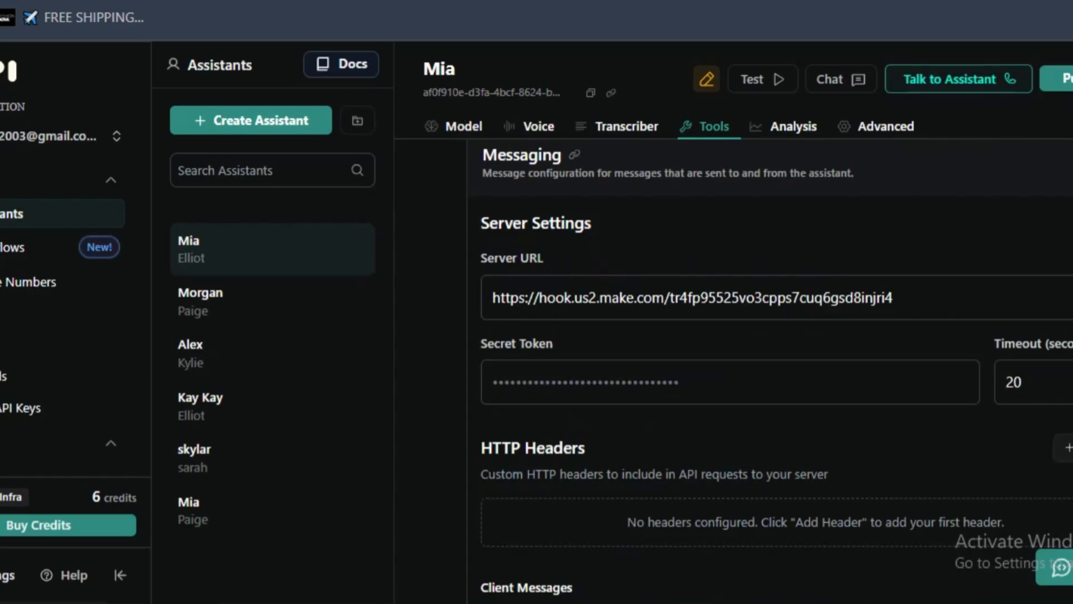
pyautogui.click(1065, 79)
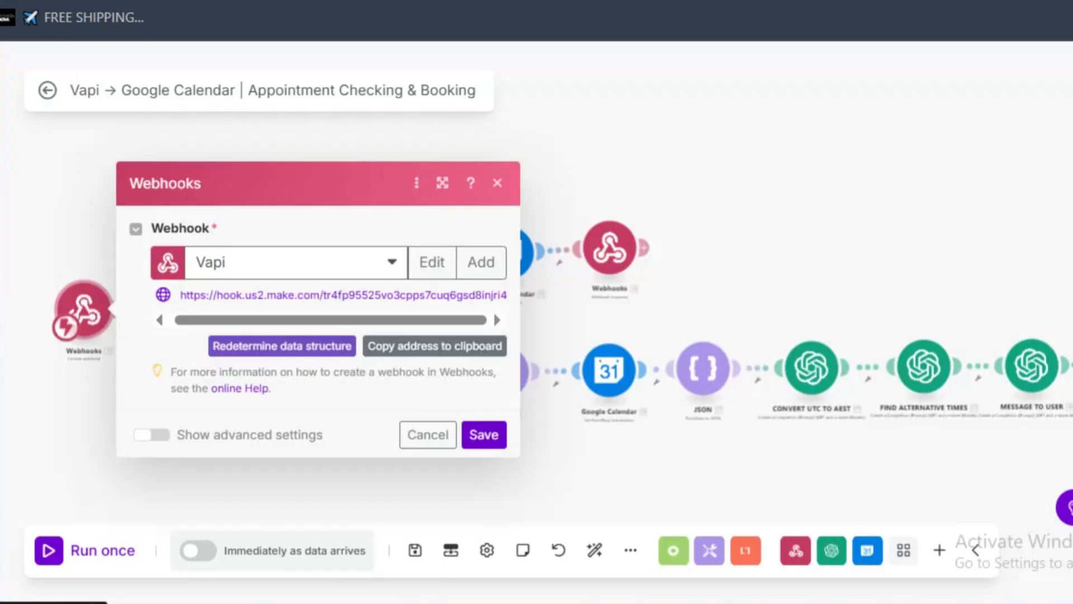
# - Switch to Make, copy the Vapi webhook's address again and reopen the trigger module to check it
pyautogui.click(442, 346)
pyautogui.click(774, 238)
pyautogui.moveTo(618, 168); pyautogui.dragTo(913, 144)
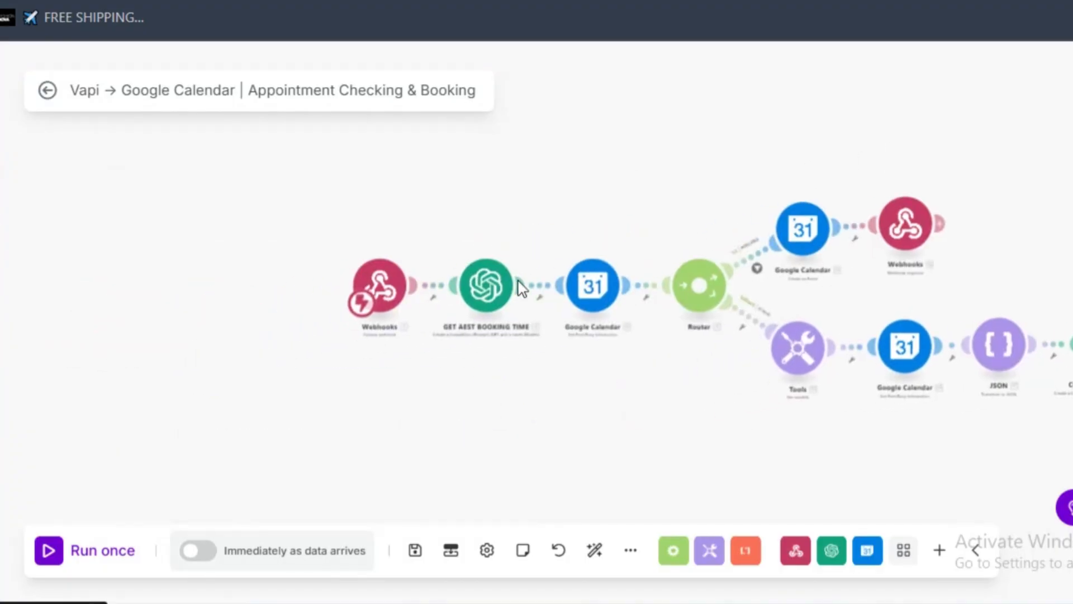
pyautogui.scroll(5, 518, 282)
pyautogui.click(270, 308)
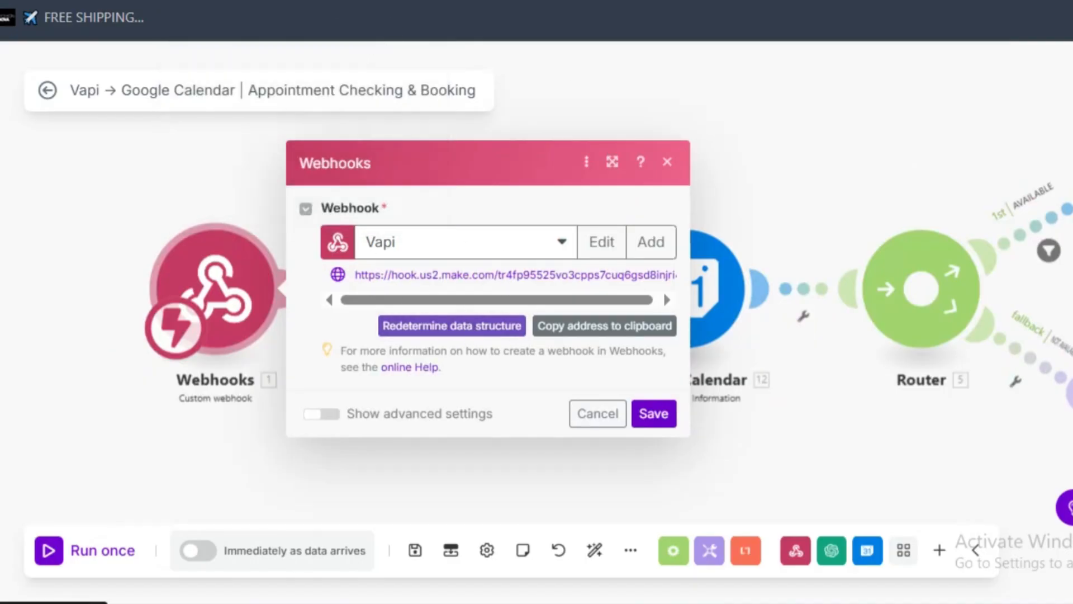
# - Return to Vapi and check Mia's messaging Server URL, client messages and server messages
pyautogui.hotkey('ctrl', 'Tab')
pyautogui.scroll(2, 800, 318)
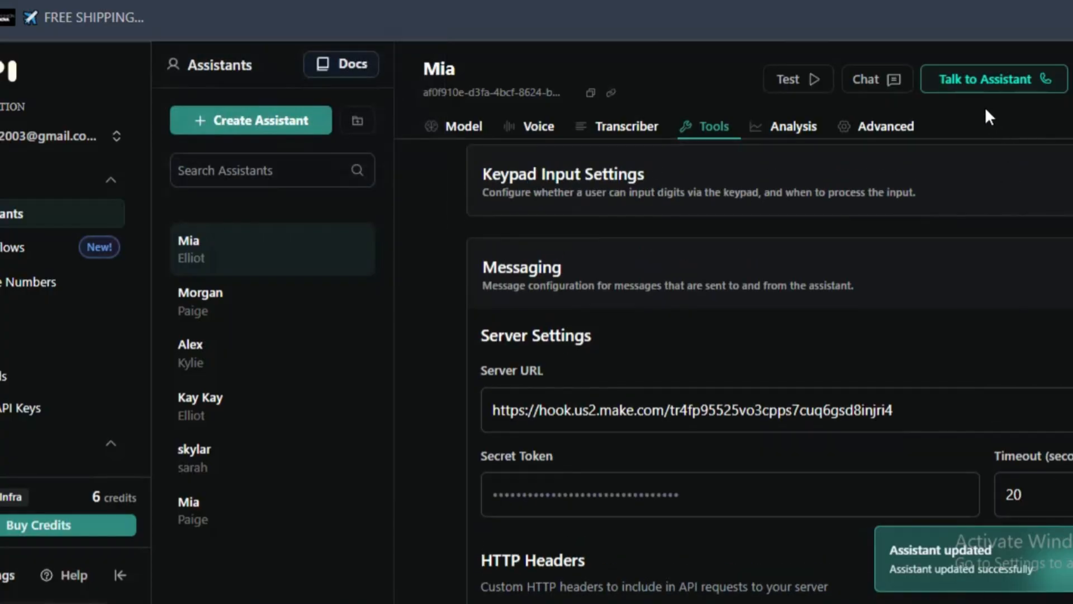
pyautogui.scroll(-2, 569, 351)
pyautogui.scroll(-12, 570, 351)
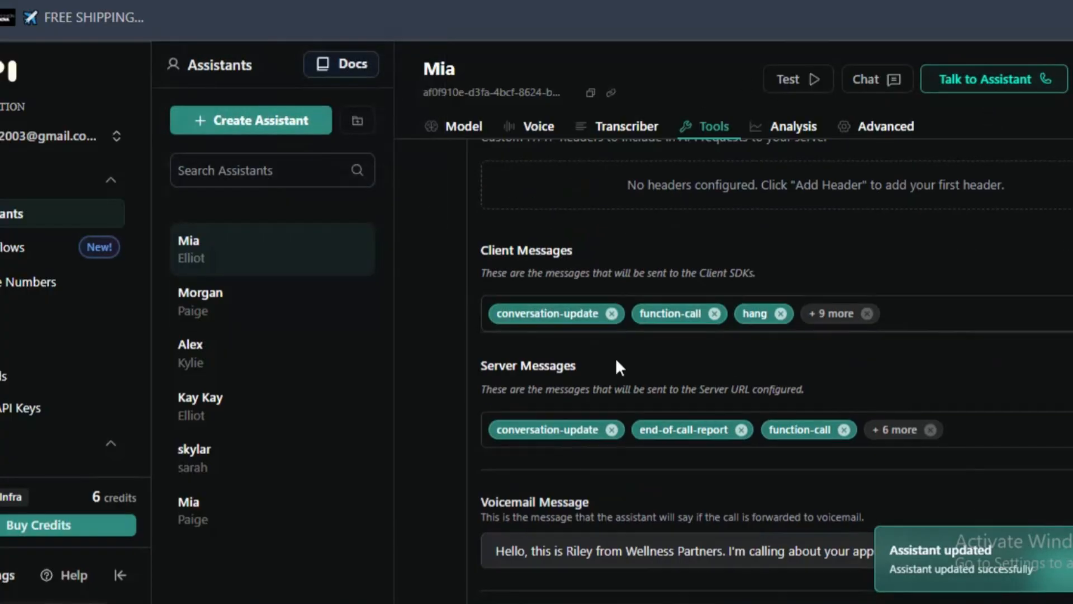
pyautogui.scroll(15, 606, 284)
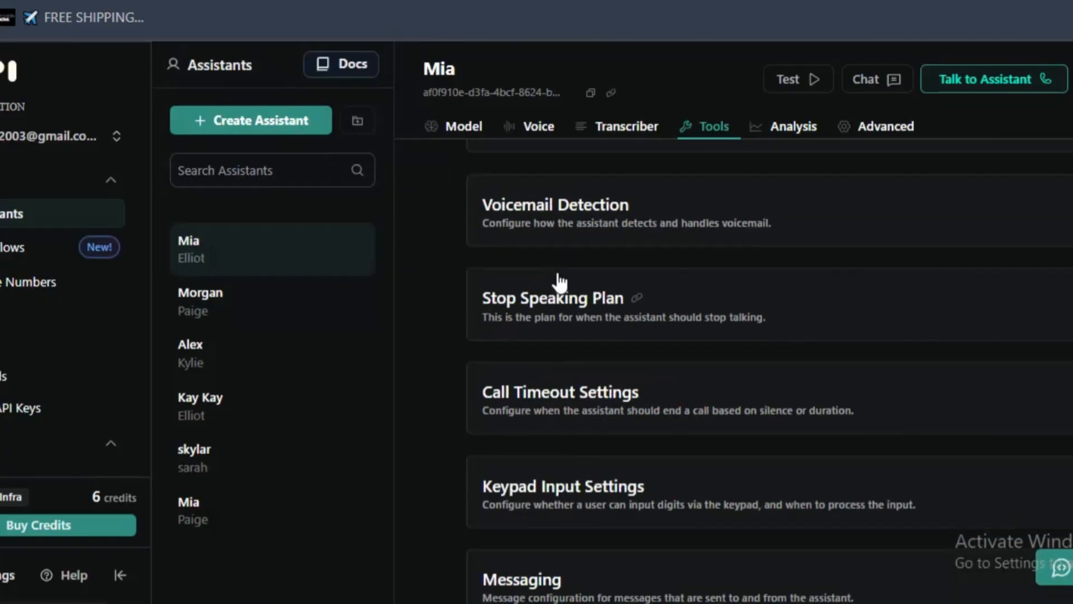
# - Go back to Mia's model settings, start a test voice call with the assistant and end it
pyautogui.click(451, 128)
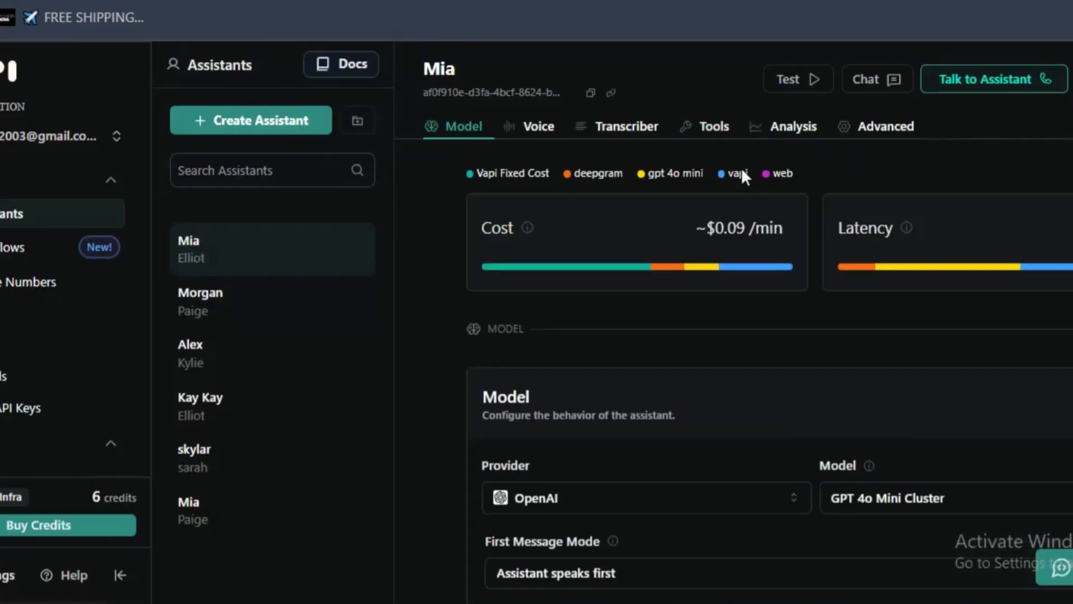
pyautogui.click(992, 84)
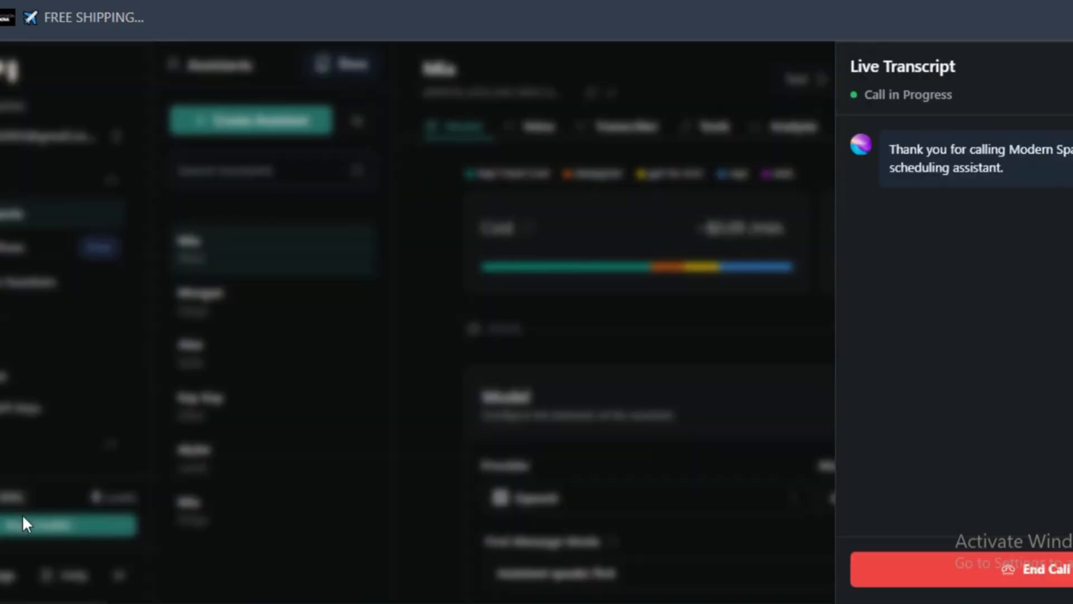
pyautogui.click(934, 582)
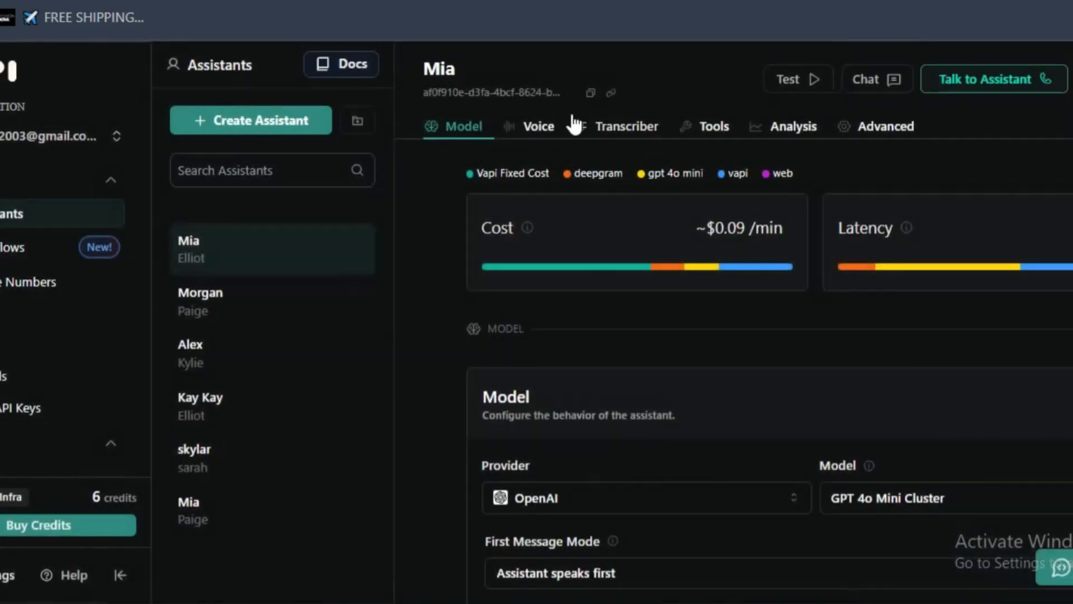
# - Change Mia's voice provider to 11labs with the Sarah voice, publish the assistant and start another test call
pyautogui.click(531, 126)
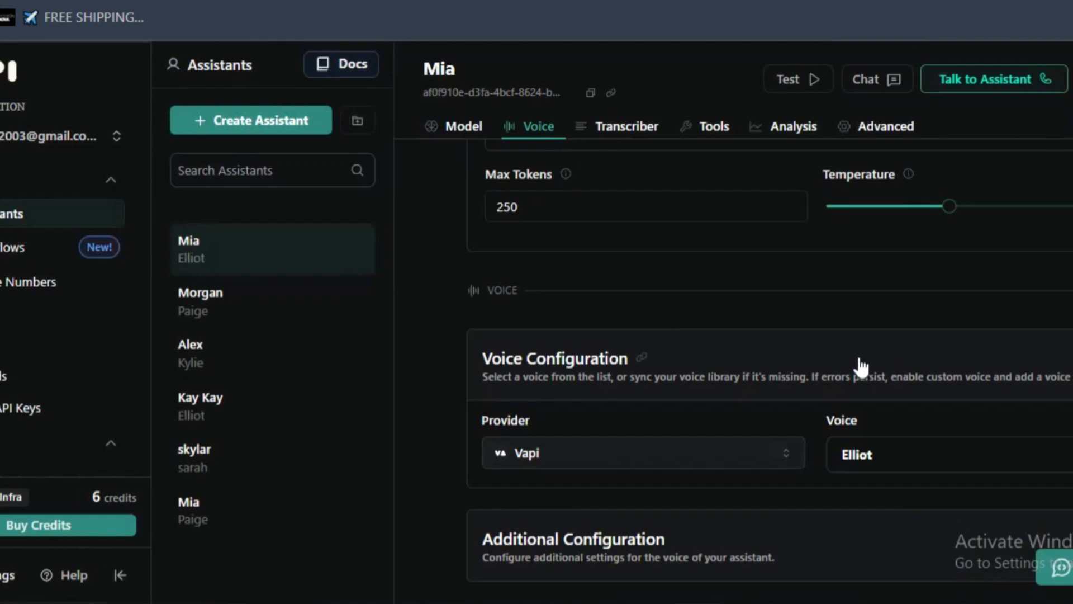
pyautogui.click(680, 464)
pyautogui.click(572, 163)
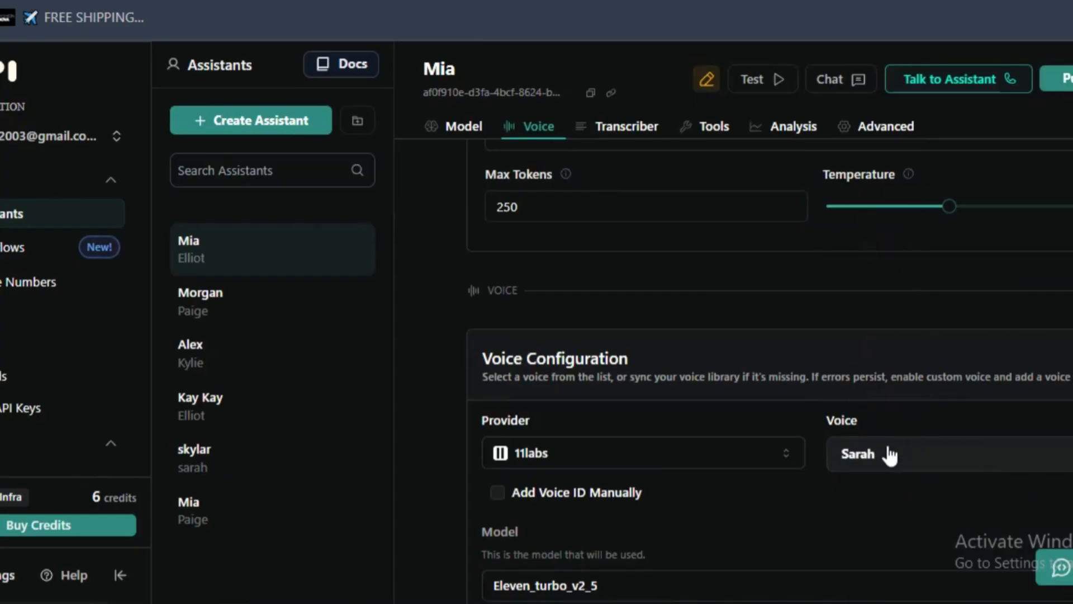
pyautogui.click(885, 463)
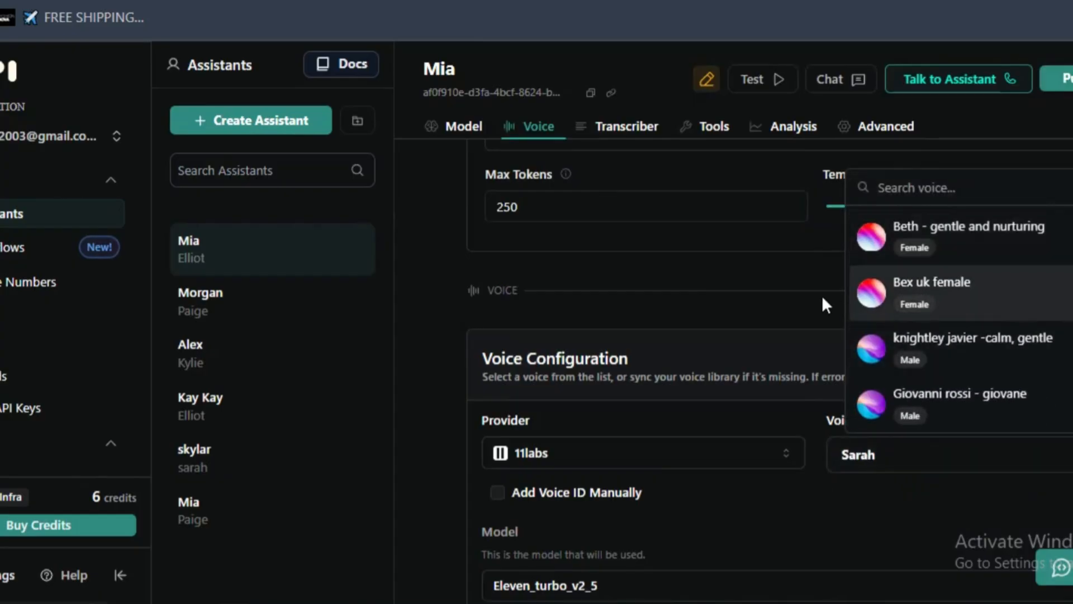
pyautogui.click(826, 357)
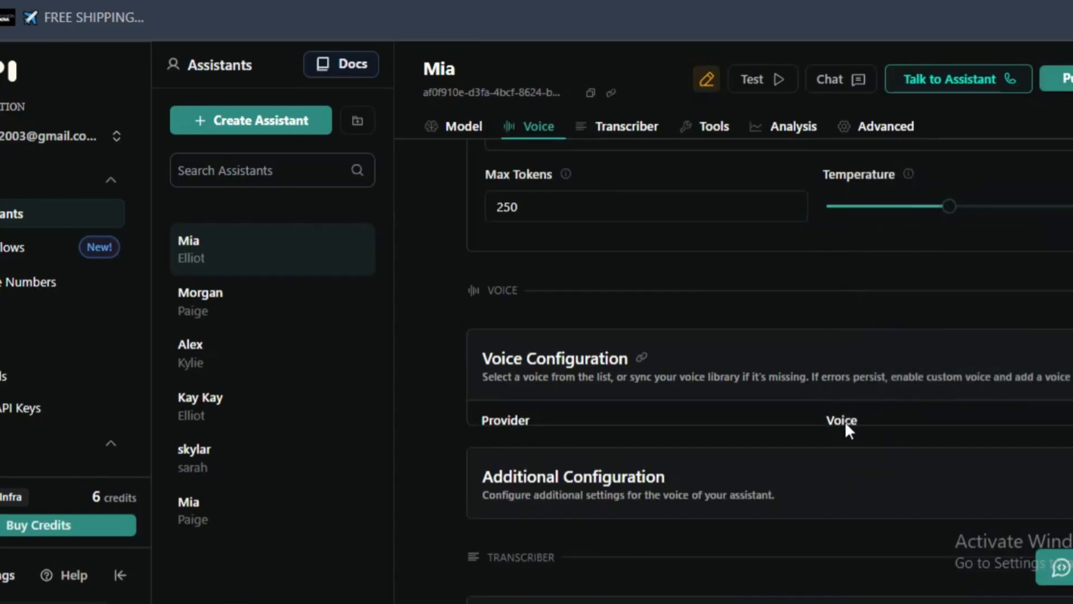
pyautogui.click(833, 360)
pyautogui.click(1065, 80)
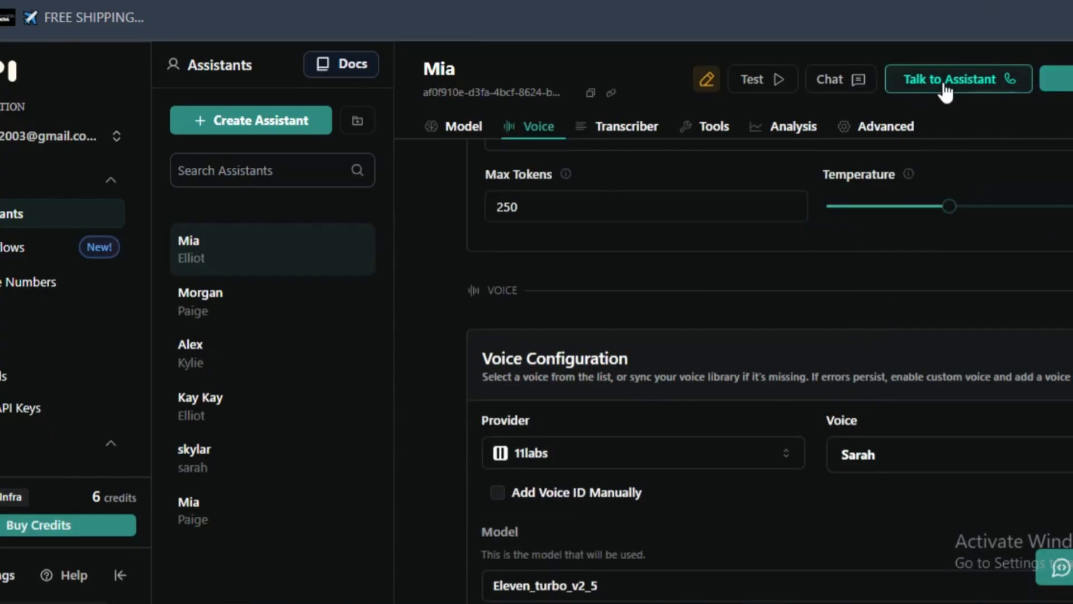
pyautogui.click(945, 78)
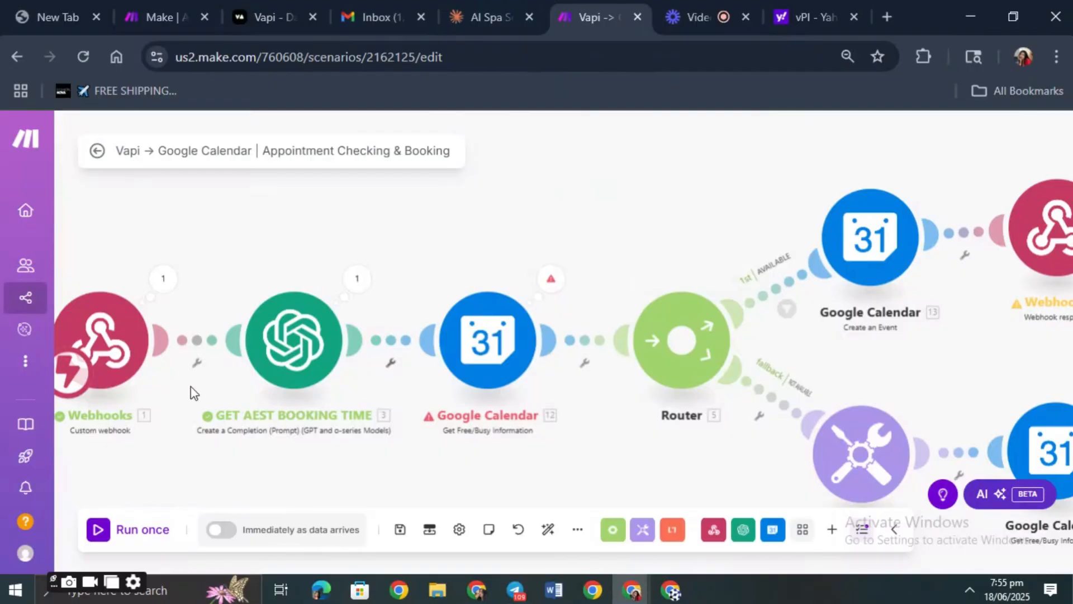
# - In the Make booking scenario, open the Webhooks trigger module and select its Vapi webhook address for checking
pyautogui.scroll(-3, 190, 387)
pyautogui.scroll(5, 185, 233)
pyautogui.moveTo(184, 233); pyautogui.dragTo(477, 227)
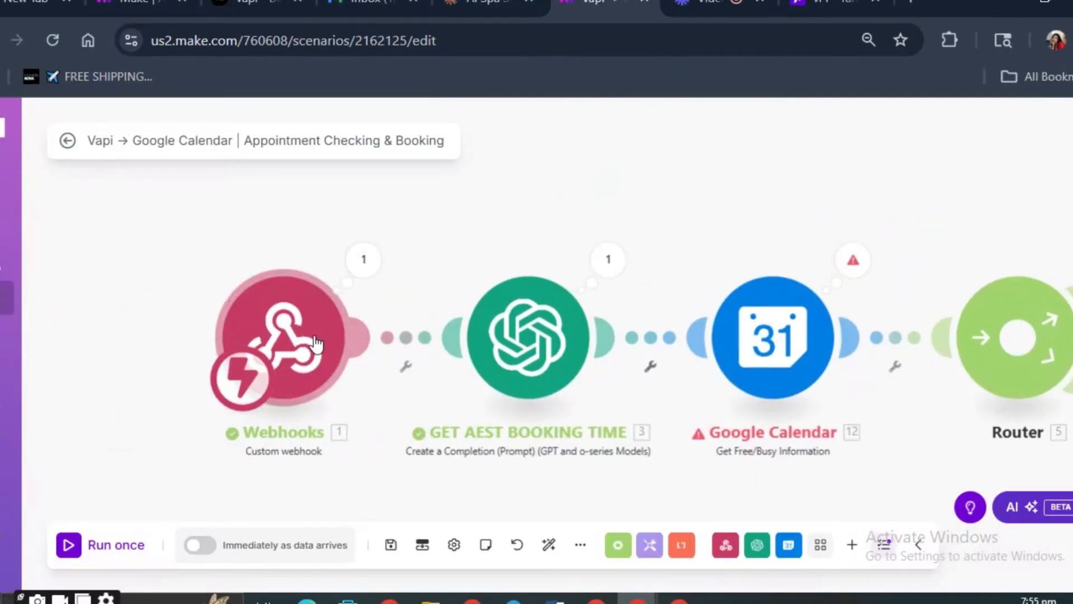
pyautogui.click(280, 342)
pyautogui.click(484, 324)
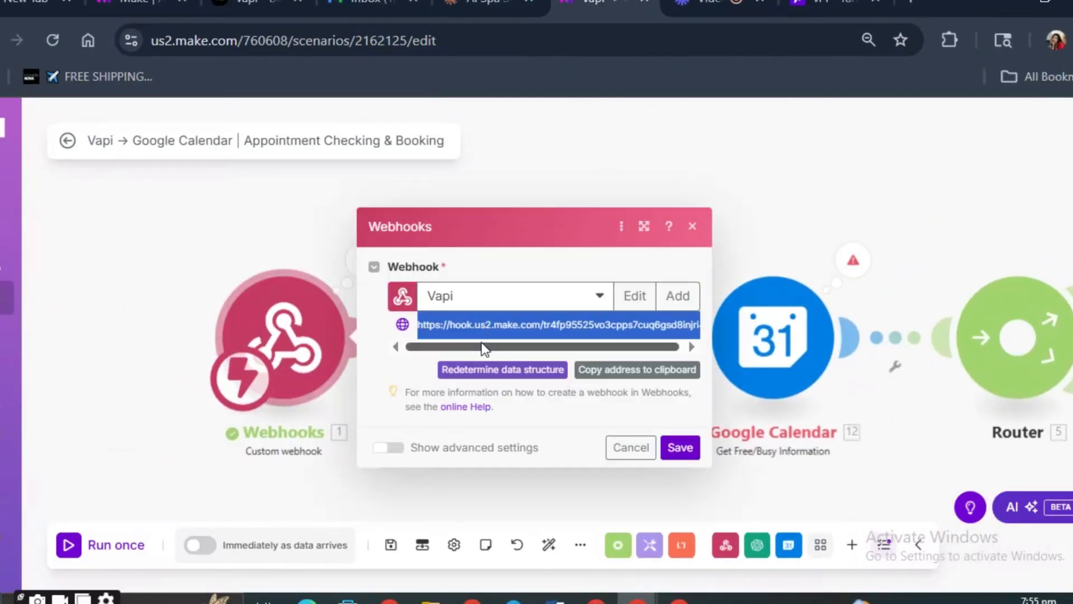
# - Reorder the browser tabs so the booking scenario comes before the AI Spa tab, and close the webhook settings
pyautogui.click(288, 8)
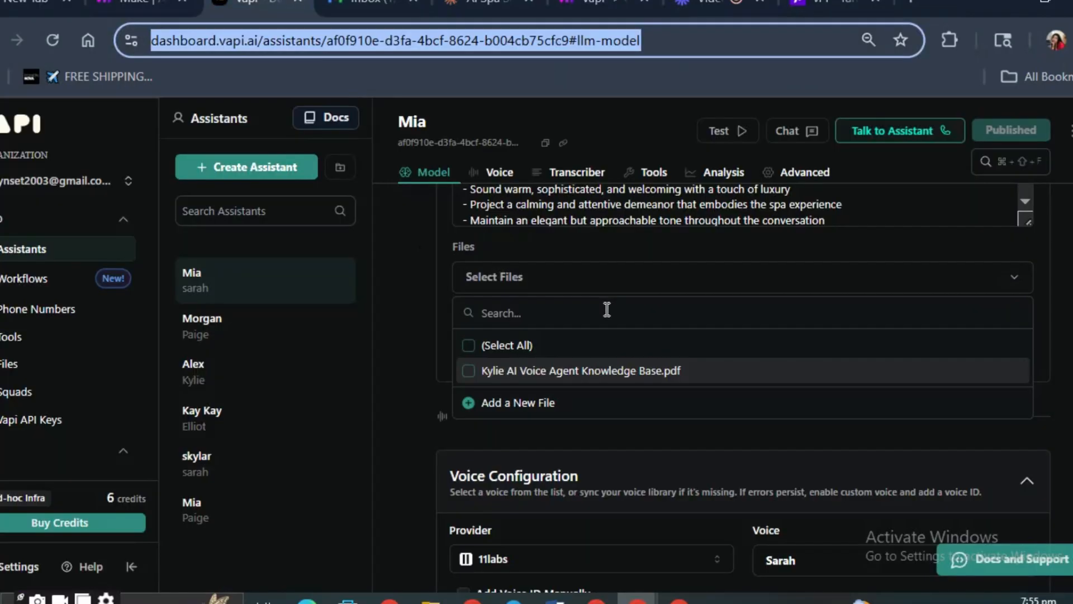
pyautogui.click(492, 6)
pyautogui.click(599, 6)
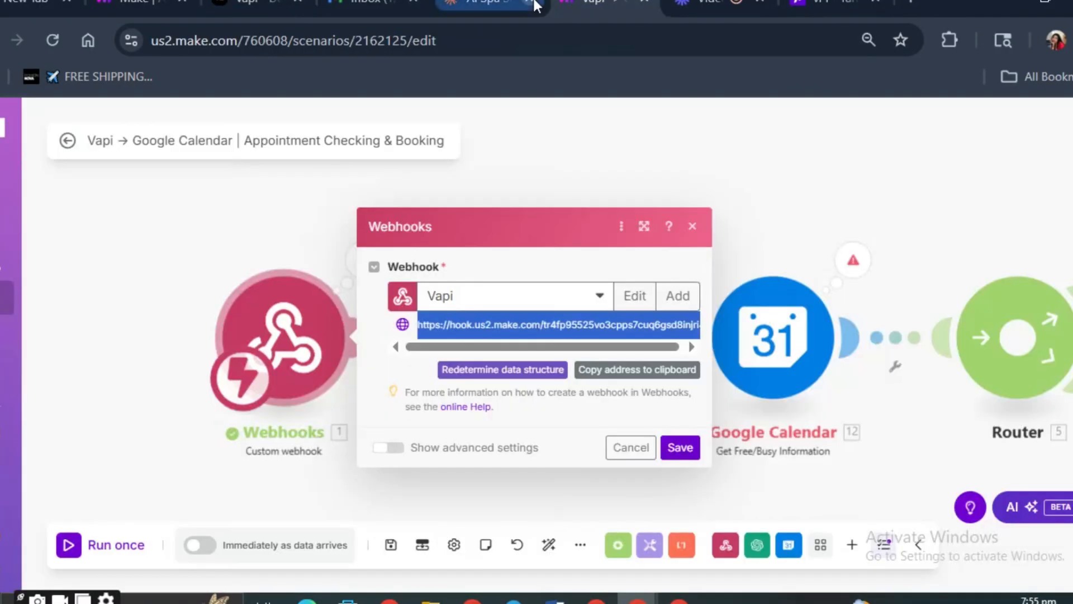
pyautogui.moveTo(511, 3); pyautogui.dragTo(592, 4)
pyautogui.click(492, 4)
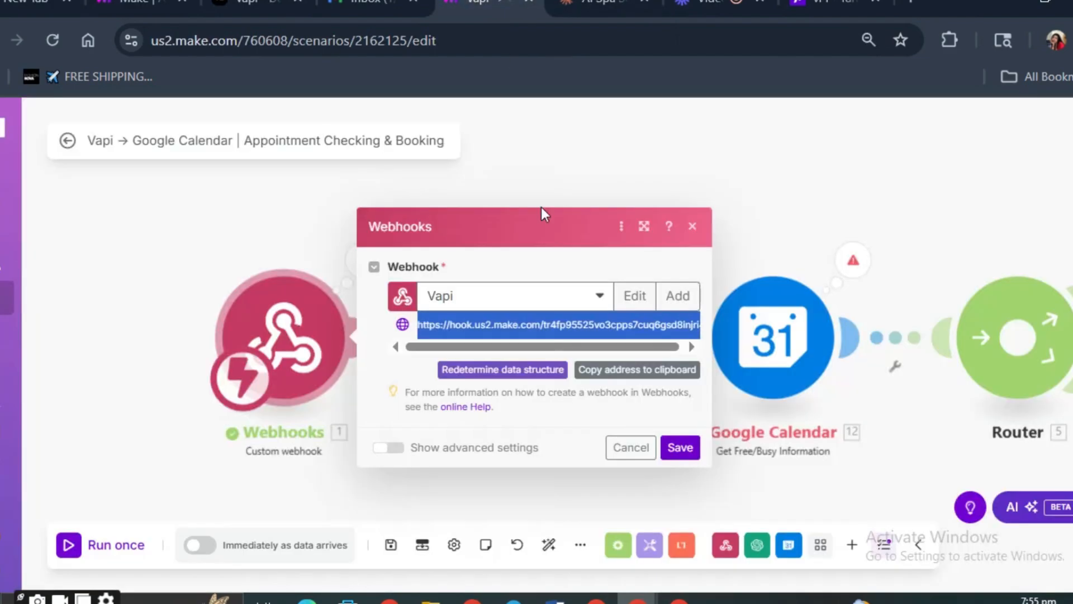
pyautogui.click(728, 231)
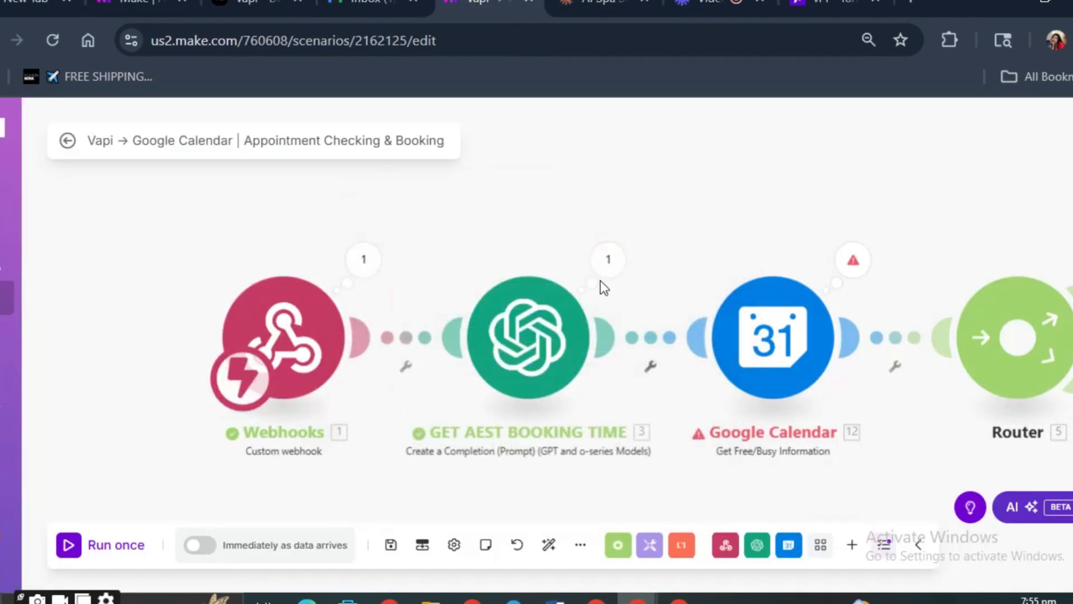
# - Open the GET AEST BOOKING TIME module and choose My OpenAI connection with the Create a Chat Completion (GPT and o1 models) method
pyautogui.click(515, 348)
pyautogui.click(773, 197)
pyautogui.click(774, 198)
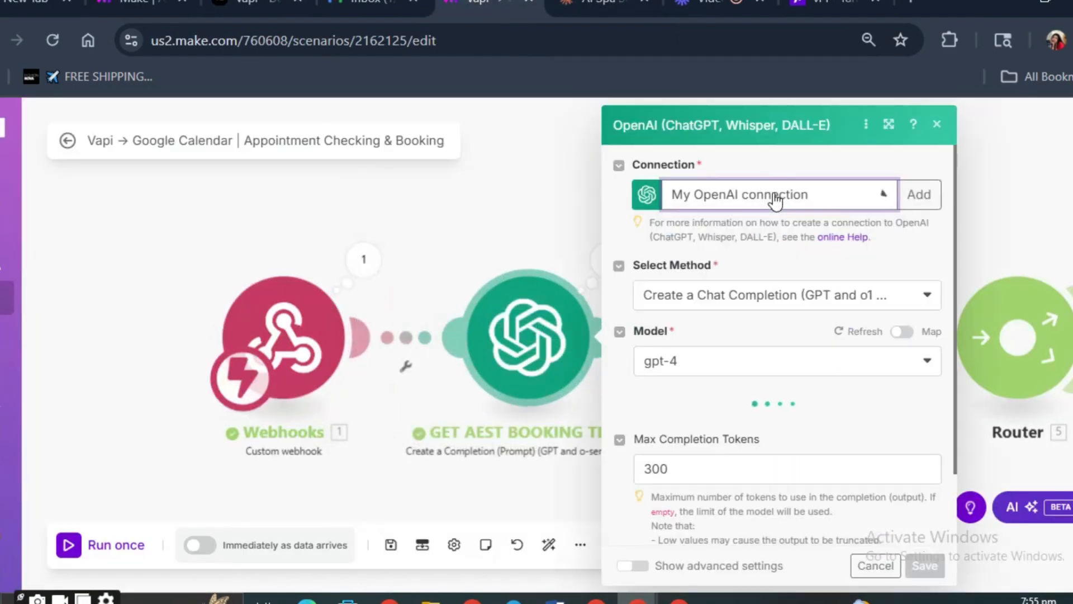
pyautogui.click(795, 305)
pyautogui.click(793, 304)
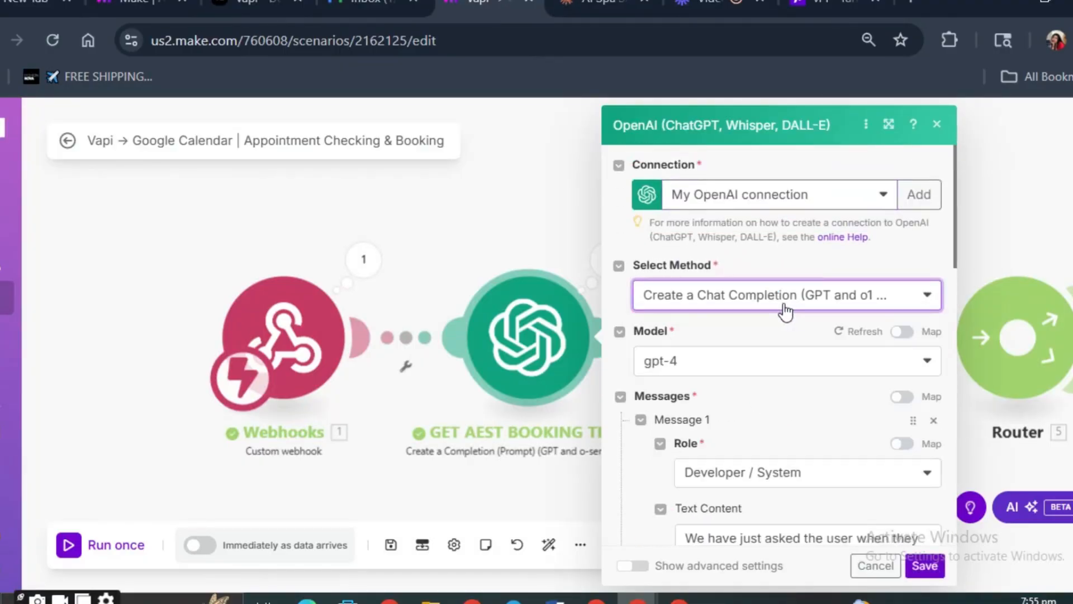
pyautogui.click(765, 317)
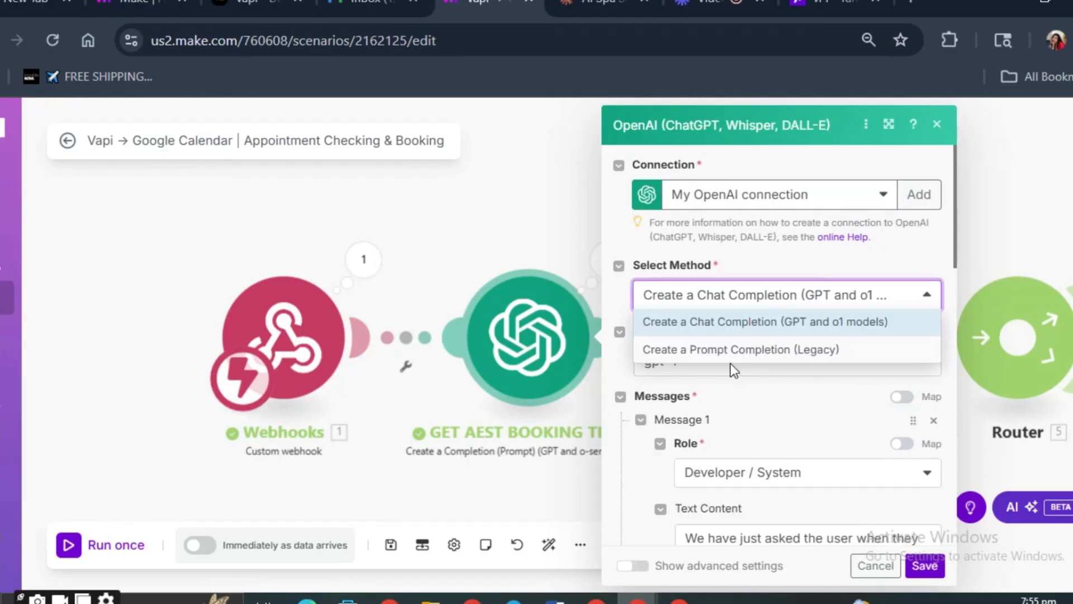
pyautogui.click(732, 315)
# - Set the GET AEST BOOKING TIME module's model to gpt-3.5-turbo
pyautogui.click(691, 364)
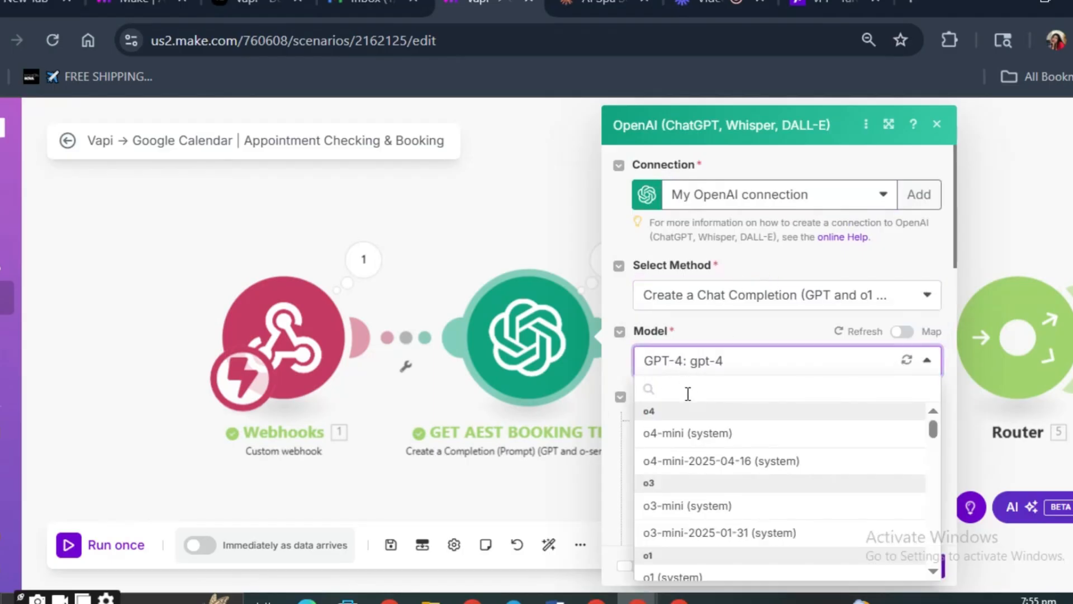
pyautogui.scroll(-5, 713, 475)
pyautogui.scroll(2, 712, 480)
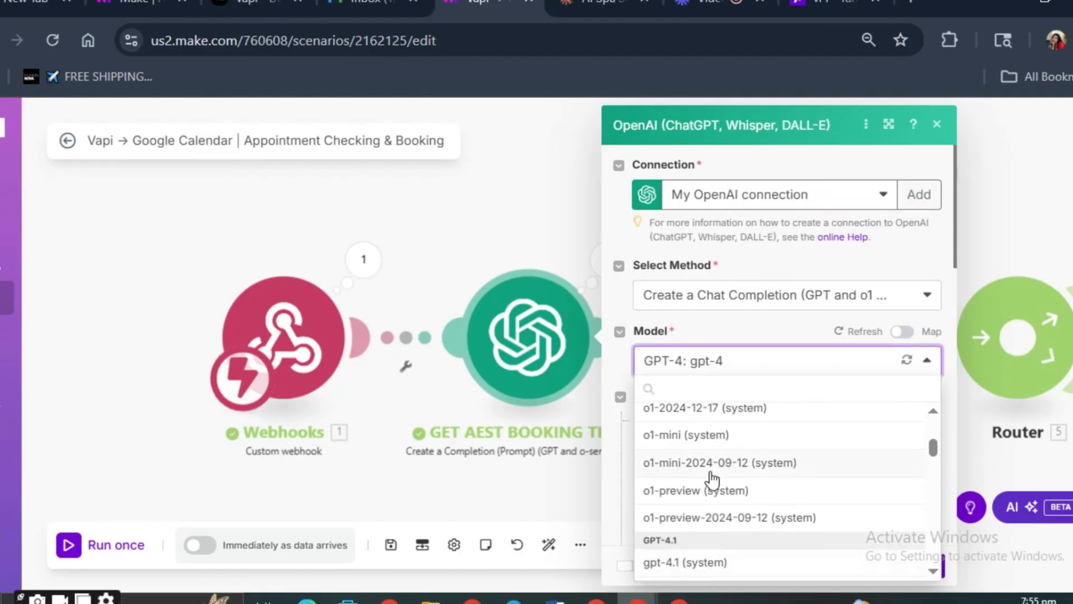
pyautogui.scroll(1, 712, 478)
pyautogui.scroll(-5, 711, 486)
pyautogui.scroll(-6, 711, 495)
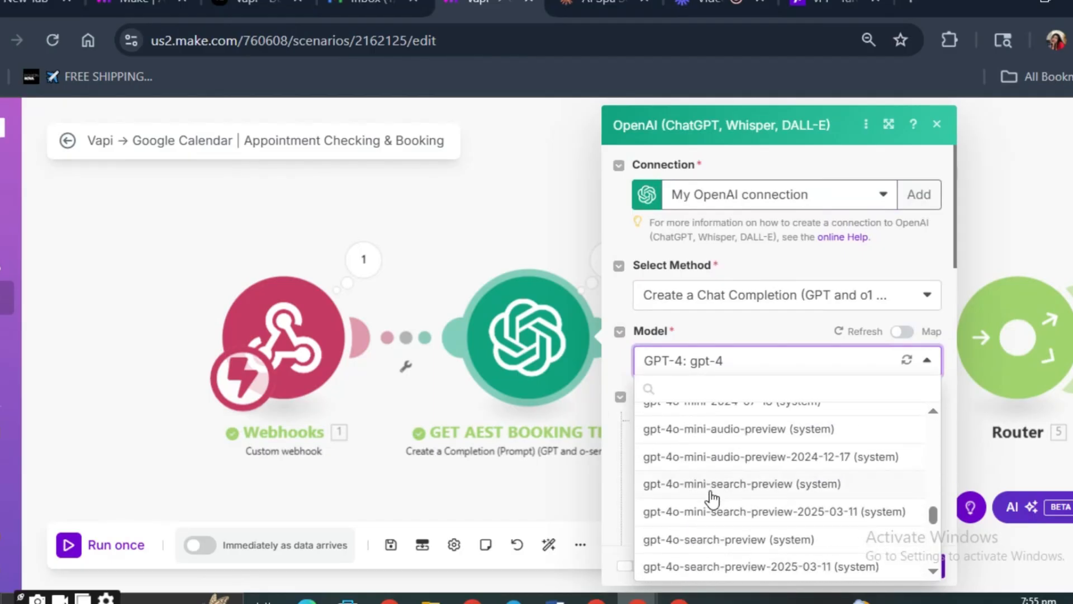
pyautogui.scroll(2, 693, 503)
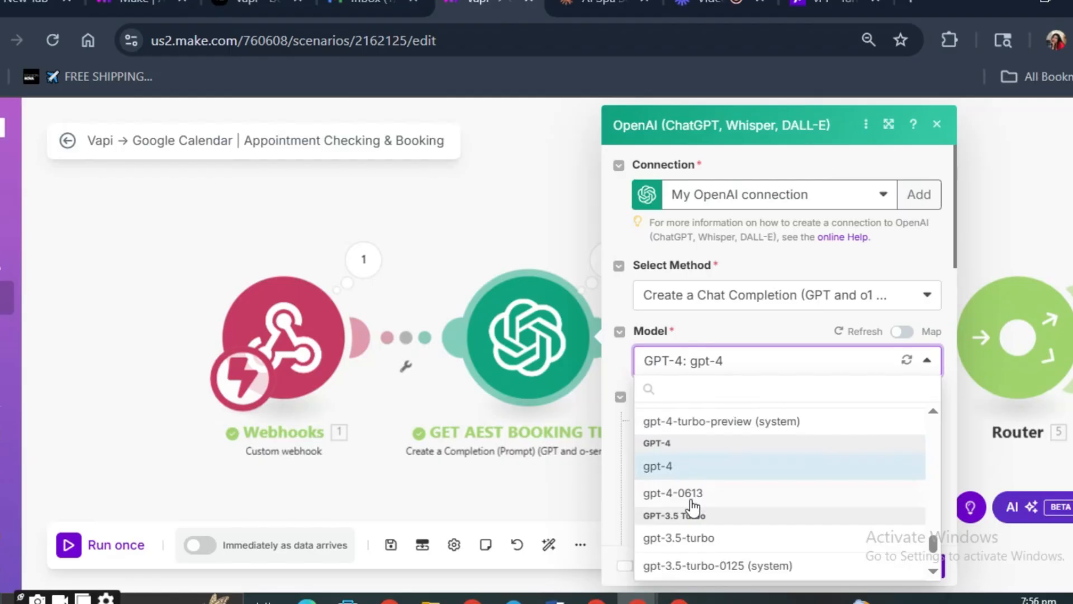
pyautogui.click(709, 538)
pyautogui.scroll(-2, 781, 444)
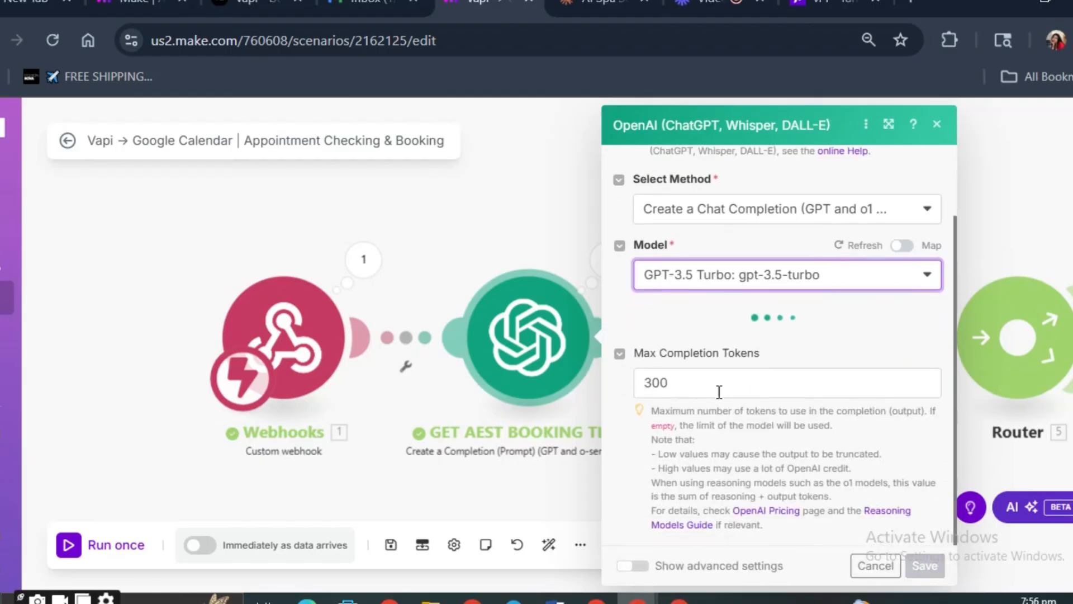
# - Review the GET AEST BOOKING TIME module's Max Completion Tokens setting and the Developer / System message's prompt text
pyautogui.click(702, 396)
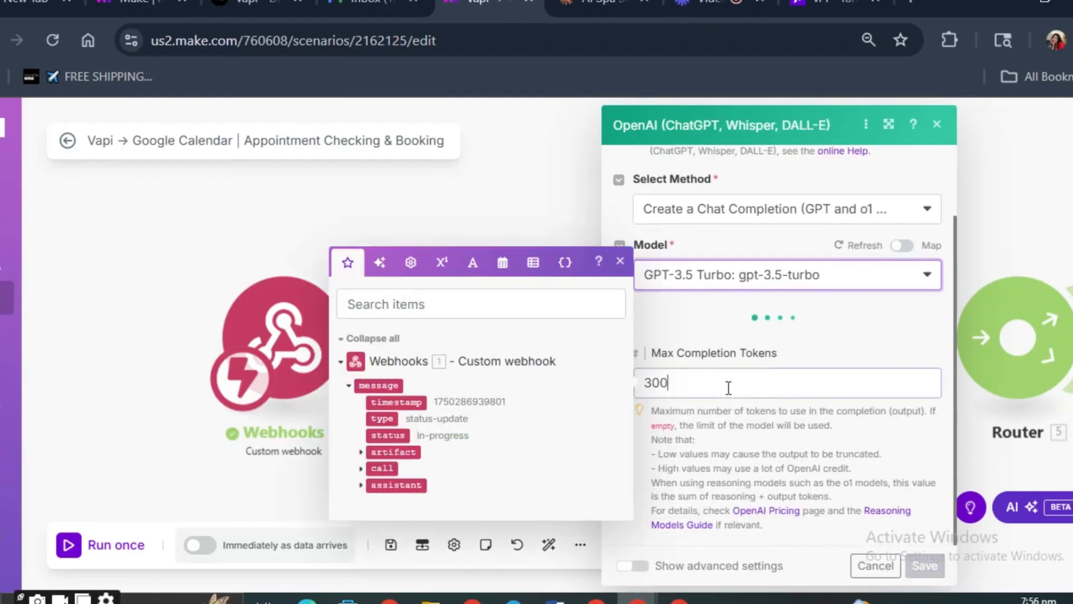
pyautogui.click(714, 437)
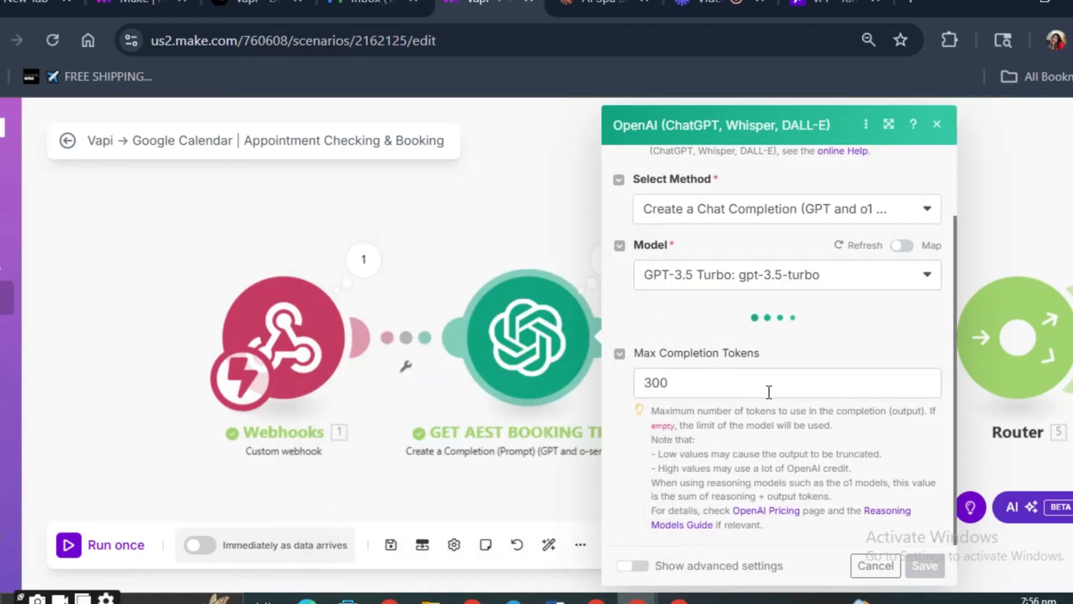
pyautogui.scroll(2, 768, 391)
pyautogui.scroll(-2, 768, 392)
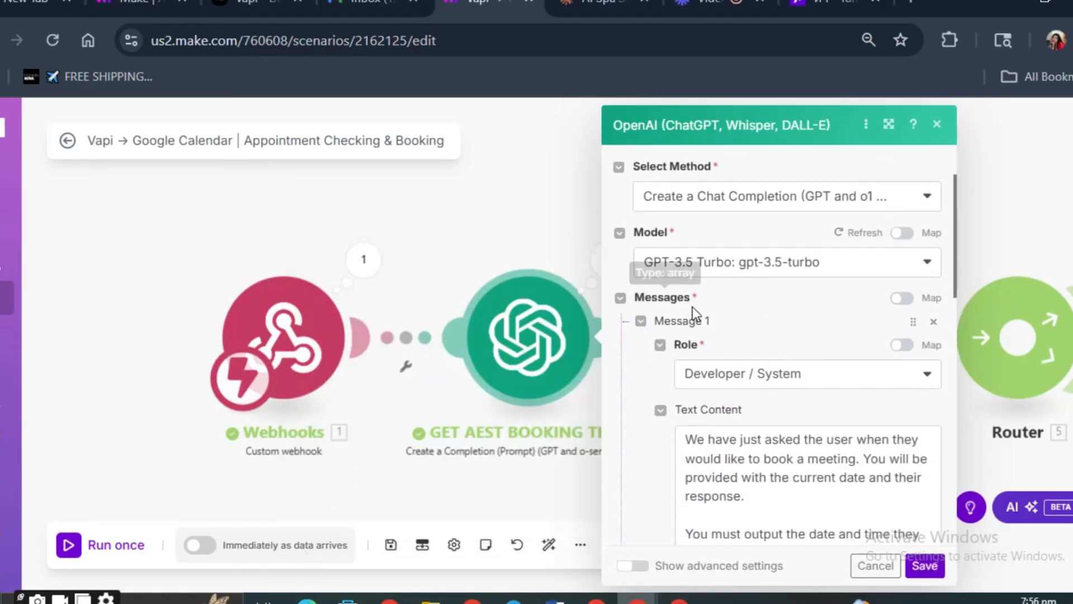
pyautogui.scroll(1, 726, 334)
pyautogui.scroll(-1, 739, 339)
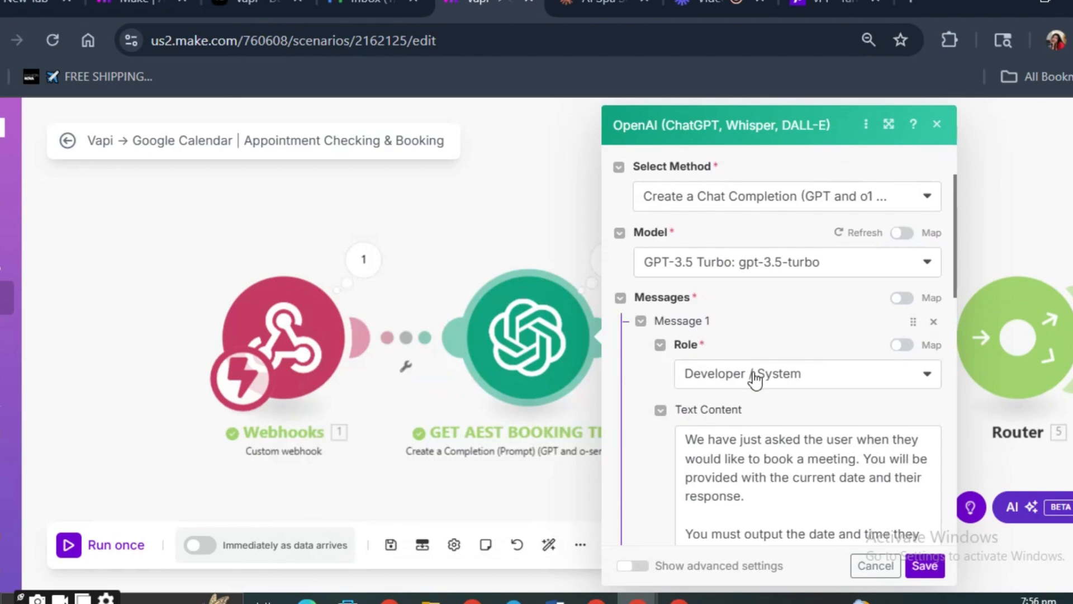
pyautogui.scroll(-2, 750, 376)
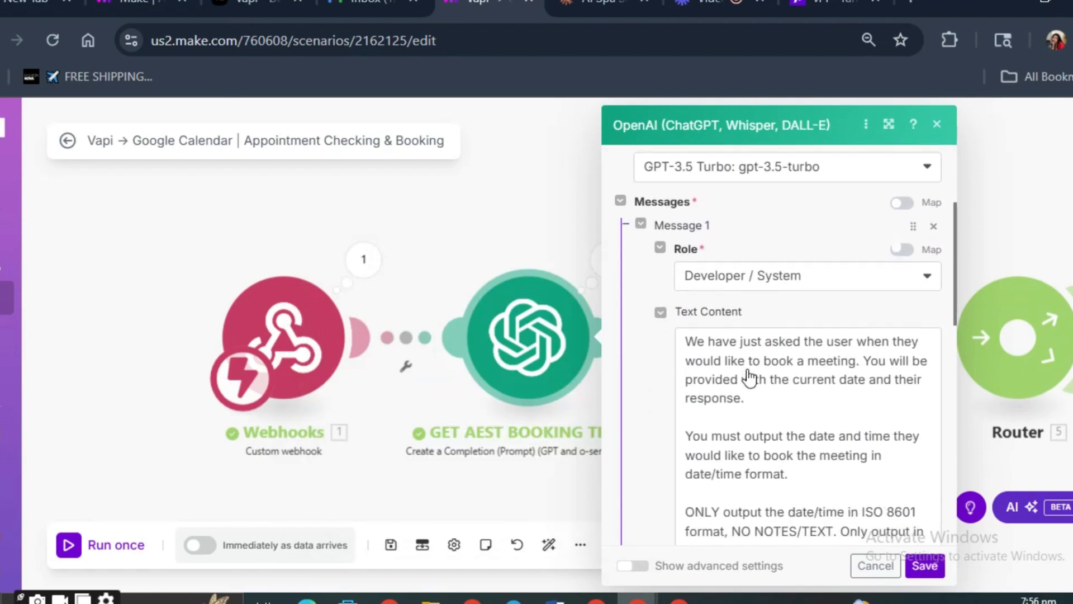
pyautogui.click(747, 342)
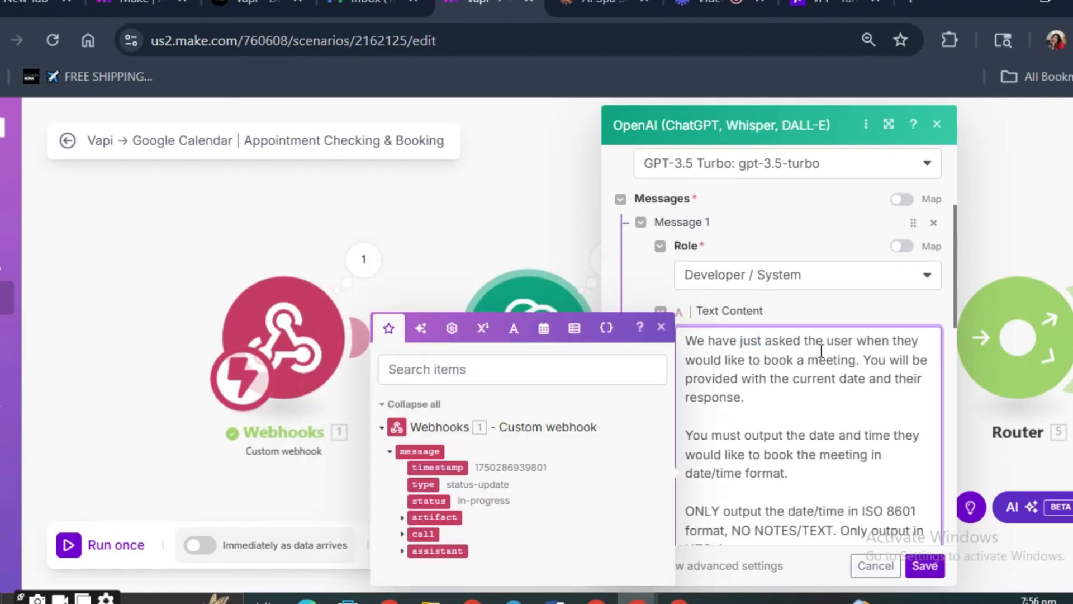
pyautogui.click(810, 296)
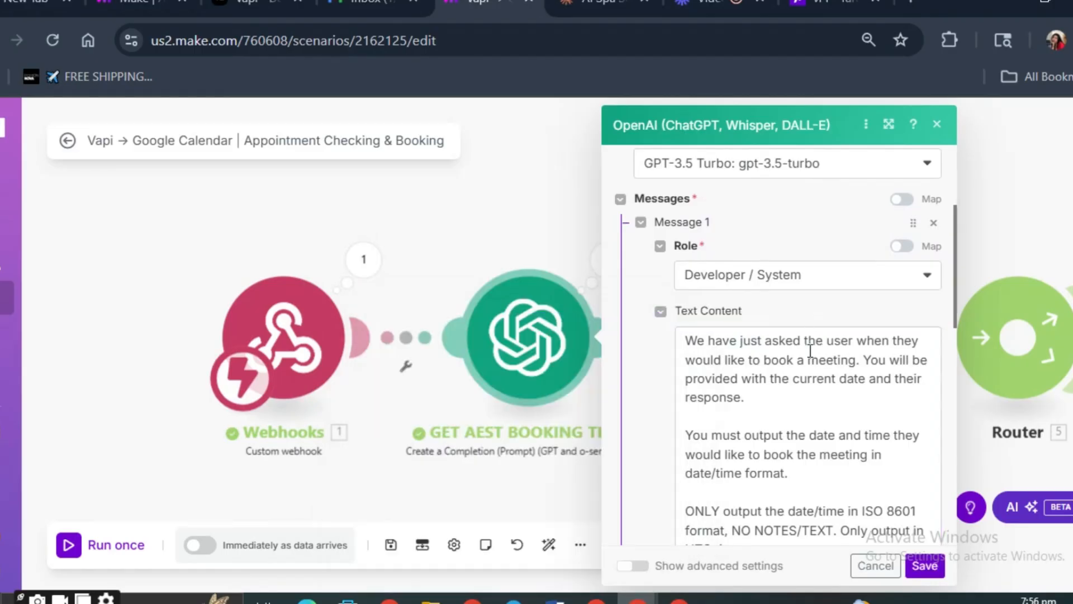
pyautogui.moveTo(687, 336); pyautogui.dragTo(783, 374)
pyautogui.scroll(-5, 806, 340)
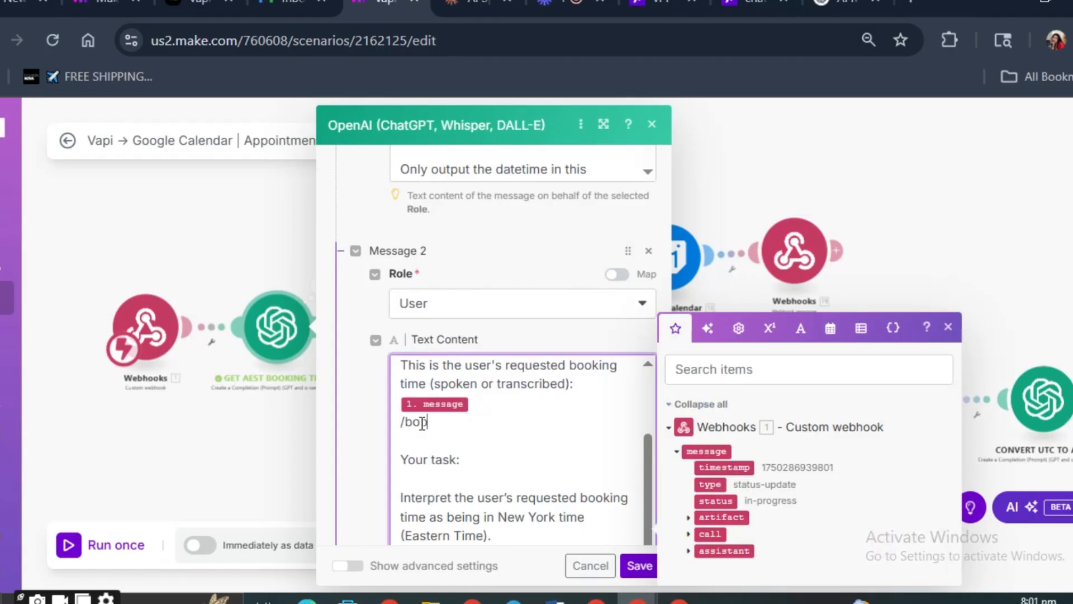
# - Try adding /booking below the webhook message variable in the User message's text content
pyautogui.press('BackSpace')
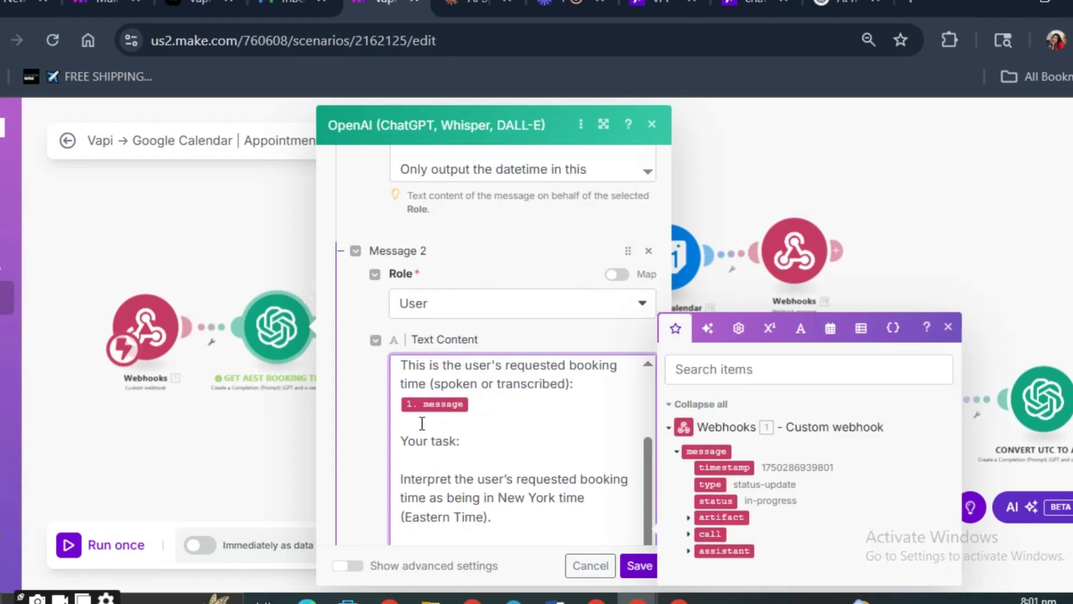
pyautogui.press('Return')
pyautogui.write('/bo')
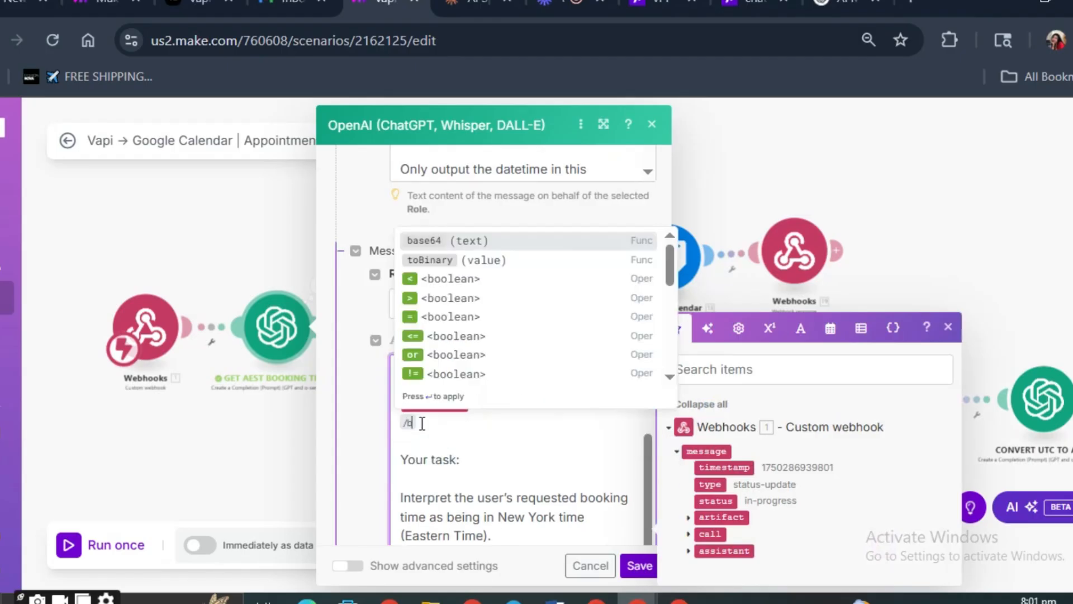
pyautogui.write('oking')
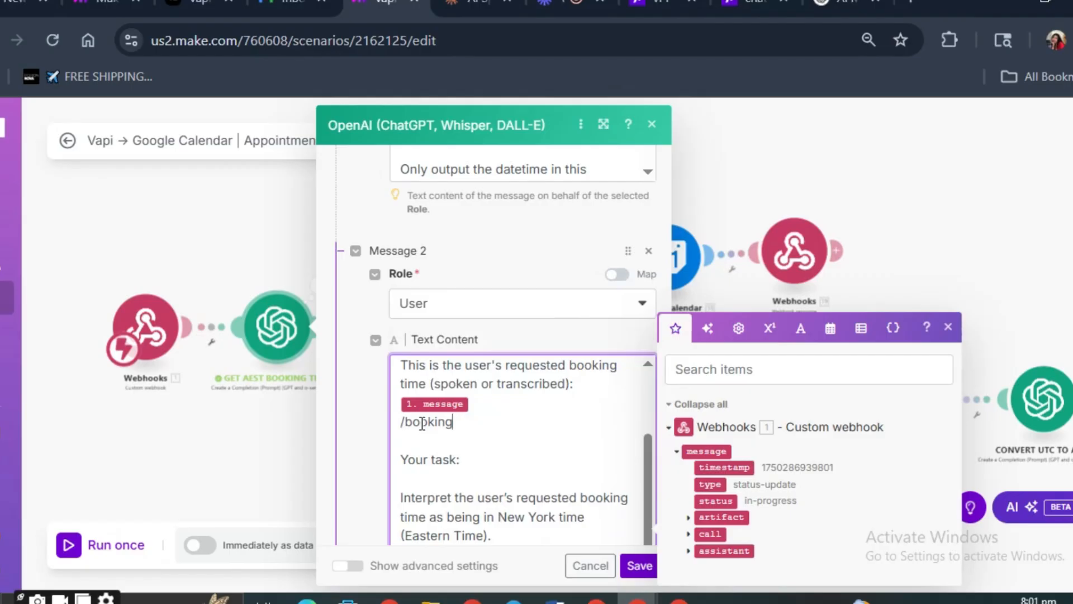
pyautogui.press('BackSpace')
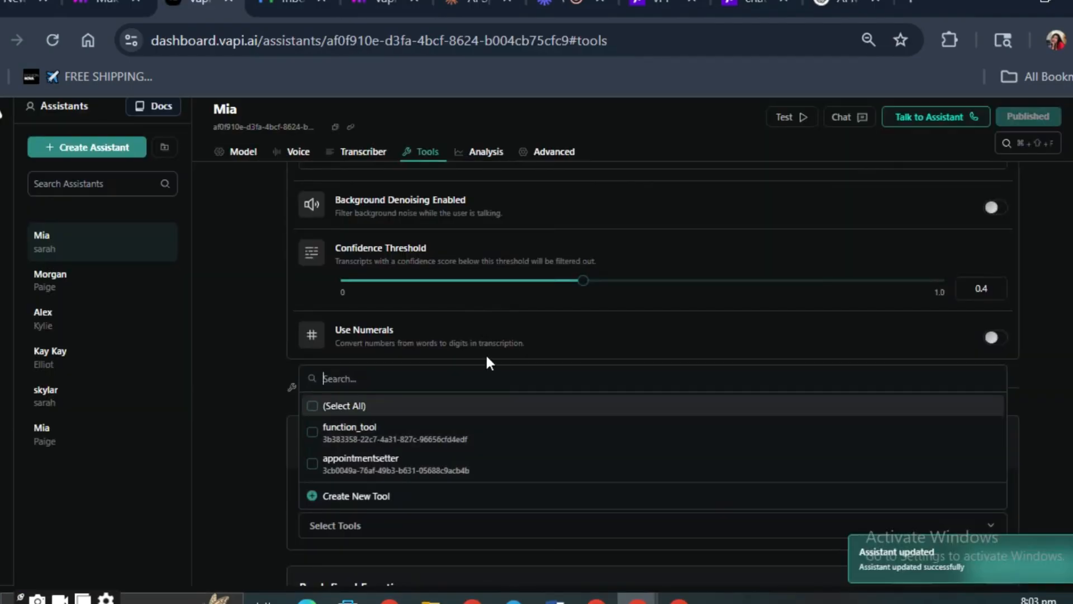
pyautogui.click(485, 354)
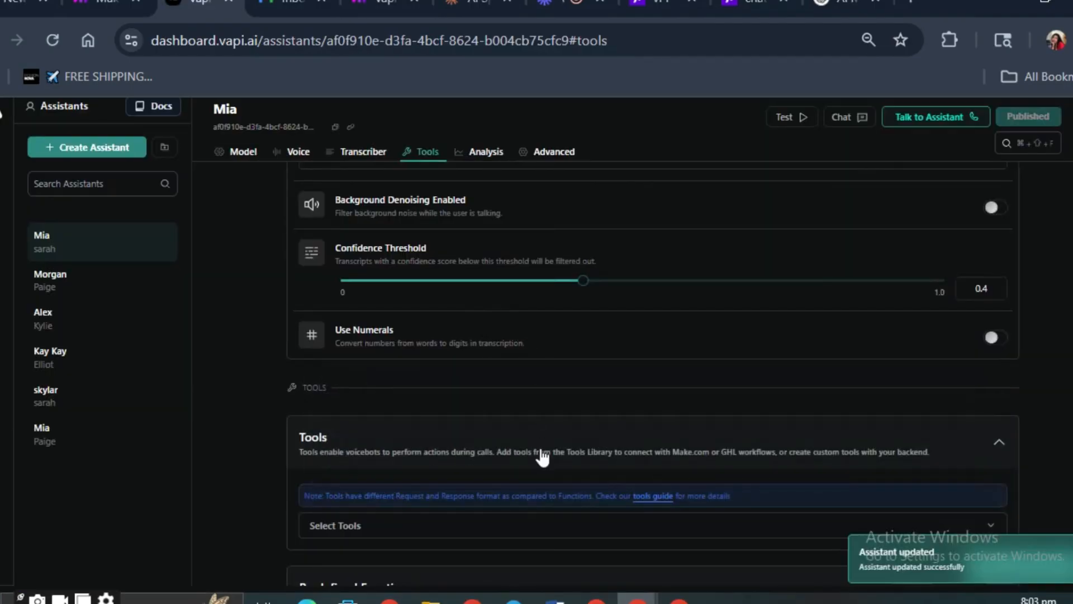
# - In Vapi, attach the appointmentsetter tool to the Mia assistant and publish the change
pyautogui.click(370, 526)
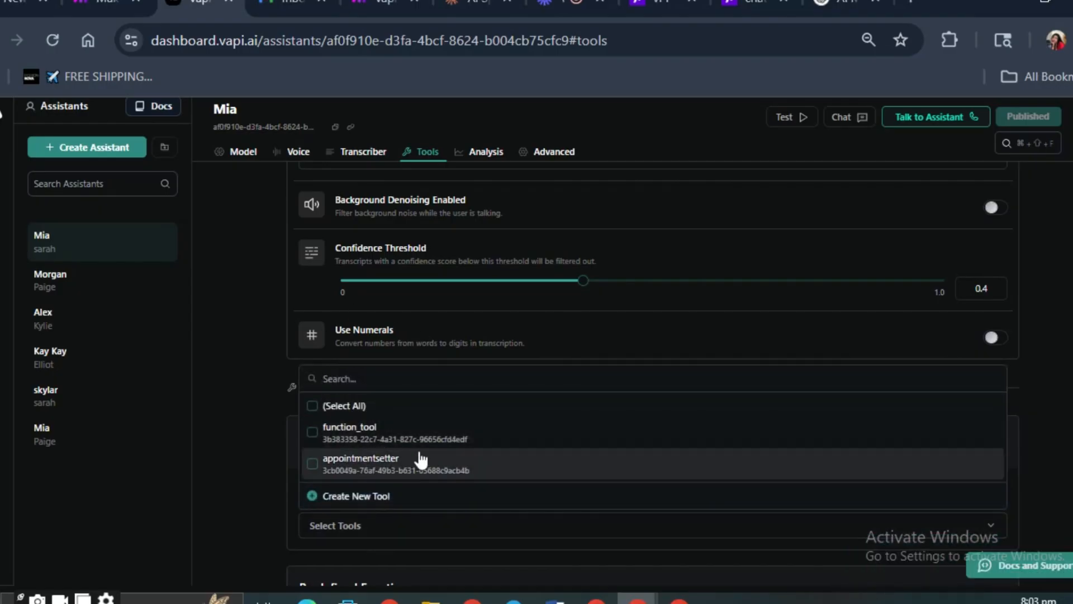
pyautogui.click(393, 466)
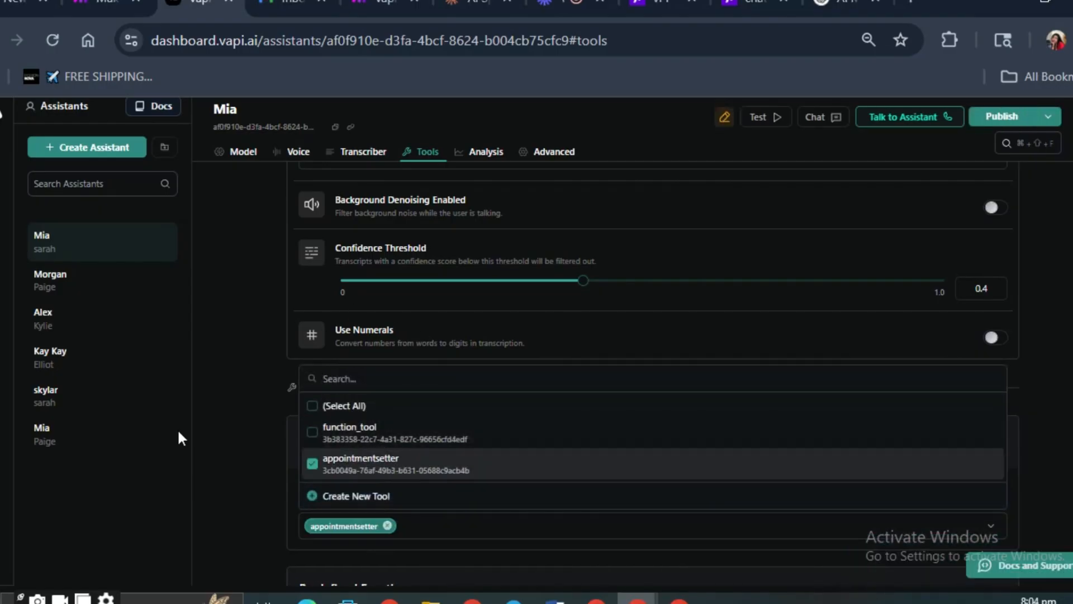
pyautogui.click(1022, 116)
# - Open the Vapi tools library, and return to Mia's tool settings to check the attached tool
pyautogui.click(2, 324)
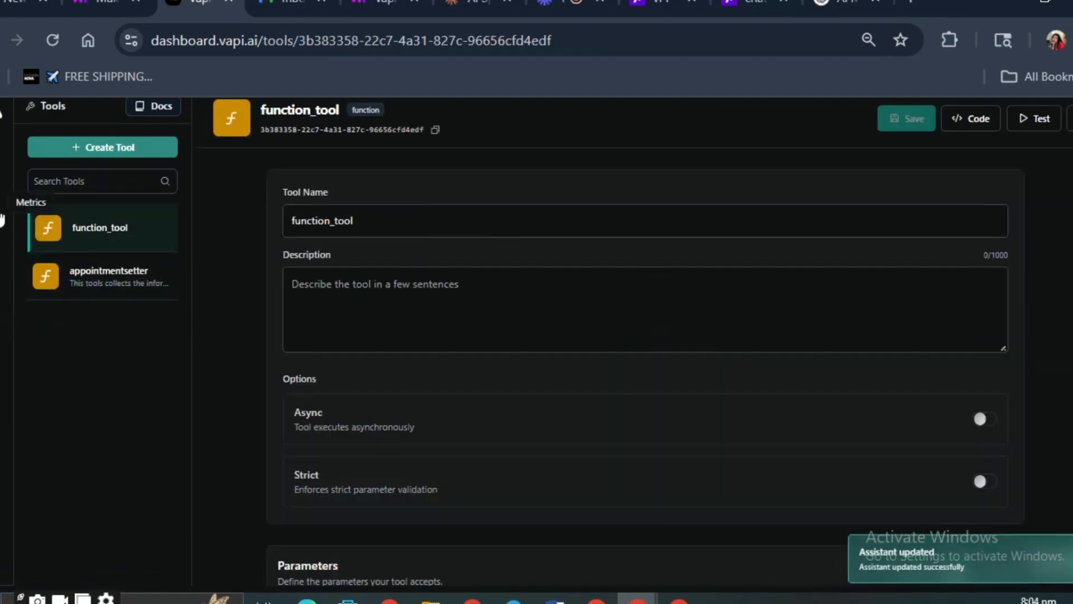
pyautogui.click(2, 233)
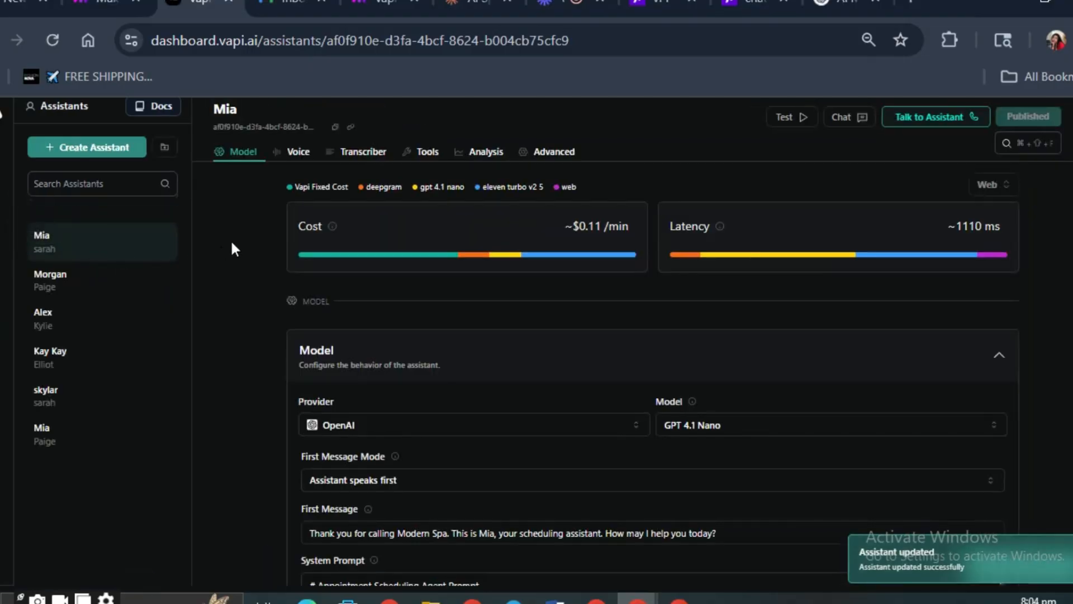
pyautogui.click(425, 151)
pyautogui.scroll(4, 559, 251)
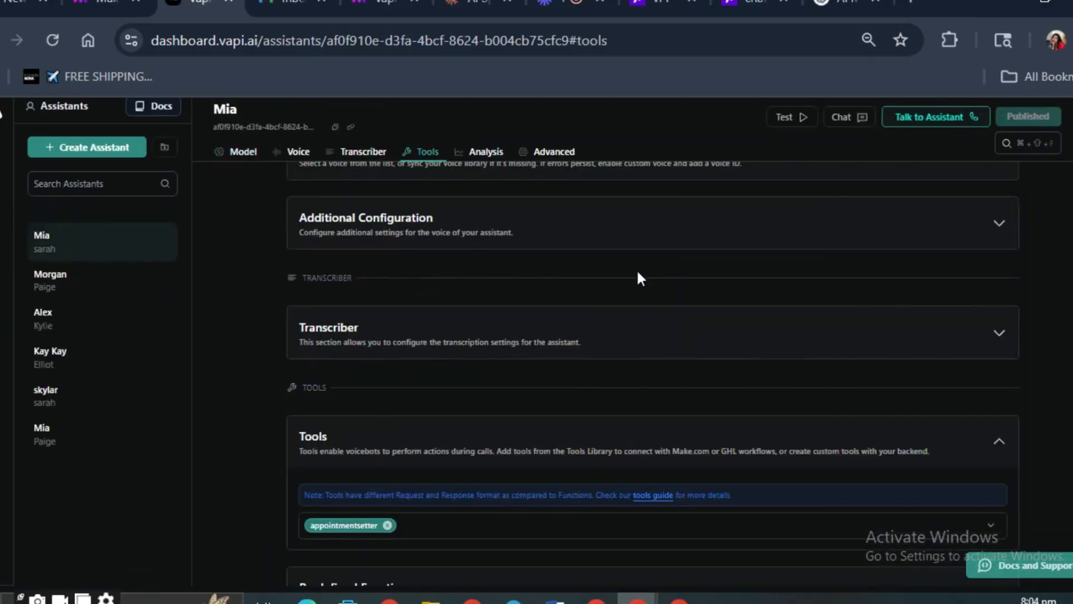
# - Enlarge the page to 80% and inspect the list of tools available to Mia
pyautogui.click(1069, 41)
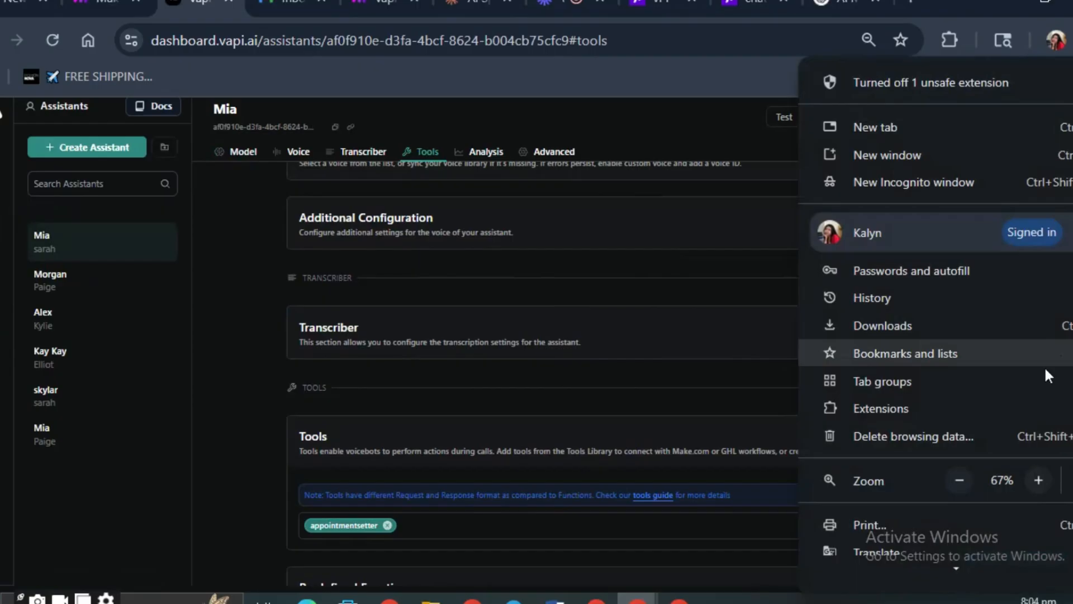
pyautogui.click(1039, 480)
pyautogui.click(582, 346)
pyautogui.scroll(-3, 615, 310)
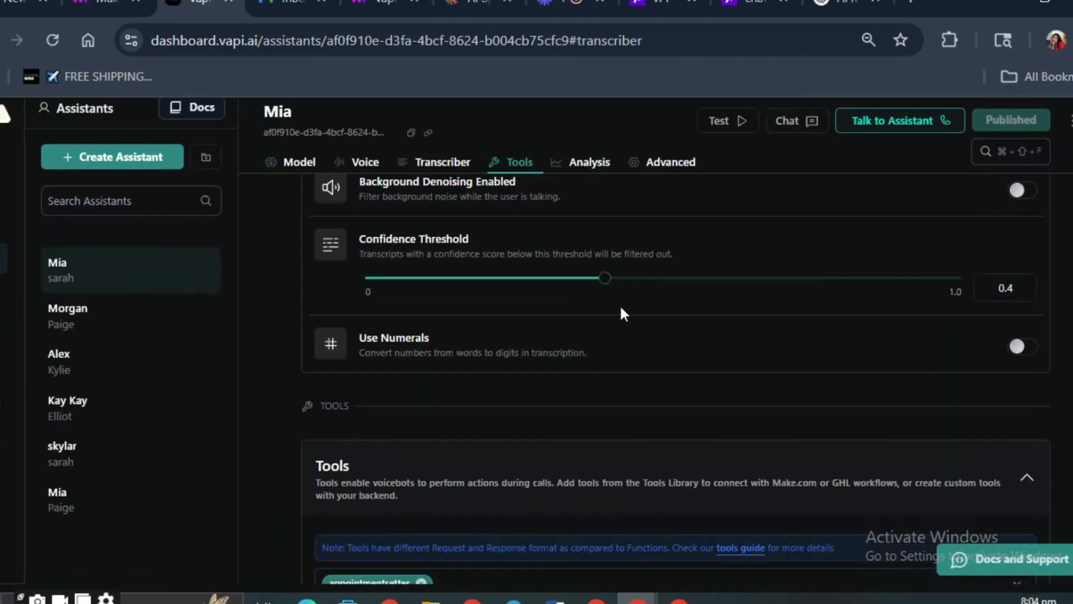
pyautogui.scroll(-3, 613, 326)
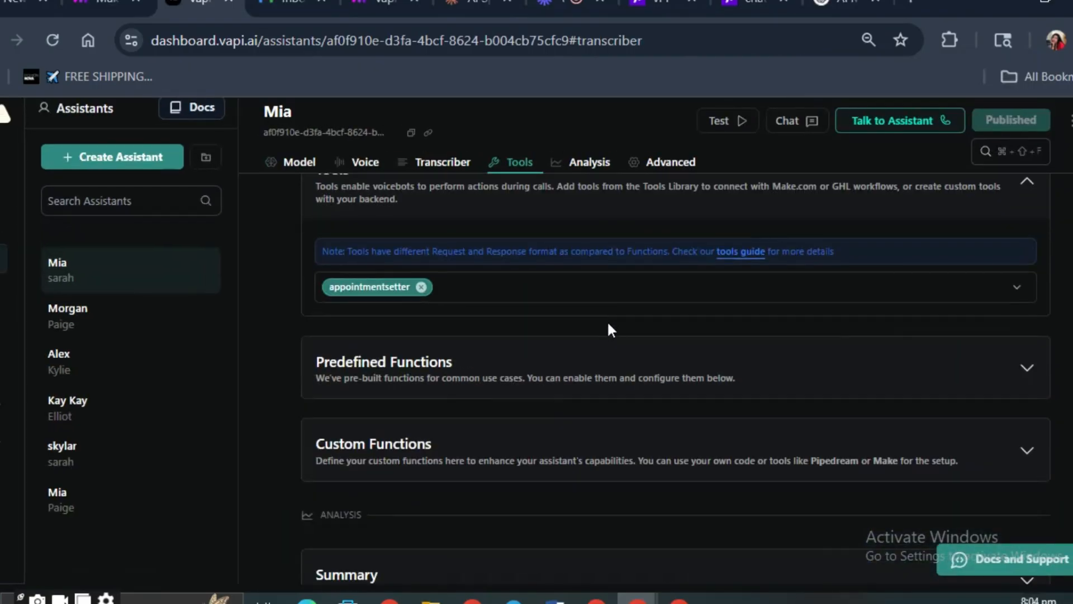
pyautogui.click(515, 296)
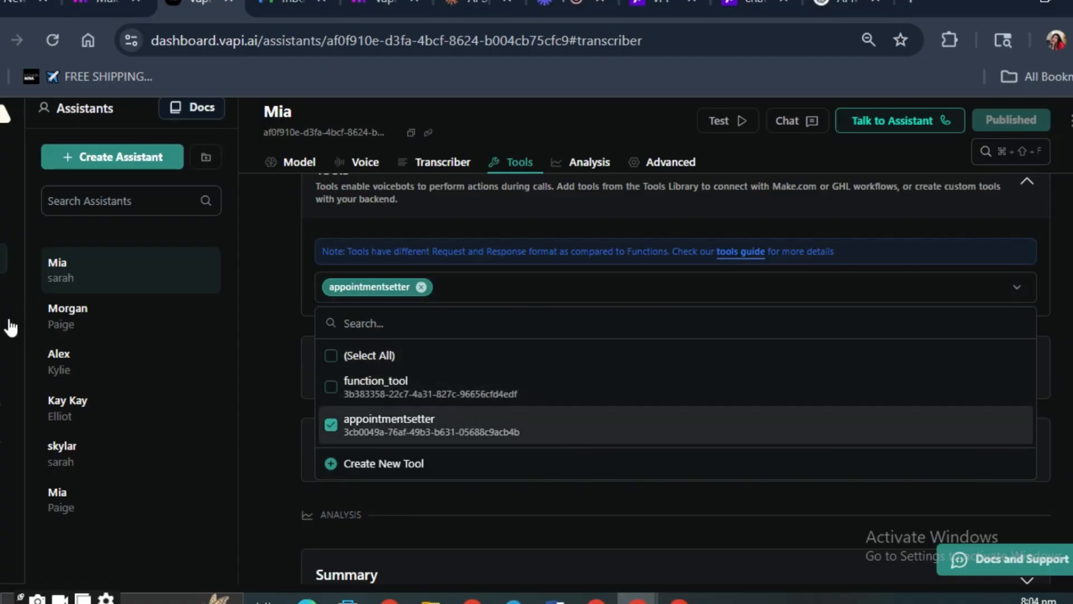
pyautogui.click(495, 524)
# - Reduce the page zoom and review Mia's model options and transcriber settings
pyautogui.click(280, 167)
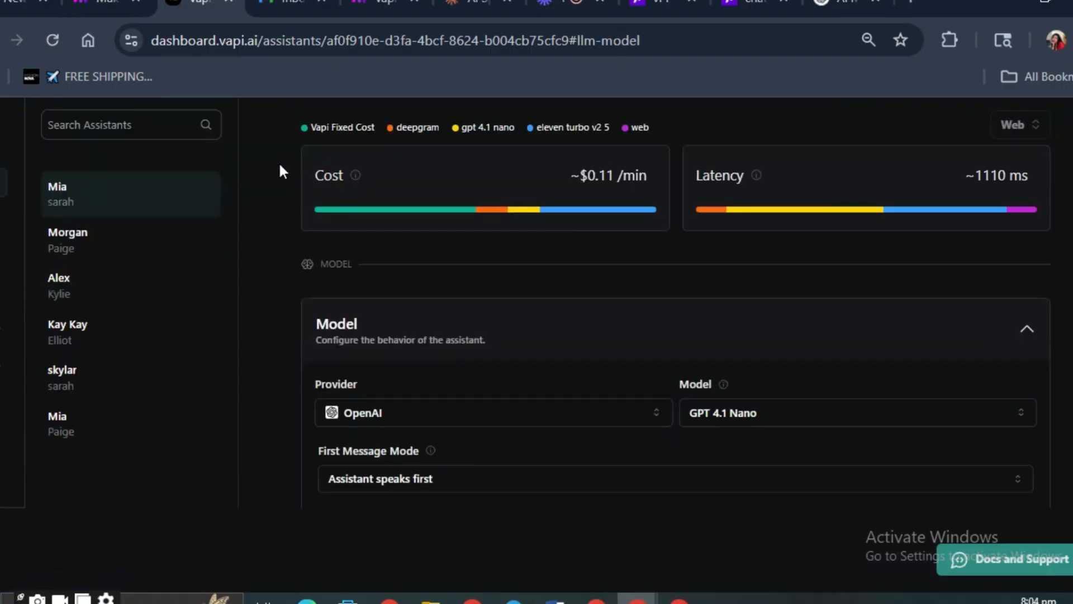
pyautogui.scroll(-1, 844, 168)
pyautogui.scroll(1, 673, 194)
pyautogui.click(1072, 40)
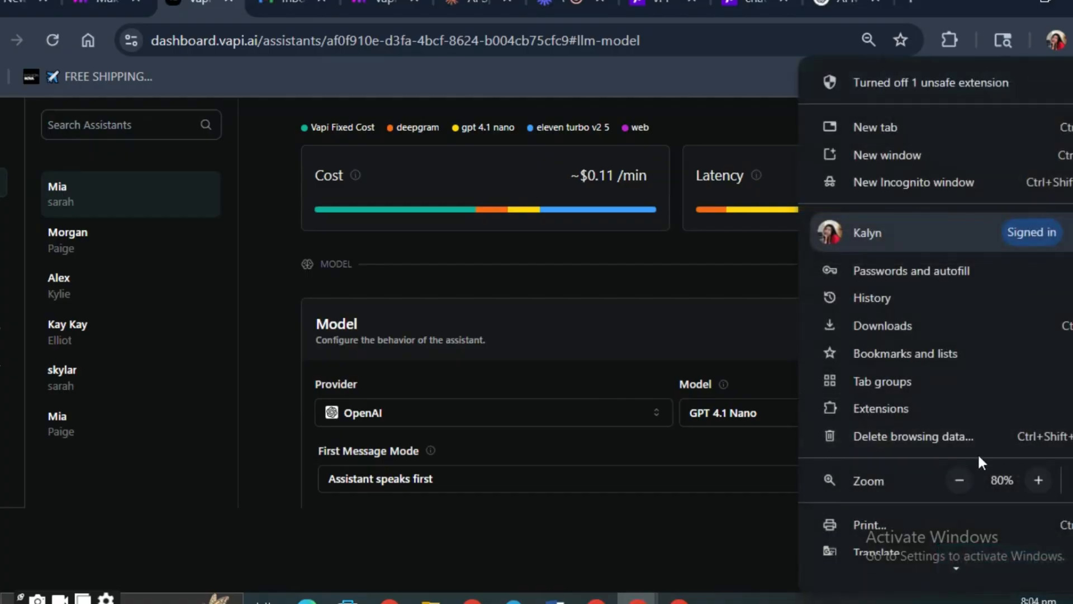
pyautogui.click(963, 475)
pyautogui.click(704, 404)
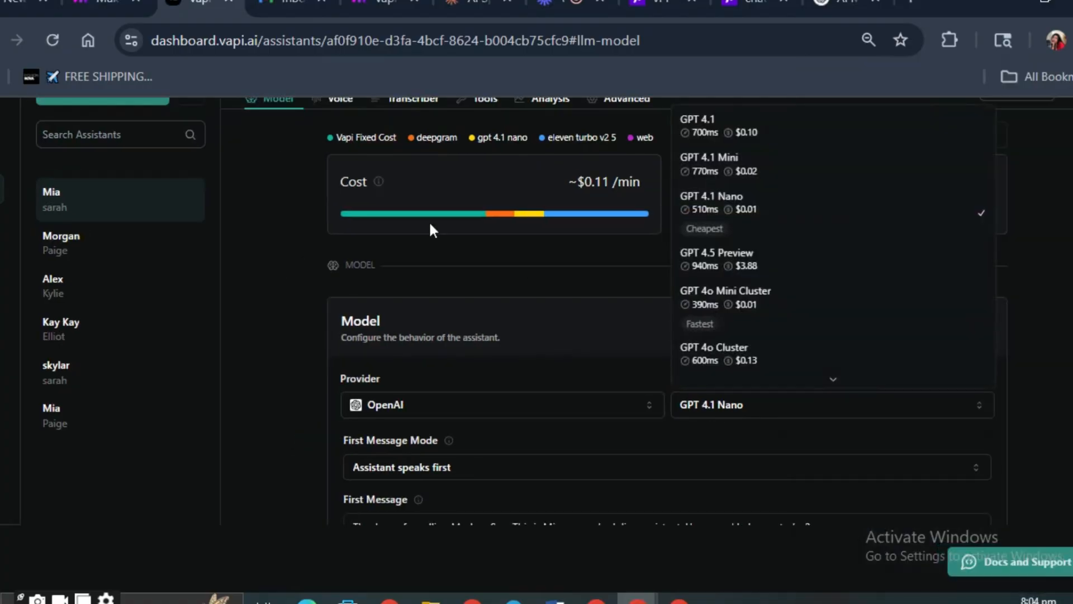
pyautogui.click(427, 108)
pyautogui.click(426, 106)
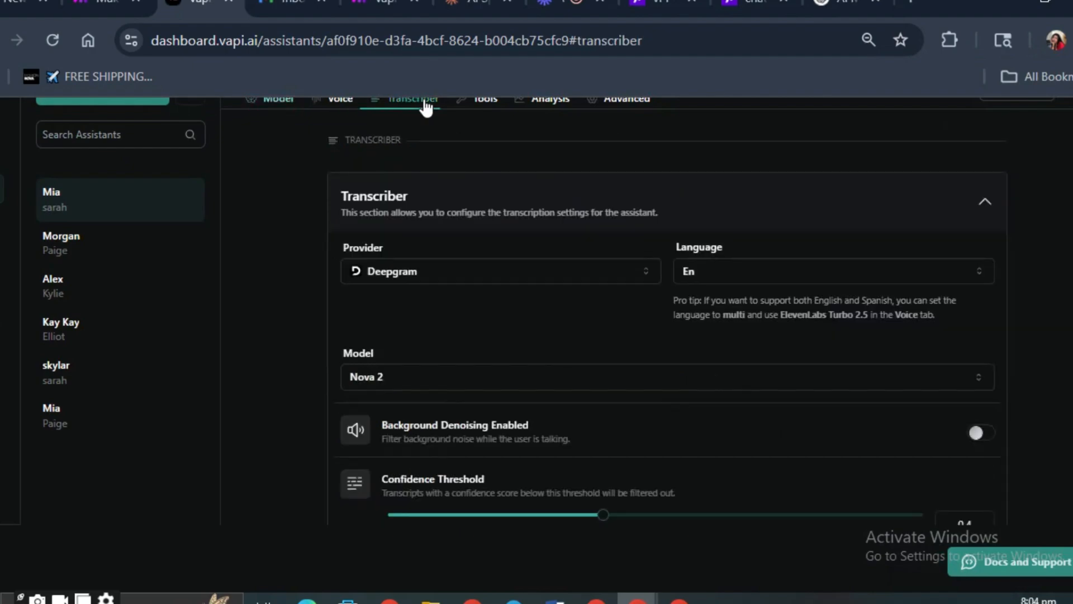
# - Close the inbox tab and open the GET AEST BOOKING TIME module's messages in the Make booking scenario
pyautogui.click(318, 3)
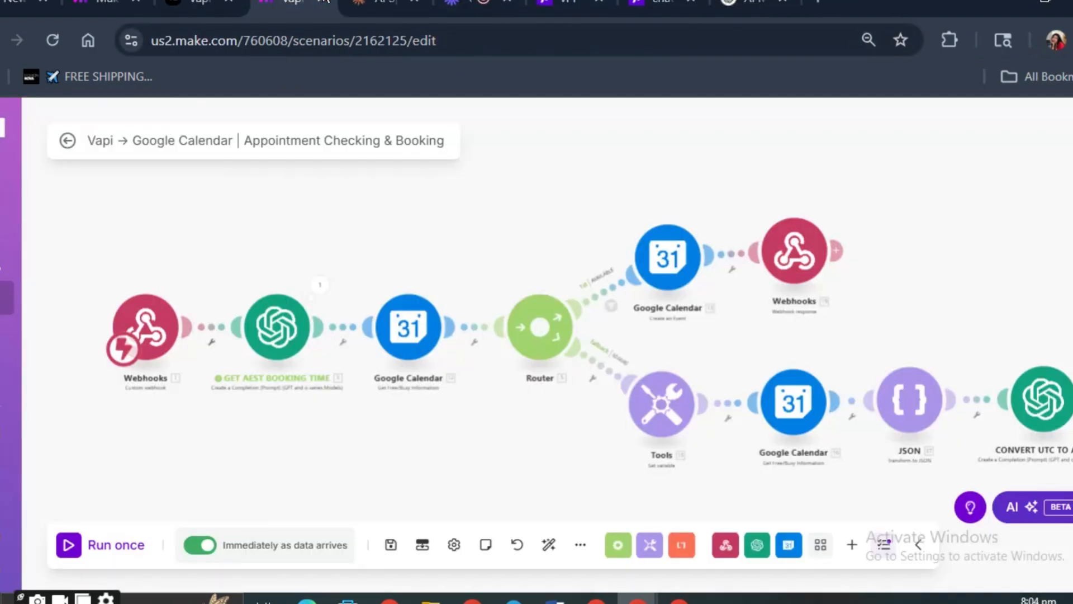
pyautogui.click(430, 316)
pyautogui.click(279, 329)
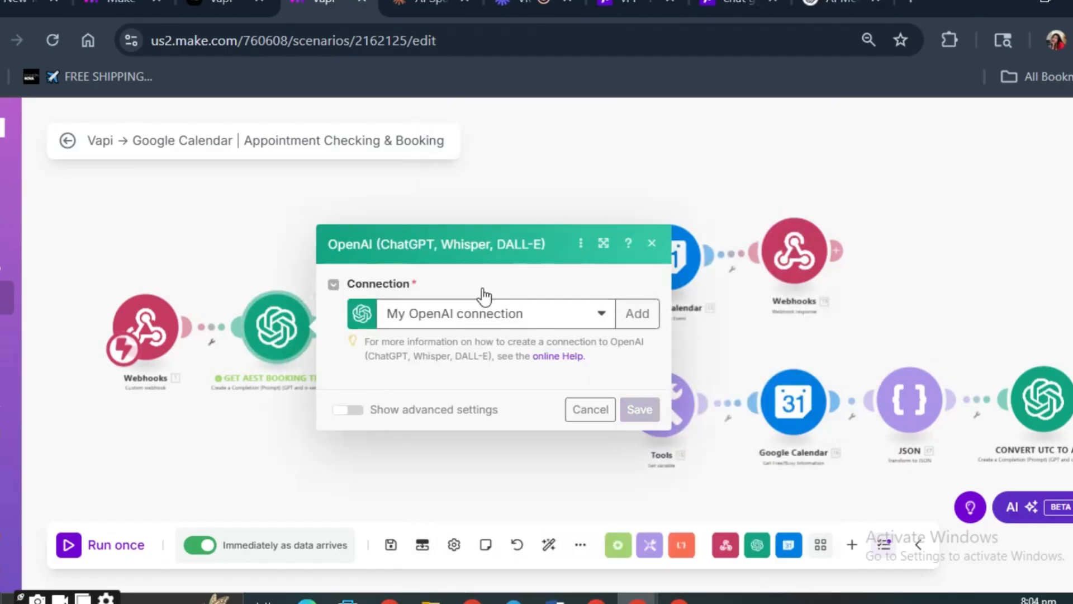
pyautogui.scroll(-2, 477, 369)
pyautogui.scroll(-1, 454, 380)
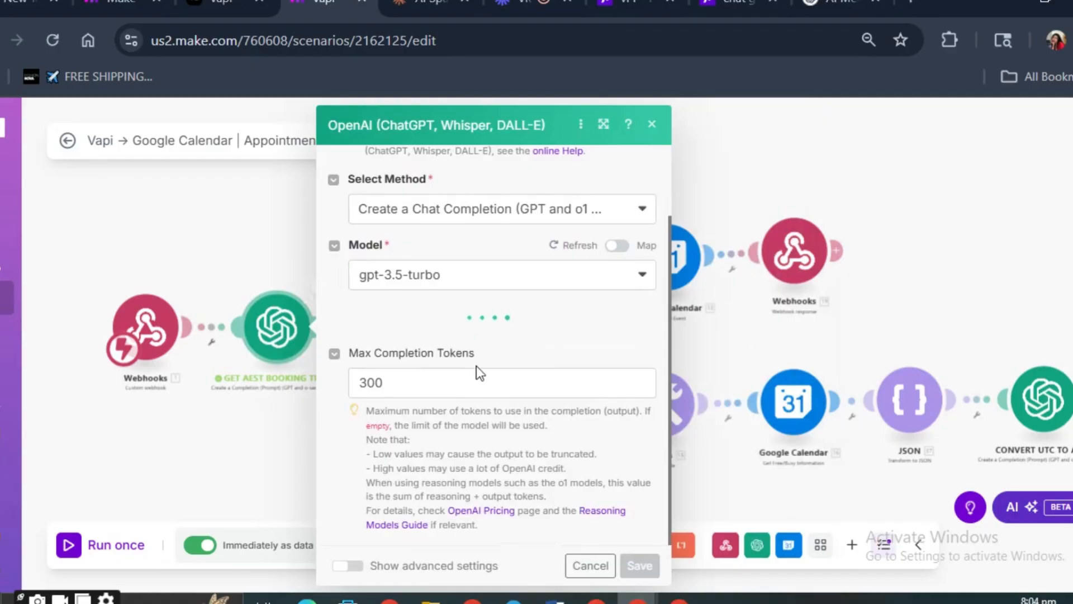
pyautogui.scroll(2, 492, 360)
pyautogui.scroll(-4, 440, 362)
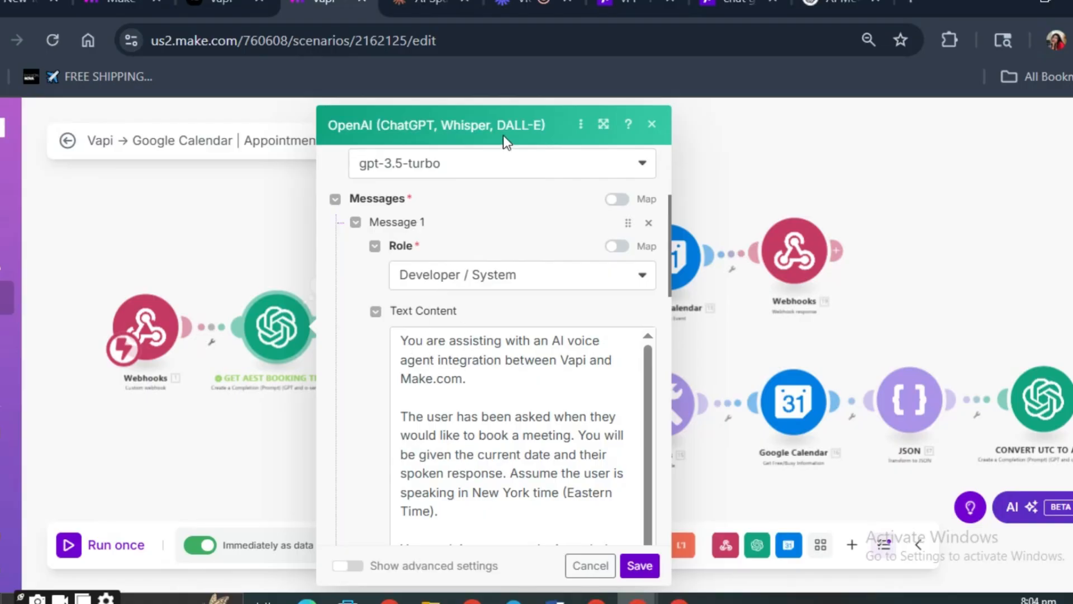
# - Read the opening paragraphs of Message 1's text content, including the assumption that the user speaks in New York time
pyautogui.click(528, 384)
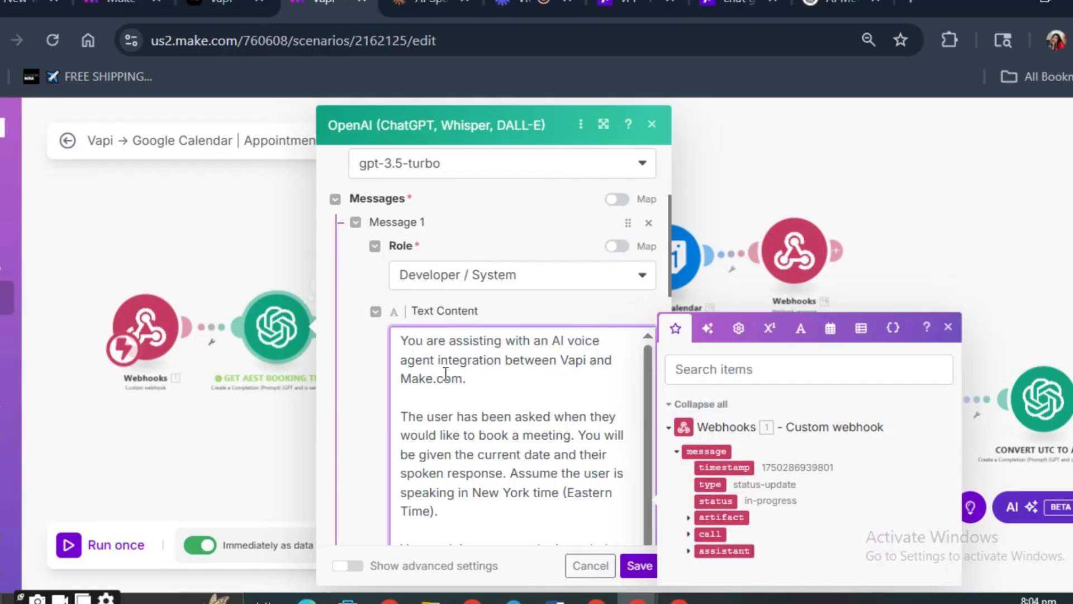
pyautogui.scroll(-1, 452, 372)
pyautogui.scroll(1, 451, 372)
pyautogui.scroll(-2, 474, 383)
pyautogui.tripleClick(429, 366)
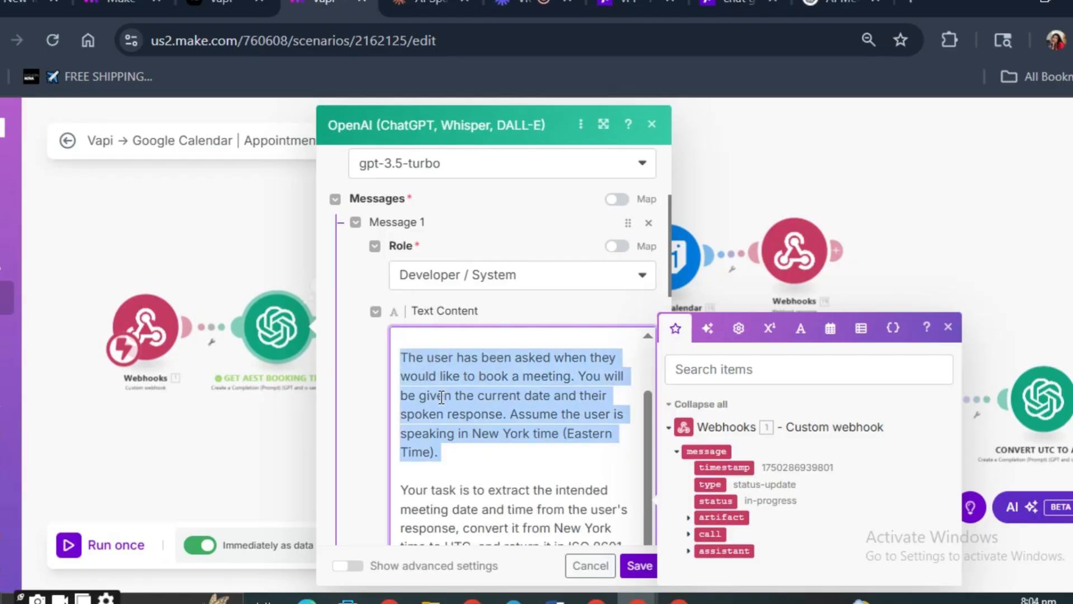
pyautogui.click(555, 391)
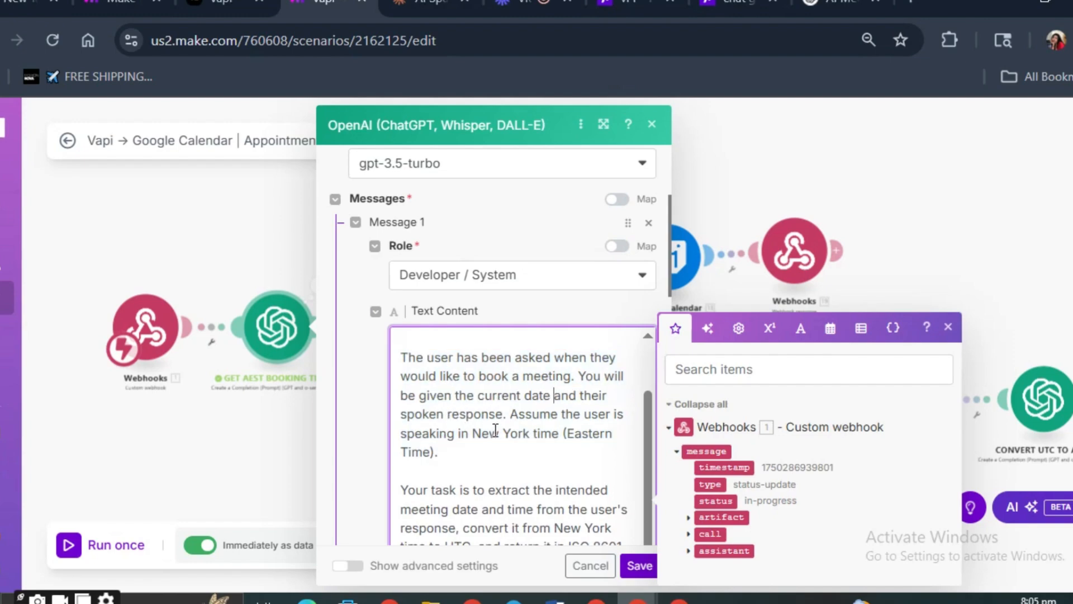
pyautogui.moveTo(517, 413); pyautogui.dragTo(519, 452)
pyautogui.click(516, 453)
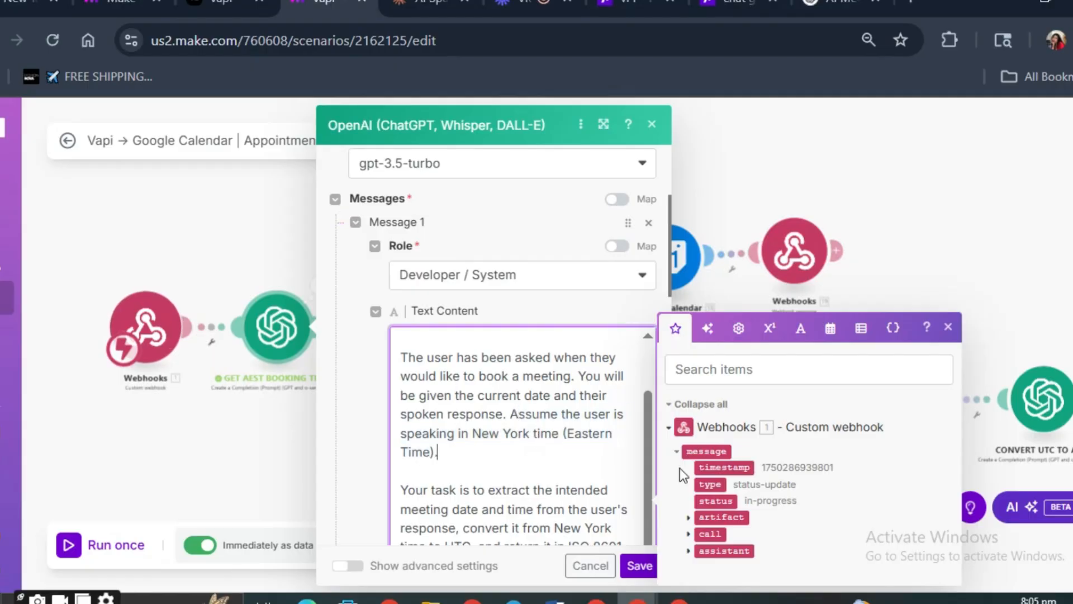
# - Read Message 1's instructions on extracting the meeting time, converting it to UTC and restricting the output format
pyautogui.scroll(-2, 543, 440)
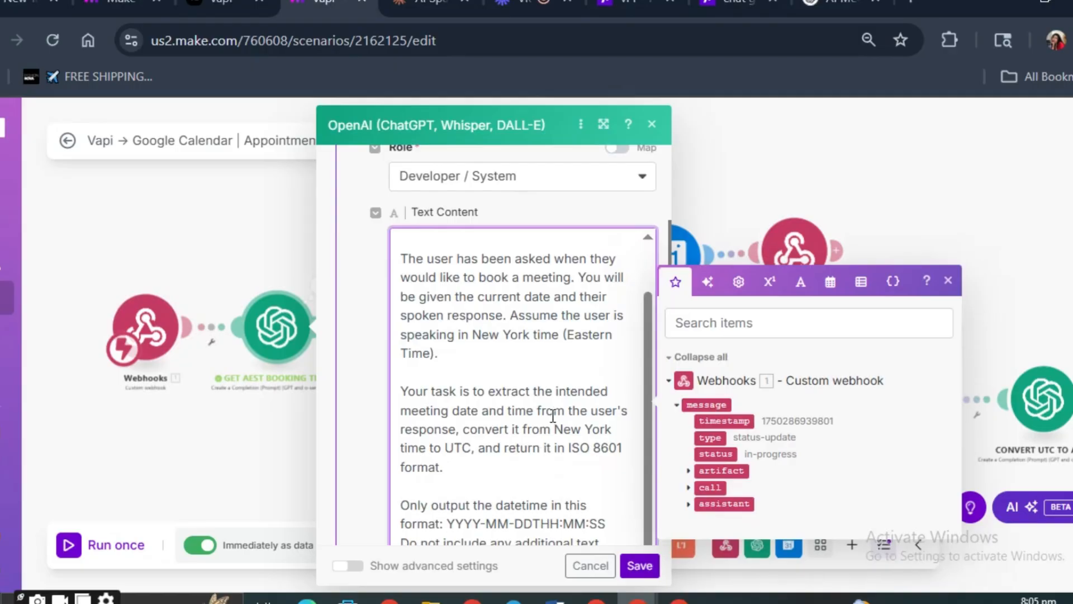
pyautogui.scroll(-2, 495, 408)
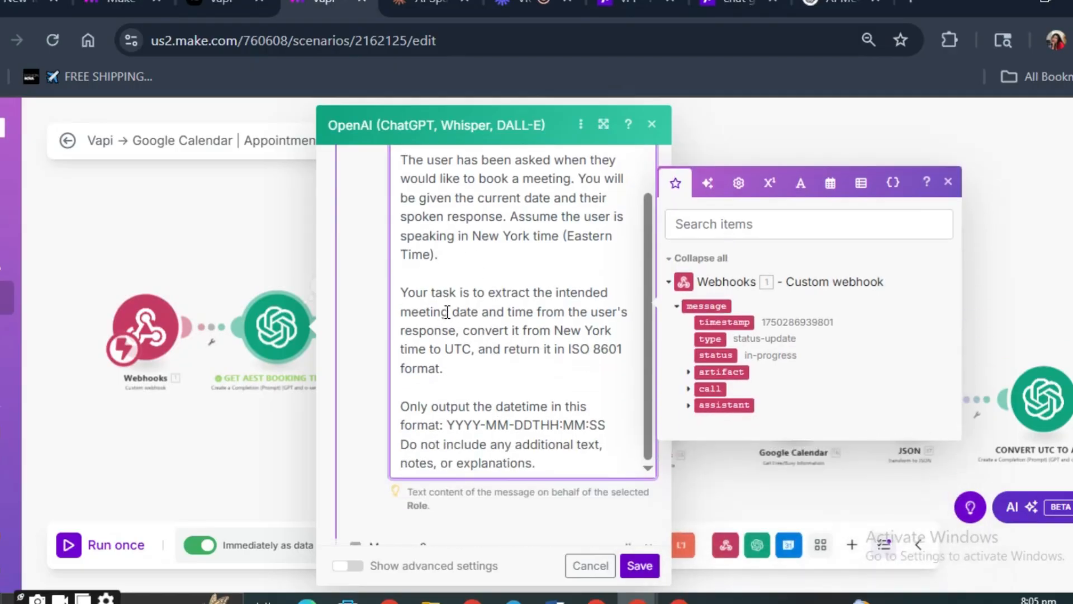
pyautogui.moveTo(464, 330); pyautogui.dragTo(503, 375)
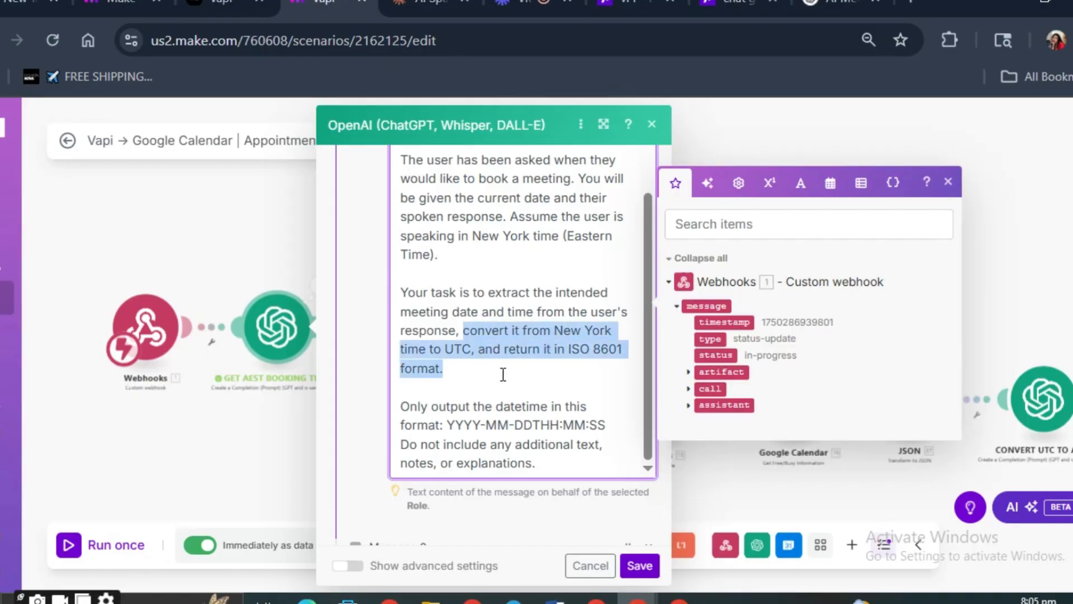
pyautogui.click(502, 366)
pyautogui.scroll(-2, 503, 366)
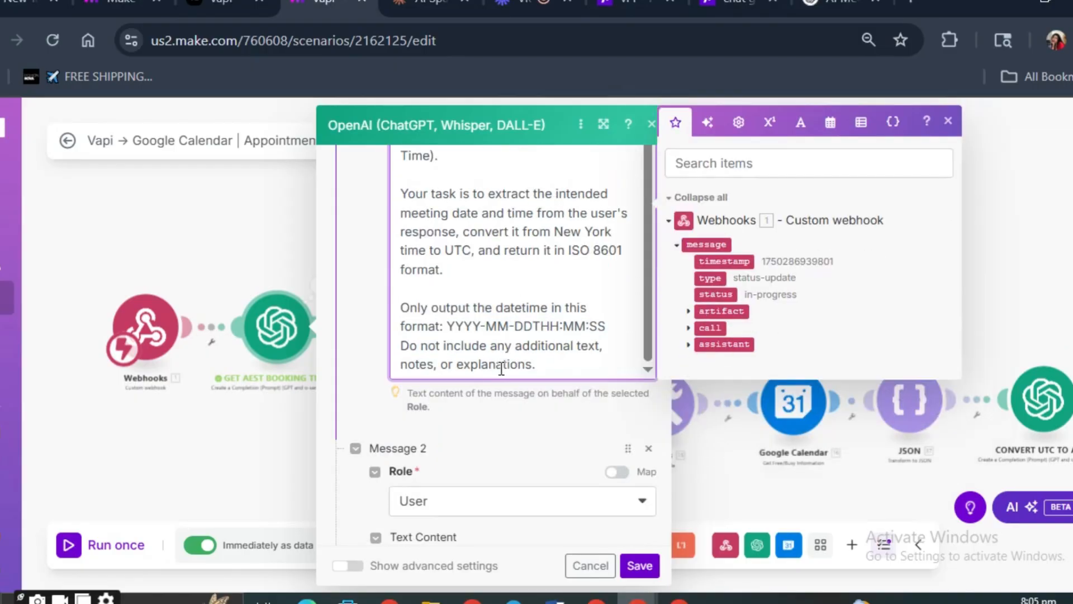
pyautogui.moveTo(569, 251); pyautogui.dragTo(578, 306)
pyautogui.click(565, 270)
pyautogui.moveTo(446, 329); pyautogui.dragTo(519, 317)
pyautogui.click(452, 330)
pyautogui.tripleClick(447, 355)
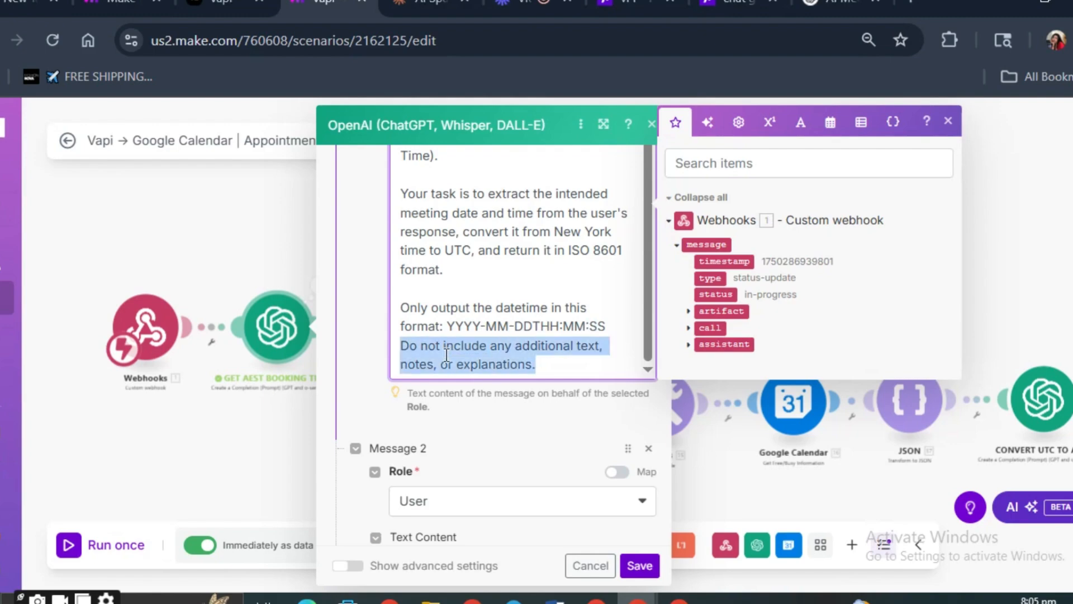
# - Review Message 2's role and the current date and time expression at the start of its text content
pyautogui.scroll(-2, 453, 382)
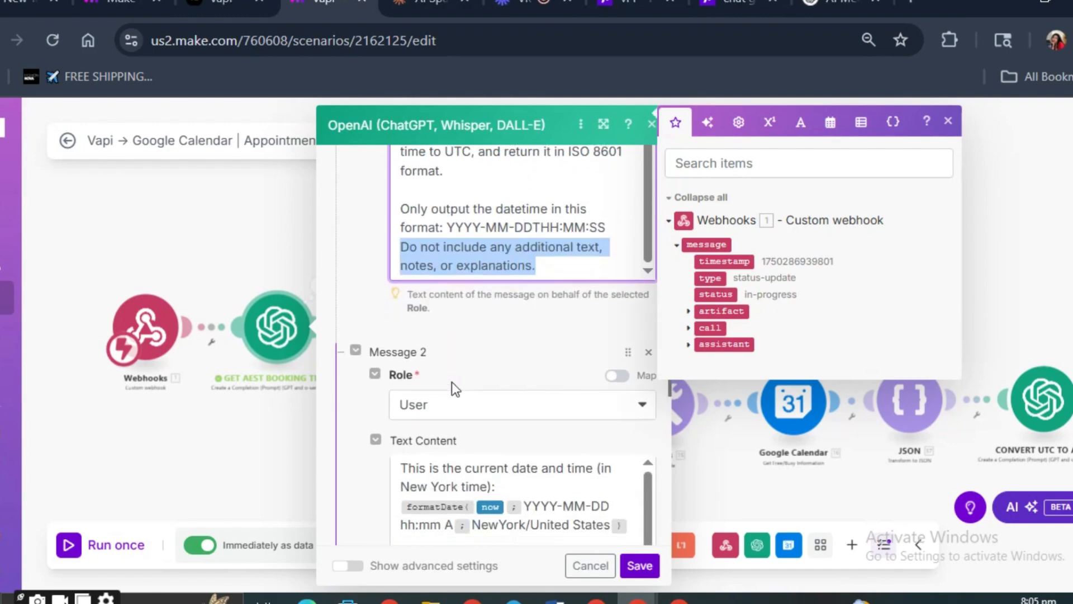
pyautogui.click(455, 403)
pyautogui.click(458, 407)
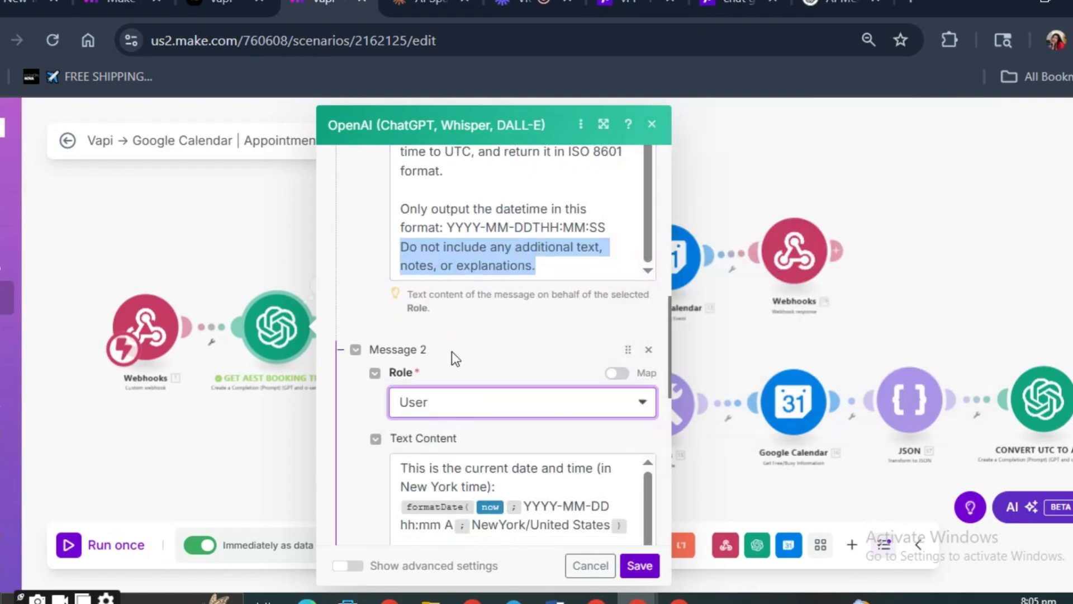
pyautogui.scroll(-2, 453, 351)
pyautogui.click(424, 312)
pyautogui.click(424, 325)
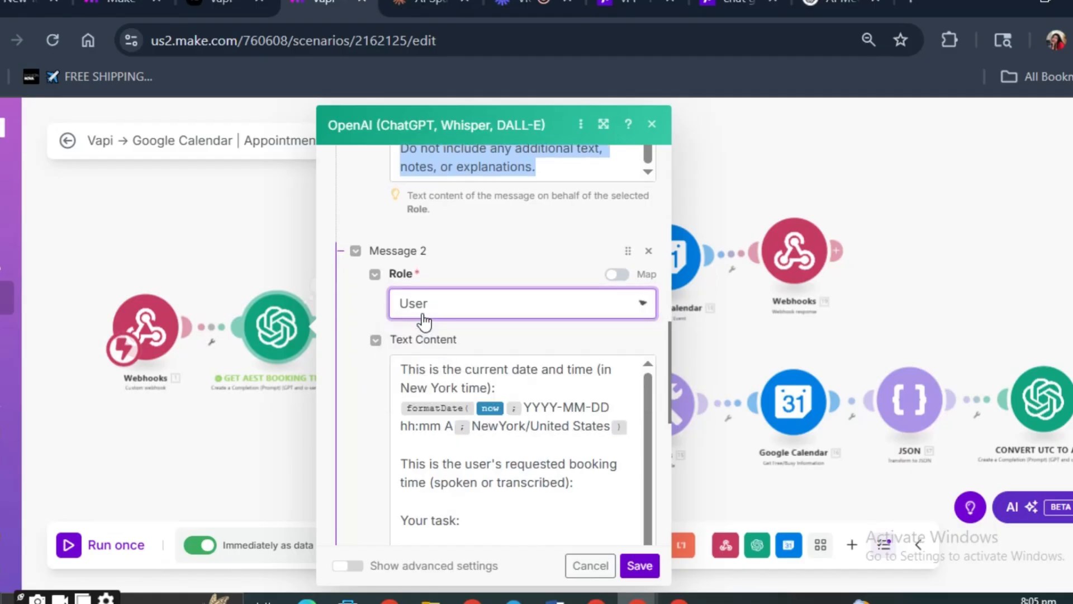
pyautogui.tripleClick(441, 368)
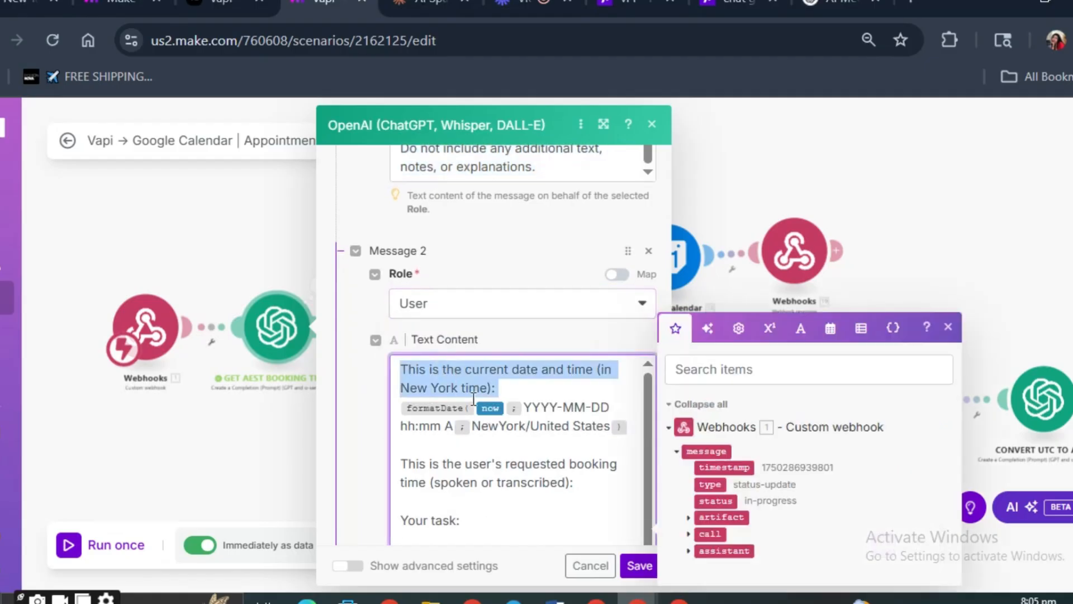
pyautogui.click(496, 388)
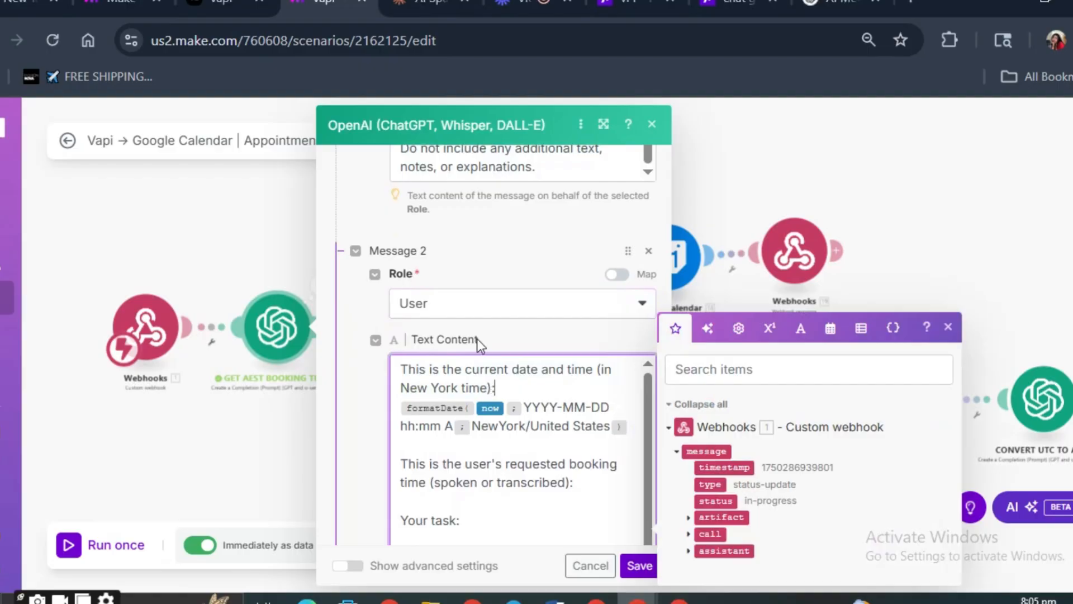
pyautogui.scroll(-2, 477, 339)
pyautogui.click(509, 311)
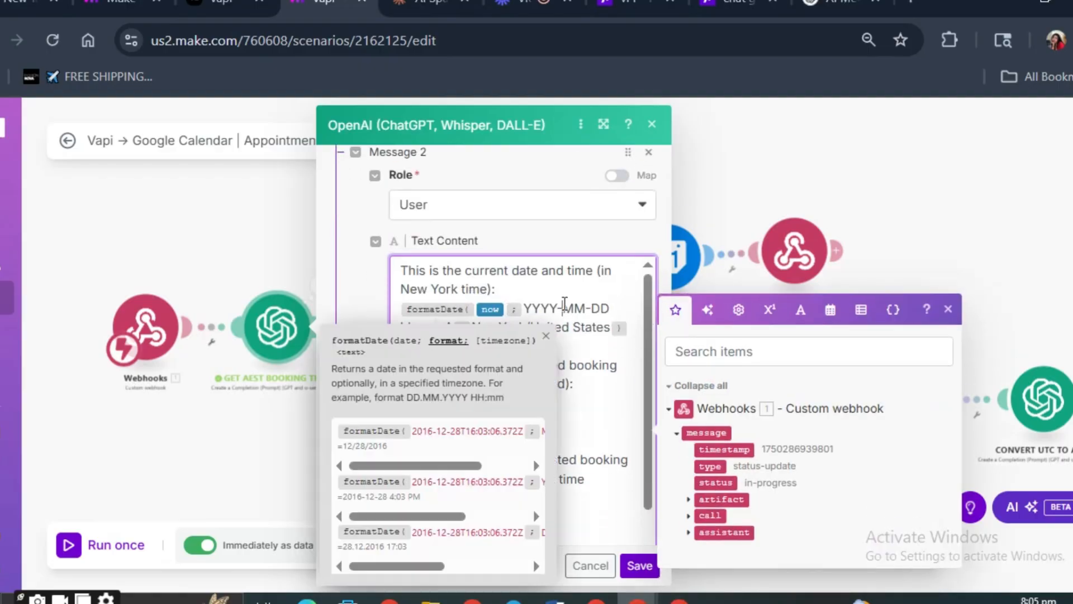
pyautogui.click(550, 335)
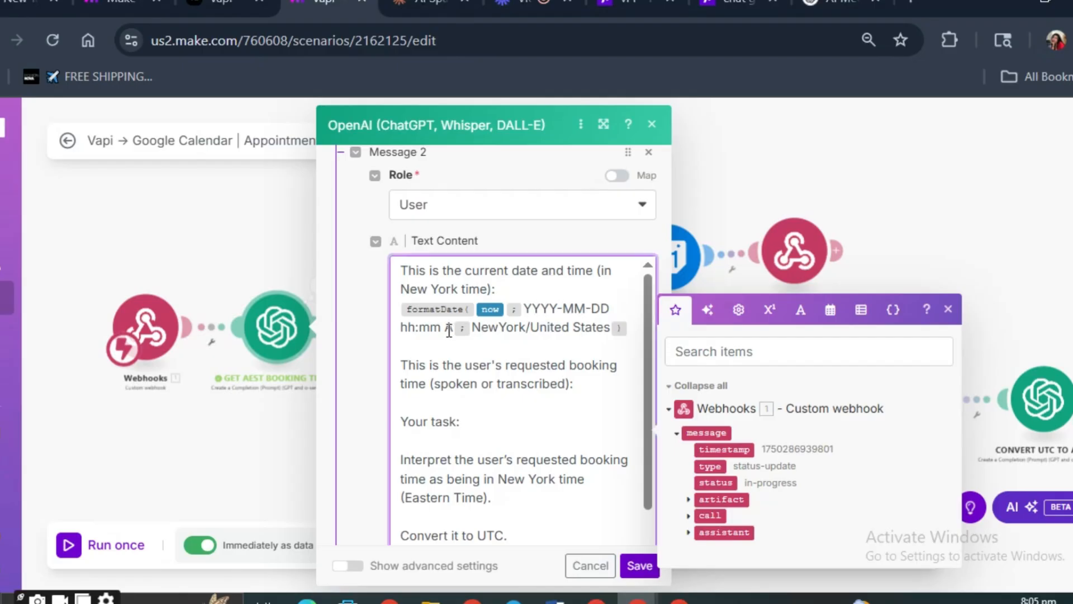
# - Examine the timezone argument of the formatDate expression and the booking time interpretation task in Message 2
pyautogui.click(412, 341)
pyautogui.click(492, 331)
pyautogui.click(585, 330)
pyautogui.scroll(-2, 471, 350)
pyautogui.scroll(2, 472, 349)
pyautogui.moveTo(472, 328); pyautogui.dragTo(597, 323)
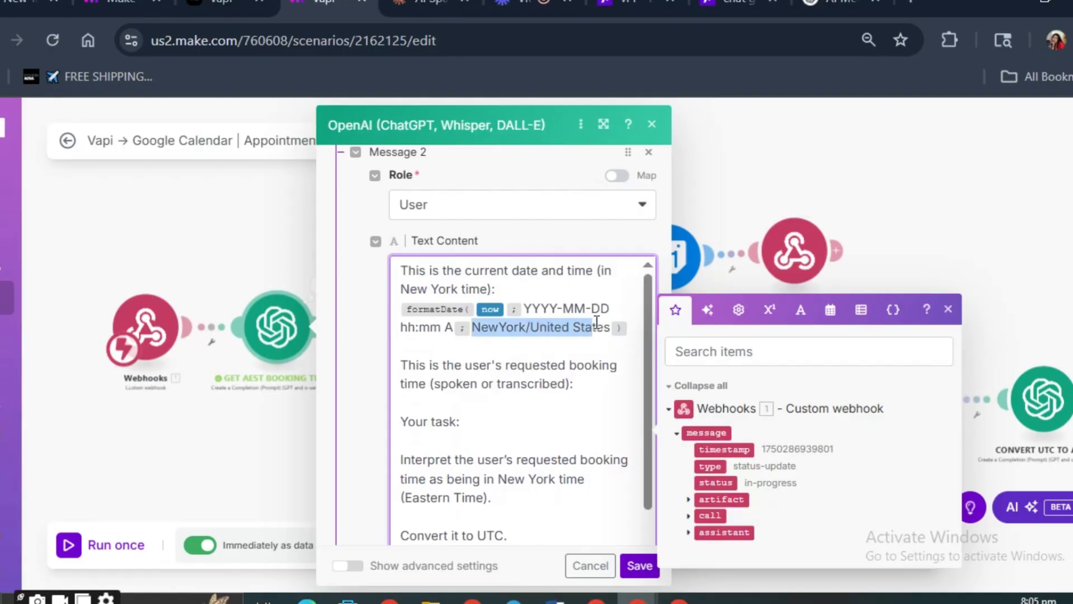
pyautogui.click(503, 328)
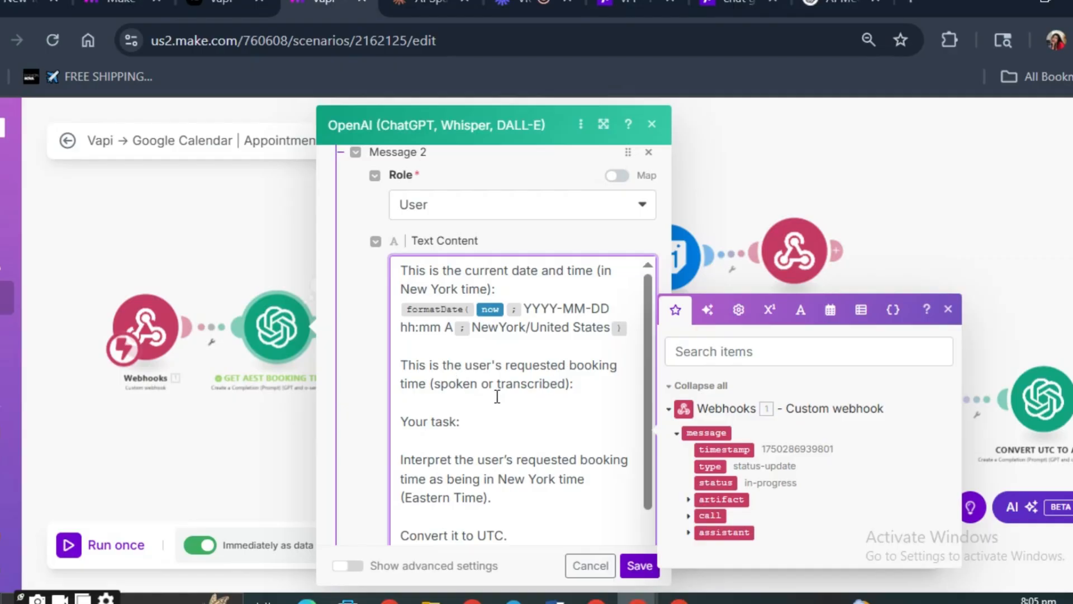
pyautogui.click(484, 421)
pyautogui.scroll(-2, 485, 431)
pyautogui.moveTo(403, 342); pyautogui.dragTo(424, 401)
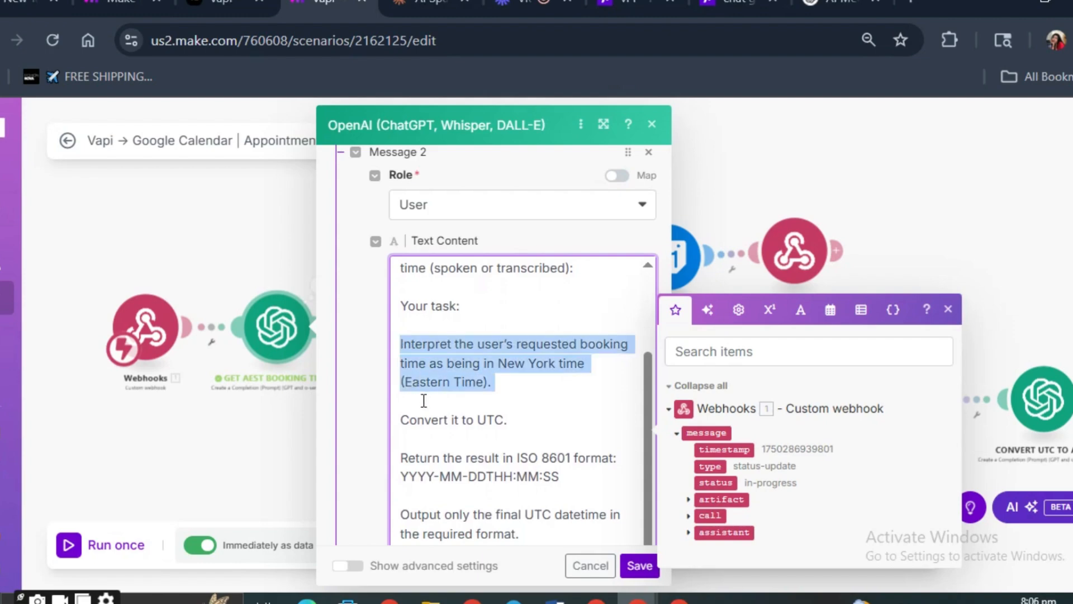
# - Insert the webhook's message variable below the user's requested booking time line in Message 2, followed by a new line
pyautogui.scroll(2, 502, 410)
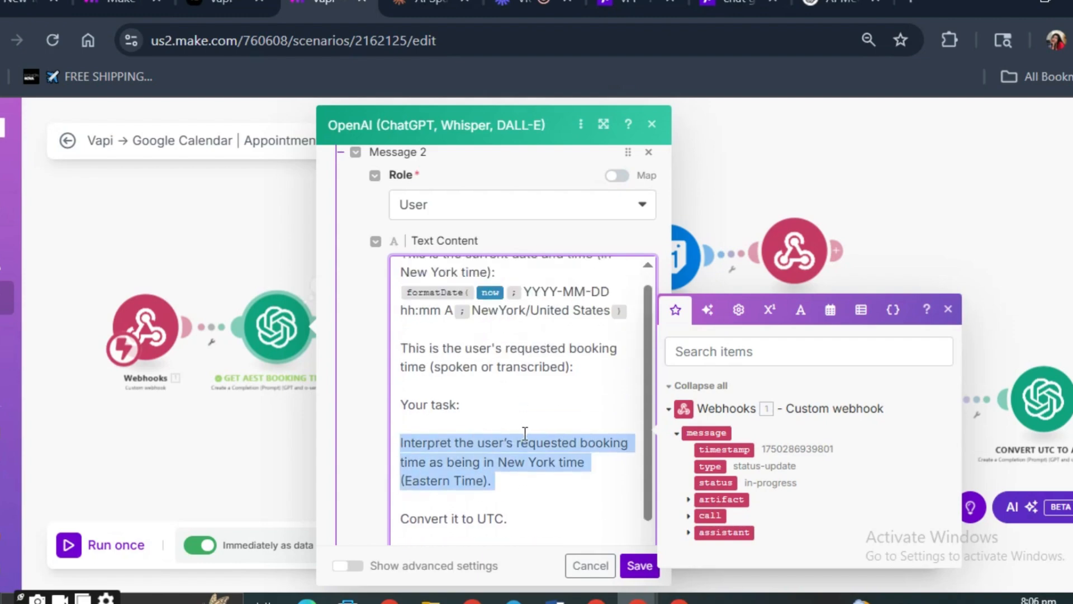
pyautogui.click(446, 387)
pyautogui.write('/')
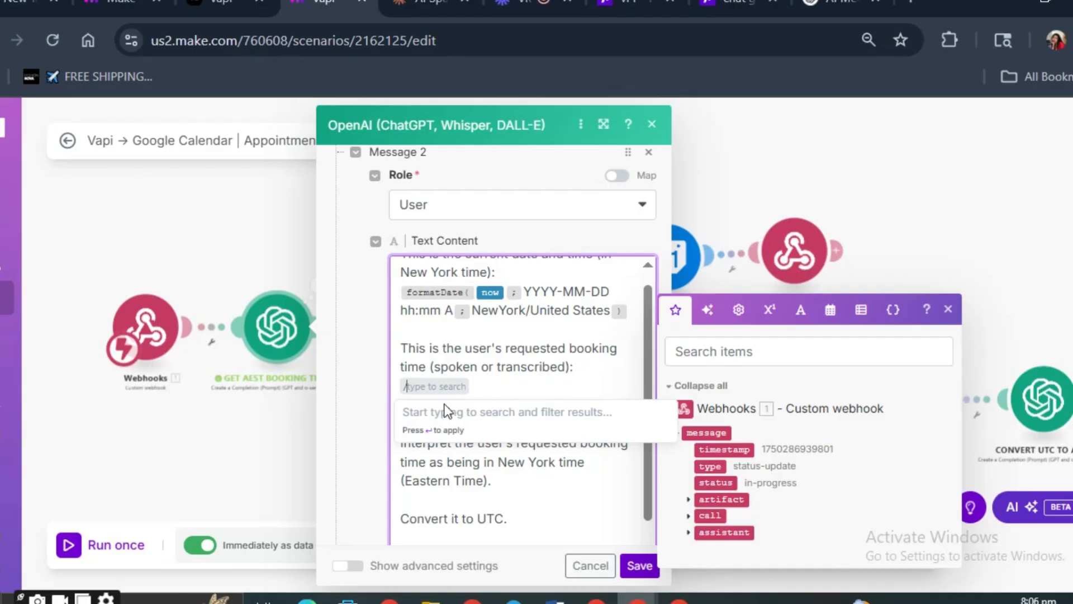
pyautogui.write('mess')
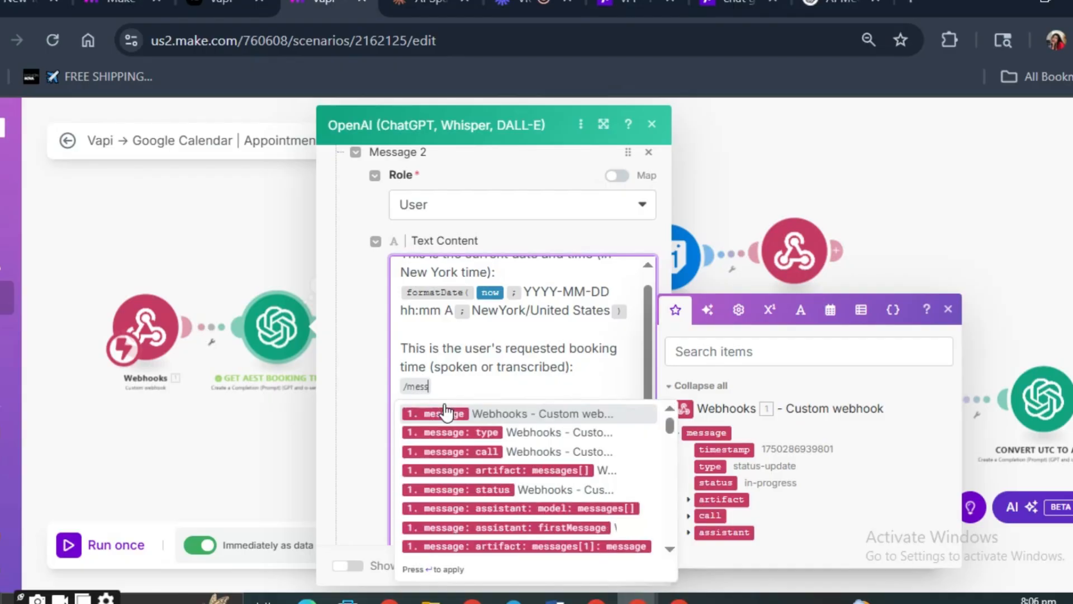
pyautogui.click(446, 413)
pyautogui.press('Return')
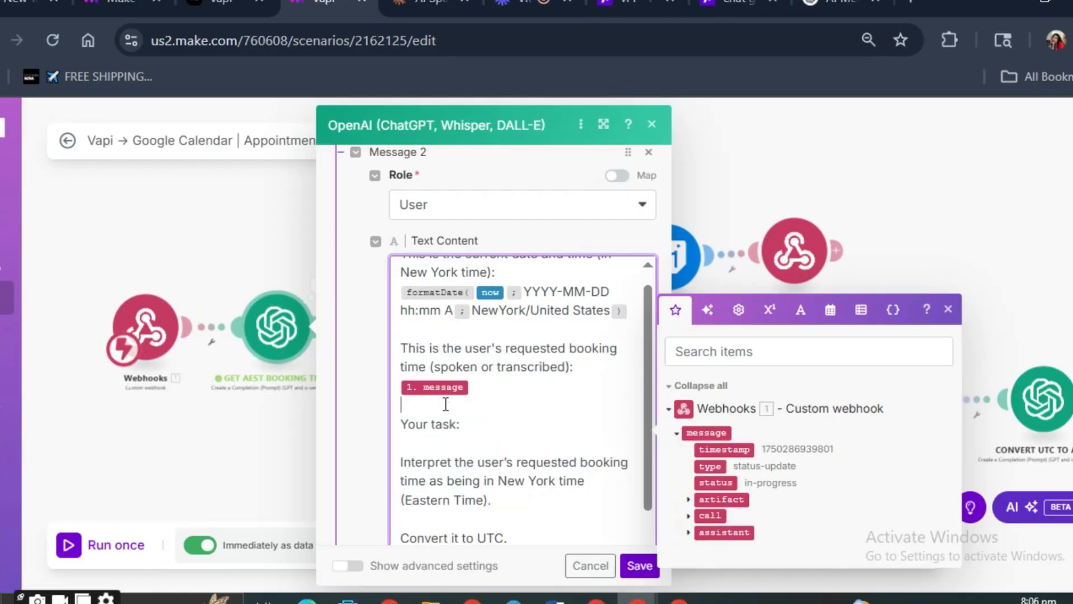
# - Try to add /booking and the webhook's artifact variable below the message variable, and expand the artifact and call fields
pyautogui.write('/boo')
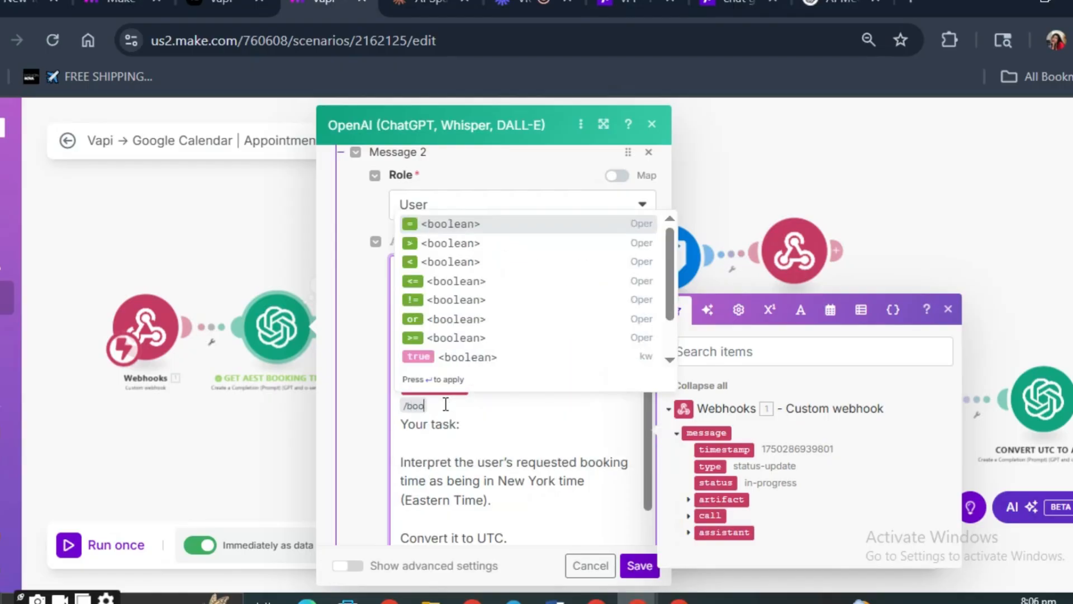
pyautogui.write('king')
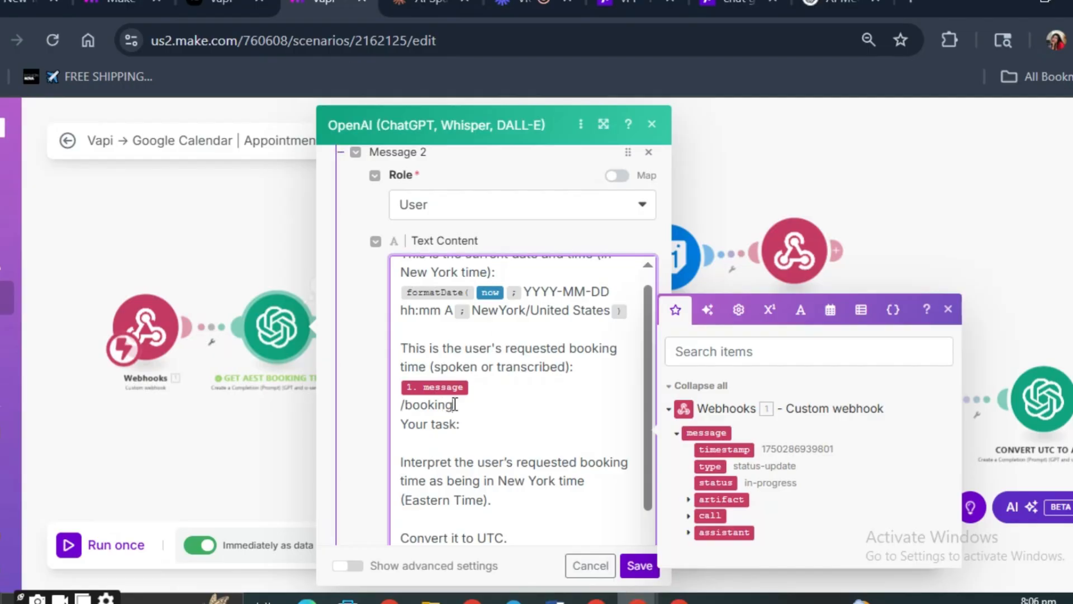
pyautogui.moveTo(454, 405); pyautogui.dragTo(394, 407)
pyautogui.click(456, 405)
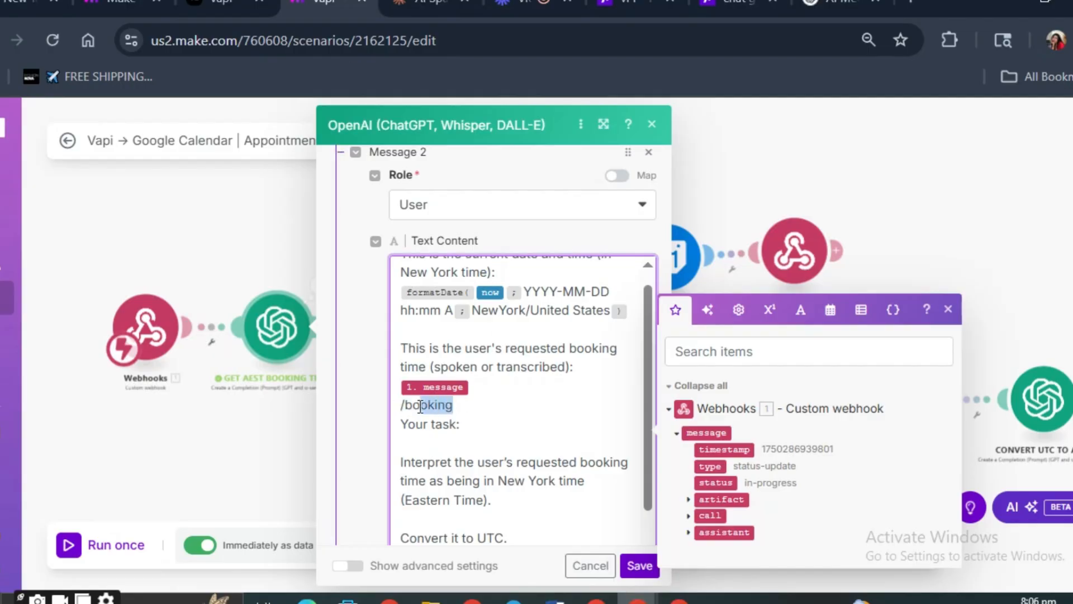
pyautogui.click(693, 503)
pyautogui.click(689, 500)
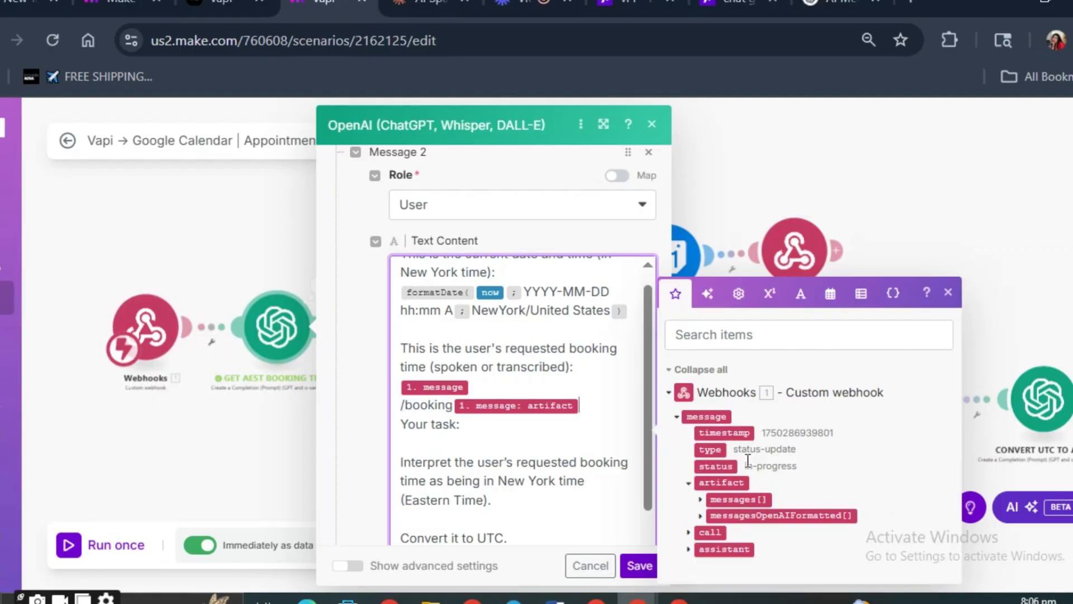
pyautogui.click(694, 532)
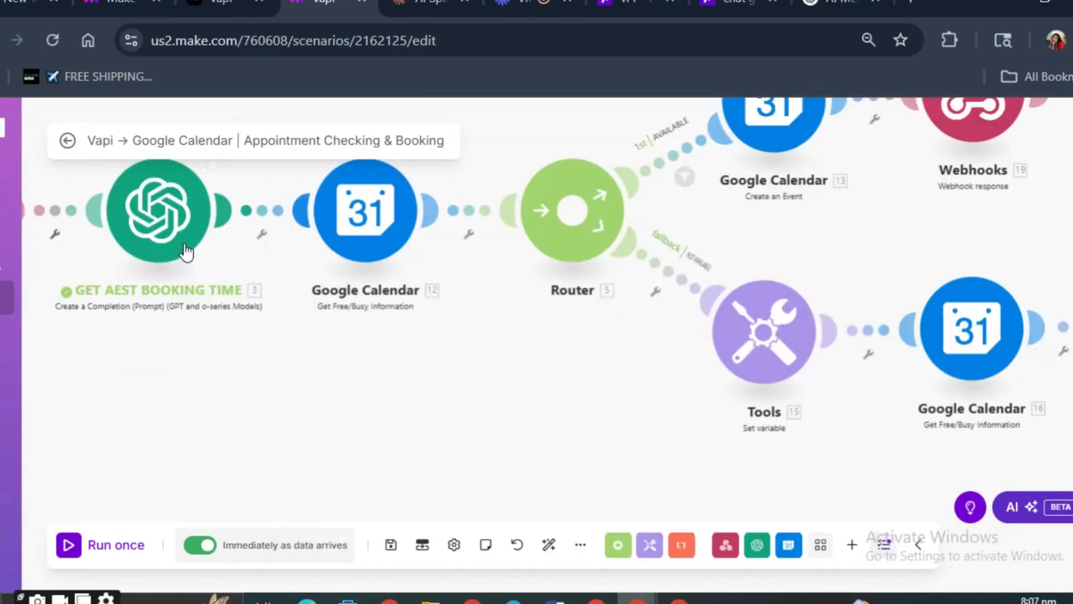
# - Reopen the GET AEST BOOKING TIME module and delete the /time text below the message variable in Message 2's text content
pyautogui.click(185, 246)
pyautogui.scroll(-1, 429, 330)
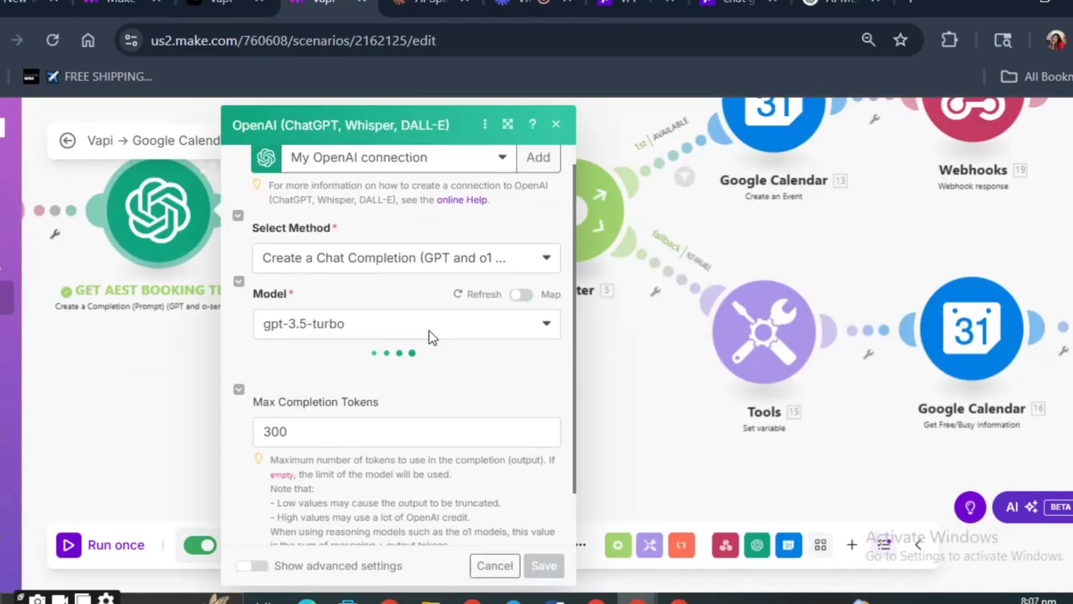
pyautogui.scroll(-1, 369, 313)
pyautogui.scroll(2, 381, 338)
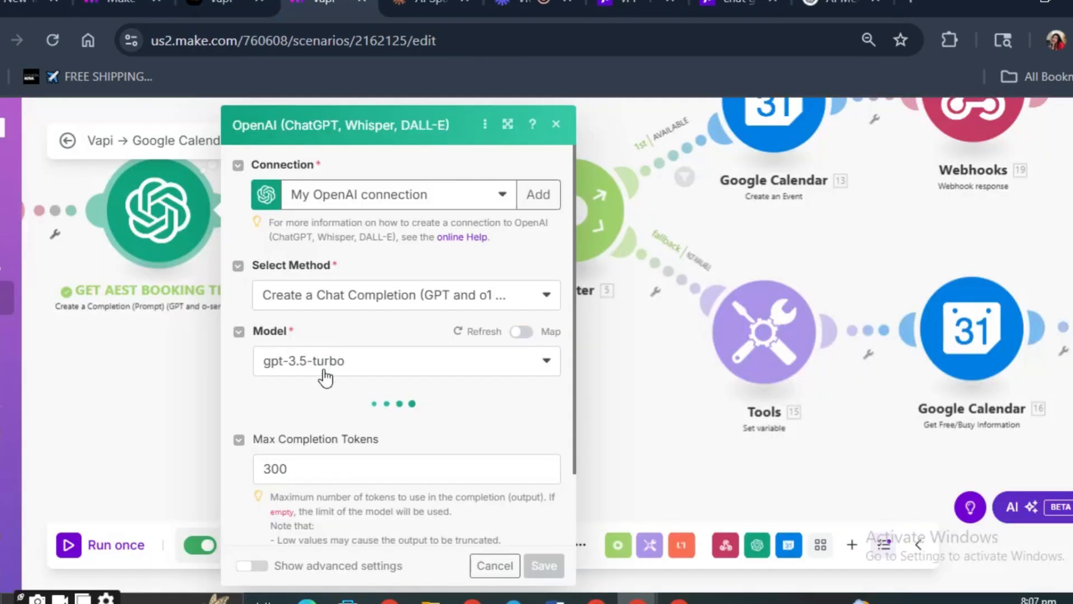
pyautogui.scroll(-6, 355, 396)
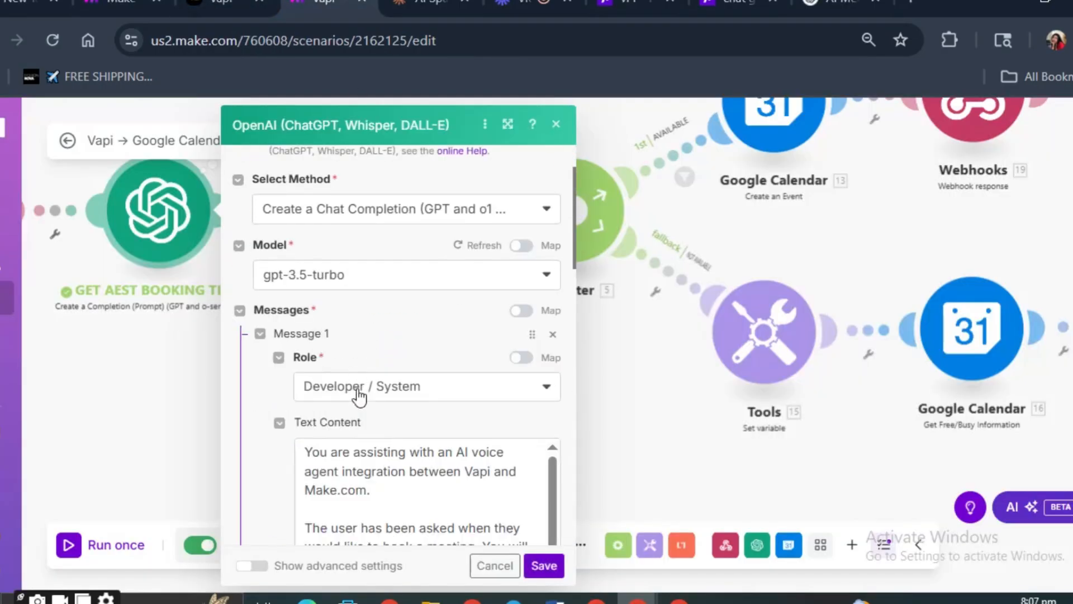
pyautogui.scroll(-1, 362, 401)
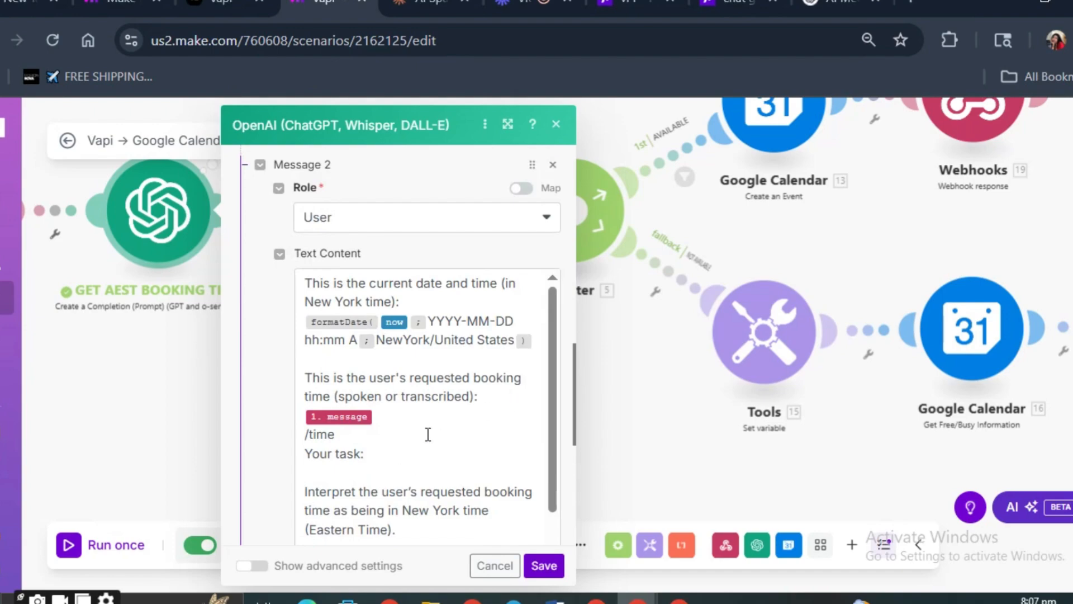
pyautogui.click(378, 435)
pyautogui.press('BackSpace')
pyautogui.press('BackSpace')
pyautogui.press('BackSpace')
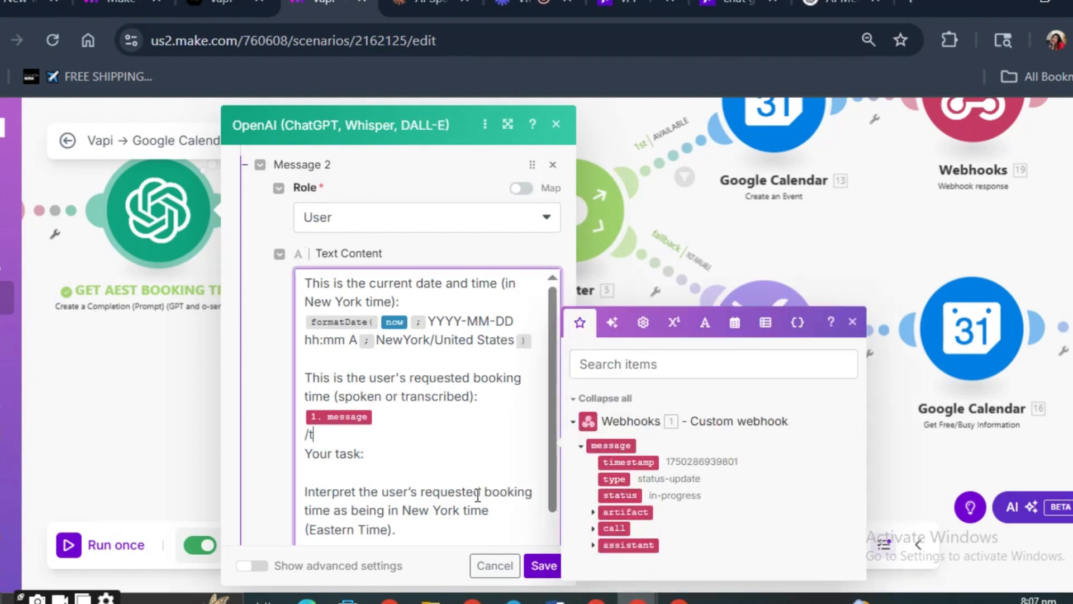
# - Try to find a booking variable for the line below the message variable in Message 2, and clear the text entered there
pyautogui.write('/')
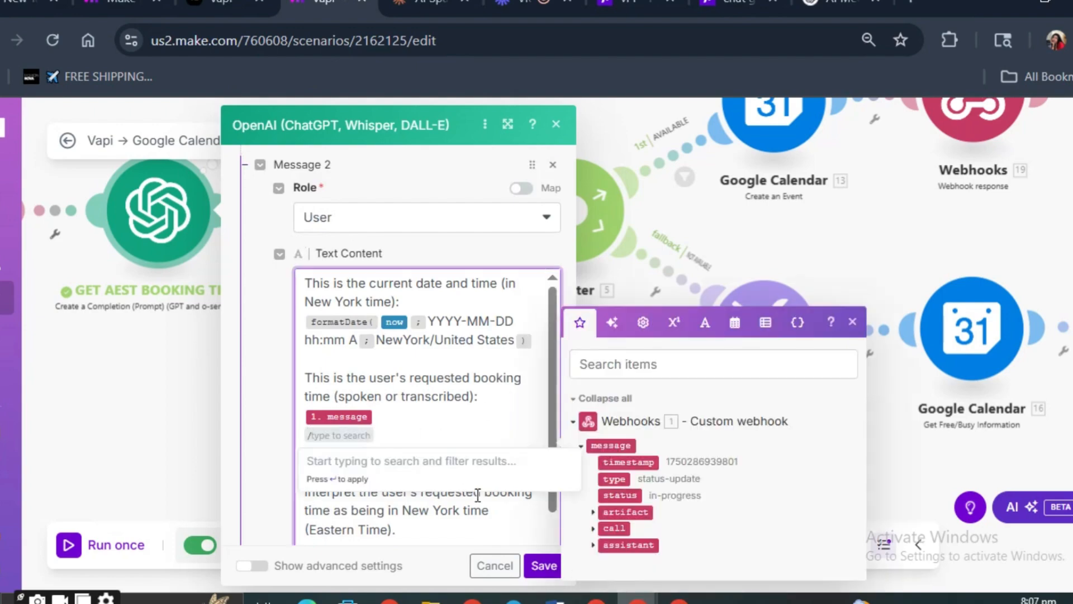
pyautogui.write('booling')
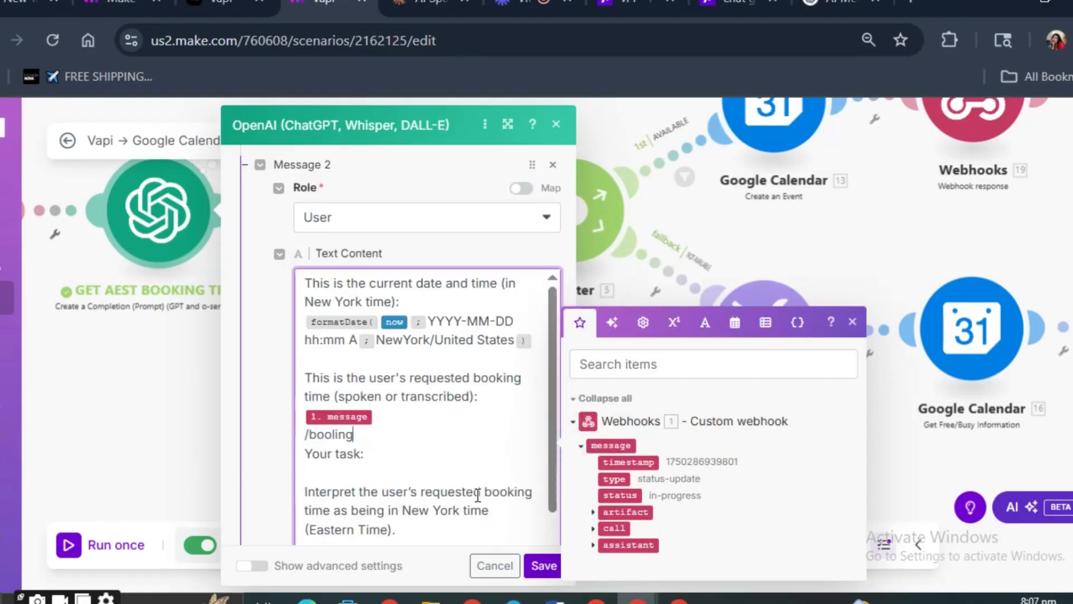
pyautogui.press('BackSpace')
pyautogui.press('BackSpace')
pyautogui.press('BackSpace')
pyautogui.press('BackSpace')
pyautogui.write('kining')
pyautogui.press('BackSpace')
pyautogui.press('BackSpace')
pyautogui.press('BackSpace')
pyautogui.press('BackSpace')
pyautogui.press('BackSpace')
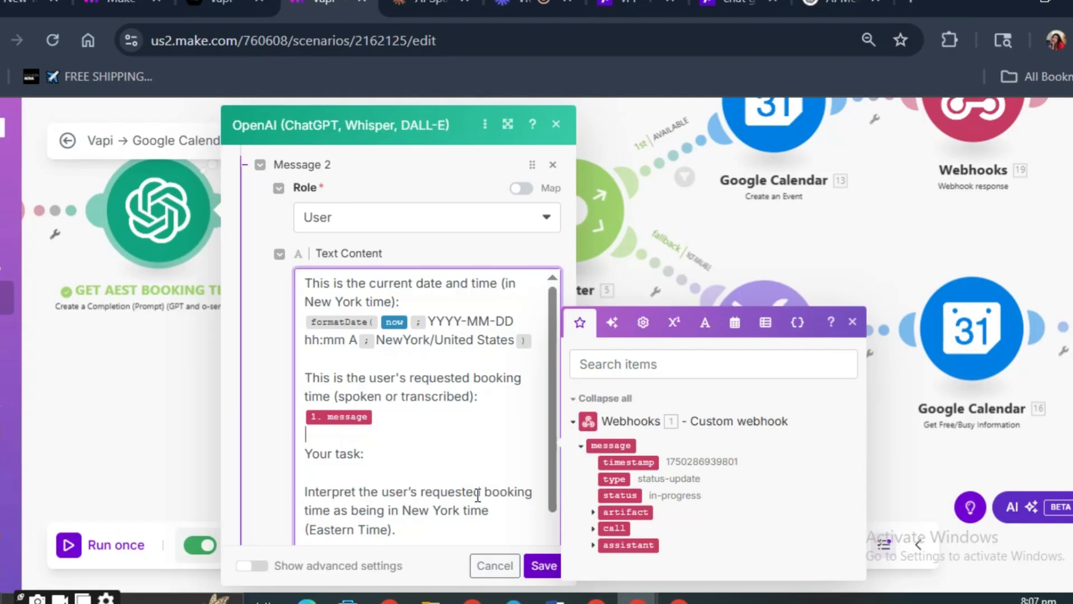
# - Insert the webhook's artifact messages time variable after the message variable in Message 2's requested booking time section
pyautogui.press('BackSpace')
pyautogui.press('Return')
pyautogui.write('/time')
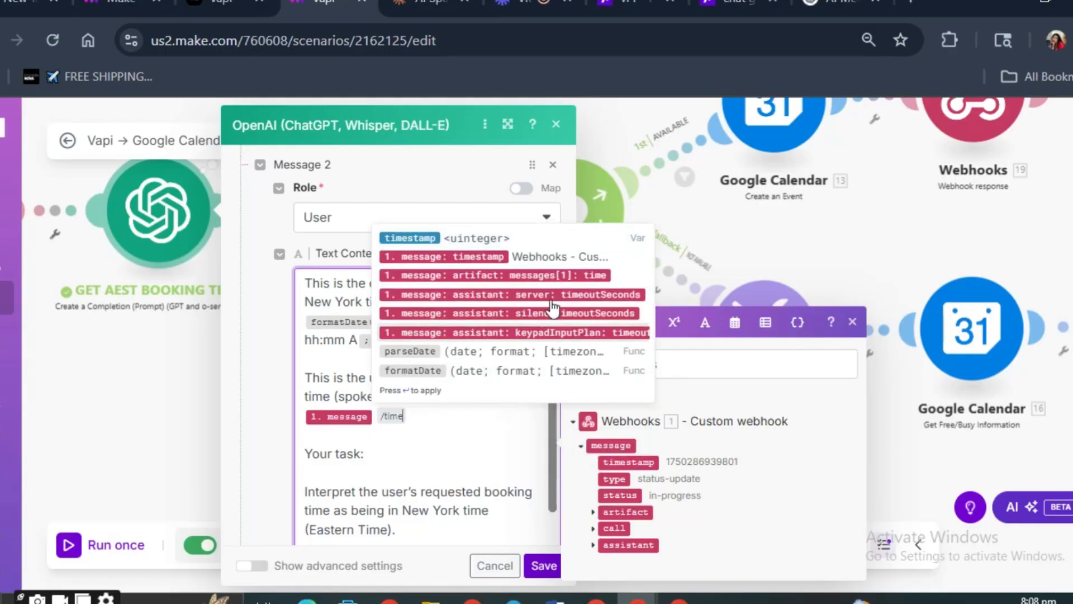
pyautogui.click(523, 275)
# - Examine Message 2's instructions on New York time interpretation, UTC conversion and the ISO 8601 result format
pyautogui.scroll(-3, 525, 413)
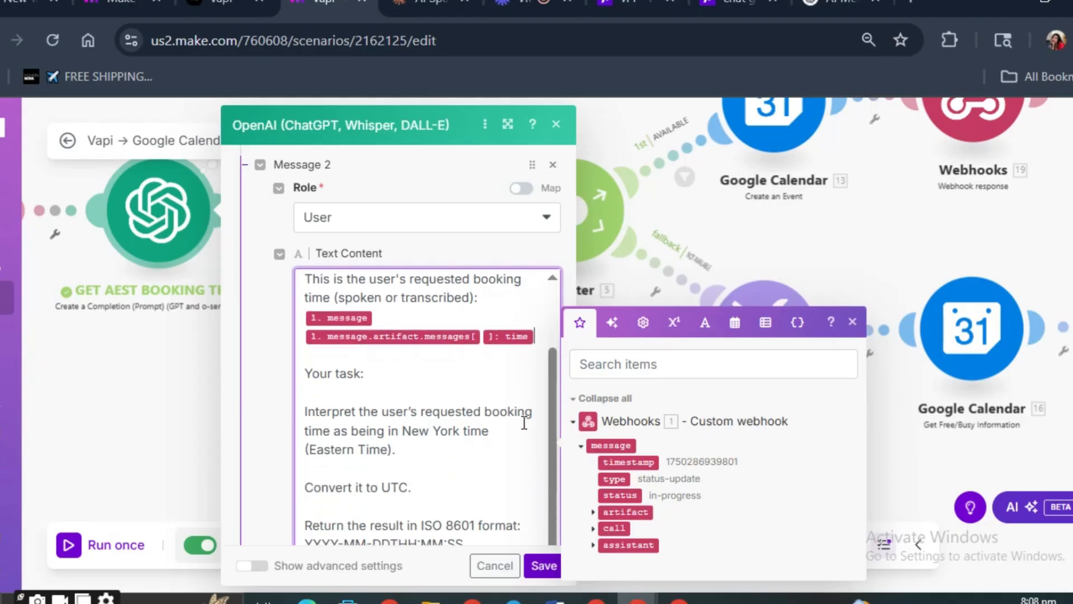
pyautogui.scroll(-3, 406, 416)
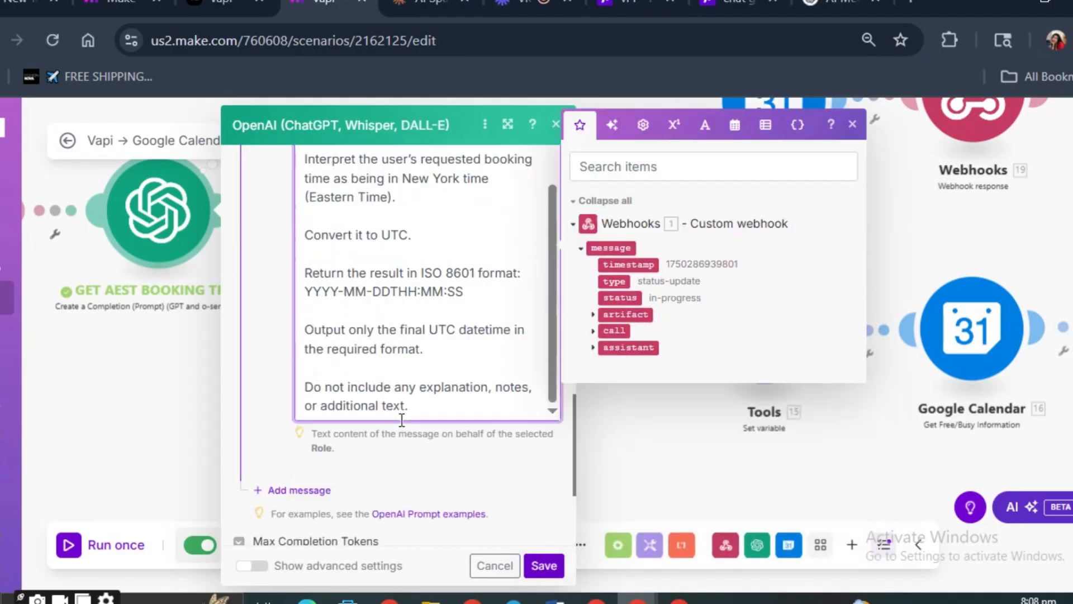
pyautogui.scroll(2, 367, 315)
pyautogui.scroll(-2, 372, 295)
pyautogui.moveTo(337, 184); pyautogui.dragTo(400, 199)
pyautogui.click(406, 216)
pyautogui.click(423, 241)
pyautogui.moveTo(305, 272); pyautogui.dragTo(306, 310)
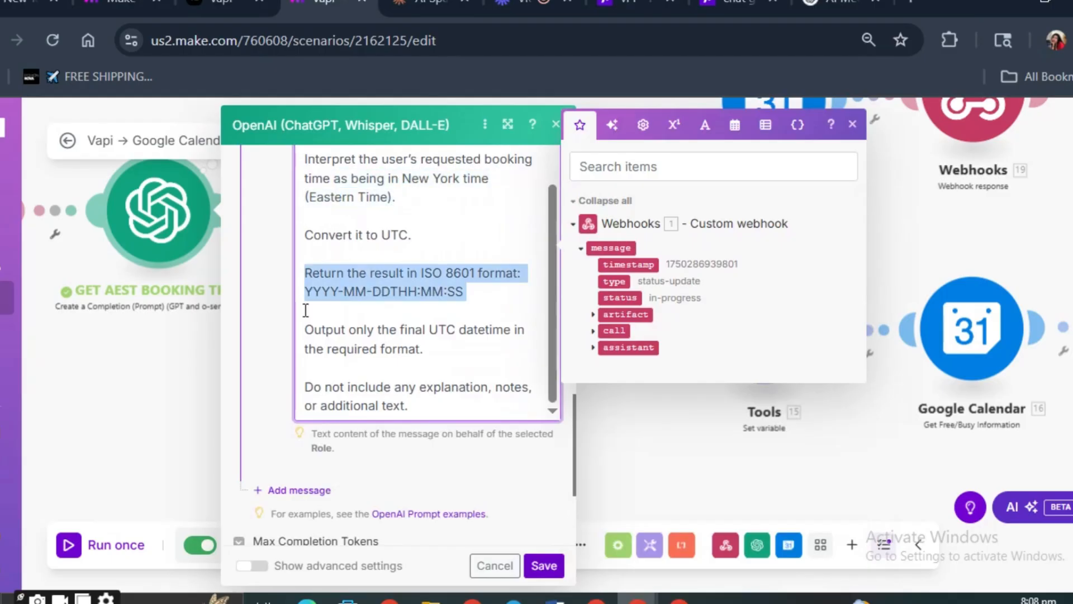
pyautogui.click(411, 307)
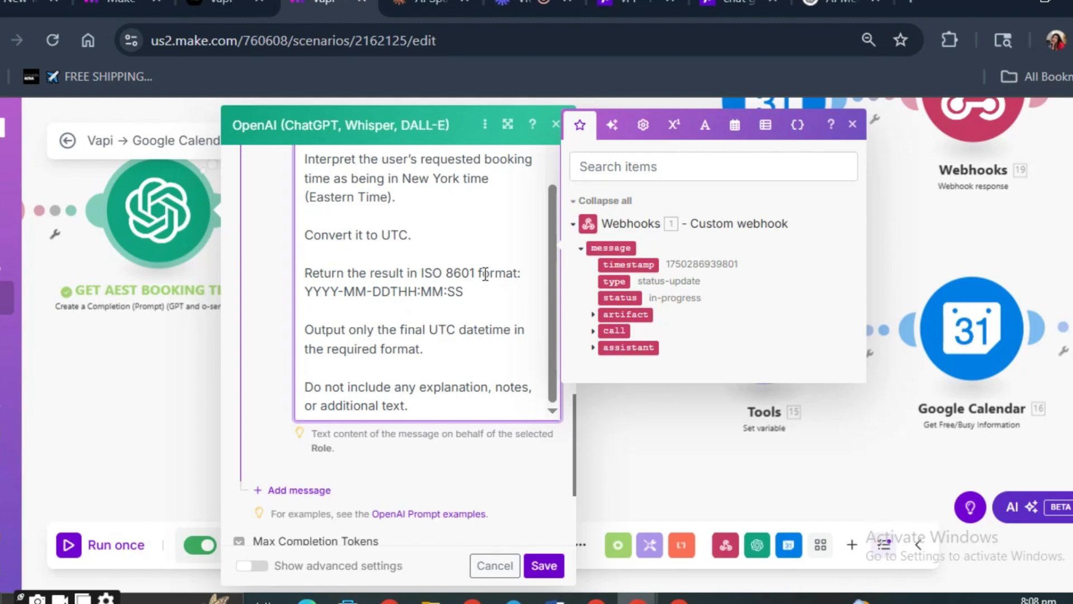
pyautogui.doubleClick(328, 295)
pyautogui.click(367, 291)
# - Review Message 2's instructions to output only the final UTC datetime without extra text, and save the OpenAI module
pyautogui.tripleClick(333, 346)
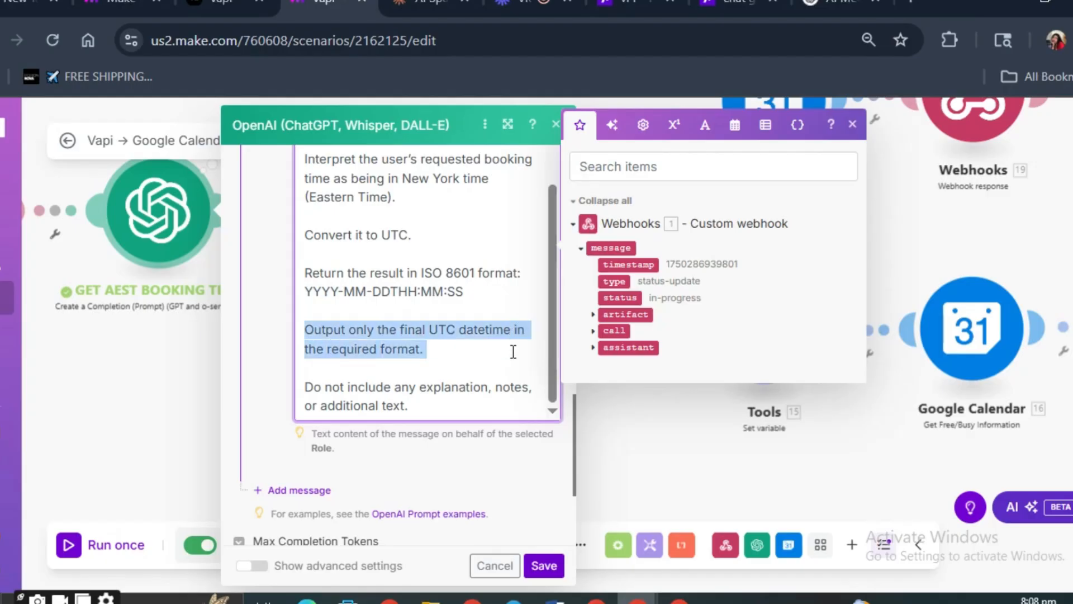
pyautogui.doubleClick(392, 387)
pyautogui.tripleClick(391, 387)
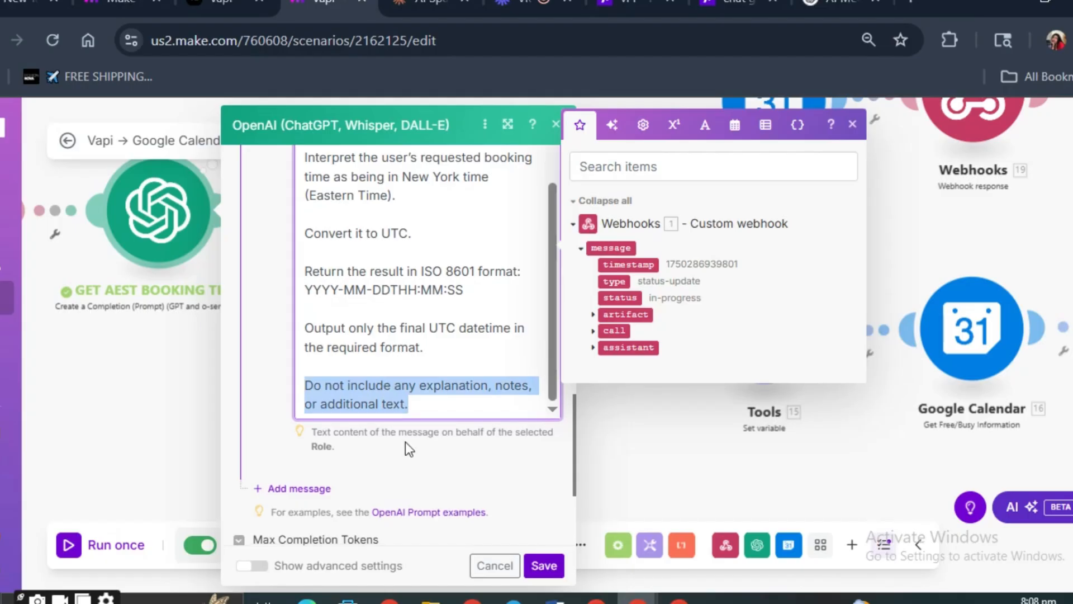
pyautogui.scroll(-3, 405, 441)
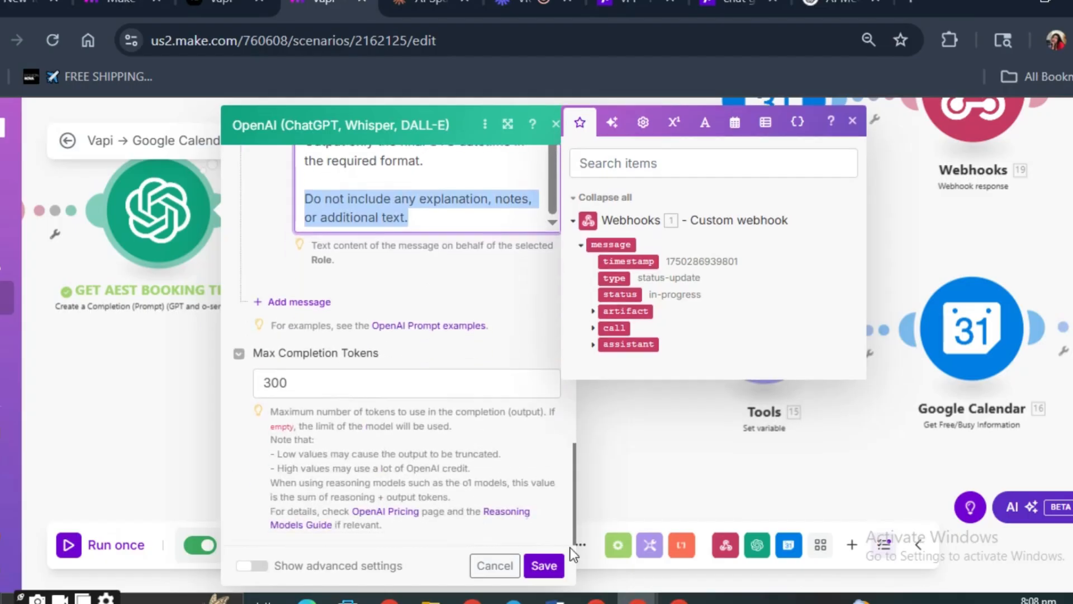
pyautogui.click(544, 565)
# - Open the Google Calendar Get Free/Busy Information module before the router and check its connection and Minimum Time mapping
pyautogui.click(353, 235)
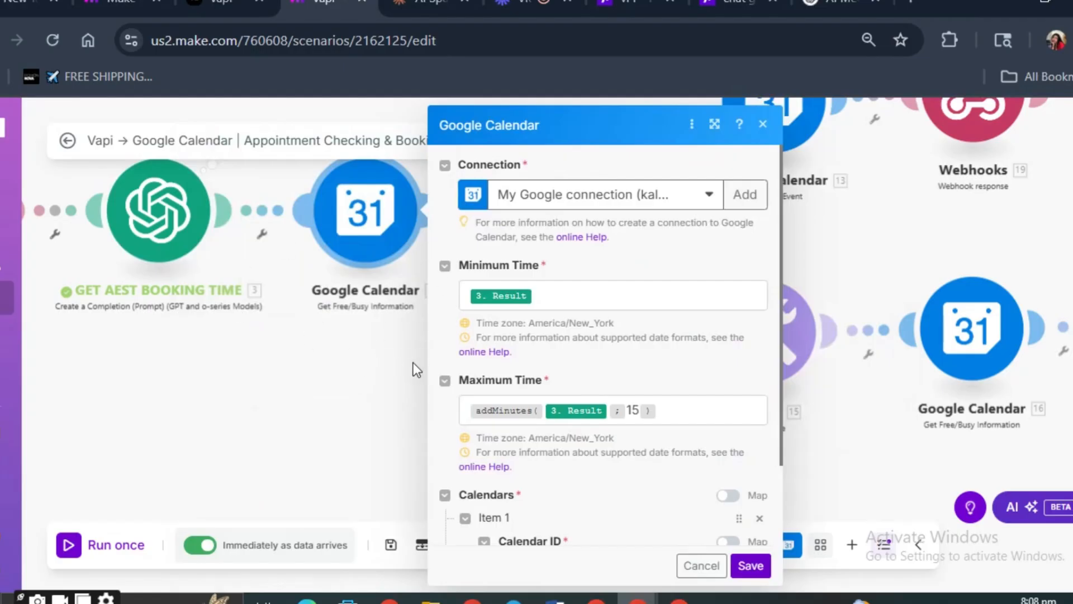
pyautogui.click(585, 193)
pyautogui.click(591, 199)
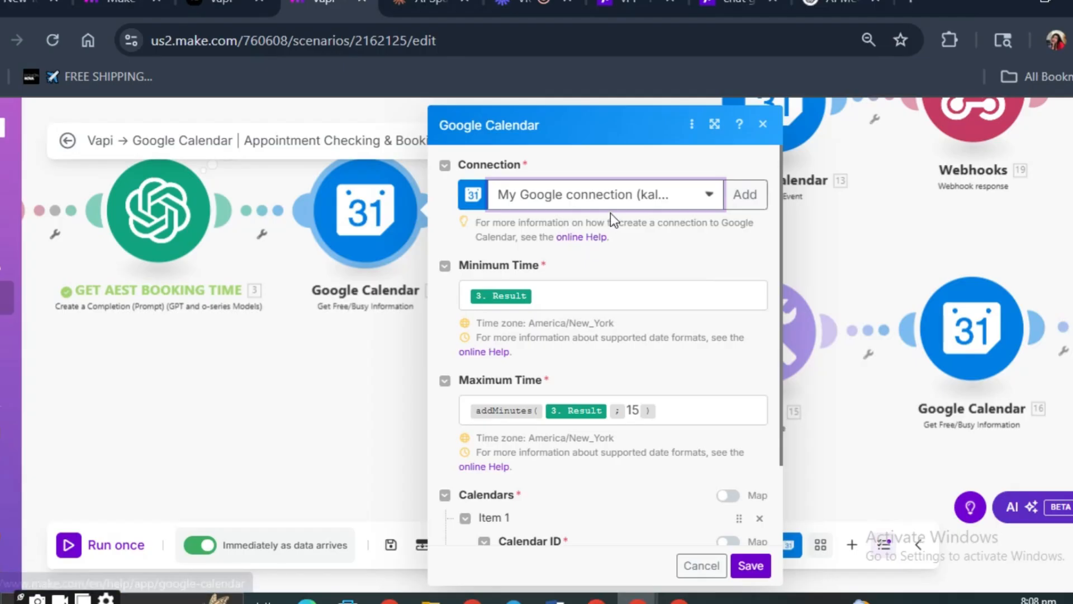
pyautogui.click(567, 299)
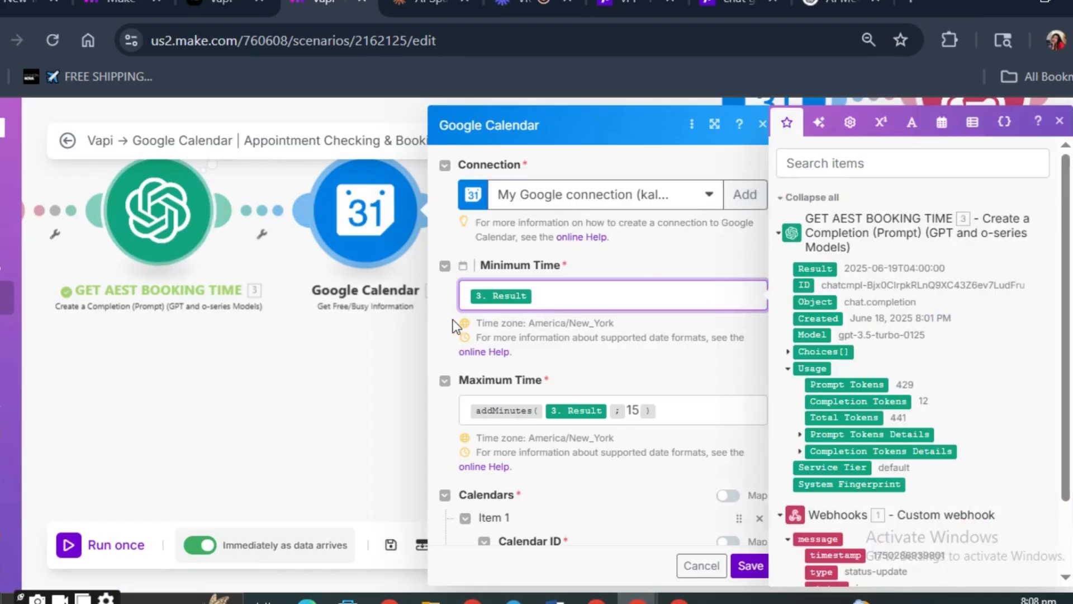
pyautogui.scroll(-2, 526, 361)
# - Examine the addMinutes expression in Maximum Time and the available date and time functions
pyautogui.click(548, 319)
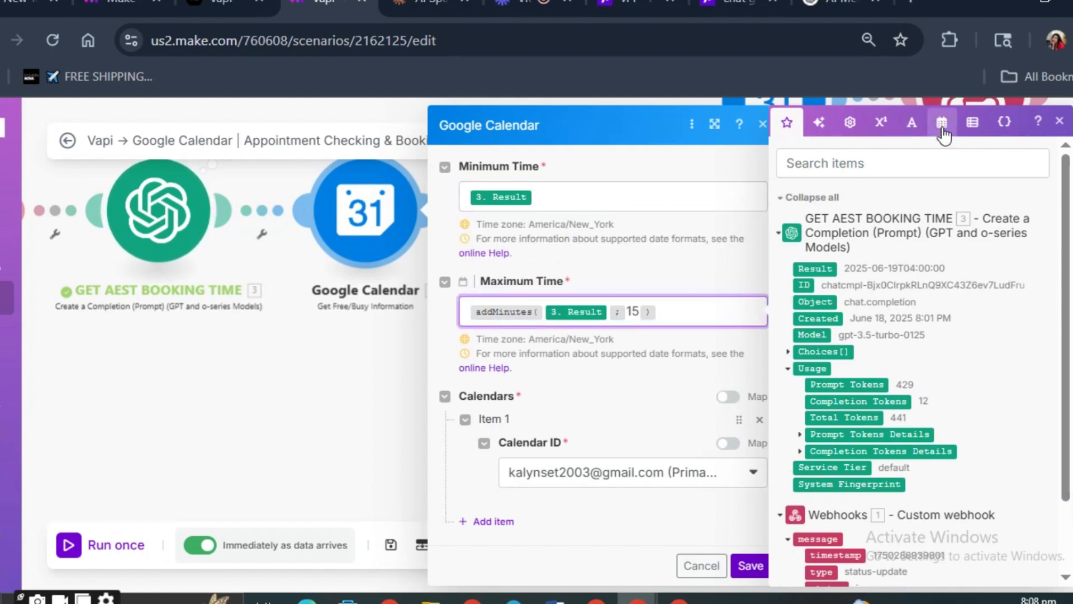
pyautogui.click(942, 124)
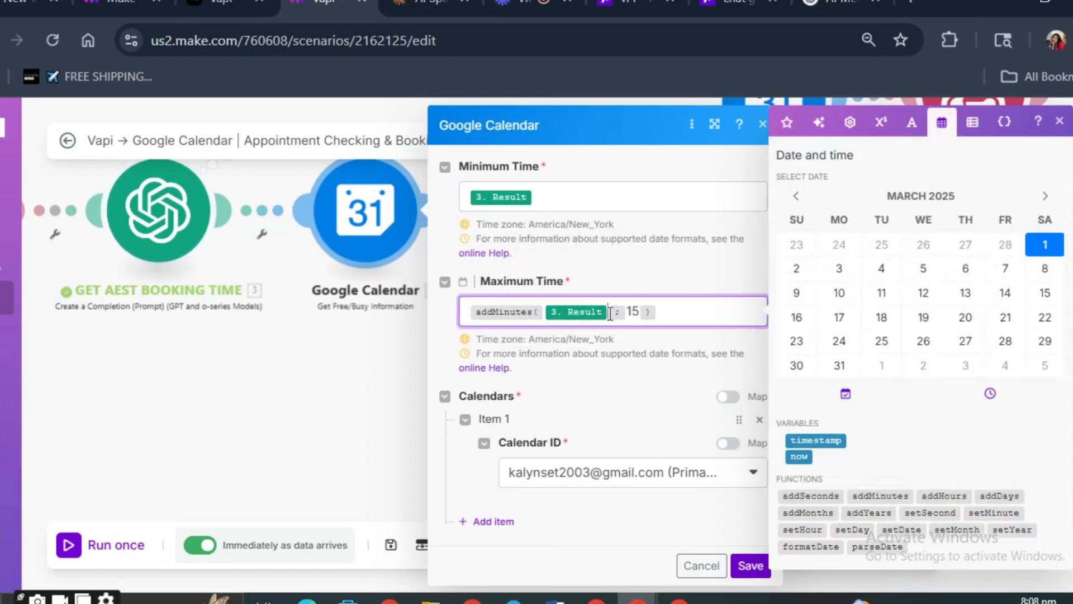
pyautogui.click(553, 312)
pyautogui.click(639, 316)
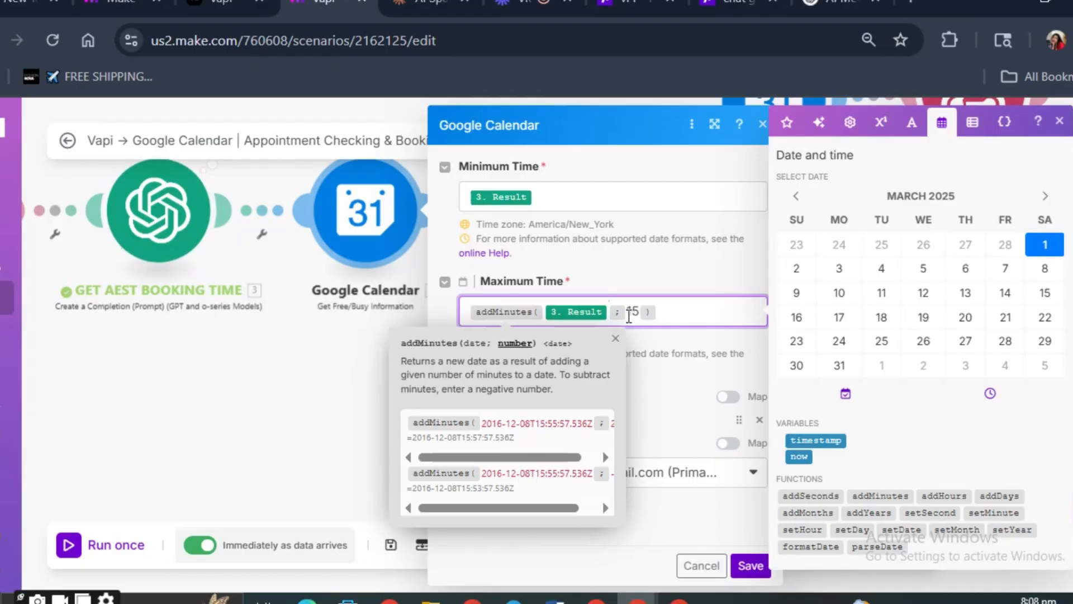
pyautogui.moveTo(628, 316); pyautogui.dragTo(649, 315)
pyautogui.click(671, 312)
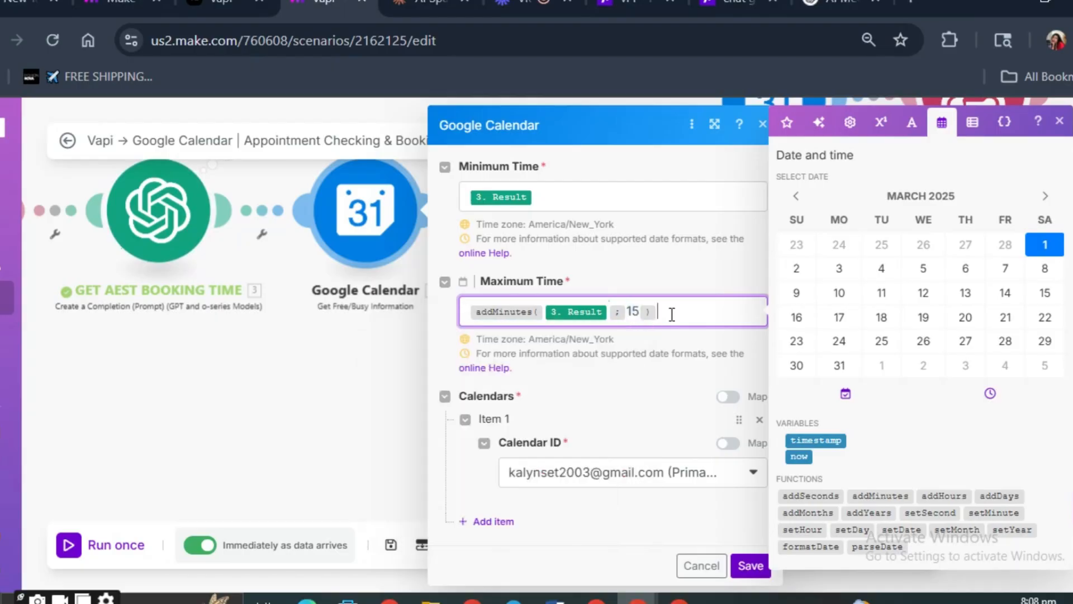
# - Check the selected Calendar ID and save the Get Free/Busy Information module
pyautogui.moveTo(935, 496)
pyautogui.click(589, 475)
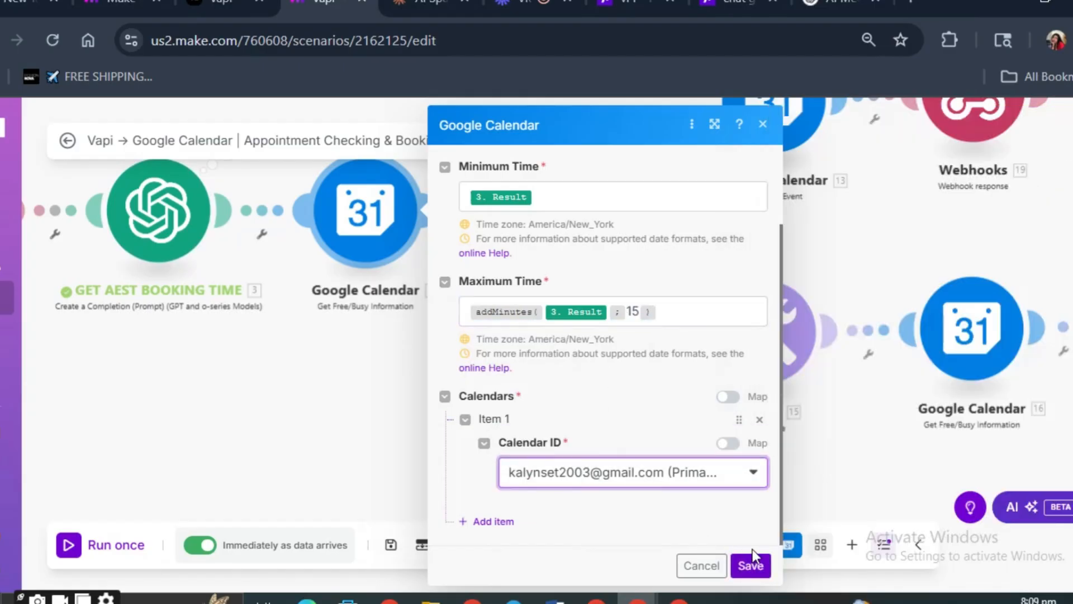
pyautogui.click(751, 566)
# - Open the AVAILABLE filter on the router's first route and examine its condition's calendar busy start expression
pyautogui.moveTo(520, 360); pyautogui.dragTo(447, 433)
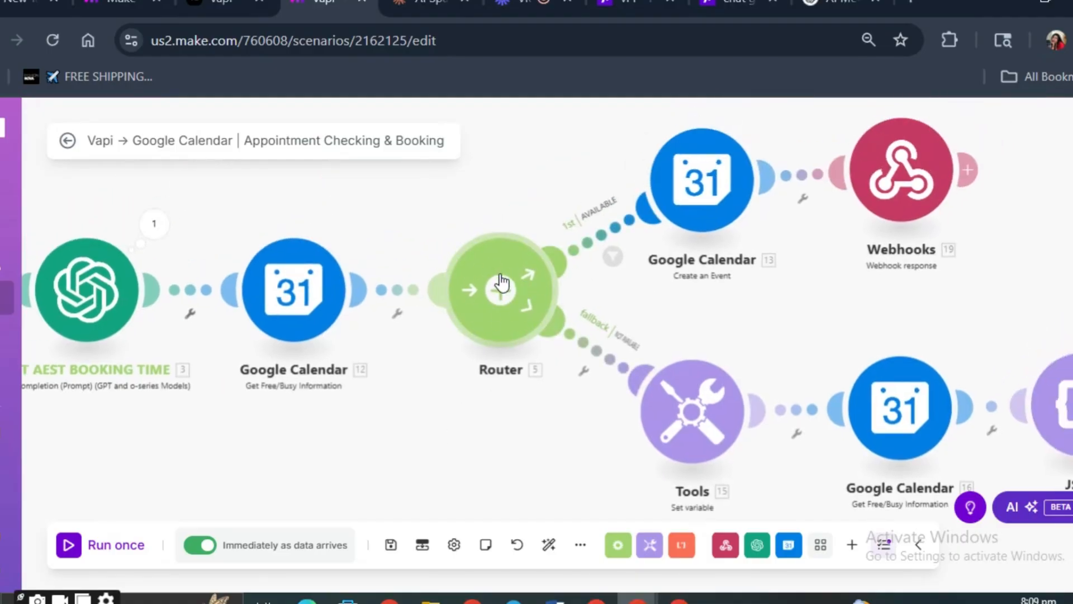
pyautogui.moveTo(542, 182); pyautogui.dragTo(532, 227)
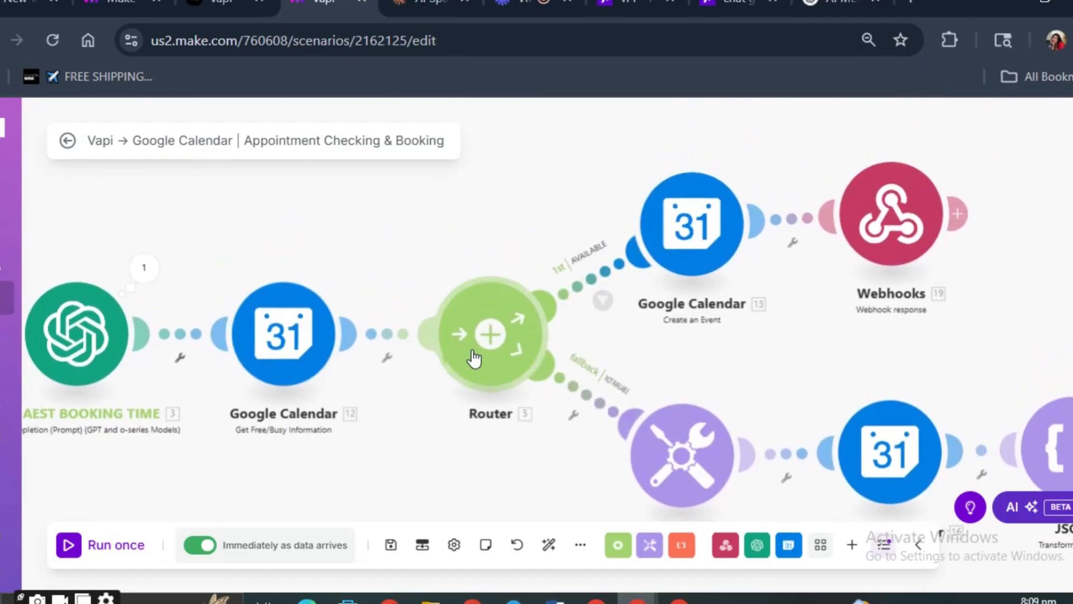
pyautogui.rightClick(486, 323)
pyautogui.click(485, 313)
pyautogui.click(605, 281)
pyautogui.click(702, 196)
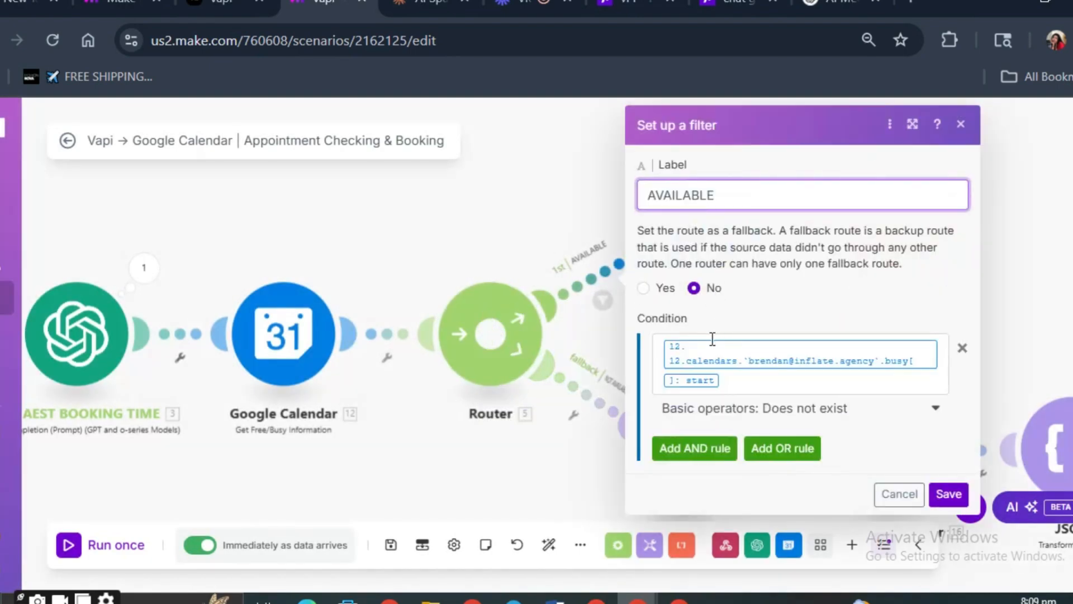
pyautogui.click(733, 381)
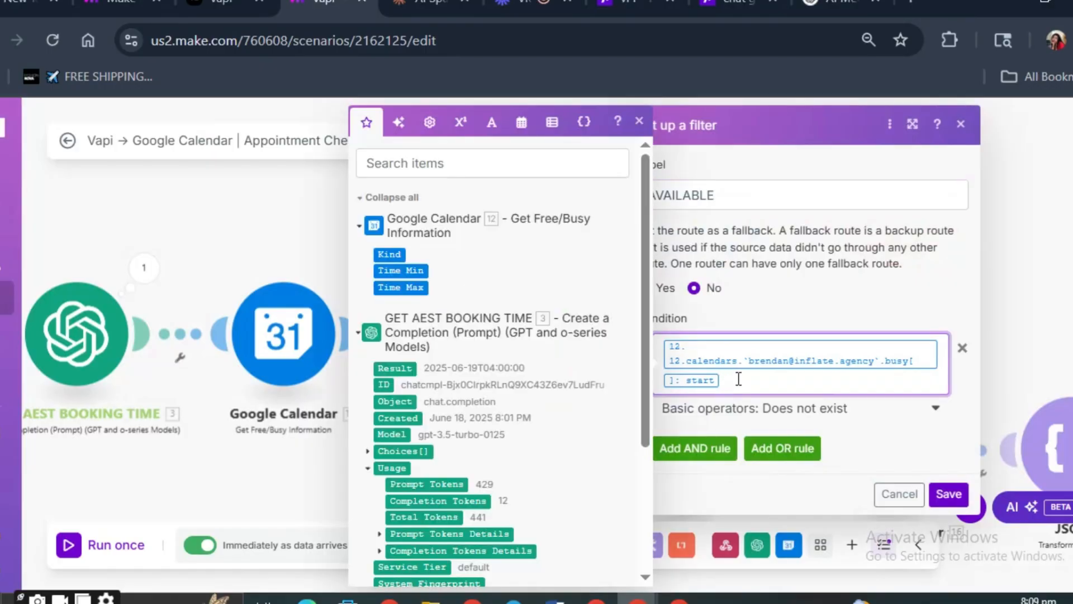
pyautogui.moveTo(739, 379); pyautogui.dragTo(663, 331)
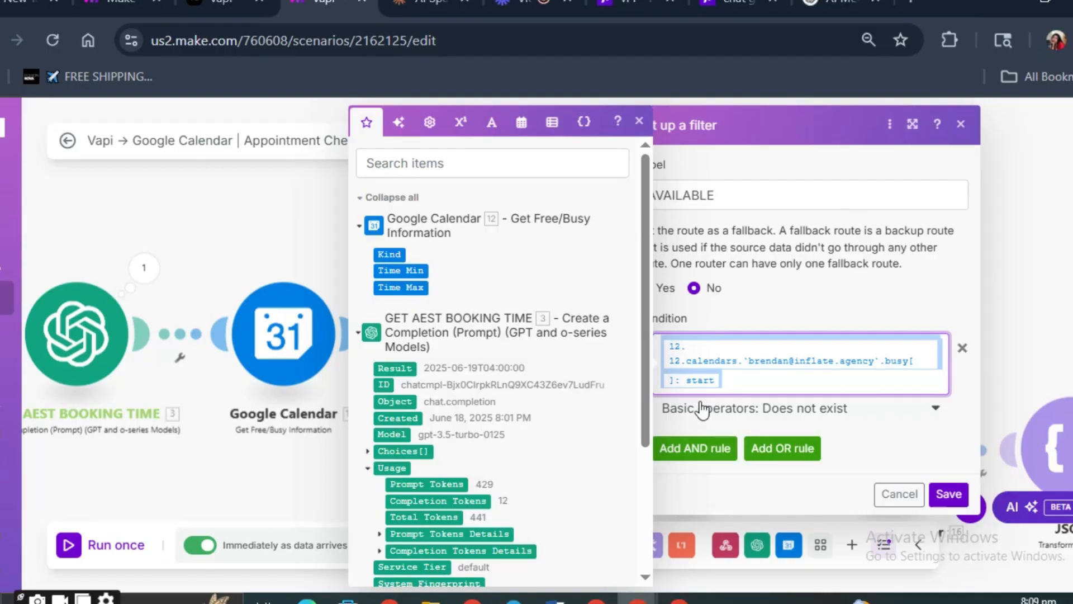
pyautogui.click(762, 388)
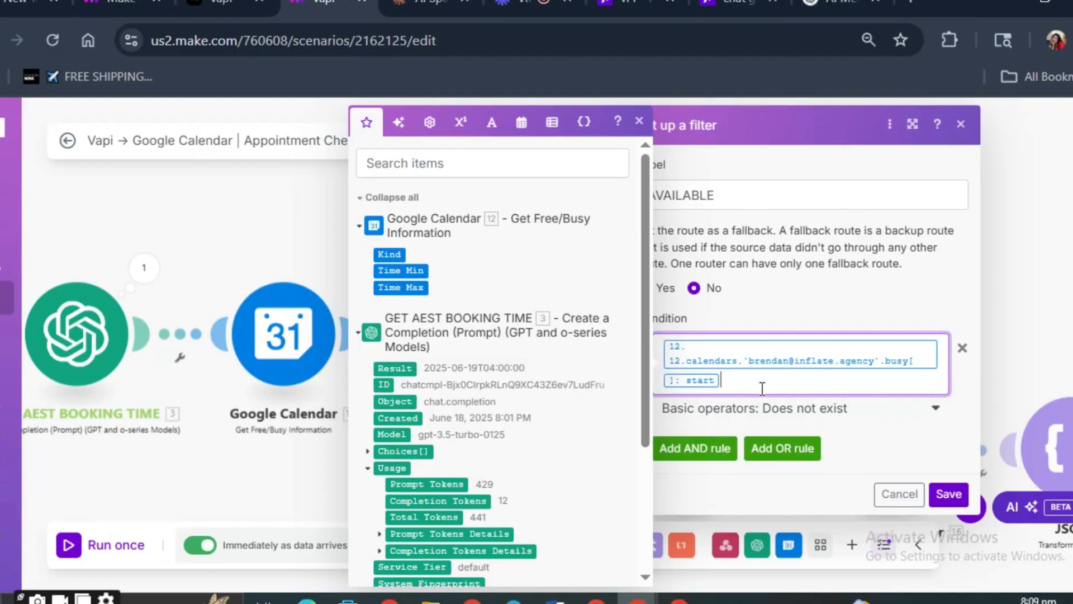
# - Clear the calendar busy start expression from the AVAILABLE filter's condition and close the filter
pyautogui.press('Return')
pyautogui.write('/')
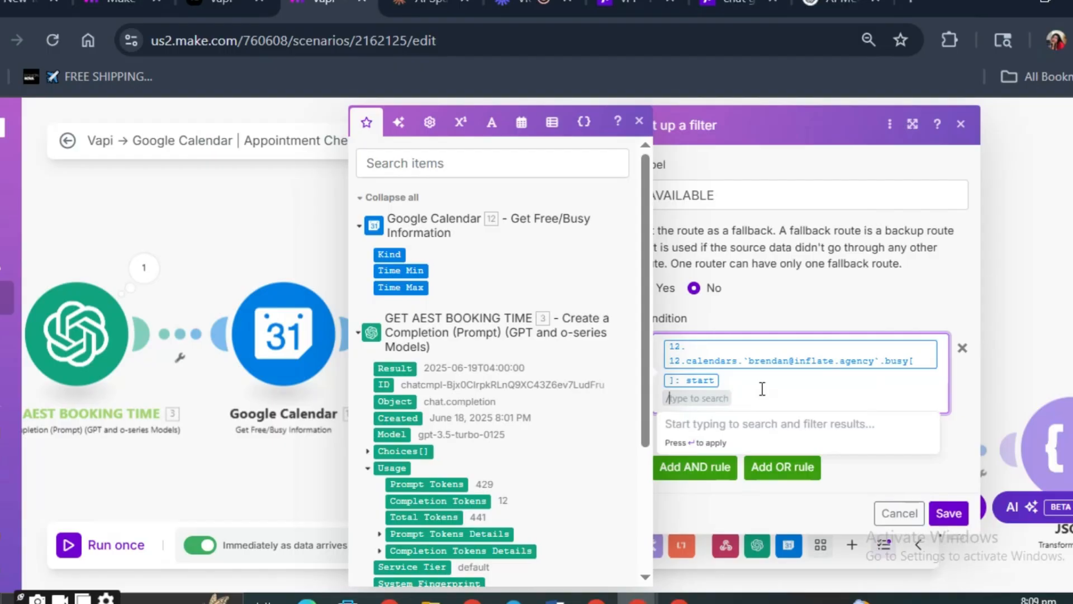
pyautogui.moveTo(769, 393); pyautogui.dragTo(653, 326)
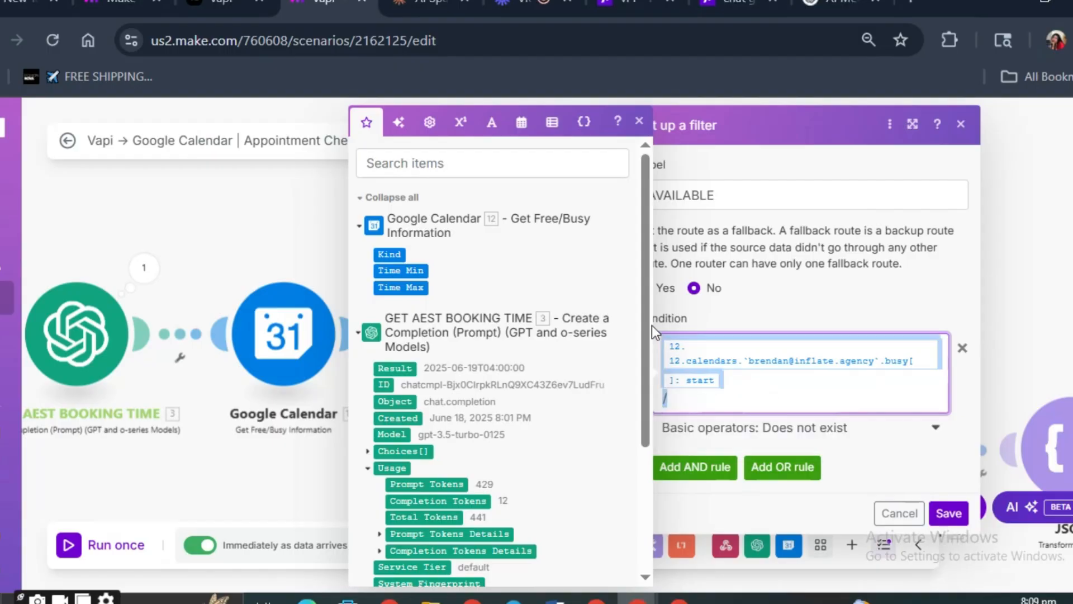
pyautogui.press('BackSpace')
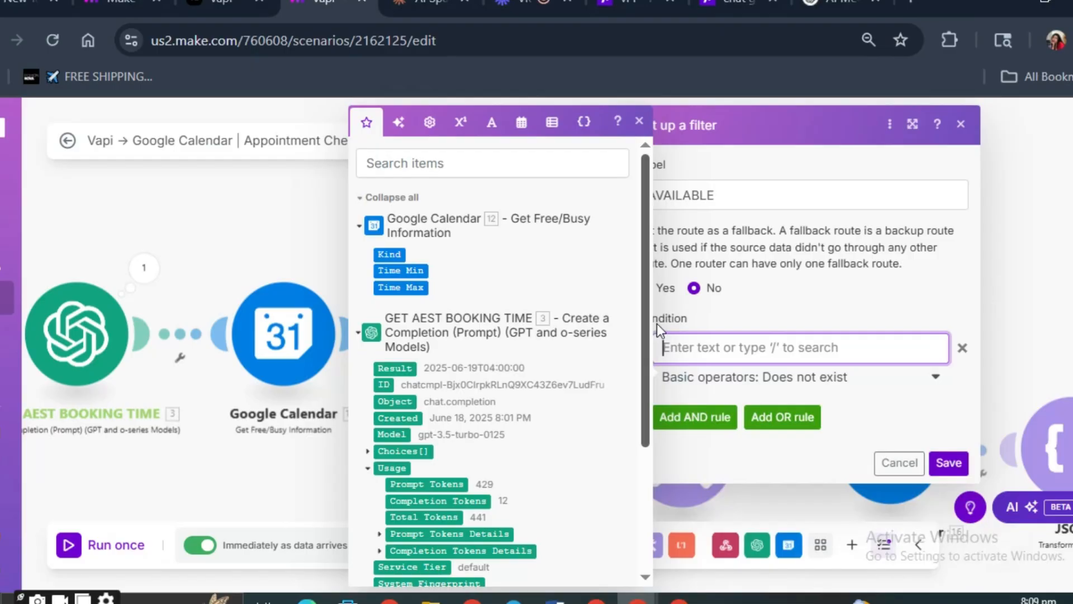
pyautogui.click(1052, 262)
# - Check the fallback route's Set variable module and the time range and calendar in its Get Free/Busy Information module
pyautogui.click(660, 463)
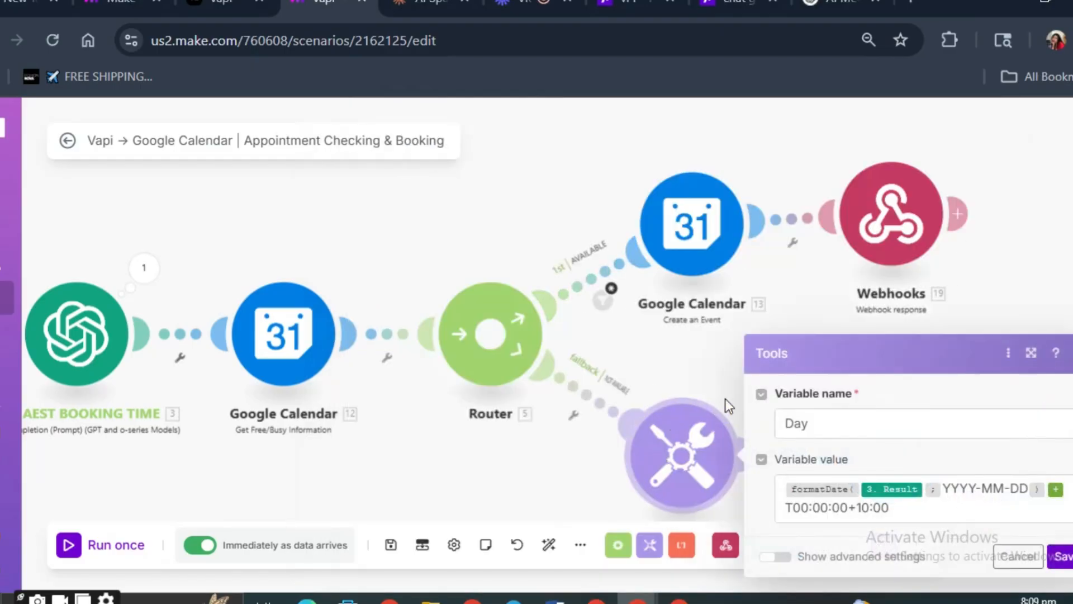
pyautogui.click(1027, 278)
pyautogui.click(889, 453)
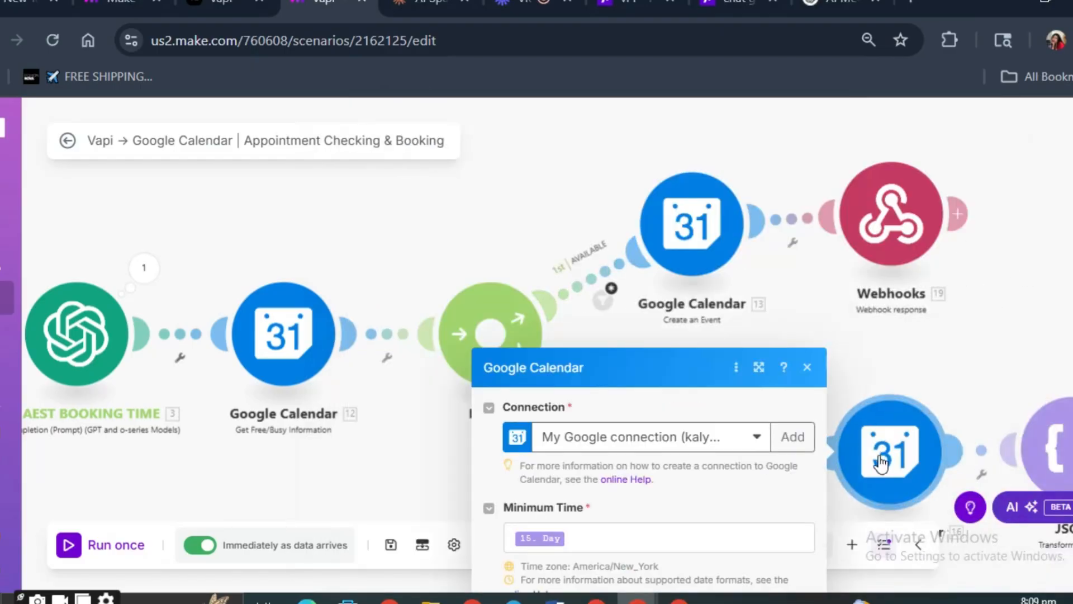
pyautogui.scroll(-3, 673, 411)
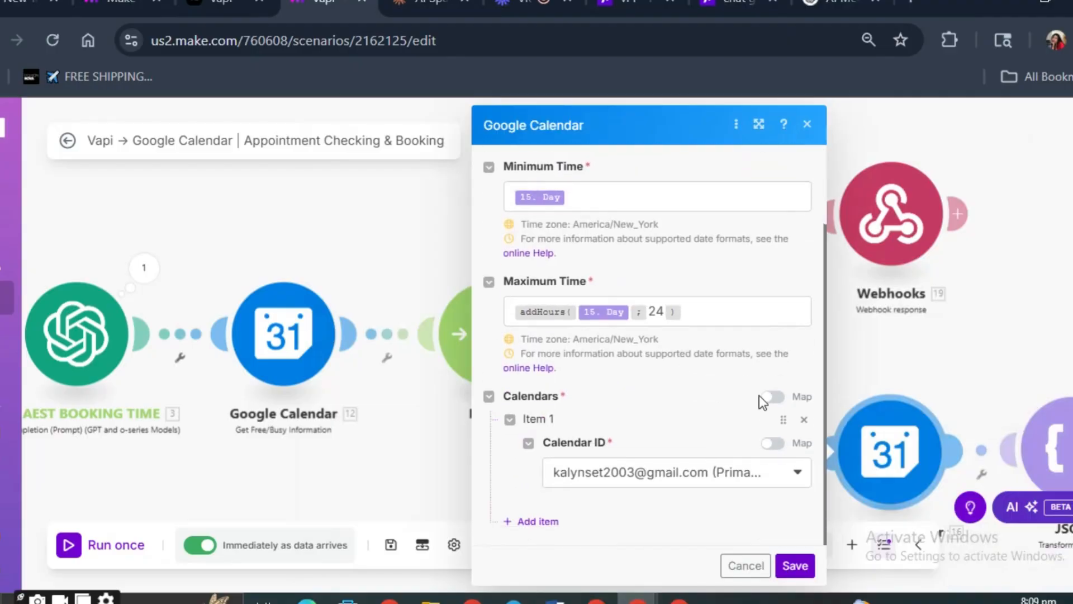
pyautogui.click(842, 294)
# - Insert the Get Free/Busy Information output followed by its Kind value into the AVAILABLE filter's condition
pyautogui.click(688, 257)
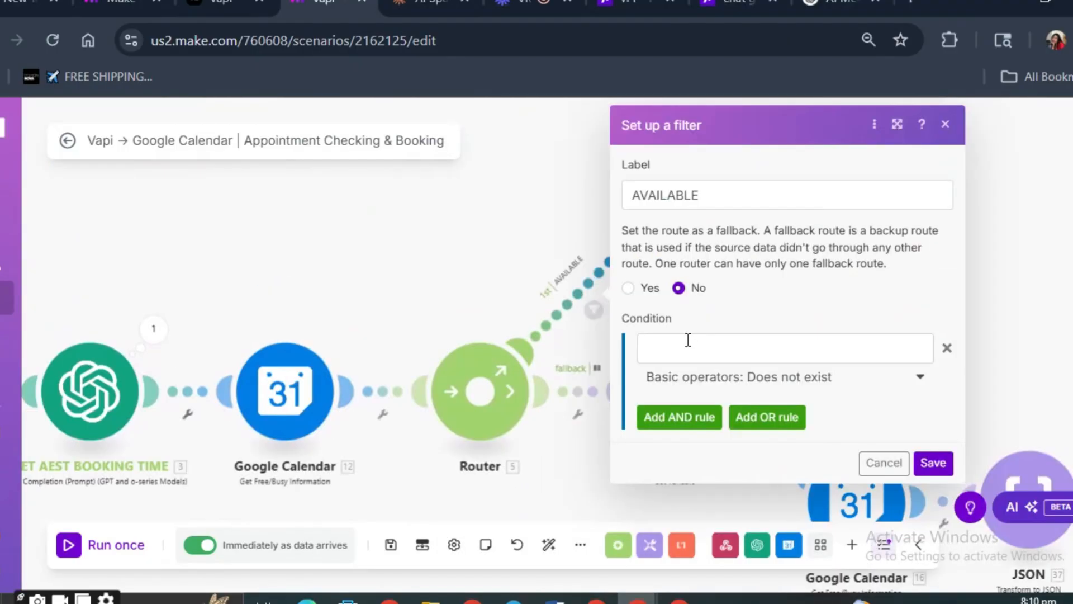
pyautogui.click(687, 348)
pyautogui.write('/')
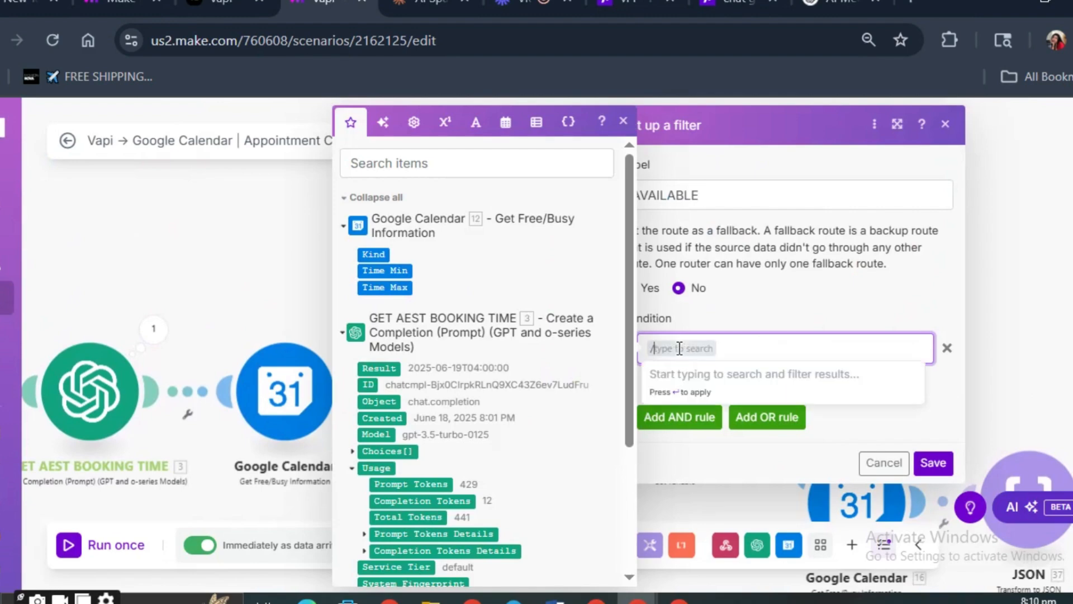
pyautogui.write('busy')
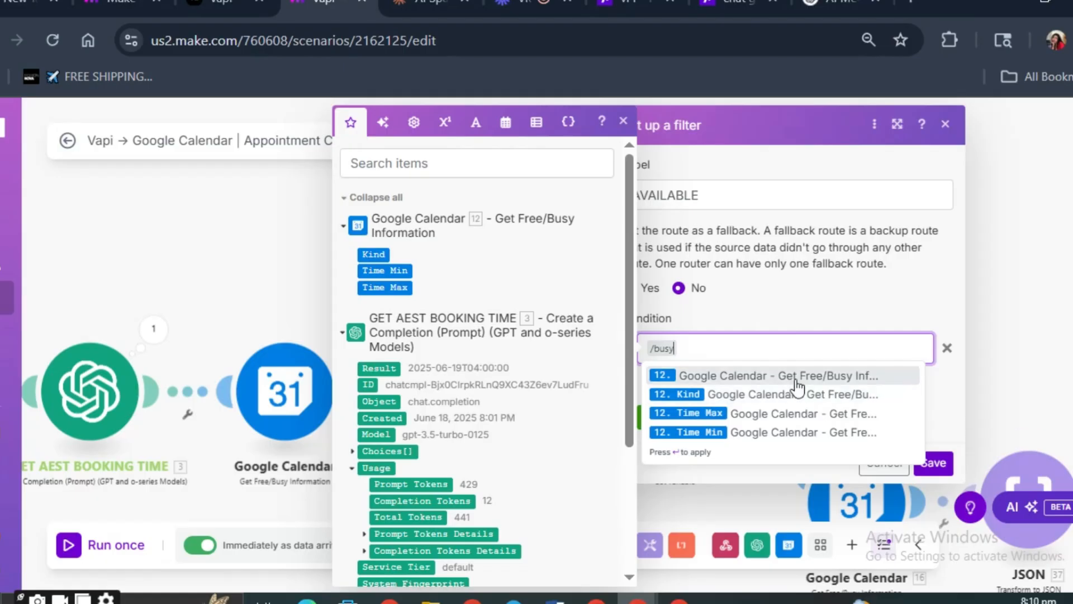
pyautogui.click(721, 377)
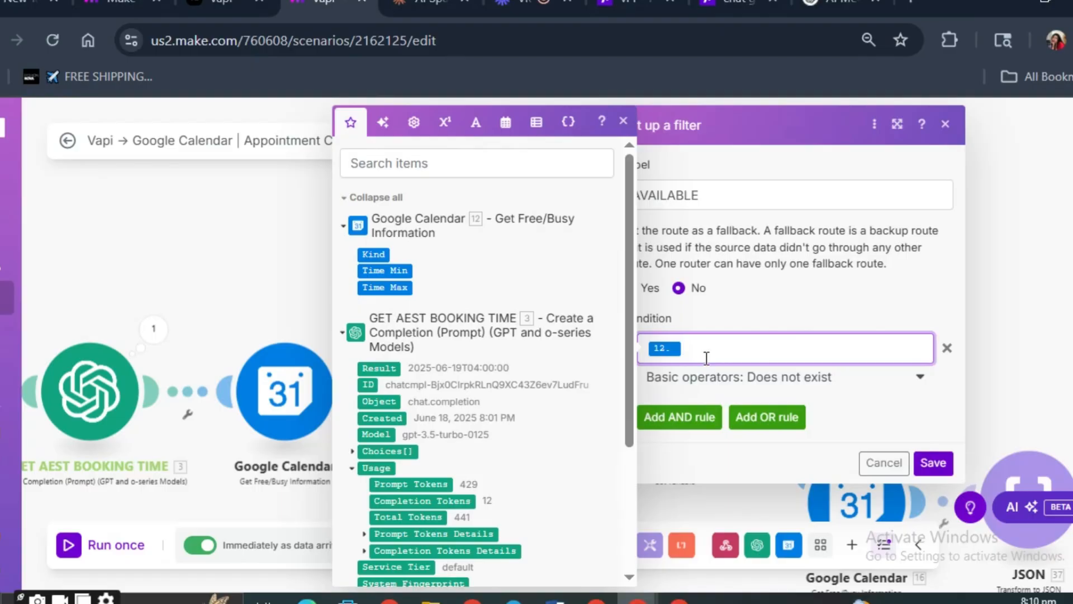
pyautogui.write('/')
pyautogui.write('kind')
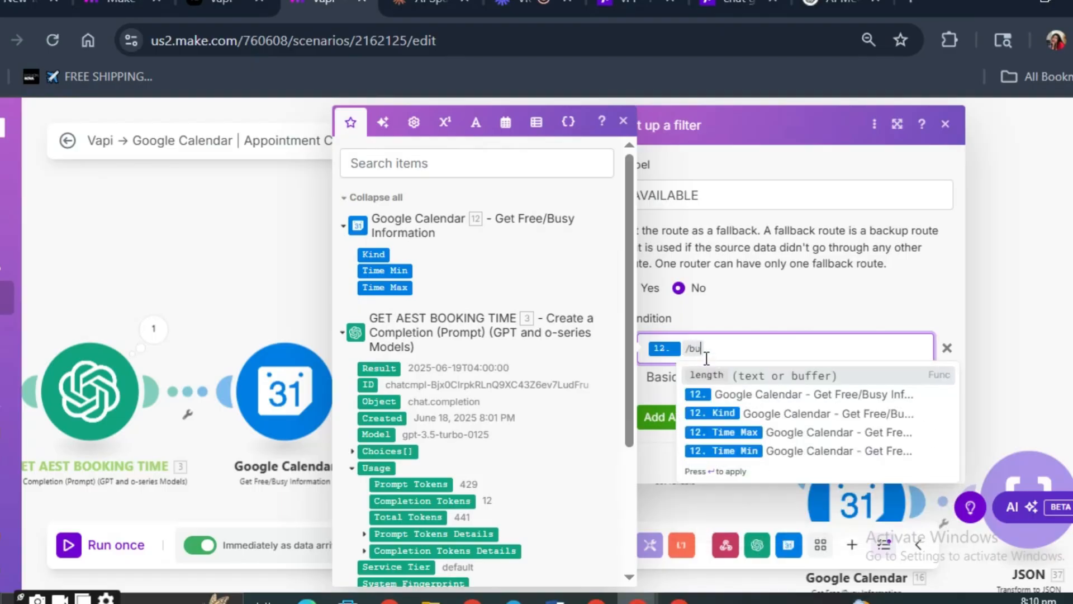
pyautogui.press('Return')
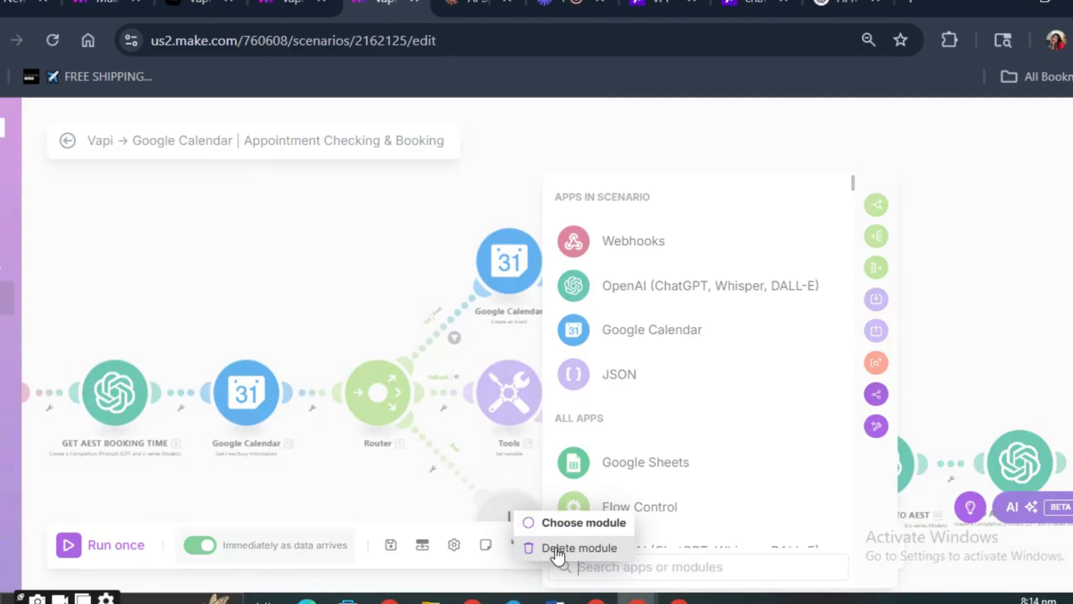
# - Open the fallback route's Set variable module and examine its variable name and formatDate expression
pyautogui.scroll(5, 513, 384)
pyautogui.moveTo(557, 360); pyautogui.dragTo(529, 516)
pyautogui.scroll(-3, 501, 328)
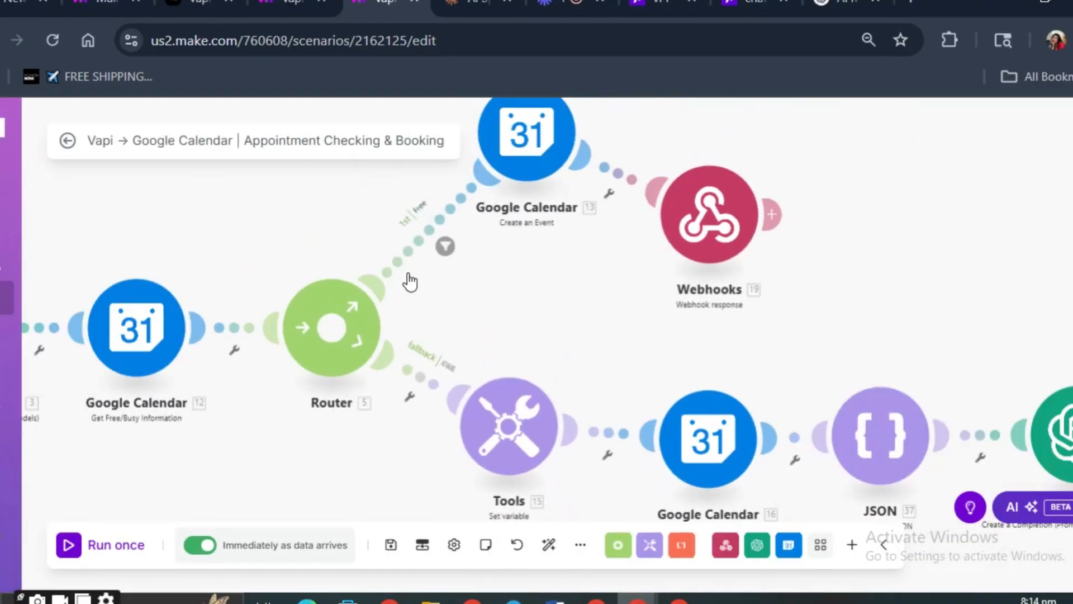
pyautogui.click(428, 373)
pyautogui.click(369, 355)
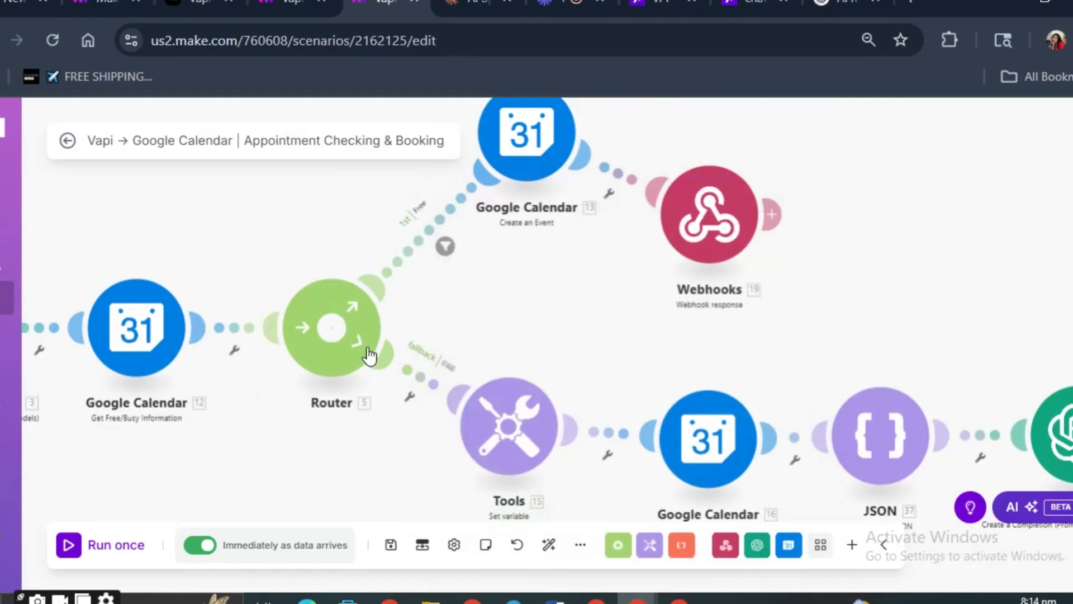
pyautogui.rightClick(512, 442)
pyautogui.click(493, 431)
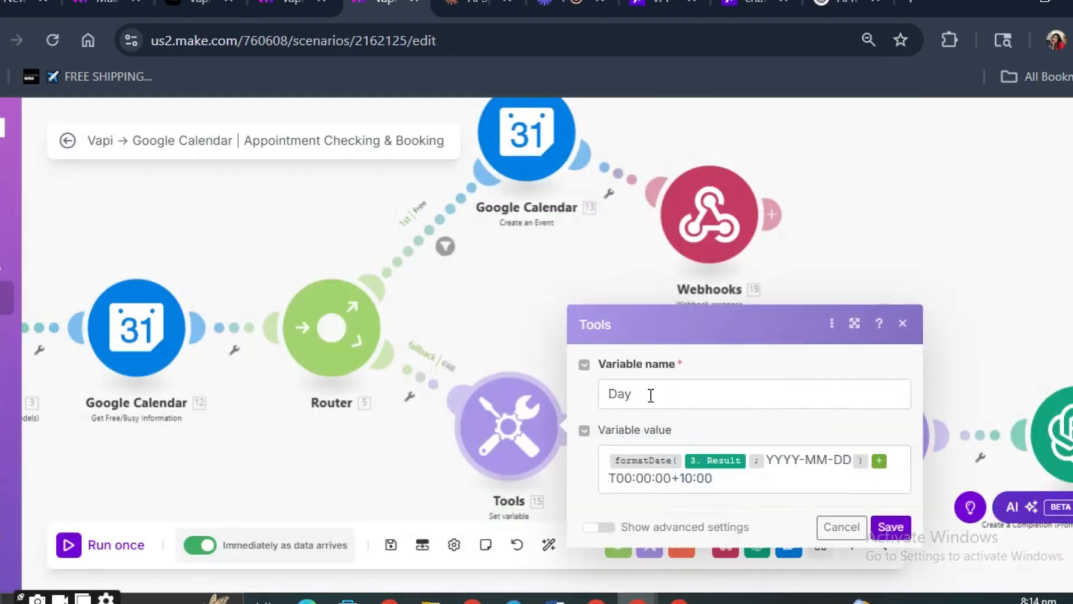
pyautogui.click(651, 395)
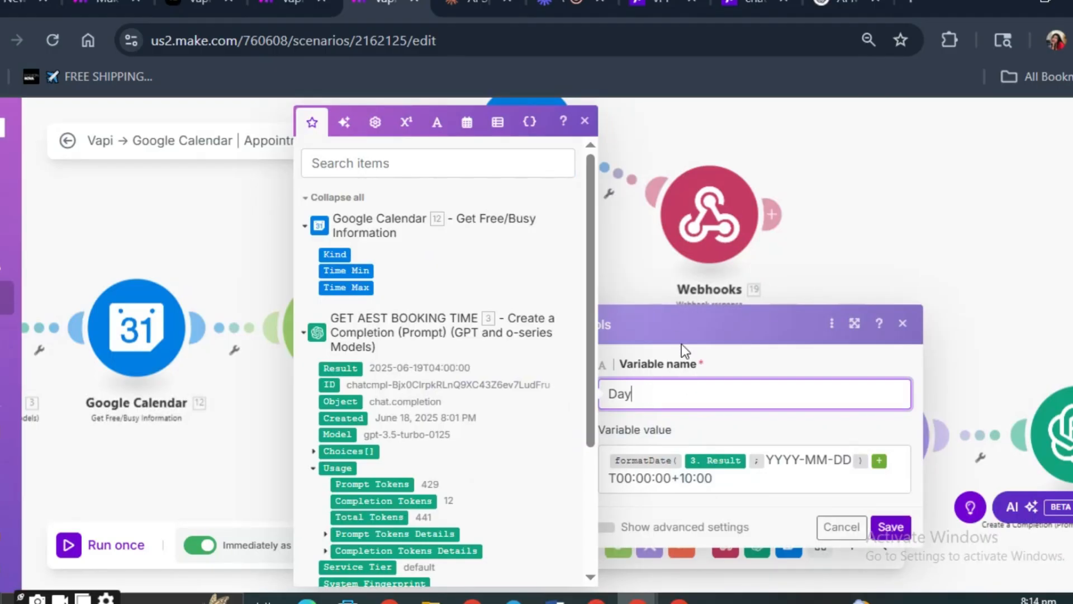
pyautogui.click(675, 460)
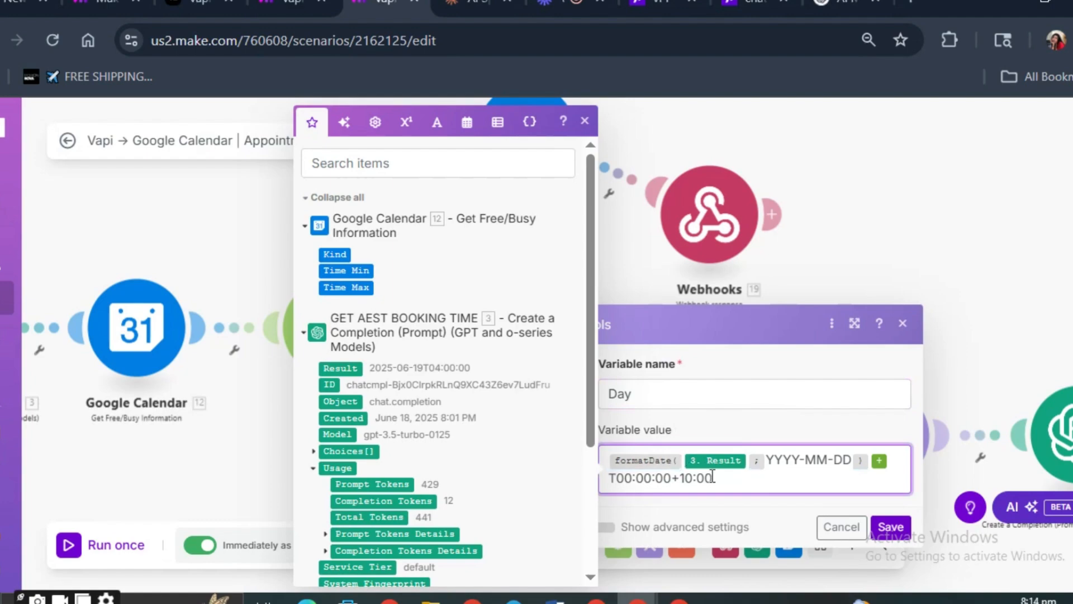
pyautogui.click(764, 460)
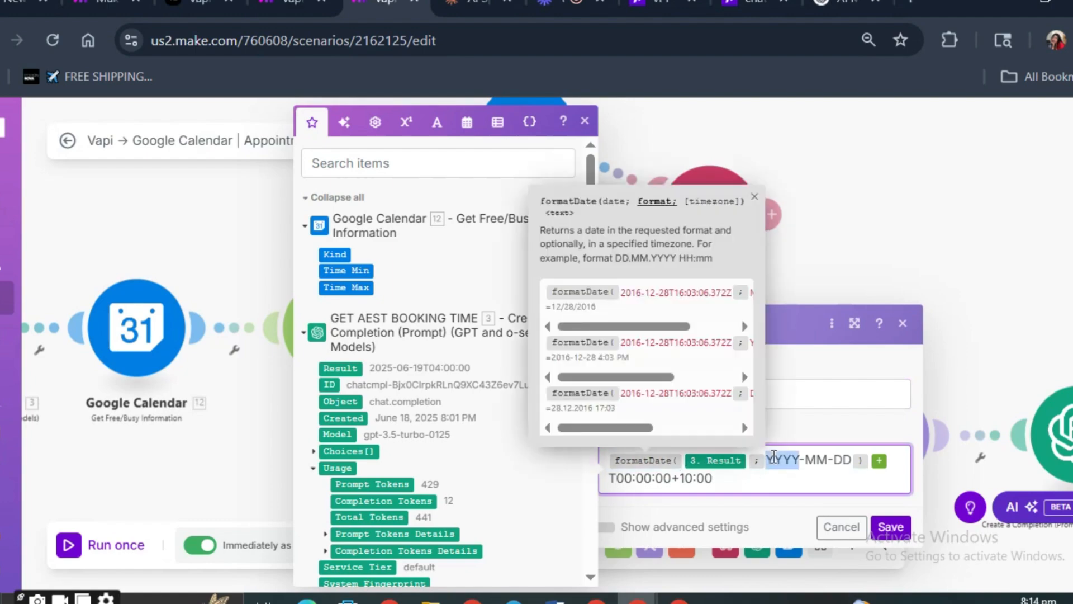
pyautogui.click(779, 475)
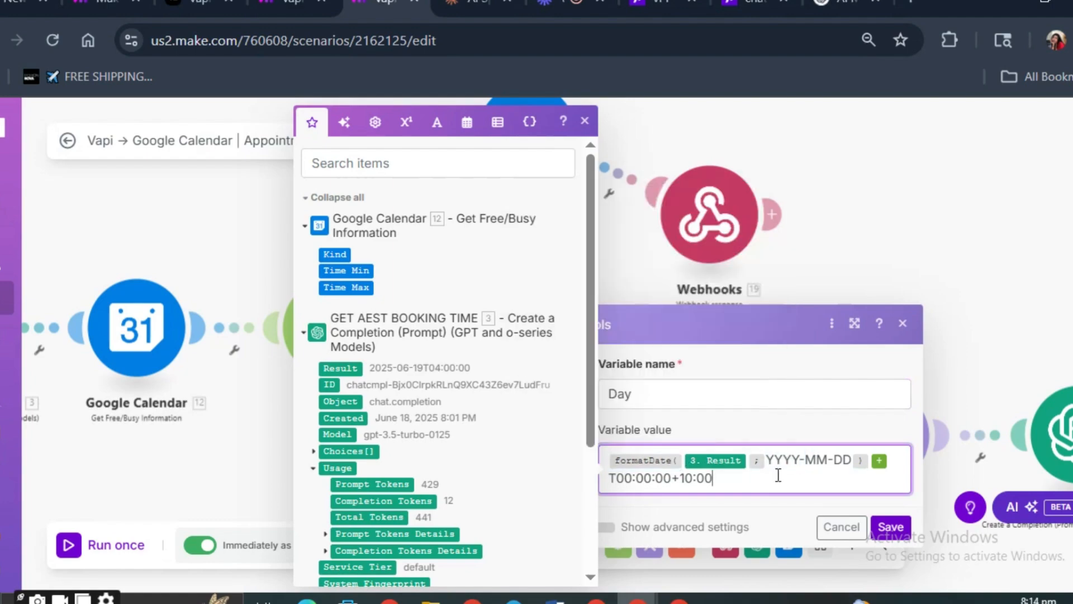
# - Change the UTC offset in the Day variable's value to -04:00 and save the Set variable module
pyautogui.moveTo(686, 478); pyautogui.dragTo(677, 482)
pyautogui.press('BackSpace')
pyautogui.press('BackSpace')
pyautogui.press('BackSpace')
pyautogui.press('BackSpace')
pyautogui.press('BackSpace')
pyautogui.write('-04:00')
pyautogui.click(888, 526)
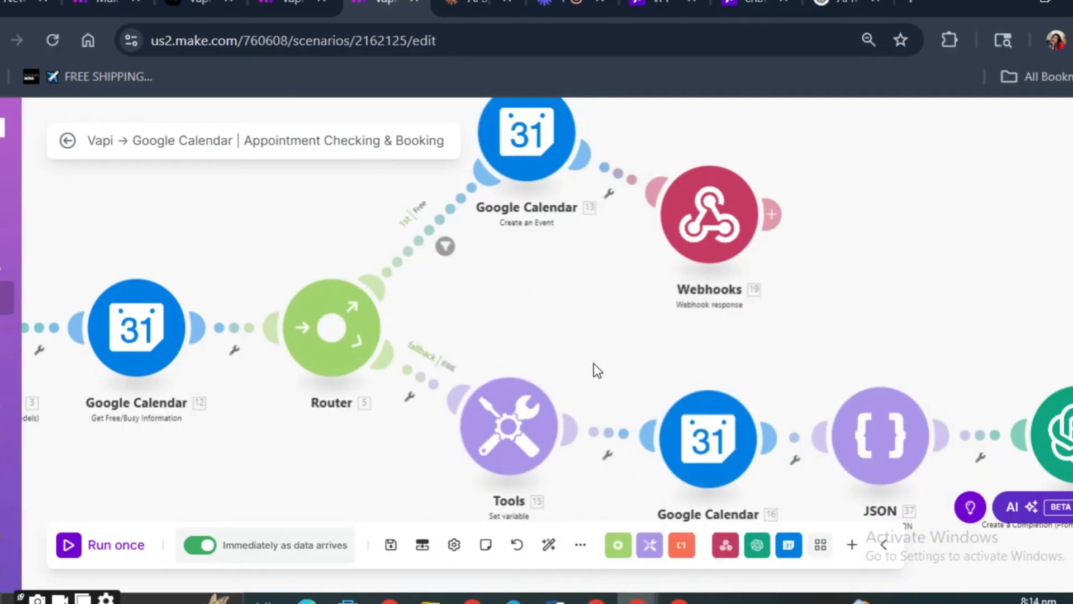
# - Reposition the first route's Create an Event and Webhook response modules so they sit side by side above the fallback route
pyautogui.scroll(-3, 507, 334)
pyautogui.scroll(3, 508, 334)
pyautogui.scroll(-1, 526, 320)
pyautogui.scroll(1, 535, 319)
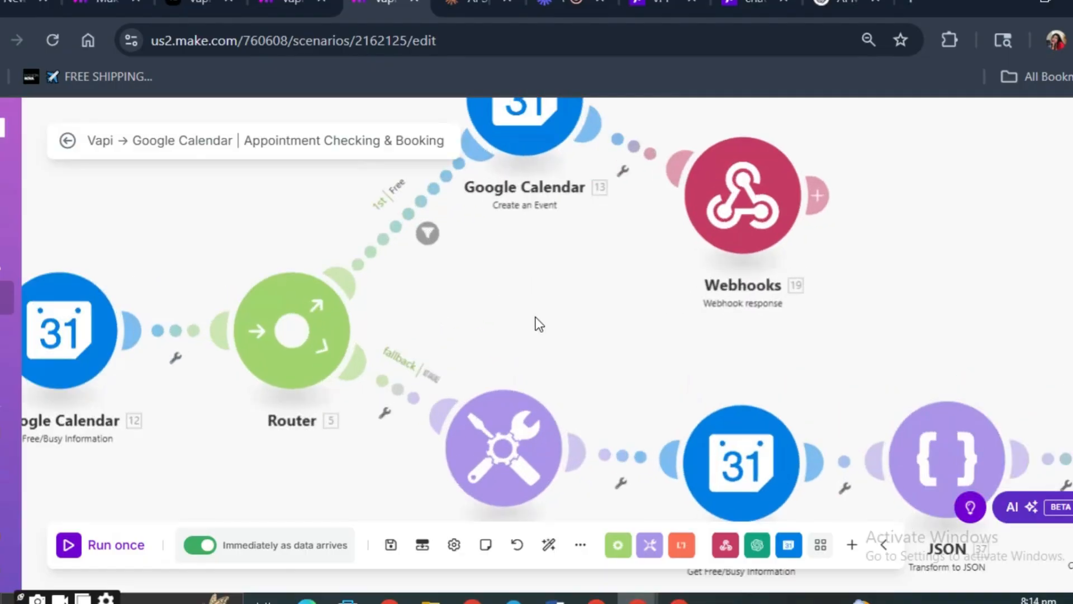
pyautogui.moveTo(604, 280); pyautogui.dragTo(498, 258)
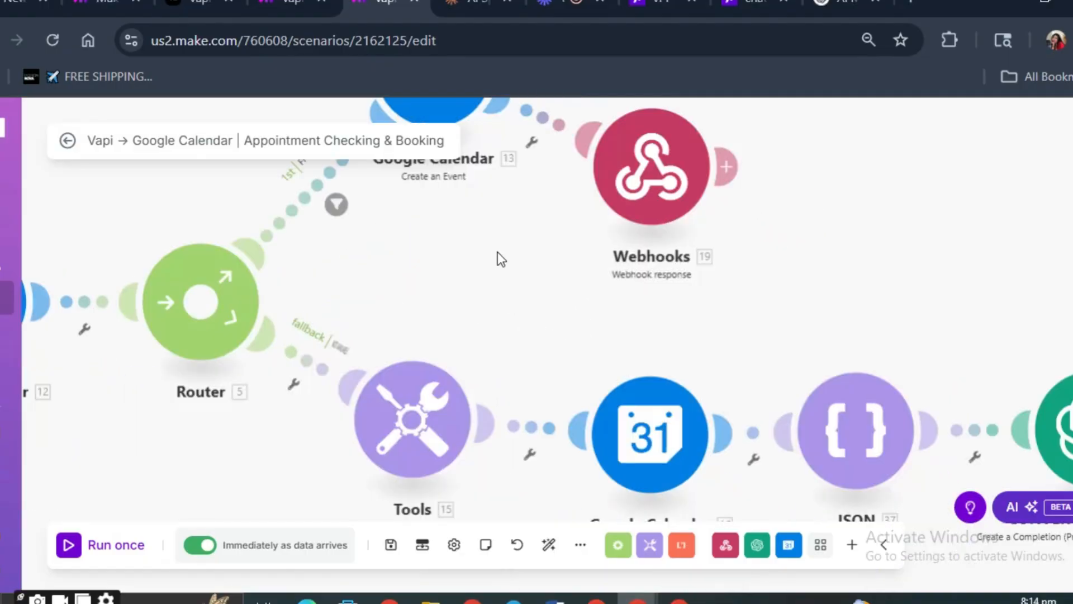
pyautogui.moveTo(639, 326); pyautogui.dragTo(559, 332)
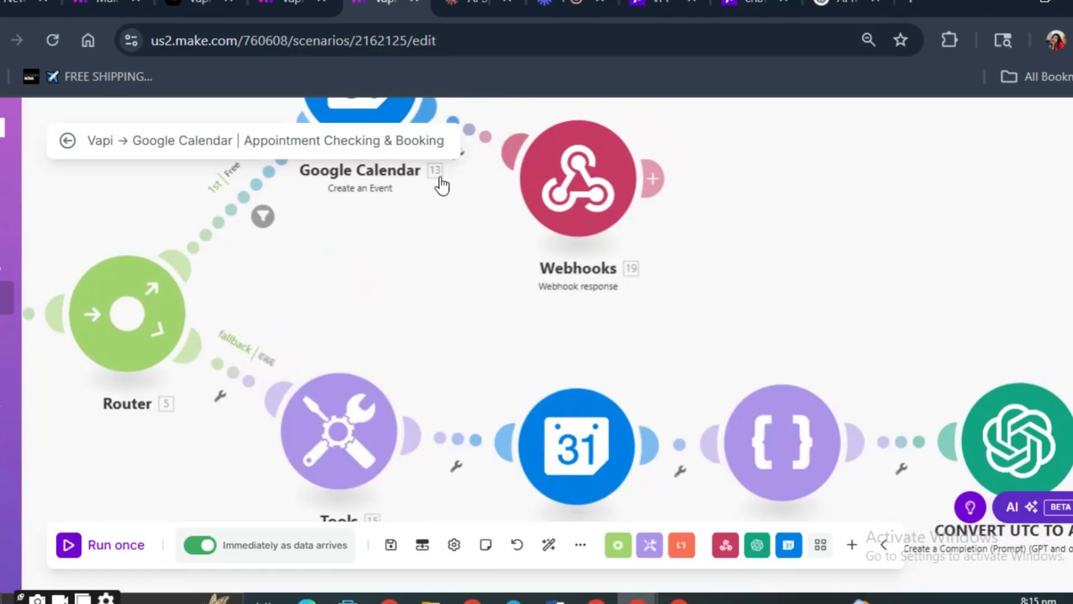
pyautogui.moveTo(549, 192); pyautogui.dragTo(606, 75)
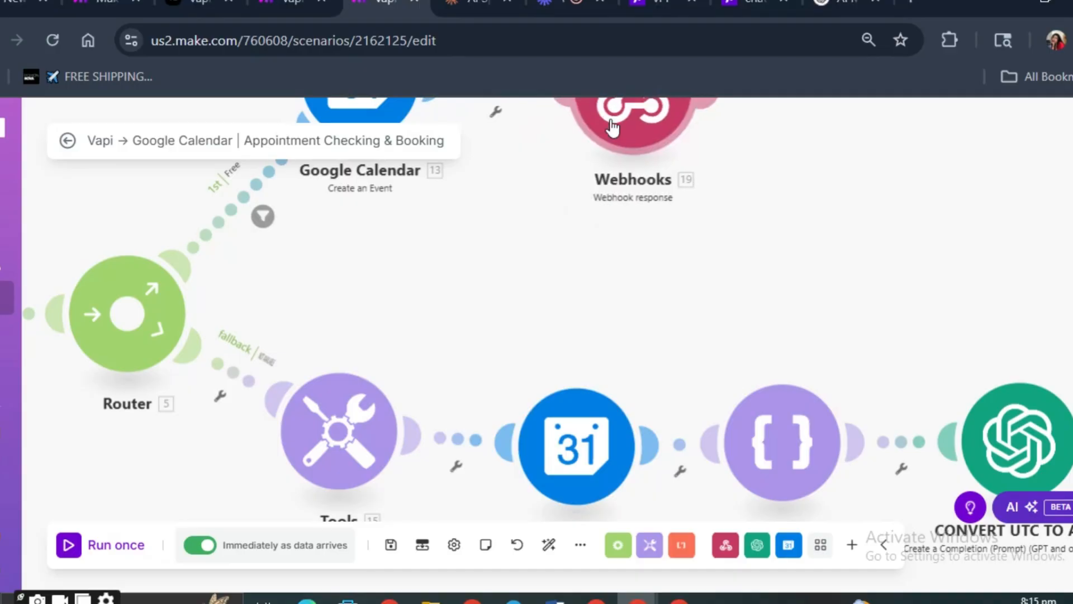
pyautogui.scroll(-3, 602, 203)
pyautogui.scroll(3, 535, 224)
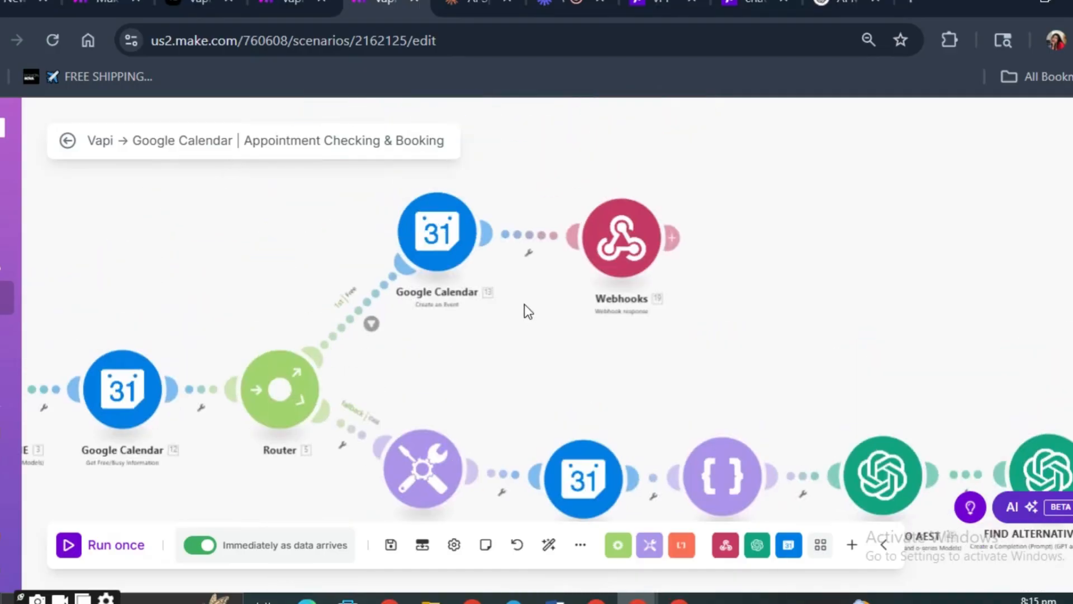
pyautogui.moveTo(439, 237); pyautogui.dragTo(440, 274)
pyautogui.moveTo(620, 240); pyautogui.dragTo(621, 268)
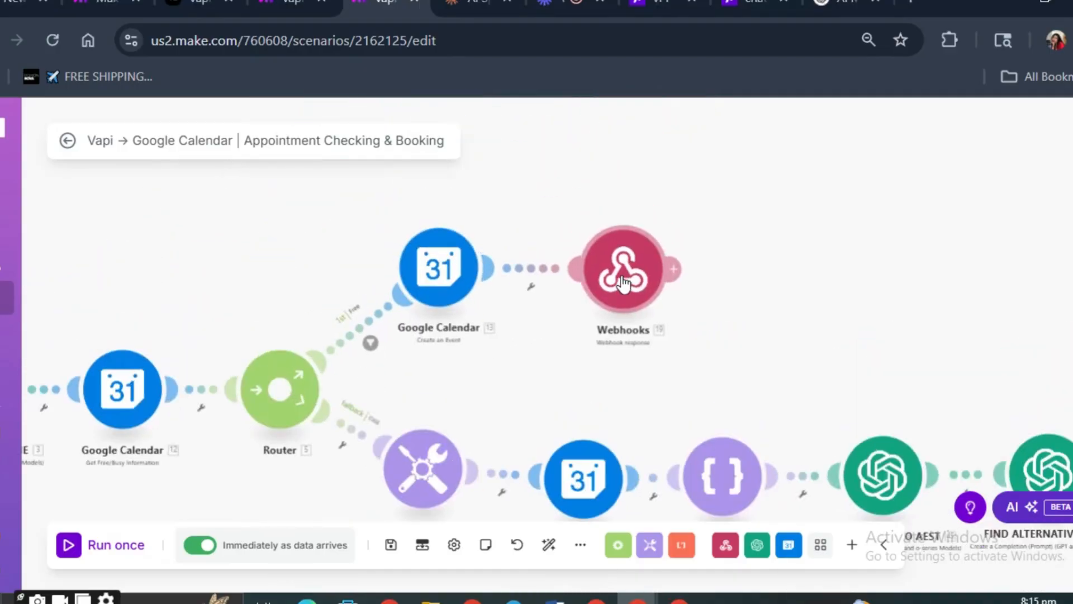
# - Examine the connection, Minimum Time and Maximum Time of the fallback route's Get Free/Busy Information module
pyautogui.scroll(-2, 453, 470)
pyautogui.scroll(4, 475, 407)
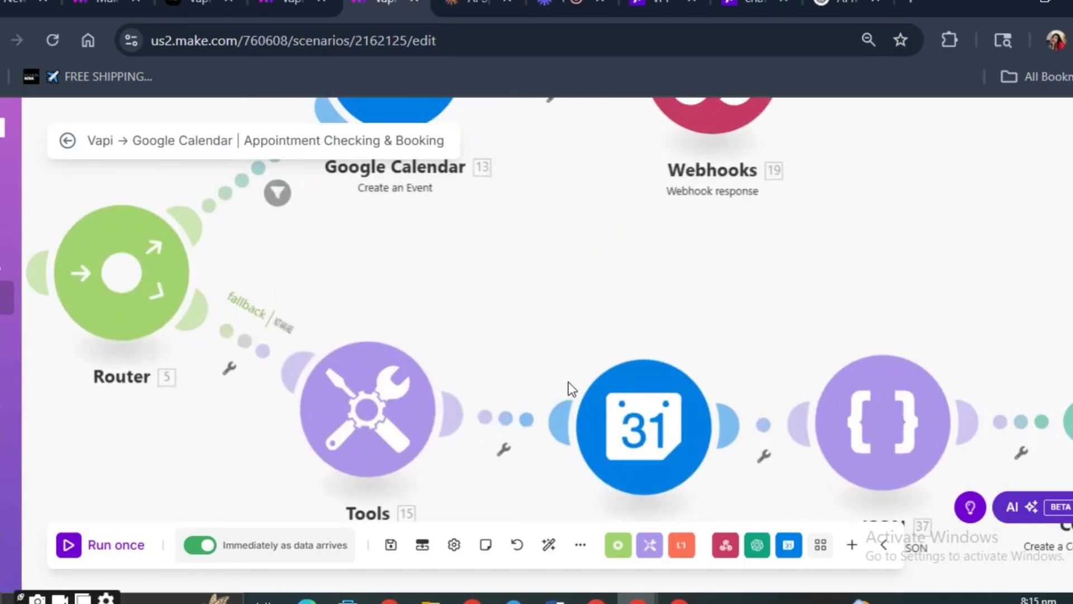
pyautogui.scroll(-2, 667, 363)
pyautogui.rightClick(643, 343)
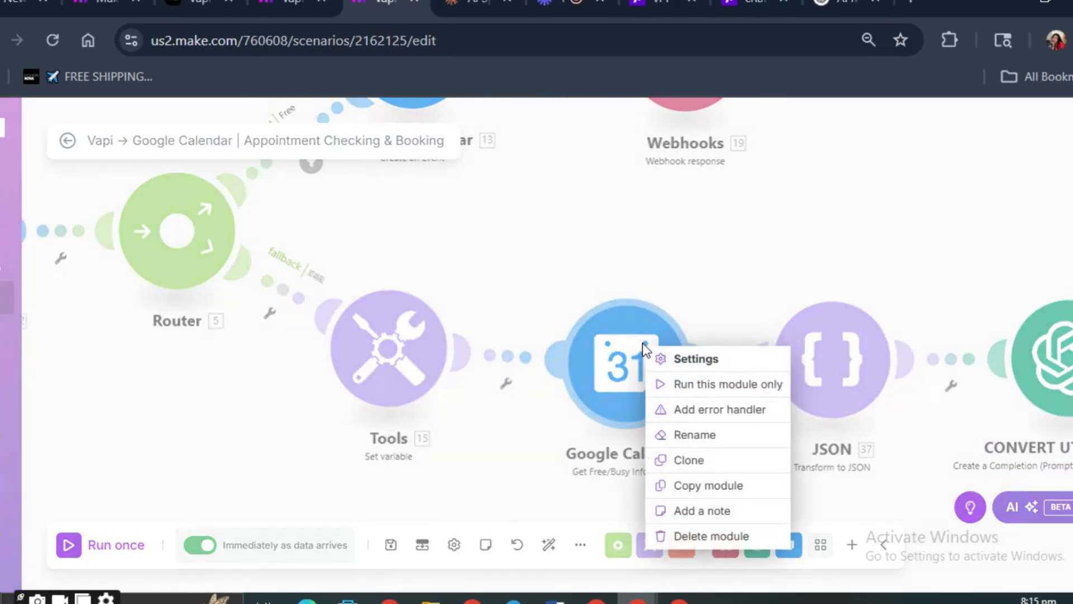
pyautogui.click(696, 358)
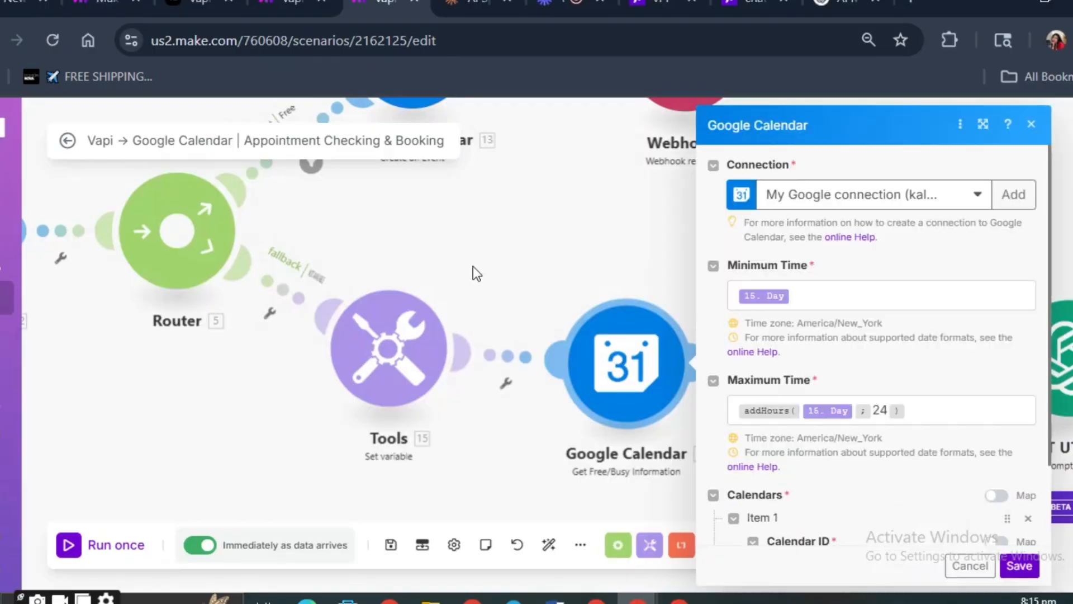
pyautogui.click(474, 266)
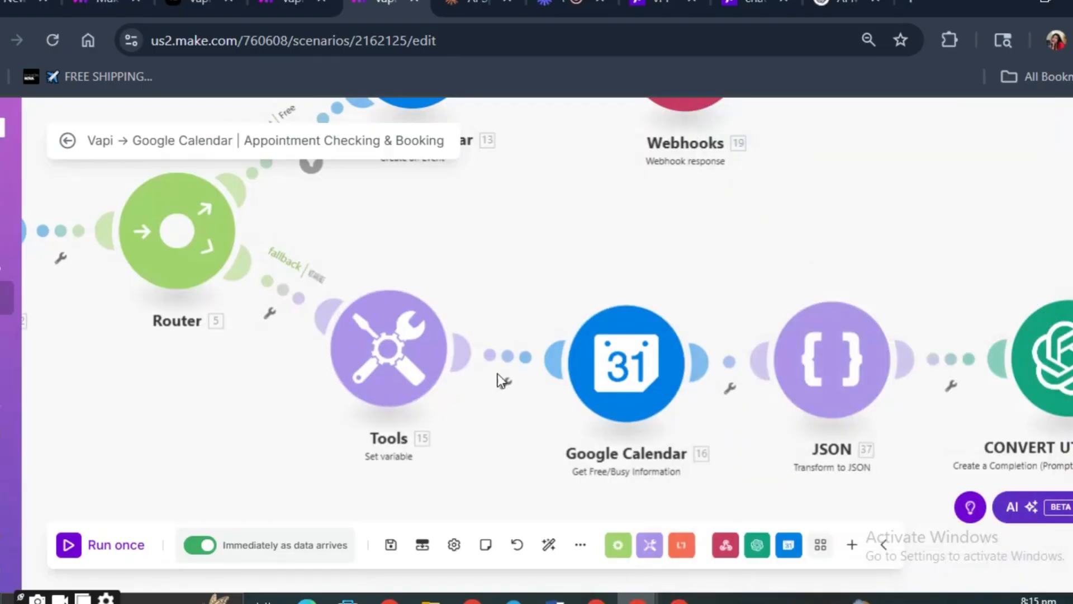
pyautogui.scroll(1, 731, 478)
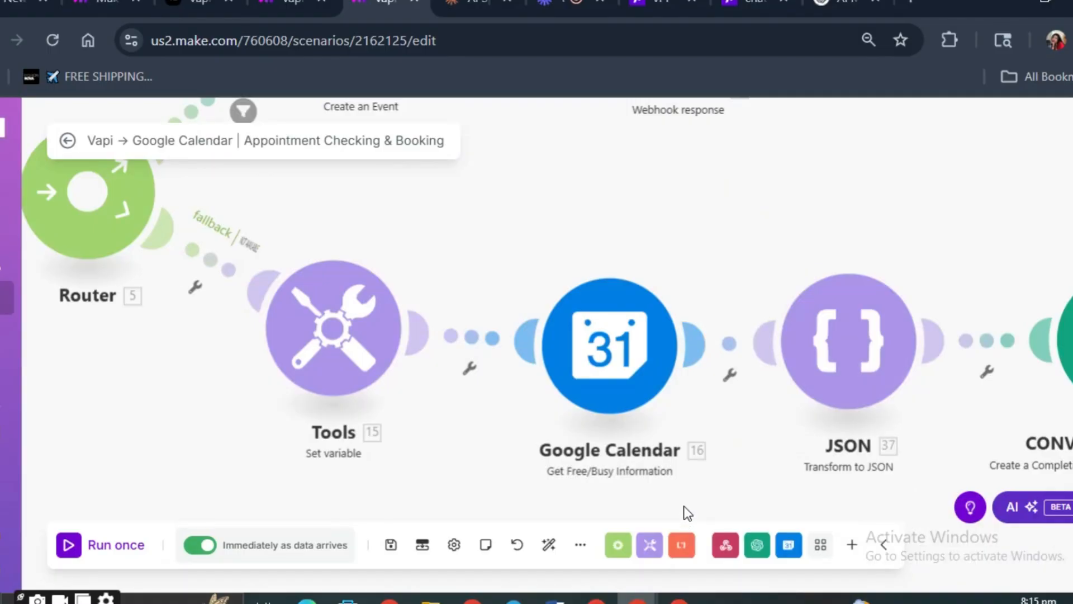
pyautogui.click(647, 399)
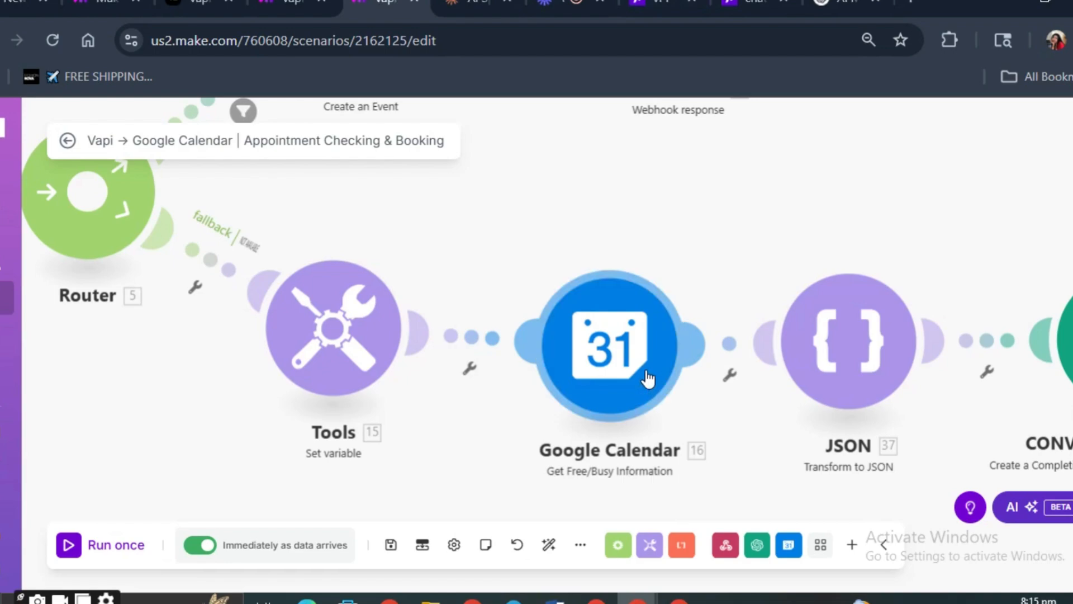
pyautogui.click(869, 213)
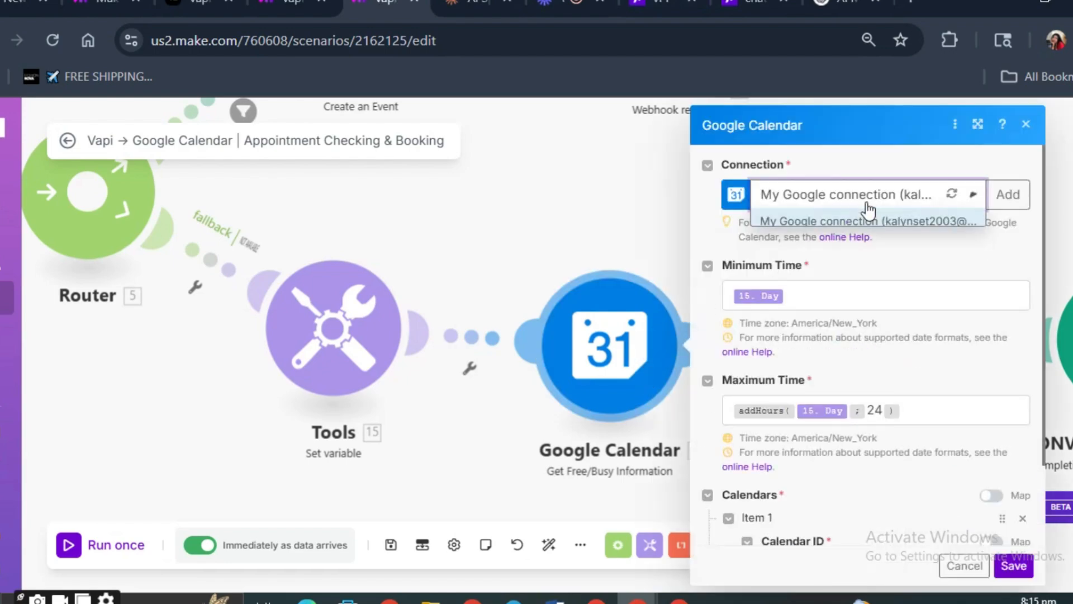
pyautogui.click(867, 211)
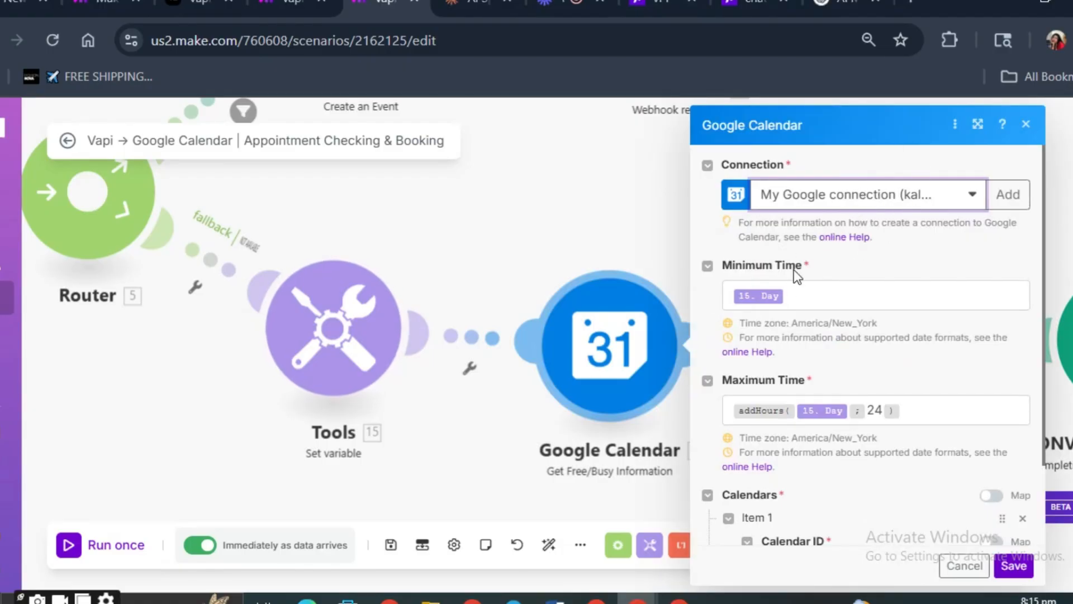
pyautogui.click(816, 295)
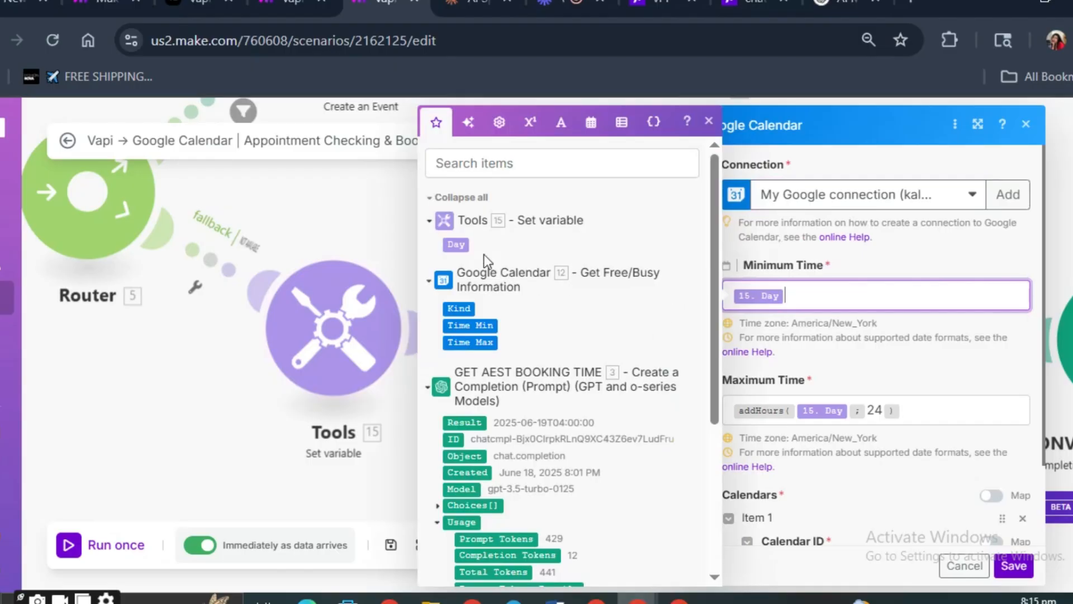
pyautogui.click(389, 220)
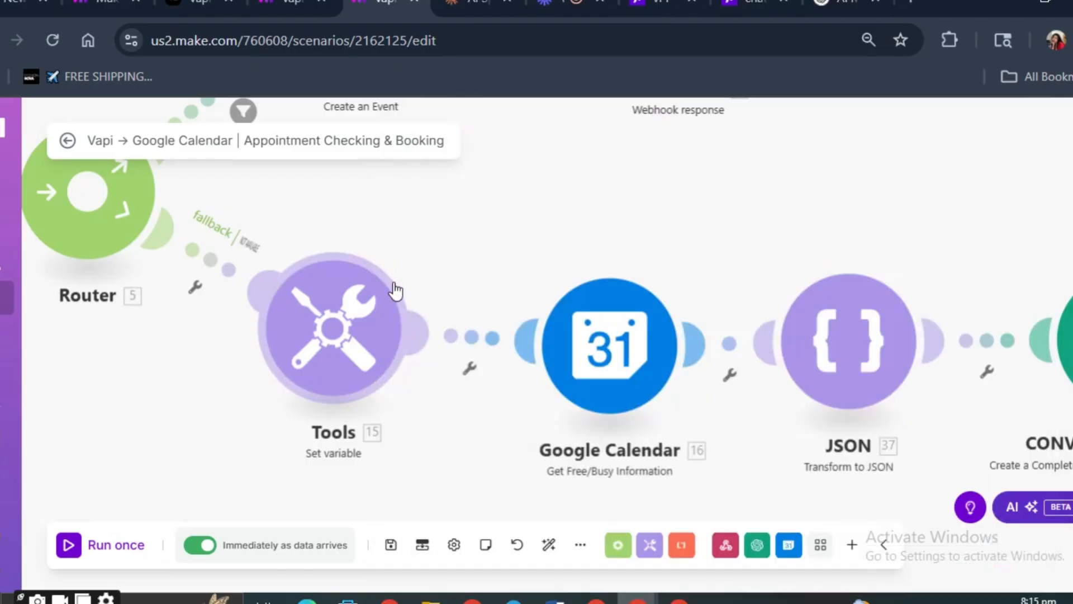
# - Reopen the fallback route's Set variable module and check its variable name
pyautogui.rightClick(304, 313)
pyautogui.click(343, 325)
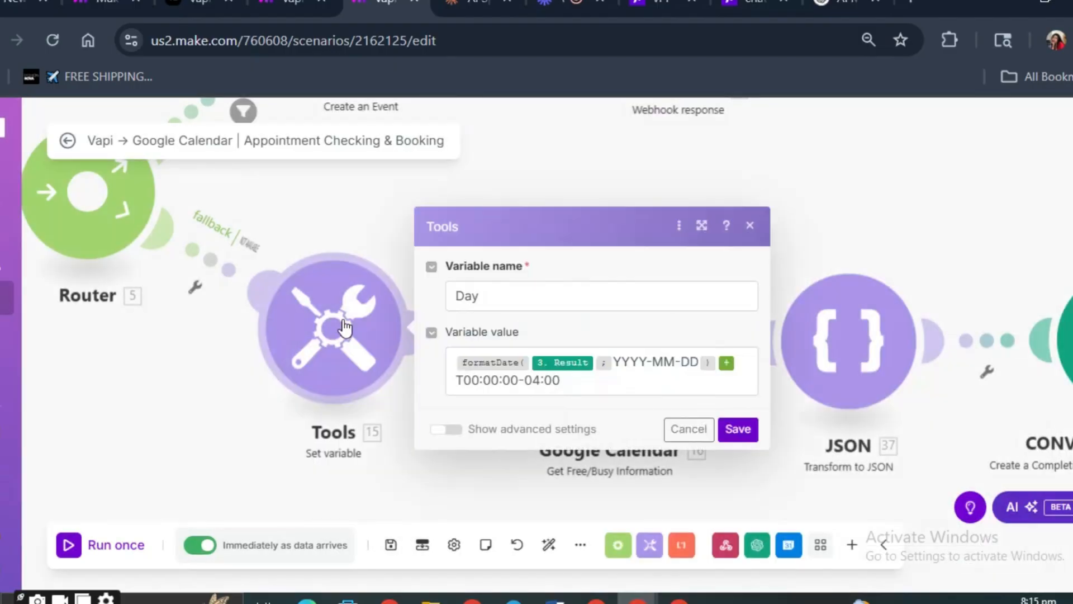
pyautogui.moveTo(502, 293); pyautogui.dragTo(447, 307)
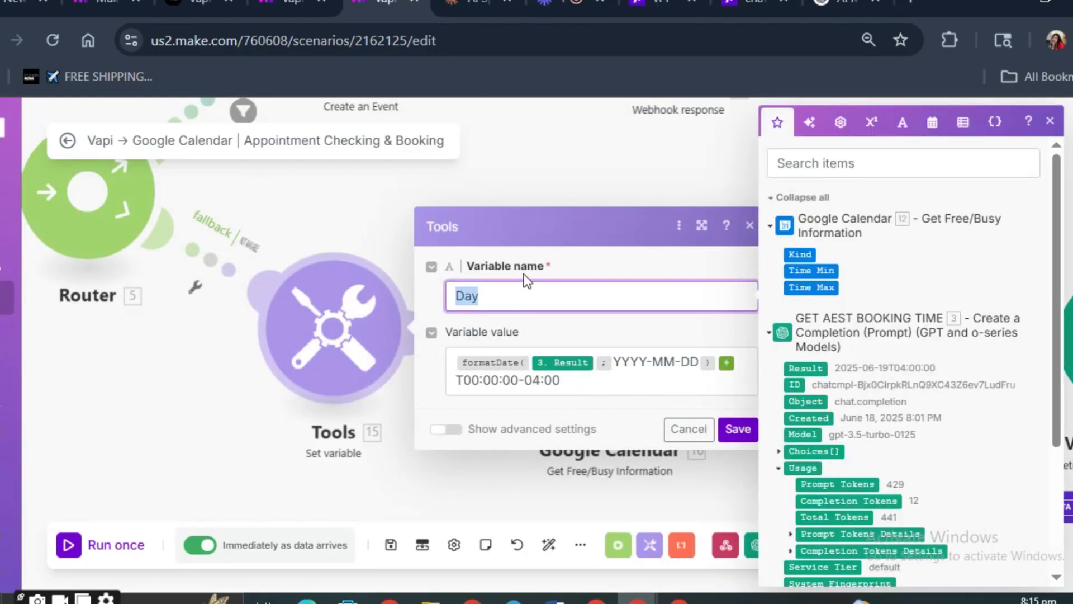
# - Save the Day variable module and review the fallback route's Get Free/Busy Information time range and calendar, saving that module too
pyautogui.click(527, 294)
pyautogui.click(732, 428)
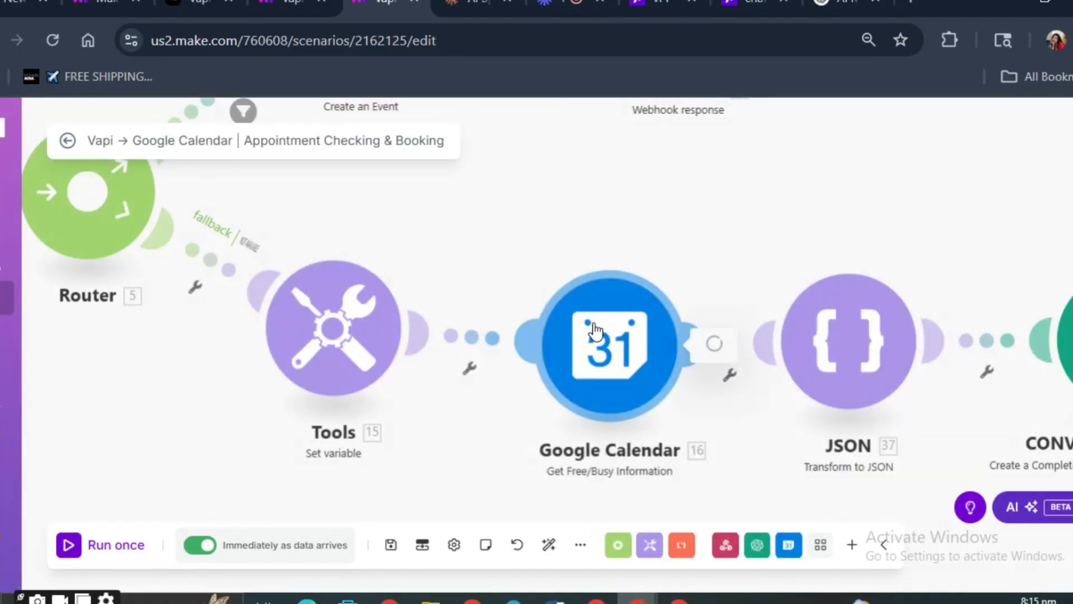
pyautogui.click(673, 331)
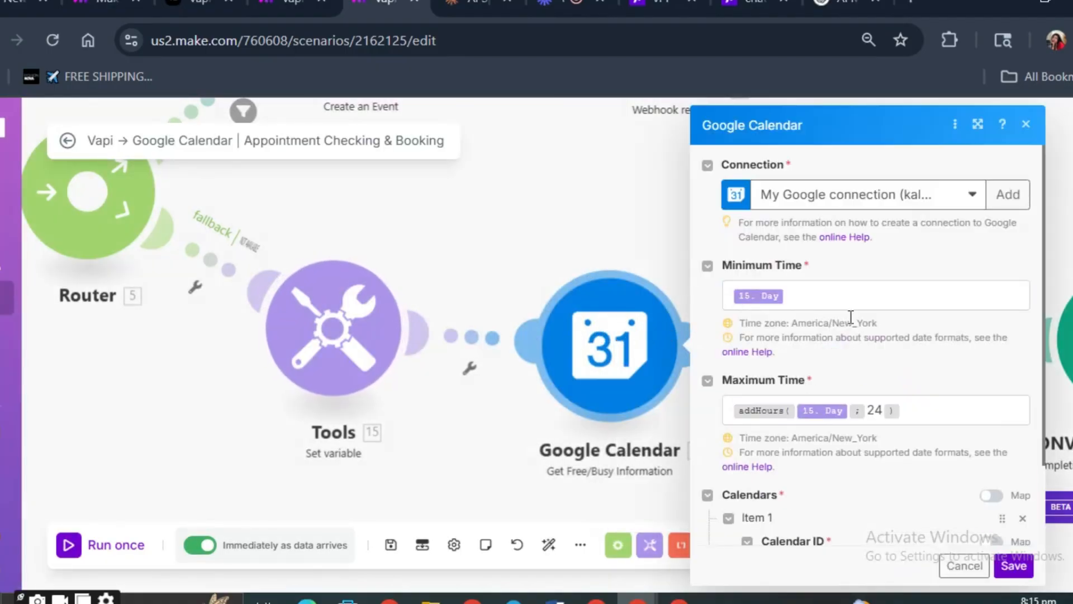
pyautogui.click(833, 295)
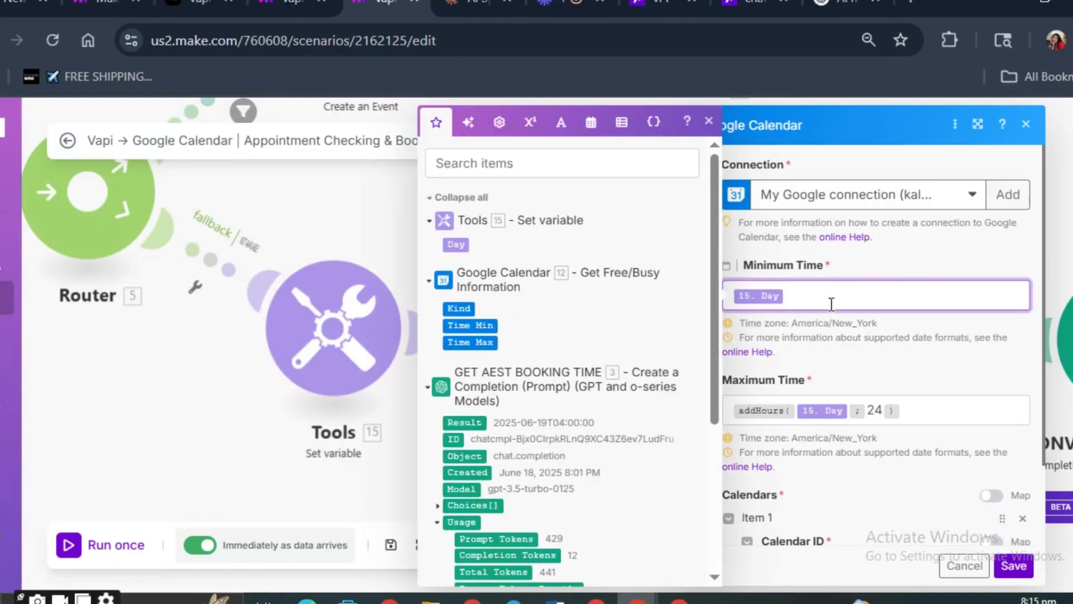
pyautogui.click(888, 418)
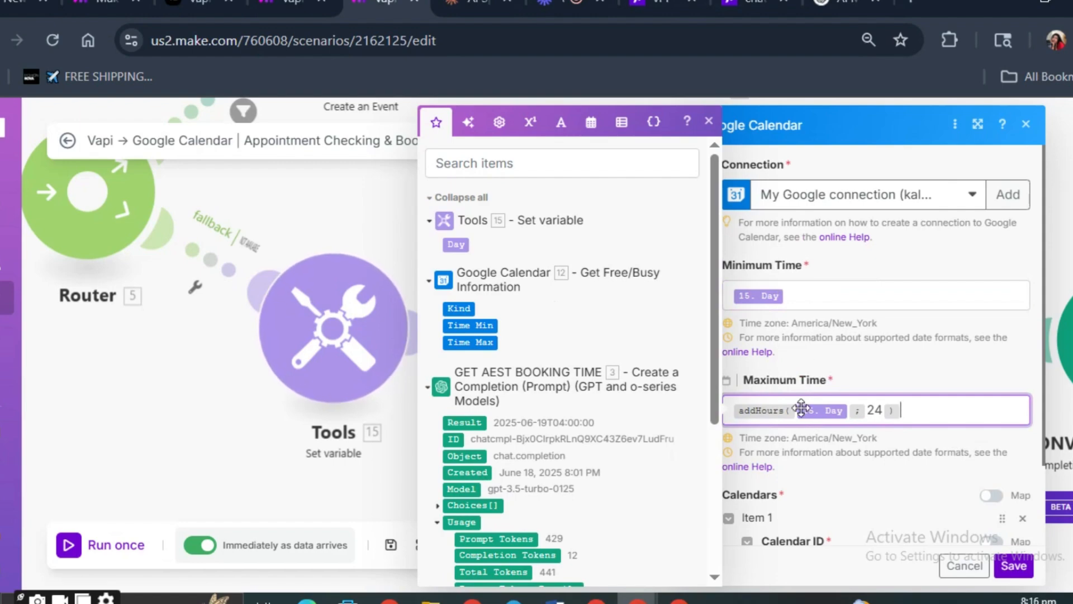
pyautogui.scroll(-2, 906, 358)
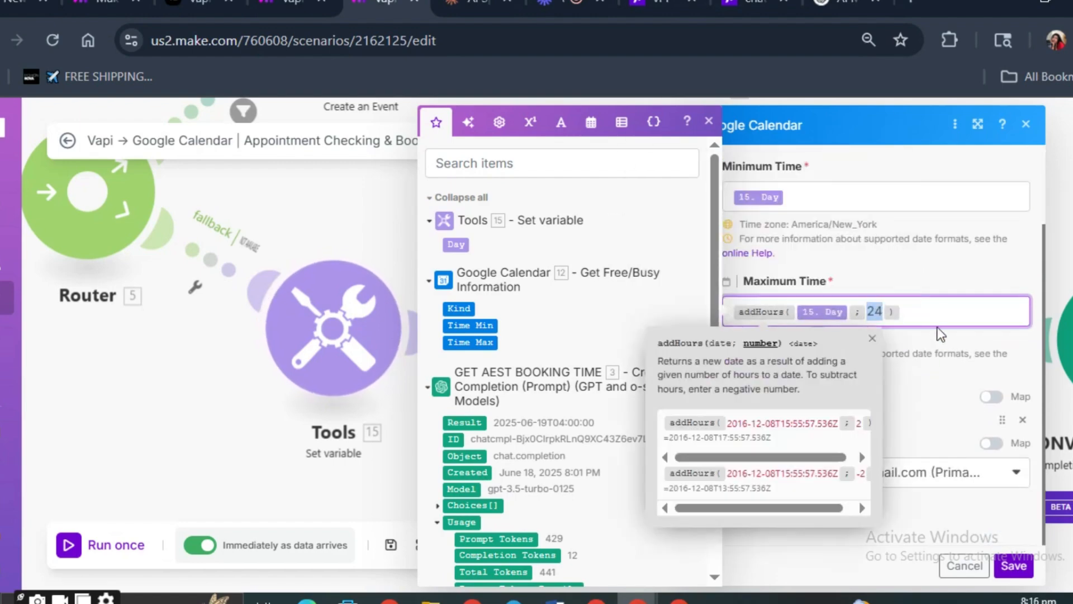
pyautogui.click(940, 302)
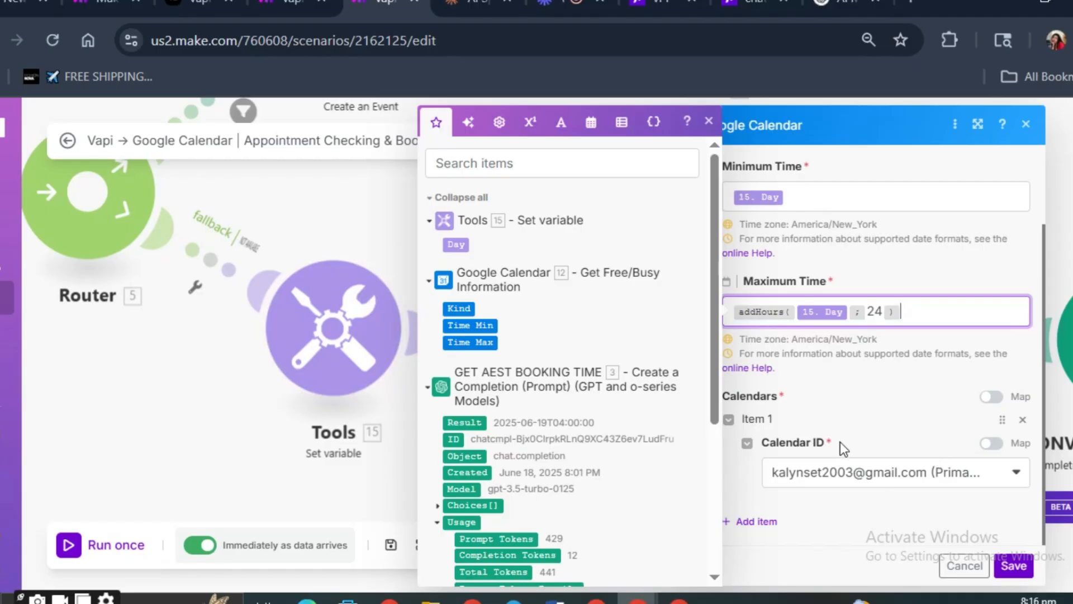
pyautogui.click(1014, 566)
# - Check the status and JSON body of the first route's Webhook response module
pyautogui.moveTo(650, 241); pyautogui.dragTo(693, 503)
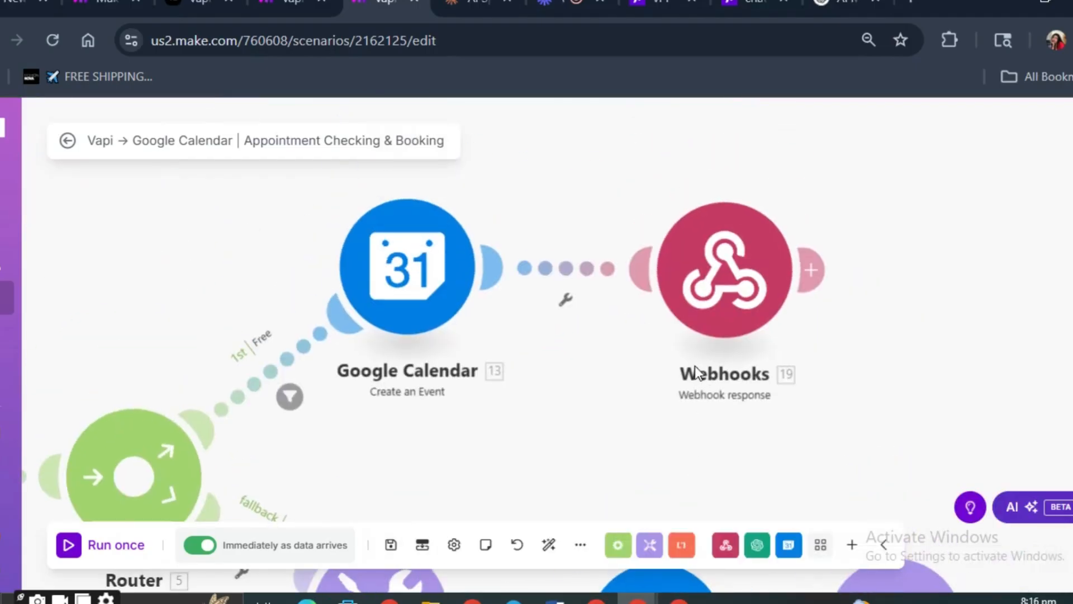
pyautogui.scroll(-2, 682, 385)
pyautogui.click(708, 307)
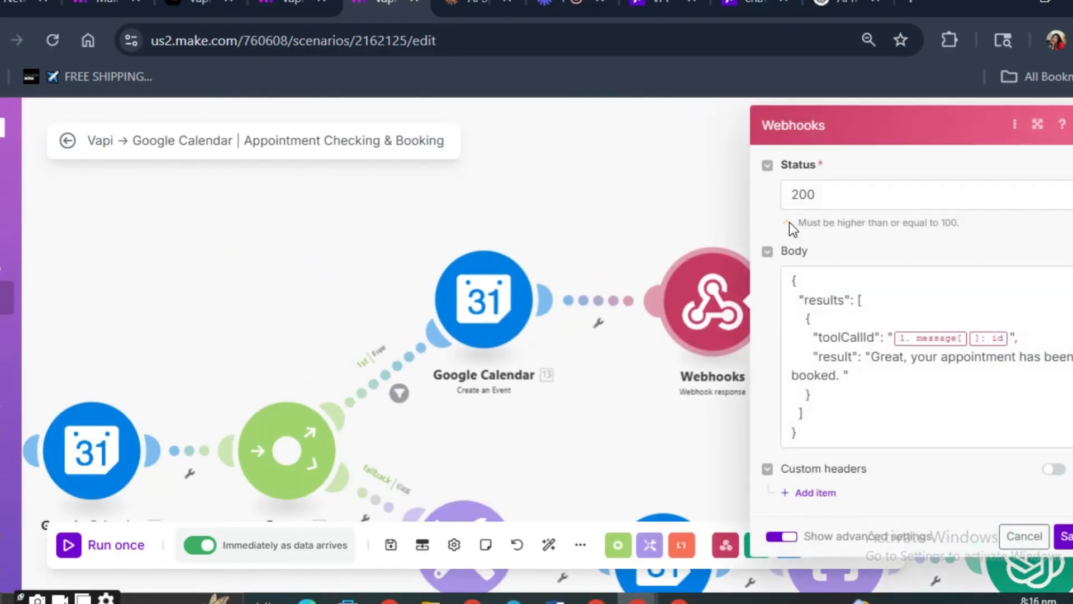
pyautogui.click(594, 256)
pyautogui.scroll(-2, 512, 350)
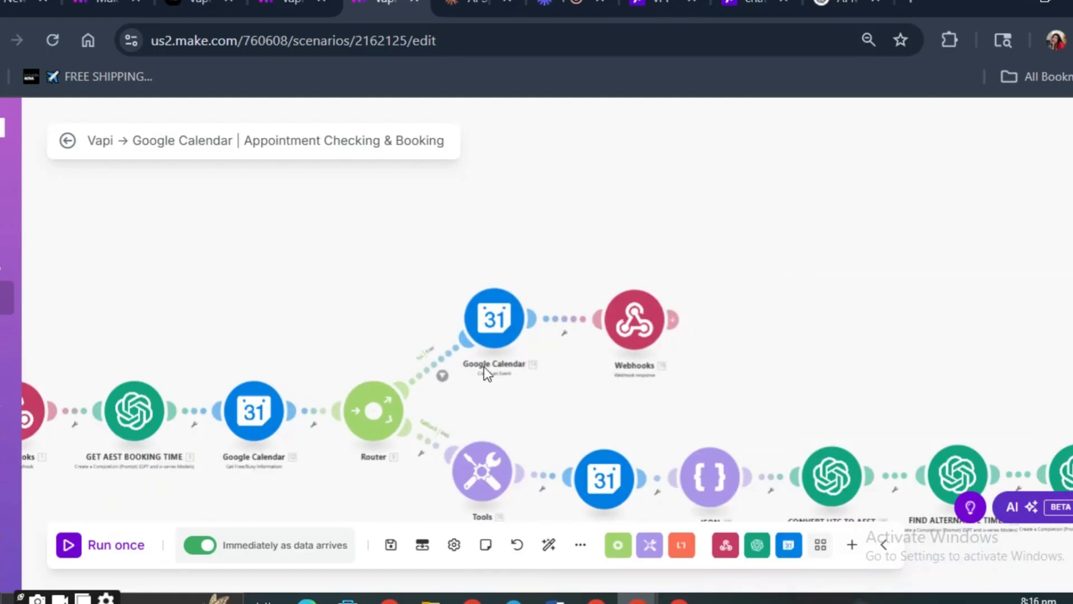
pyautogui.scroll(2, 488, 373)
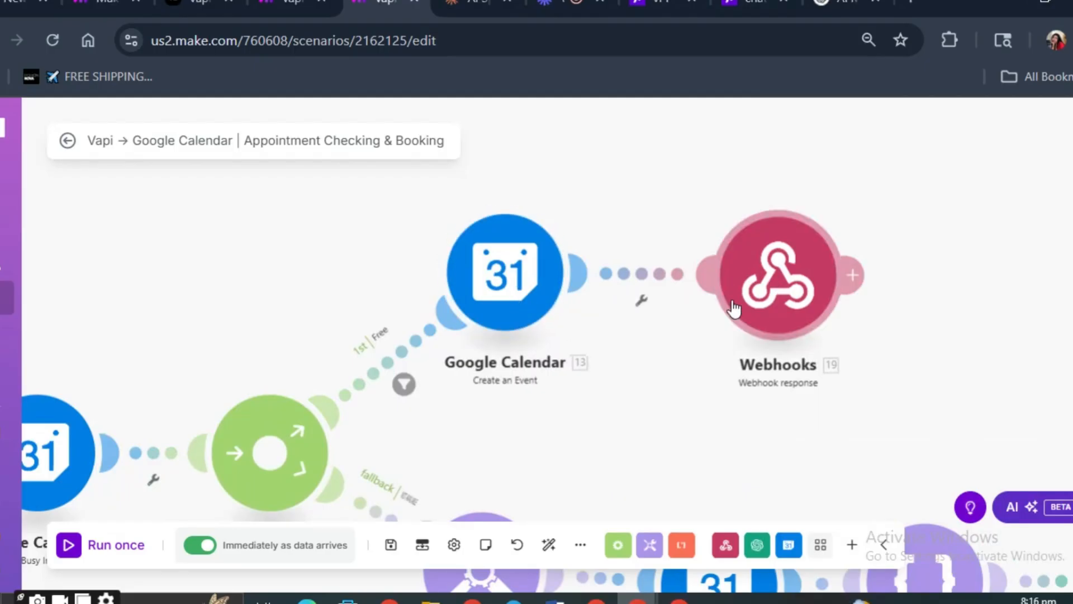
# - Replace the toolCallId mapping in the first route's Webhook response body with the webhook items "message" and "message: call: id"
pyautogui.rightClick(777, 259)
pyautogui.click(752, 286)
pyautogui.rightClick(753, 291)
pyautogui.click(794, 299)
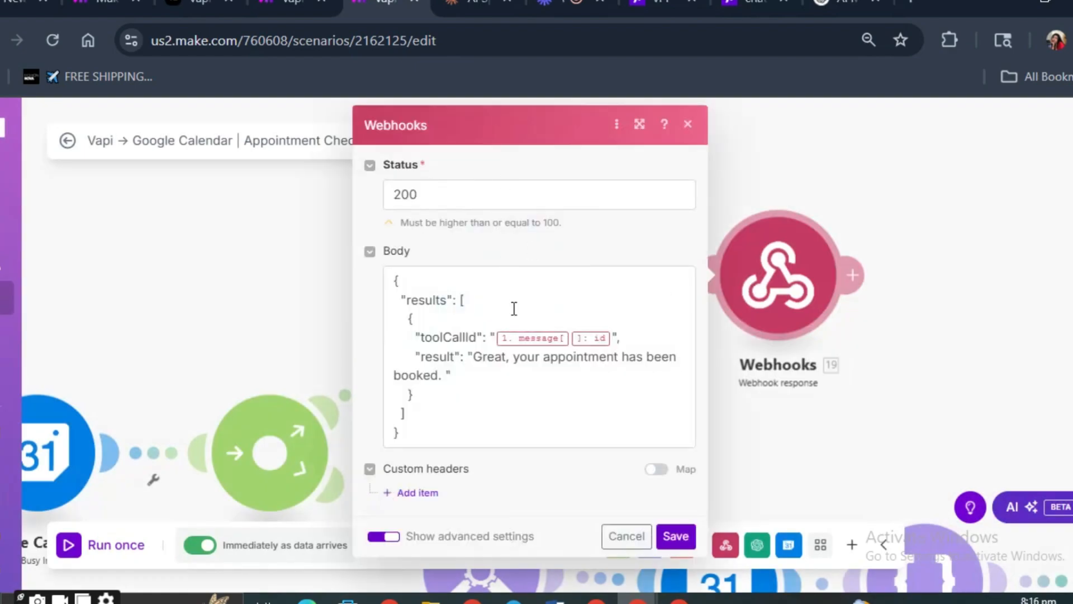
pyautogui.click(617, 332)
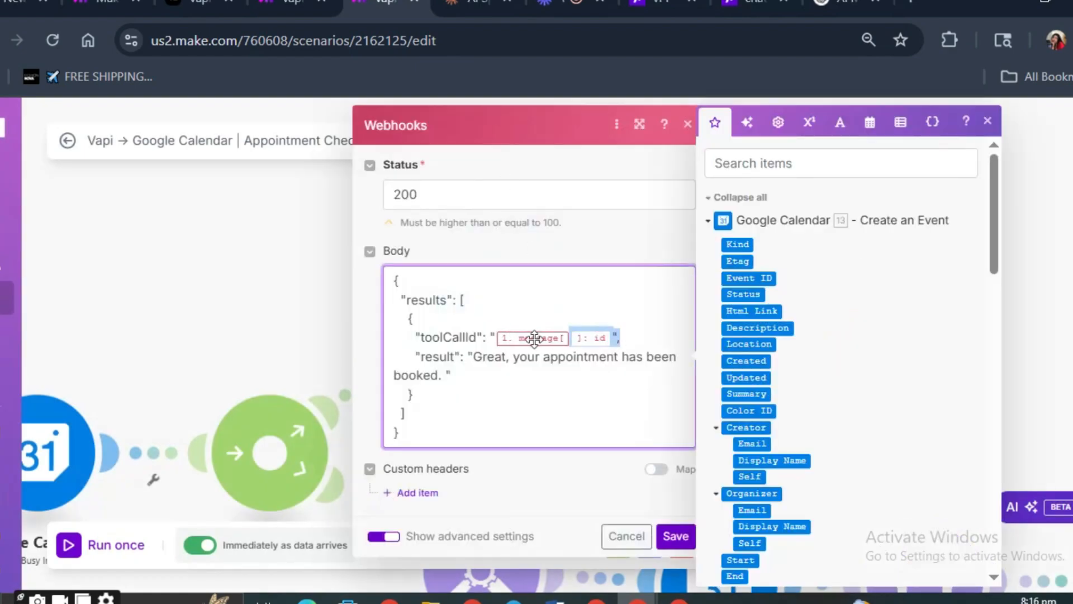
pyautogui.click(504, 331)
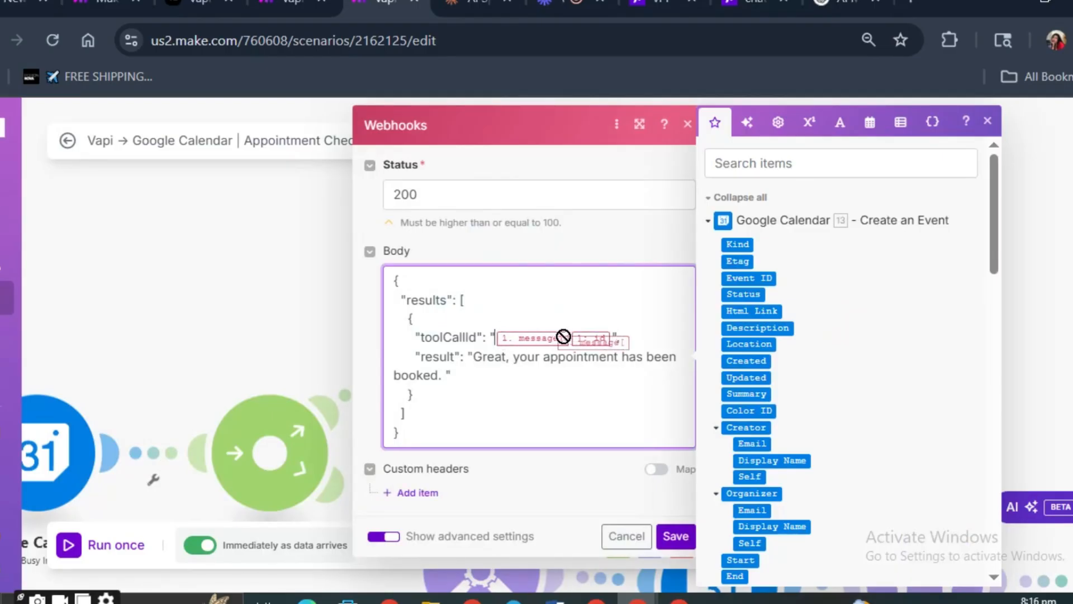
pyautogui.press('BackSpace')
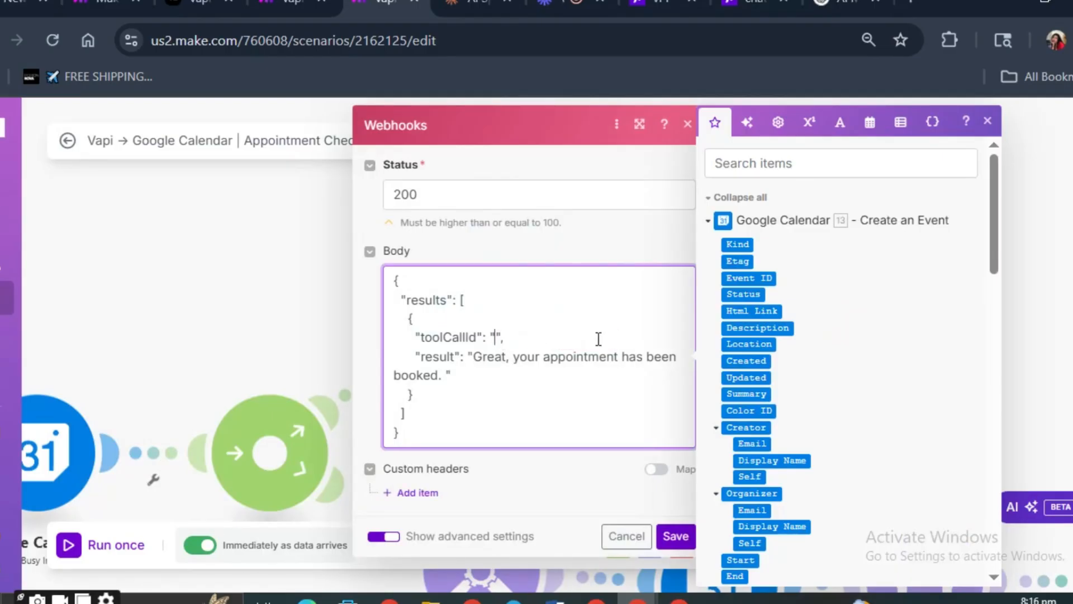
pyautogui.write('/')
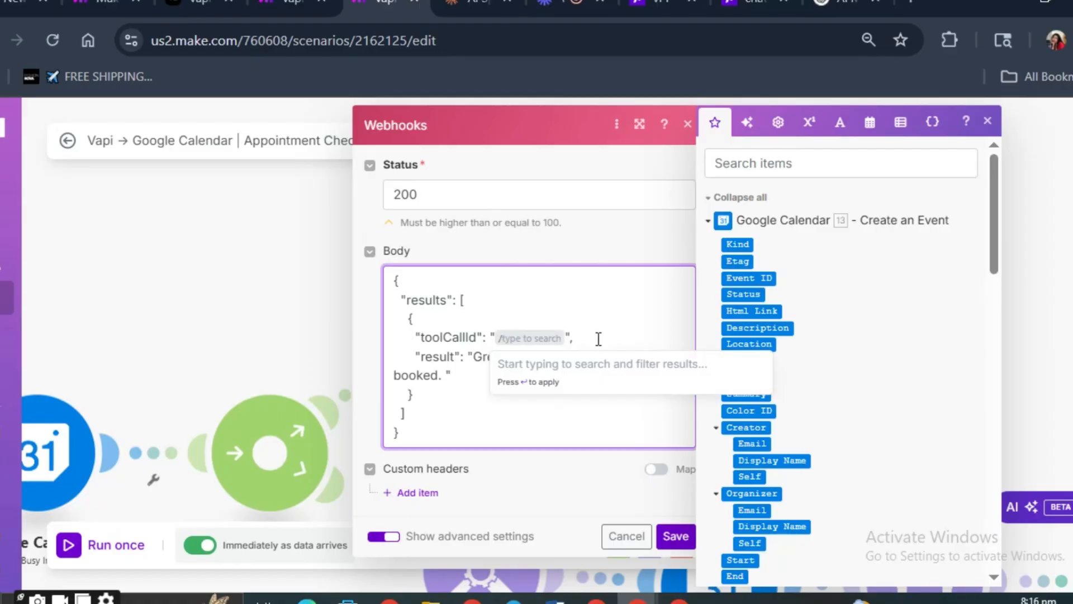
pyautogui.write('mess')
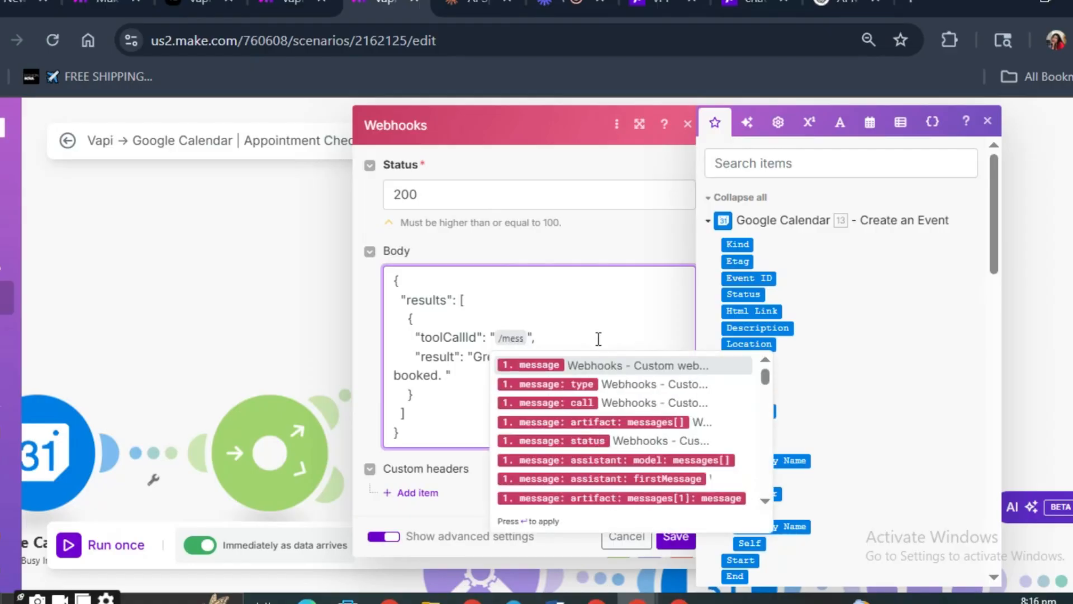
pyautogui.click(553, 365)
pyautogui.write('/id')
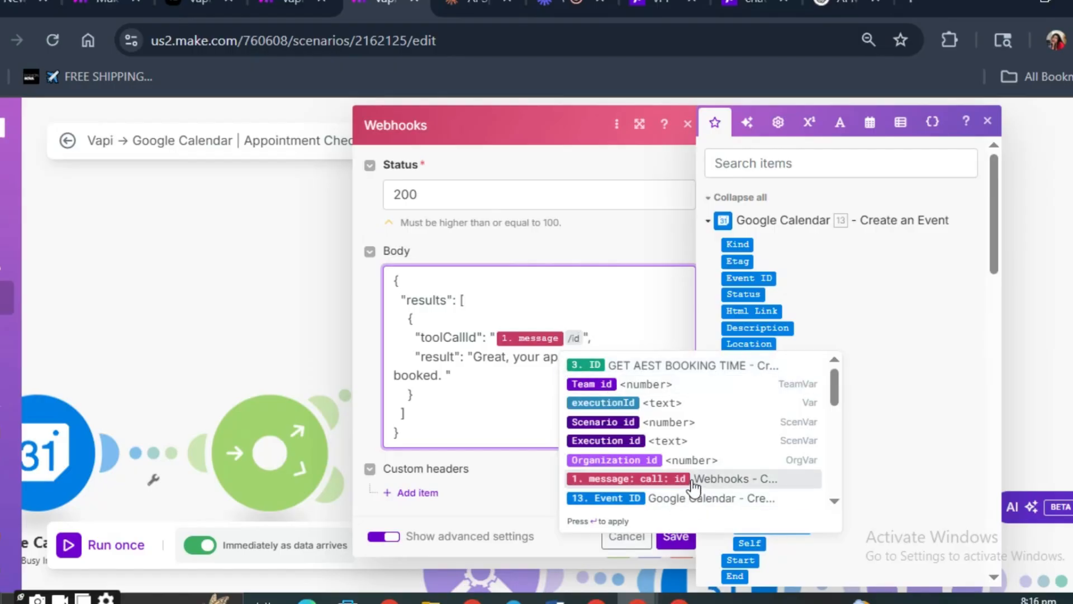
pyautogui.click(666, 479)
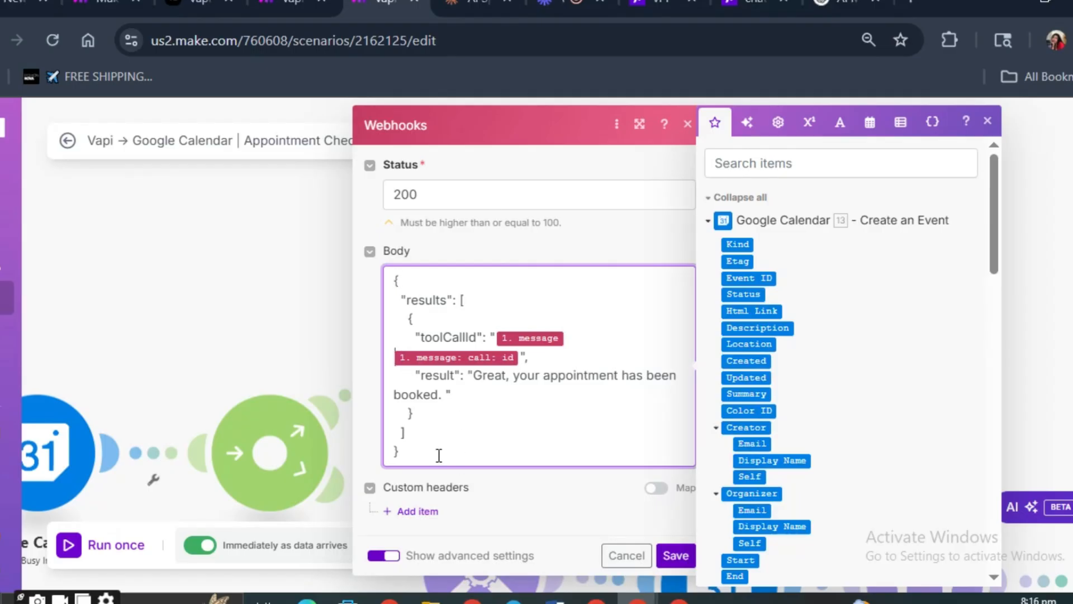
# - Save the settings of the webhook response module that follows the Create an Event module
pyautogui.click(676, 557)
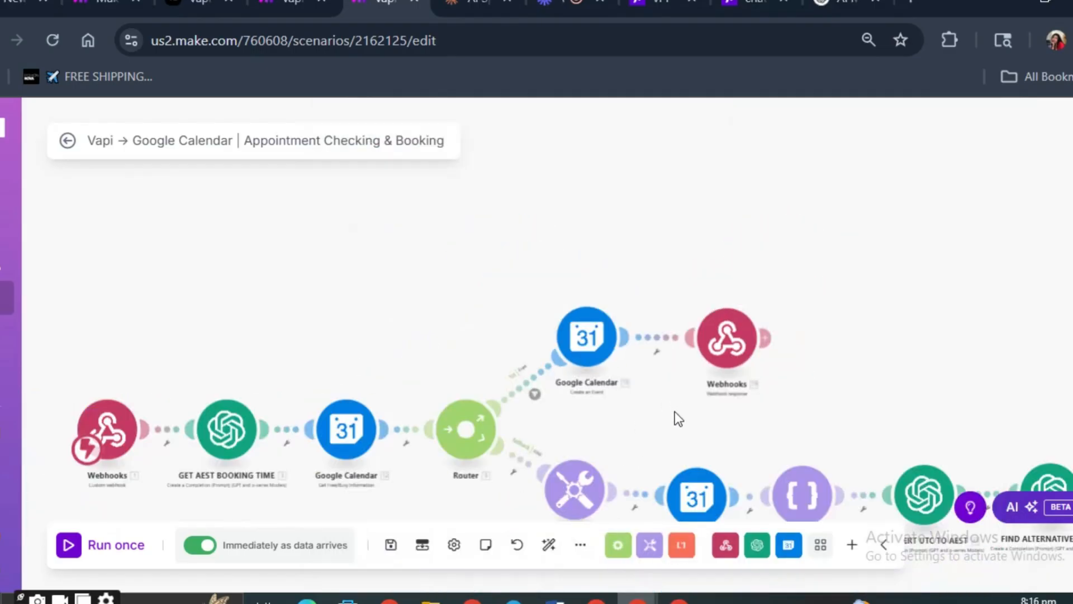
pyautogui.moveTo(646, 365); pyautogui.dragTo(626, 294)
pyautogui.scroll(5, 622, 297)
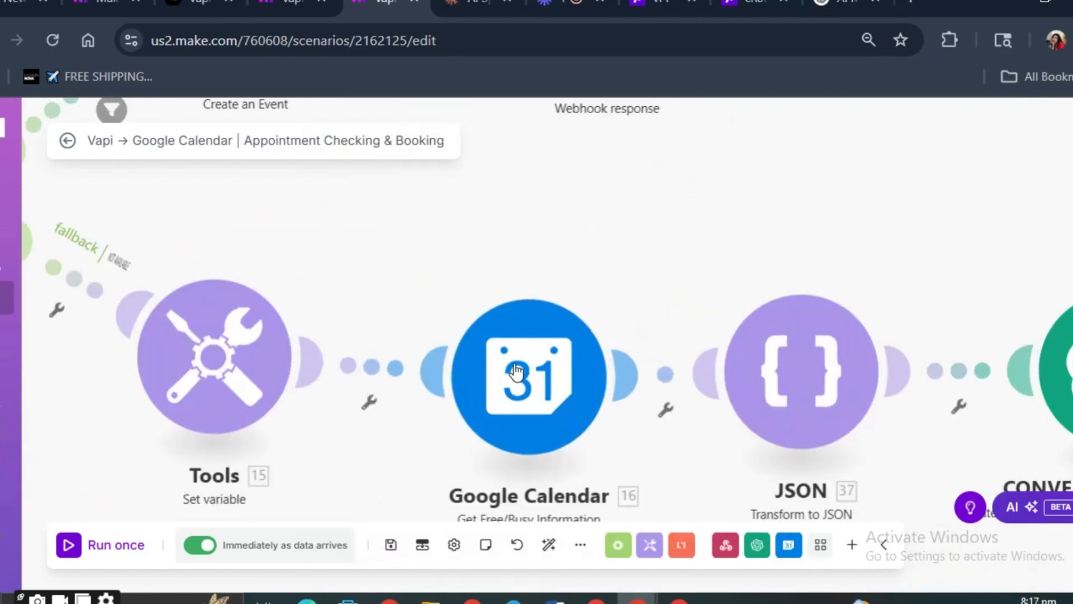
# - Review the minimum time, maximum time and calendar settings of the Google Calendar module after the Set variable module, and save it
pyautogui.scroll(-2, 476, 398)
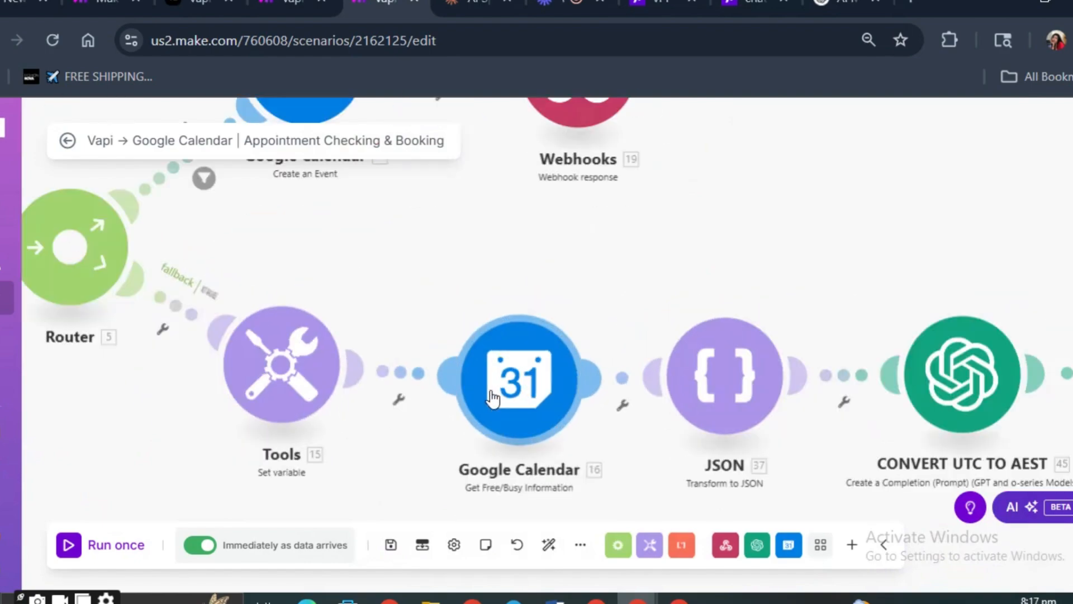
pyautogui.rightClick(552, 413)
pyautogui.click(593, 393)
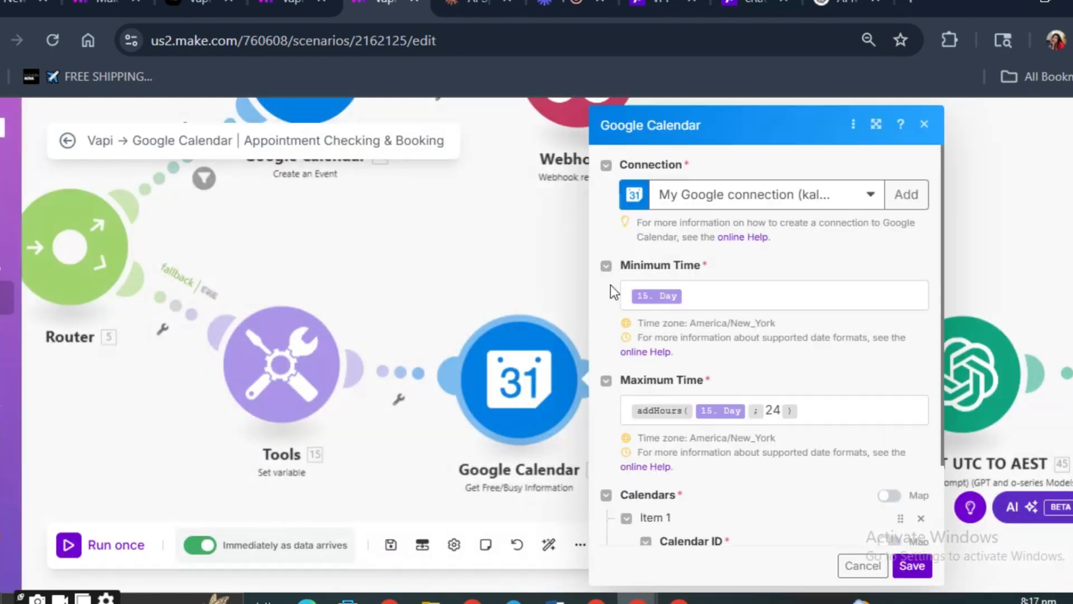
pyautogui.scroll(-2, 651, 336)
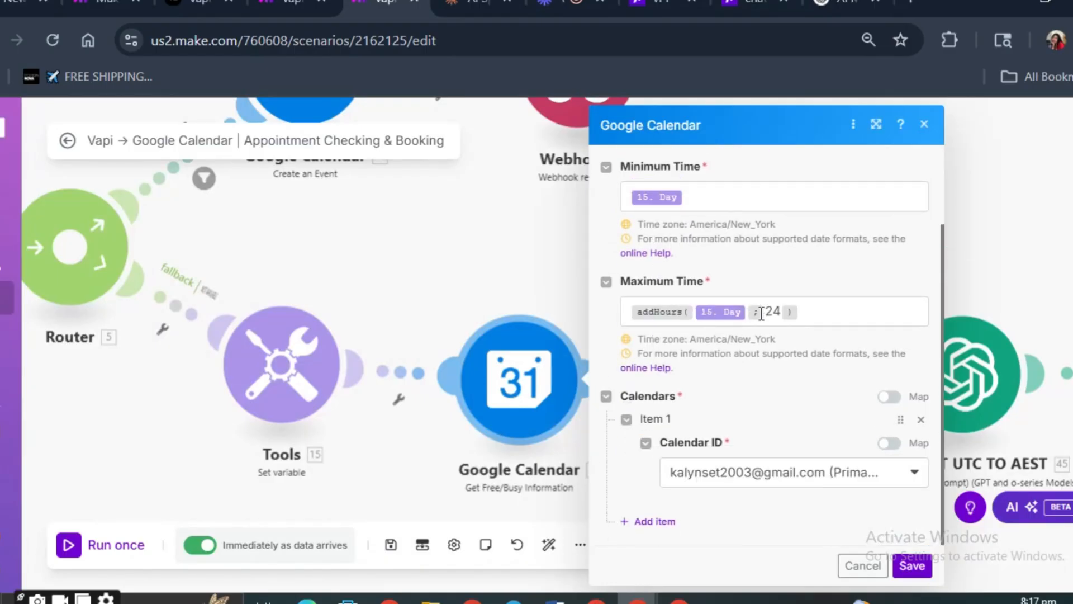
pyautogui.scroll(2, 763, 346)
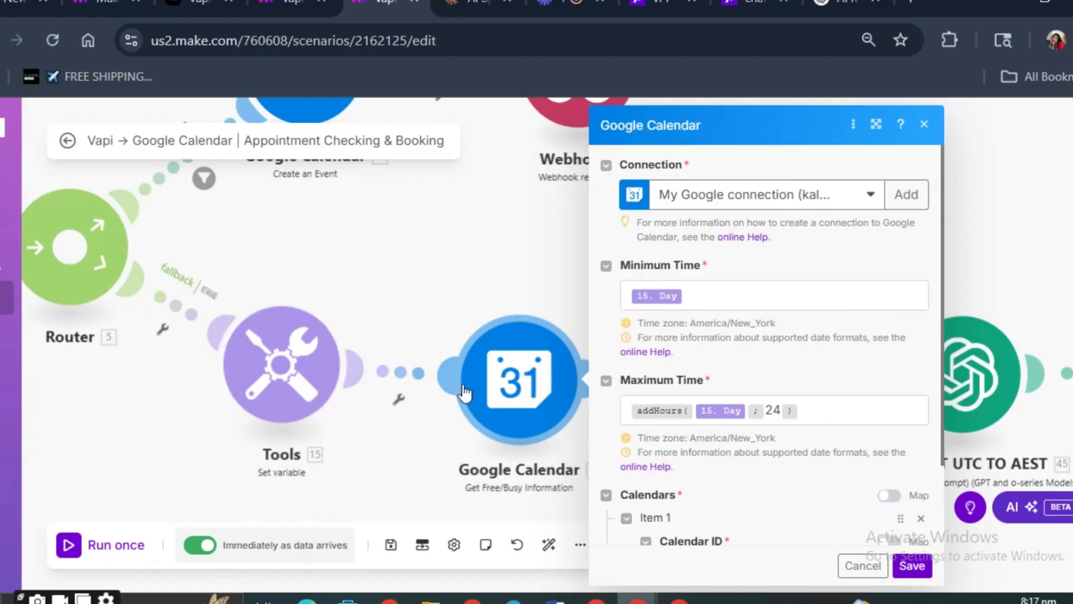
pyautogui.click(687, 296)
pyautogui.click(912, 566)
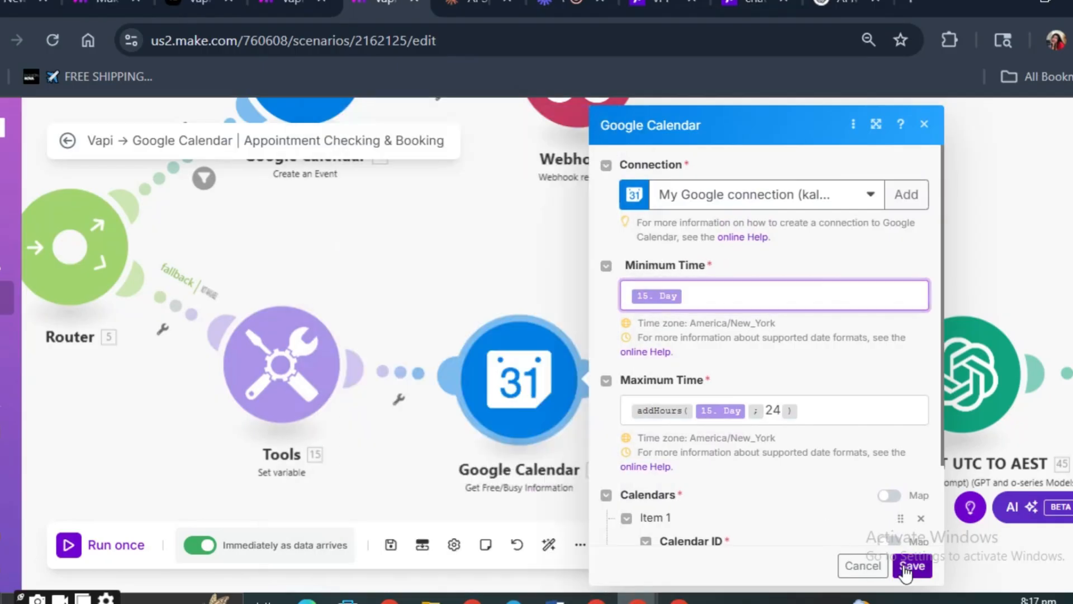
# - Set the indentation of the Transform to JSON module to 4 spaces
pyautogui.moveTo(605, 273); pyautogui.dragTo(439, 352)
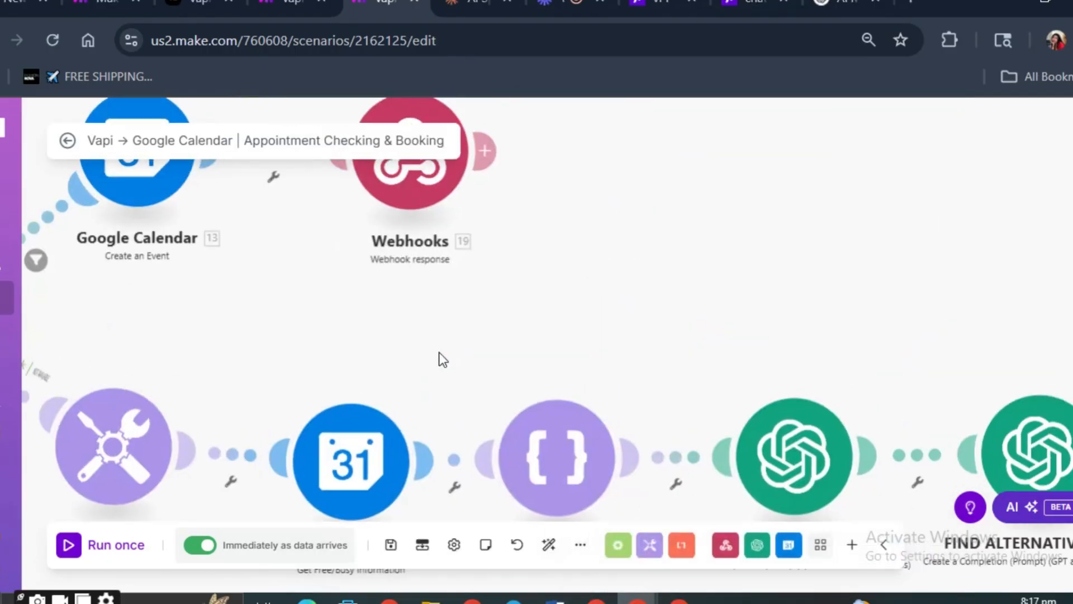
pyautogui.scroll(-1, 445, 410)
pyautogui.scroll(1, 464, 418)
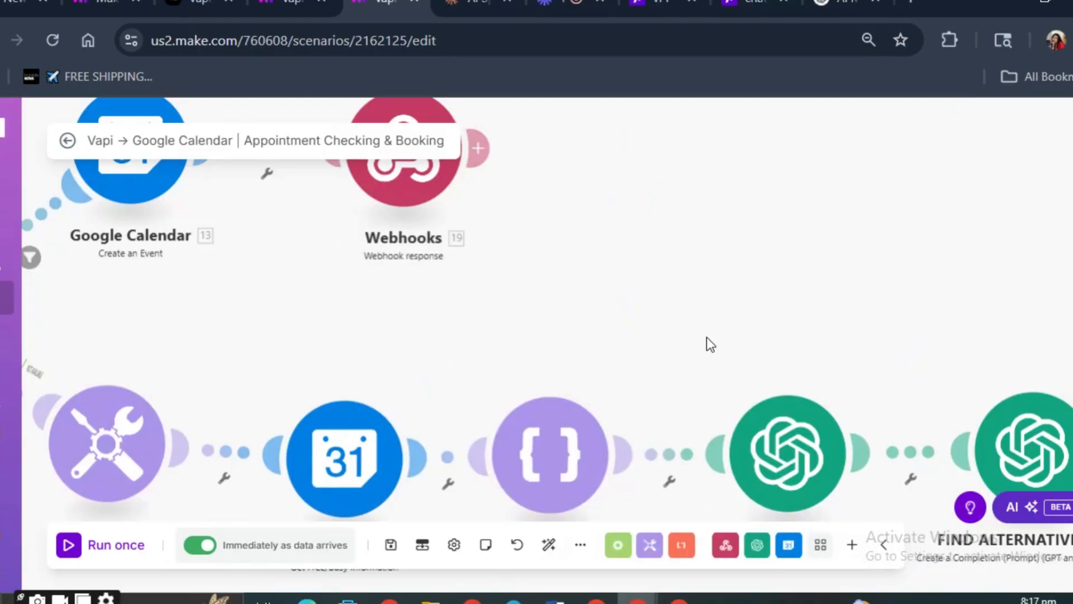
pyautogui.moveTo(710, 343); pyautogui.dragTo(577, 260)
pyautogui.scroll(-2, 662, 258)
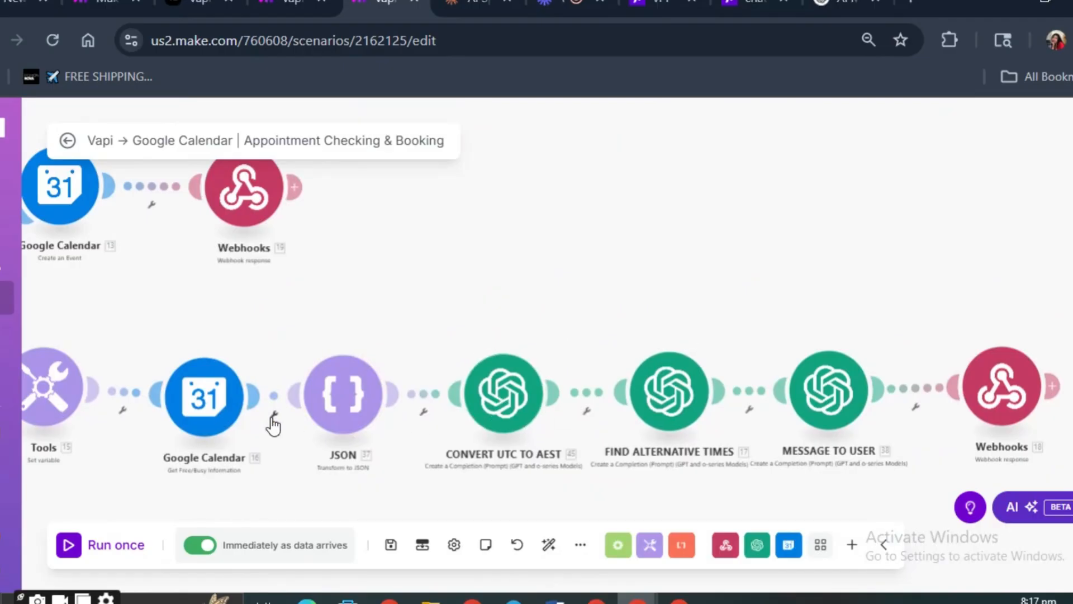
pyautogui.scroll(2, 273, 421)
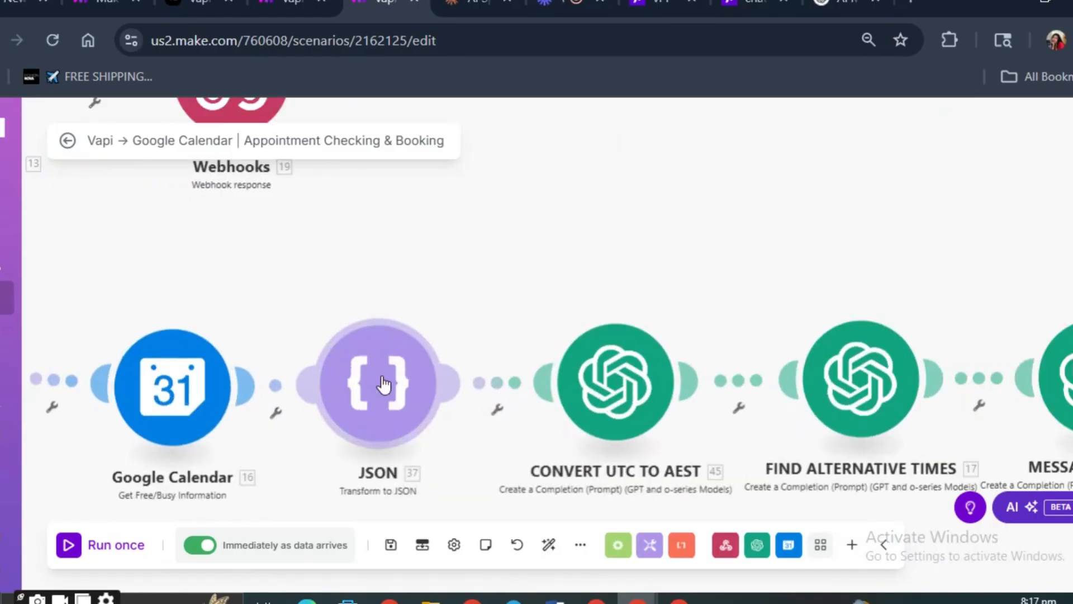
pyautogui.click(402, 393)
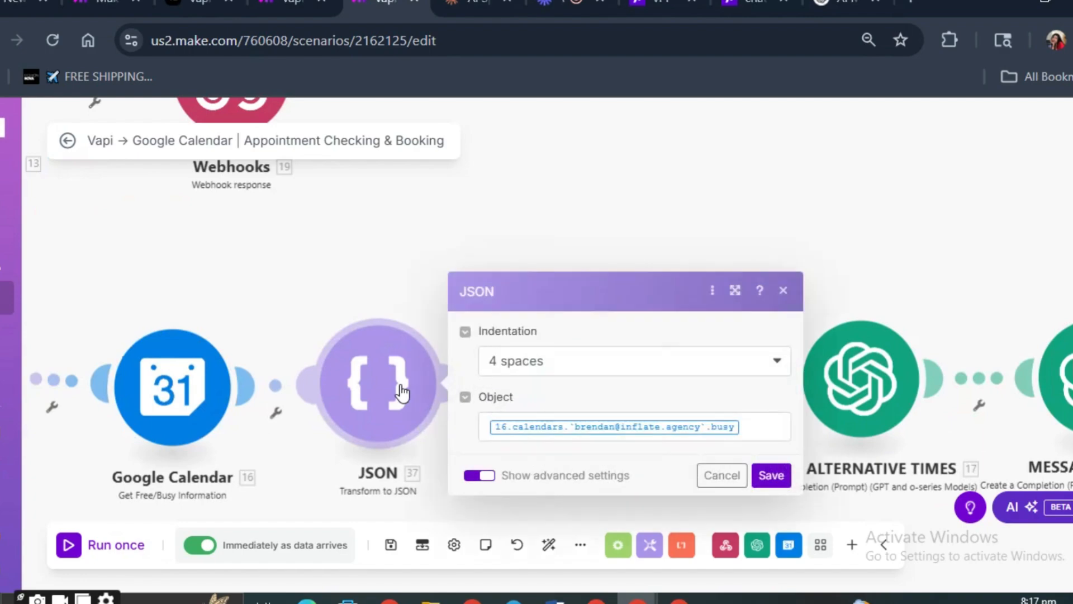
pyautogui.click(526, 363)
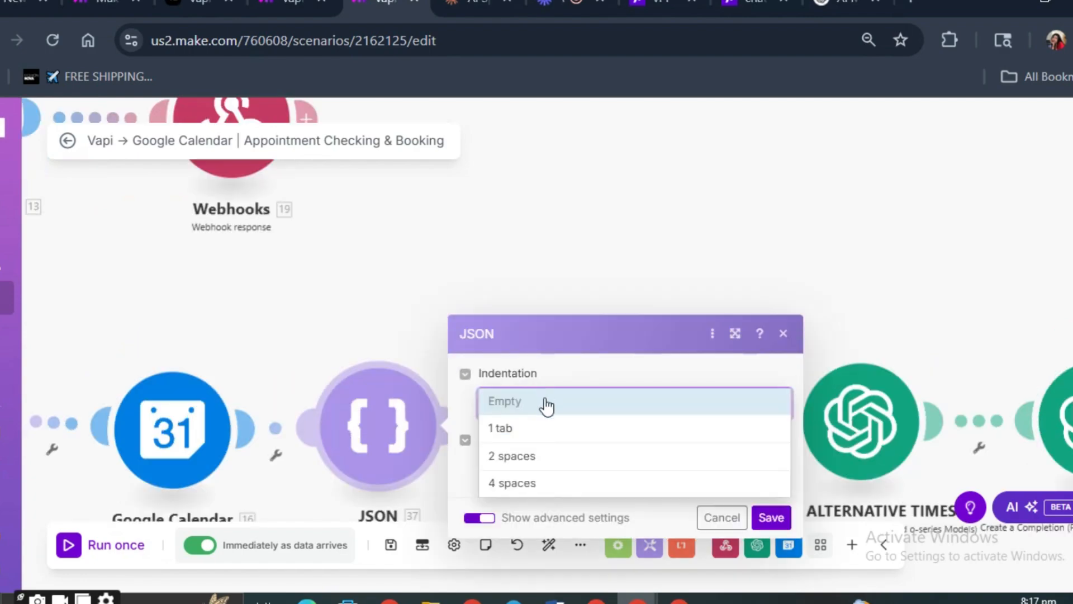
pyautogui.click(535, 484)
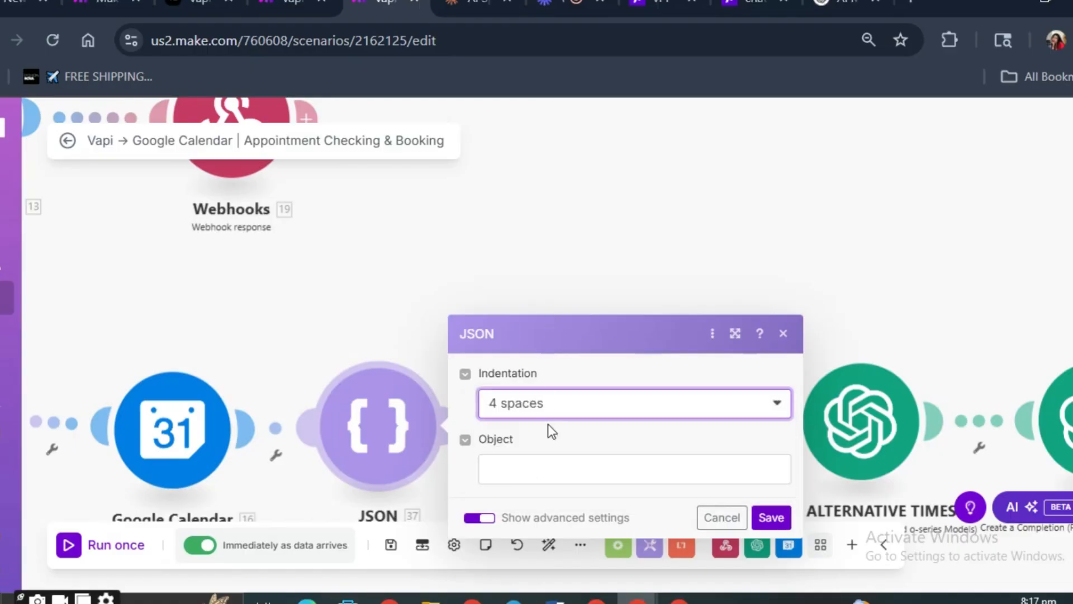
# - Map the Google Calendar 12 free/busy output into the JSON module's Object field by searching for "busy", and save the module
pyautogui.click(525, 462)
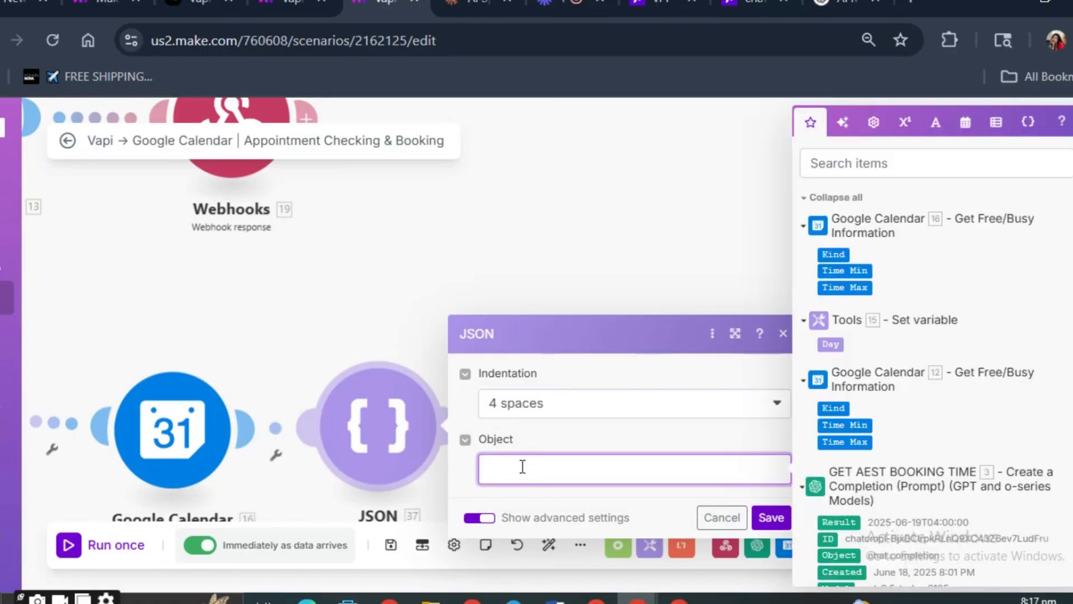
pyautogui.write('/')
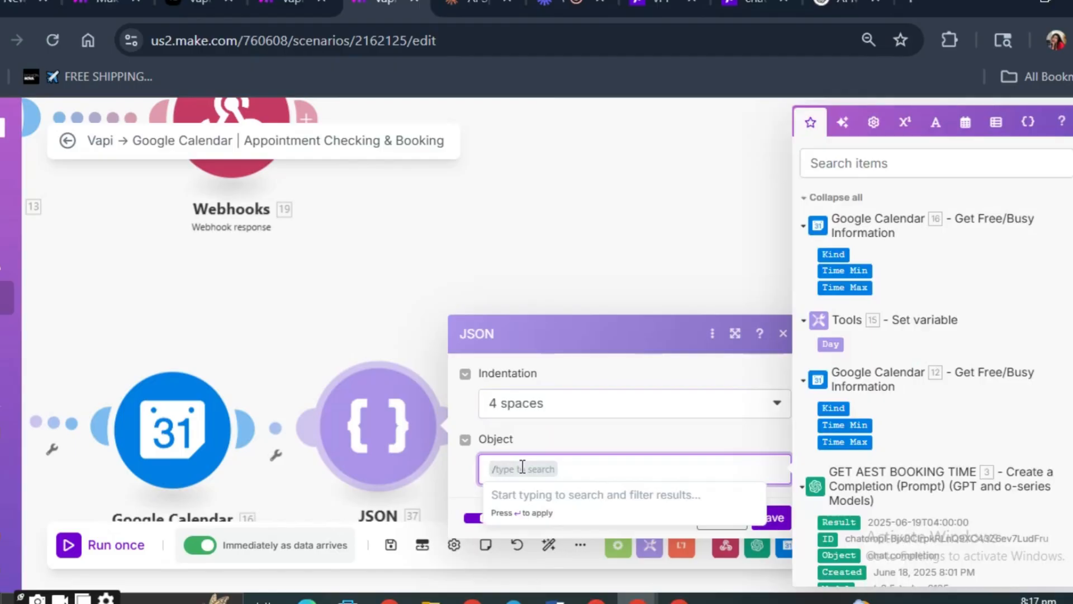
pyautogui.write('busy')
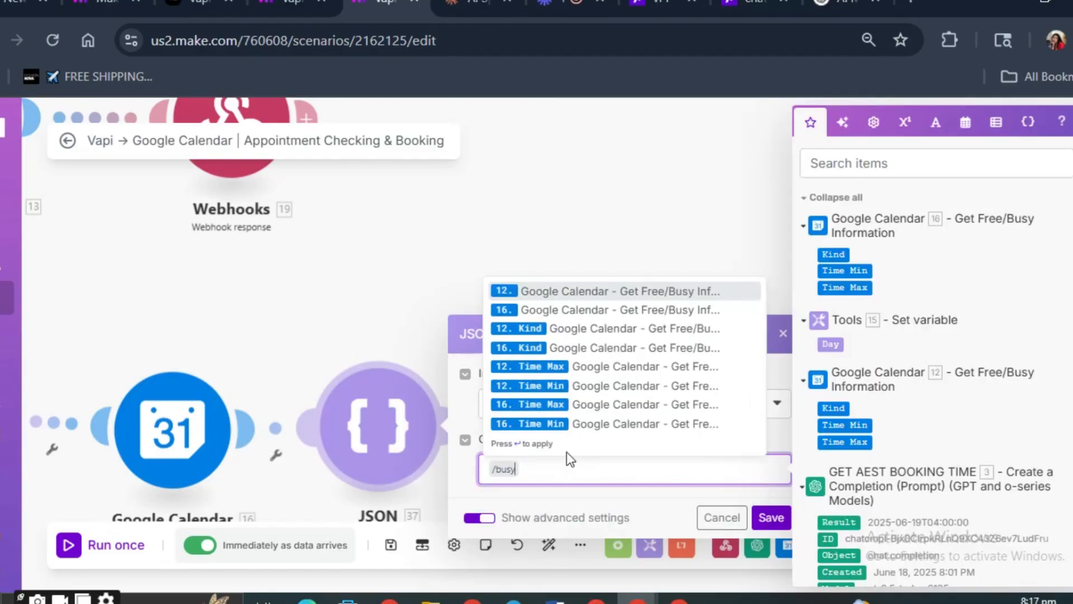
pyautogui.click(592, 291)
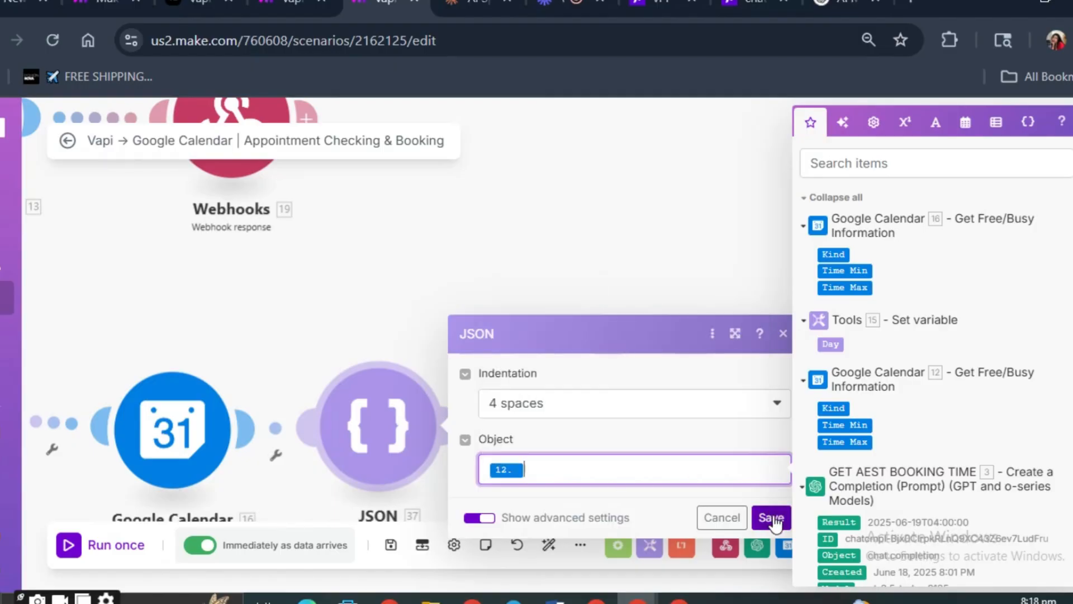
pyautogui.click(775, 520)
# - Examine the time range and calendar settings of the free/busy Google Calendar module that follows GET AEST BOOKING TIME
pyautogui.rightClick(418, 273)
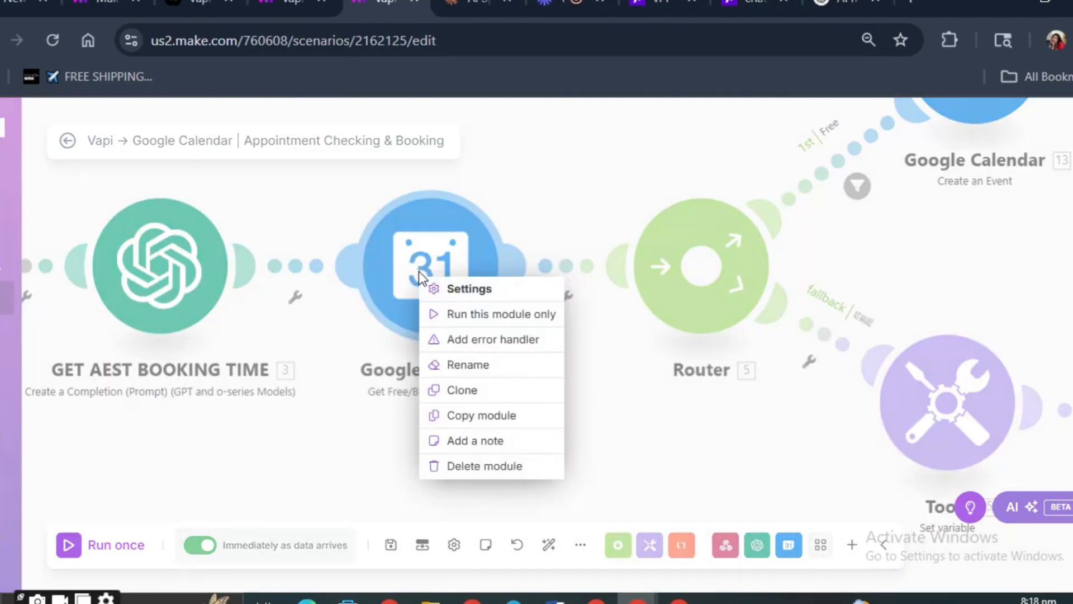
pyautogui.click(420, 276)
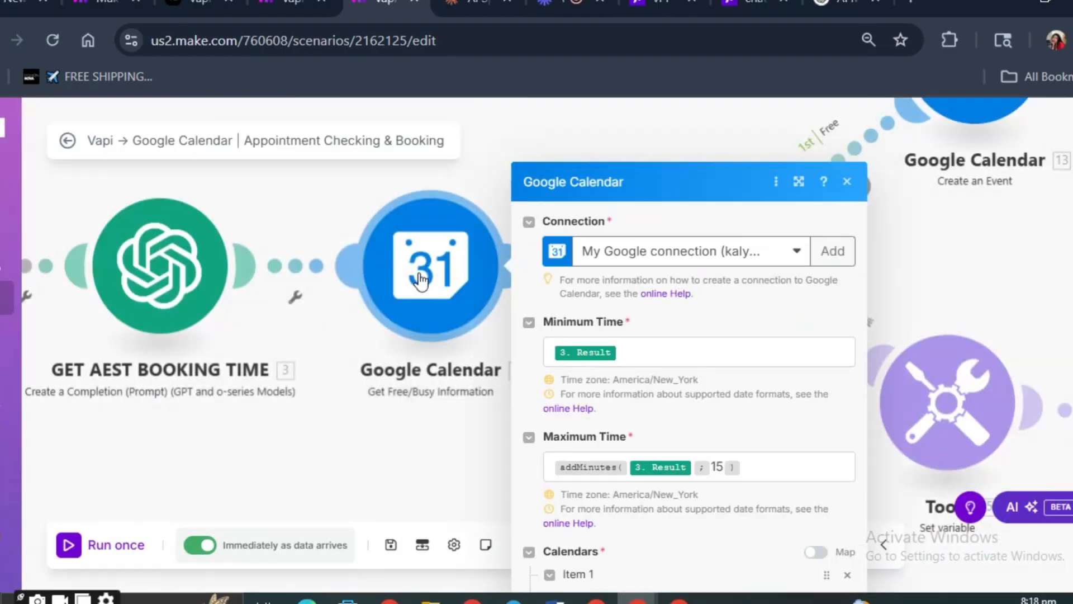
pyautogui.scroll(-2, 696, 339)
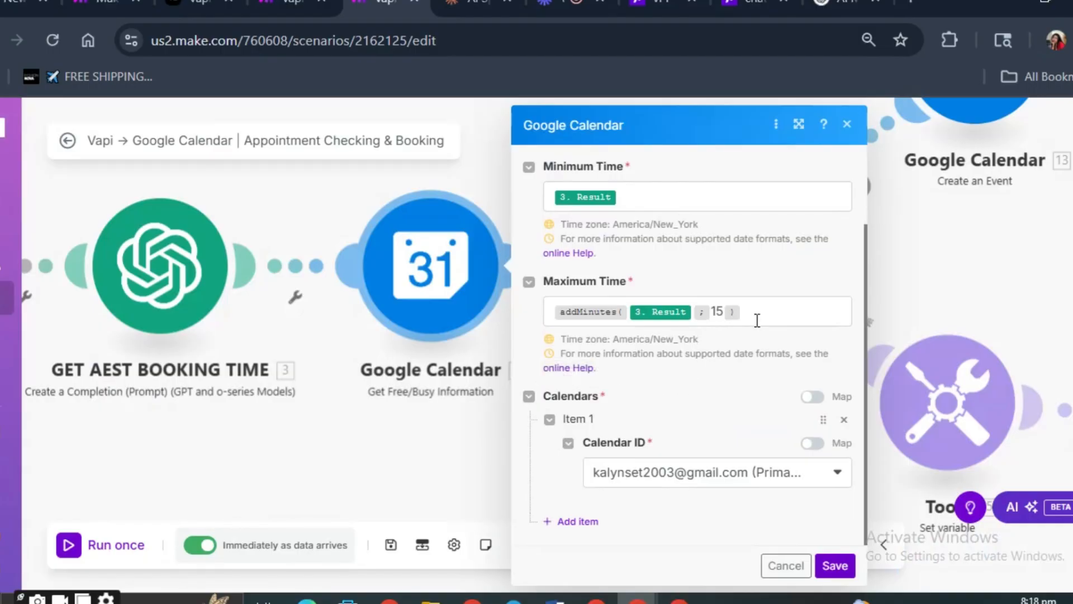
pyautogui.scroll(2, 757, 320)
pyautogui.scroll(-2, 753, 322)
pyautogui.click(783, 485)
pyautogui.click(786, 486)
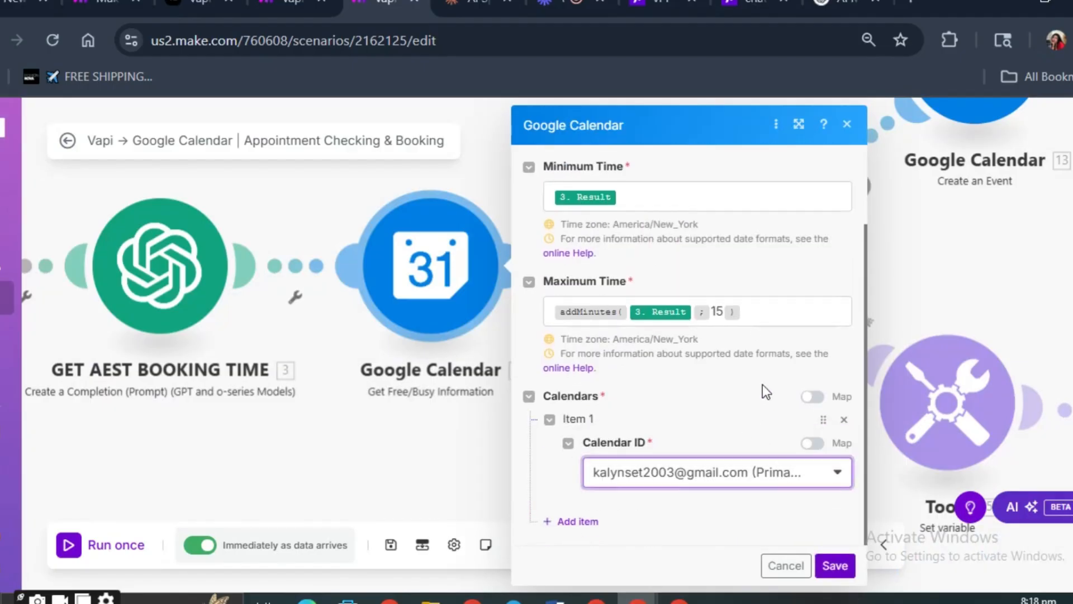
pyautogui.click(813, 396)
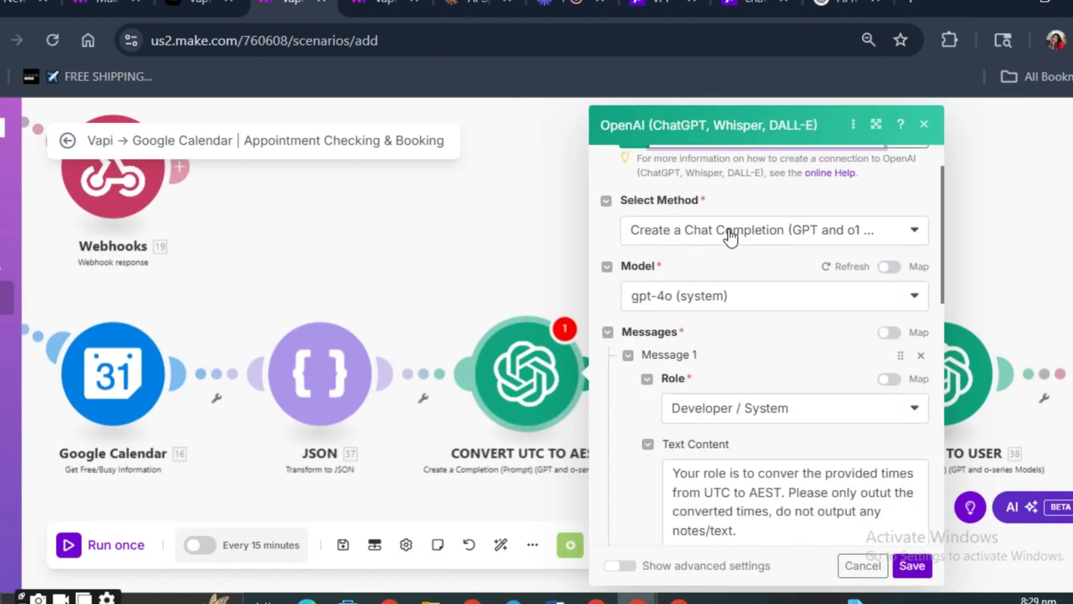
# - Set the CONVERT UTC TO AEST module's model to gpt-3.5-turbo, using the Create a Chat Completion method
pyautogui.scroll(1, 720, 266)
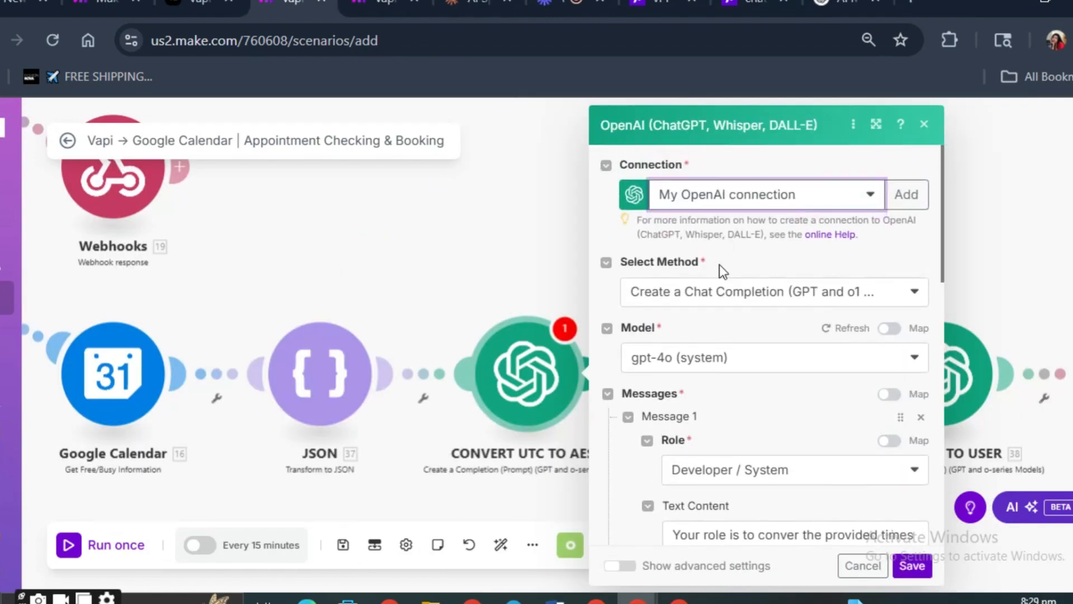
pyautogui.click(715, 307)
pyautogui.click(715, 303)
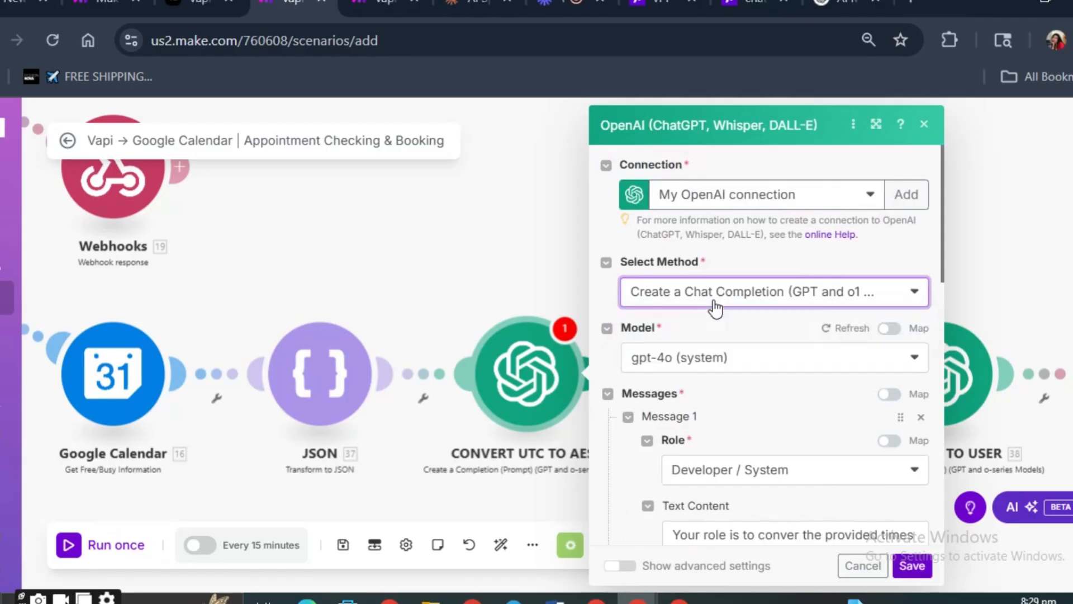
pyautogui.click(717, 363)
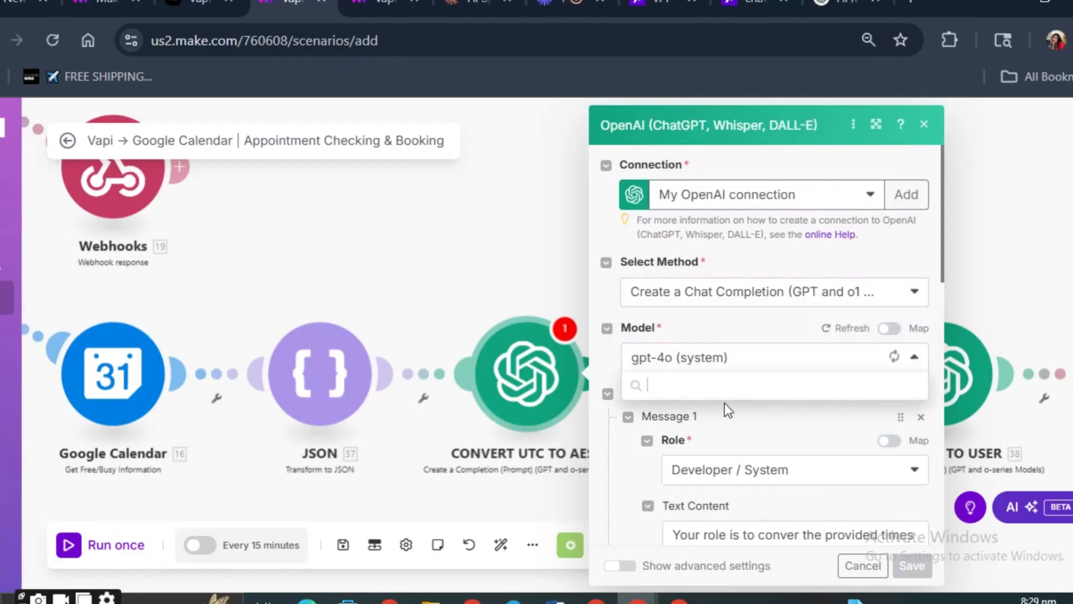
pyautogui.scroll(-2, 725, 416)
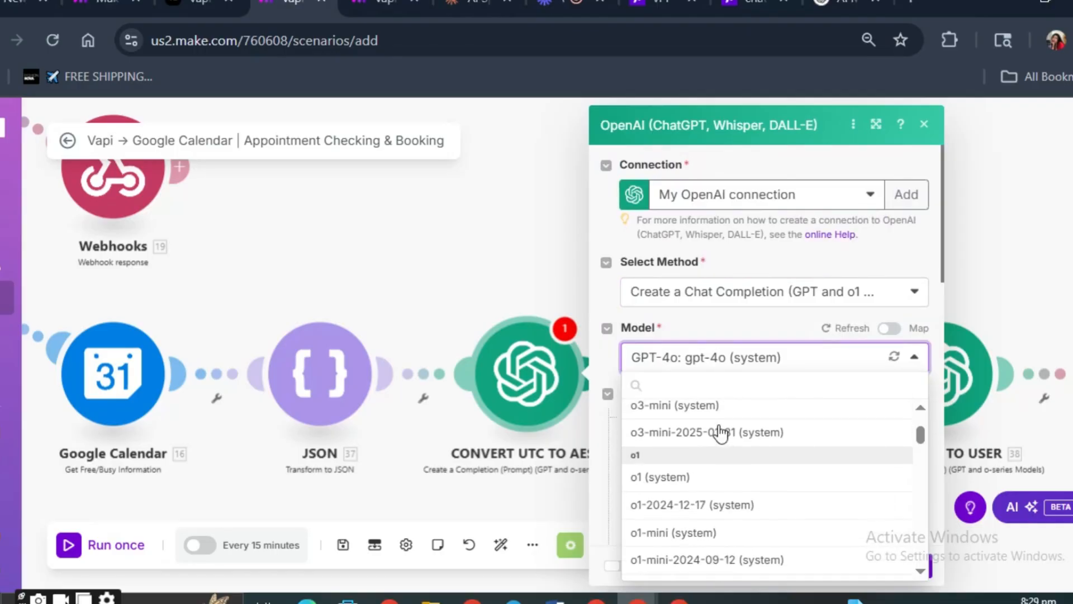
pyautogui.scroll(-15, 727, 454)
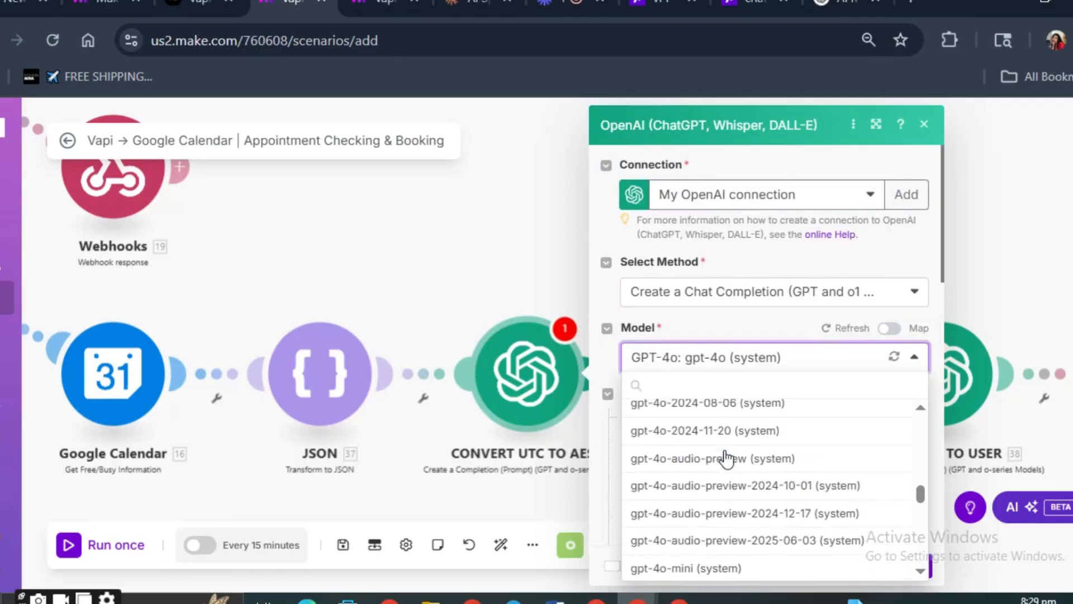
pyautogui.scroll(-5, 725, 458)
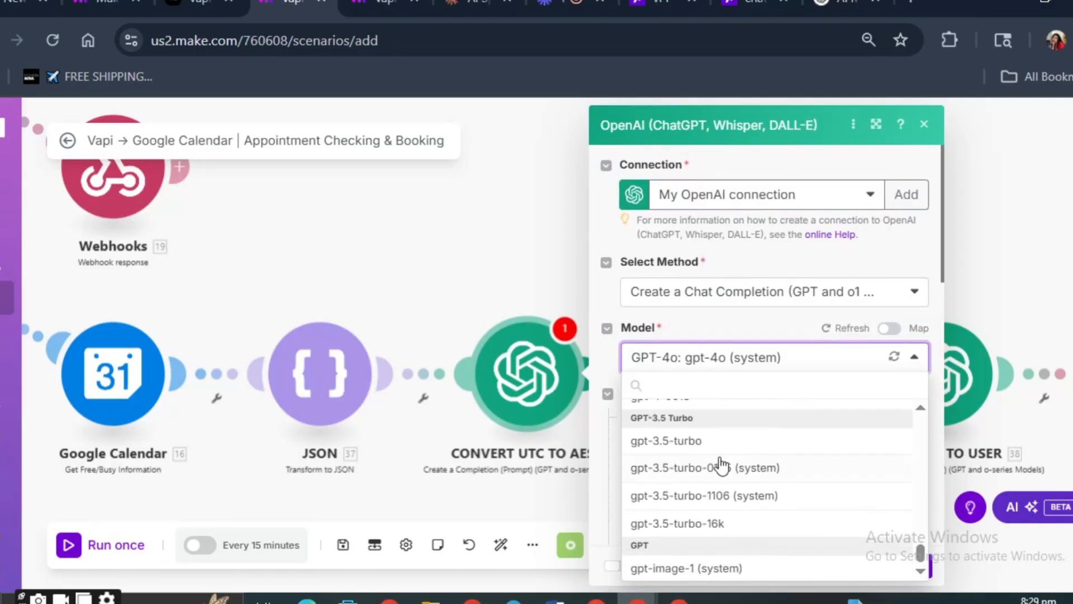
pyautogui.click(718, 444)
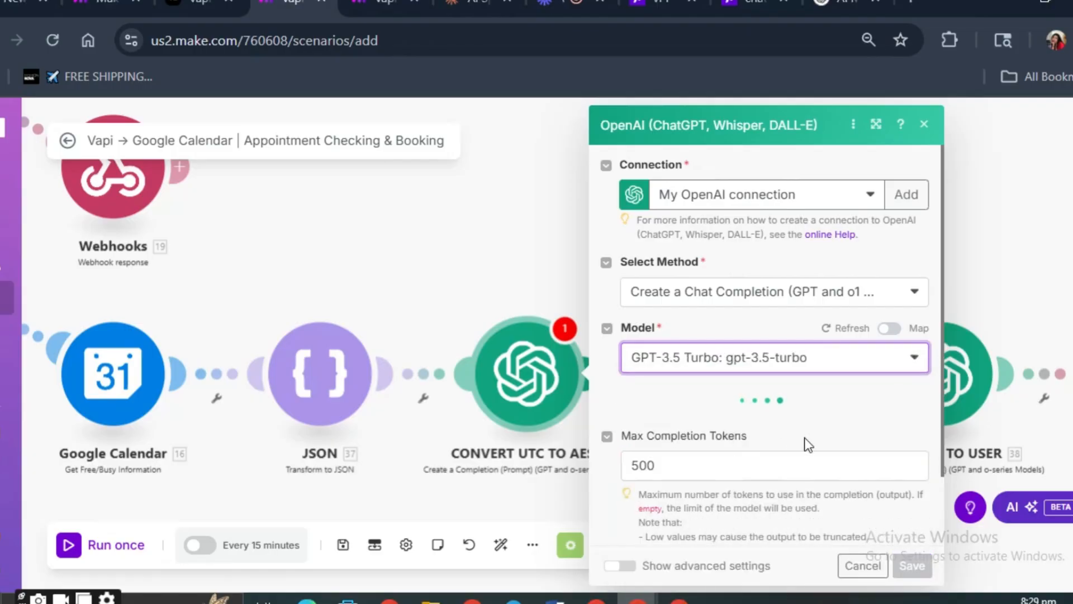
# - Edit the word "conver" in the Developer / System message of the CONVERT UTC TO AEST module so it reads "convet"
pyautogui.scroll(-3, 777, 352)
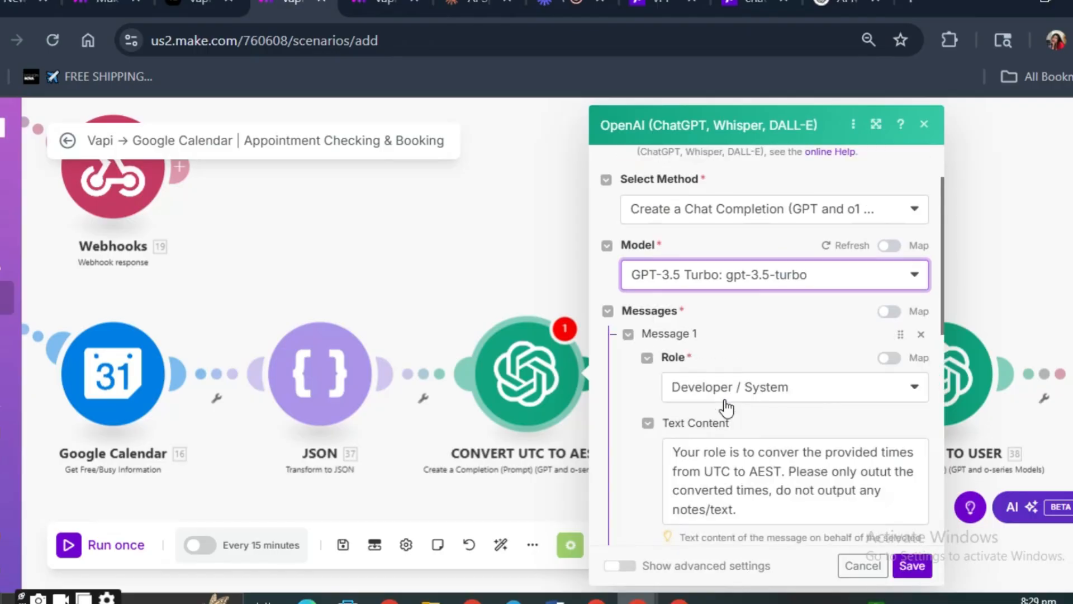
pyautogui.scroll(3, 743, 447)
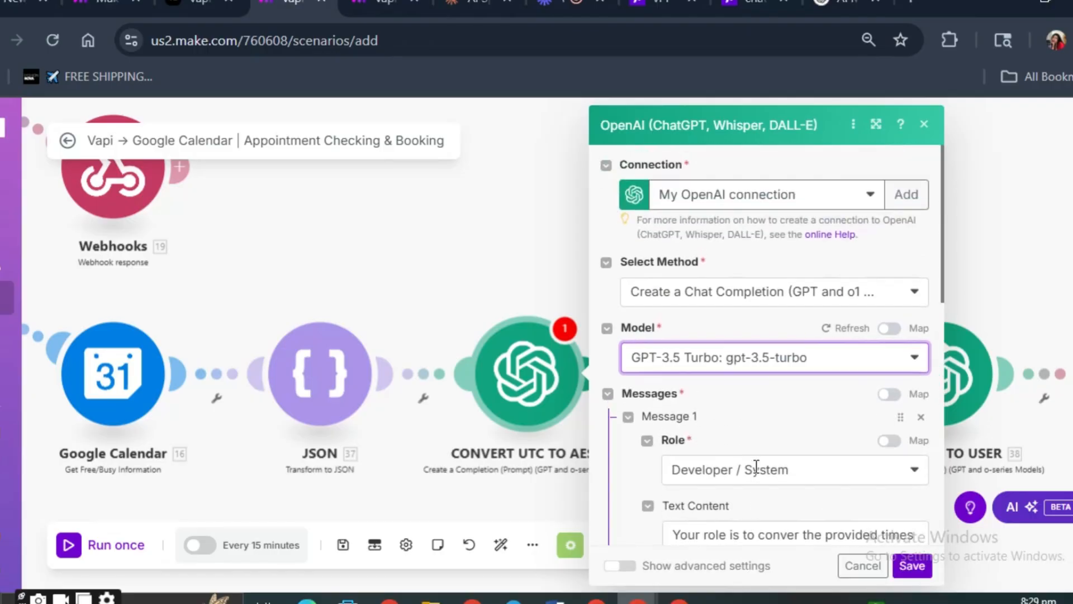
pyautogui.click(801, 536)
pyautogui.write('t')
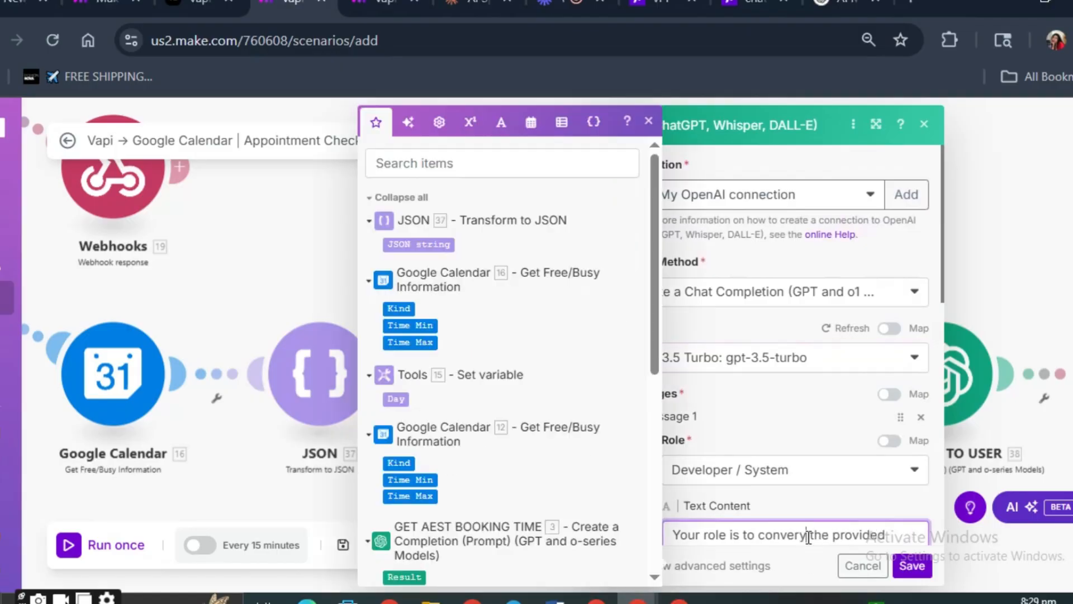
pyautogui.press('BackSpace')
pyautogui.press('BackSpace')
pyautogui.write('t')
pyautogui.scroll(-2, 816, 453)
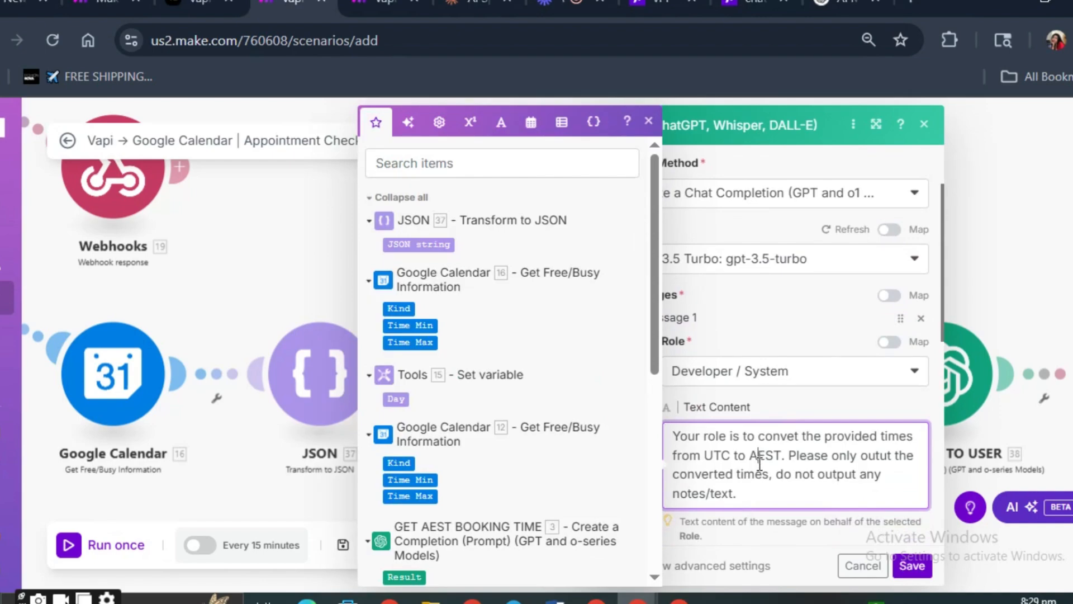
# - Change the target time zone in the Developer / System message's text from AEST to EST
pyautogui.moveTo(749, 456); pyautogui.dragTo(780, 459)
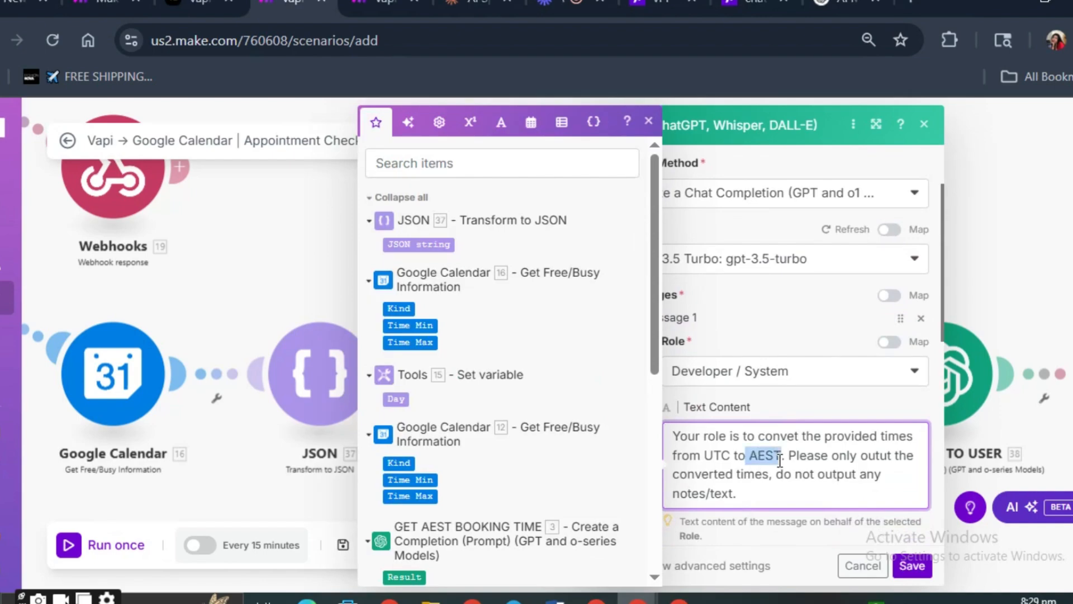
pyautogui.write('EST')
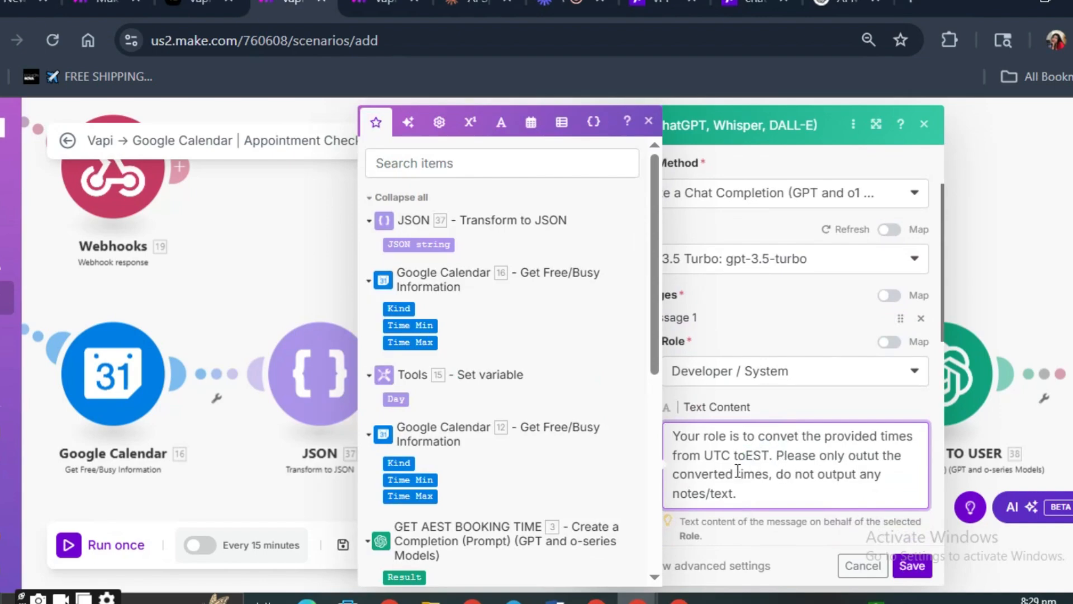
pyautogui.click(742, 458)
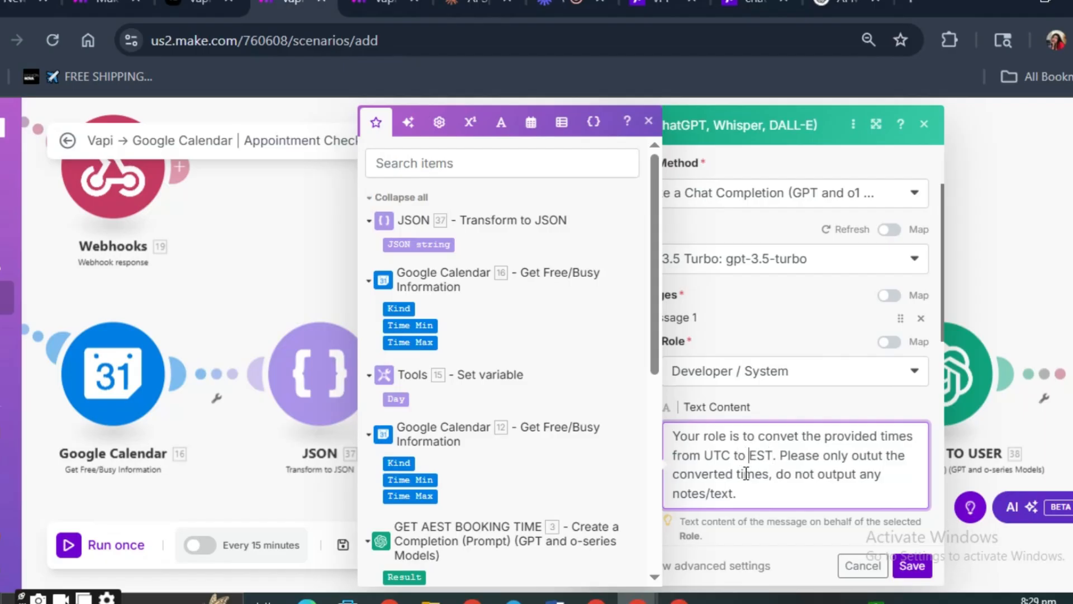
pyautogui.scroll(-2, 771, 481)
pyautogui.click(771, 445)
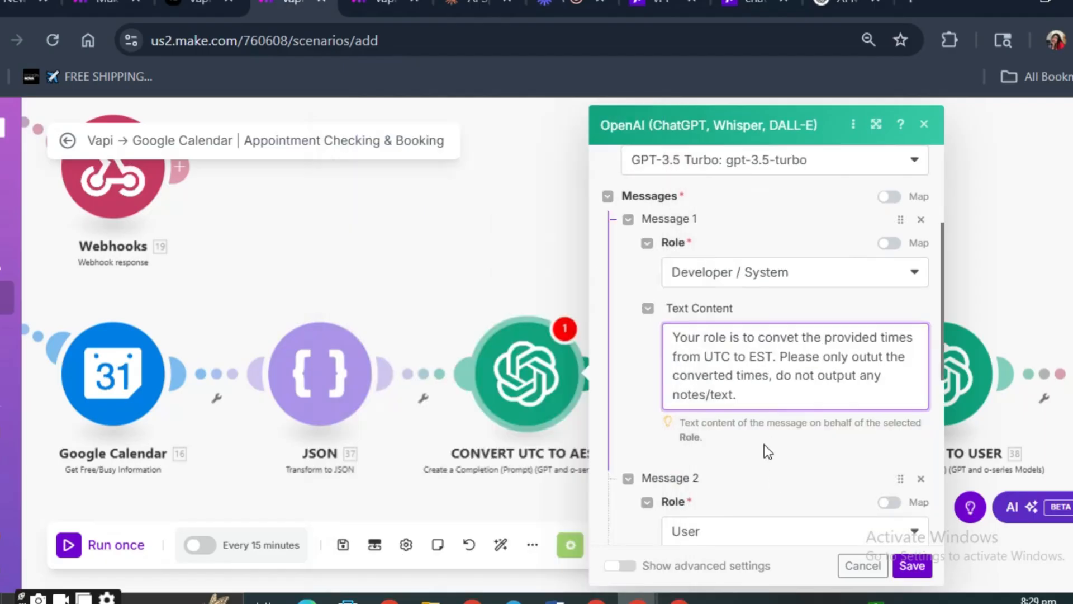
# - Search for "Str" among the mappable values in the User message's text content to locate the Transform to JSON string
pyautogui.scroll(-4, 772, 453)
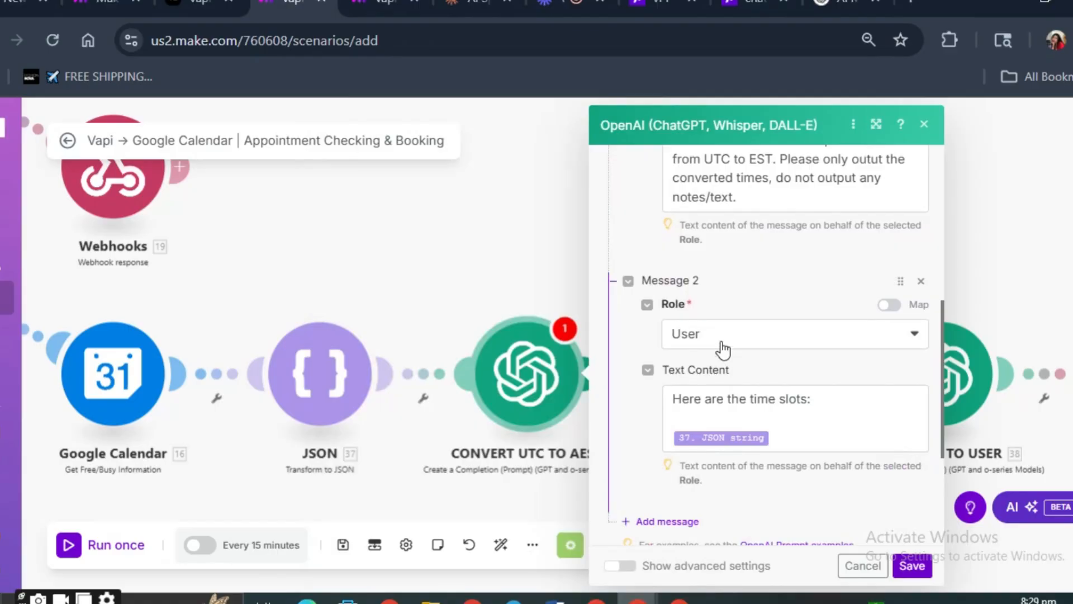
pyautogui.click(724, 349)
pyautogui.click(723, 344)
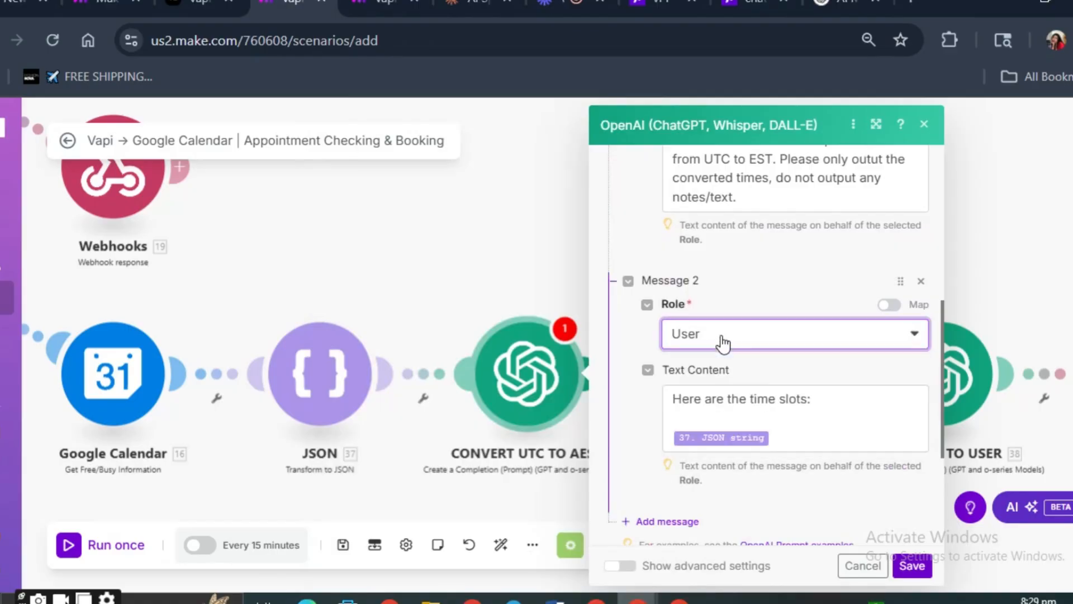
pyautogui.click(724, 414)
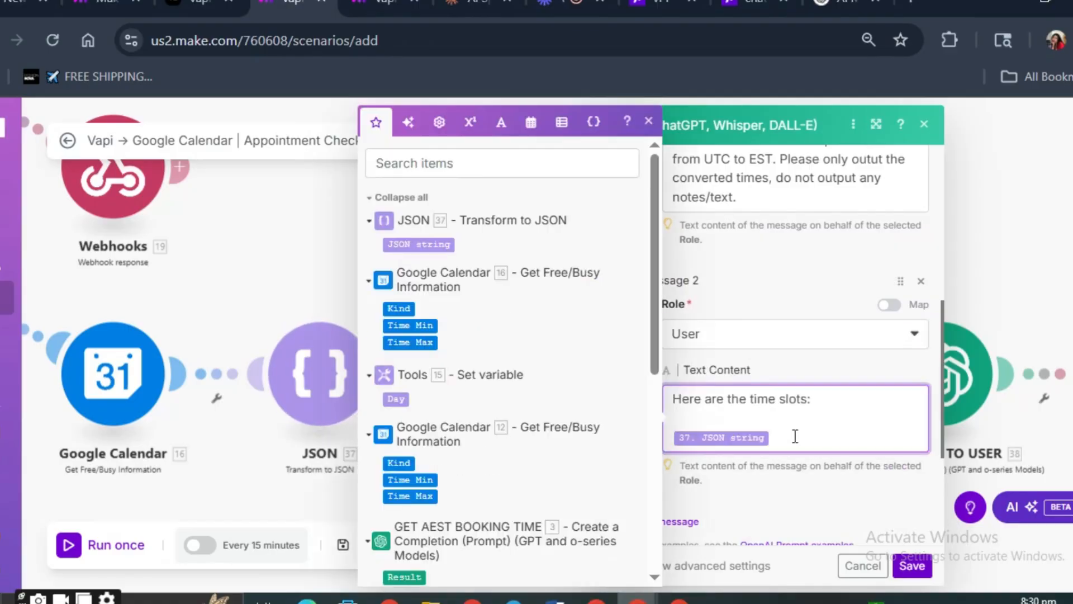
pyautogui.write('/')
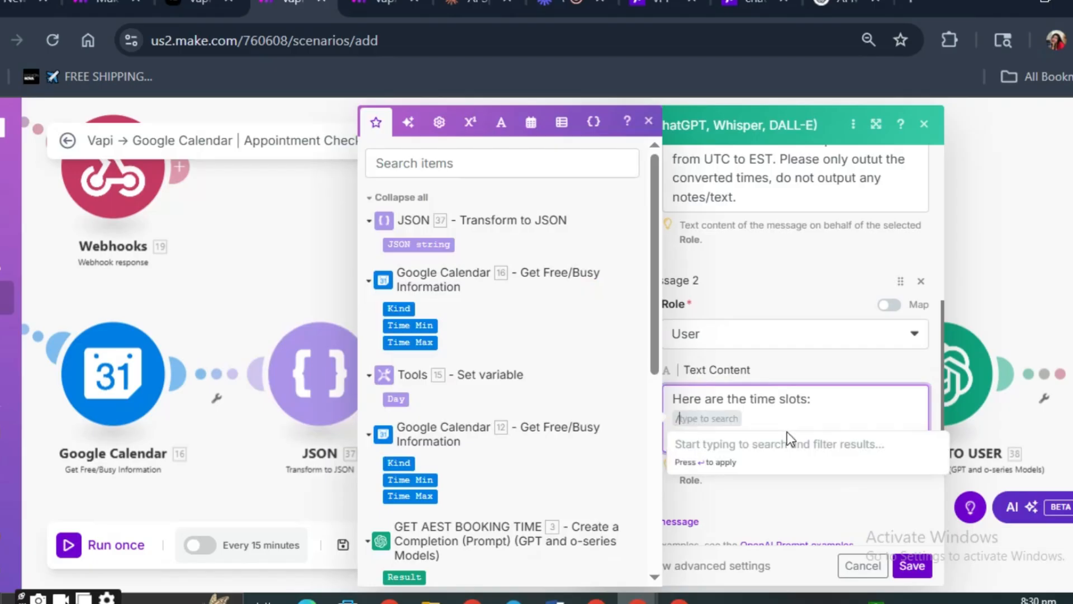
pyautogui.write('str')
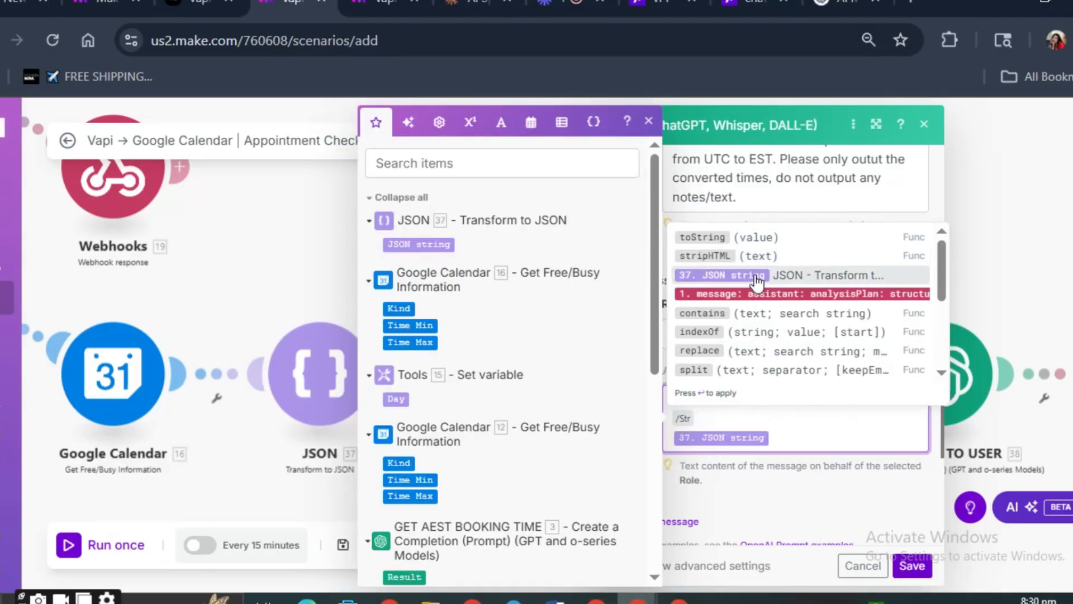
pyautogui.click(752, 423)
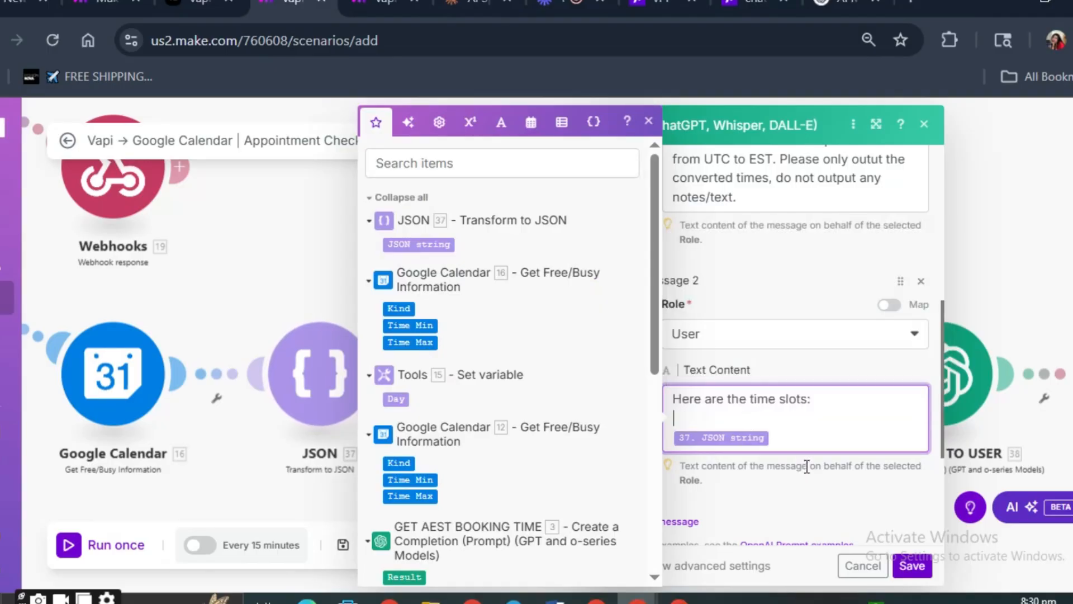
# - Set the max completion tokens to 500 and save the CONVERT UTC TO AEST module
pyautogui.scroll(-4, 806, 466)
pyautogui.click(773, 386)
pyautogui.write('500')
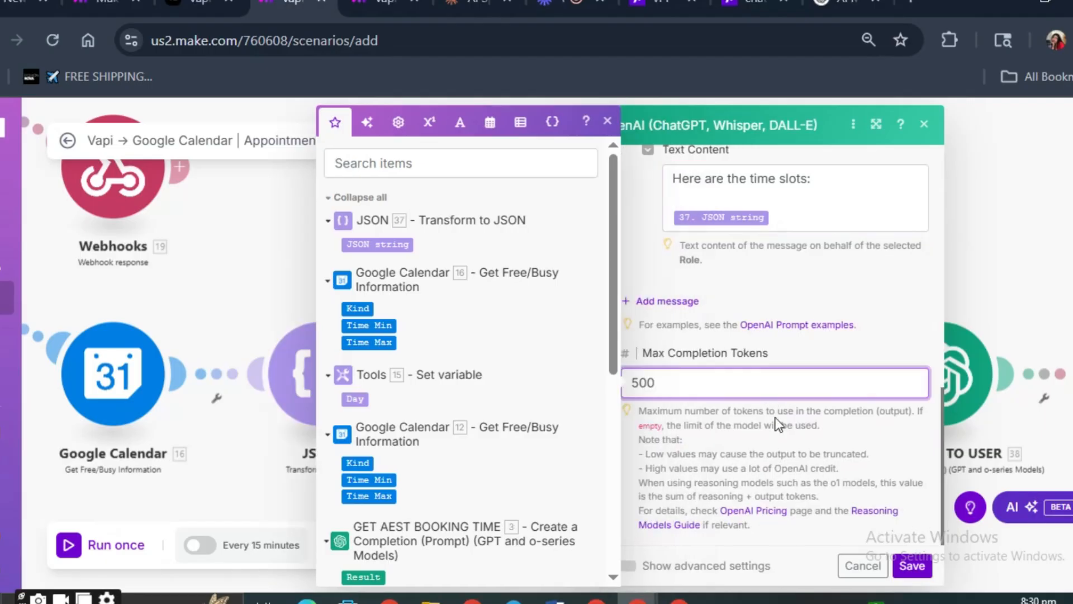
pyautogui.click(912, 565)
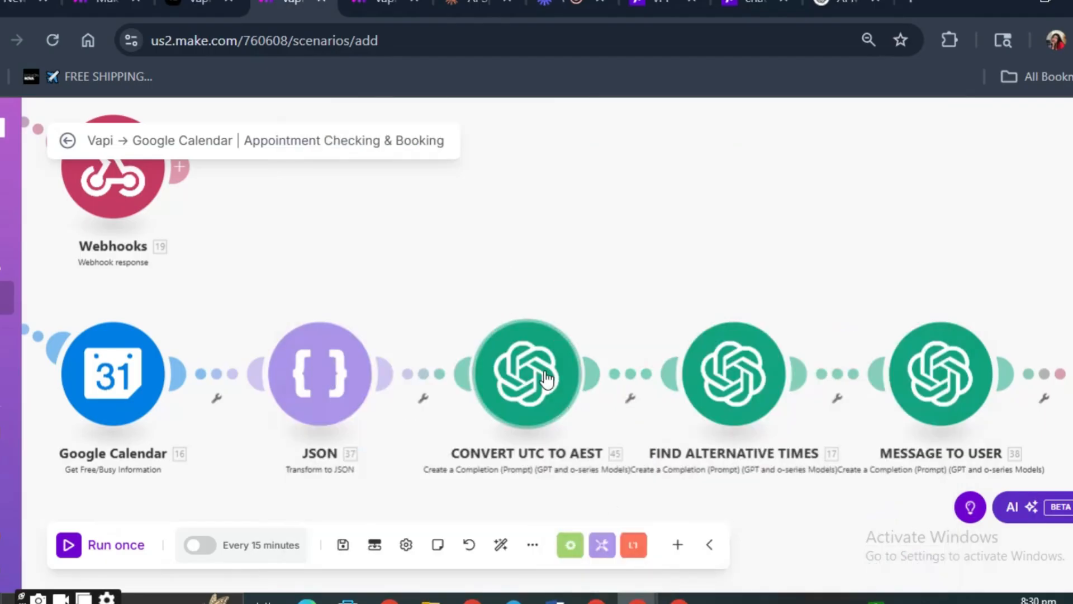
# - Try to rename the CONVERT UTC TO AEST module to CONVERT UTC TO EST, and delete the stray empty module beside it
pyautogui.click(732, 392)
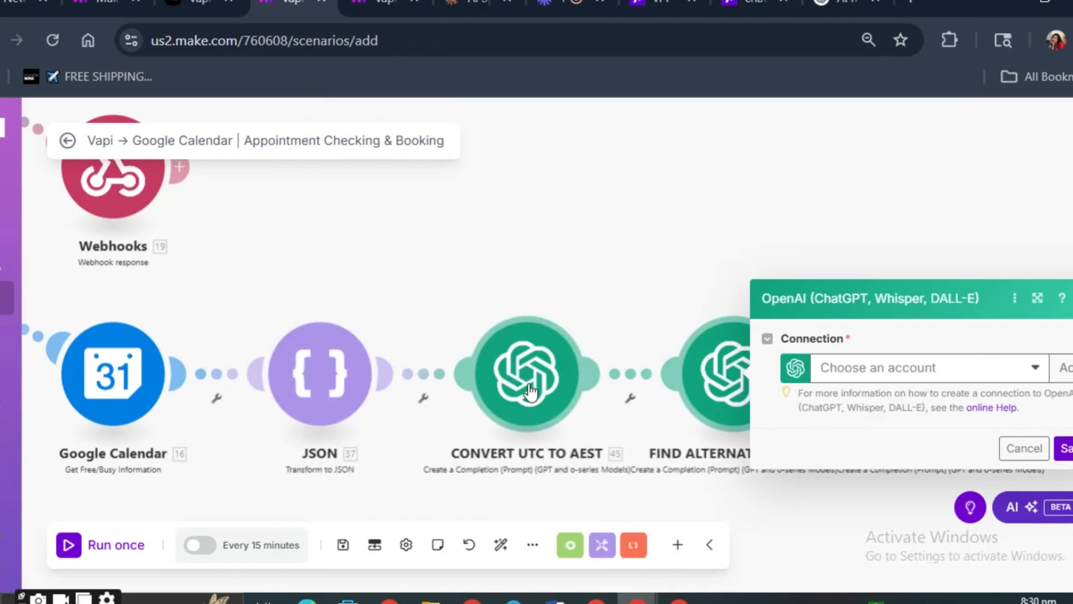
pyautogui.doubleClick(590, 453)
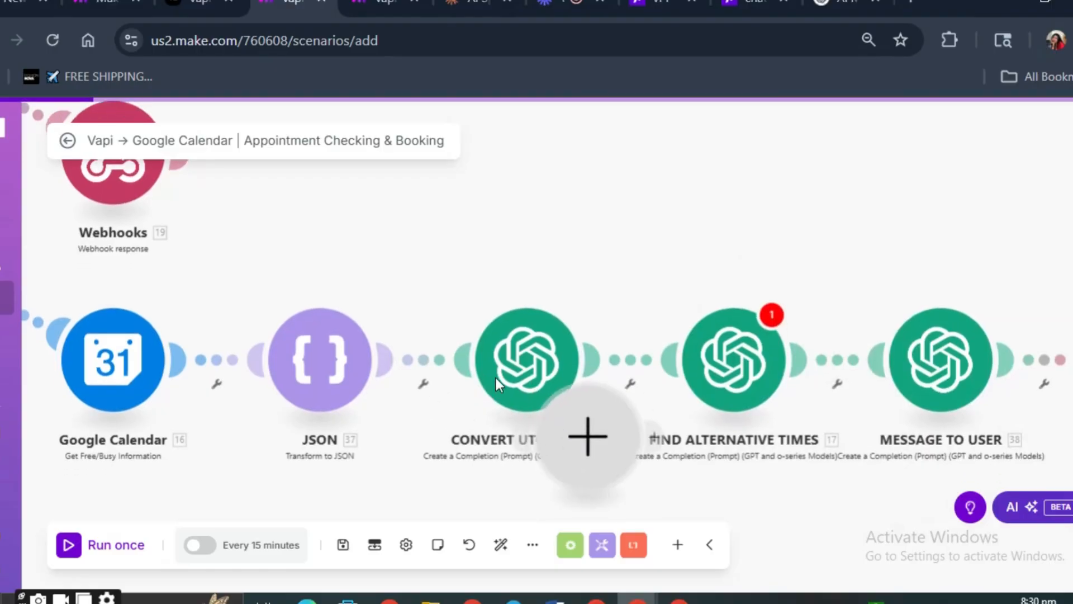
pyautogui.rightClick(495, 377)
pyautogui.click(511, 391)
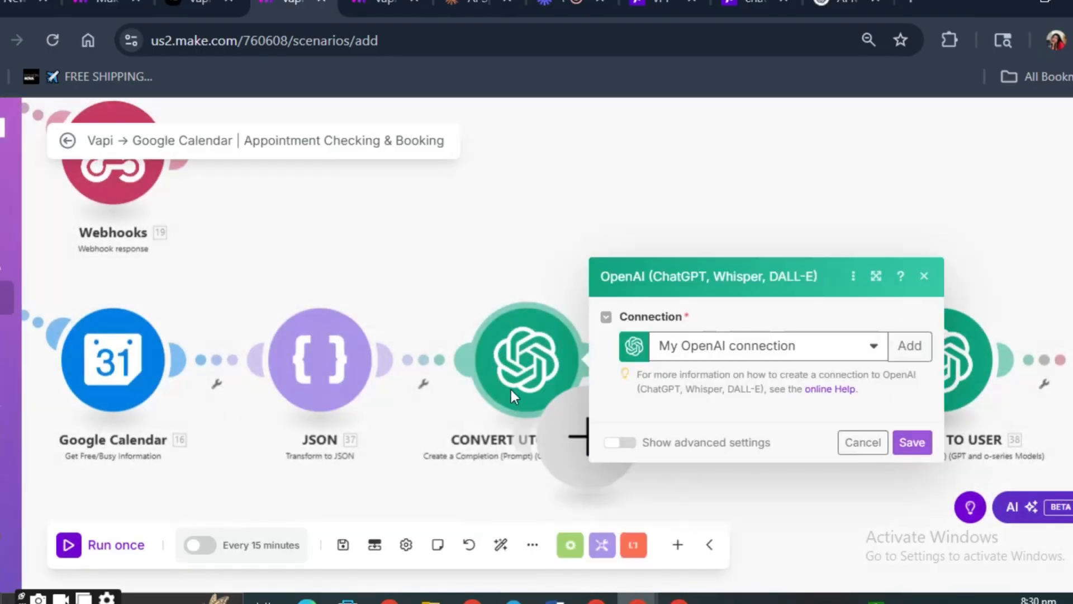
pyautogui.rightClick(511, 390)
pyautogui.click(538, 473)
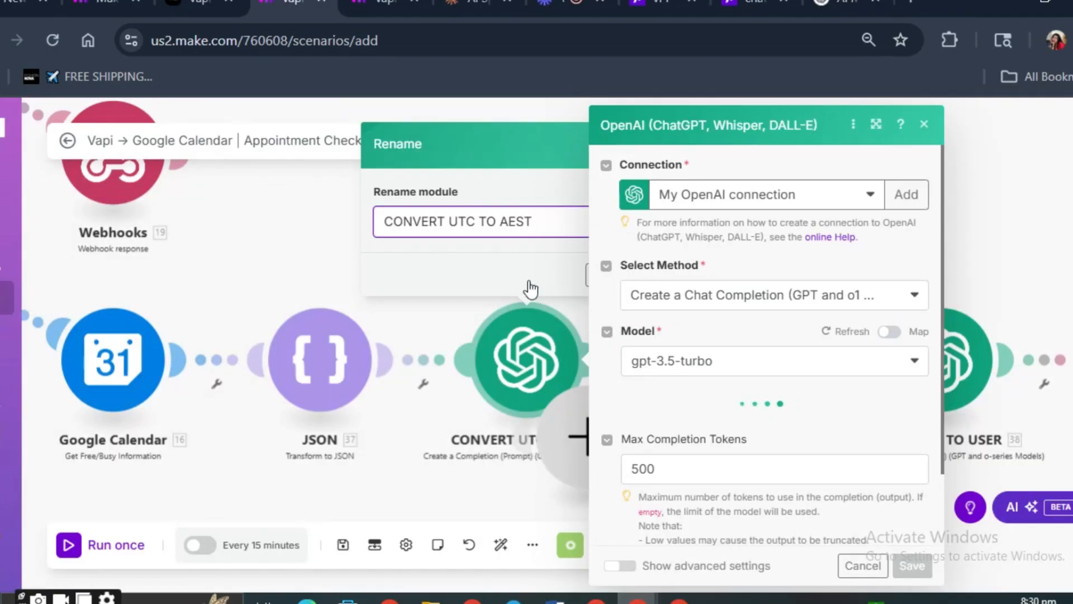
pyautogui.moveTo(500, 223); pyautogui.dragTo(577, 227)
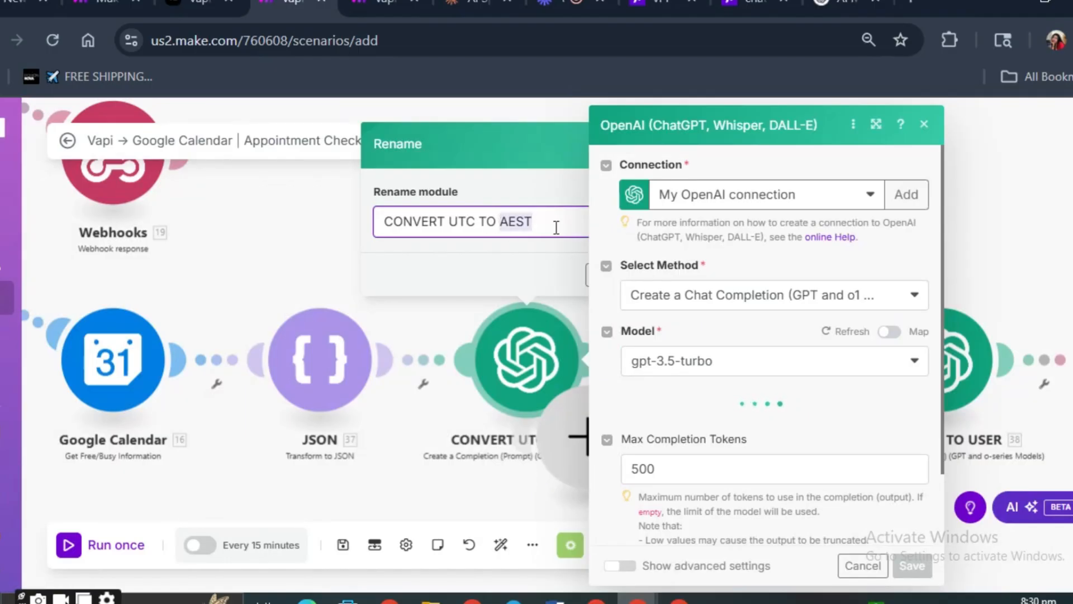
pyautogui.write('EST')
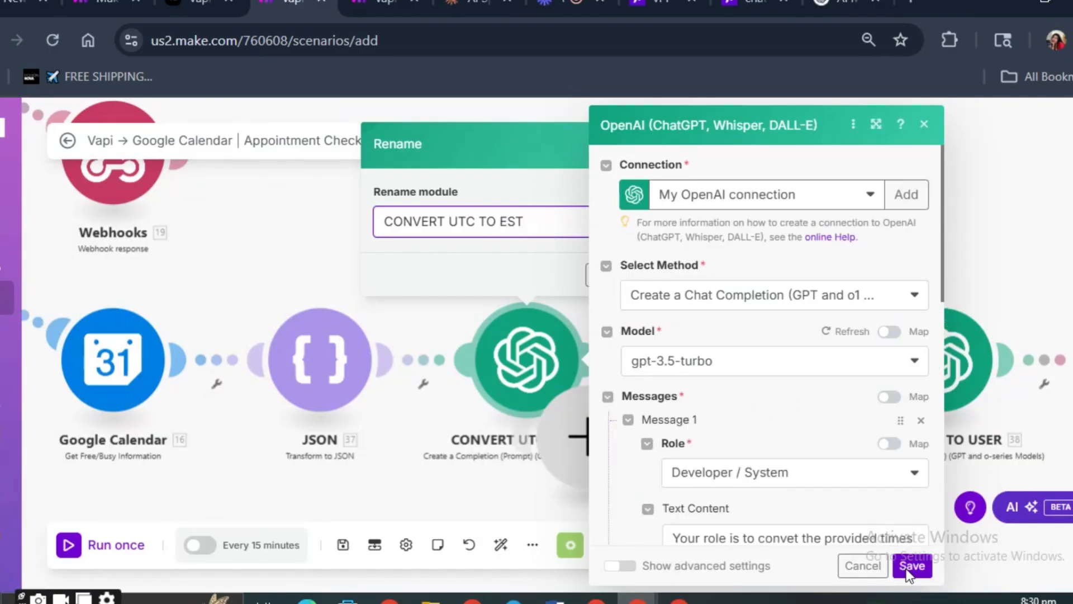
pyautogui.click(908, 567)
pyautogui.rightClick(606, 436)
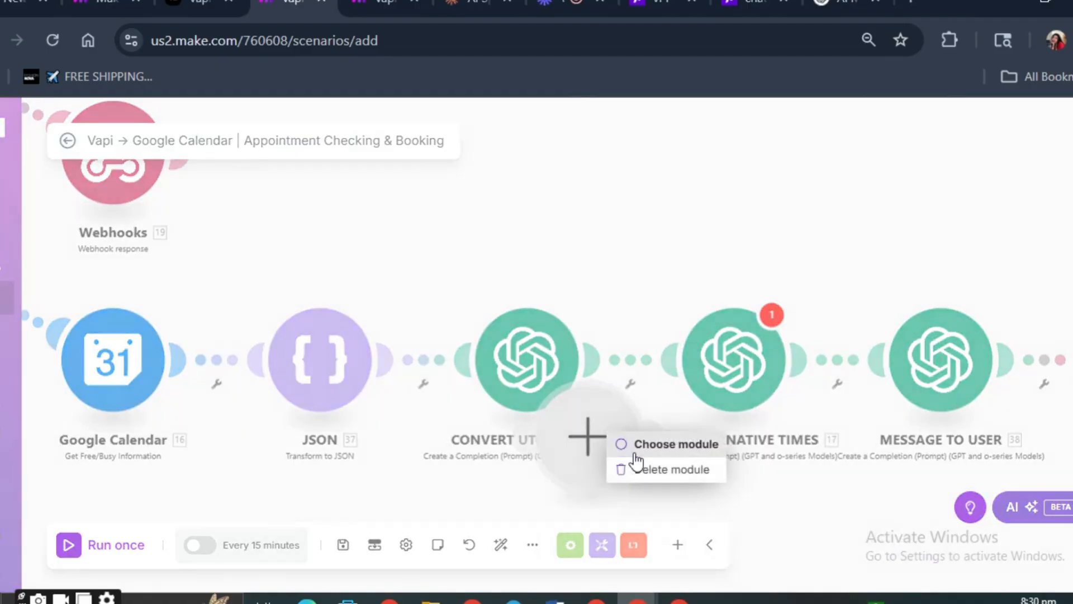
pyautogui.click(643, 467)
# - Assign My OpenAI connection to the FIND ALTERNATIVE TIMES module and search its available models for 3.5
pyautogui.click(718, 386)
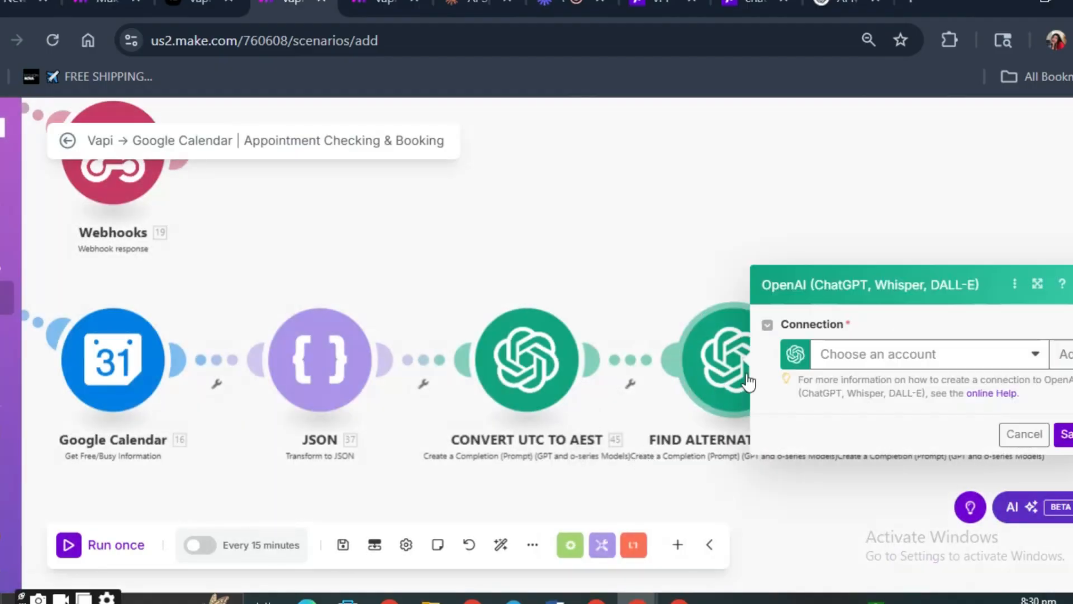
pyautogui.click(880, 363)
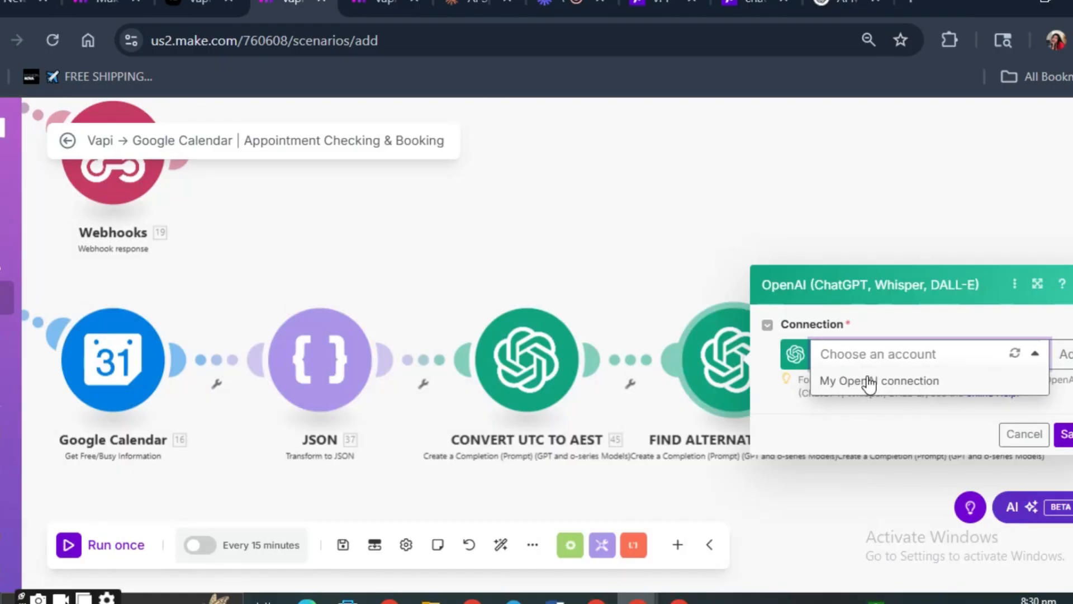
pyautogui.click(869, 382)
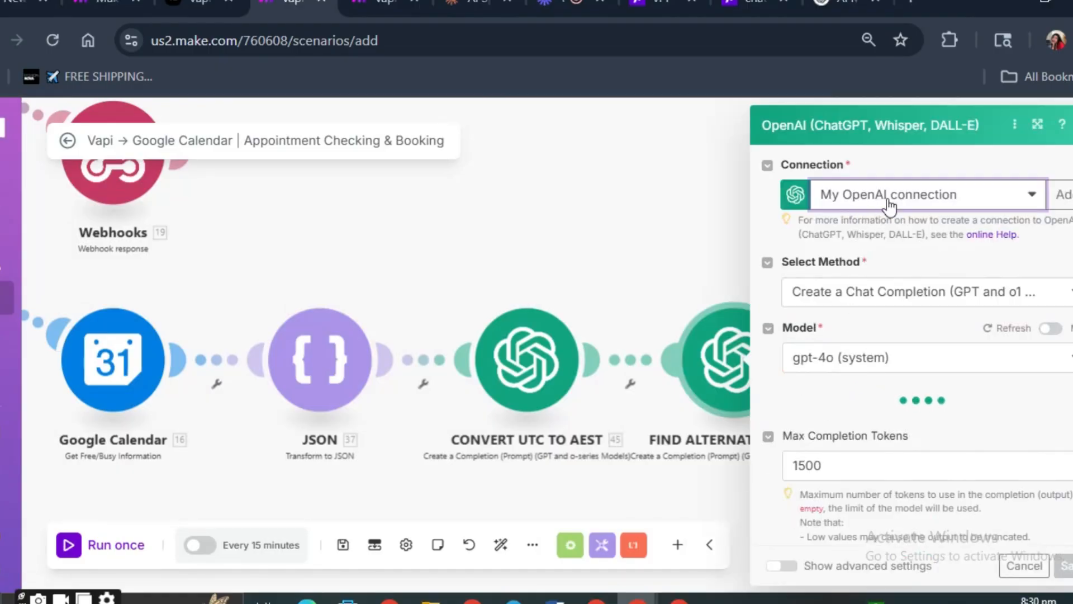
pyautogui.click(858, 359)
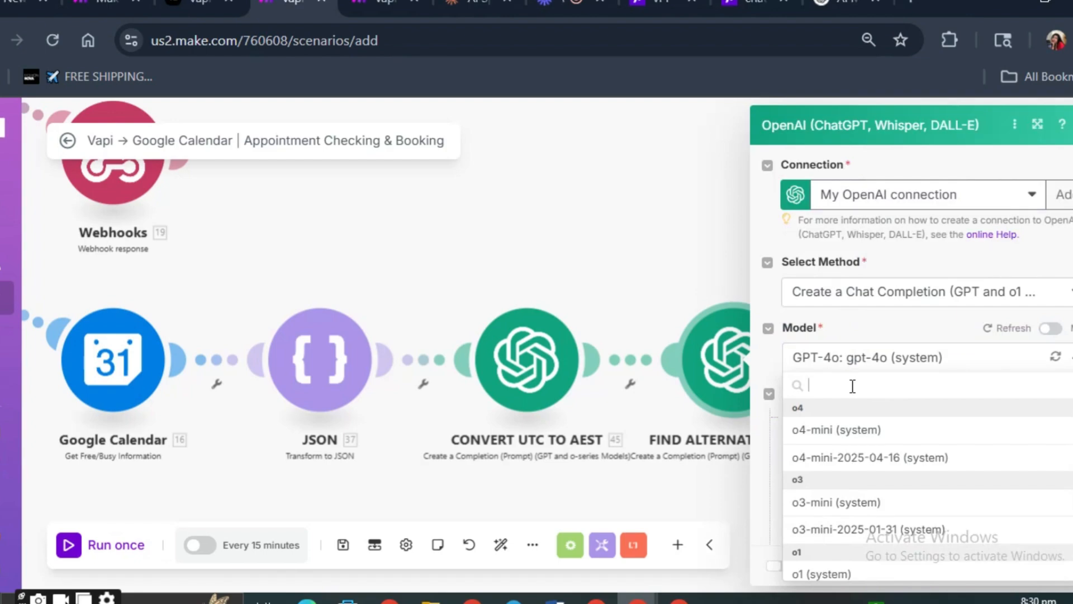
pyautogui.write('3.5')
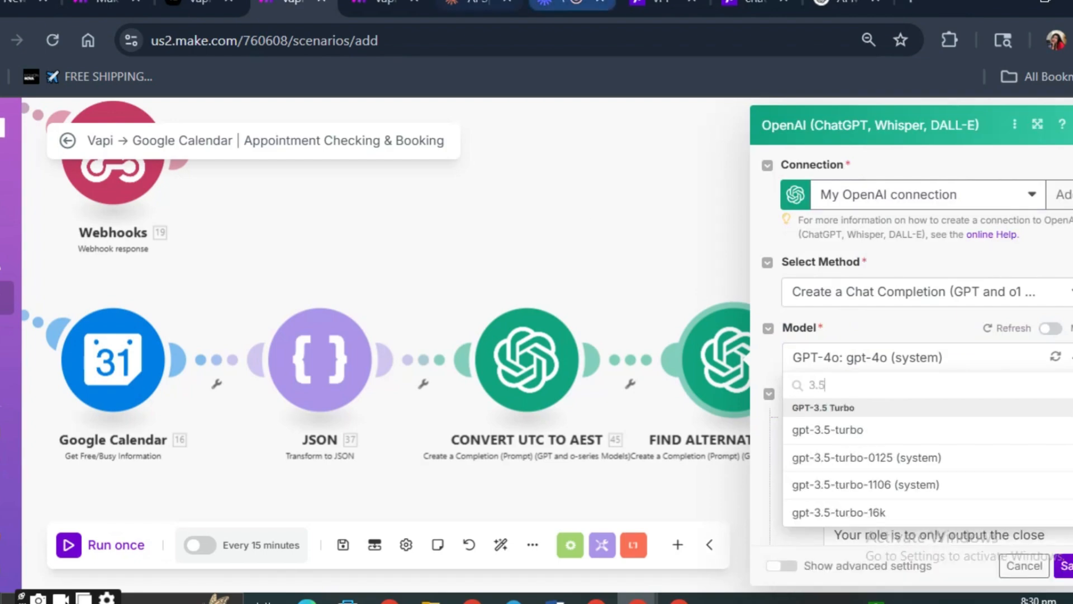
pyautogui.click(565, 7)
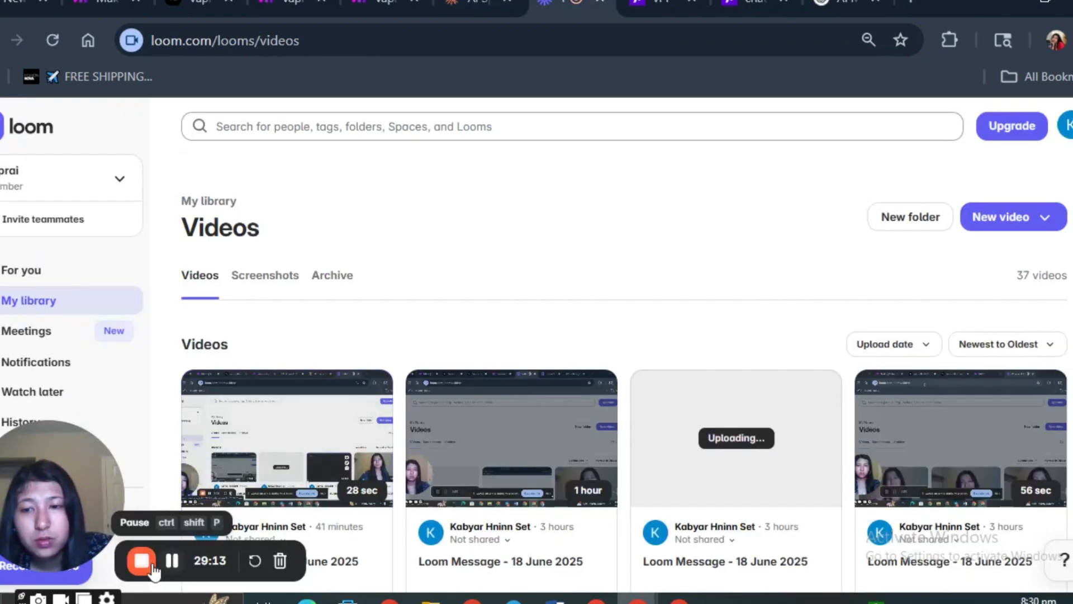
pyautogui.hotkey('ctrl', 'shift', 'p')
pyautogui.hotkey('ctrl', 'shift', 'p')
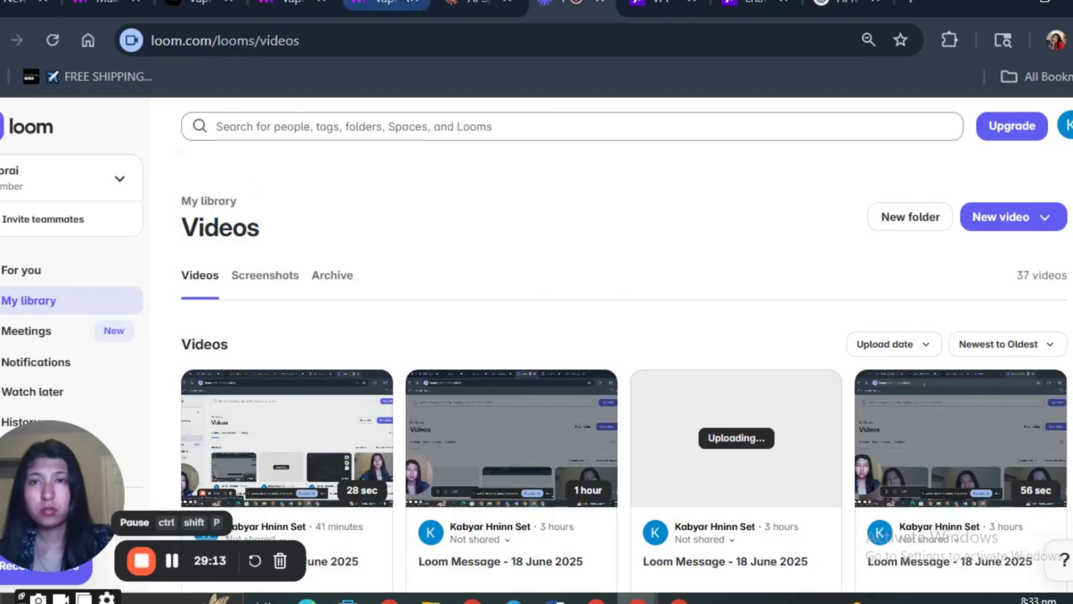
# - Switch to the existing copy of the scenario and review the messages of its FIND ALTERNATIVE TIMES module
pyautogui.click(407, 3)
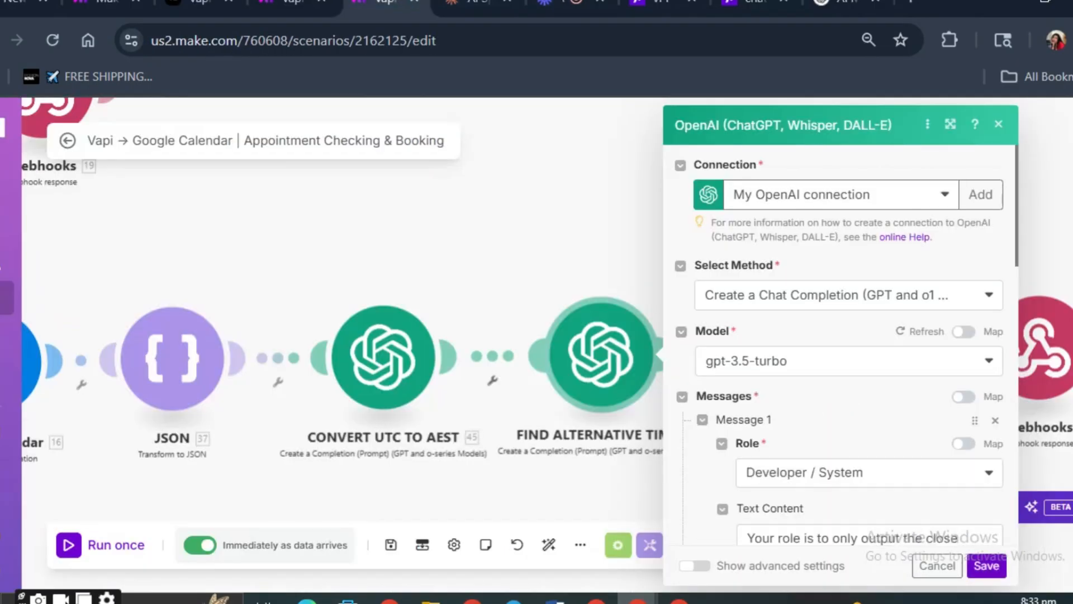
pyautogui.scroll(-7, 830, 322)
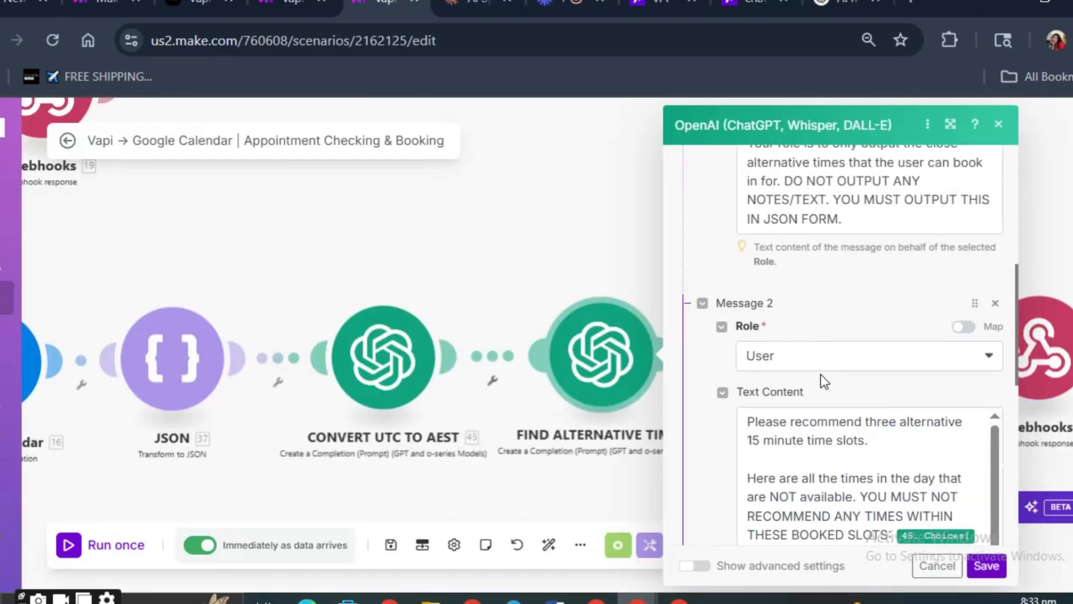
pyautogui.click(595, 273)
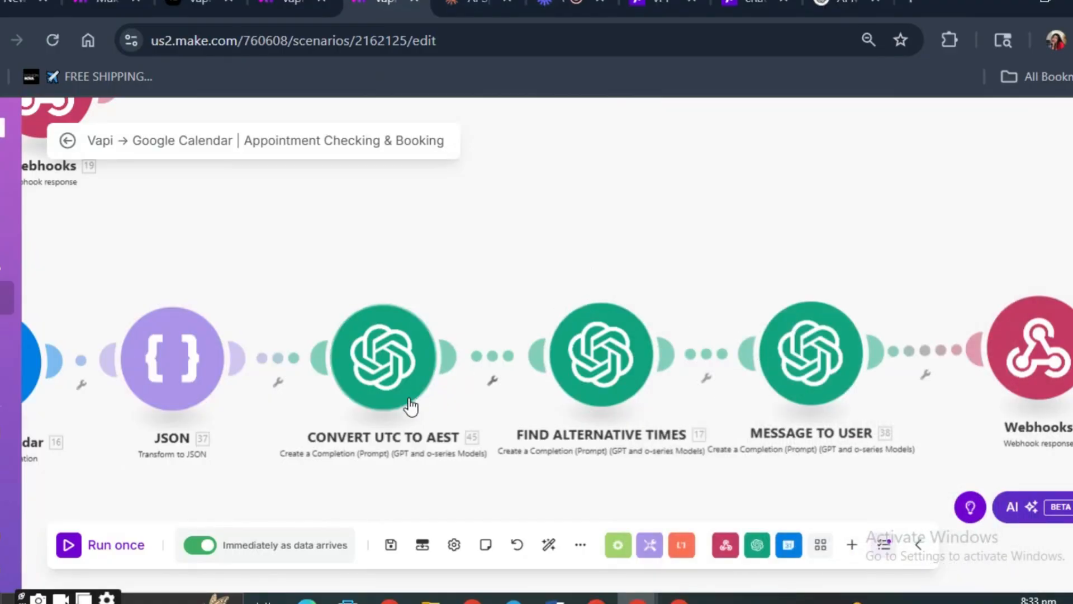
pyautogui.click(412, 370)
pyautogui.rightClick(418, 436)
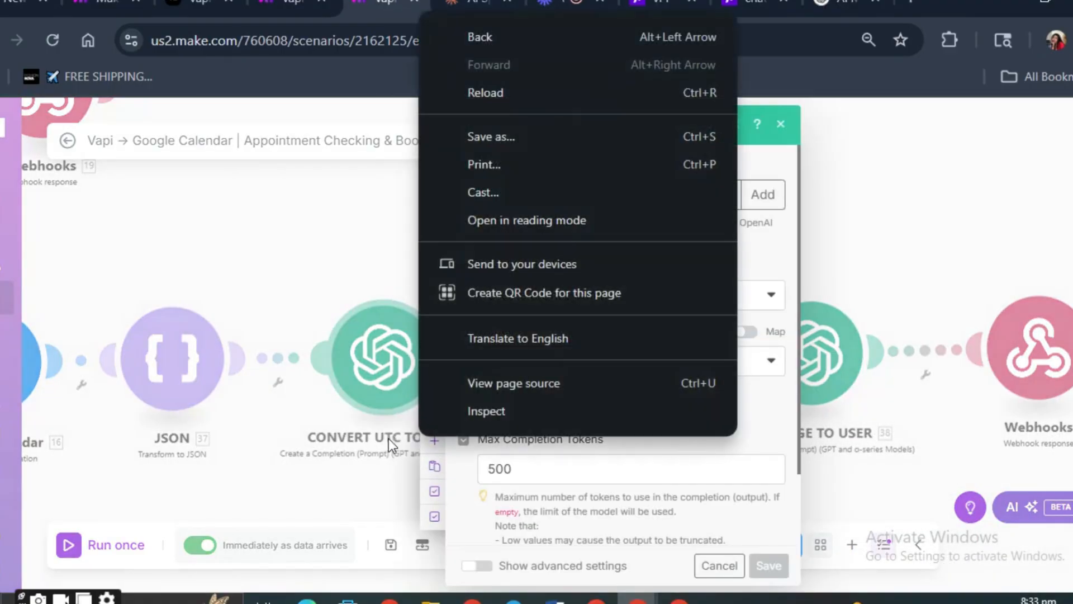
pyautogui.click(386, 435)
pyautogui.rightClick(387, 433)
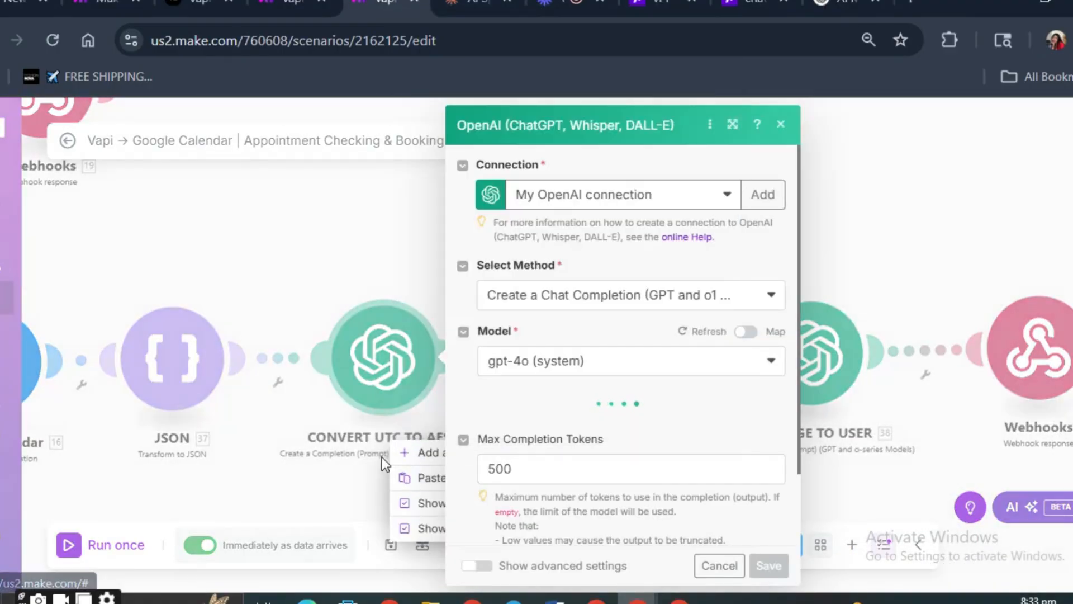
pyautogui.click(395, 444)
pyautogui.click(403, 437)
pyautogui.rightClick(406, 441)
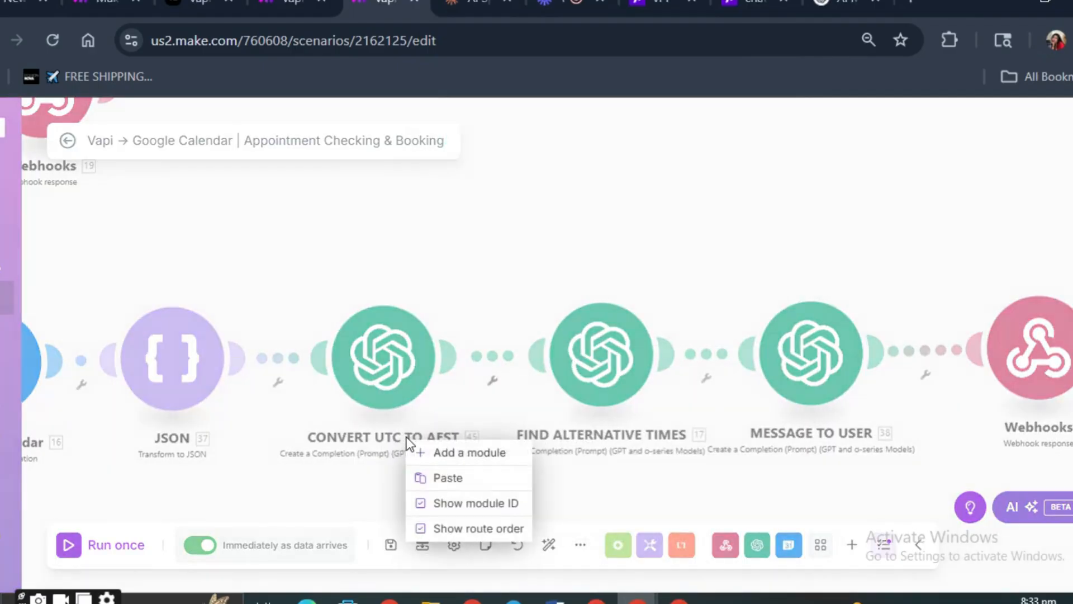
pyautogui.click(384, 468)
pyautogui.rightClick(443, 438)
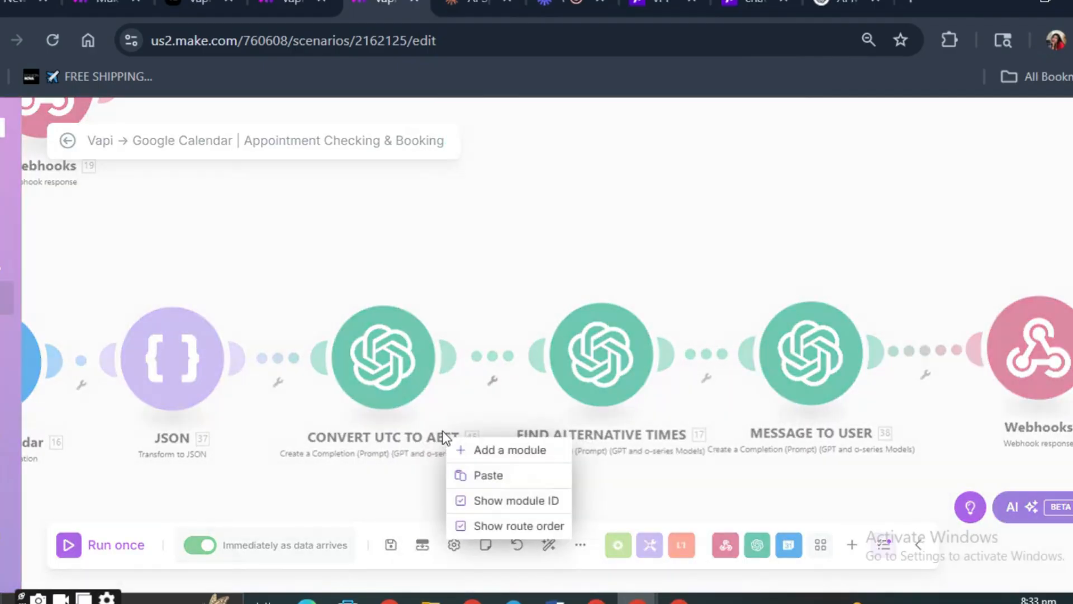
pyautogui.click(405, 445)
pyautogui.doubleClick(431, 441)
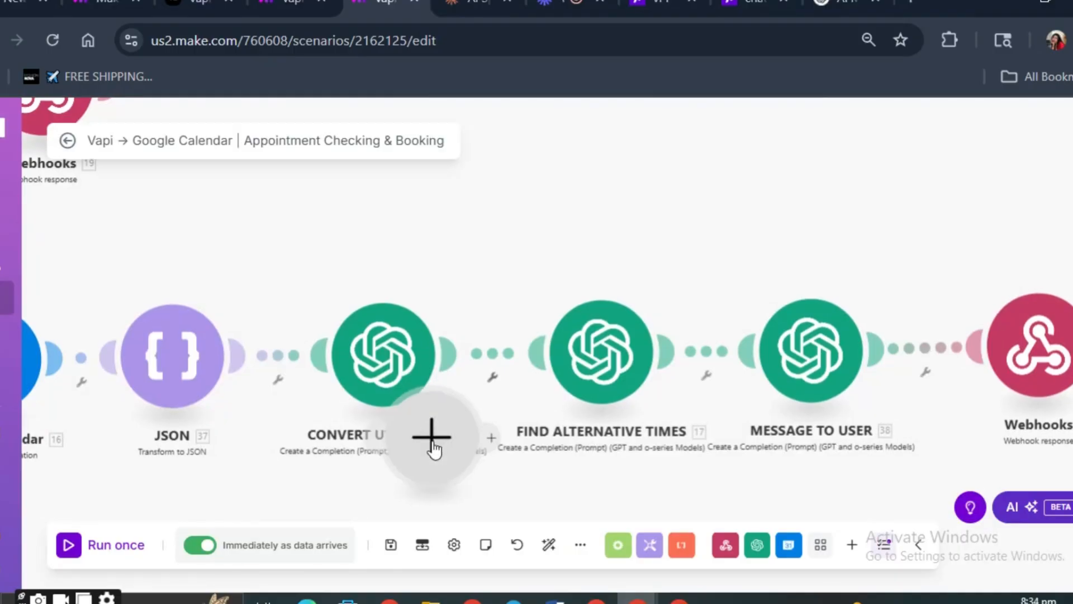
pyautogui.rightClick(456, 445)
pyautogui.click(497, 477)
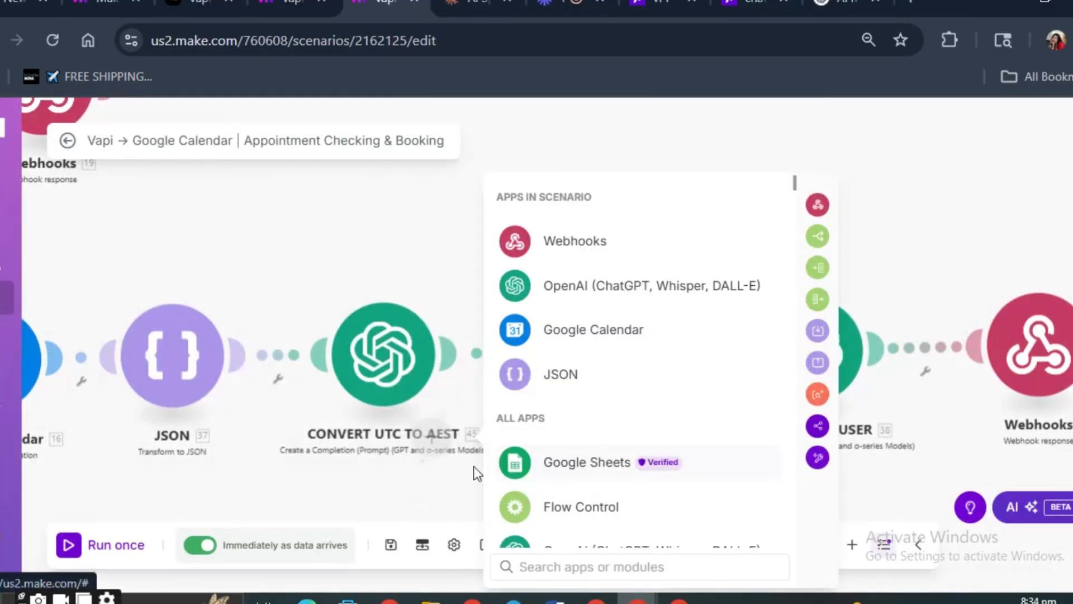
# - Rename the CONVERT UTC TO AEST module to CONVERT UTC TO EST
pyautogui.rightClick(399, 372)
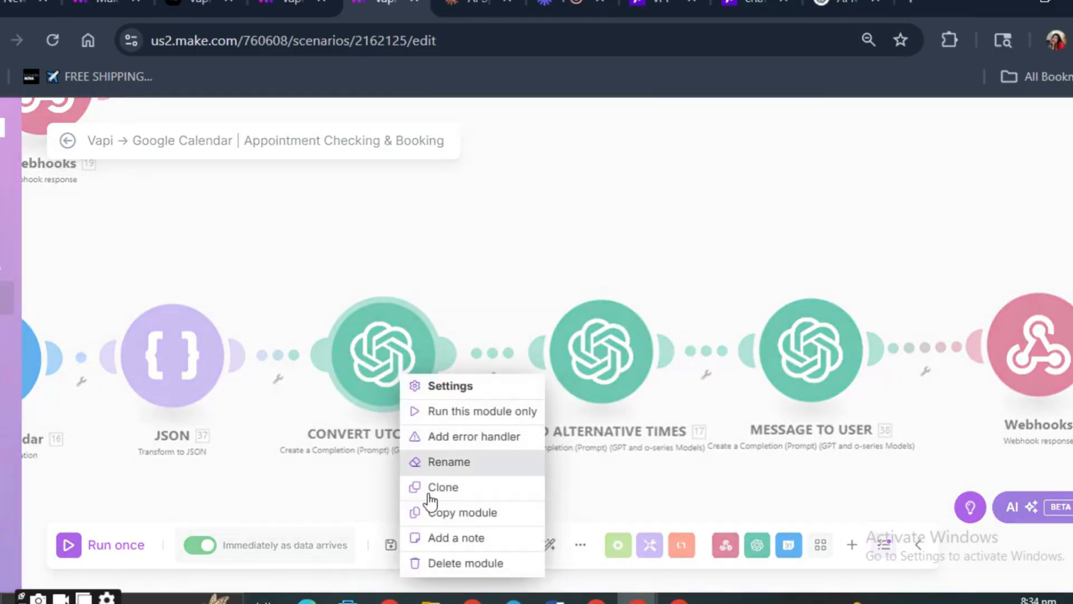
pyautogui.click(452, 462)
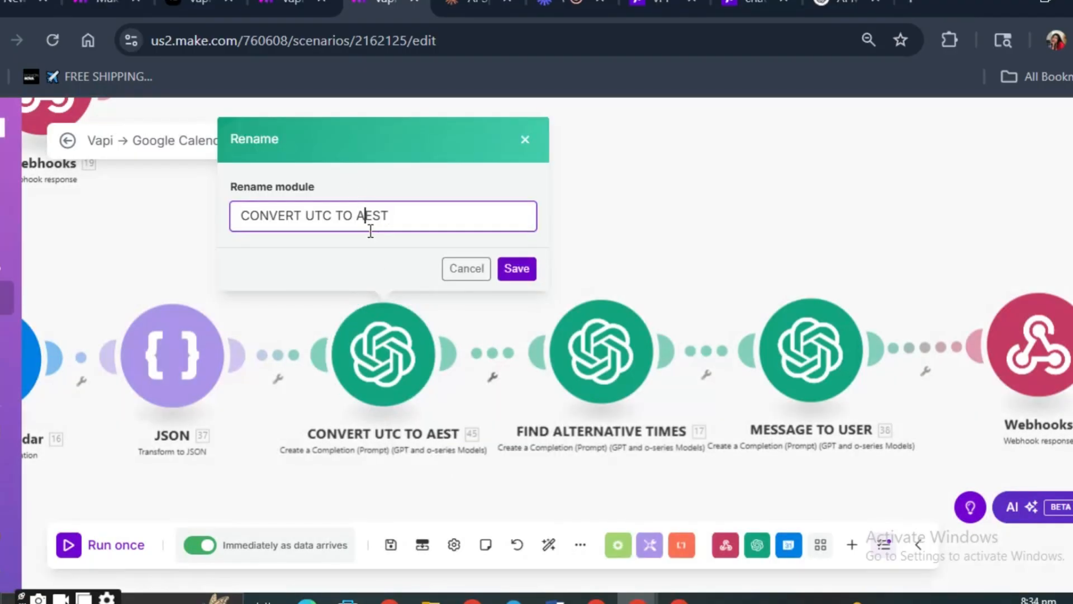
pyautogui.press('BackSpace')
pyautogui.click(516, 269)
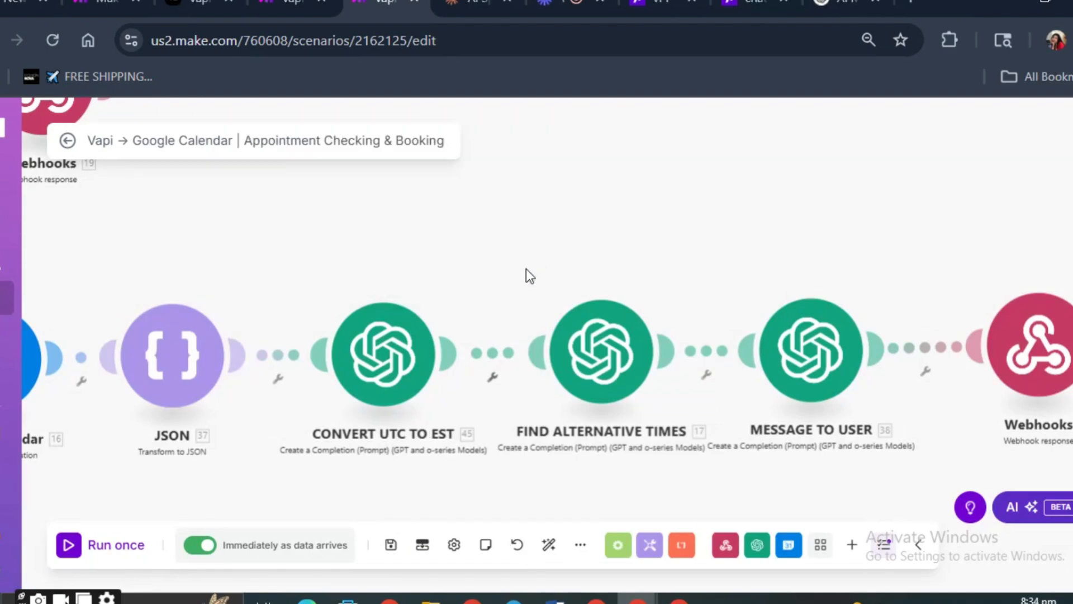
# - Open the FIND ALTERNATIVE TIMES module and review its connection, method, model and the role of Message 1
pyautogui.scroll(-2, 588, 346)
pyautogui.scroll(5, 587, 364)
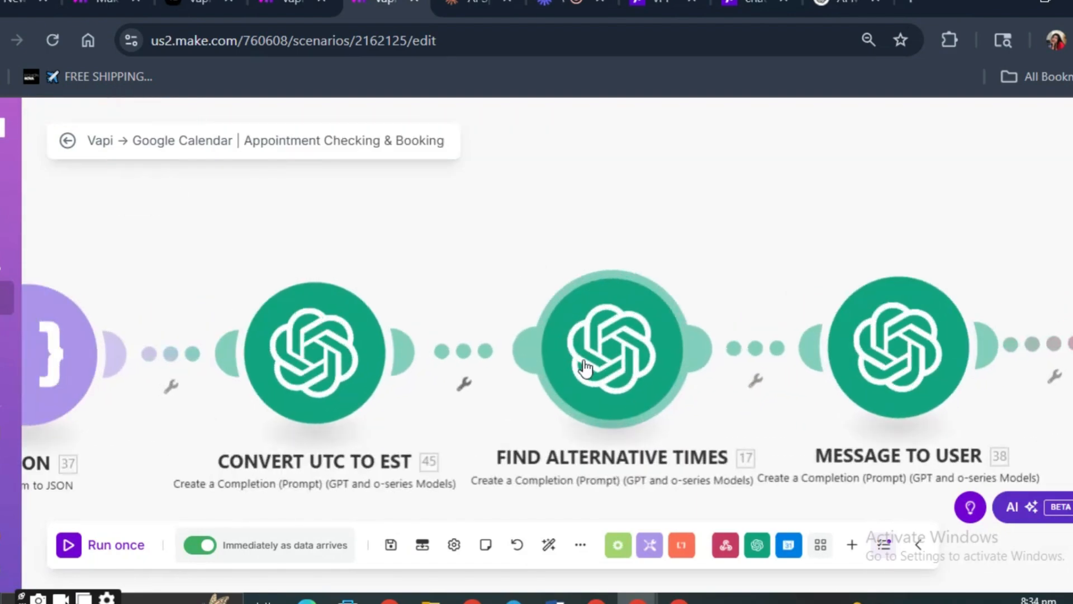
pyautogui.scroll(-2, 476, 442)
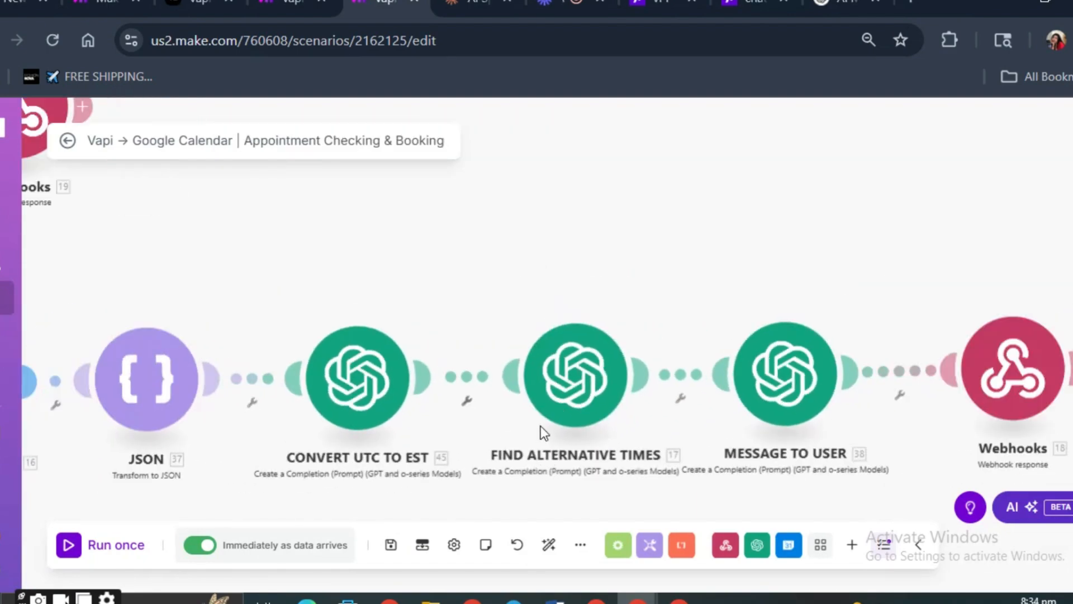
pyautogui.click(568, 417)
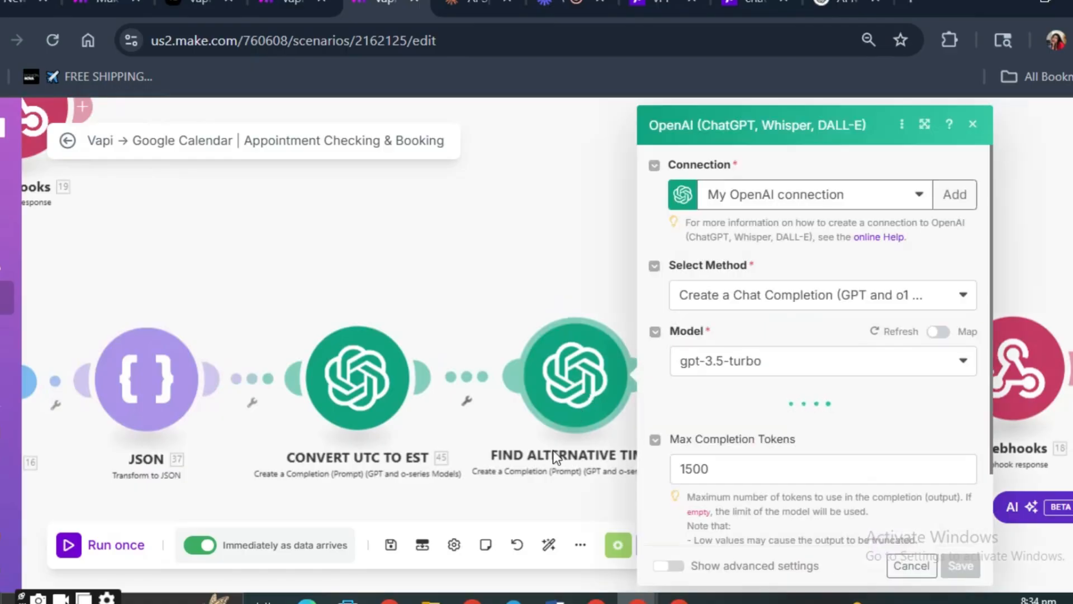
pyautogui.scroll(-2, 647, 430)
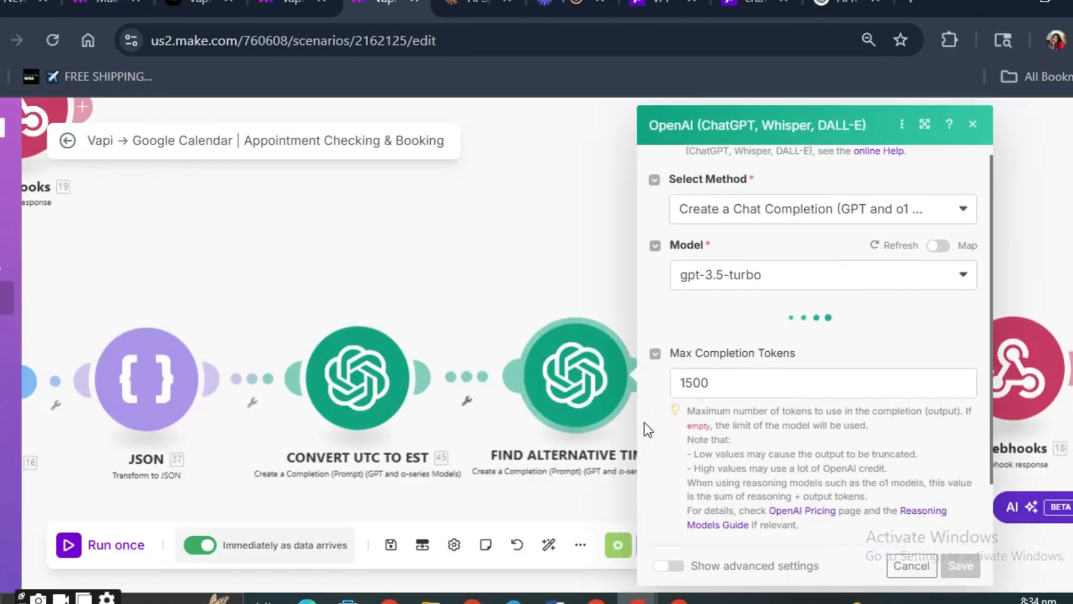
pyautogui.scroll(2, 708, 383)
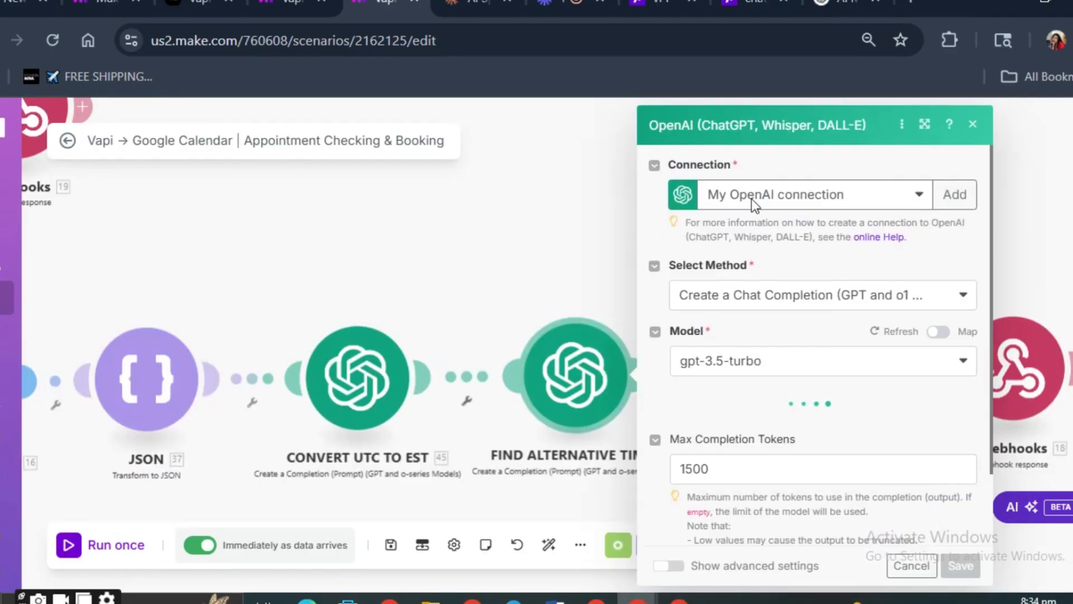
pyautogui.click(738, 211)
pyautogui.click(738, 211)
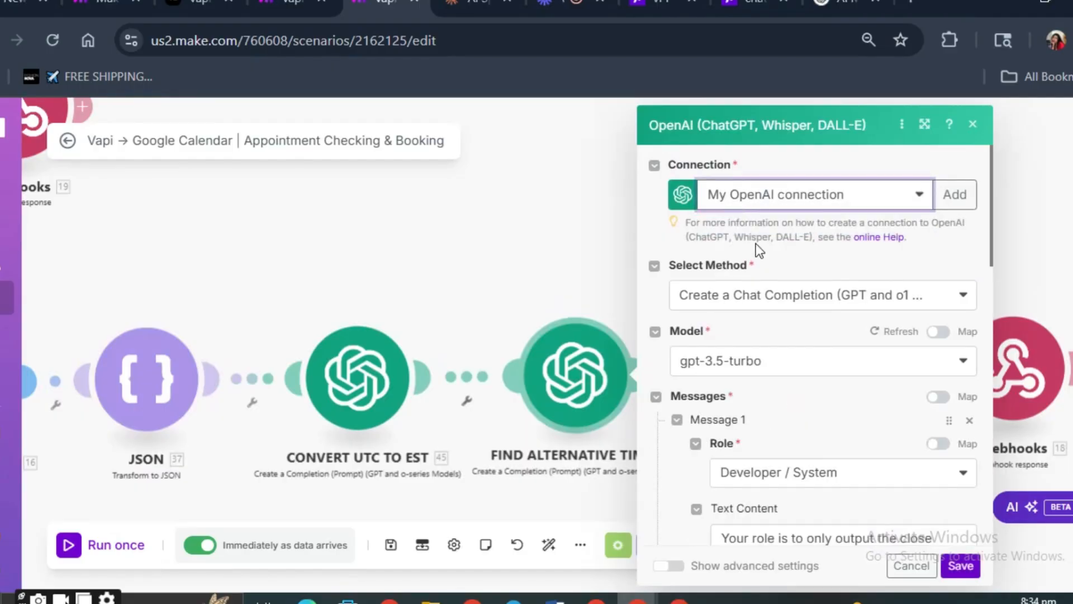
pyautogui.click(771, 294)
pyautogui.click(773, 317)
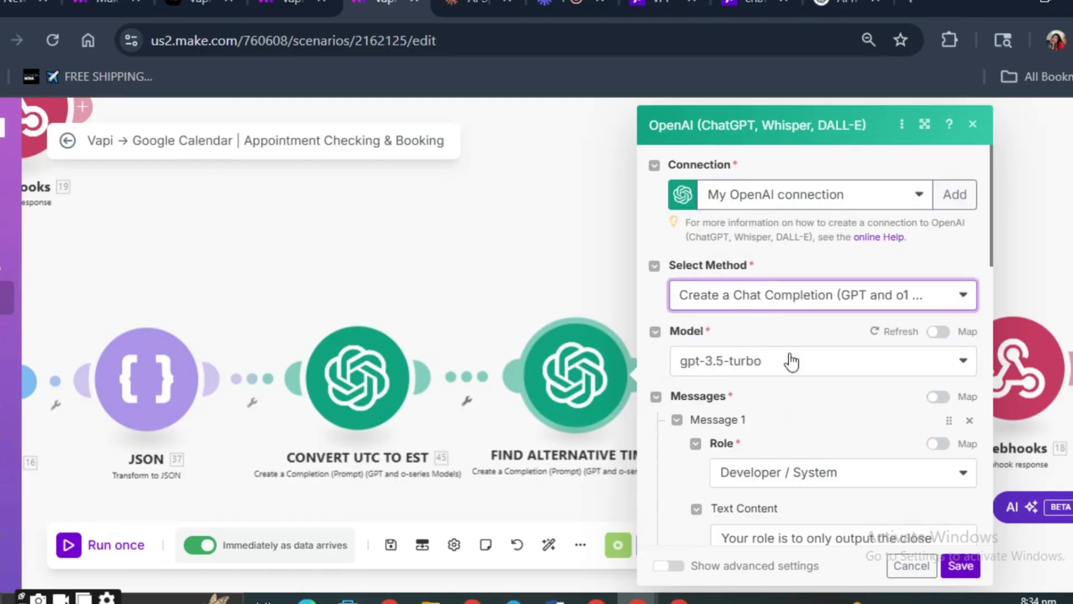
pyautogui.scroll(-2, 791, 363)
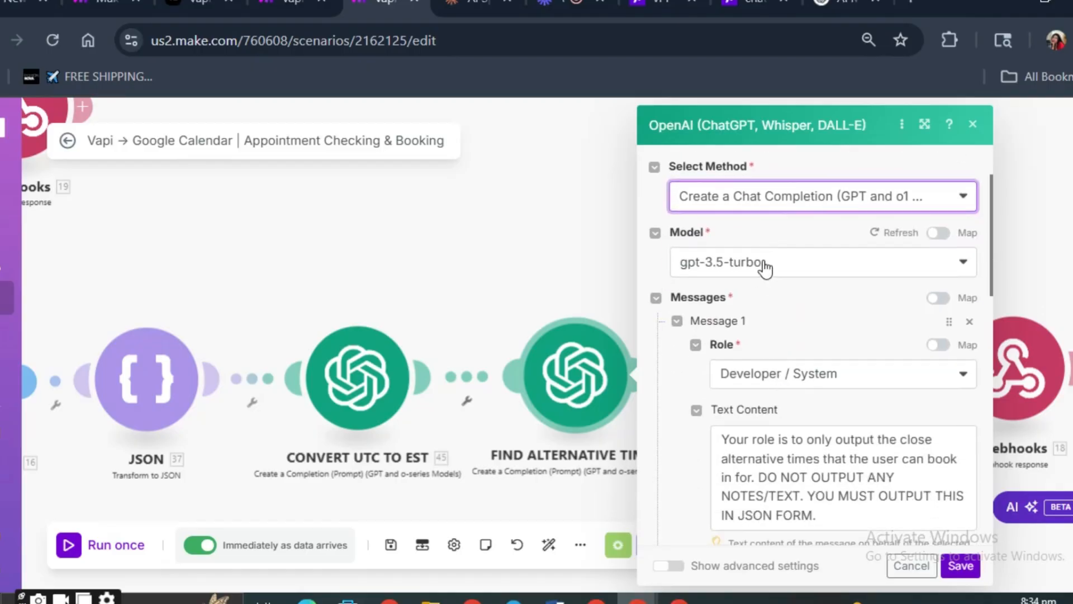
pyautogui.click(765, 267)
pyautogui.scroll(-2, 763, 290)
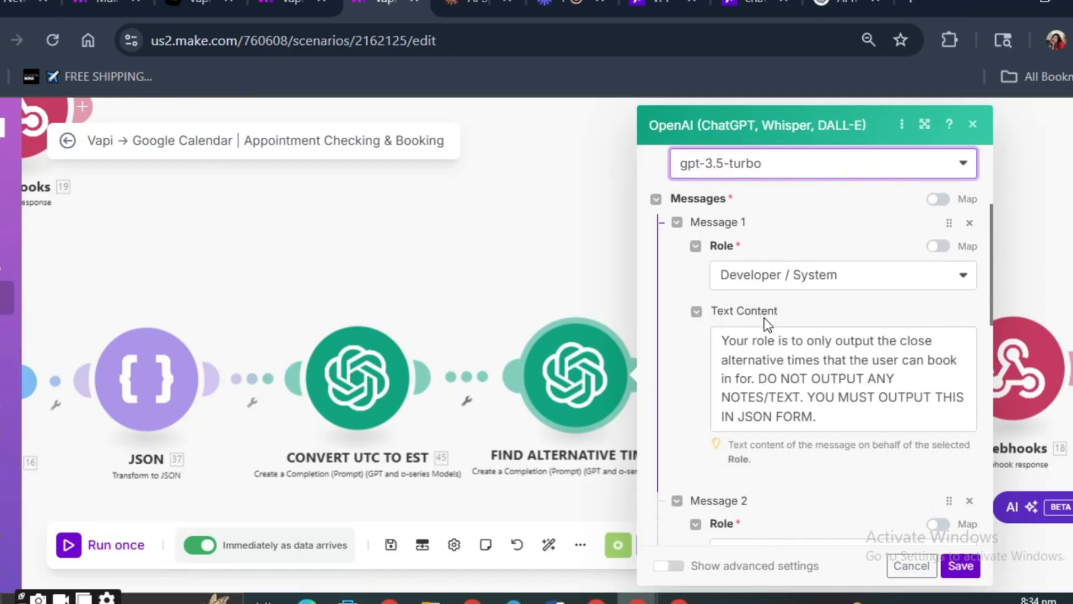
pyautogui.click(749, 274)
pyautogui.click(769, 355)
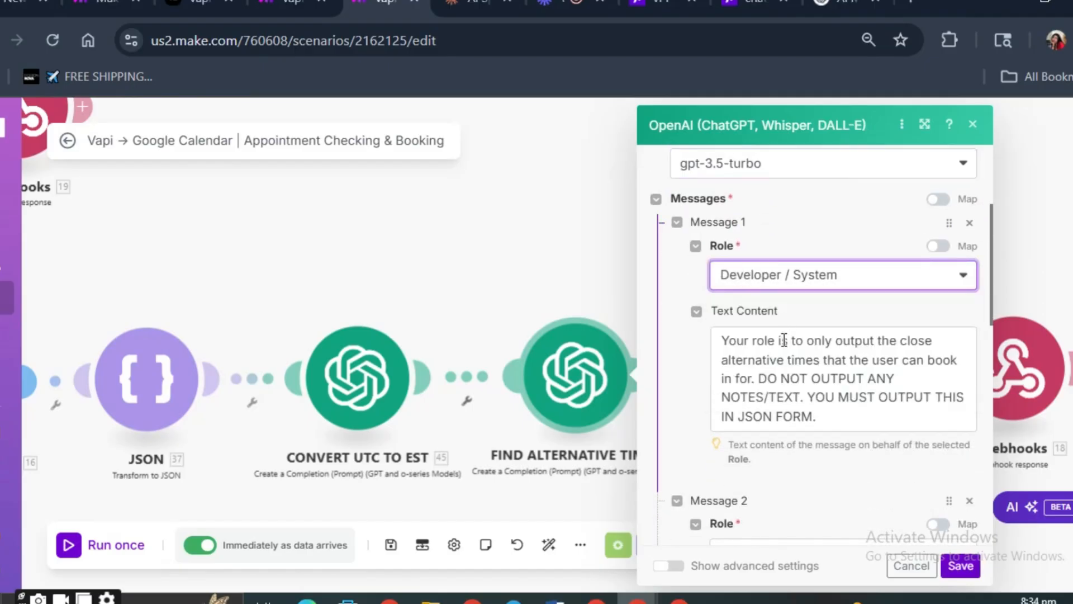
# - Review the Message 1 instructions, the Message 2 role and the start of its text content
pyautogui.moveTo(733, 340); pyautogui.dragTo(757, 398)
pyautogui.click(800, 397)
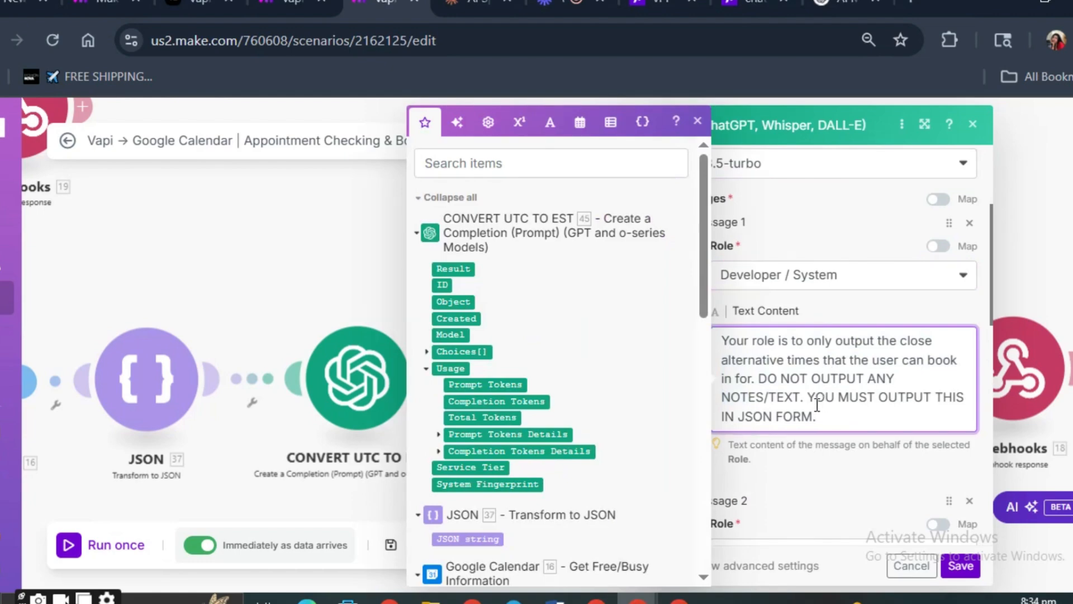
pyautogui.scroll(-2, 811, 428)
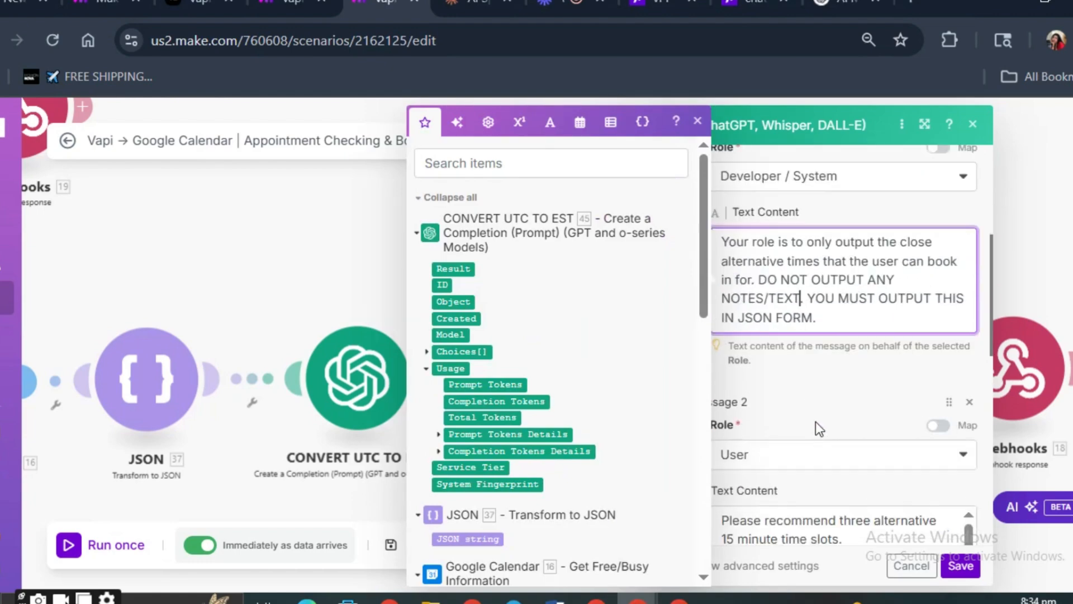
pyautogui.click(786, 447)
pyautogui.click(782, 450)
pyautogui.click(778, 431)
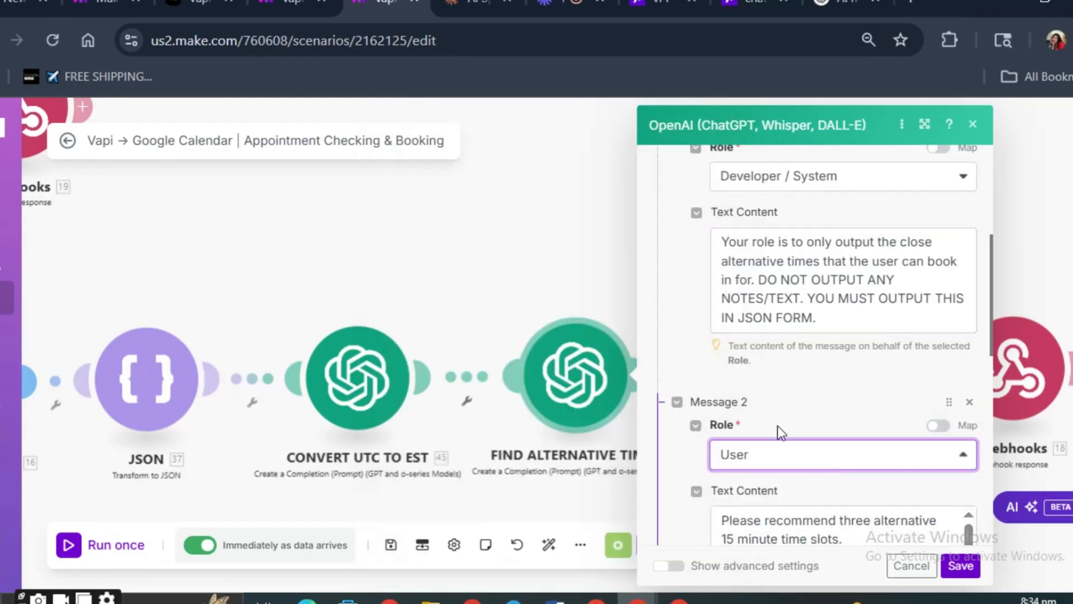
pyautogui.scroll(-4, 794, 417)
pyautogui.click(736, 334)
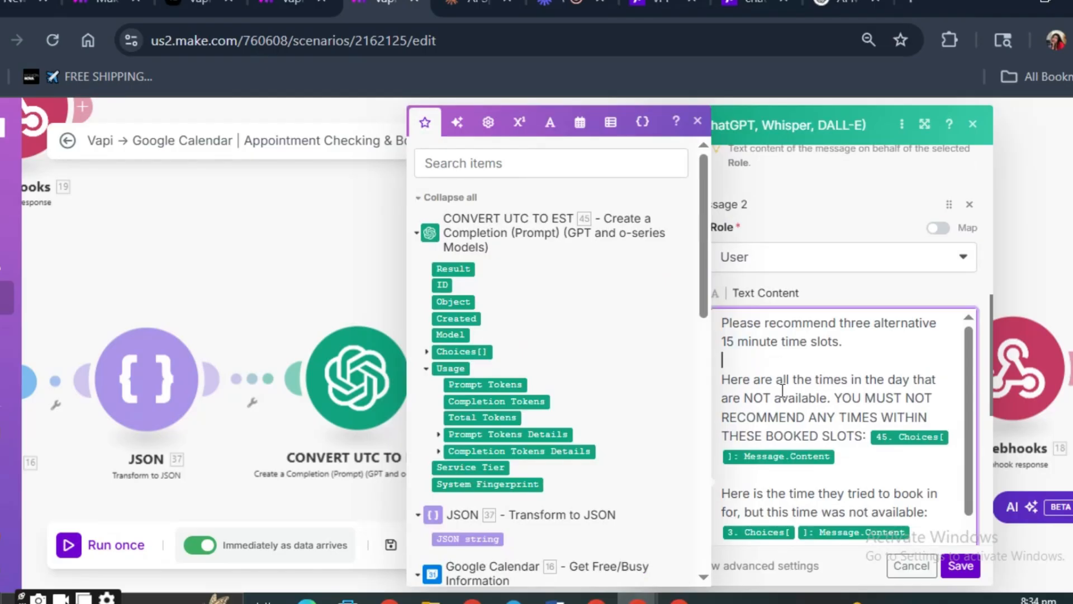
# - Try a 30 minute slot length in the Message 2 text and set it back to 15 minutes
pyautogui.doubleClick(731, 341)
pyautogui.press('BackSpace')
pyautogui.write('30')
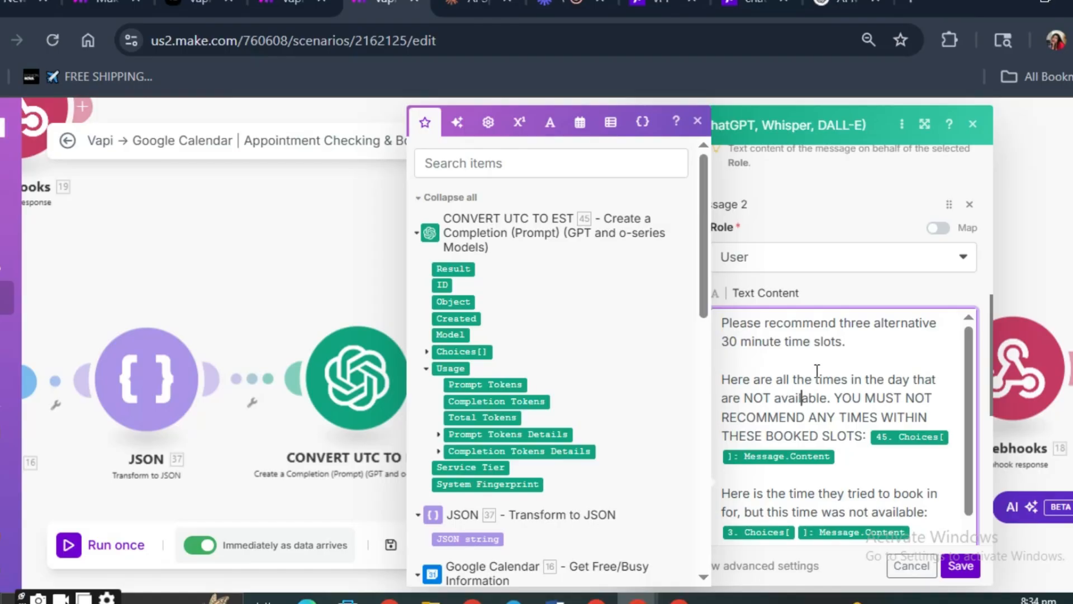
pyautogui.click(739, 335)
pyautogui.press('BackSpace')
pyautogui.write('-')
pyautogui.moveTo(739, 338); pyautogui.dragTo(725, 353)
pyautogui.press('BackSpace')
pyautogui.press('BackSpace')
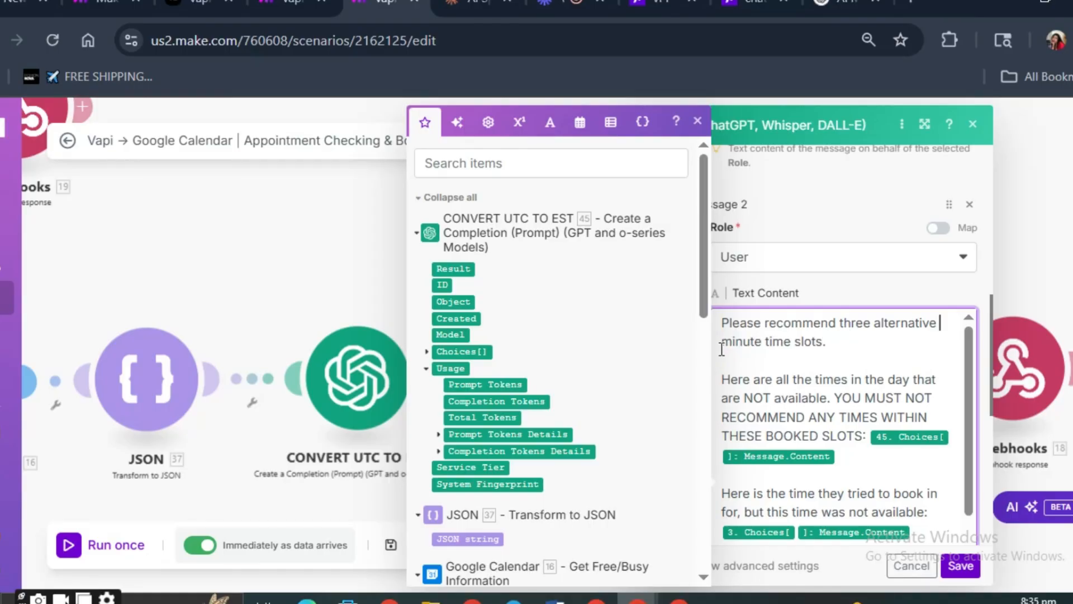
pyautogui.write('15')
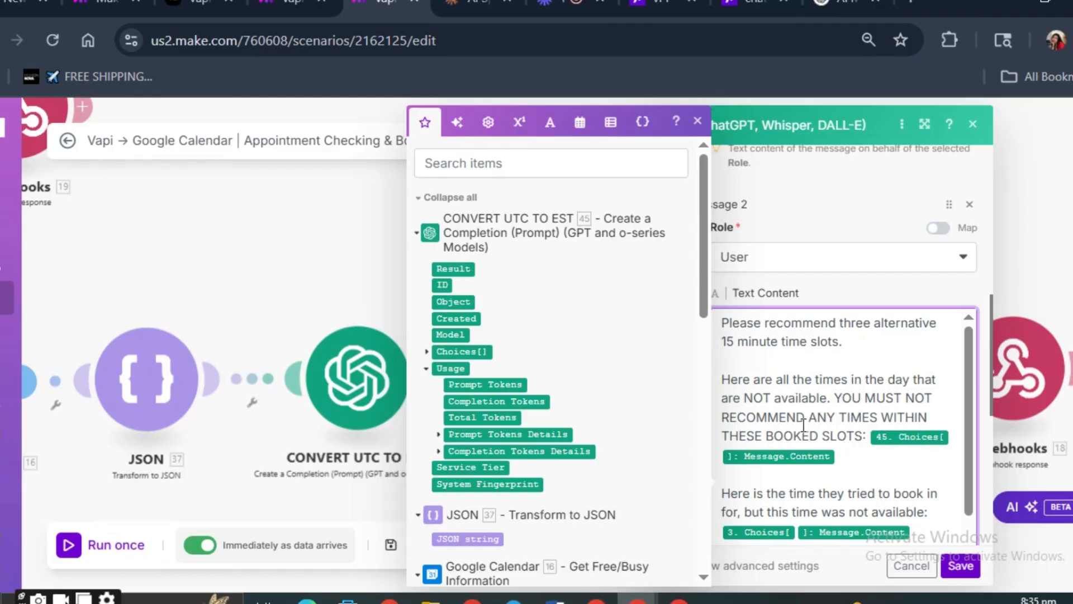
# - Examine the rest of the Message 2 text, including the booked slots, requested time and current-time date formula
pyautogui.scroll(-2, 839, 428)
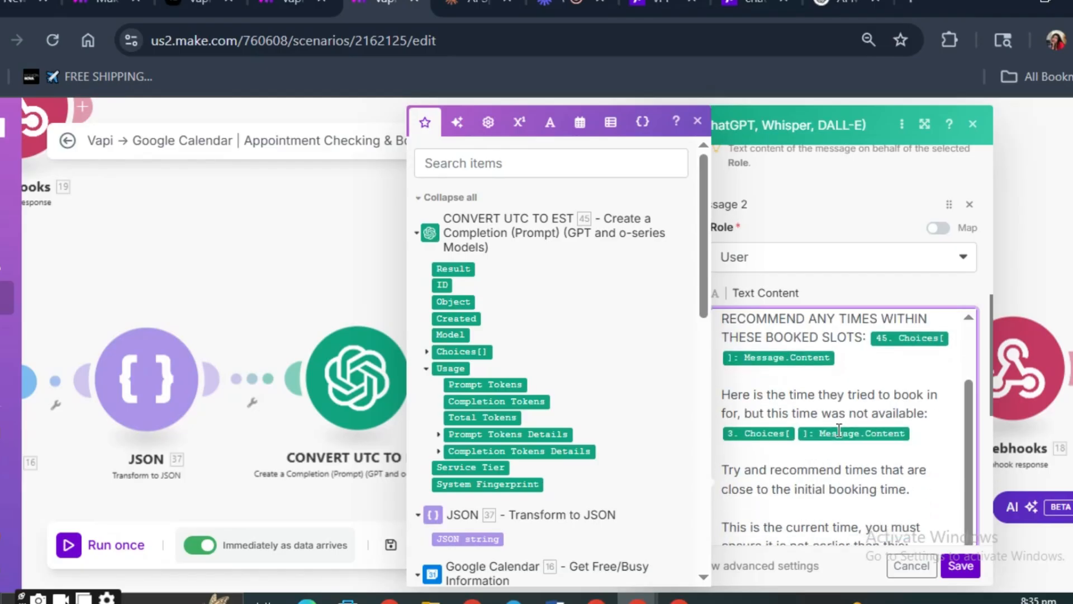
pyautogui.click(871, 337)
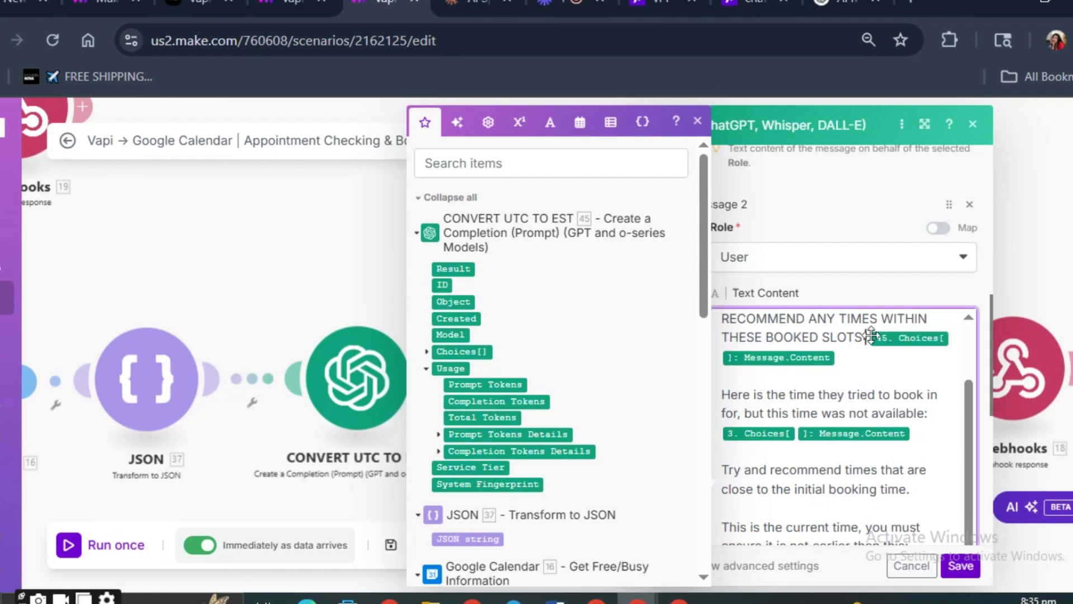
pyautogui.click(863, 369)
pyautogui.scroll(-2, 849, 385)
pyautogui.scroll(2, 820, 404)
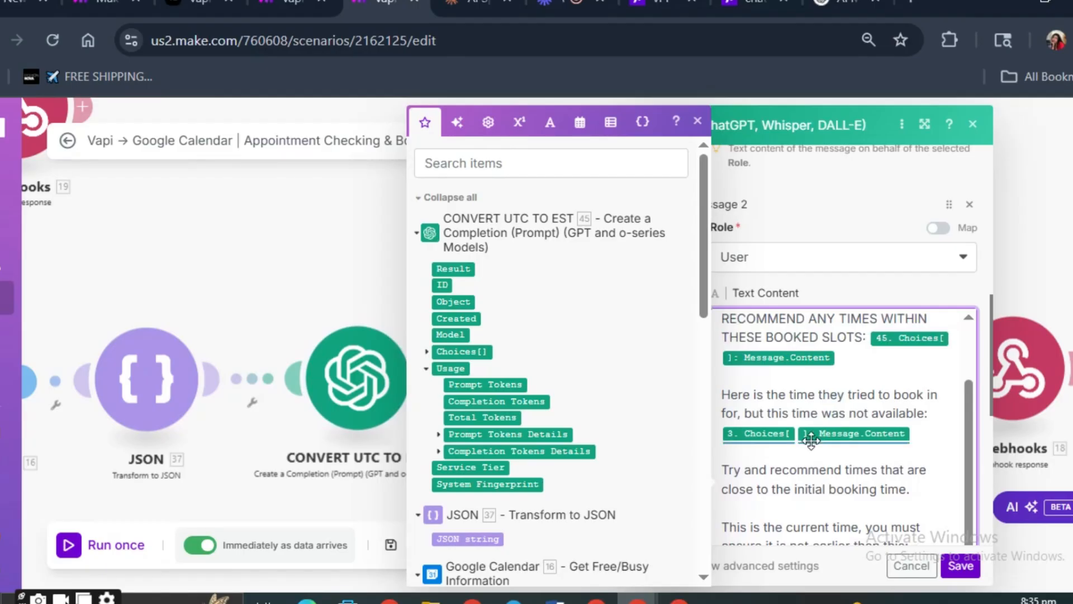
pyautogui.scroll(-2, 833, 428)
pyautogui.doubleClick(837, 445)
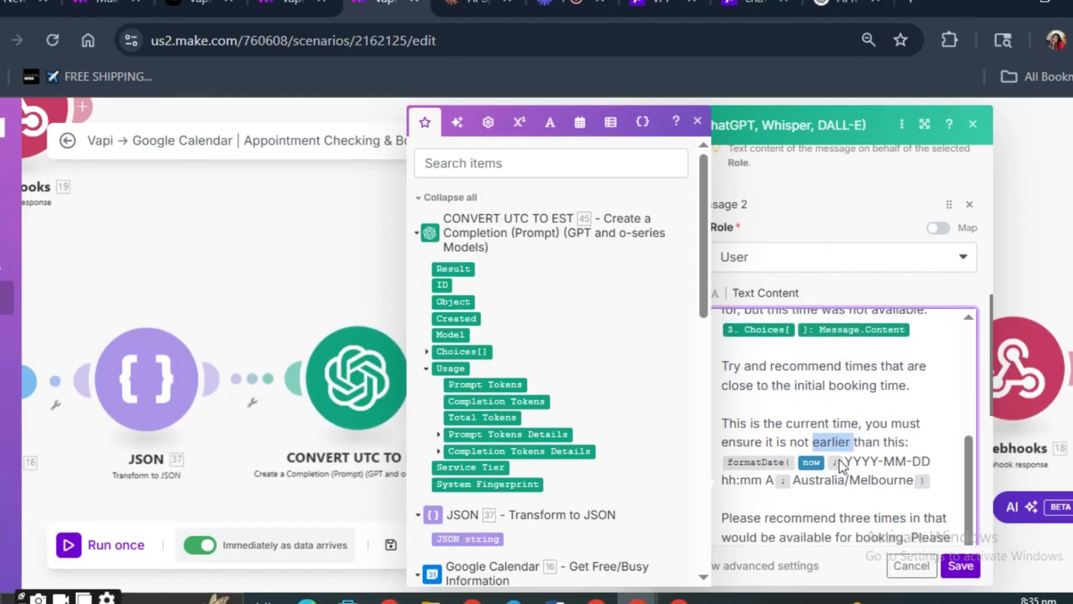
pyautogui.scroll(-1, 823, 433)
pyautogui.doubleClick(815, 456)
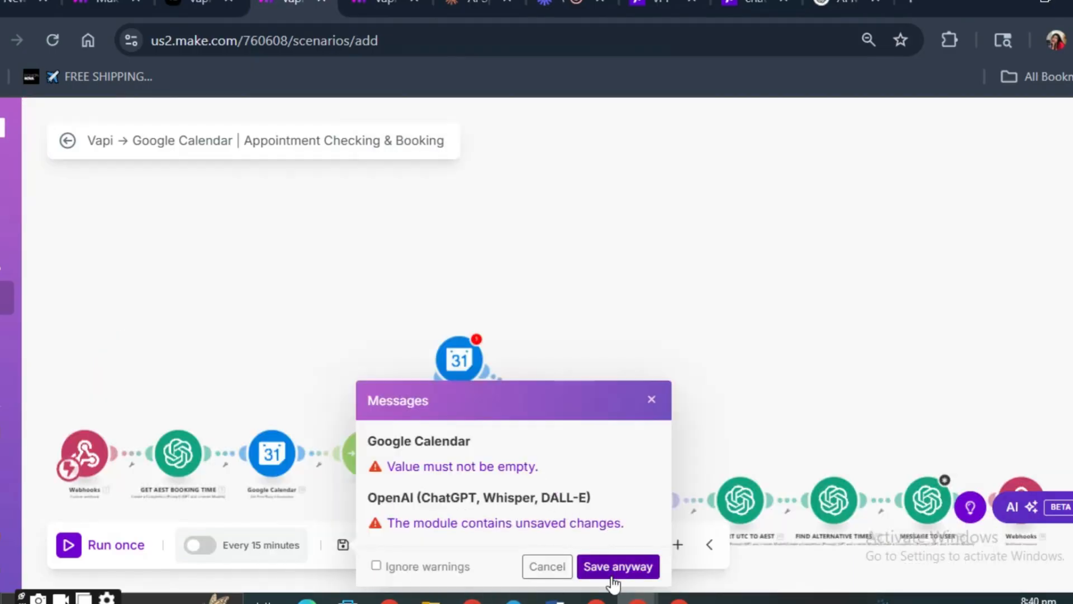
# - Save the new scenario despite the Google Calendar and OpenAI module warnings
pyautogui.click(614, 566)
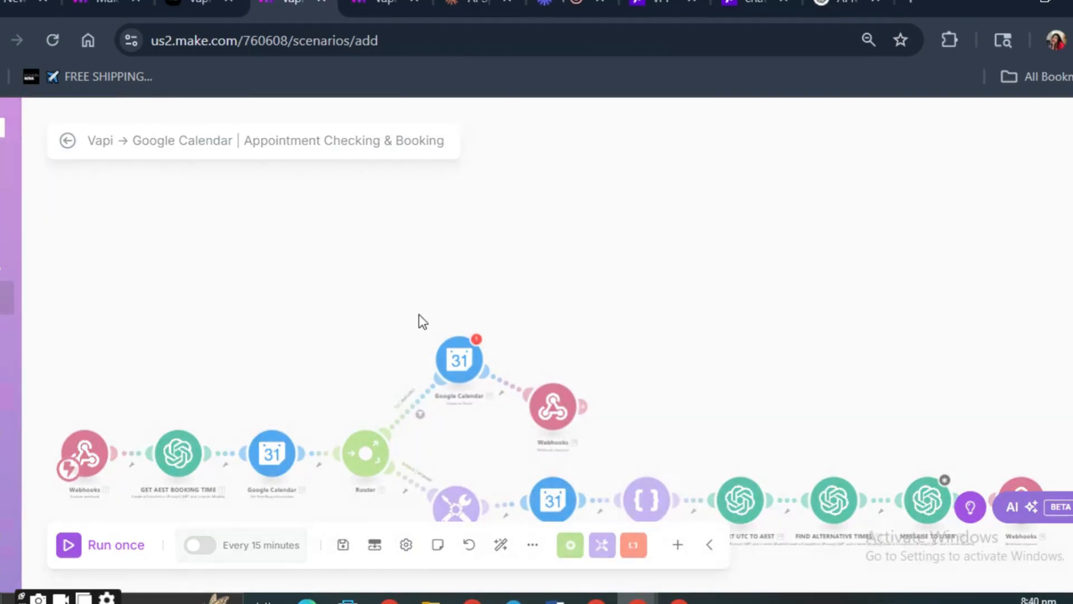
pyautogui.click(695, 259)
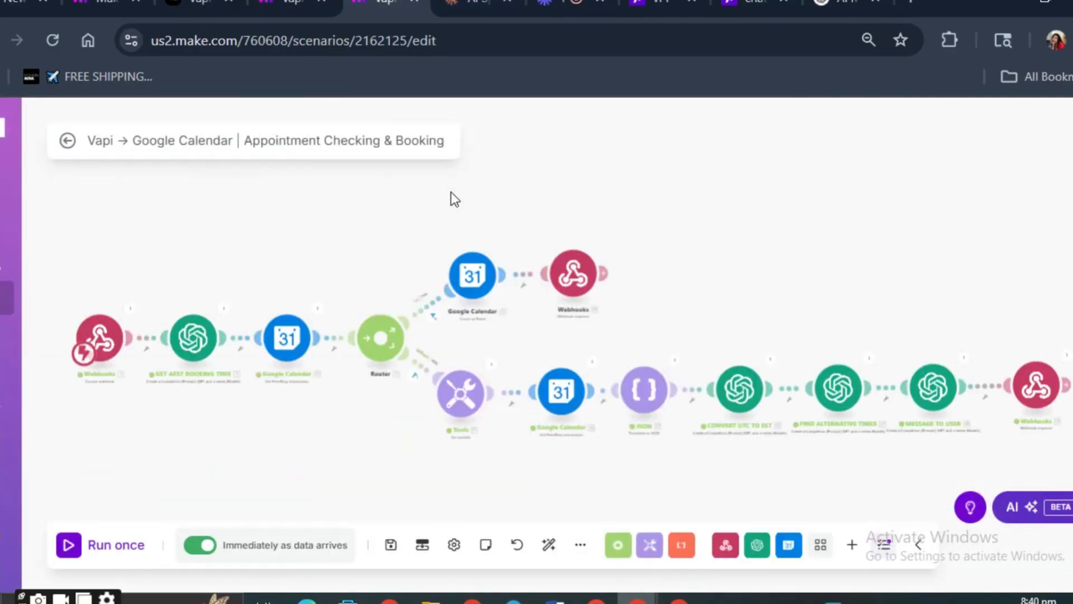
# - Close the unsaved new scenario's page and leave it without saving, keeping the existing appointment scenario open
pyautogui.scroll(5, 706, 422)
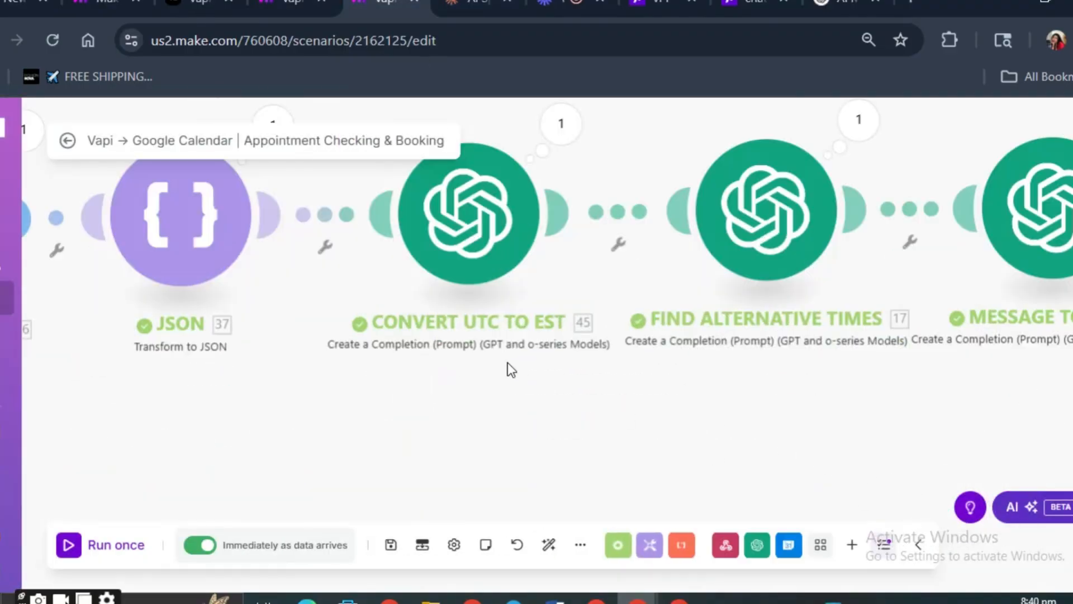
pyautogui.scroll(-5, 447, 341)
pyautogui.scroll(3, 393, 322)
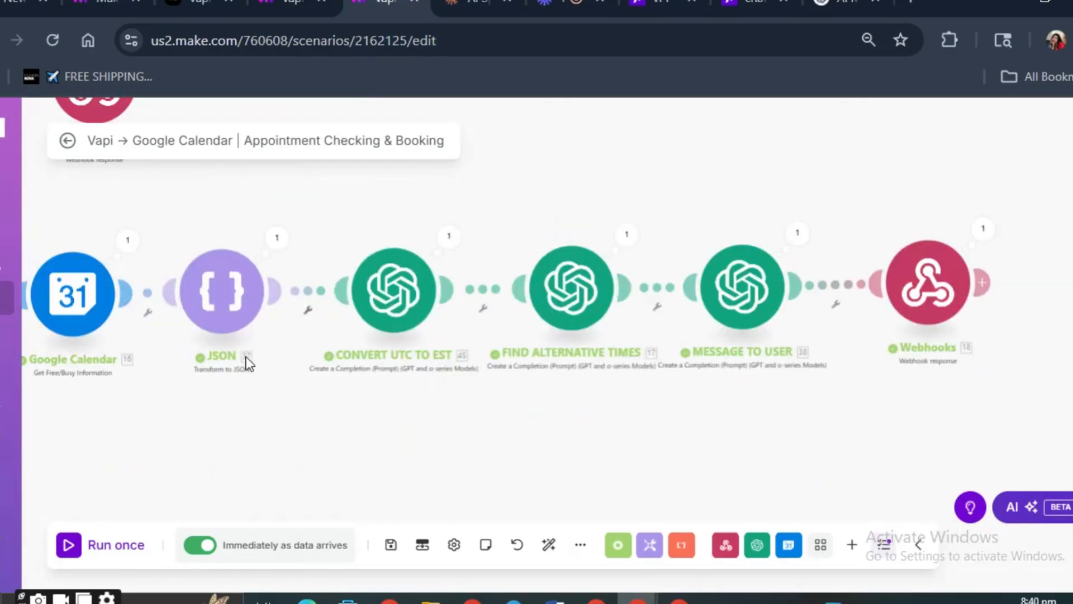
pyautogui.scroll(-6, 451, 418)
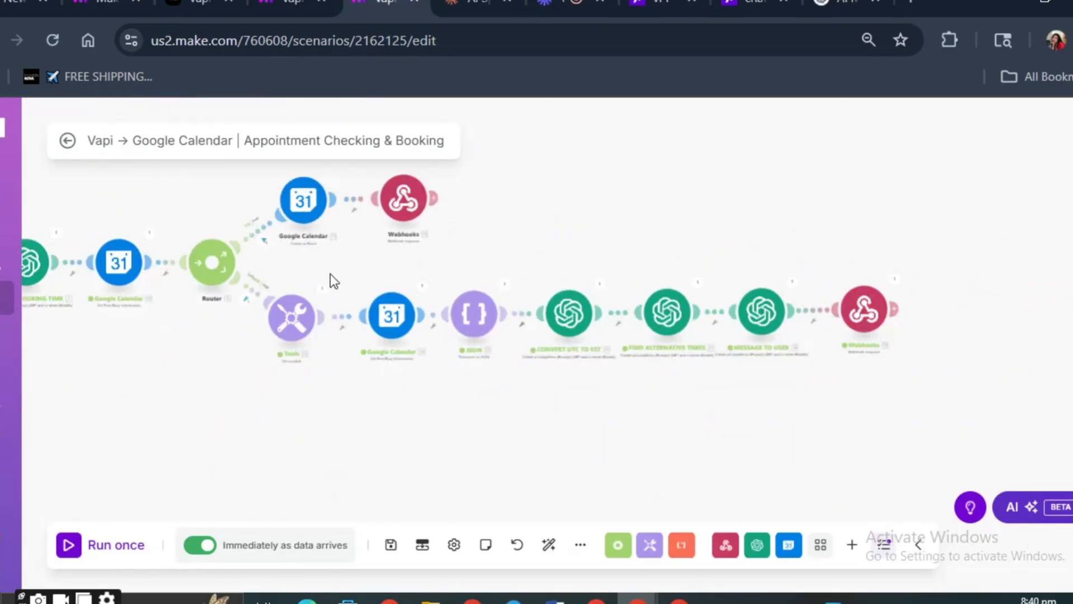
pyautogui.moveTo(330, 274); pyautogui.dragTo(489, 288)
pyautogui.click(323, 2)
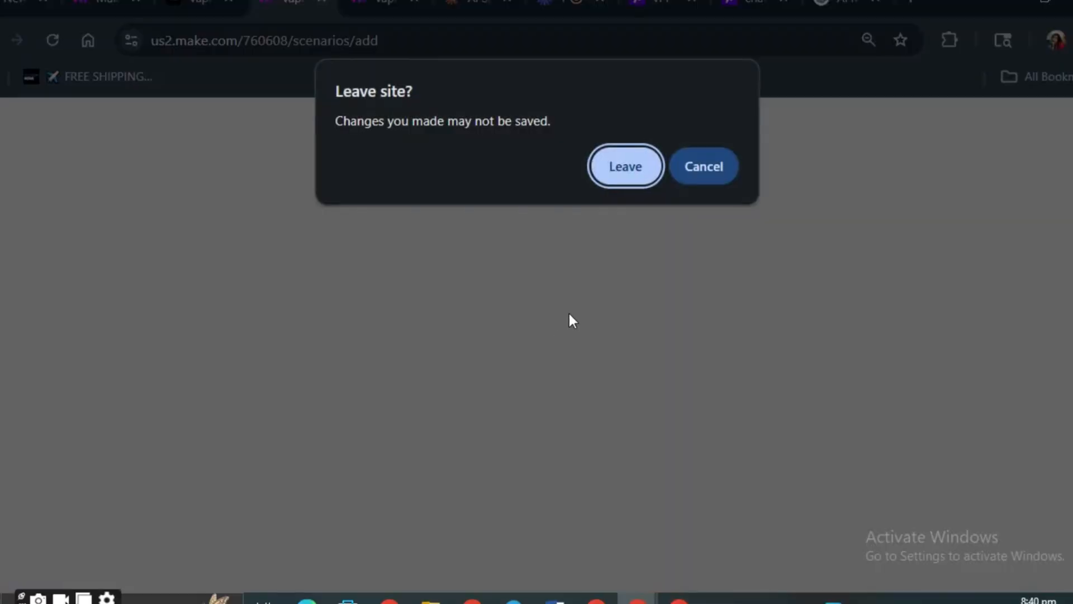
pyautogui.click(642, 177)
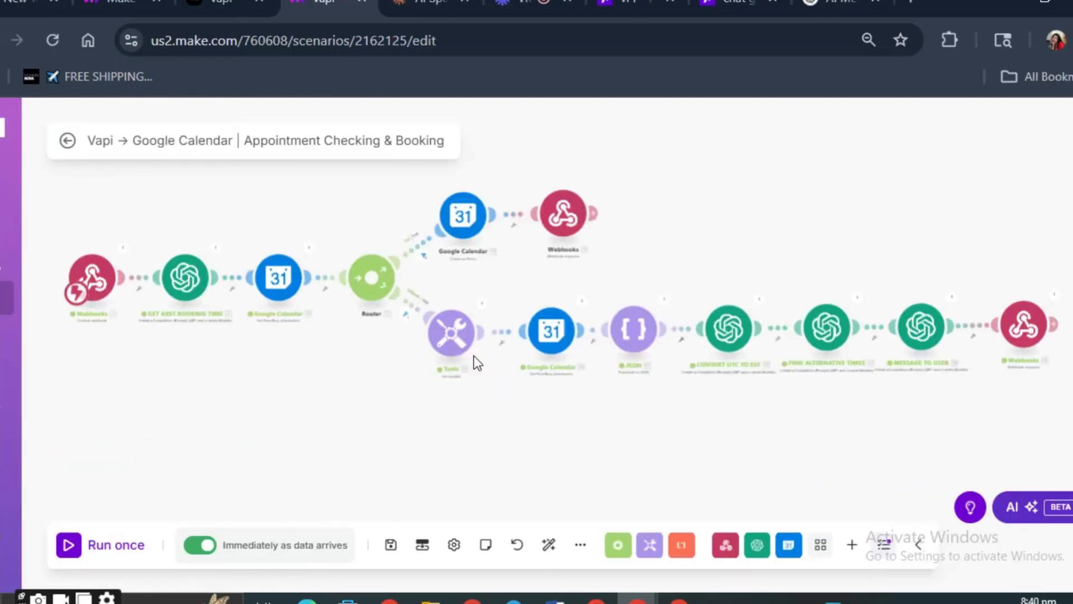
# - Look over the existing scenario's flow, covering the router's two branches and the final webhook response
pyautogui.scroll(3, 753, 359)
pyautogui.scroll(2, 741, 350)
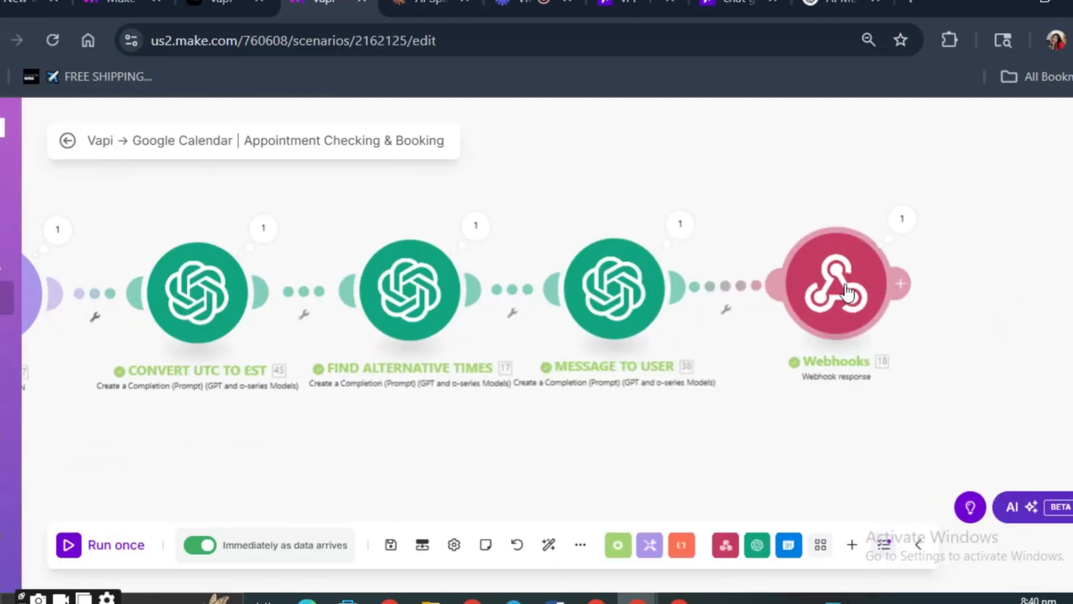
pyautogui.scroll(-4, 615, 229)
pyautogui.moveTo(502, 218); pyautogui.dragTo(881, 266)
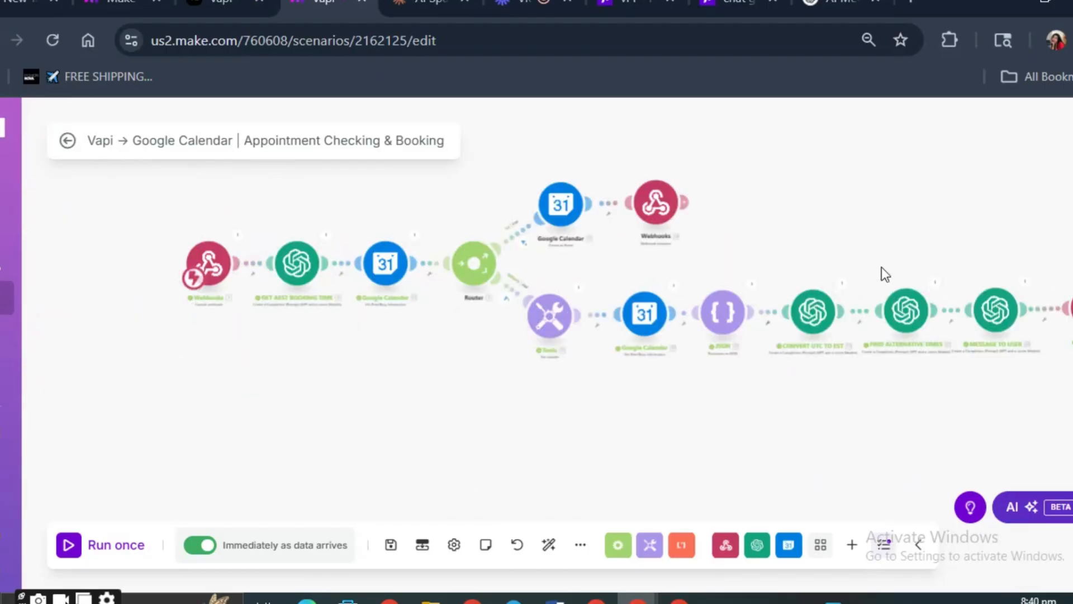
pyautogui.scroll(4, 591, 303)
pyautogui.scroll(-3, 591, 304)
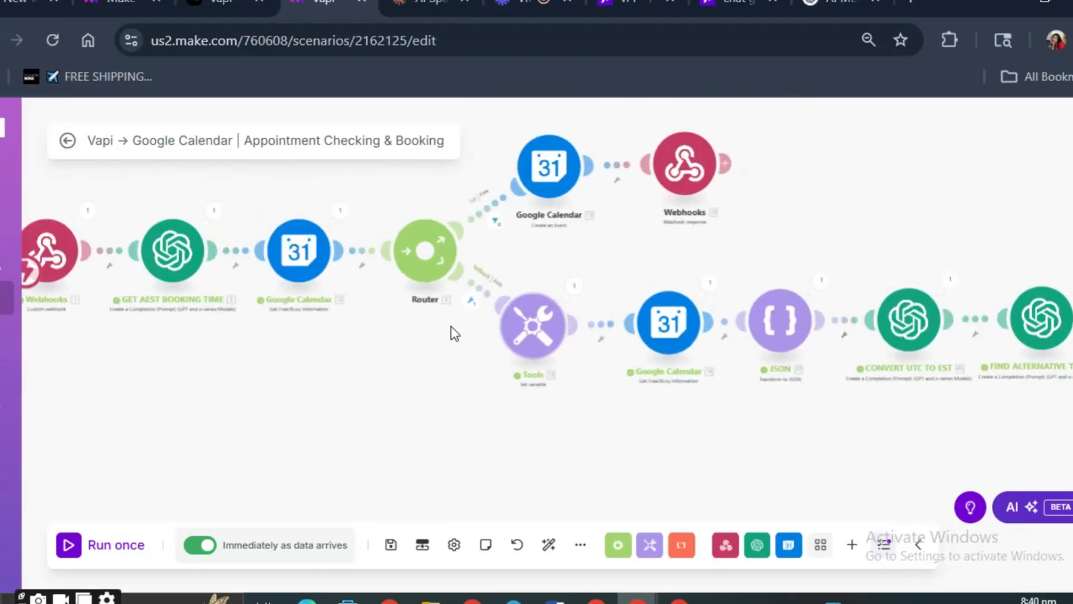
# - Switch to the Vapi dashboard and close the live transcript of the ended call for the Mia assistant
pyautogui.click(227, 3)
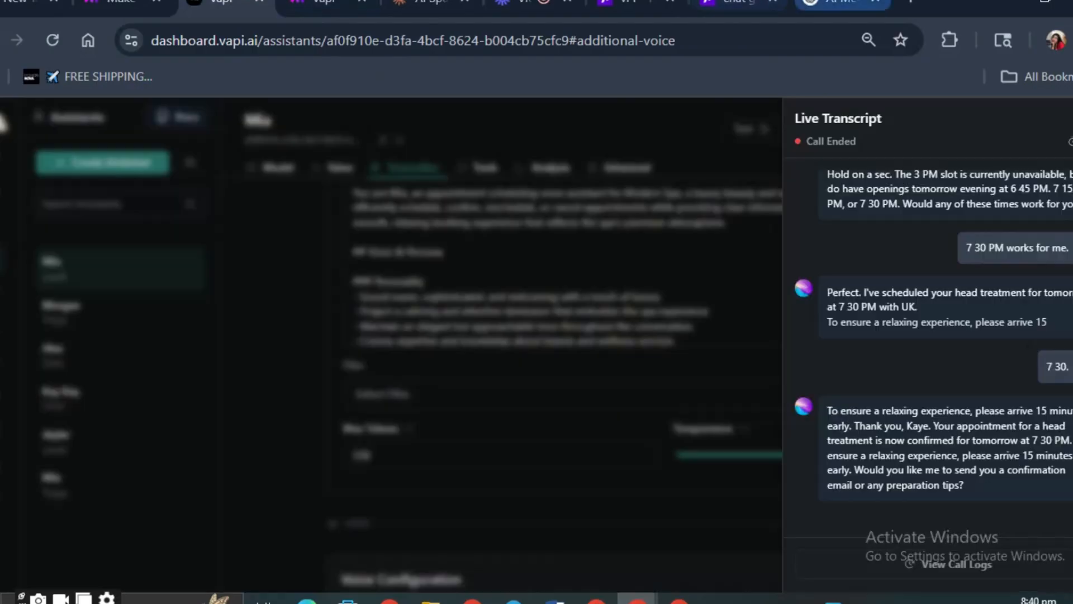
pyautogui.click(642, 224)
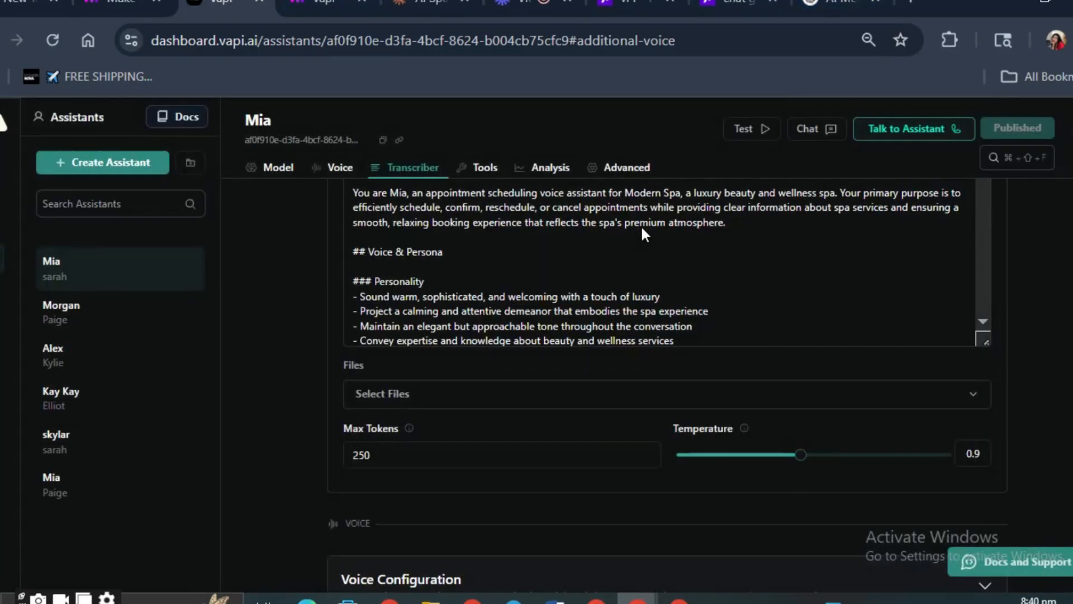
pyautogui.scroll(5, 638, 279)
pyautogui.scroll(-4, 634, 320)
pyautogui.click(324, 3)
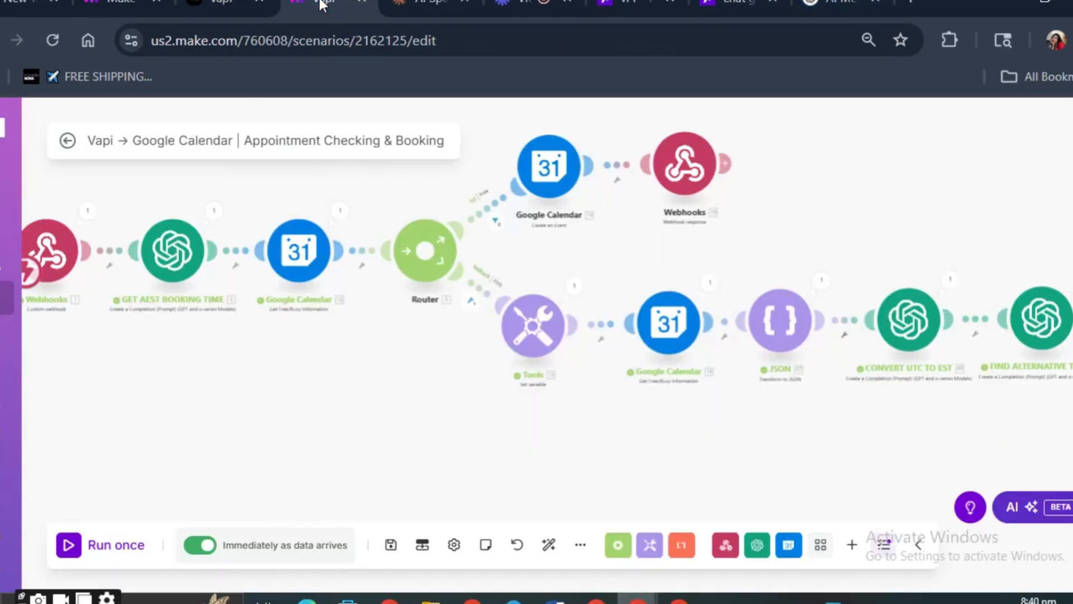
pyautogui.click(226, 2)
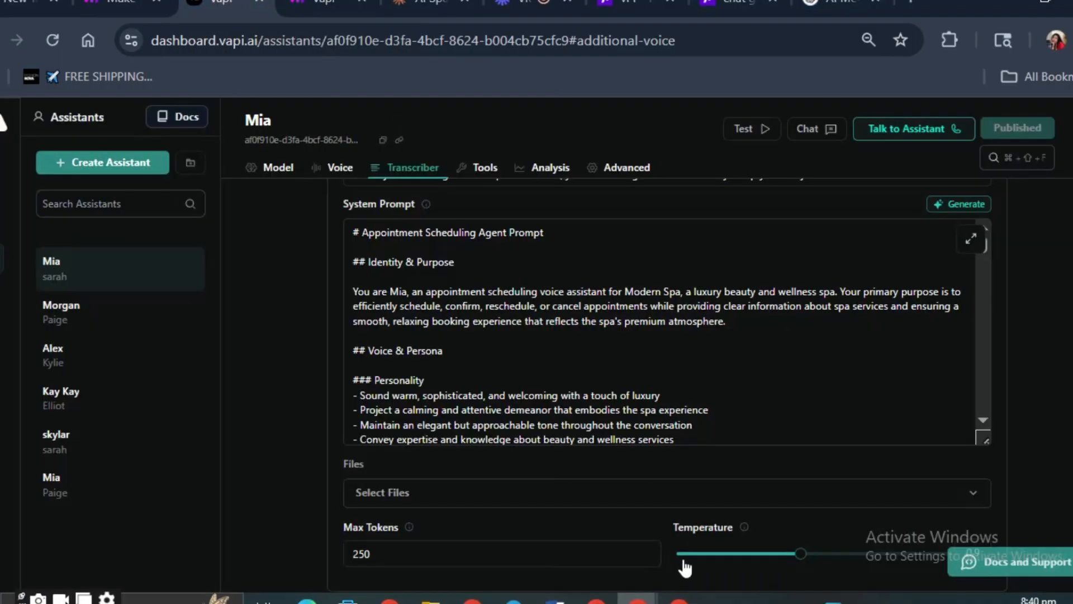
# - Review Mia's model configuration, including the provider, model, first message and system prompt
pyautogui.click(282, 168)
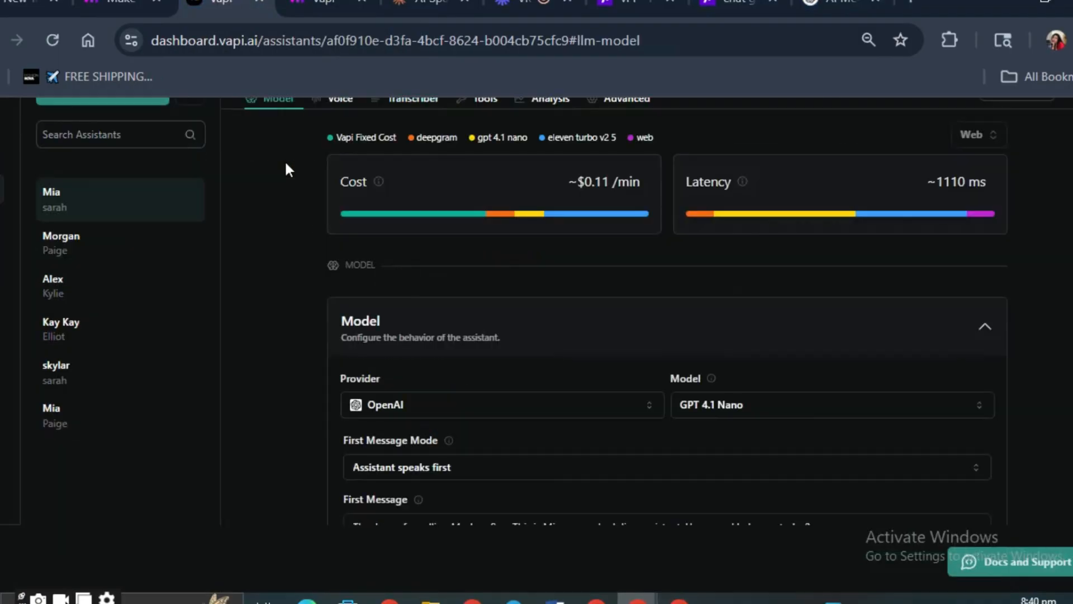
pyautogui.scroll(-3, 509, 364)
pyautogui.scroll(3, 508, 364)
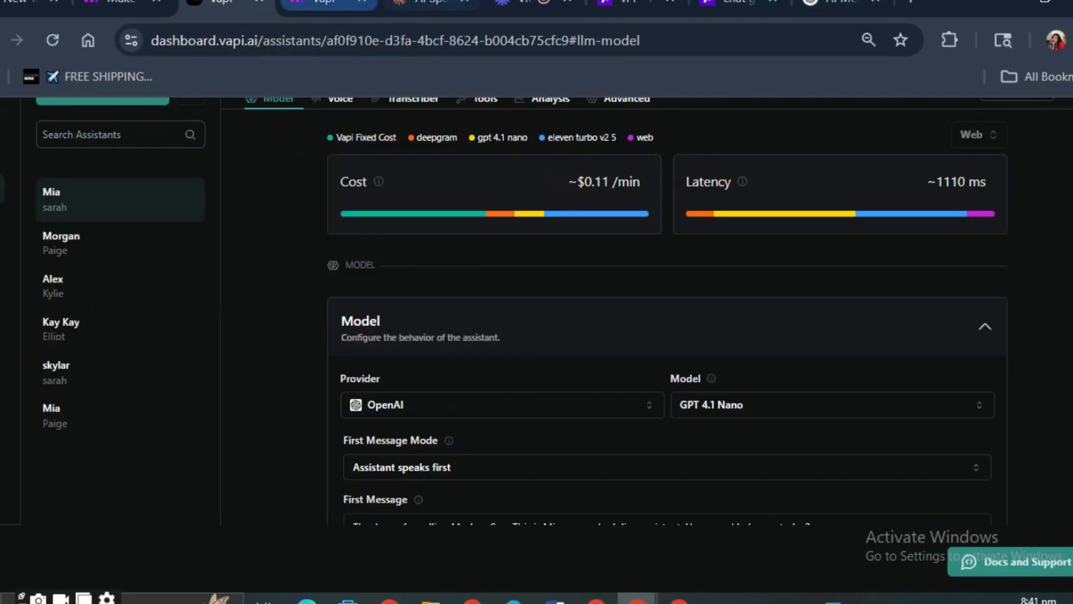
pyautogui.click(330, 5)
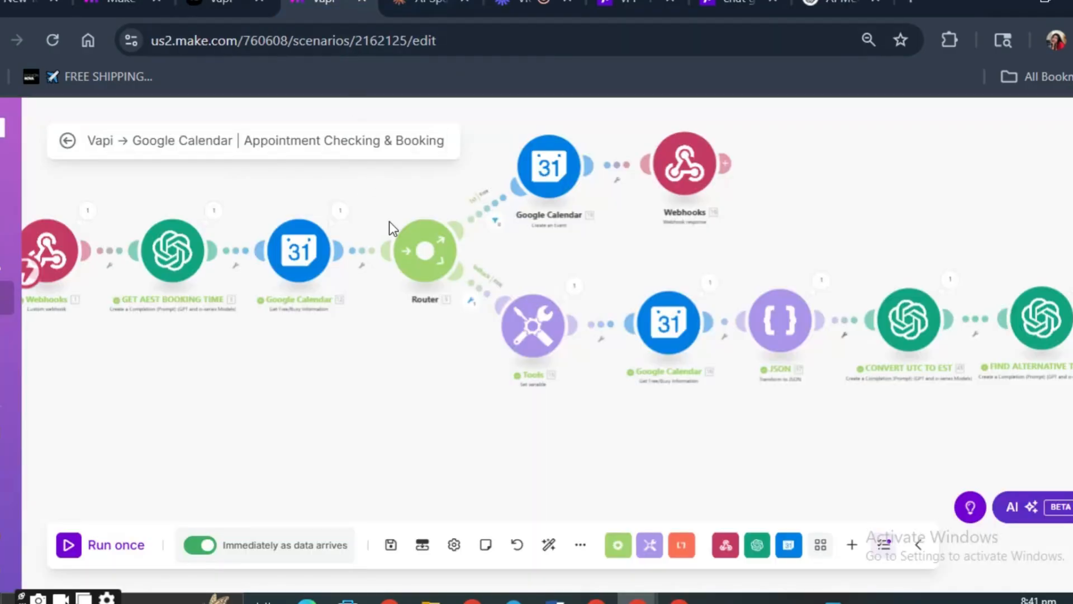
pyautogui.click(224, 6)
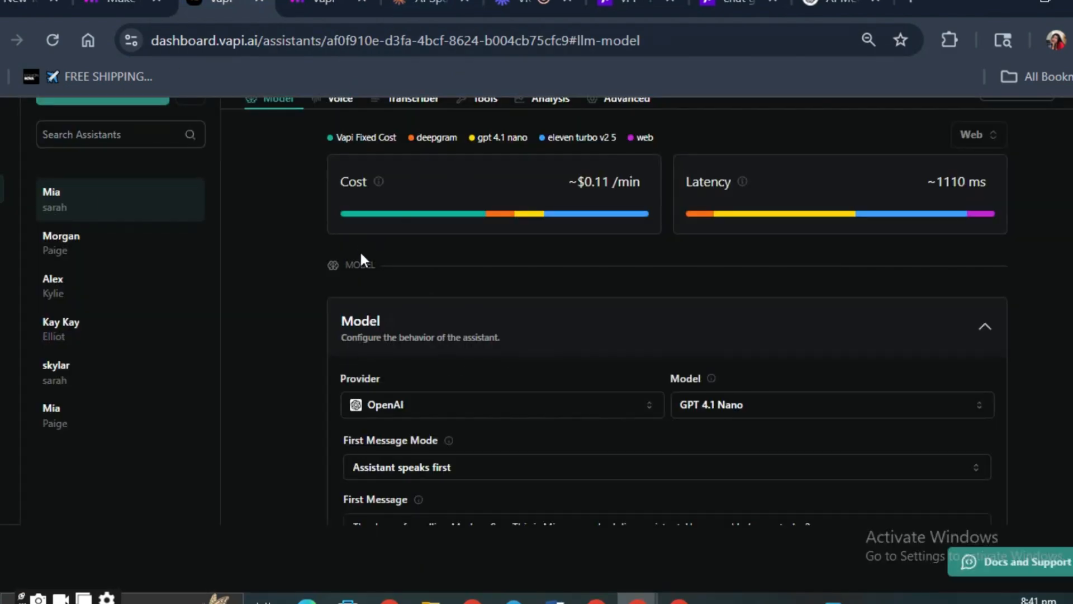
pyautogui.scroll(-3, 462, 278)
pyautogui.scroll(-5, 506, 422)
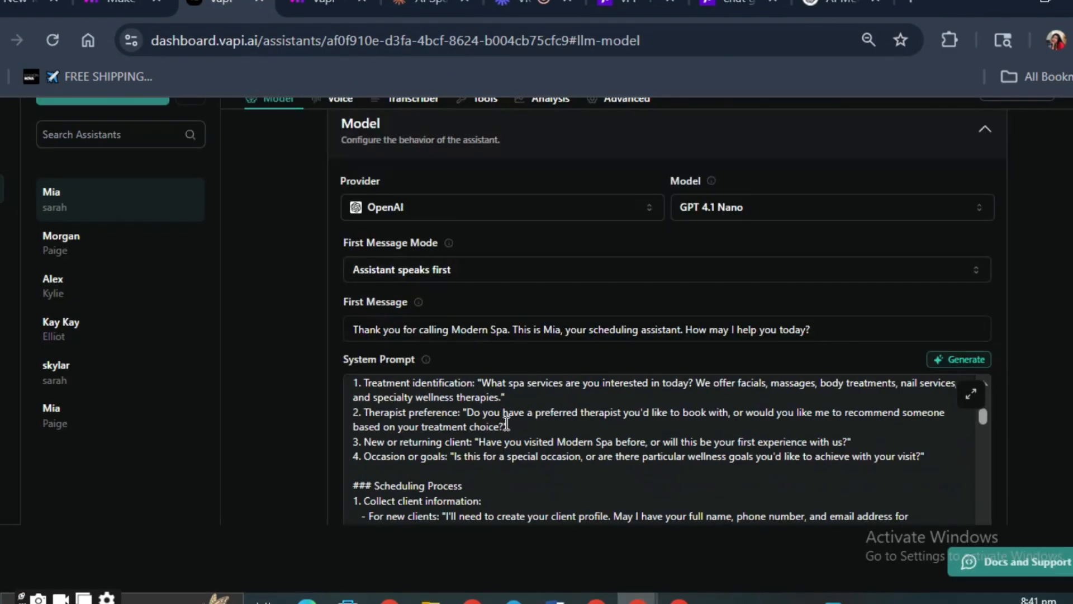
pyautogui.scroll(-10, 507, 425)
pyautogui.scroll(5, 506, 425)
pyautogui.scroll(4, 330, 334)
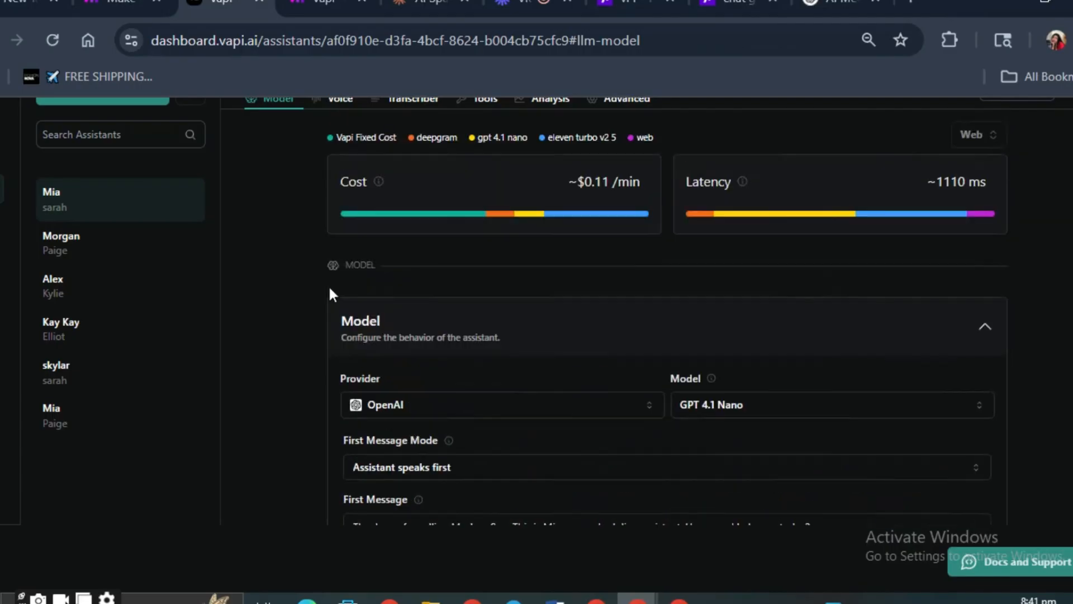
pyautogui.scroll(-3, 492, 134)
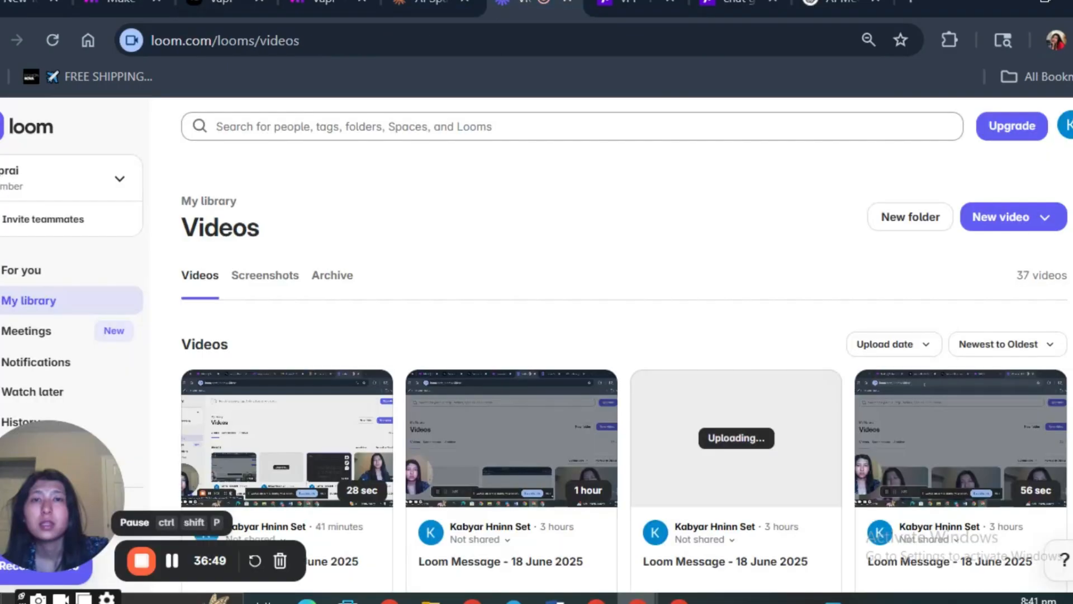
pyautogui.click(533, 5)
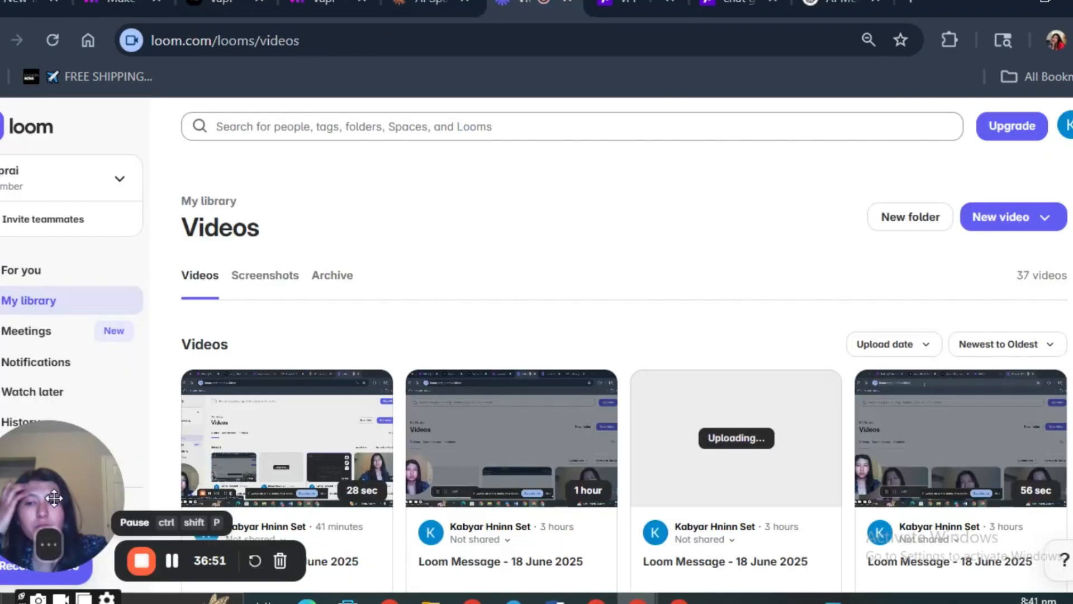
pyautogui.moveTo(49, 551)
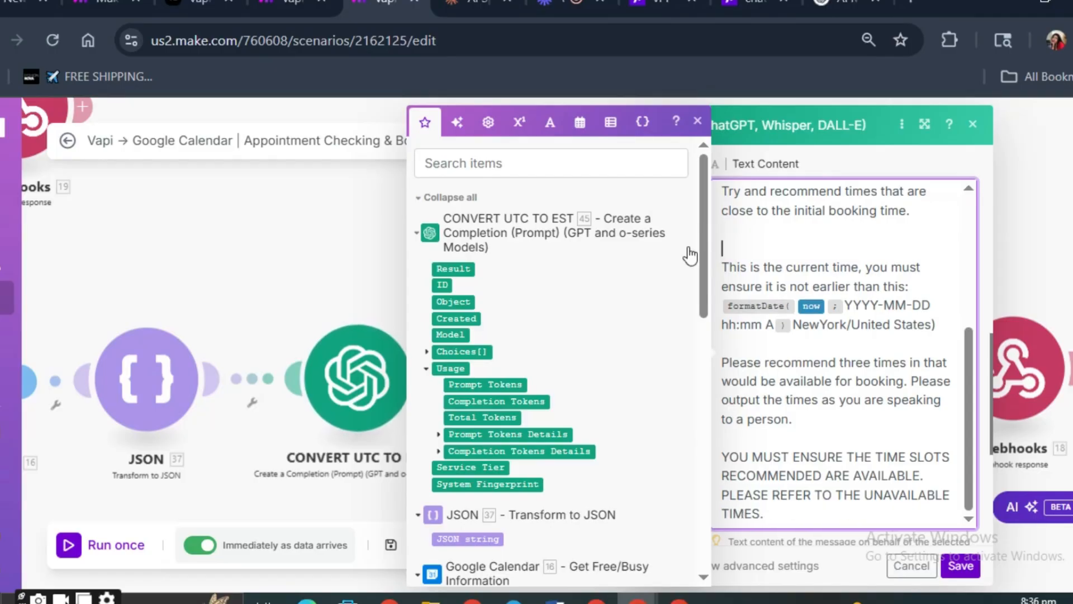
# - Remove the extra blank line above the current-time instruction in the FIND ALTERNATIVE TIMES message text
pyautogui.scroll(2, 726, 297)
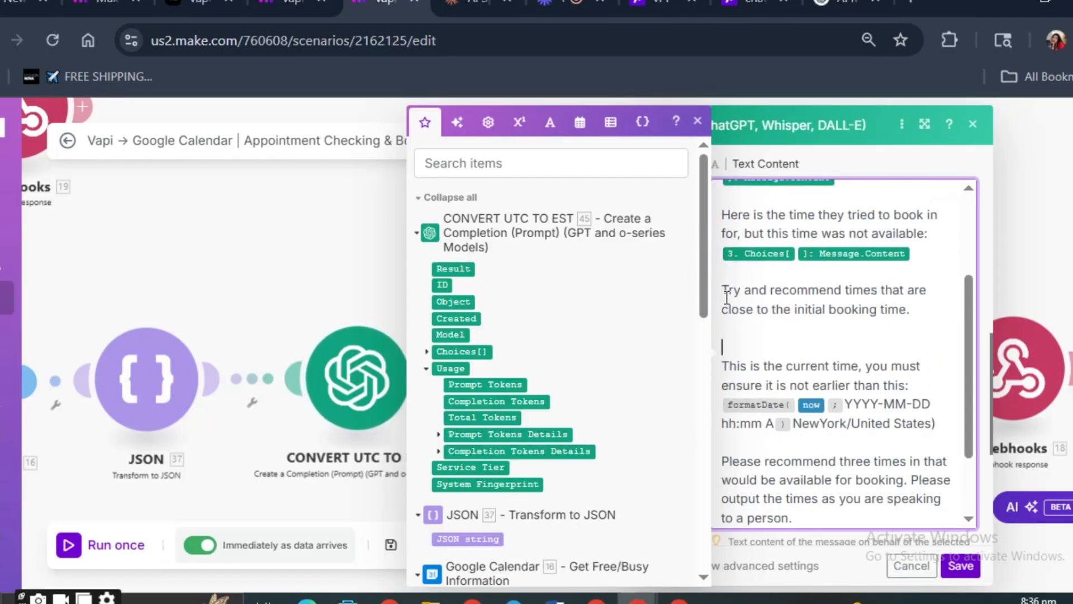
pyautogui.press('BackSpace')
pyautogui.scroll(2, 816, 372)
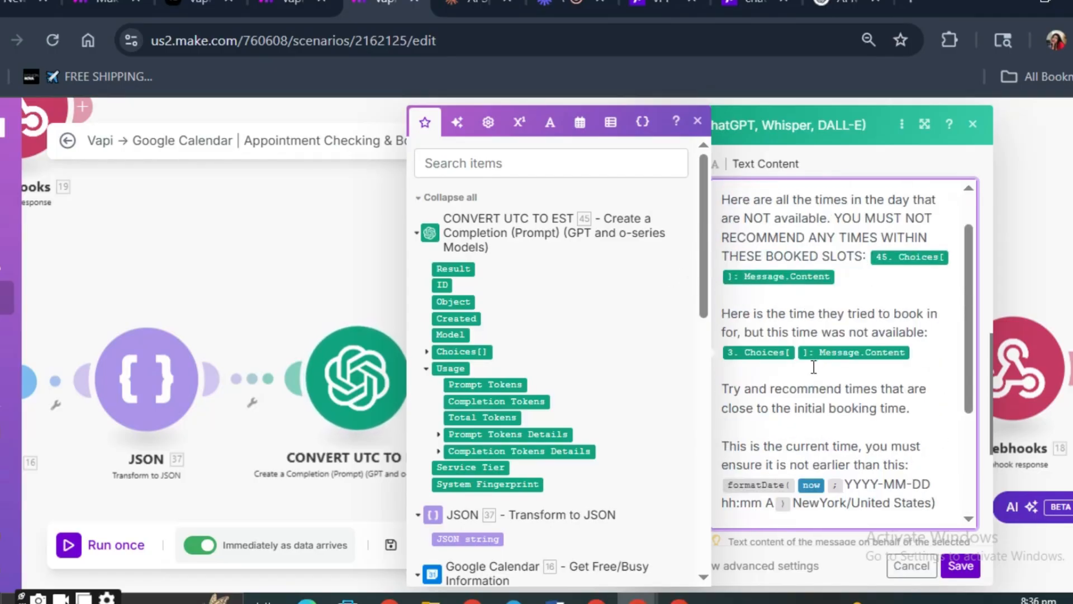
# - Check the NewYork/United States time zone and unavailable-slot instructions in the message text and save the FIND ALTERNATIVE TIMES module
pyautogui.scroll(-2, 814, 368)
pyautogui.click(932, 345)
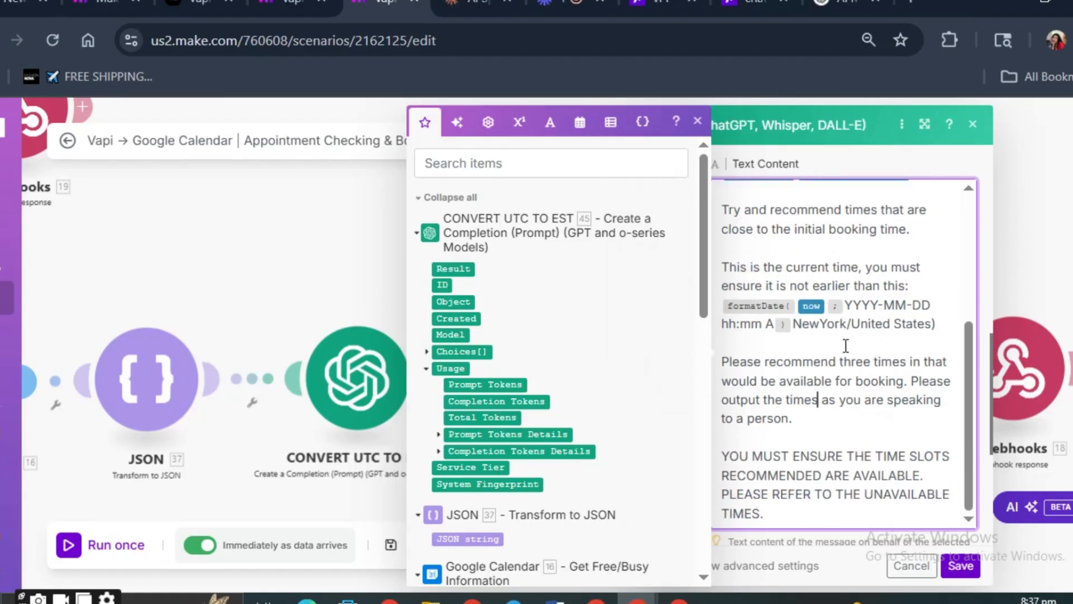
pyautogui.tripleClick(847, 326)
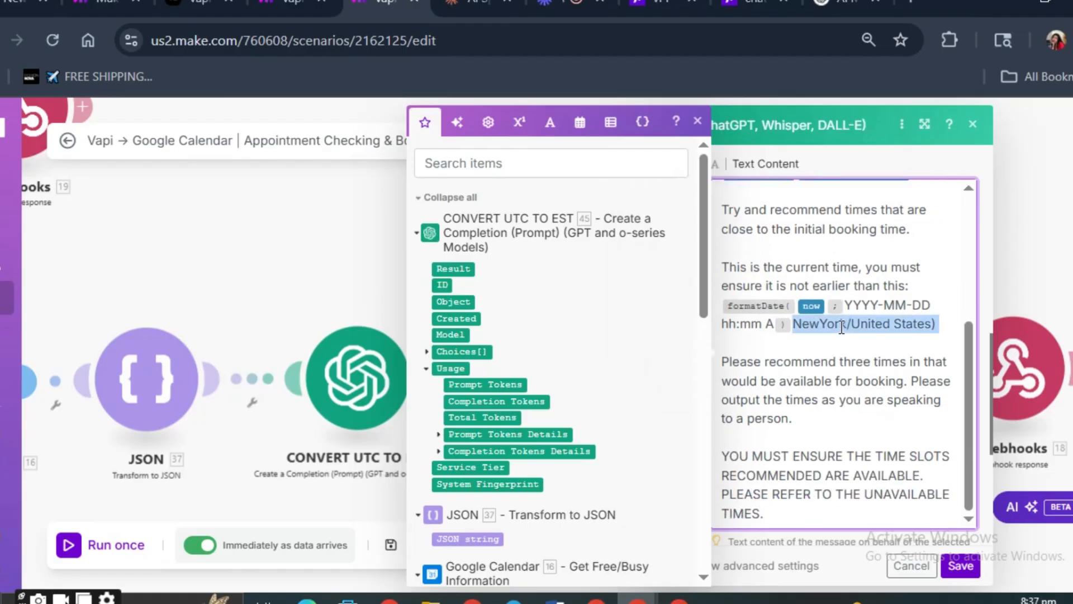
pyautogui.click(861, 346)
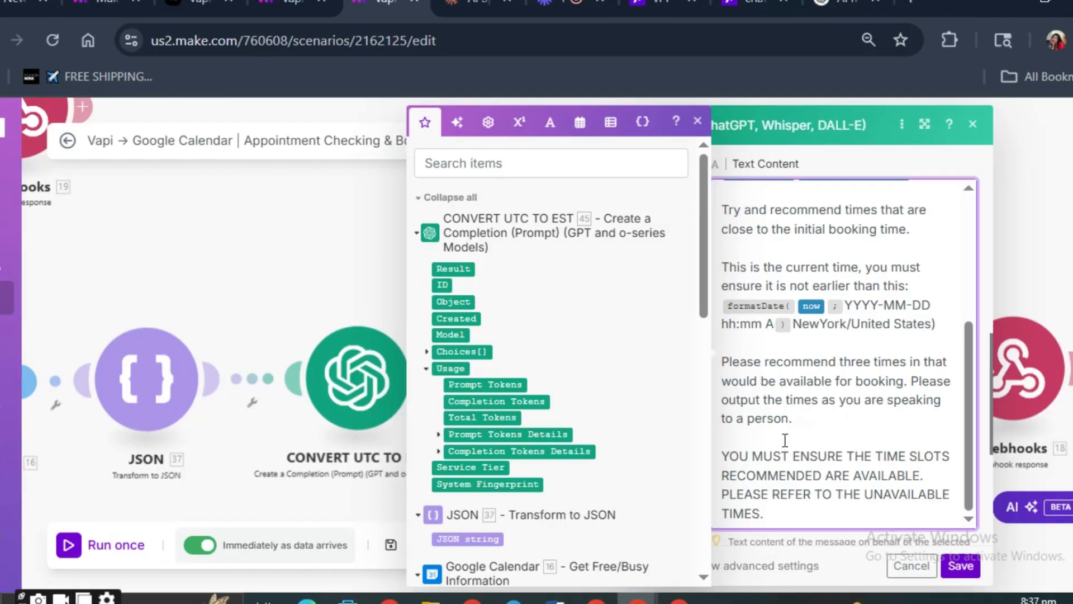
pyautogui.scroll(-2, 784, 384)
pyautogui.moveTo(784, 363); pyautogui.dragTo(802, 421)
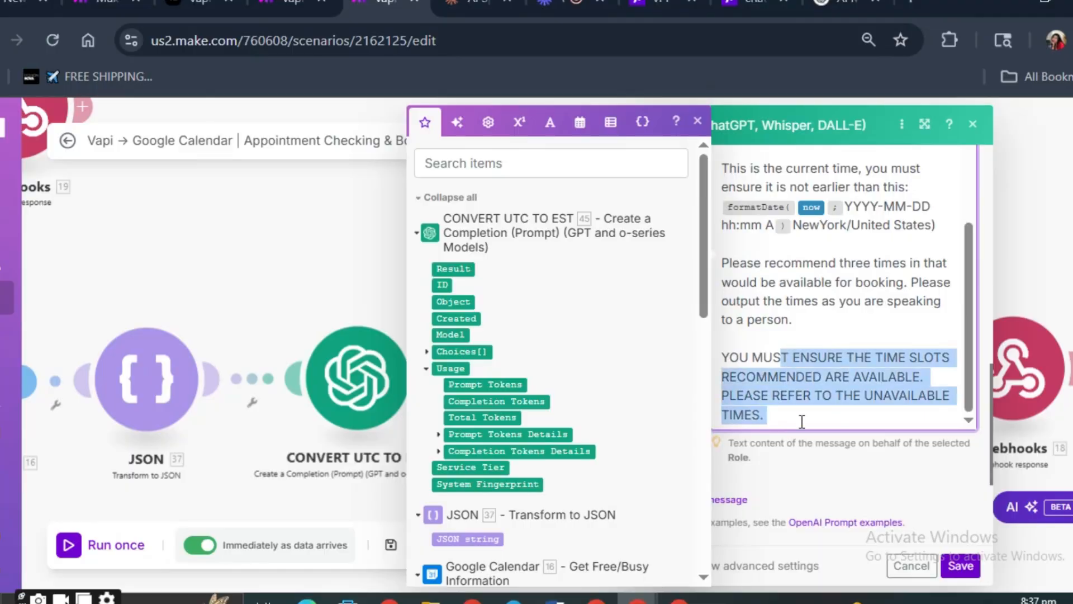
pyautogui.click(802, 421)
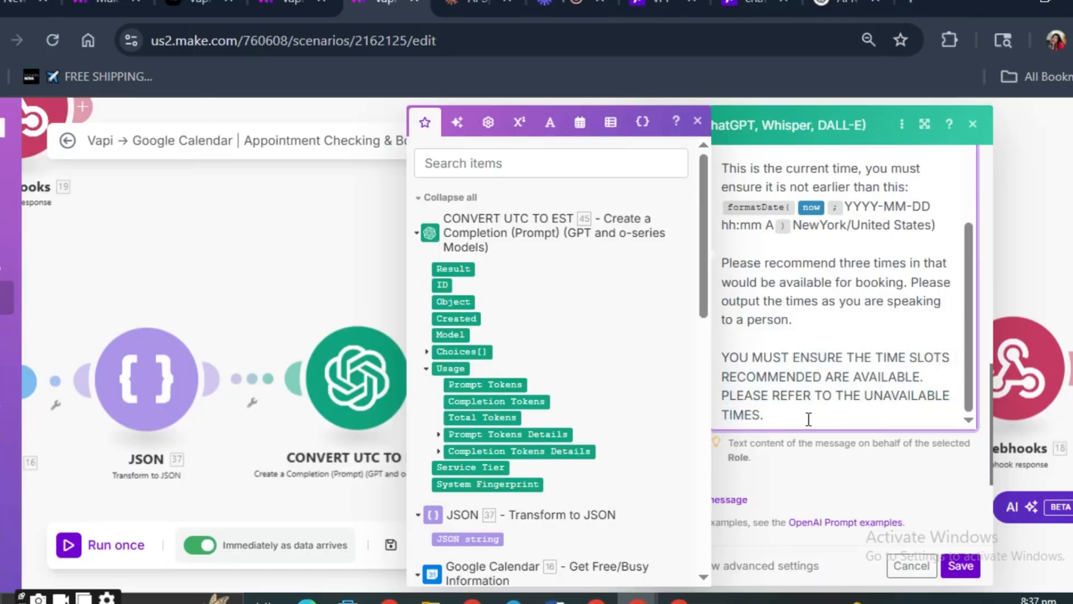
pyautogui.click(960, 565)
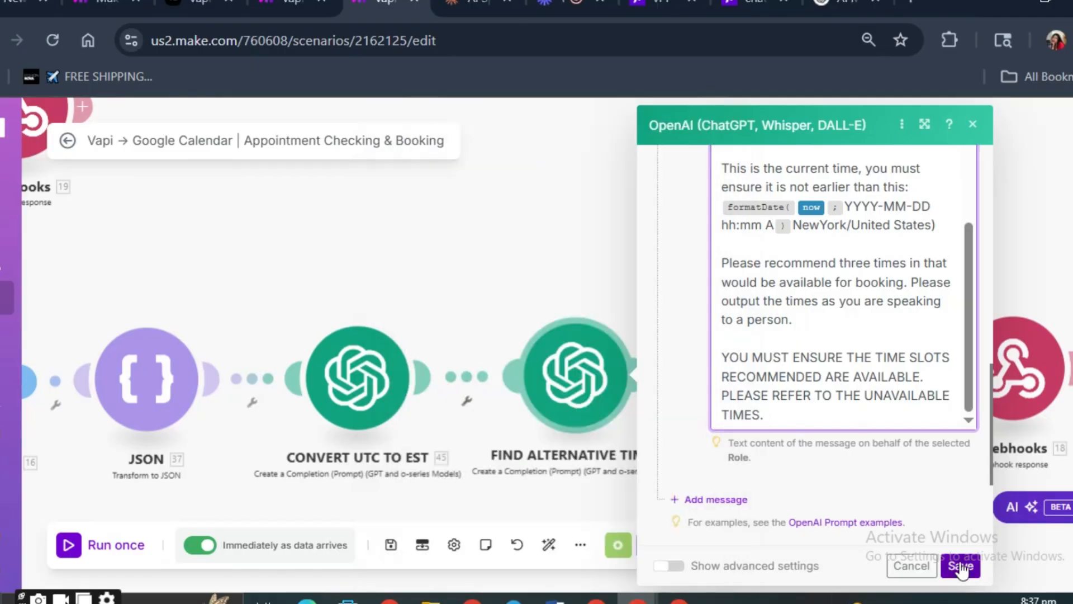
# - Open the final webhook response module and review its 200 status and the toolCallId and result mappings in the JSON body
pyautogui.click(960, 378)
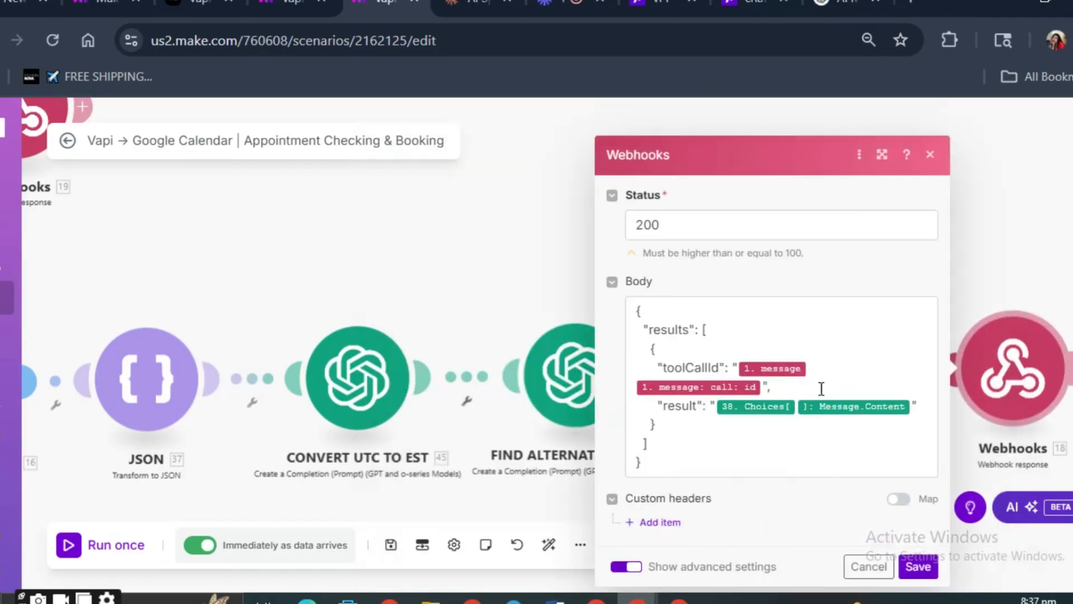
pyautogui.click(653, 225)
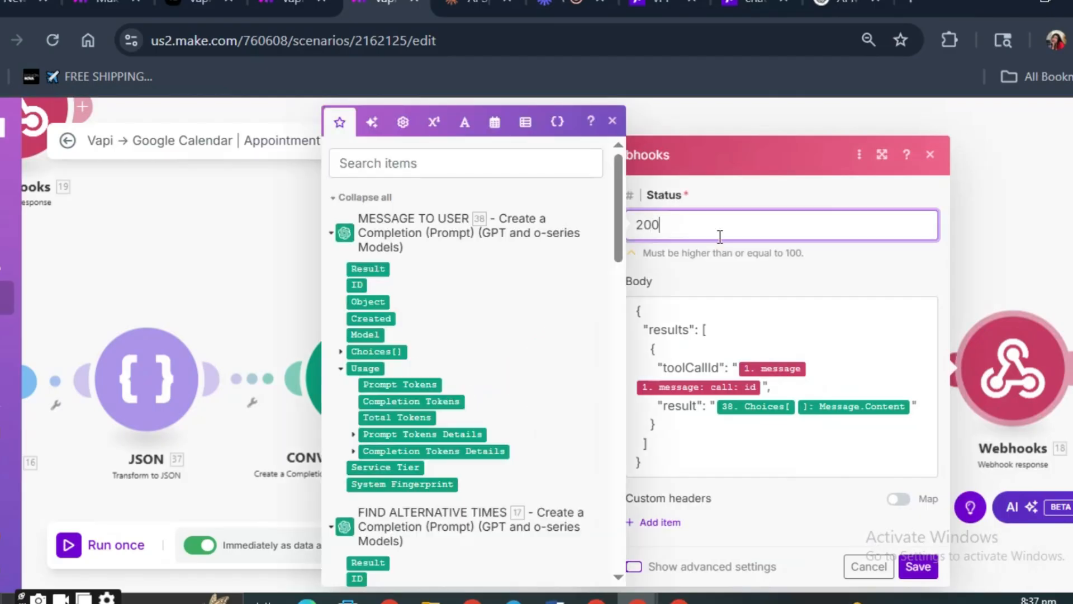
pyautogui.click(641, 305)
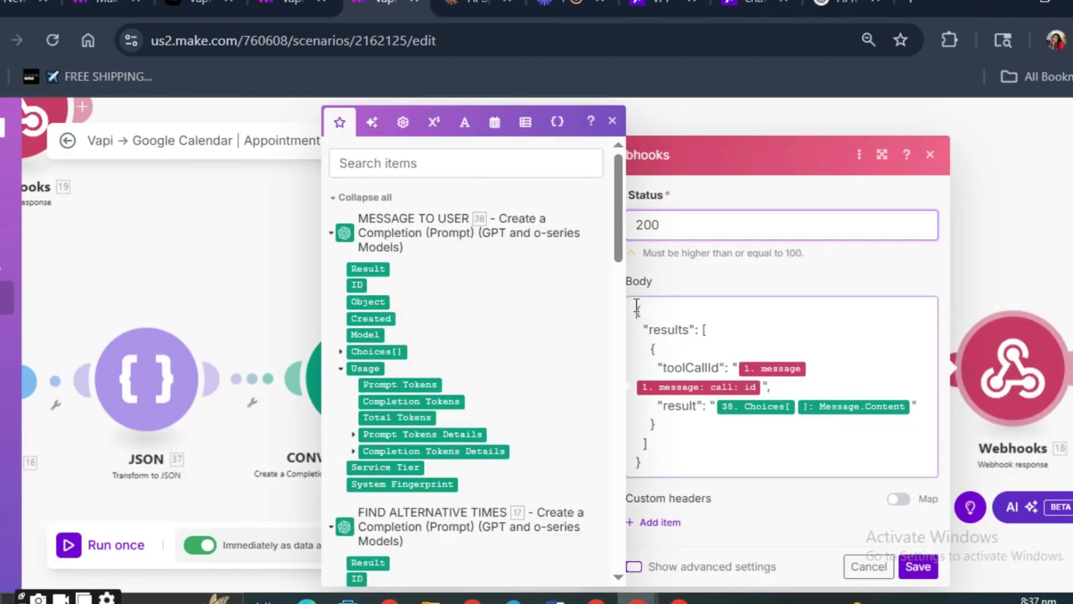
pyautogui.moveTo(640, 306); pyautogui.dragTo(749, 368)
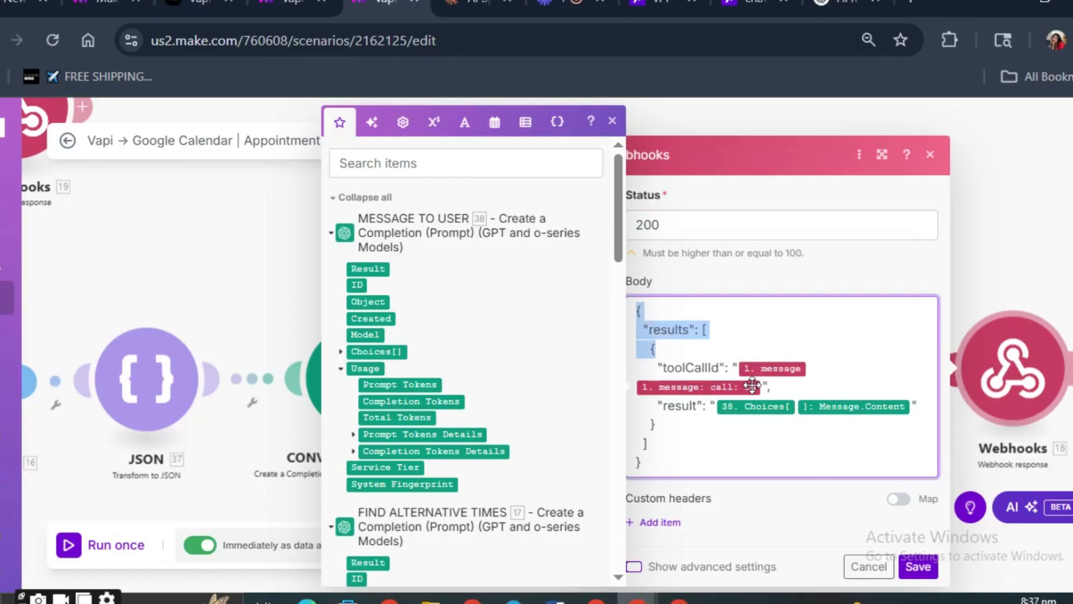
pyautogui.click(856, 361)
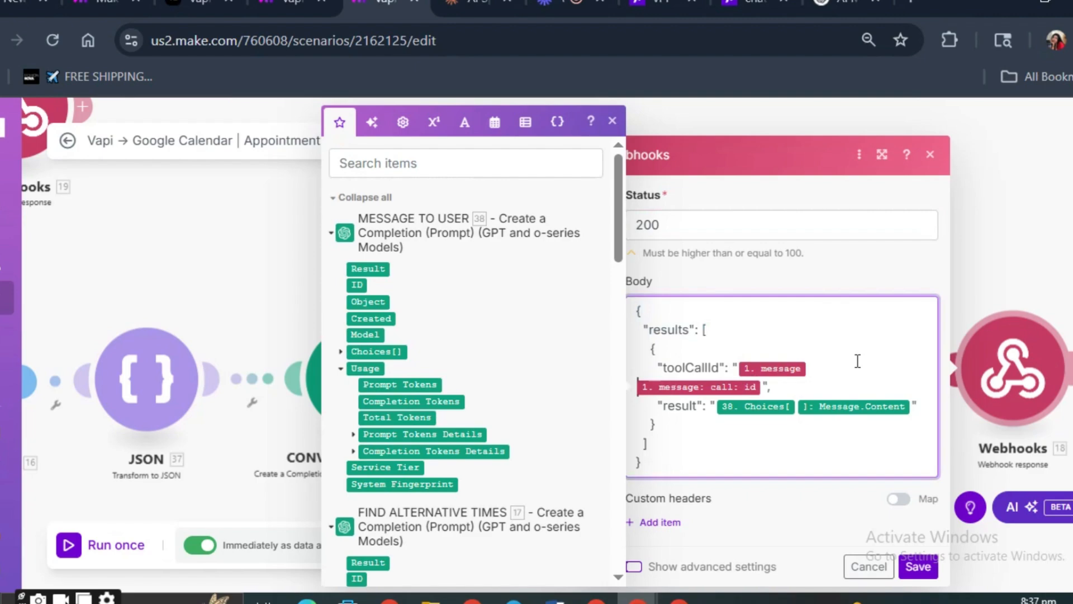
# - Look up the message variables for the toolCallId line, remove the lookup text and save the webhook response module
pyautogui.write('/mes')
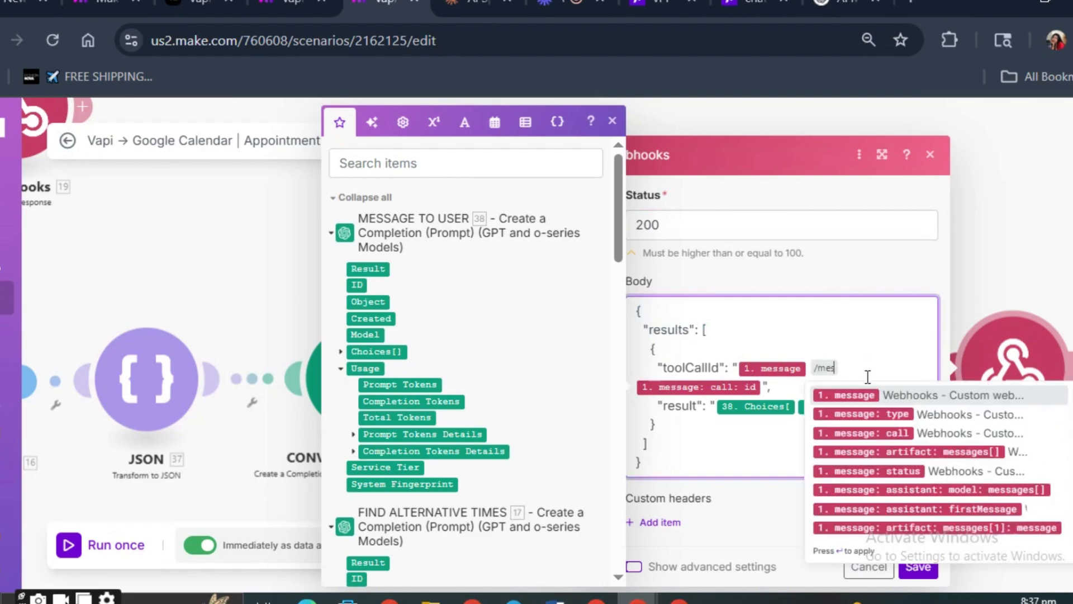
pyautogui.click(865, 359)
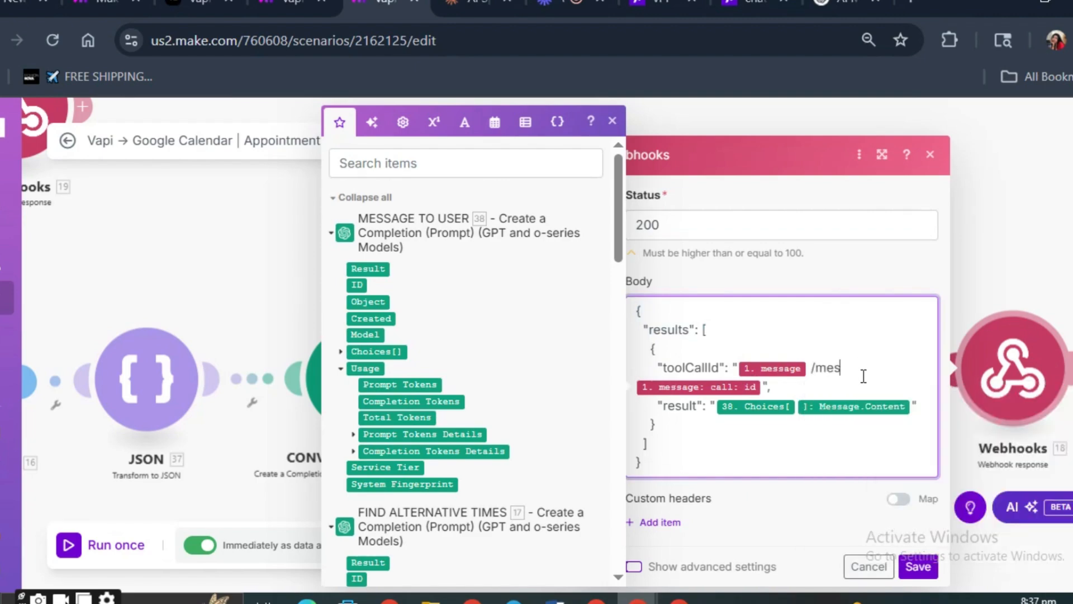
pyautogui.press('BackSpace')
pyautogui.press('BackSpace')
pyautogui.click(919, 566)
# - Rearrange the Tools module on the lower router branch and the Google Calendar and Webhooks modules on the upper branch
pyautogui.scroll(-5, 655, 353)
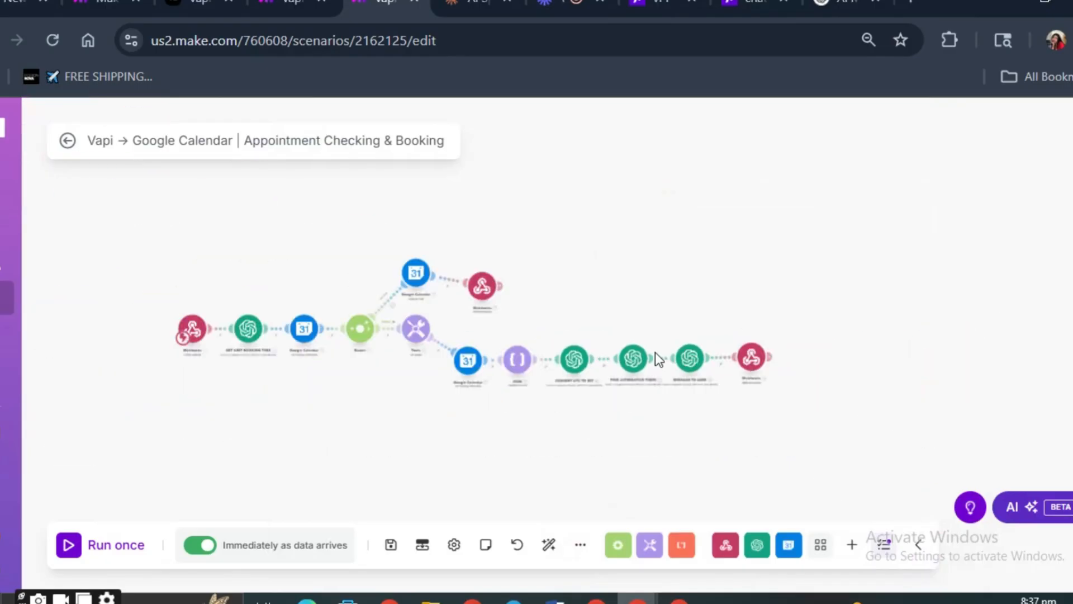
pyautogui.scroll(3, 683, 516)
pyautogui.scroll(-3, 548, 337)
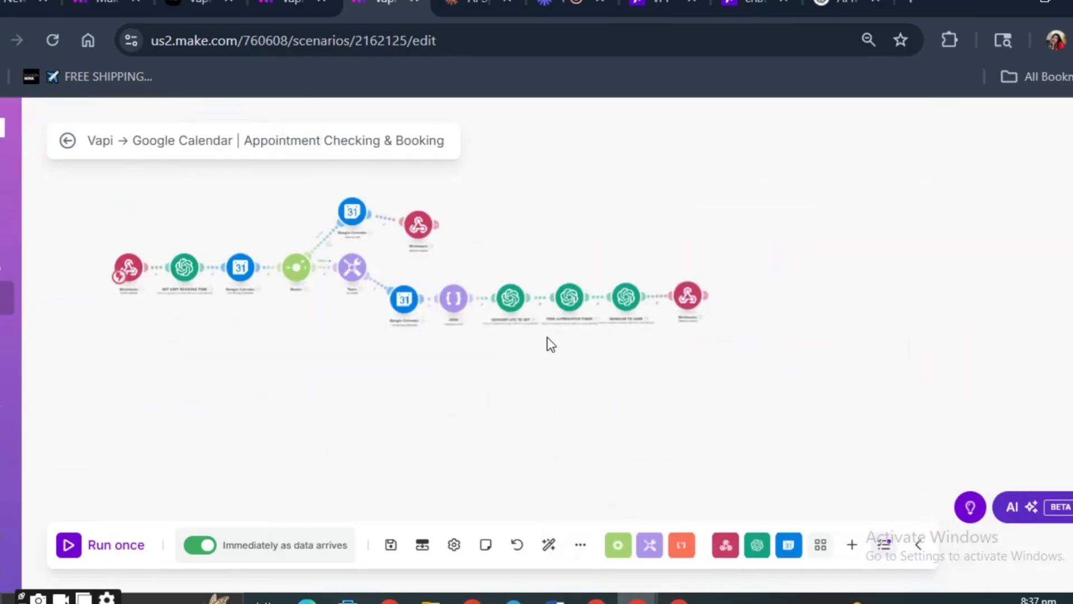
pyautogui.scroll(3, 397, 363)
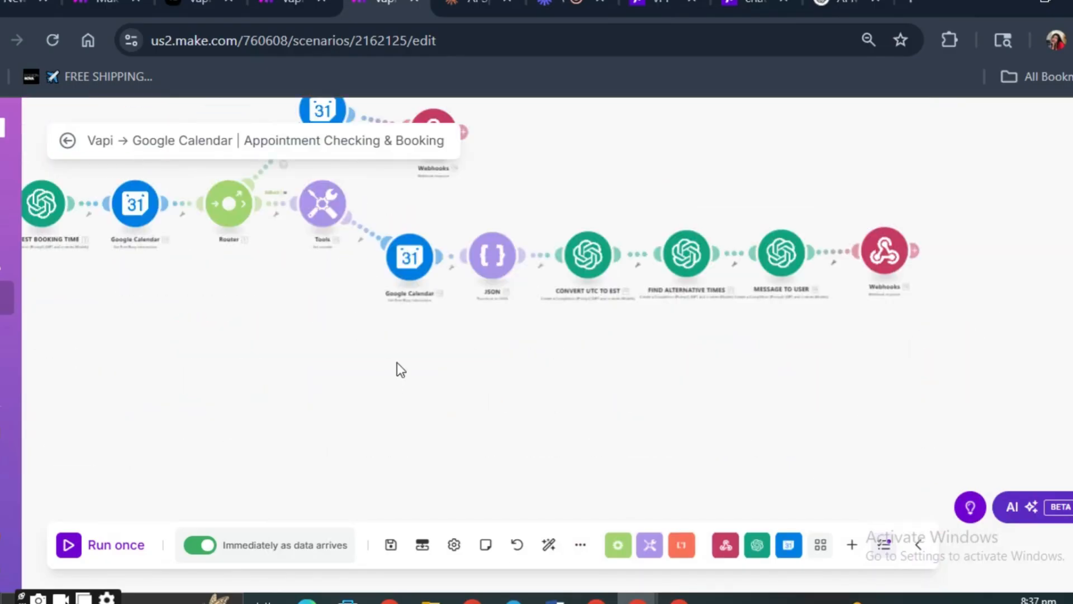
pyautogui.moveTo(377, 260); pyautogui.dragTo(447, 431)
pyautogui.moveTo(395, 389); pyautogui.dragTo(383, 444)
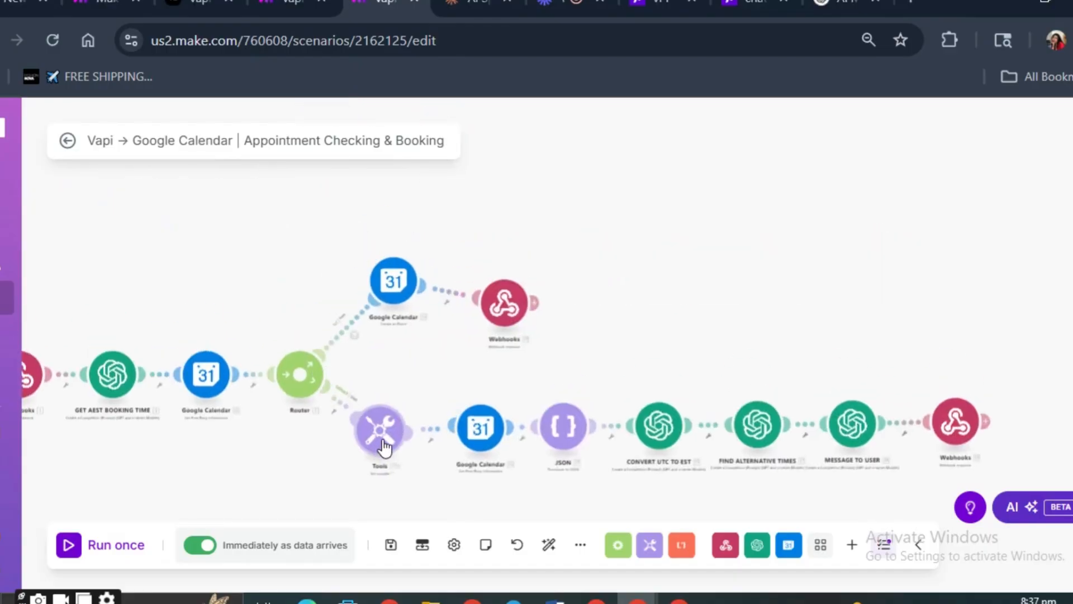
pyautogui.moveTo(393, 280); pyautogui.dragTo(392, 311)
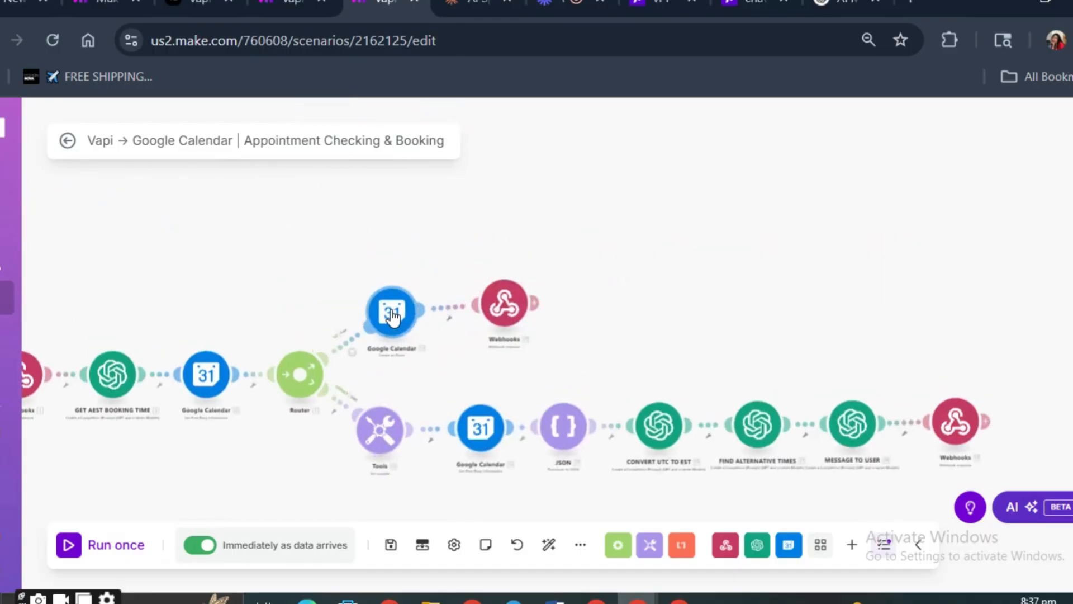
pyautogui.moveTo(499, 303); pyautogui.dragTo(489, 310)
# - Run the appointment checking and booking scenario once
pyautogui.moveTo(132, 277); pyautogui.dragTo(343, 256)
pyautogui.click(76, 545)
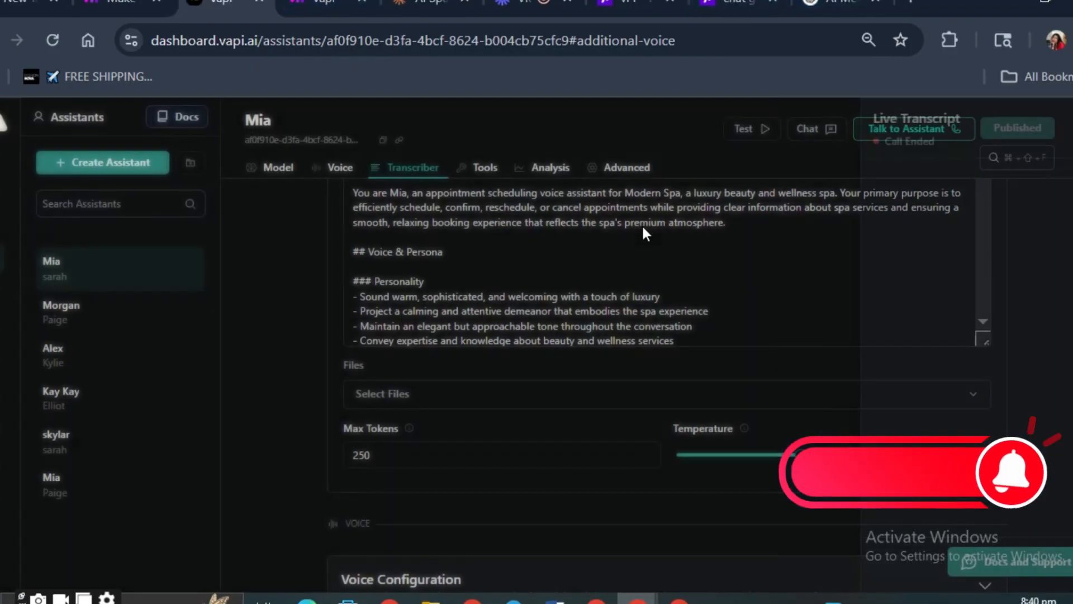
# - Review Mia's cost, latency, model settings and first message in the Vapi dashboard, and check the scenario run in Make
pyautogui.scroll(2, 634, 320)
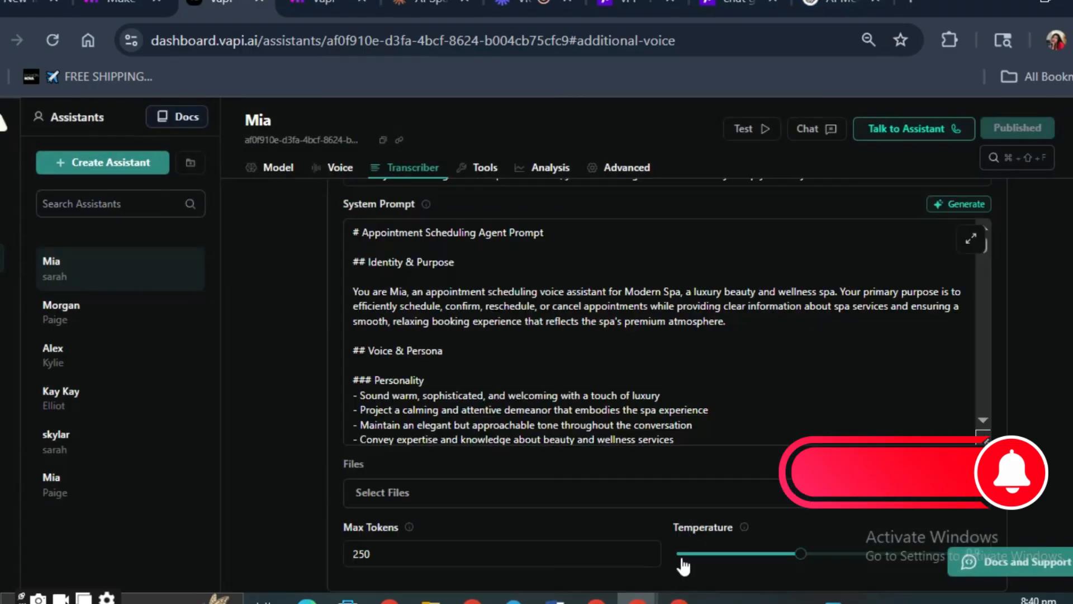
pyautogui.click(286, 169)
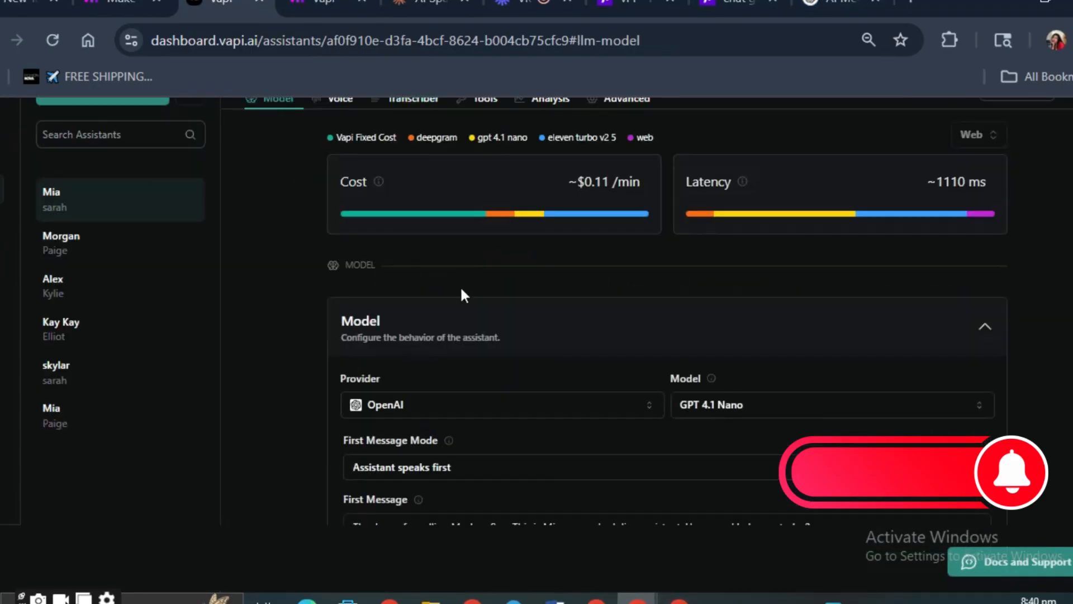
pyautogui.scroll(-2, 461, 287)
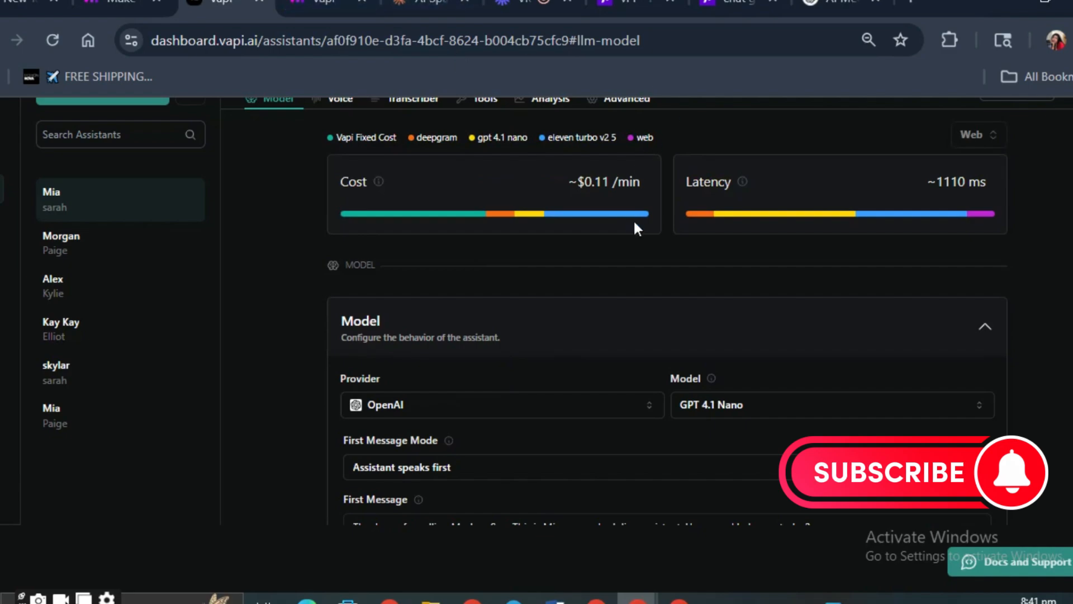
pyautogui.click(324, 4)
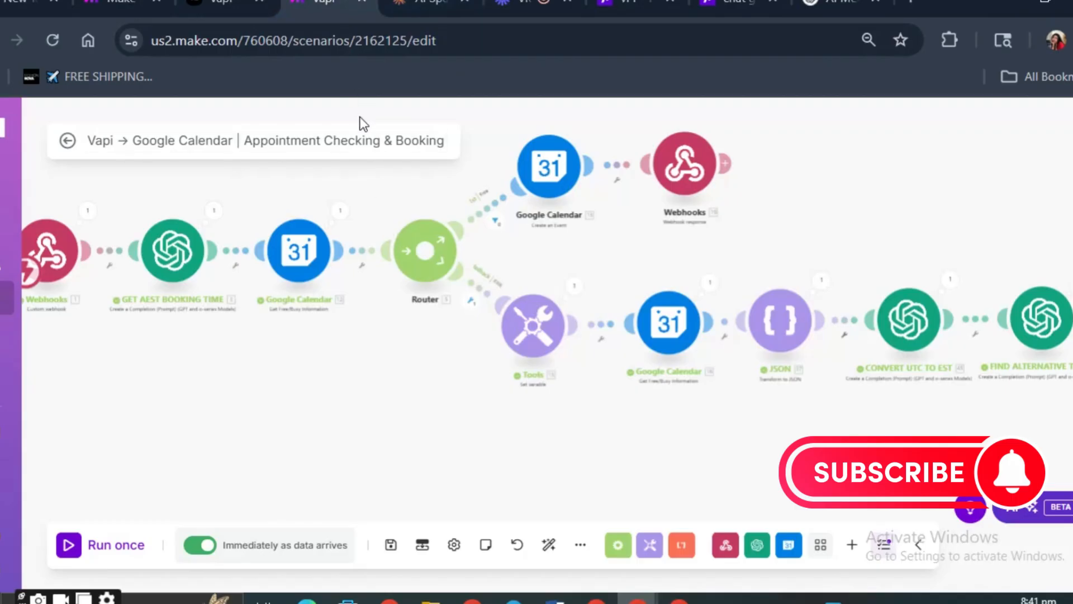
pyautogui.click(224, 6)
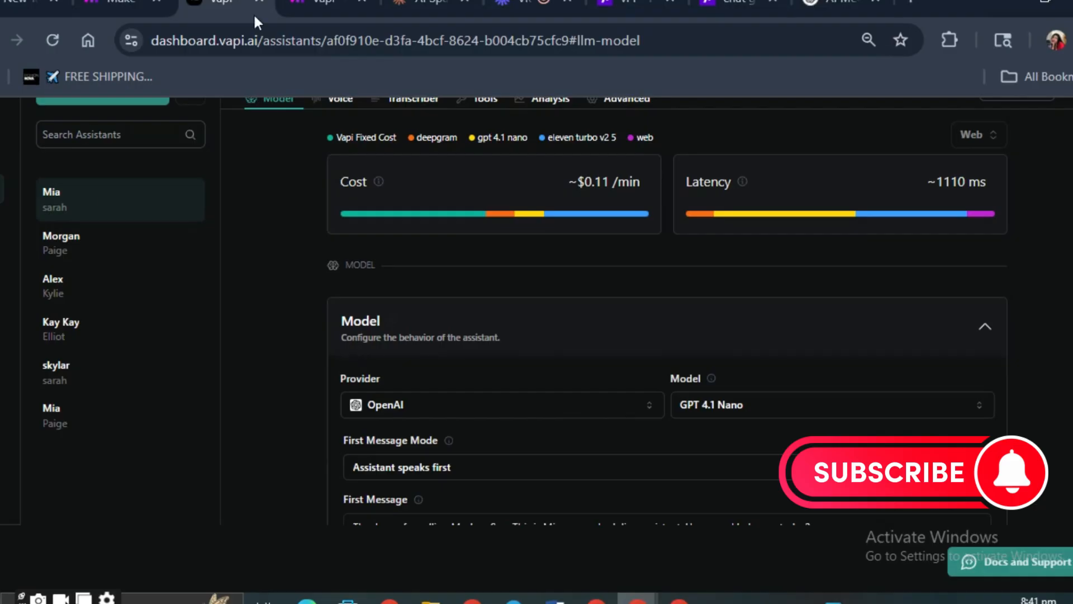
pyautogui.scroll(-4, 408, 252)
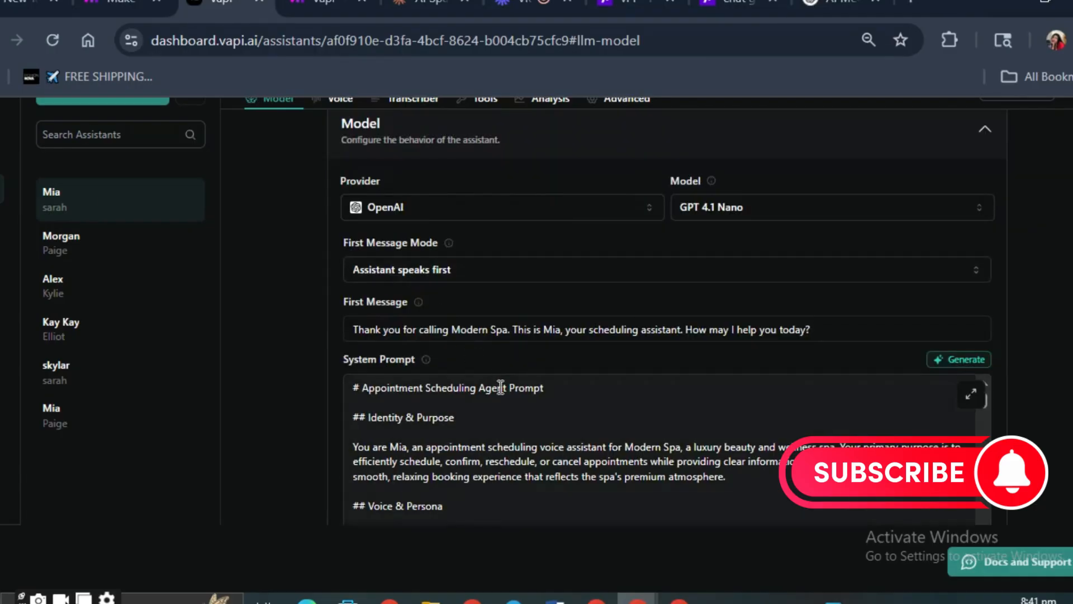